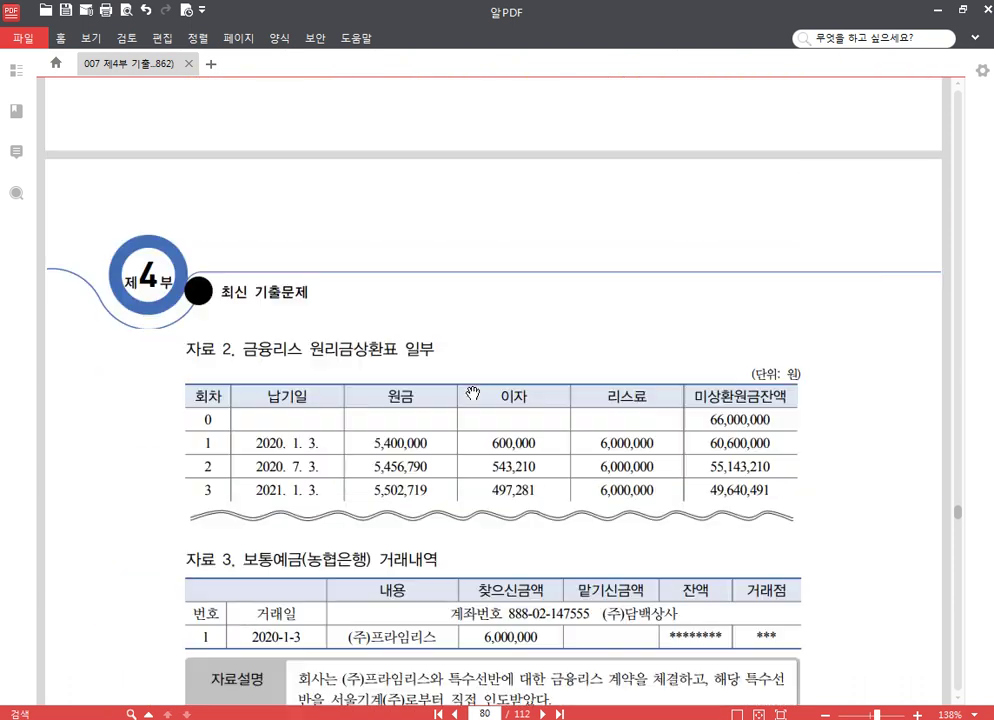
scroll(474, 393, down, 1)
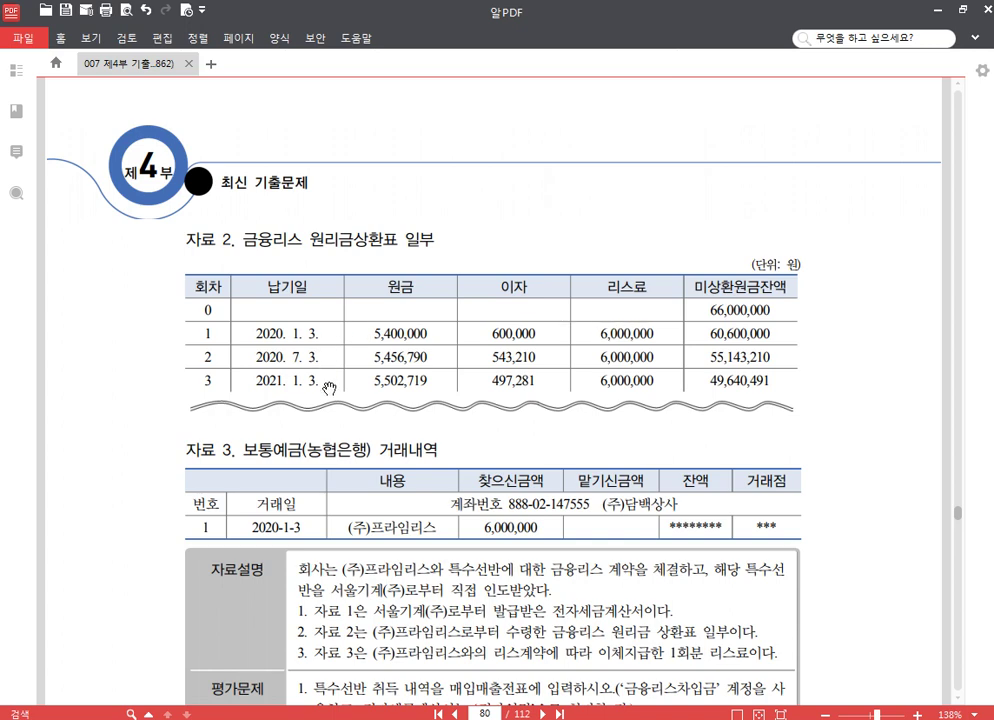
Read the lease problem on pages 80 and 79, then find the 특수선반 tax invoice (60,000,000 + 6,000,000 VAT)
scroll(249, 360, down, 2)
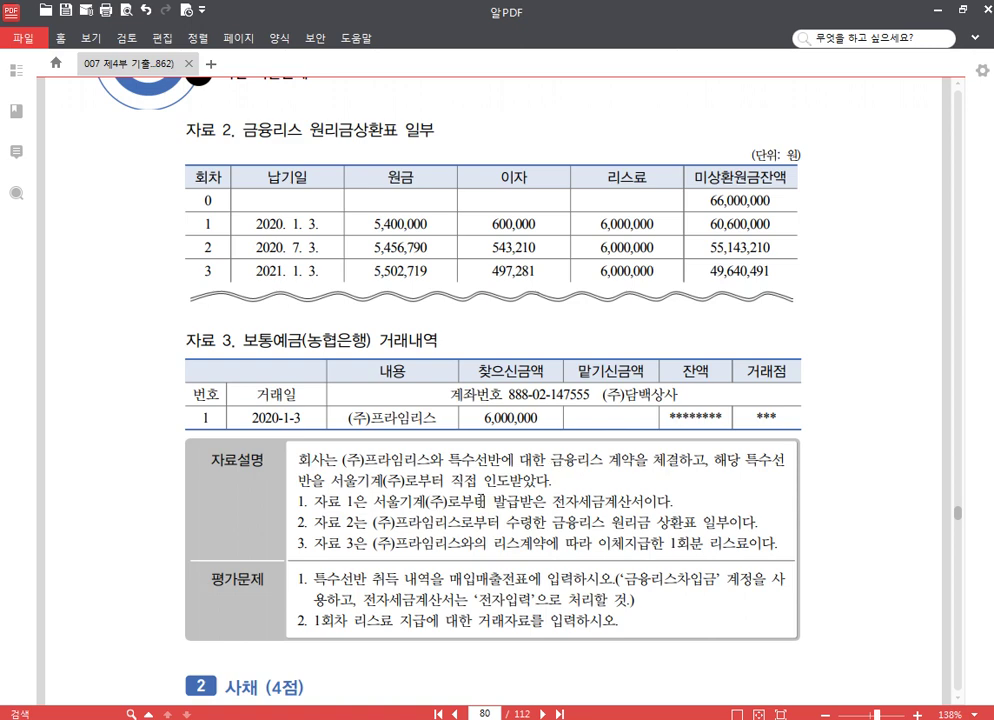
scroll(412, 500, down, 2)
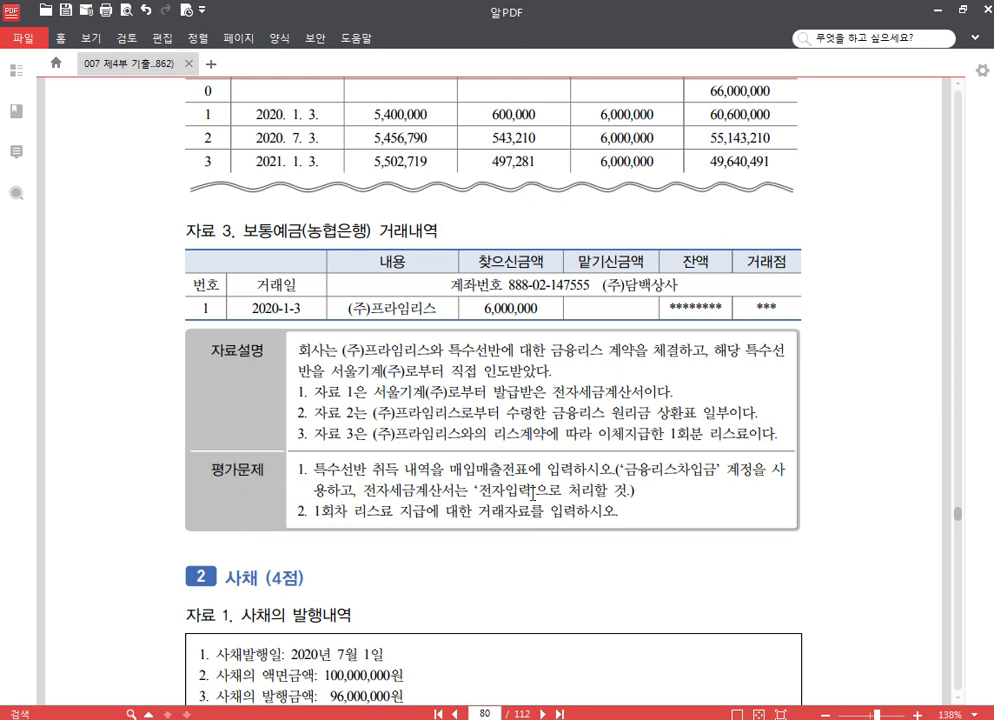
scroll(360, 516, down, 3)
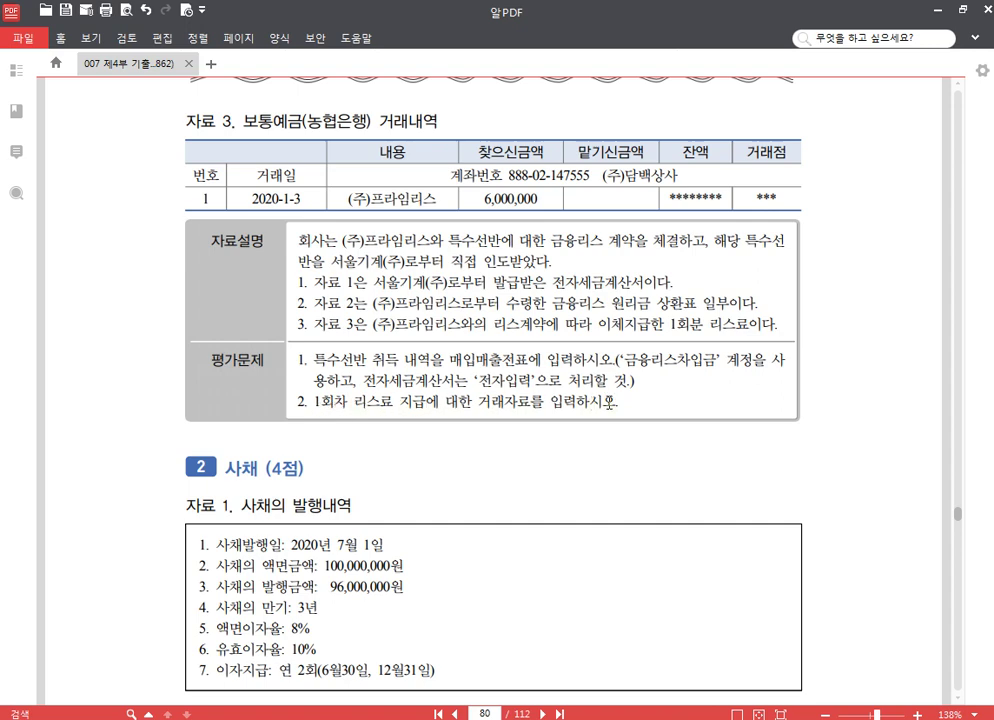
scroll(420, 343, up, 6)
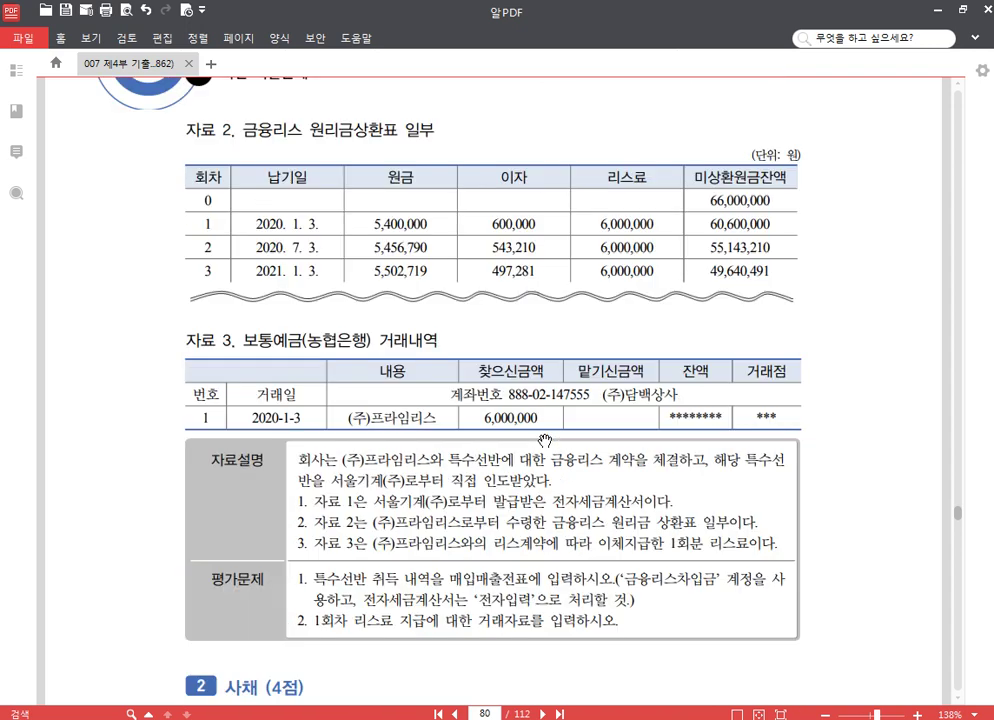
mouse_move(363, 719)
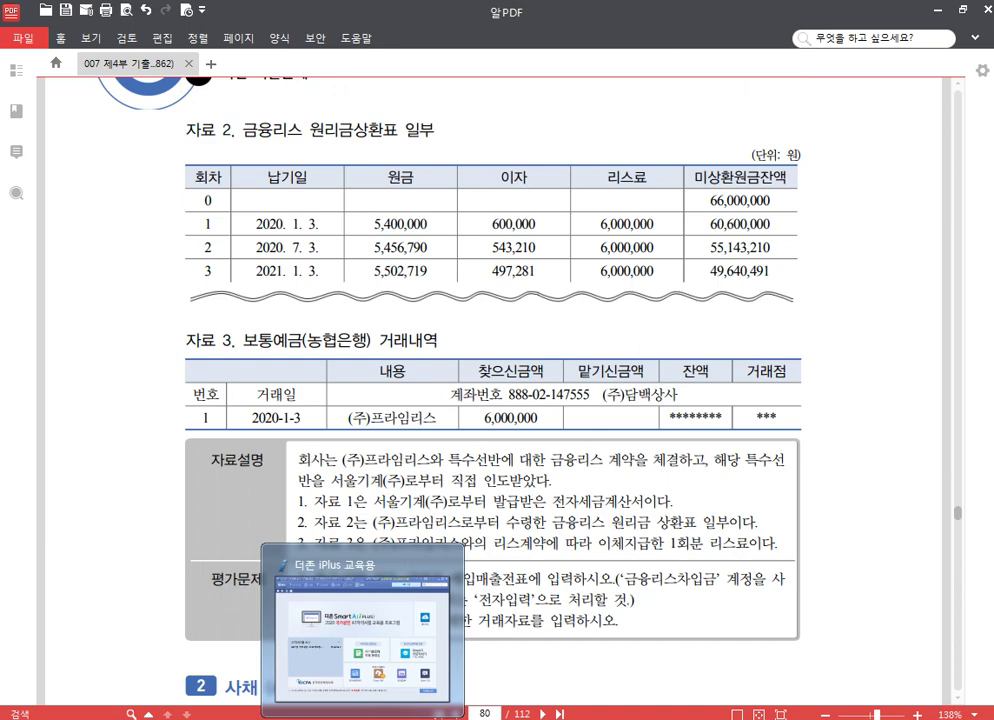
scroll(492, 419, up, 15)
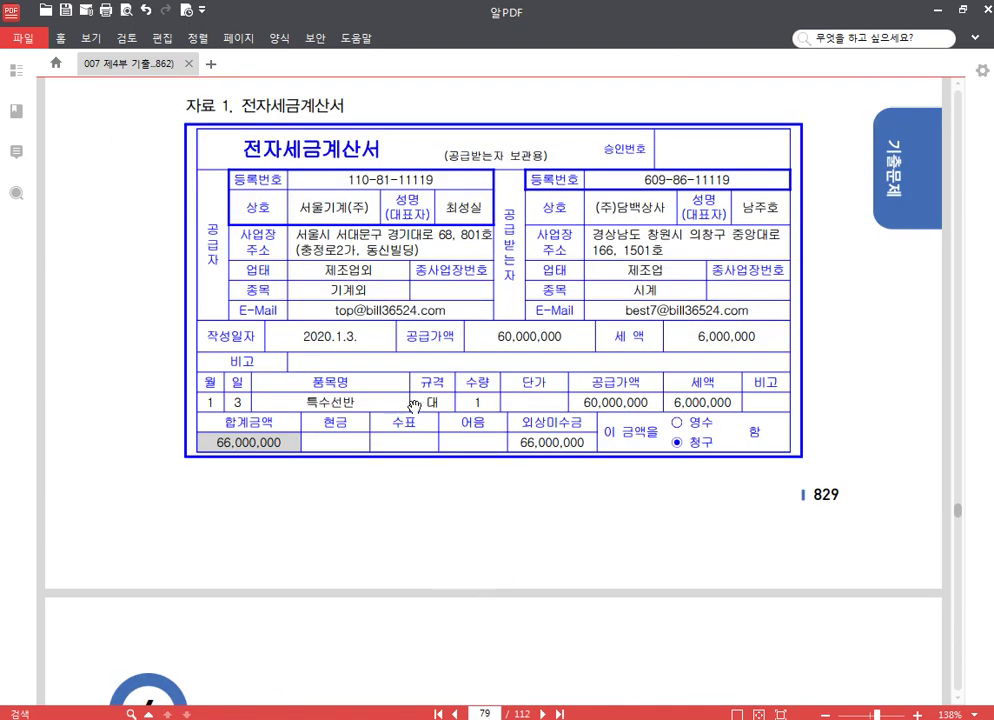
scroll(361, 389, down, 3)
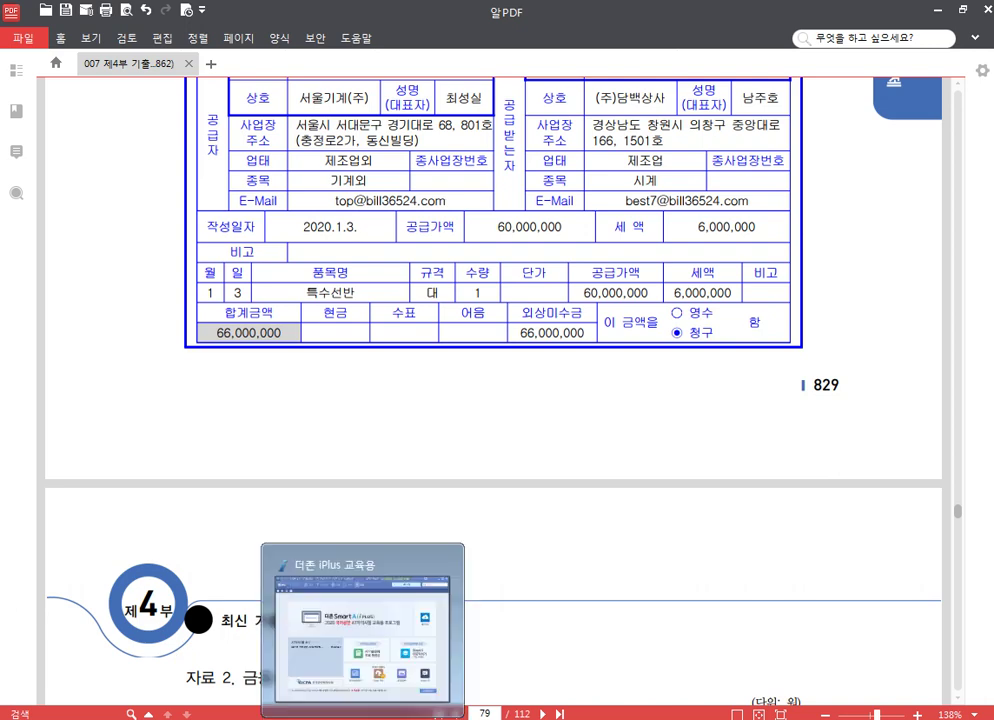
click(363, 716)
Open 매입매출전표입력 and start a January 3 type-11 taxable purchase entry
click(51, 100)
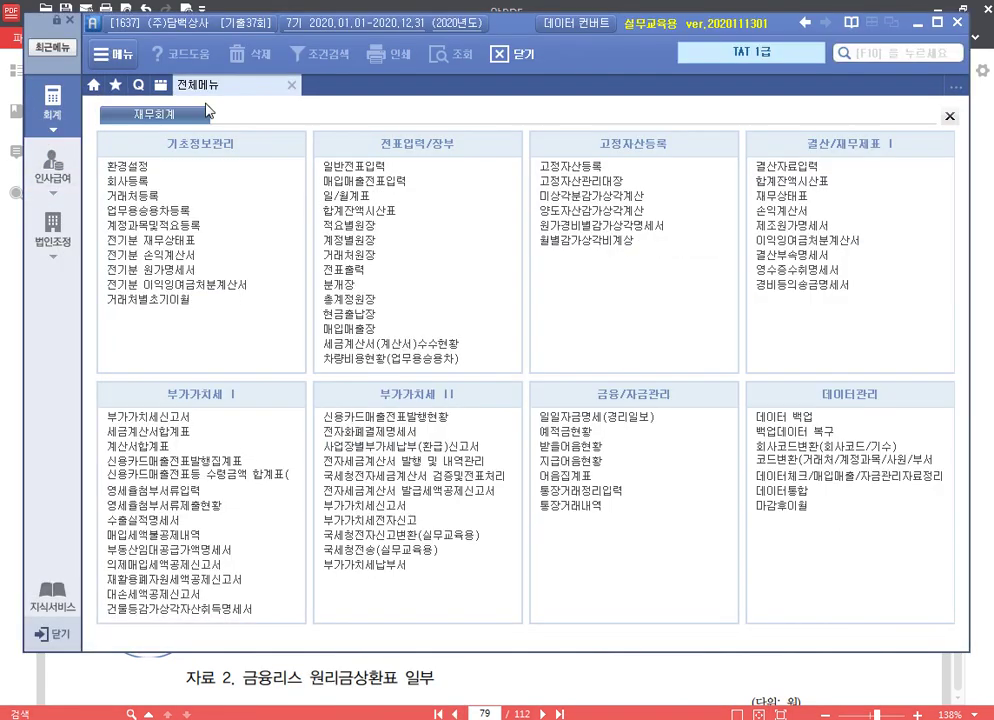
click(383, 181)
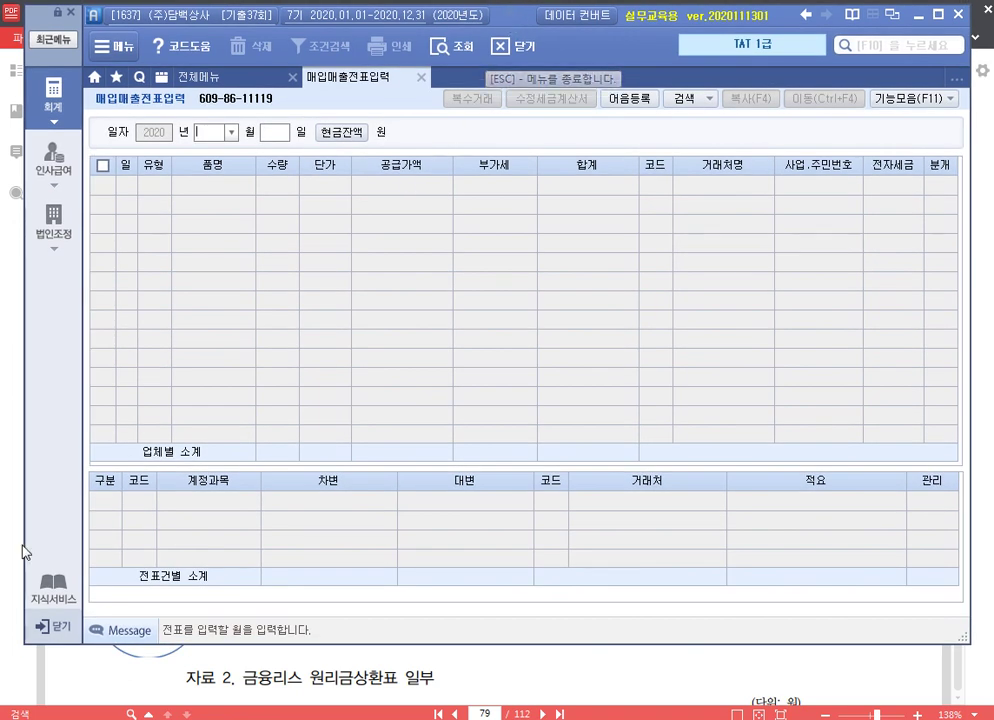
drag(300, 468, 313, 337)
text(1)
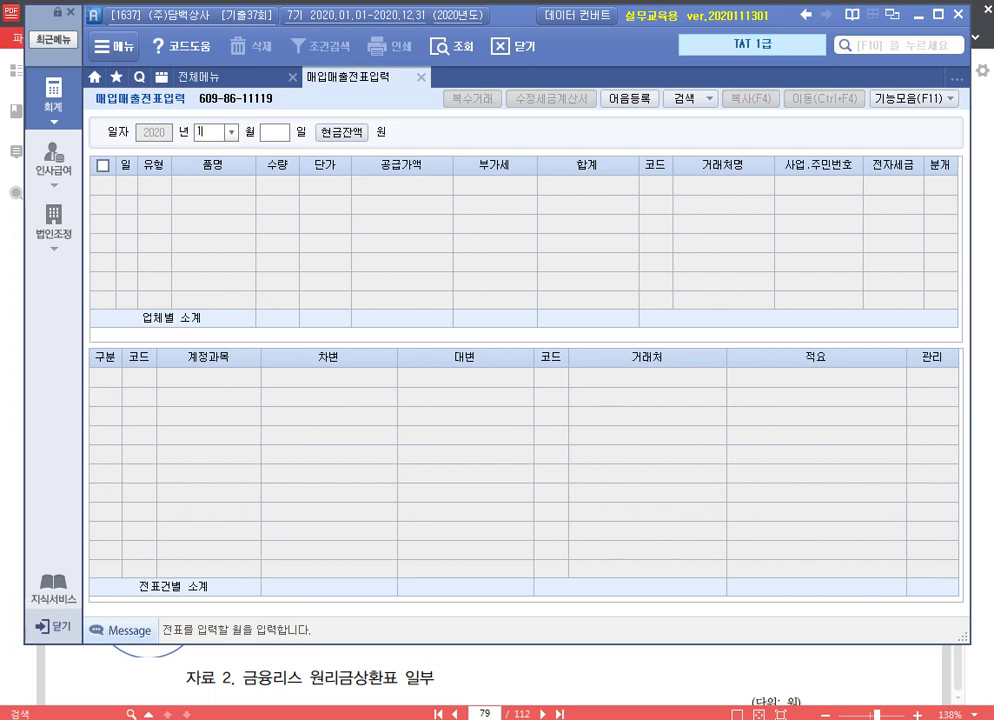
key(Return)
text(3)
key(Return)
text(11)
key(Return)
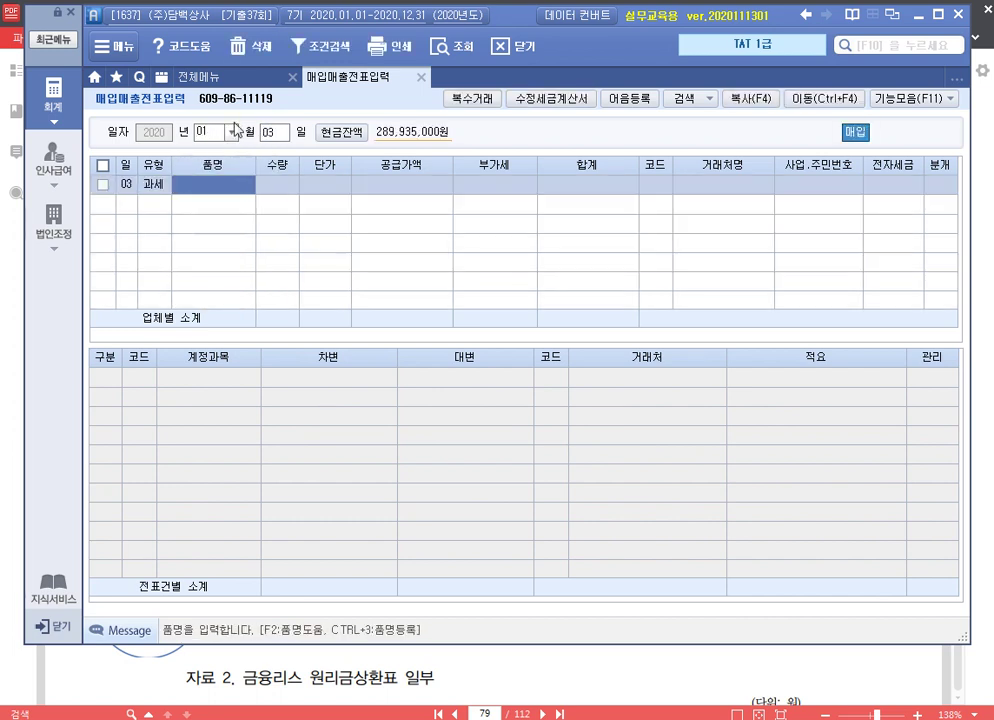
Enter item 특수선반, supply value 60,000,000 with 6,000,000 VAT, and vendor 서울기계(주)
text(투)
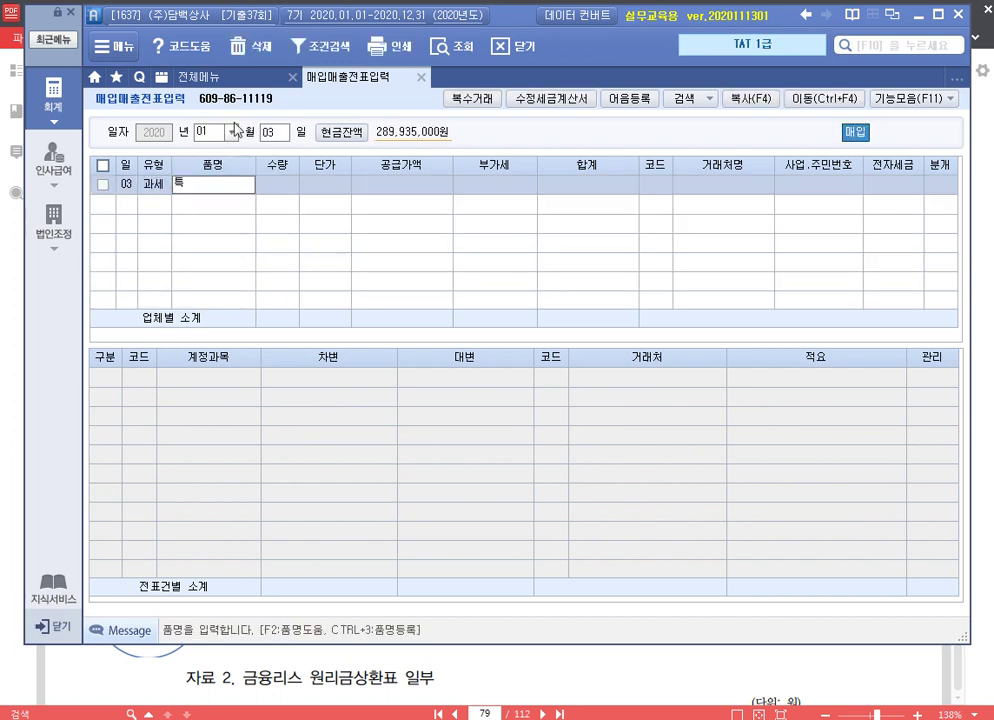
text(수 선바)
key(BackSpace)
key(BackSpace)
key(BackSpace)
text(선반)
key(Return)
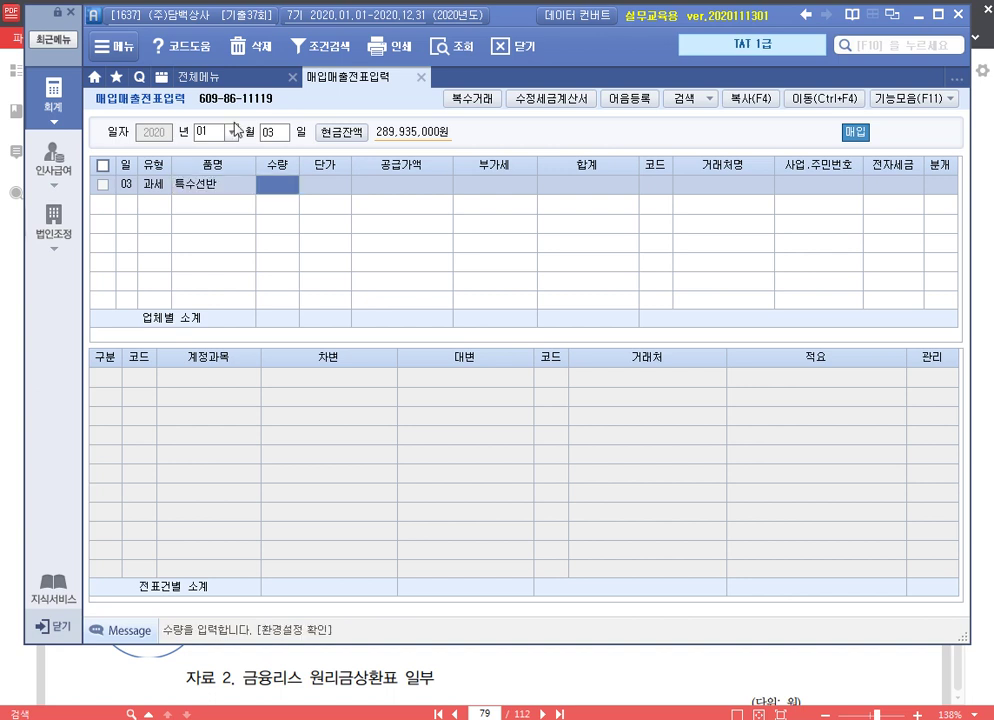
key(Return)
text(60000000)
key(Return)
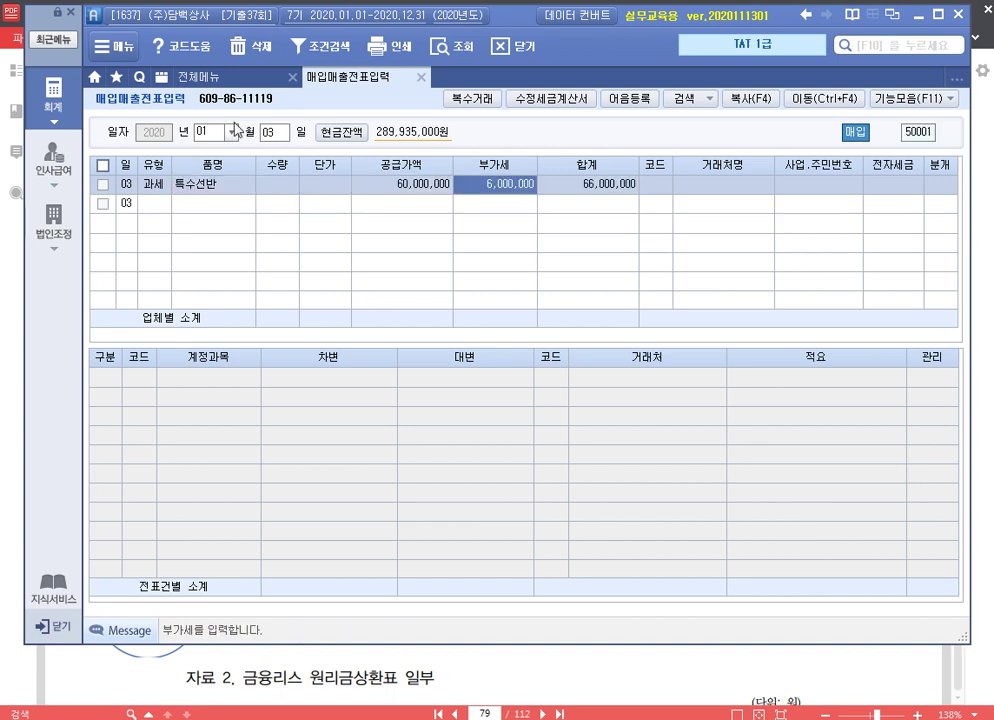
key(Return)
text(서울)
key(Return)
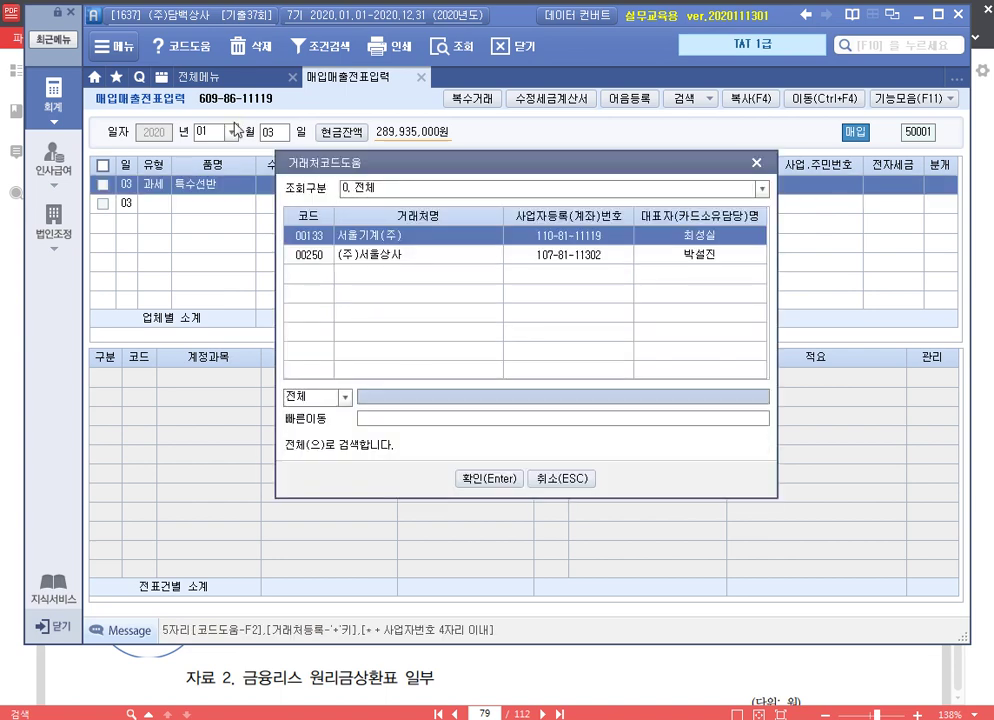
key(Return)
Mark the invoice as electronically issued and choose a mixed (혼합) journal entry
text(1)
key(Return)
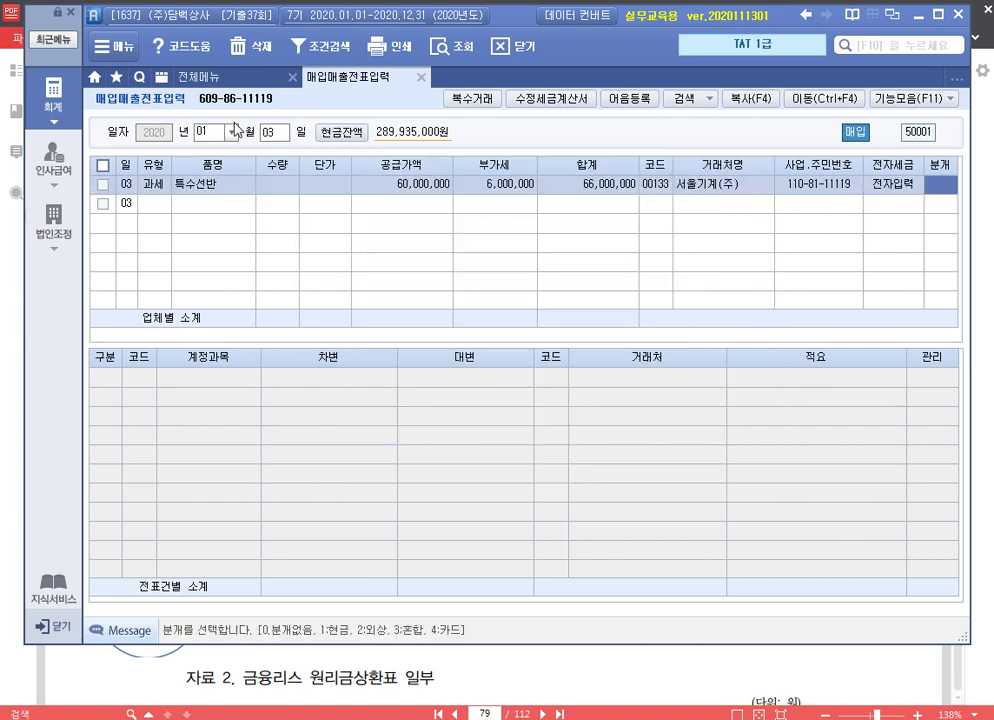
text(3)
key(Return)
key(Return)
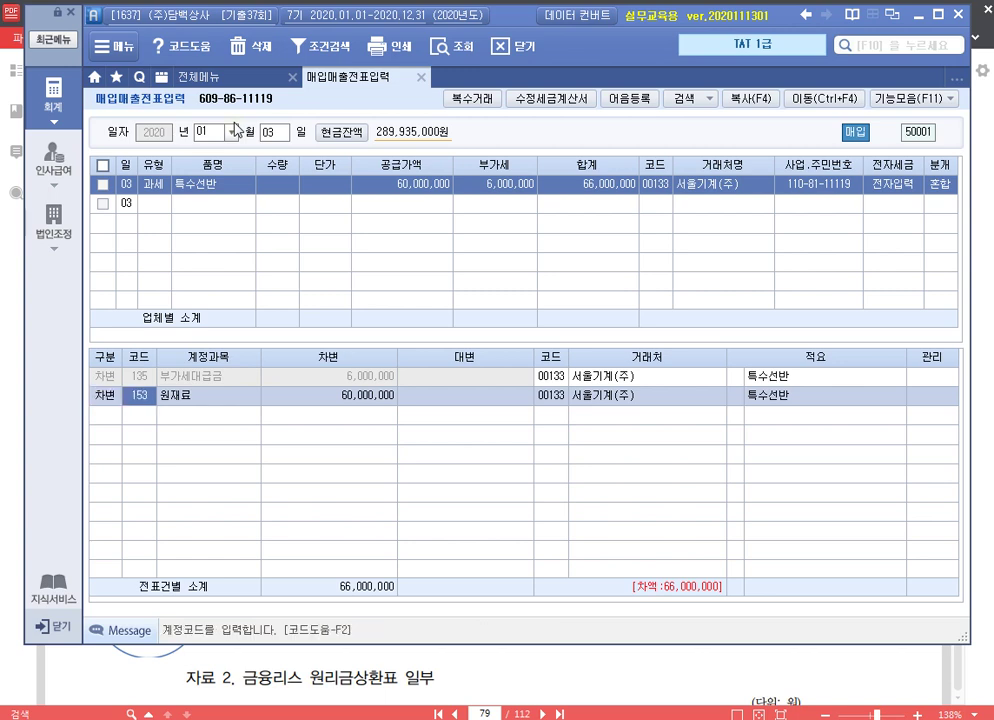
Change the debit to 206 기계장치 and credit 274 금융리스차입금 66,000,000 to (주)프라임리스
key(Return)
text(4)
key(Return)
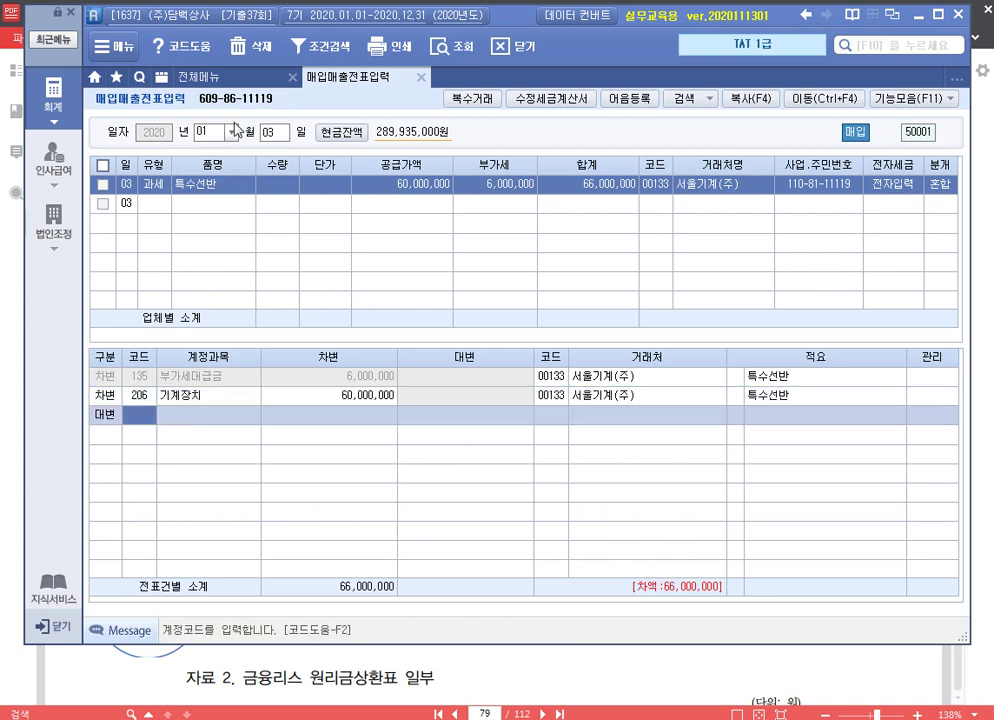
text(금융)
key(Return)
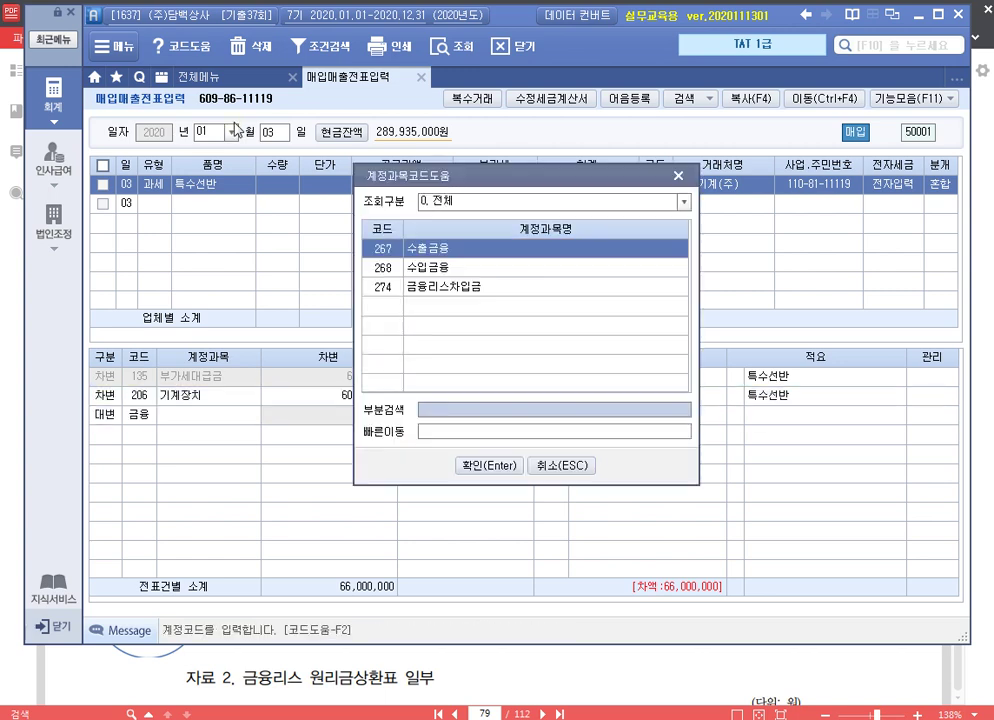
key(Down)
key(Down)
key(Return)
text(66000000)
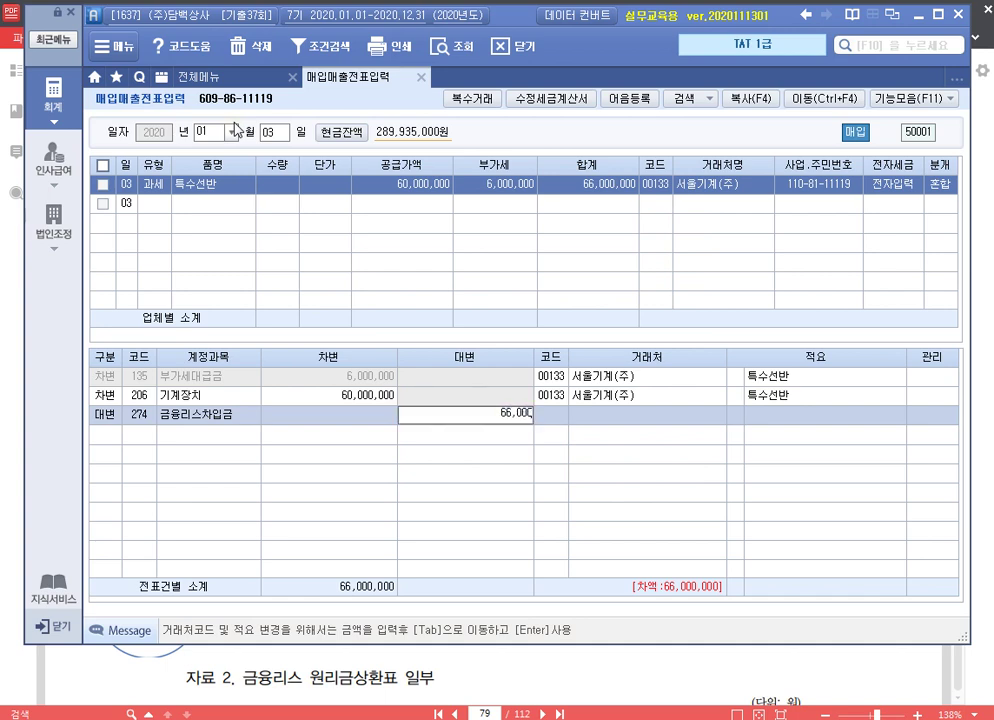
key(Return)
text(144)
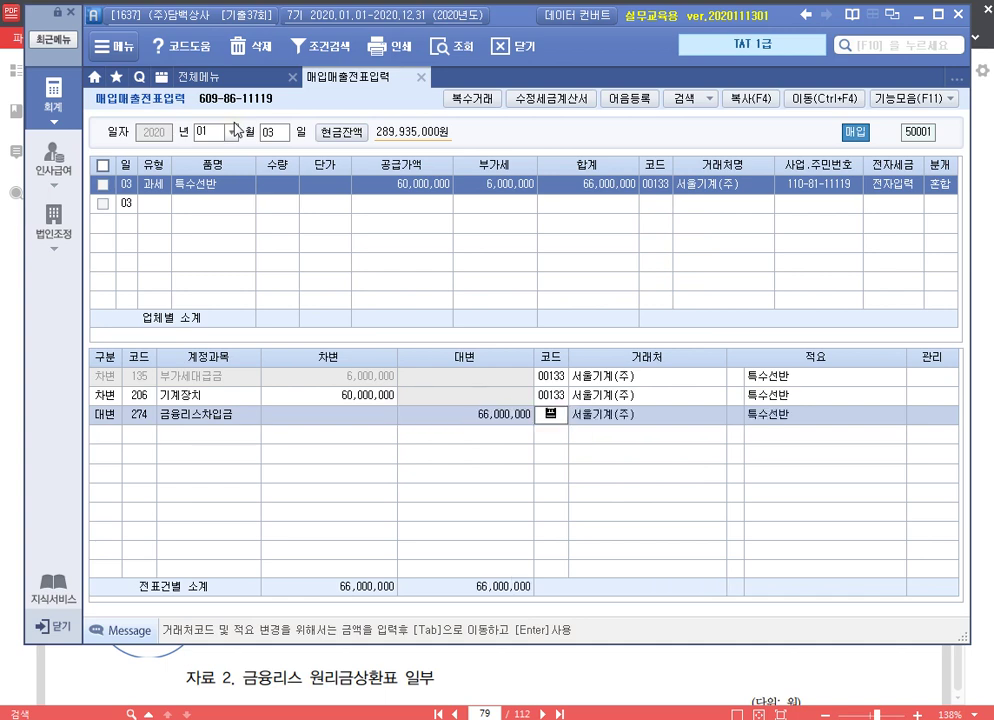
key(Return)
key(Return)
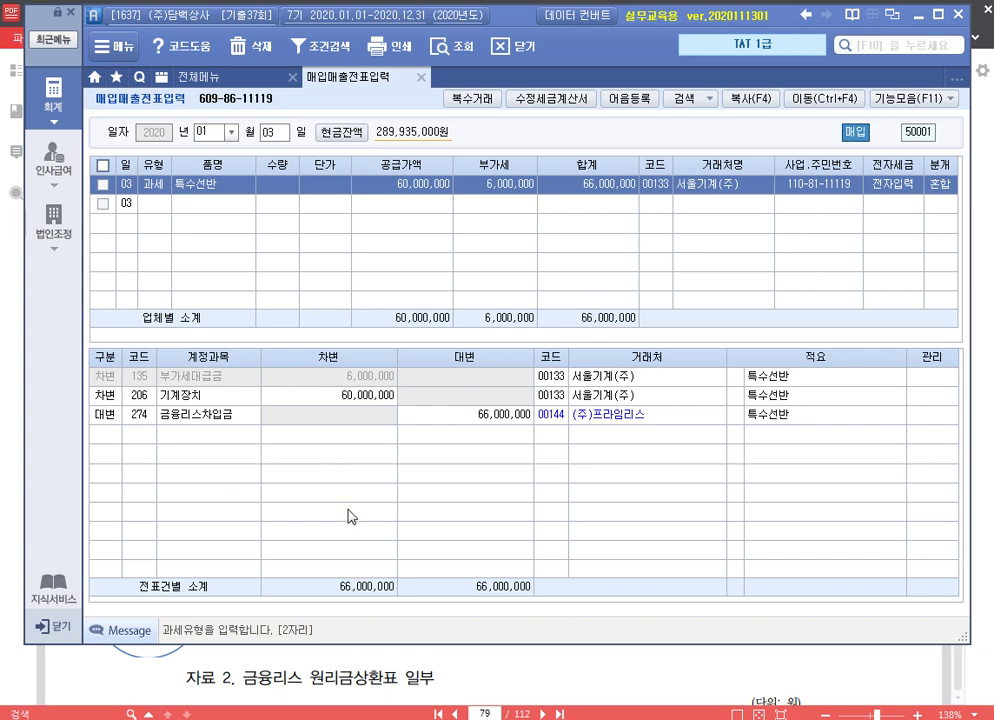
Open 일반전표입력, then check the PDF's lease schedule and 농협은행 payment on page 80
click(240, 78)
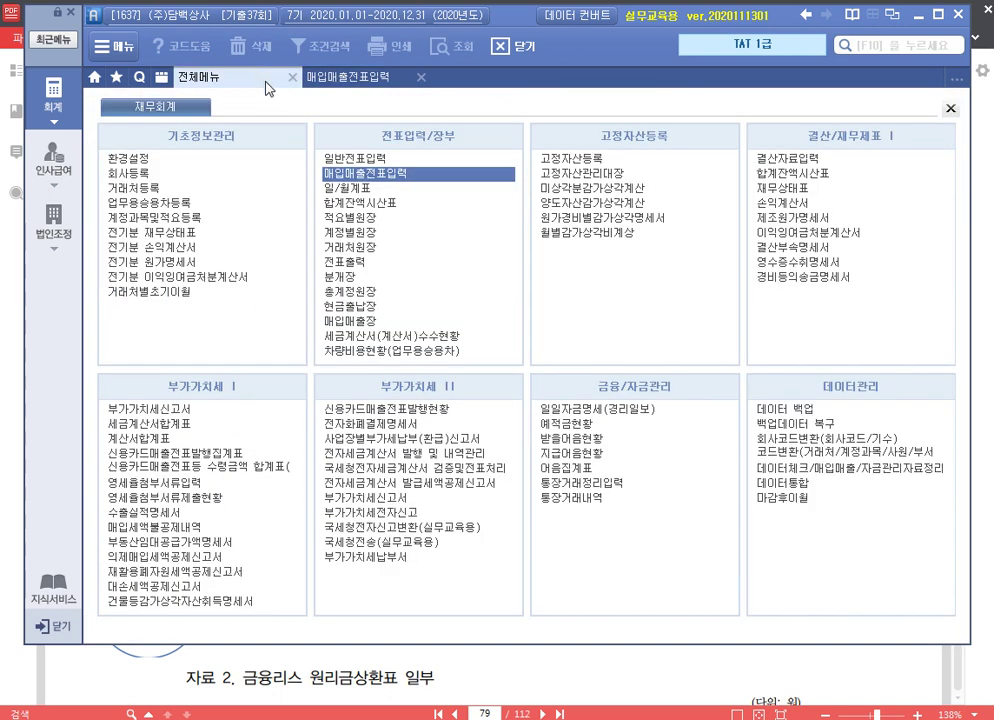
click(393, 159)
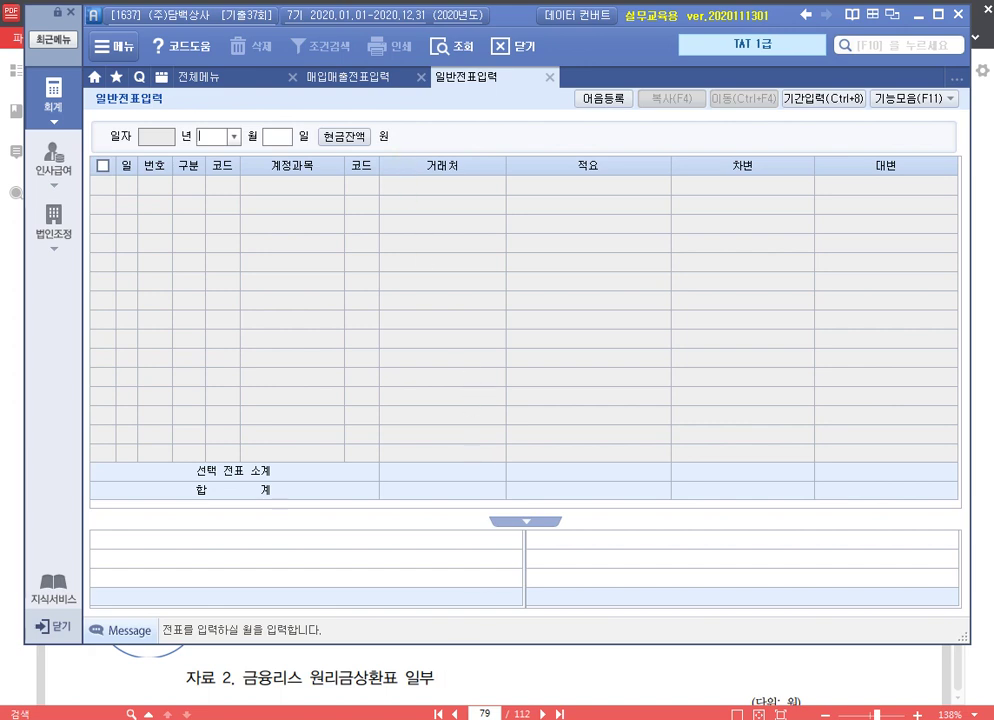
key(alt+Tab)
scroll(490, 394, down, 5)
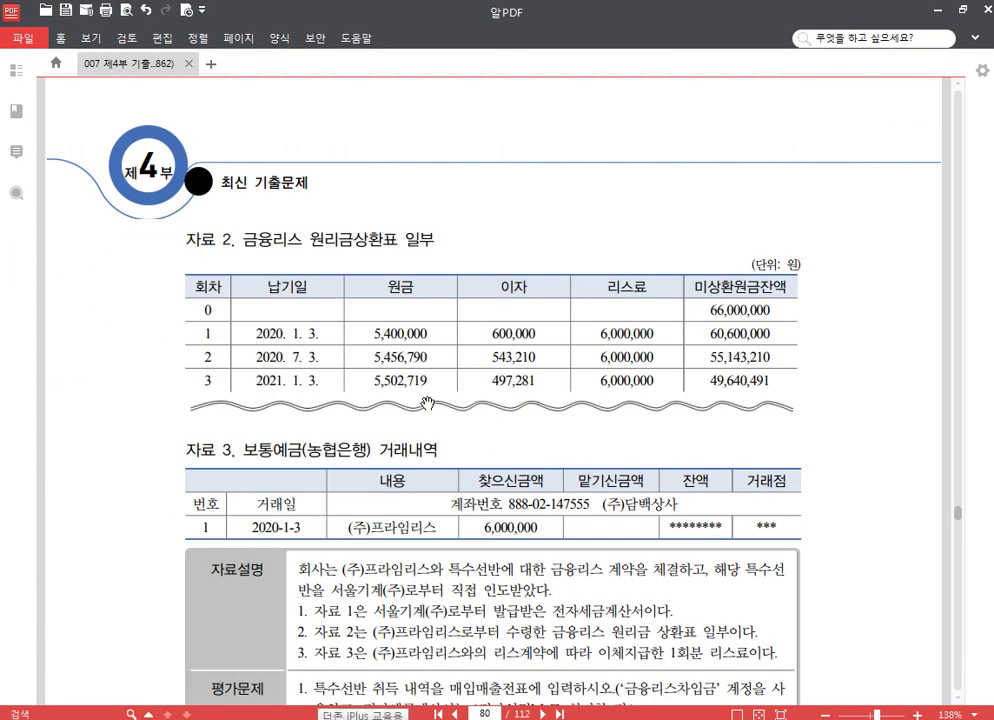
scroll(427, 403, down, 2)
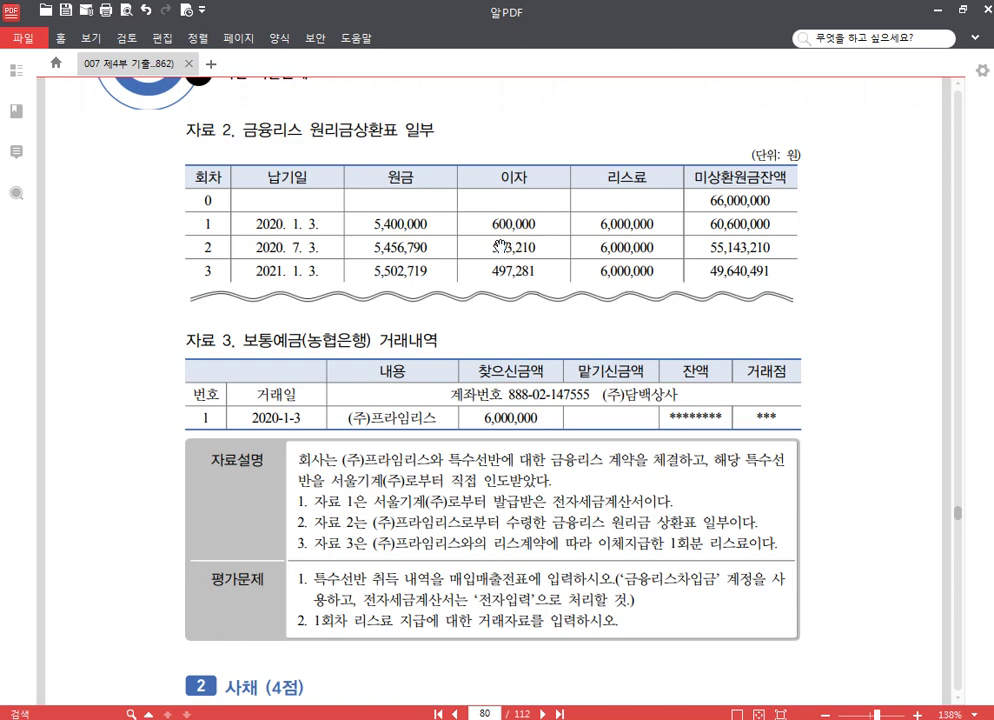
key(alt+Tab)
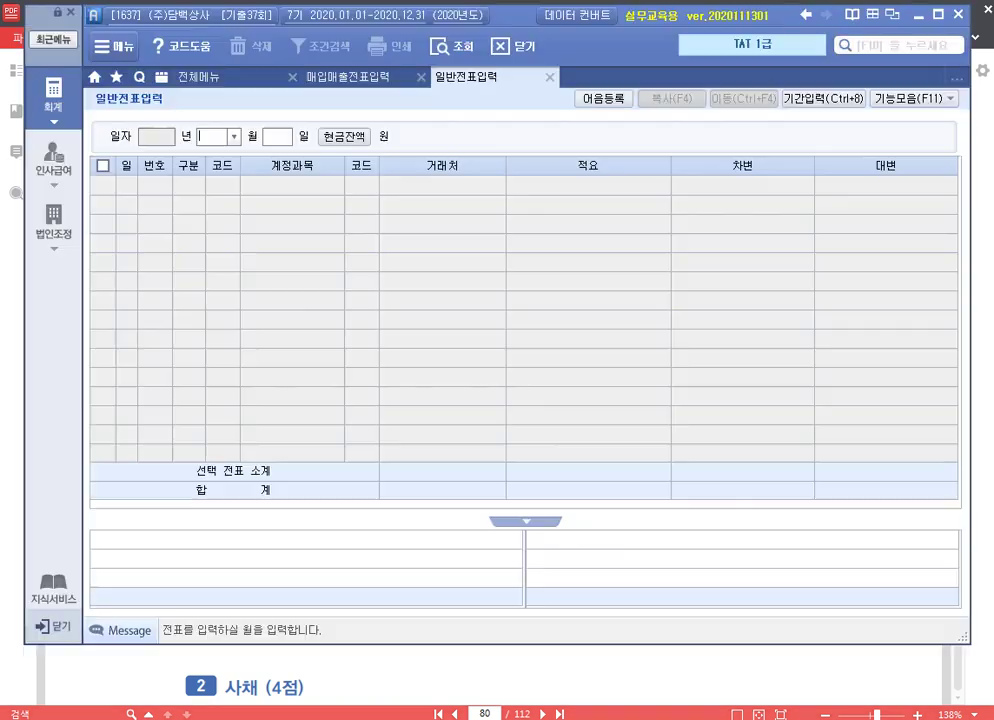
Credit 103 보통예금 6,000,000 with counterparty 농협은행 on January 3
text(3)
key(Return)
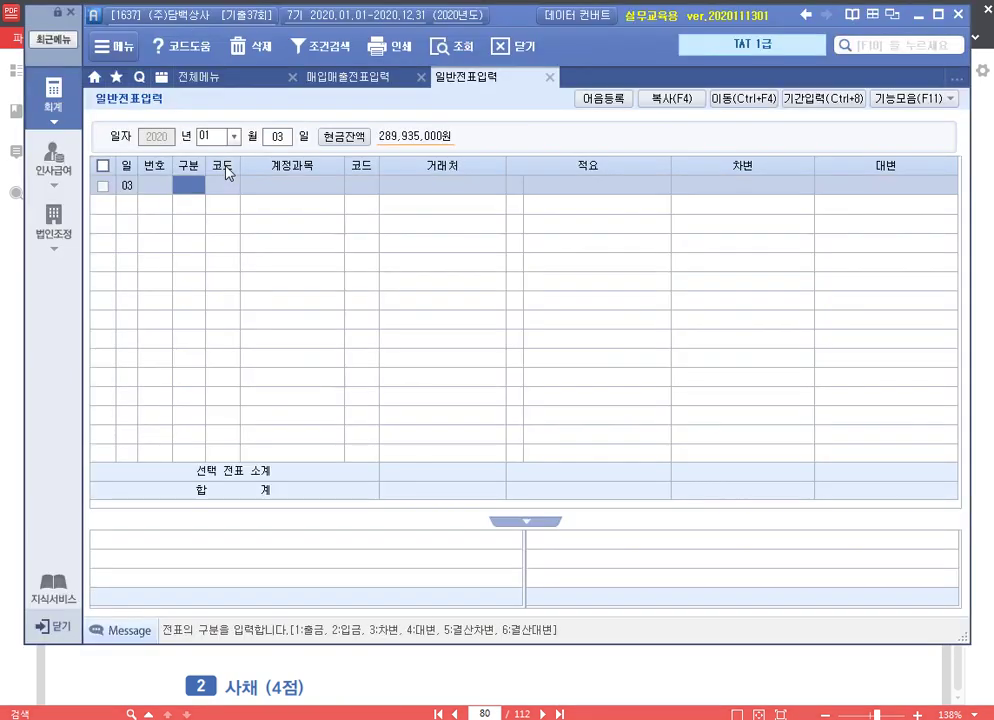
text(4)
key(Return)
text(103)
key(Return)
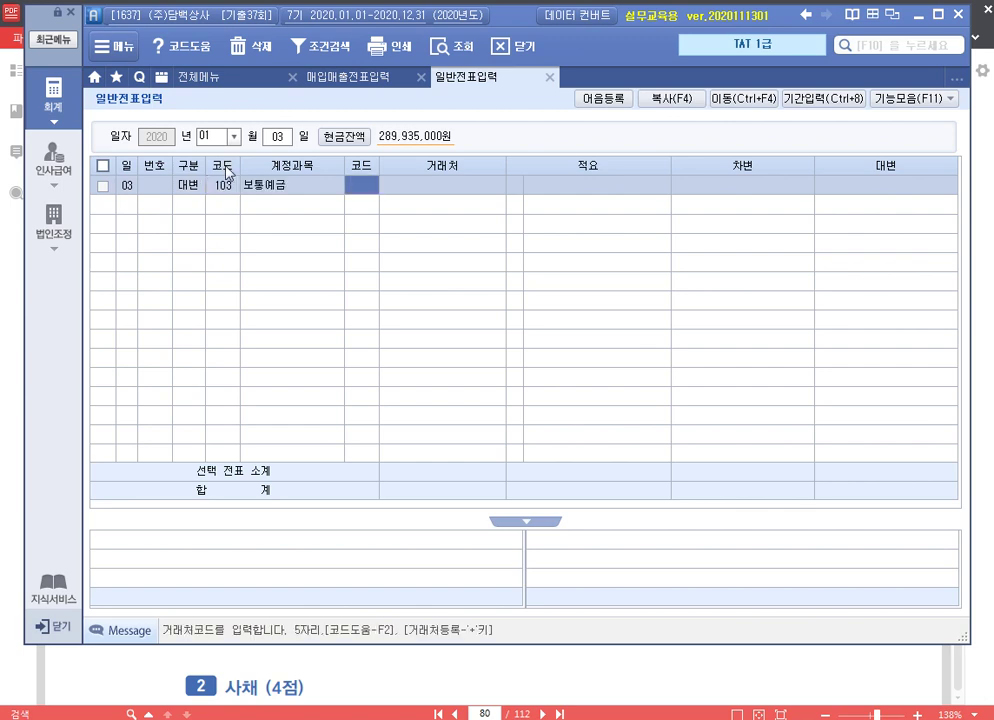
key(F2)
key(Down)
key(Return)
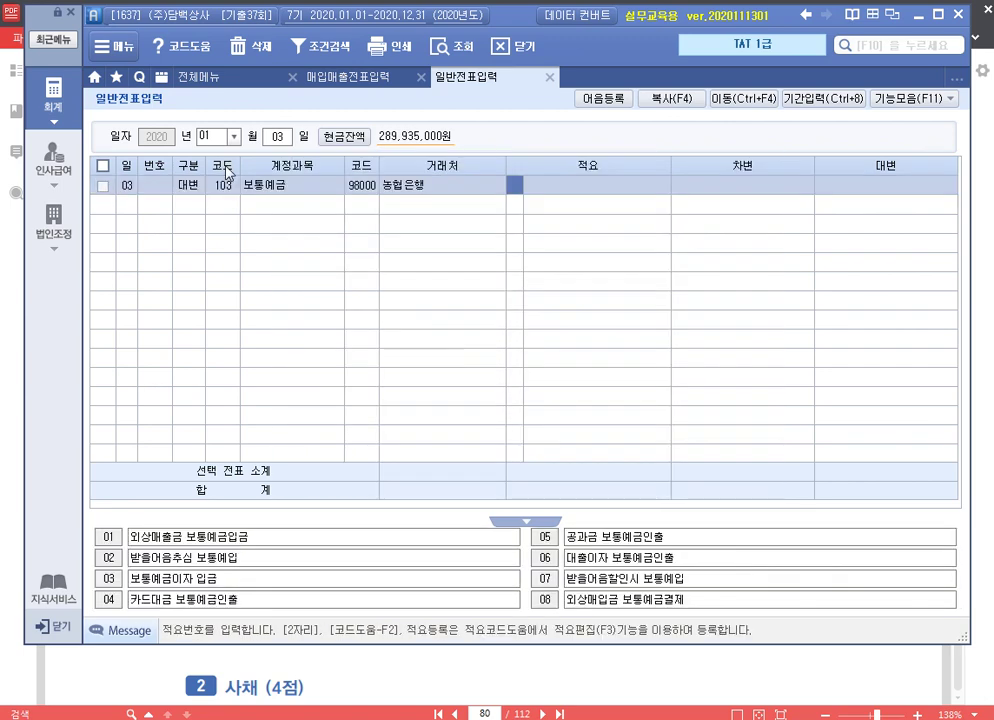
key(Return)
text(6000000)
key(Return)
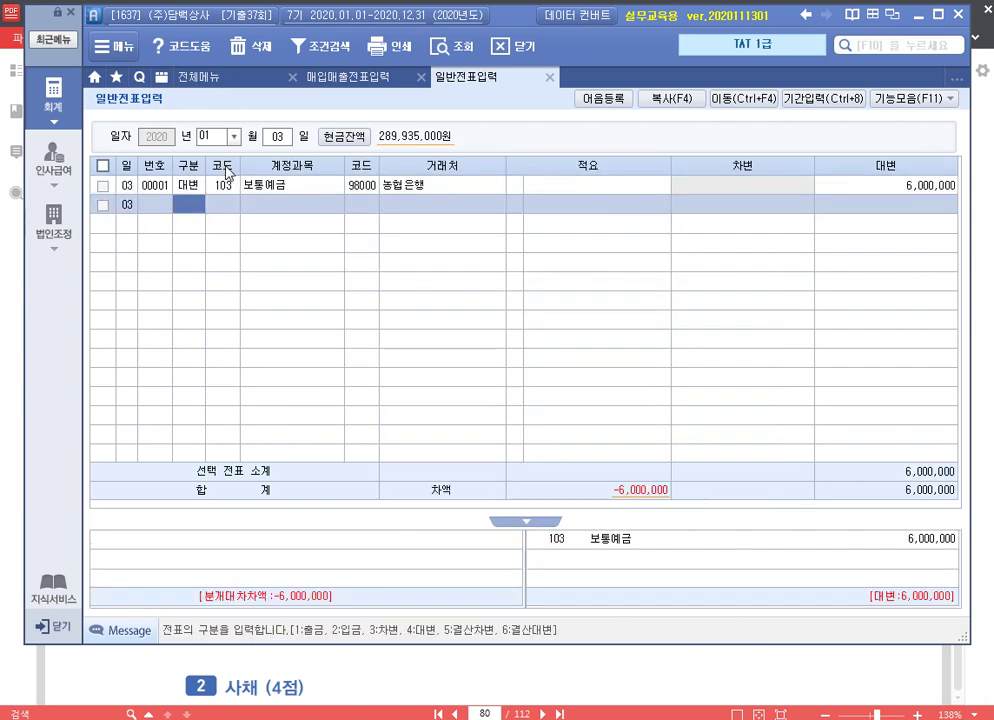
Debit 금융리스차입금 5,400,000 to (주)프라임리스 and 931 이자비용 for the remaining 600,000
text(3)
key(Return)
text(금)
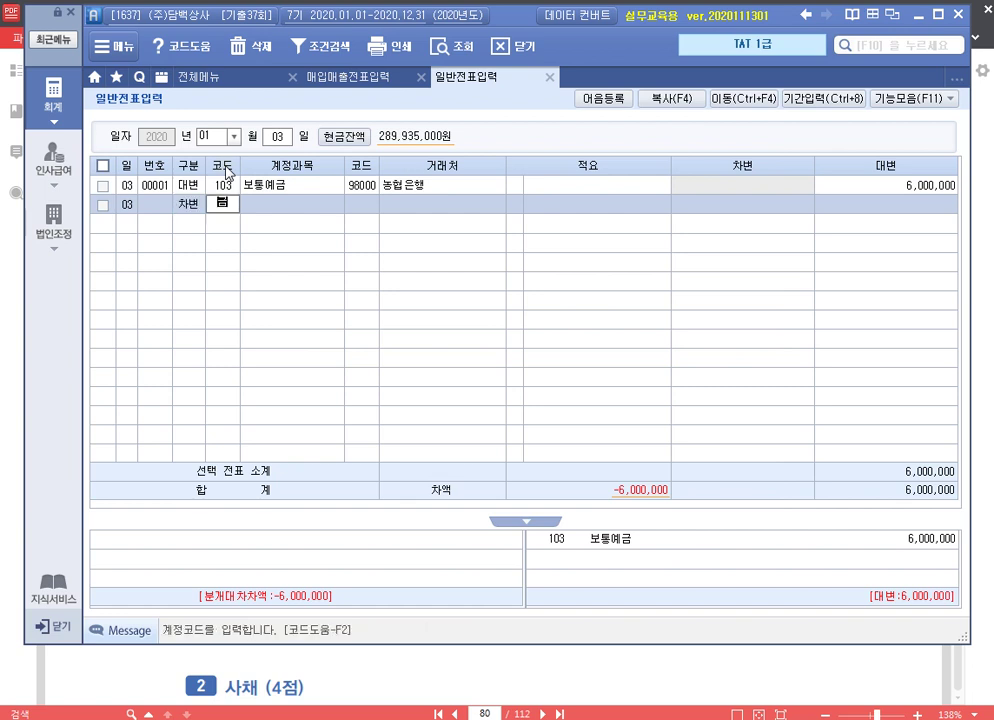
key(Return)
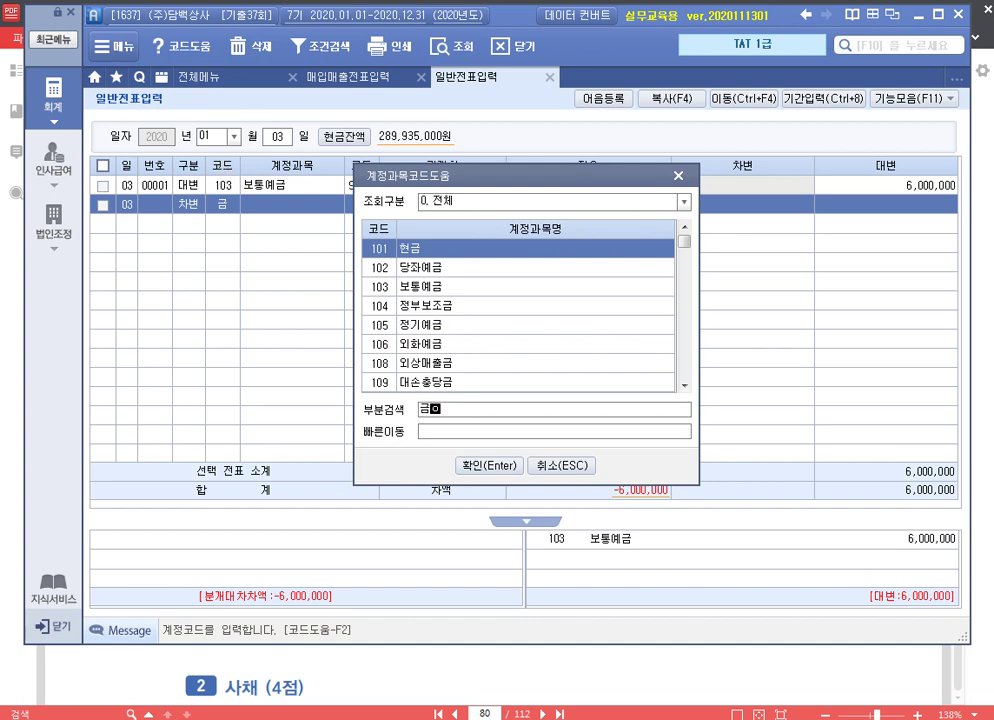
text(융)
key(Down)
key(Down)
key(Return)
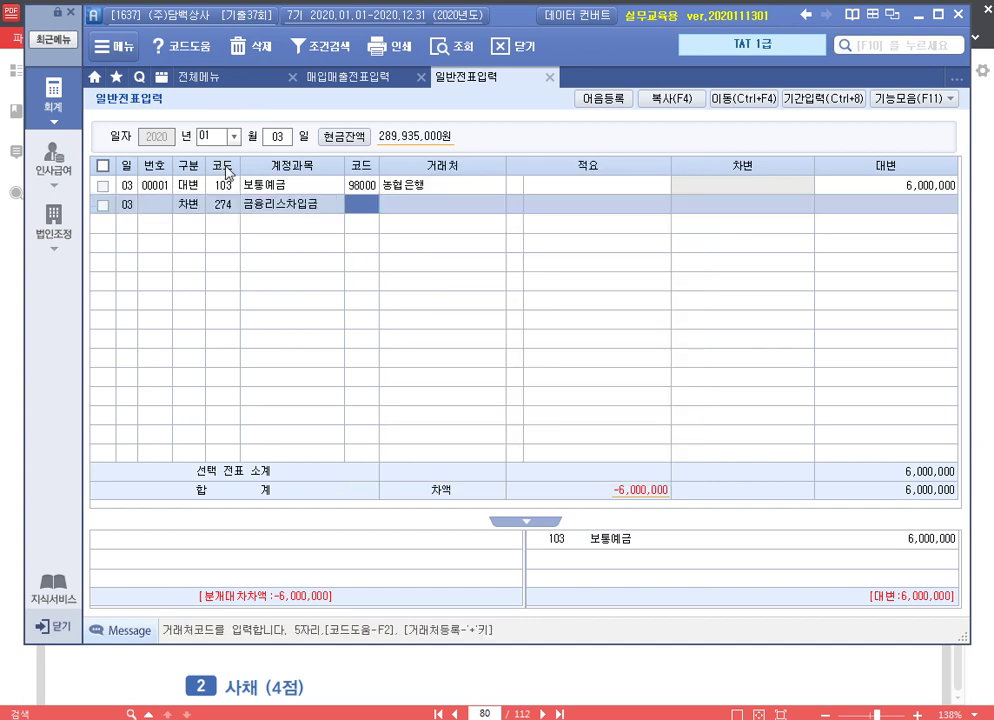
text(프라)
key(Return)
key(Return)
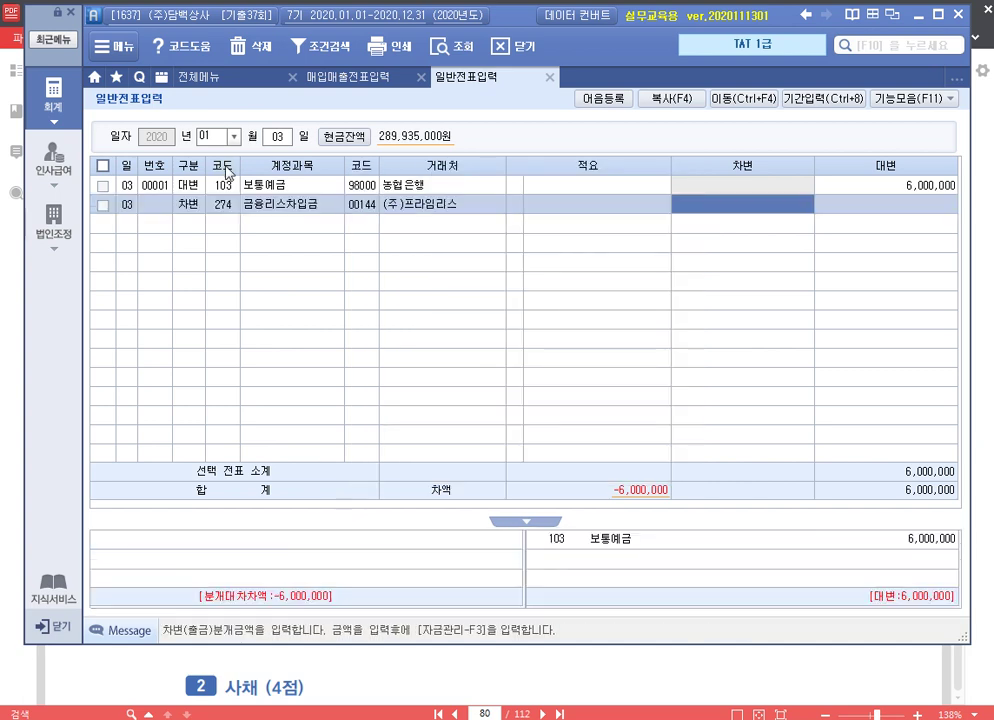
text(5400+)
key(Return)
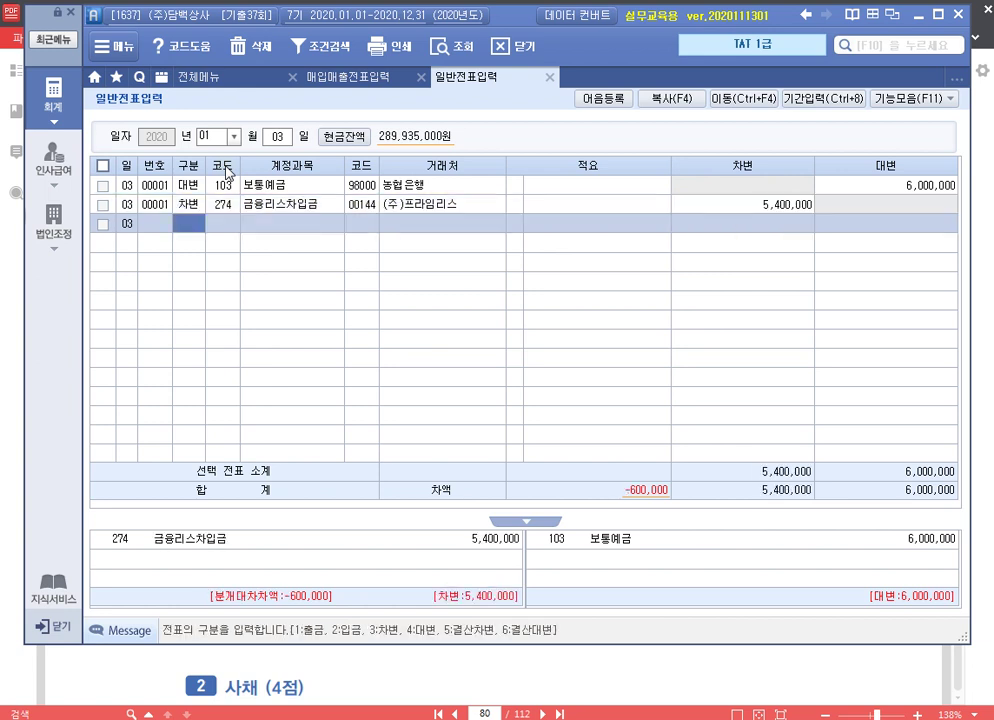
text(3931)
key(Return)
key(Return)
key(Return)
key(Return)
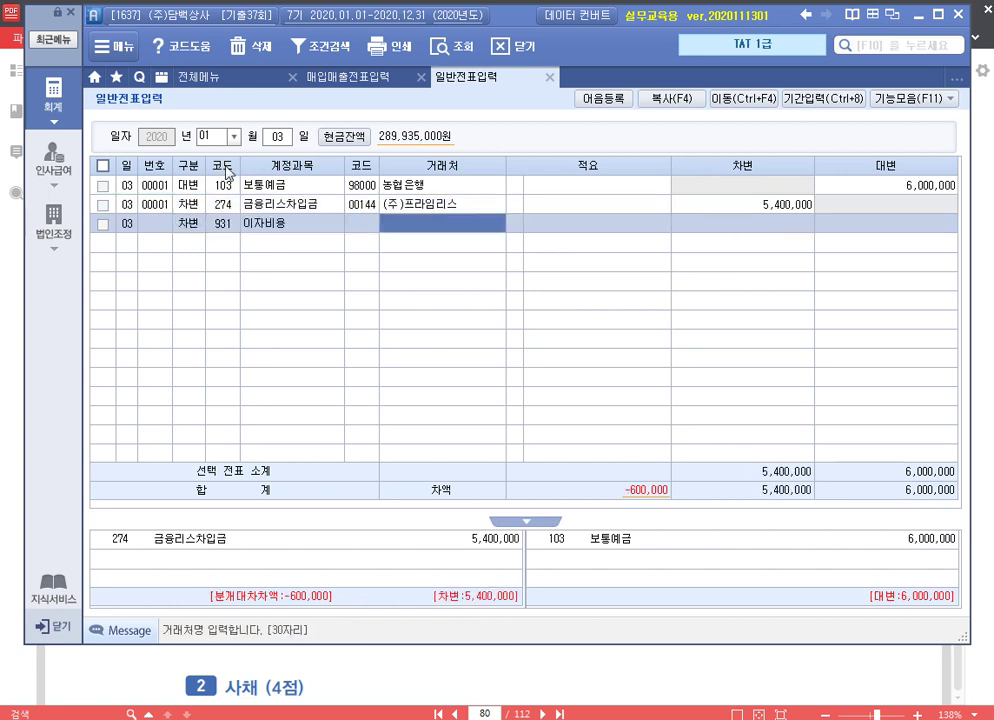
key(Return)
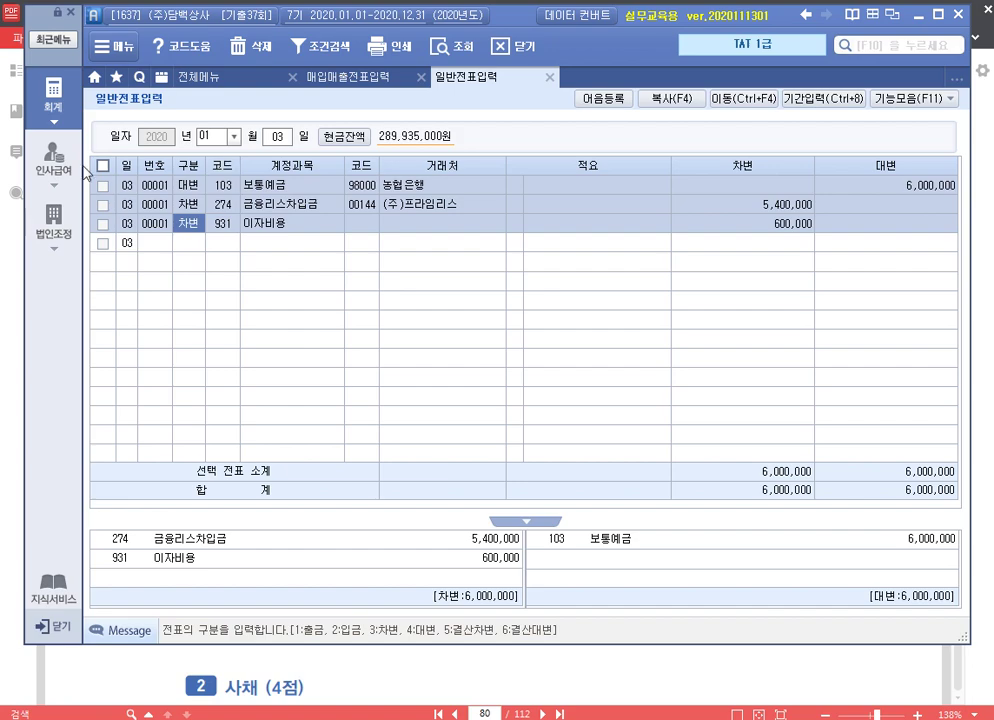
click(506, 684)
Read the 사채 exercise, ending on the 100,000,000 bond issued at 96,000,000 (8% coupon, 10% effective)
scroll(487, 541, down, 3)
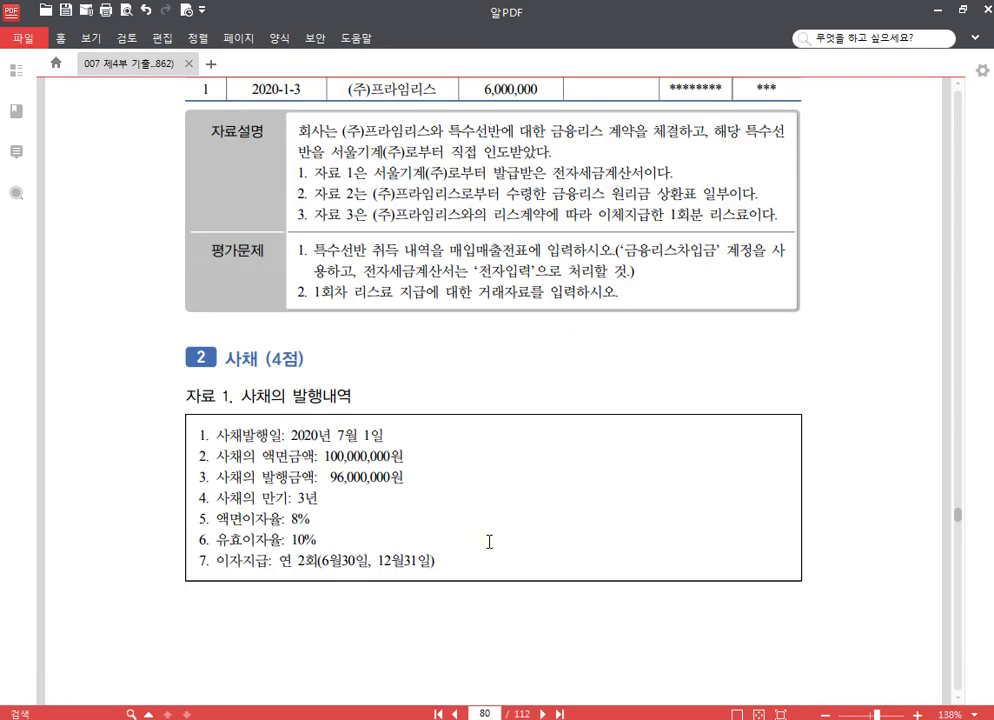
scroll(501, 424, down, 3)
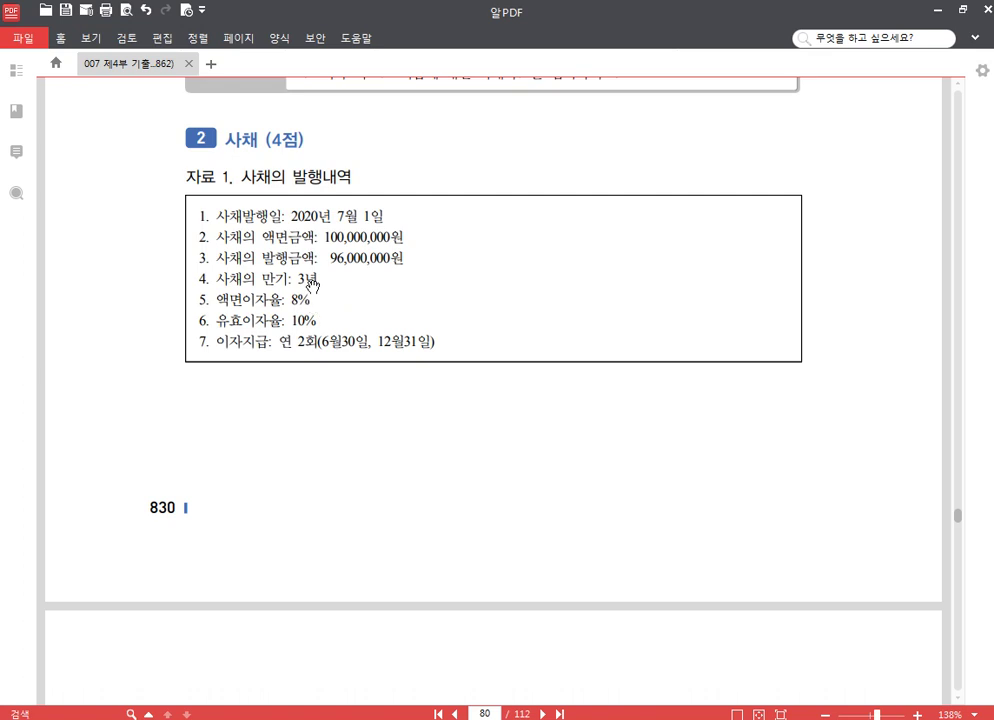
scroll(320, 285, down, 1)
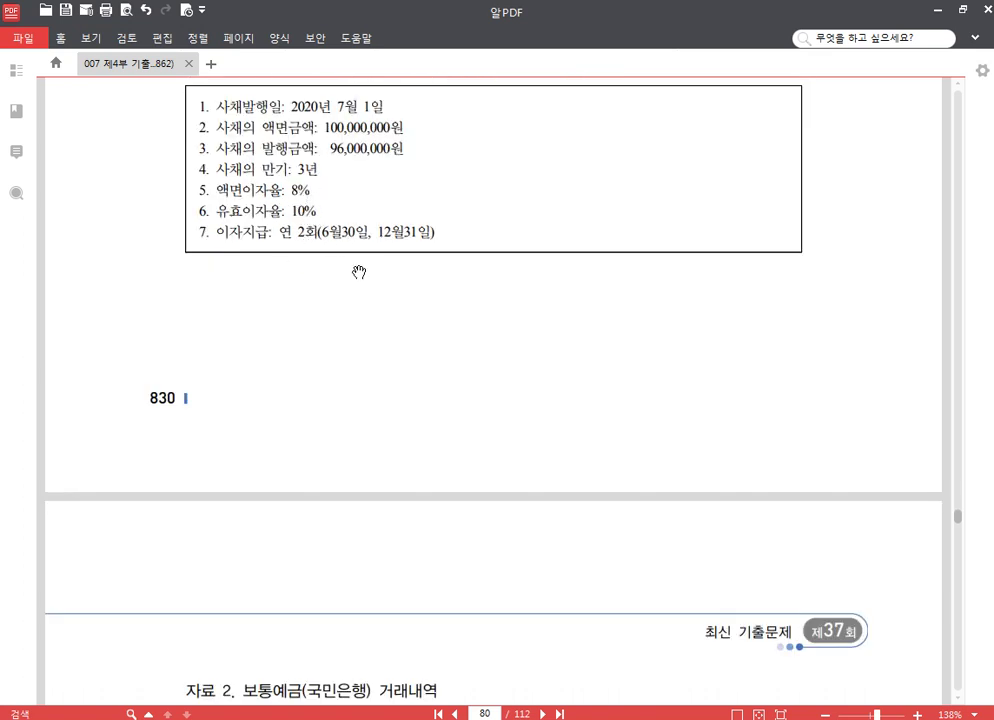
scroll(365, 263, up, 1)
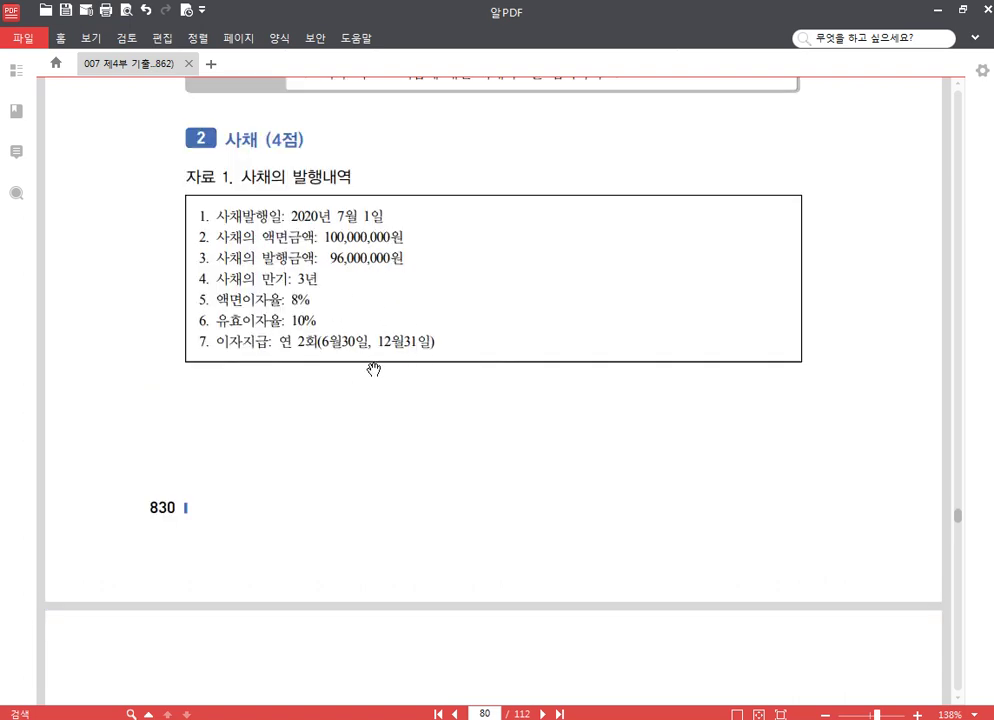
scroll(377, 376, down, 4)
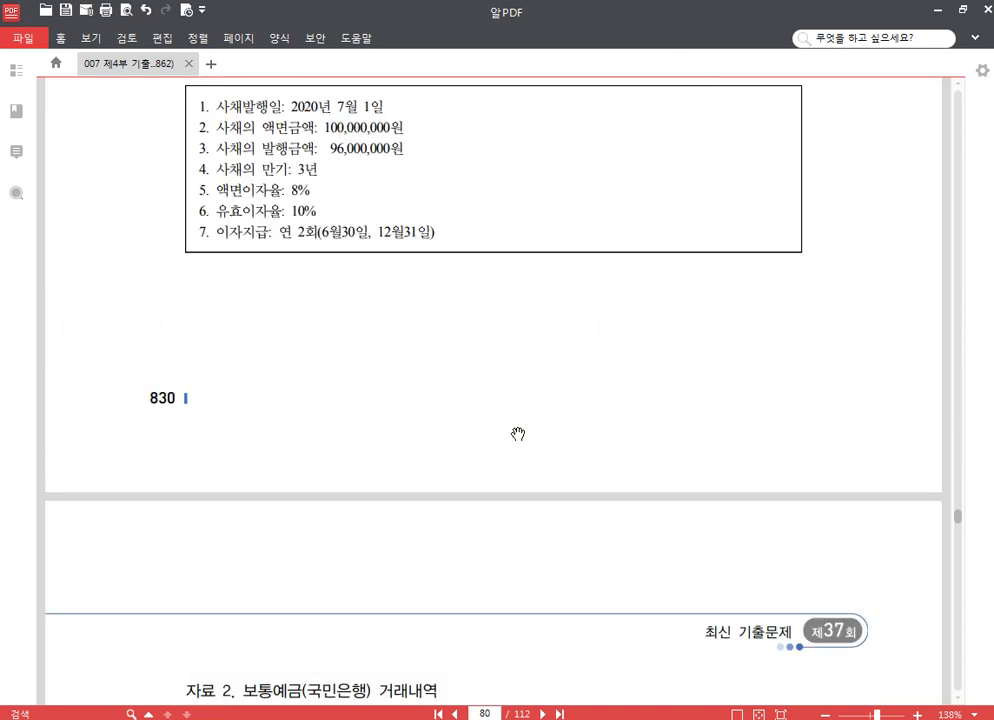
scroll(490, 440, up, 3)
click(299, 191)
scroll(384, 337, down, 5)
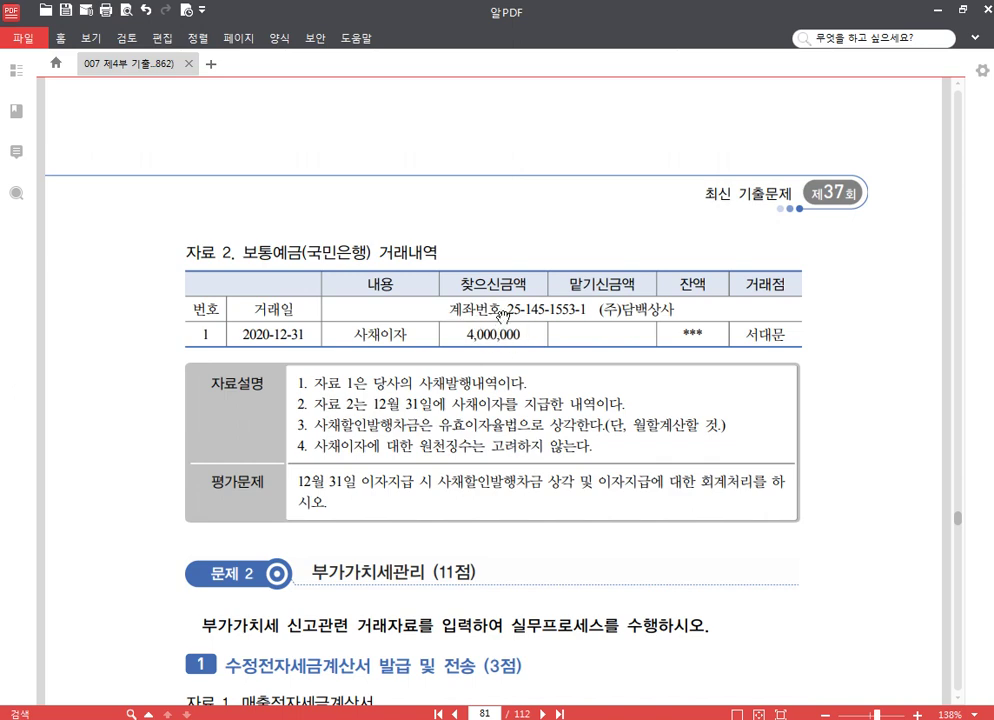
scroll(485, 307, up, 3)
scroll(485, 307, down, 4)
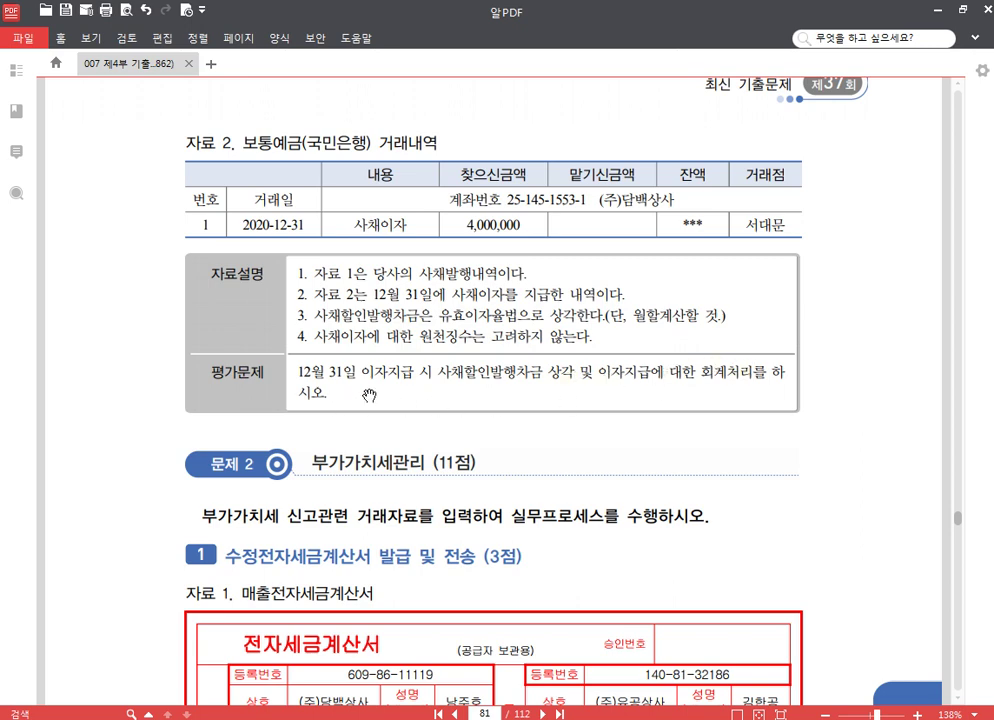
scroll(450, 380, up, 5)
scroll(450, 378, up, 5)
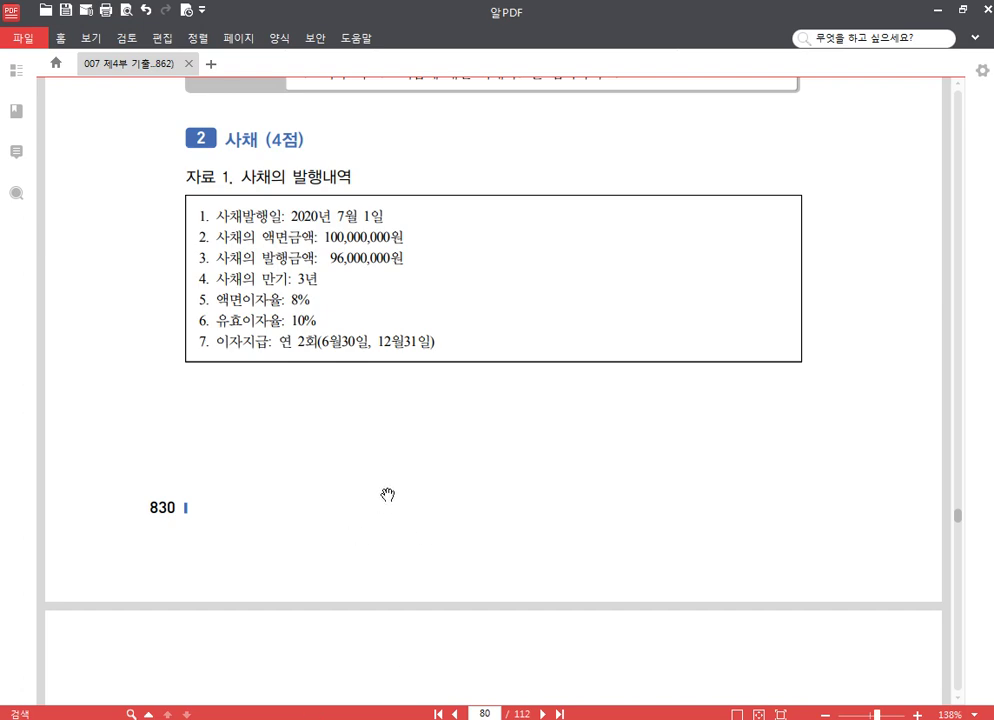
drag(388, 494, 386, 401)
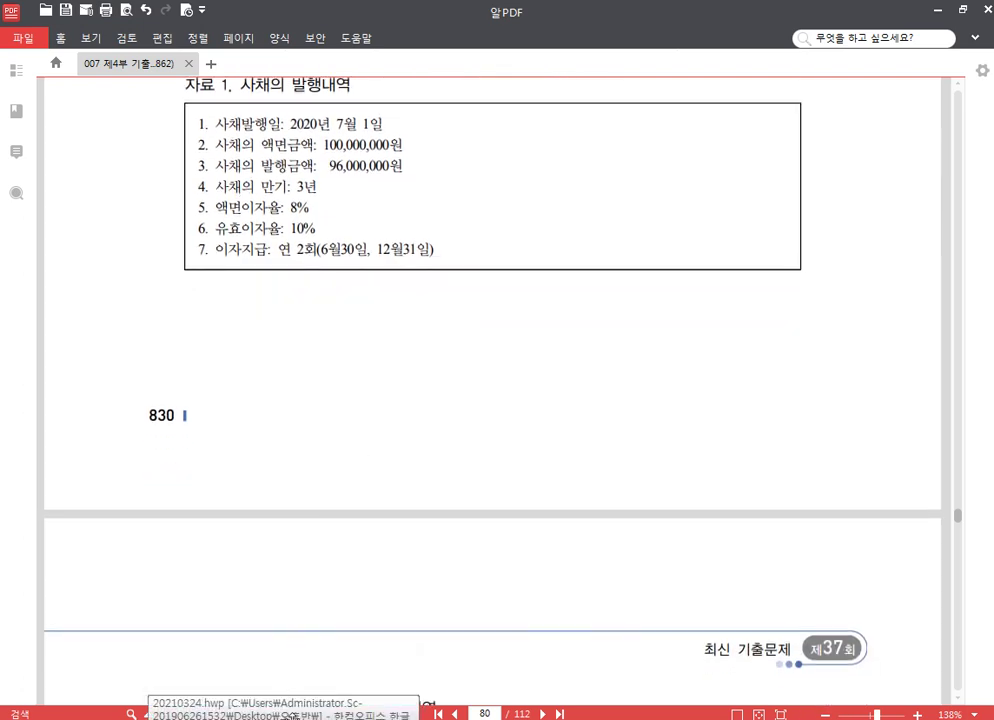
In 20210324.hwp, write the note '유효이자율법 : 이자비용, 이자수익 유효이자 인식'
click(160, 712)
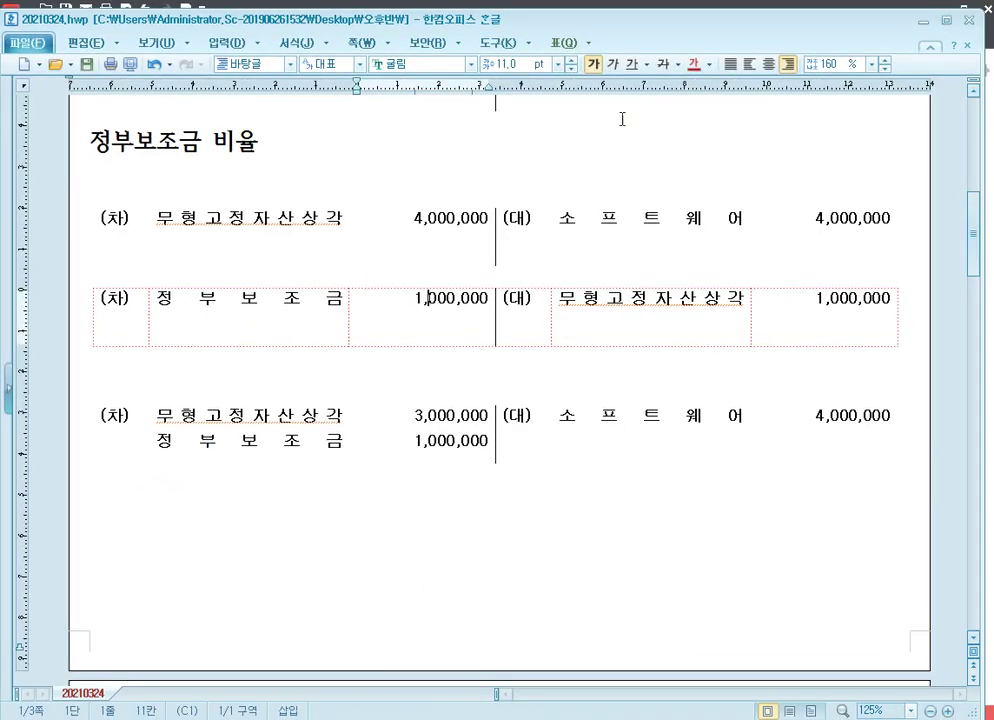
drag(628, 2, 628, 255)
scroll(297, 501, down, 6)
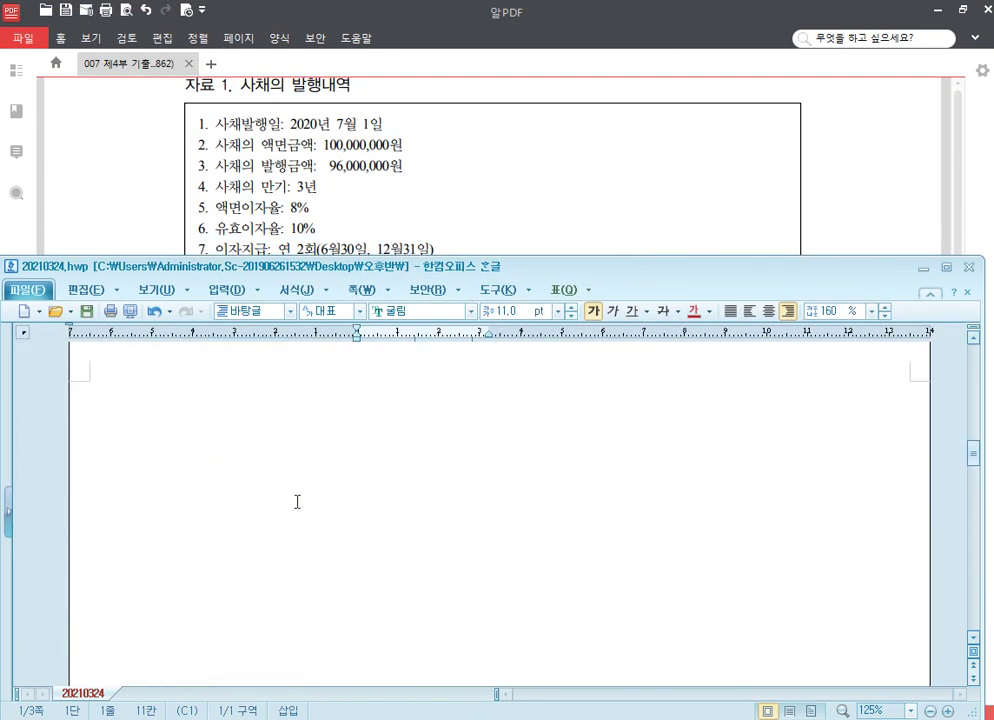
click(284, 417)
text(유효)
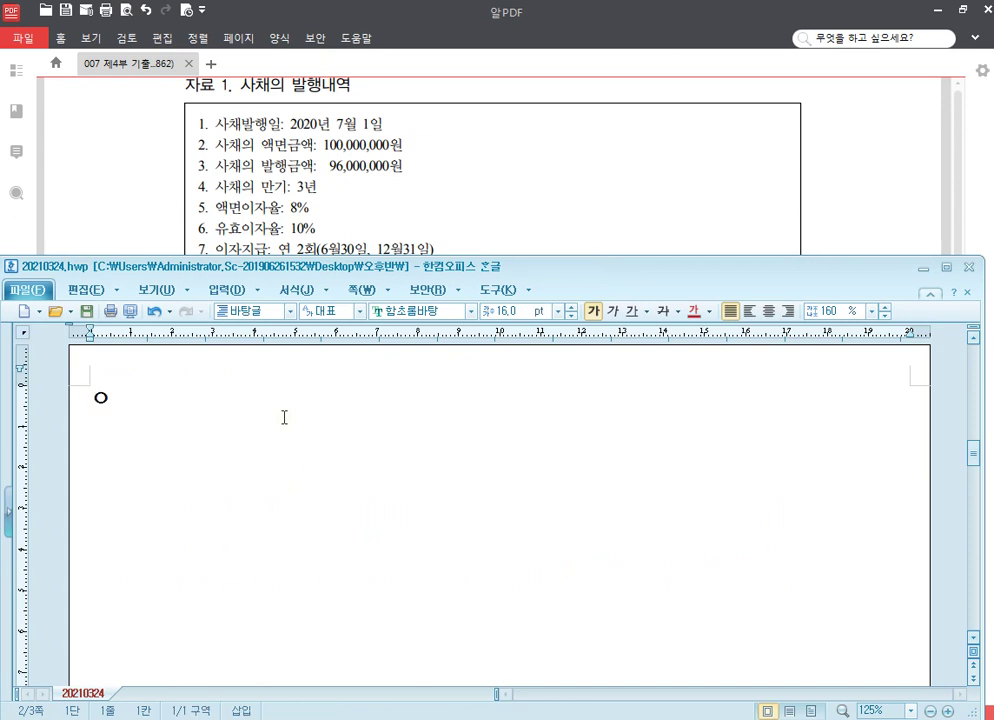
text(이자율)
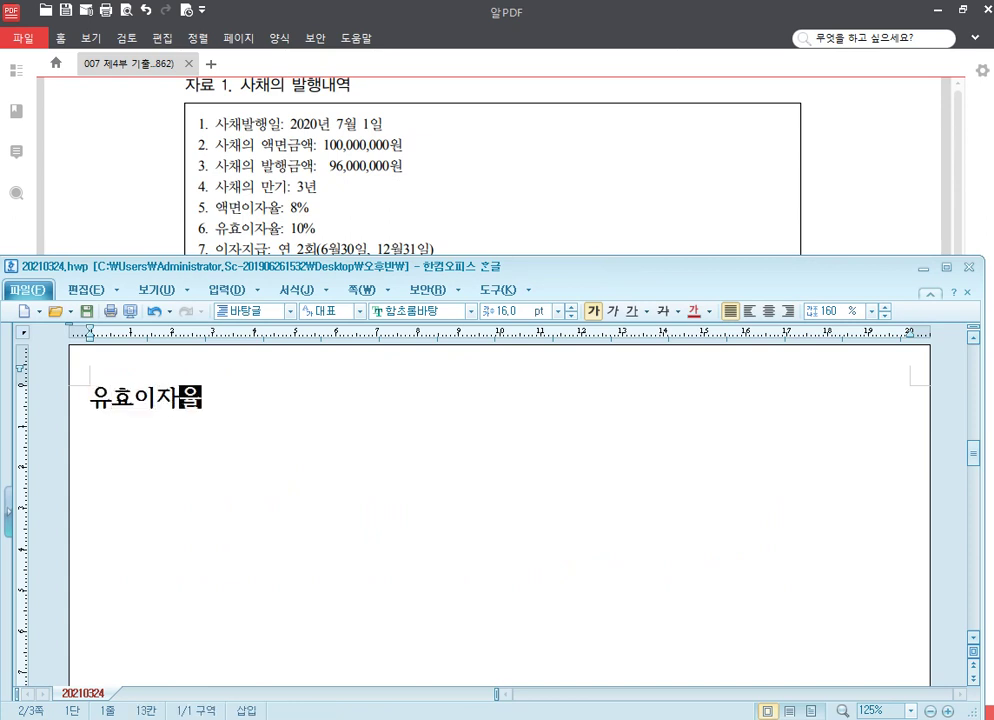
text(법 : 이자)
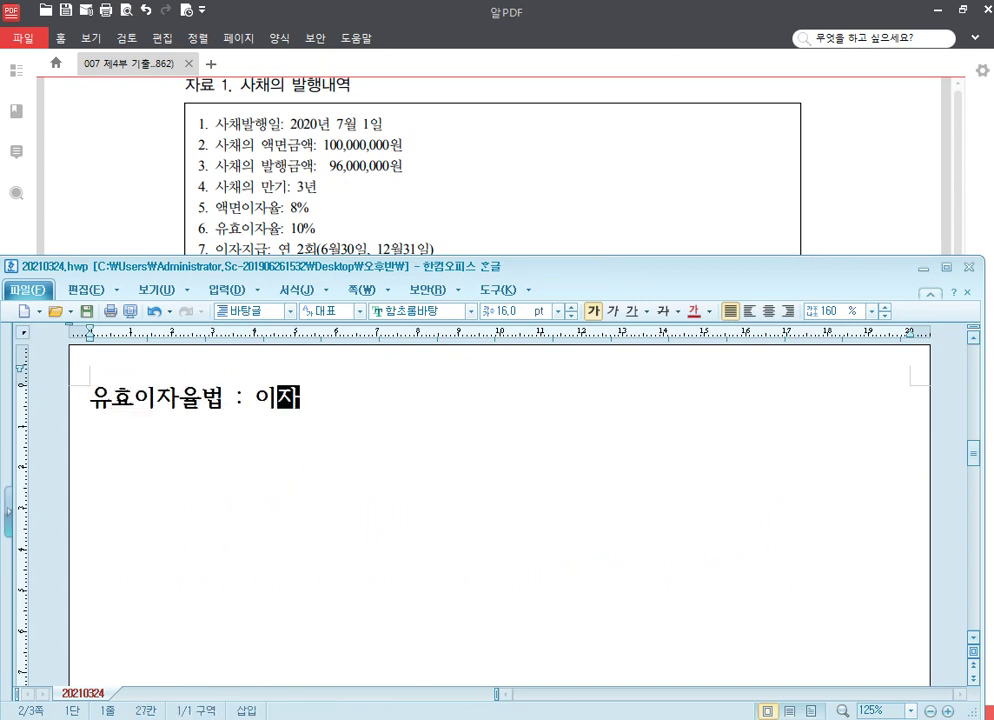
text(비용, ㅇ이주수)
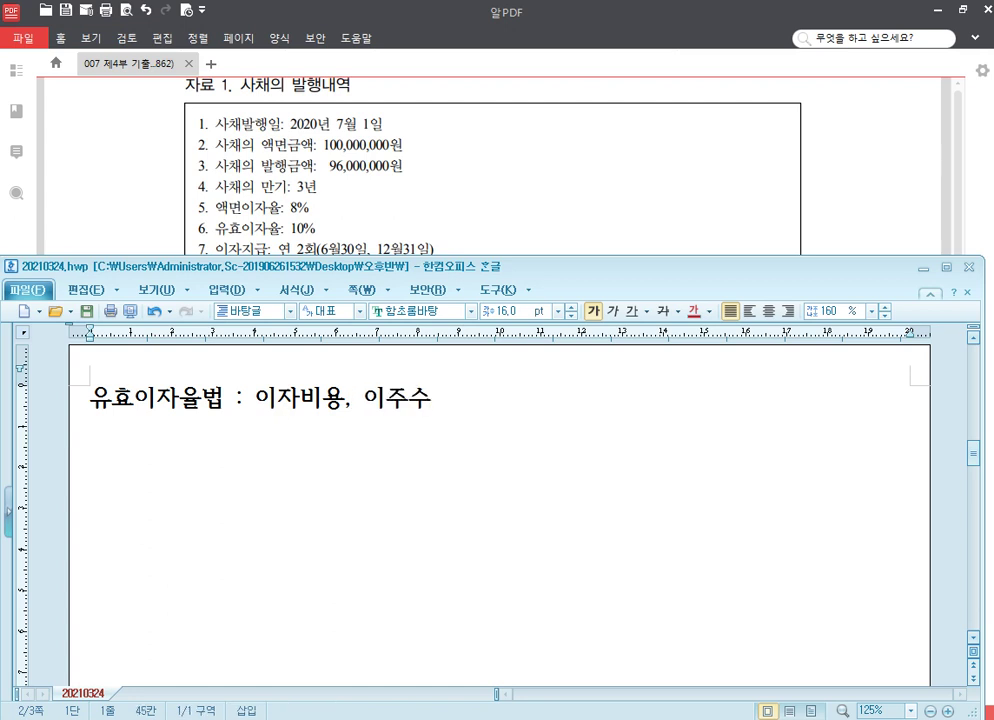
key(BackSpace)
key(BackSpace)
text(자우)
key(BackSpace)
key(BackSpace)
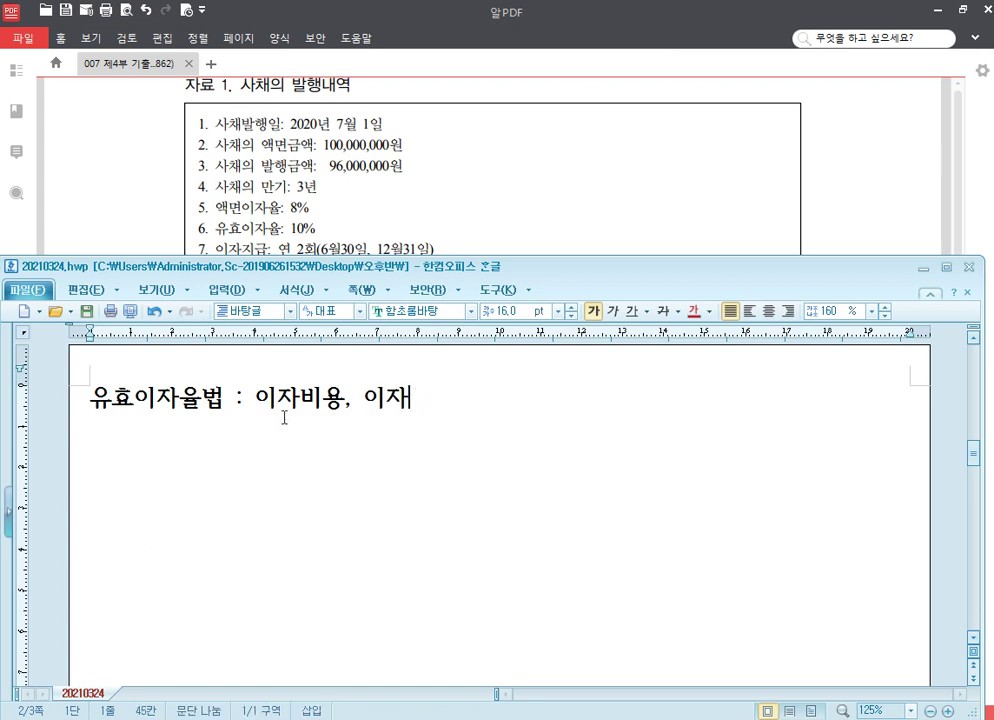
text(수익 유효)
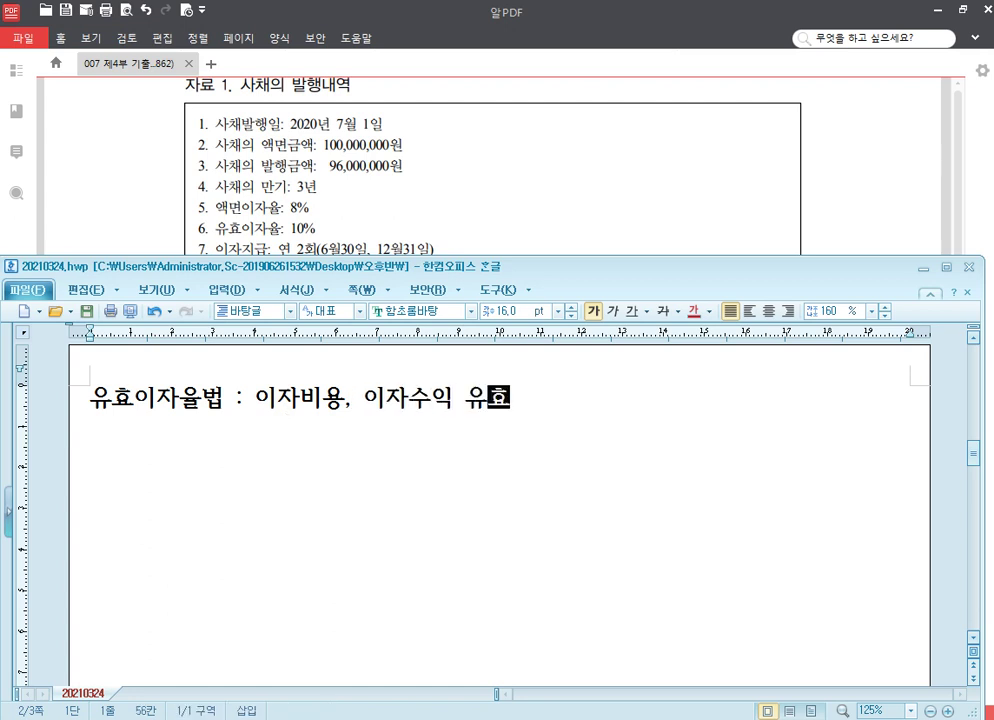
text(이자 인시ㄱ)
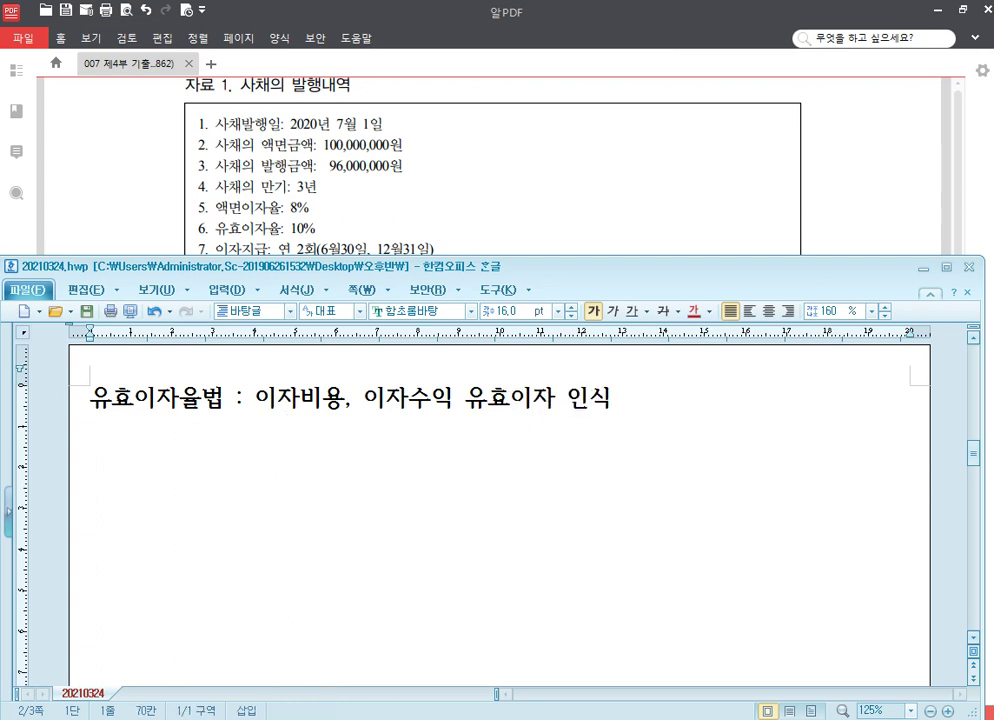
key(Return)
Add the line '유효이자 : 채권 장부가액 X 유효이자율'
text(유효이자 )
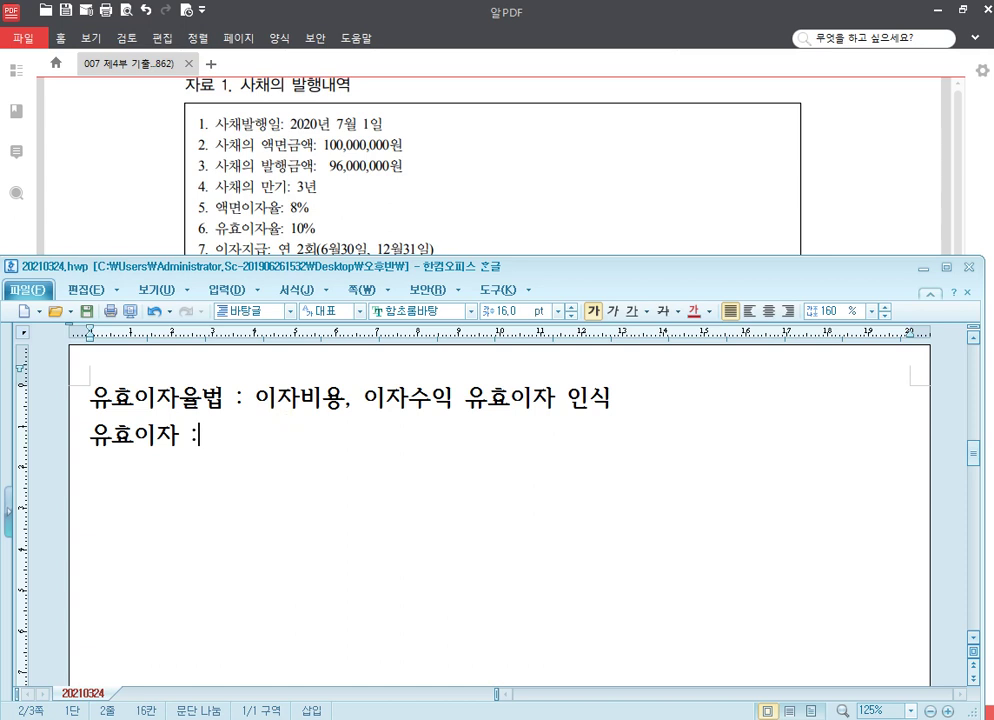
text(: corn)
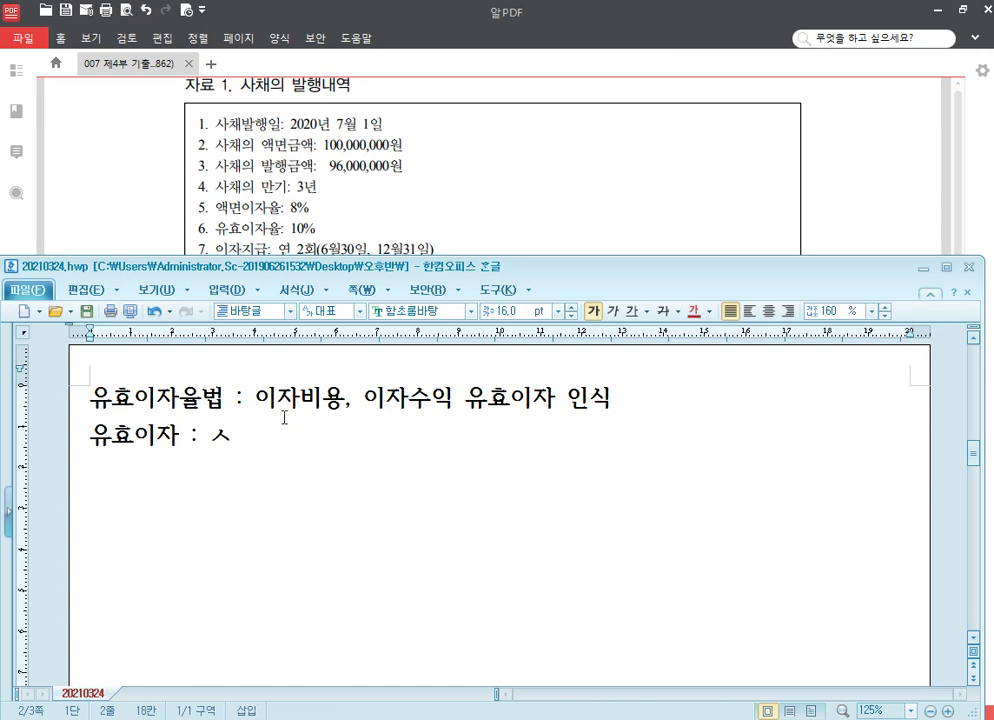
key(BackSpace)
key(BackSpace)
key(BackSpace)
key(BackSpace)
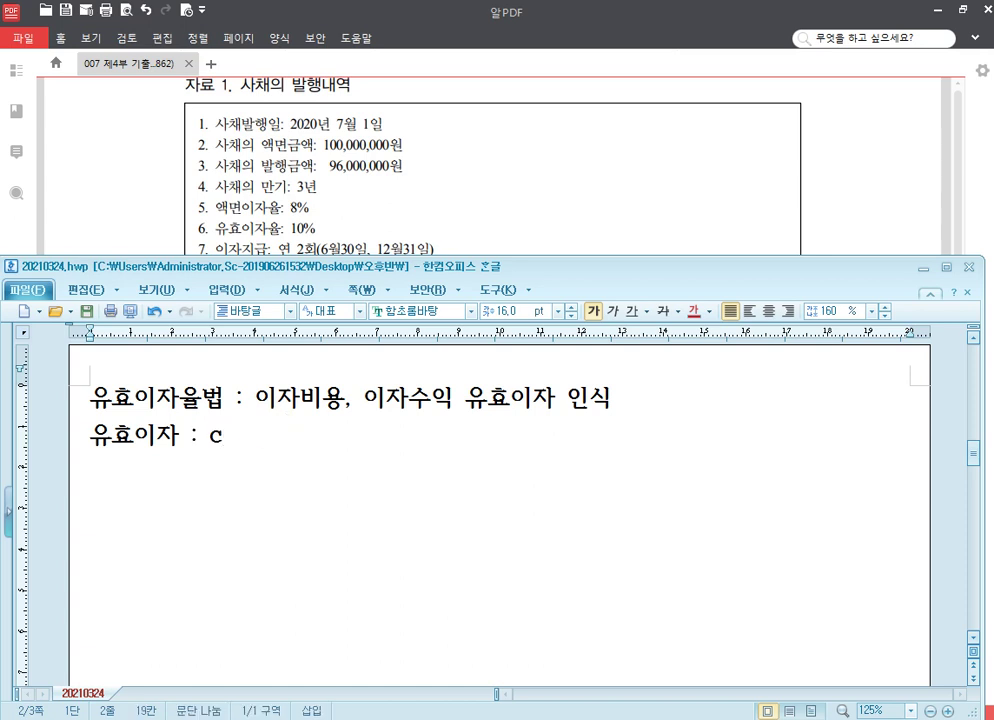
key(Hangul)
text(채권 장부)
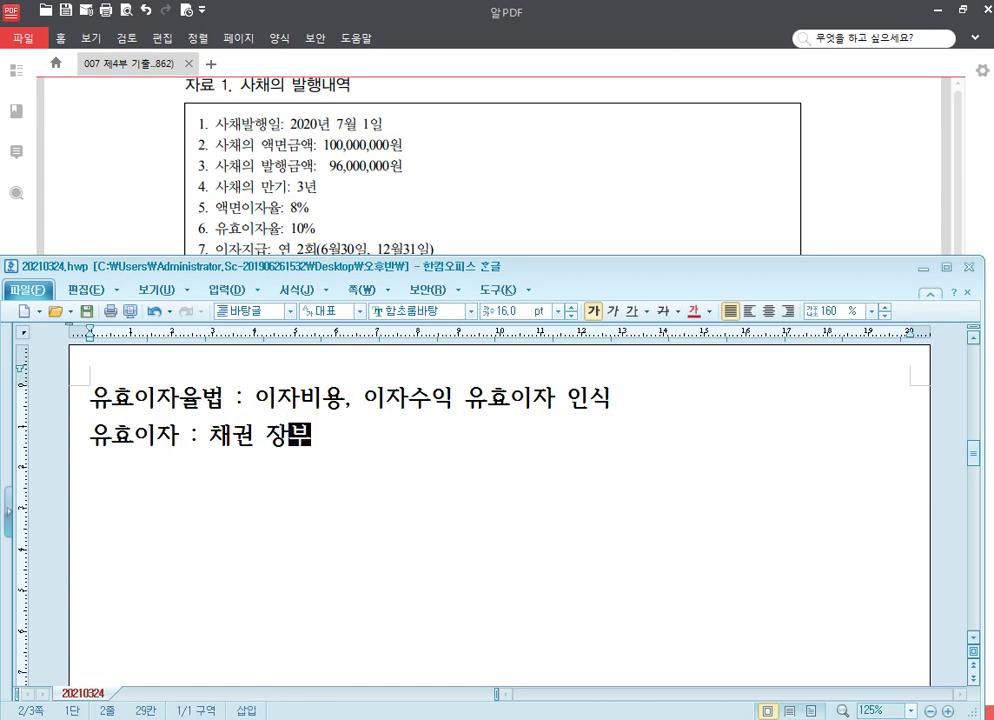
text(가액 X )
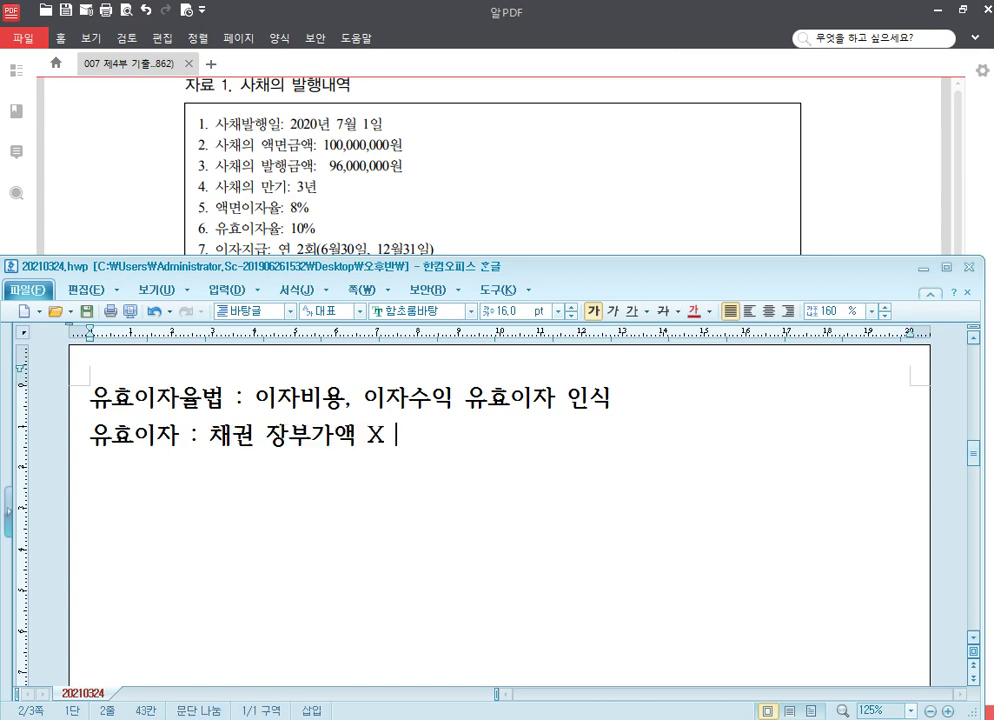
text(유효이자율)
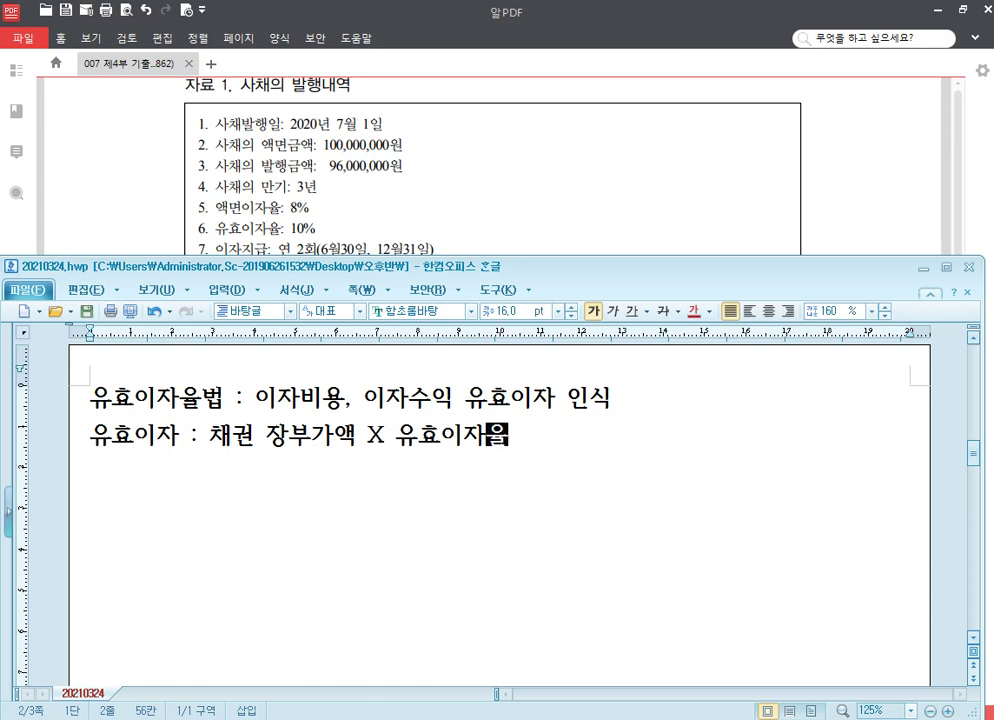
key(Return)
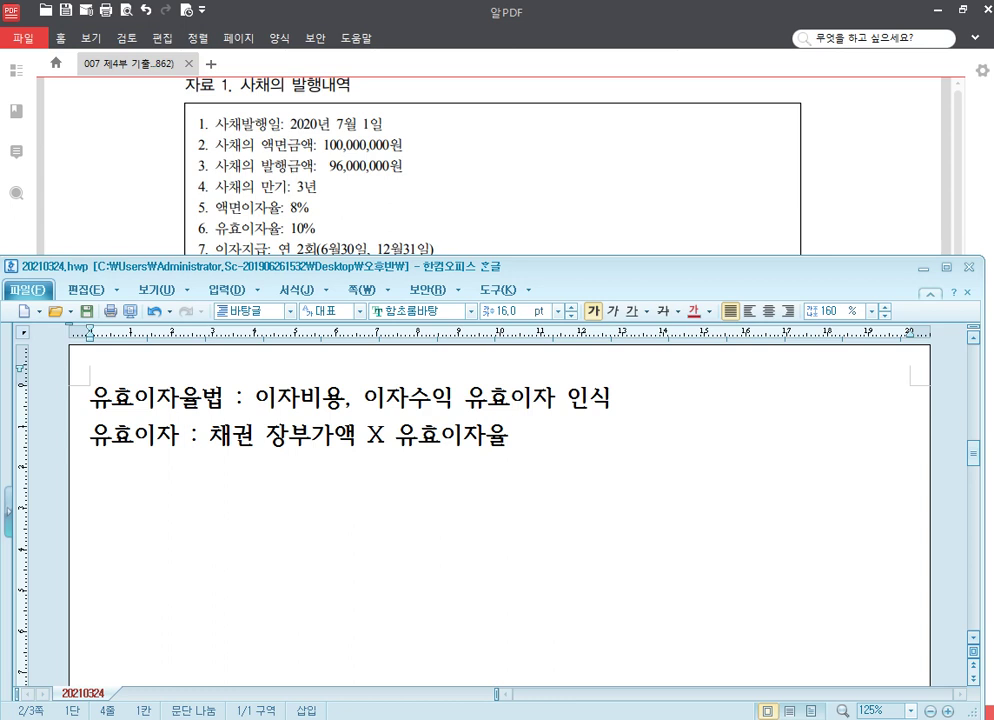
Add the calculation '96,000,000 X 10% X 6/12 = 4,800,000'
text(96,000,0)
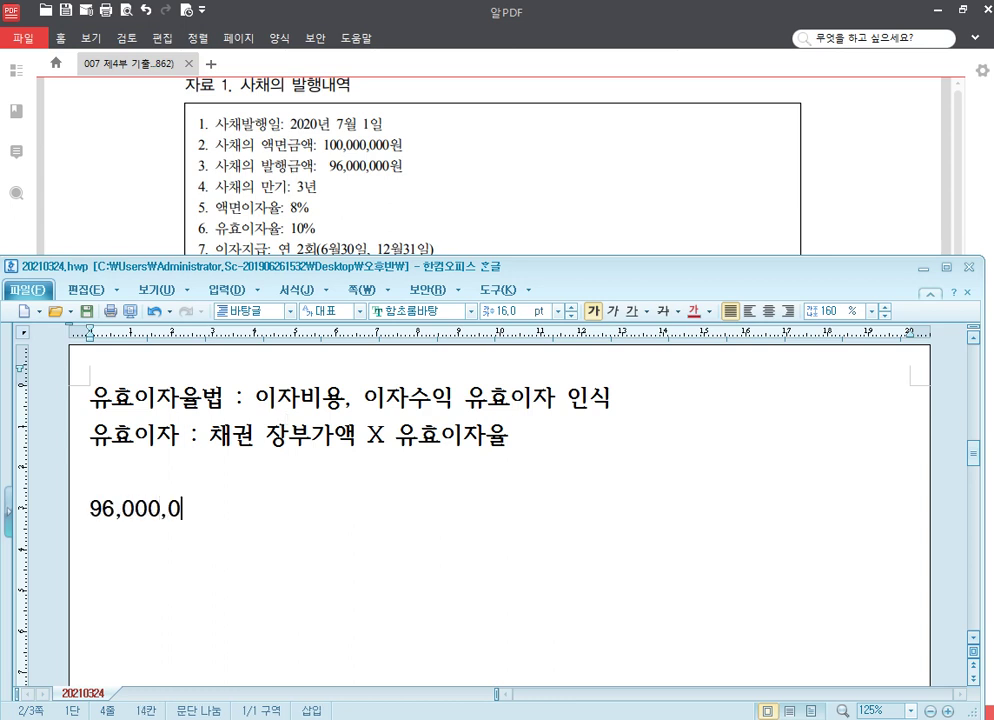
text(00 X)
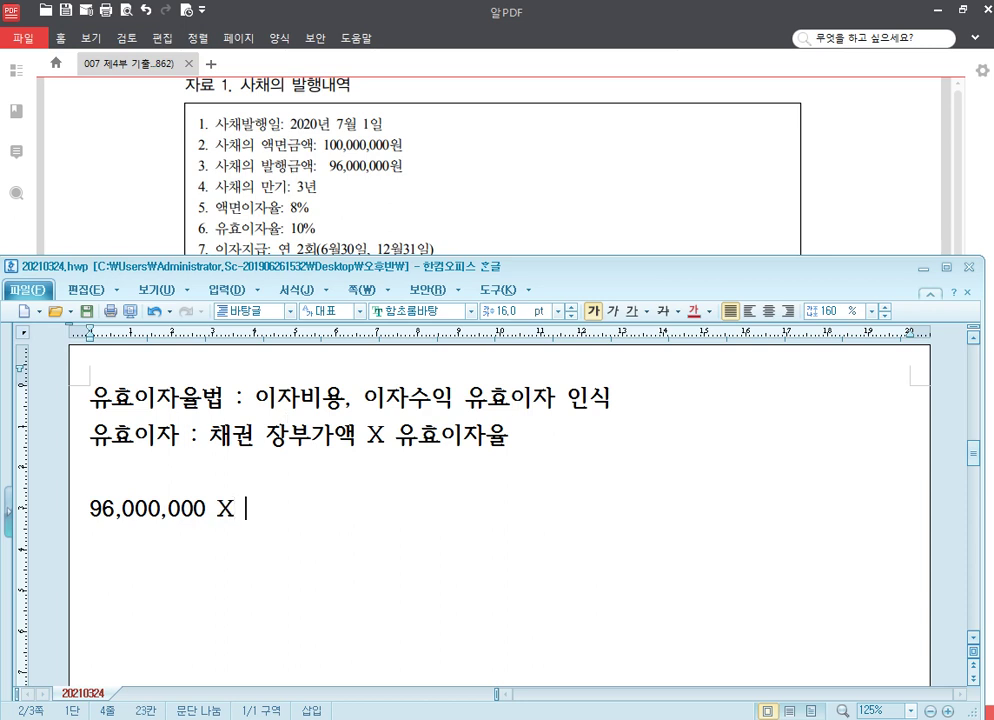
text( 10%)
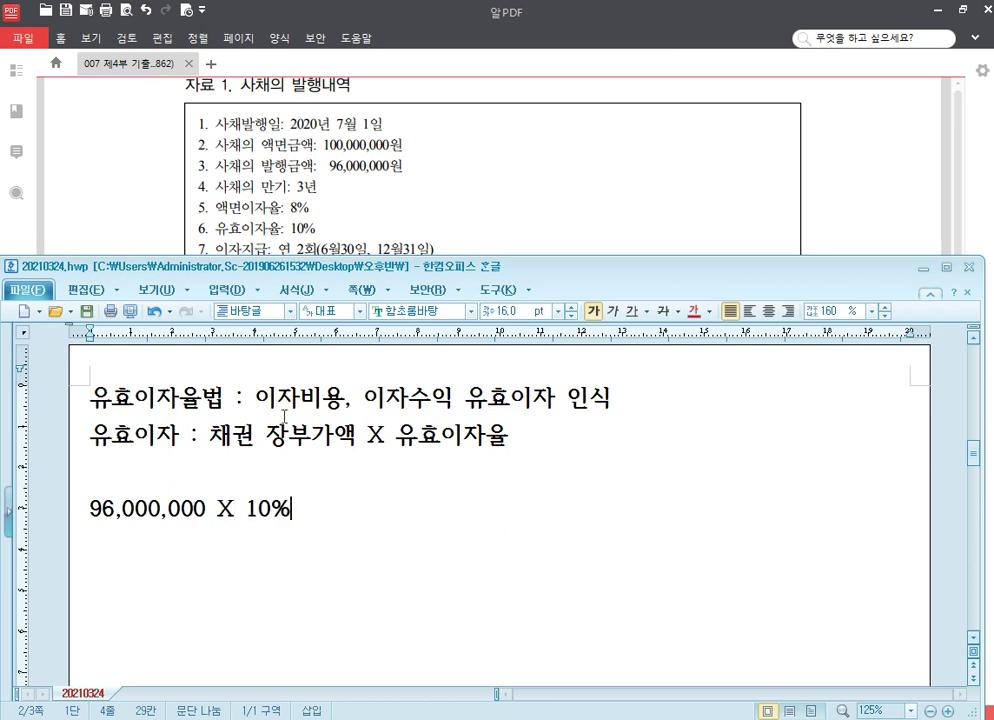
text( X 6)
key(BackSpace)
text(6/12 =)
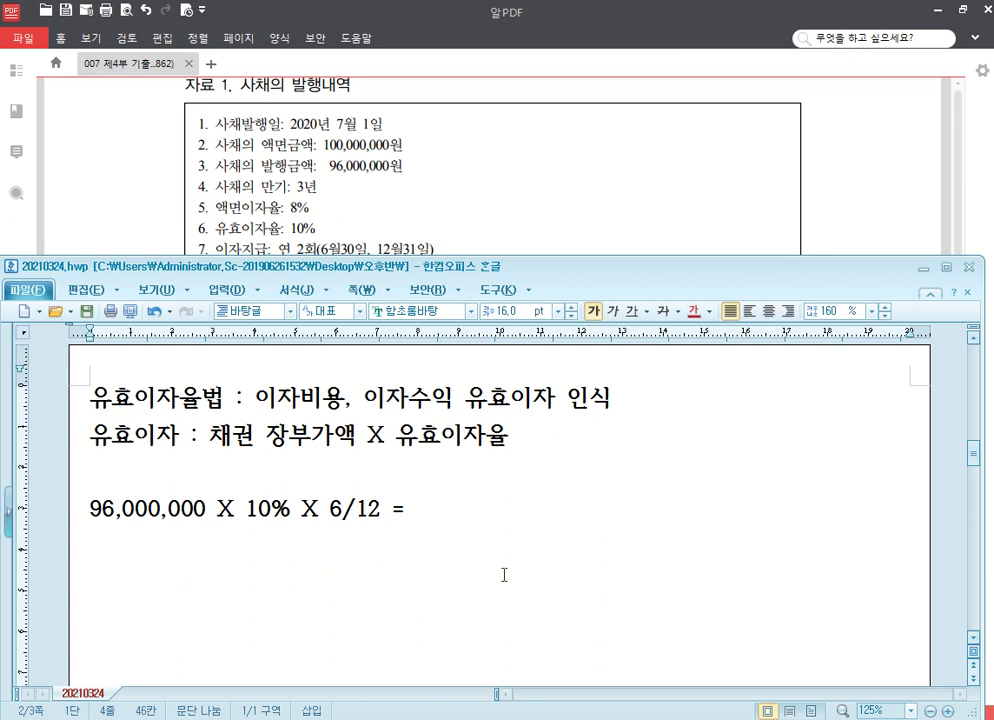
text(4,800,000)
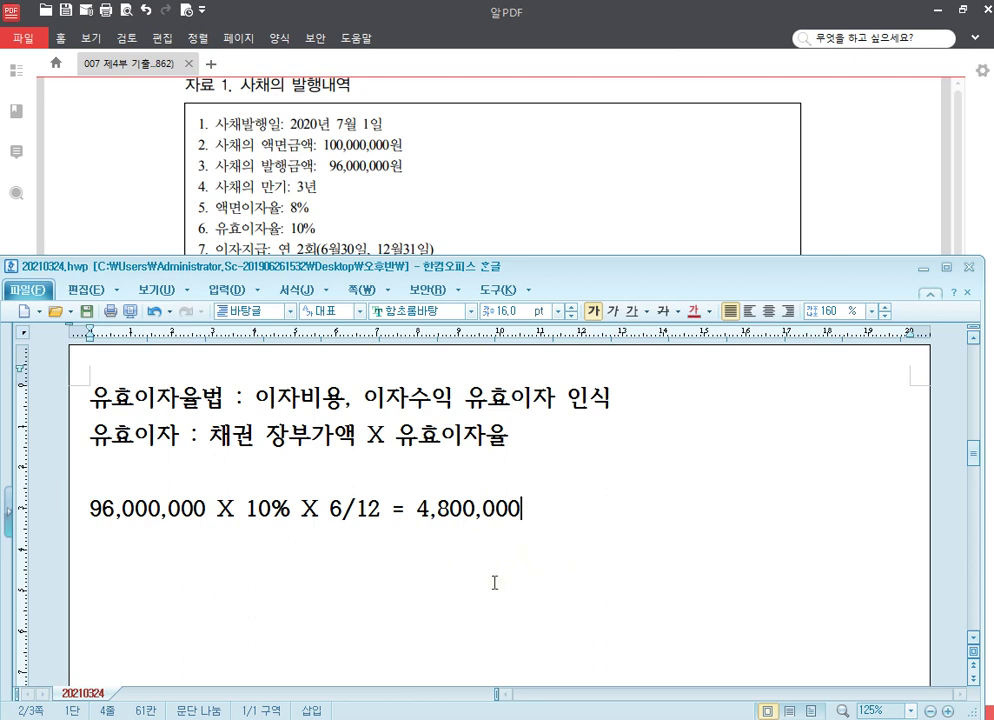
click(462, 511)
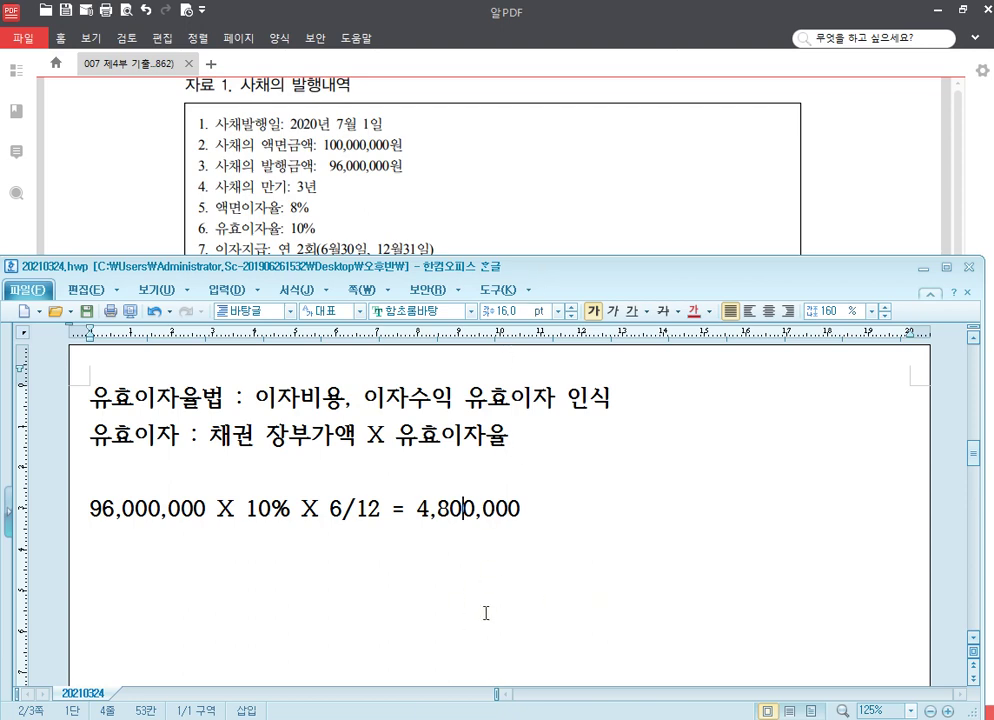
Start a December 31 voucher debiting 931 이자비용 4,800,000
key(alt+Tab)
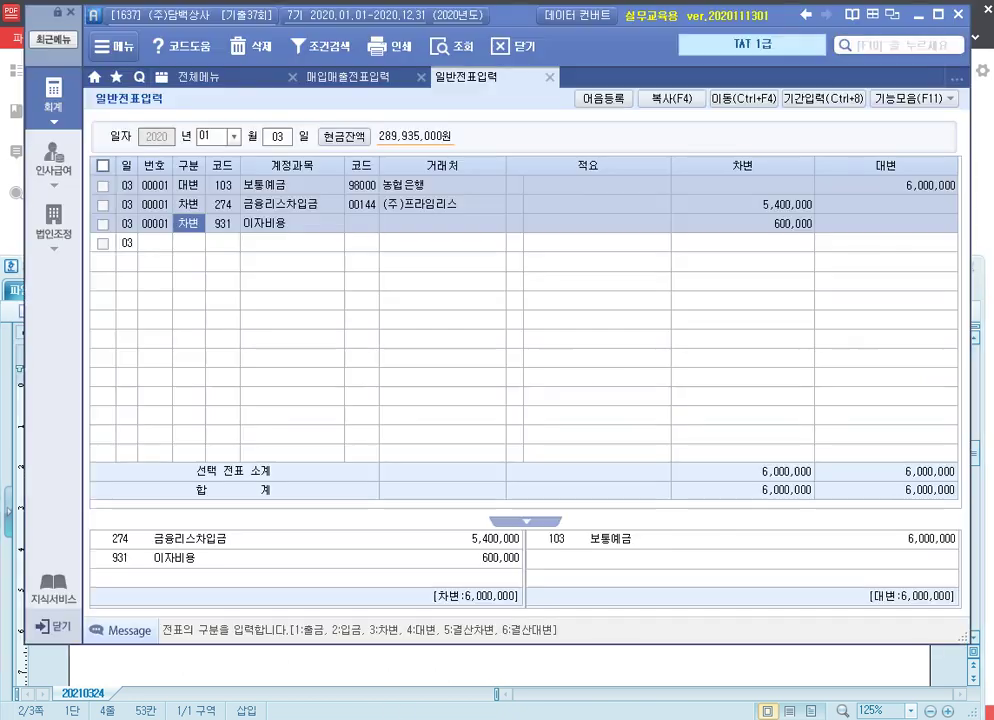
click(216, 138)
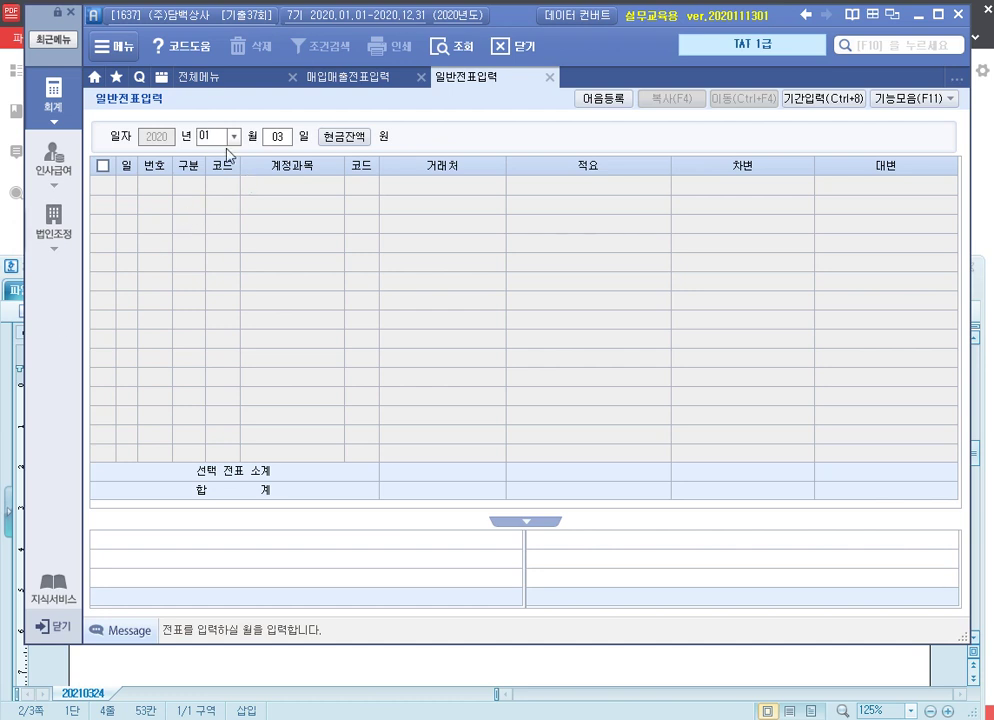
text(112)
key(Return)
text(31)
key(Return)
text(3)
key(Return)
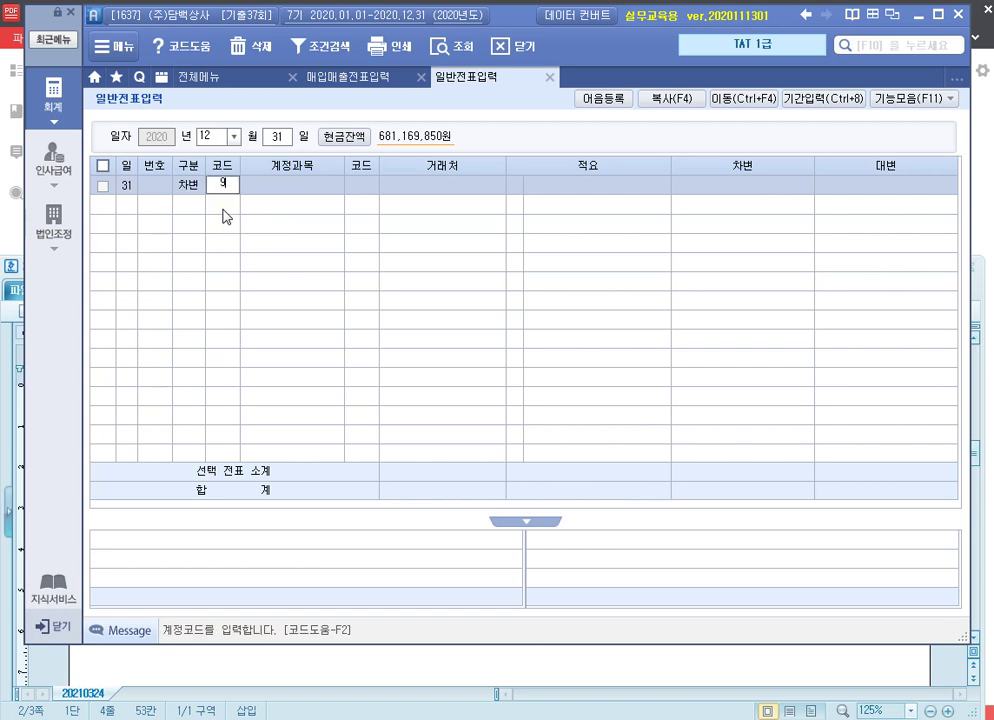
text(931)
key(Return)
key(Return)
key(Return)
key(Return)
text(4)
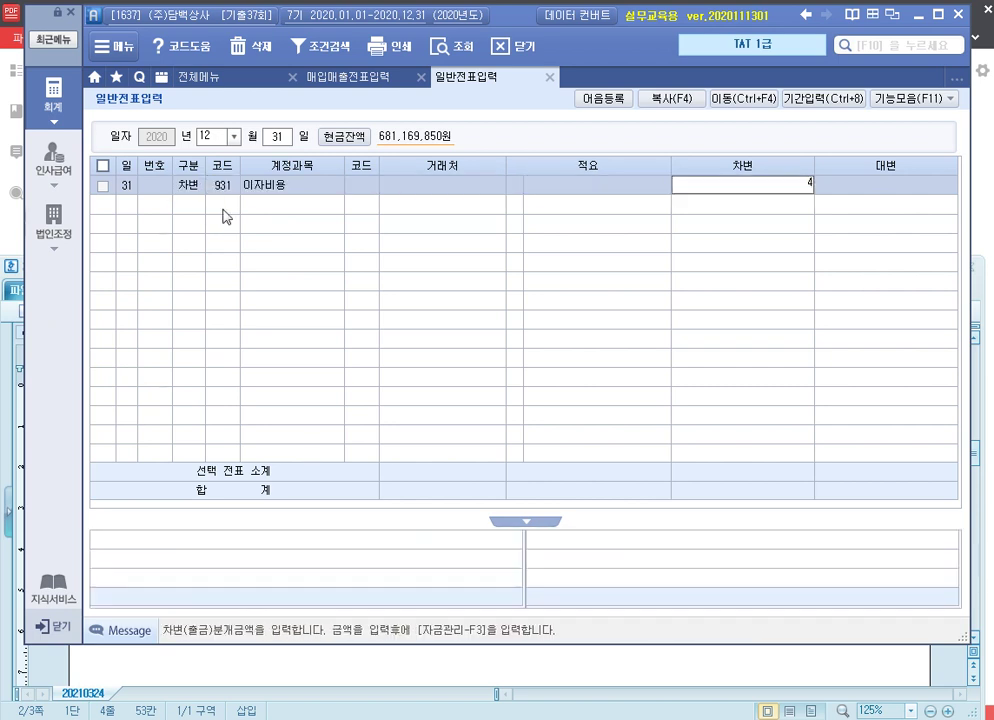
text(,800,000)
key(Return)
text(4)
Credit 103 보통예금 4,000,000 with counterparty 국민은행
key(Return)
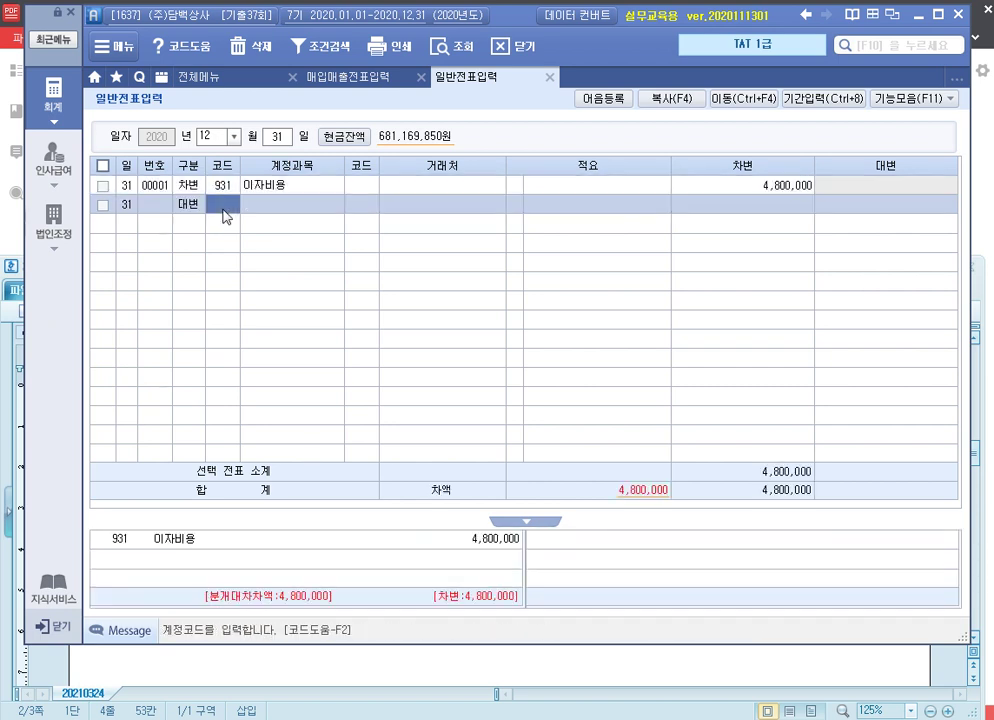
text(103)
key(Return)
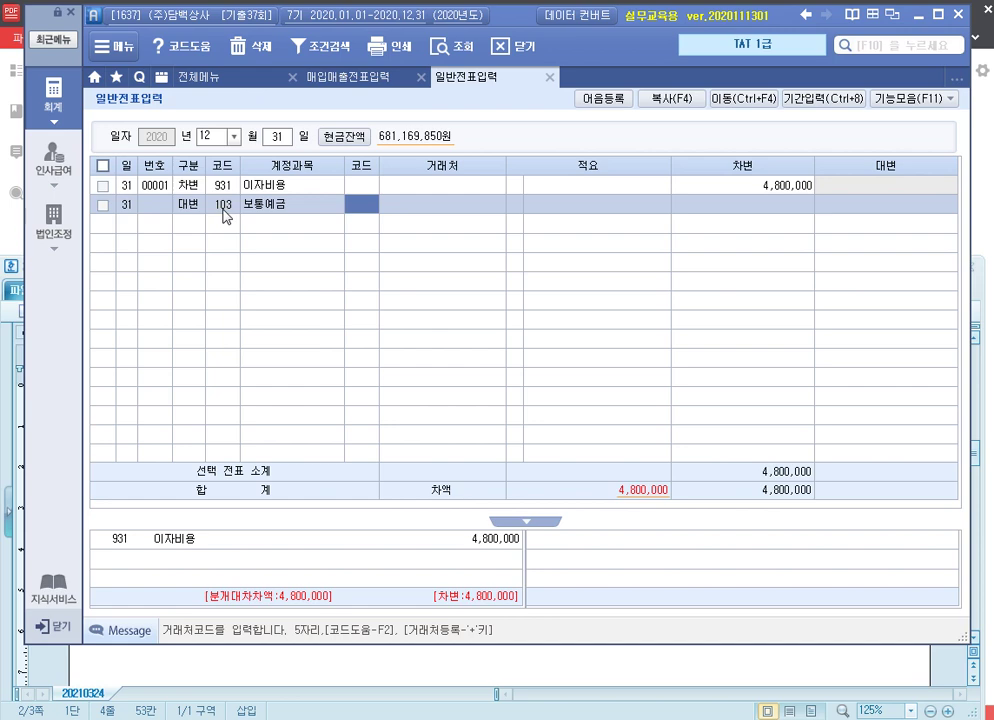
text(국민)
key(Return)
key(Return)
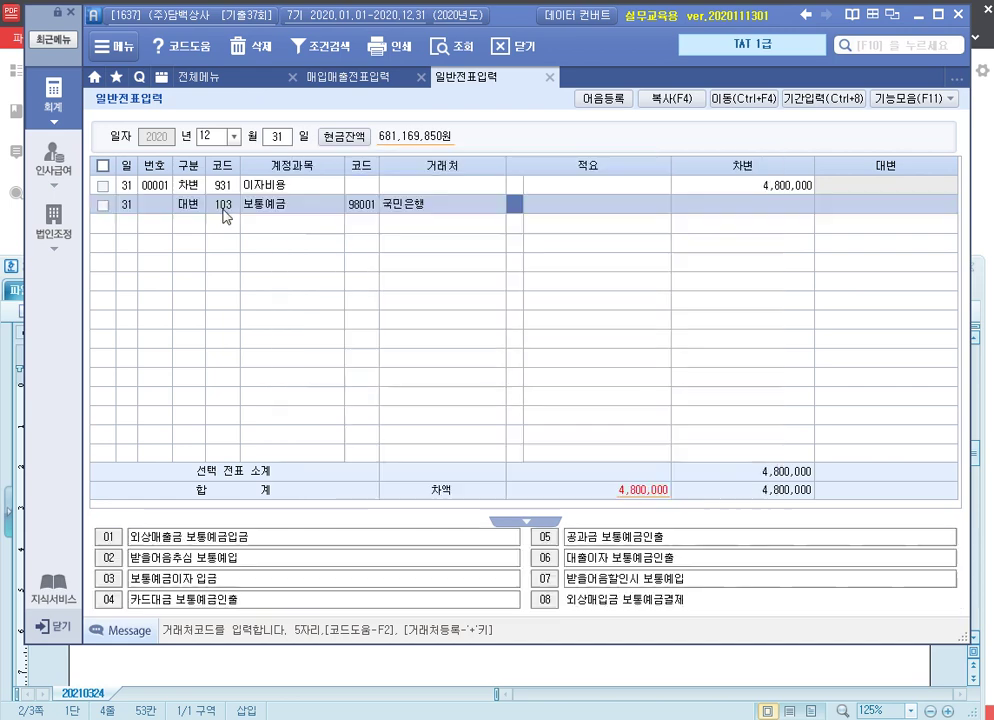
key(Return)
text(4000000)
key(Return)
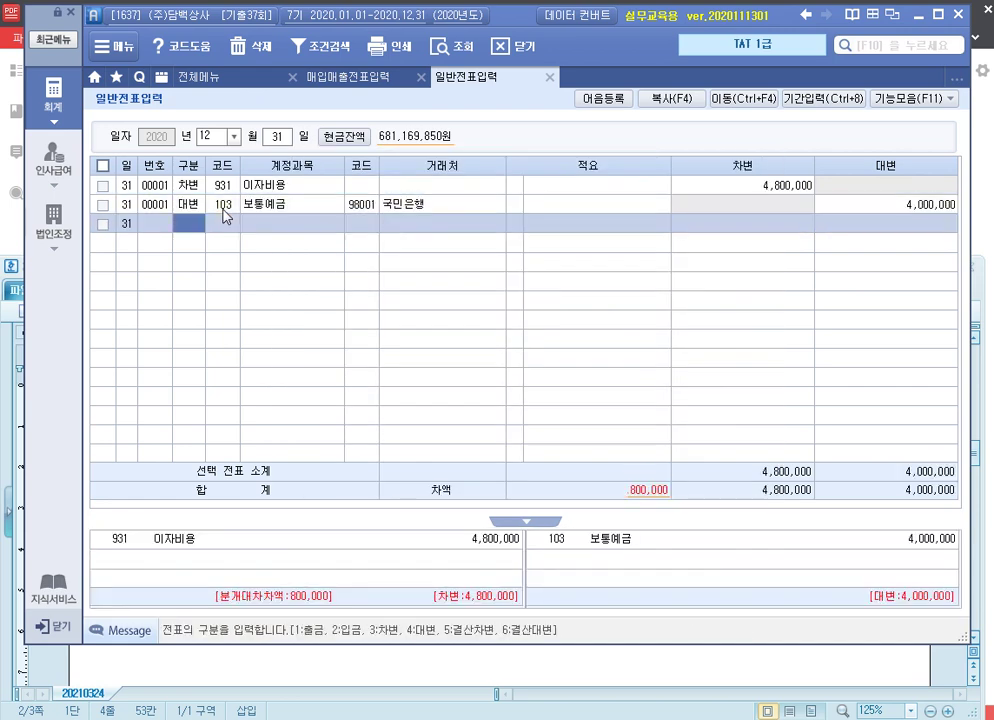
text(4)
key(Return)
Credit 사채할인발행차금 800,000 to balance the voucher
text(사채)
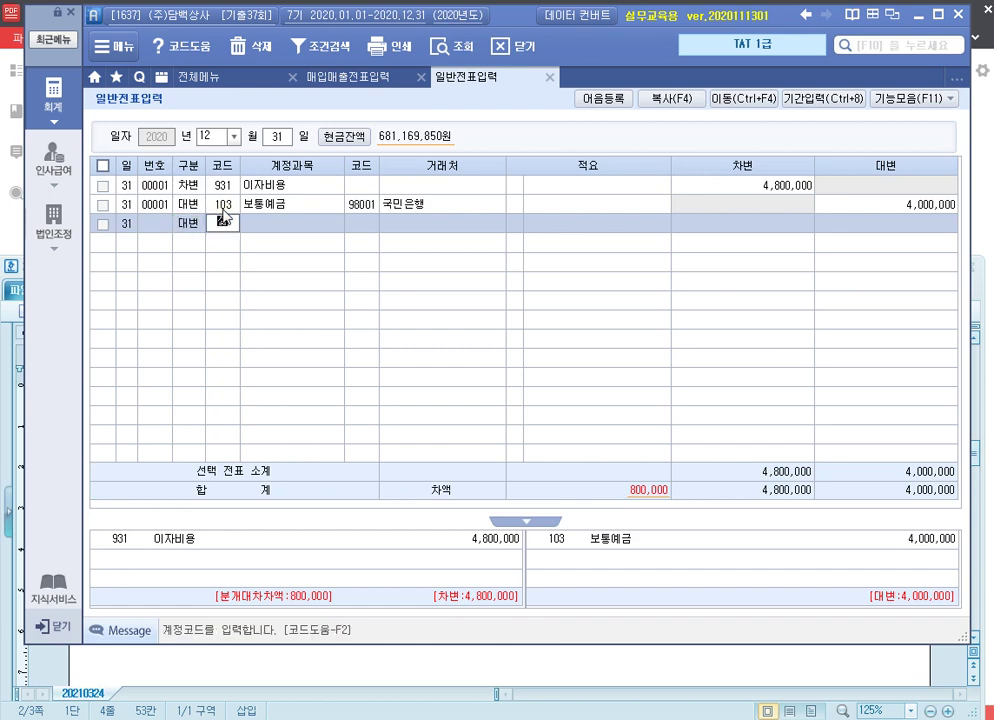
key(Return)
key(Down)
key(Return)
key(Return)
key(Return)
key(Return)
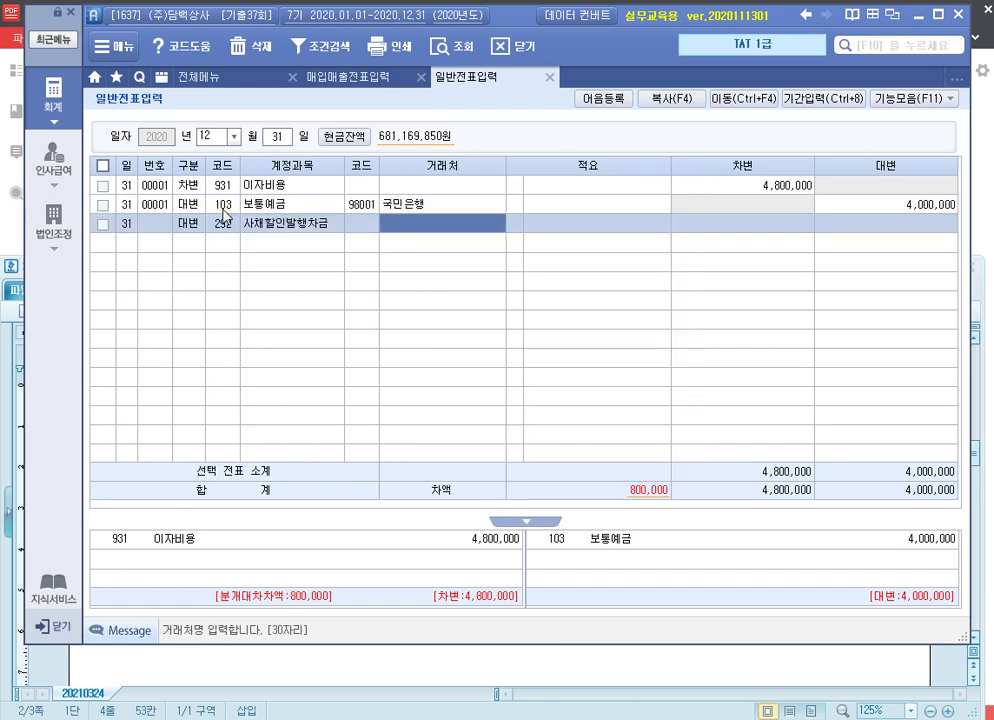
text(8000000)
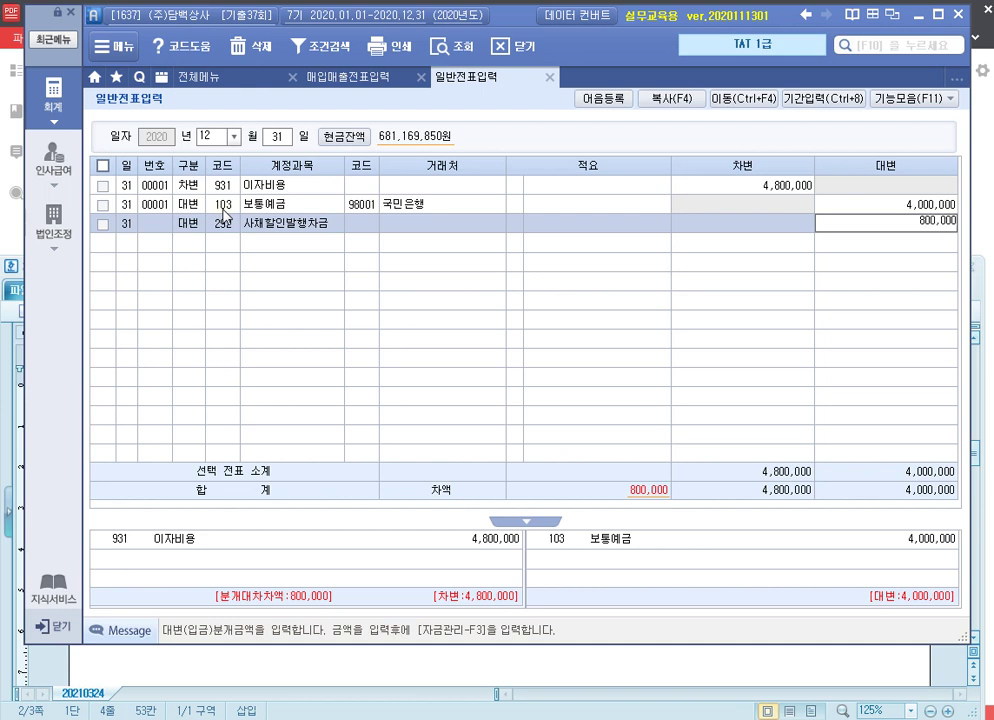
key(Return)
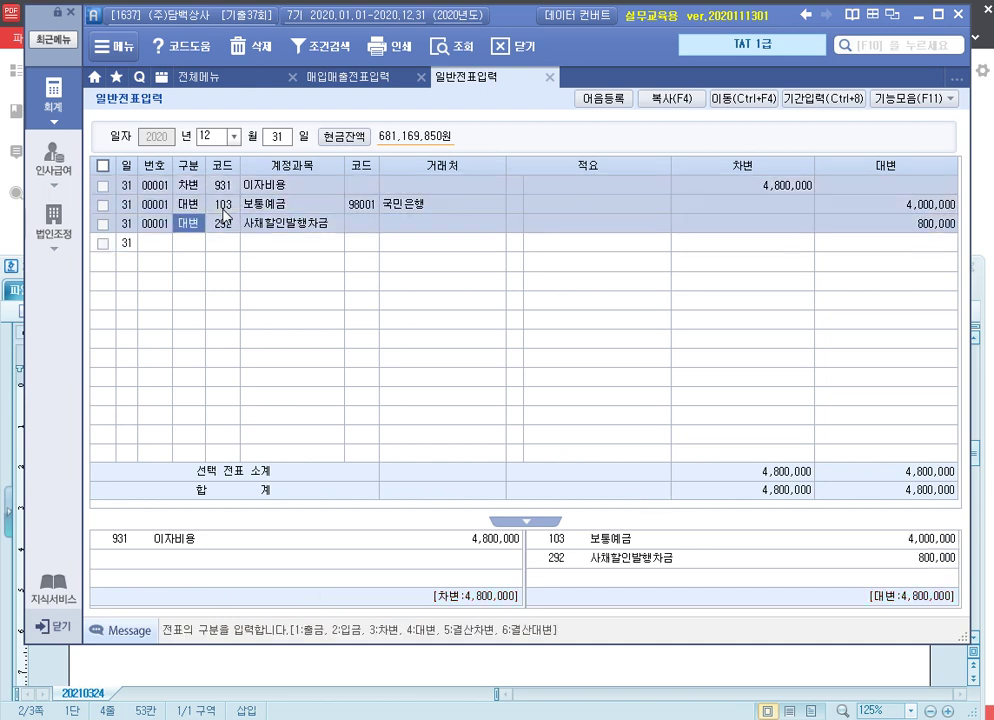
click(900, 203)
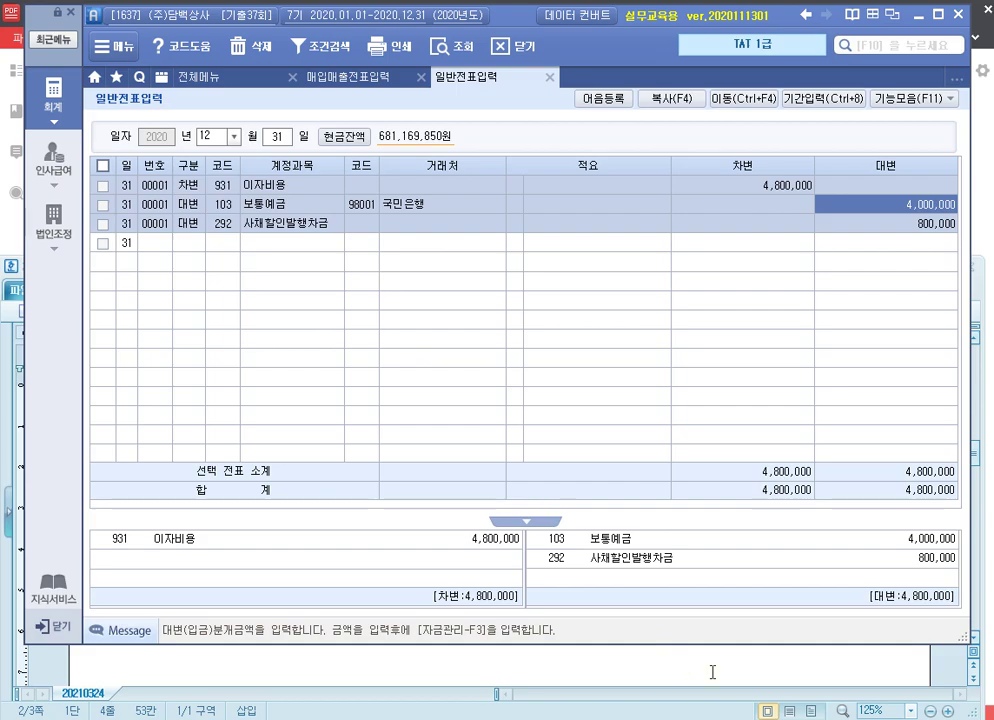
key(alt+Tab)
scroll(453, 286, down, 5)
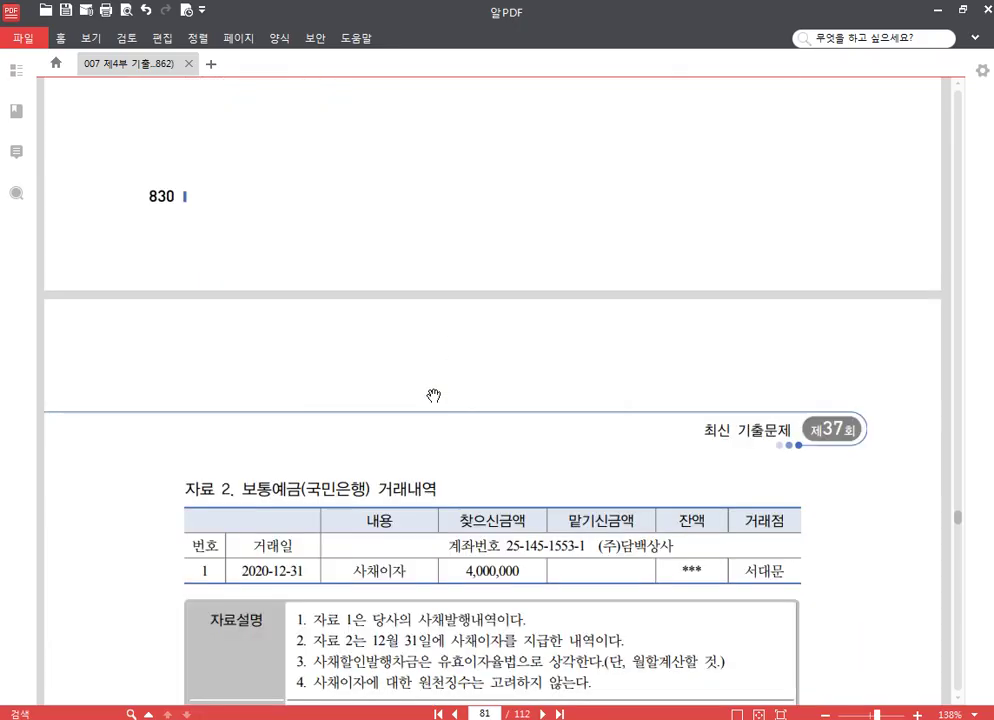
scroll(470, 320, down, 5)
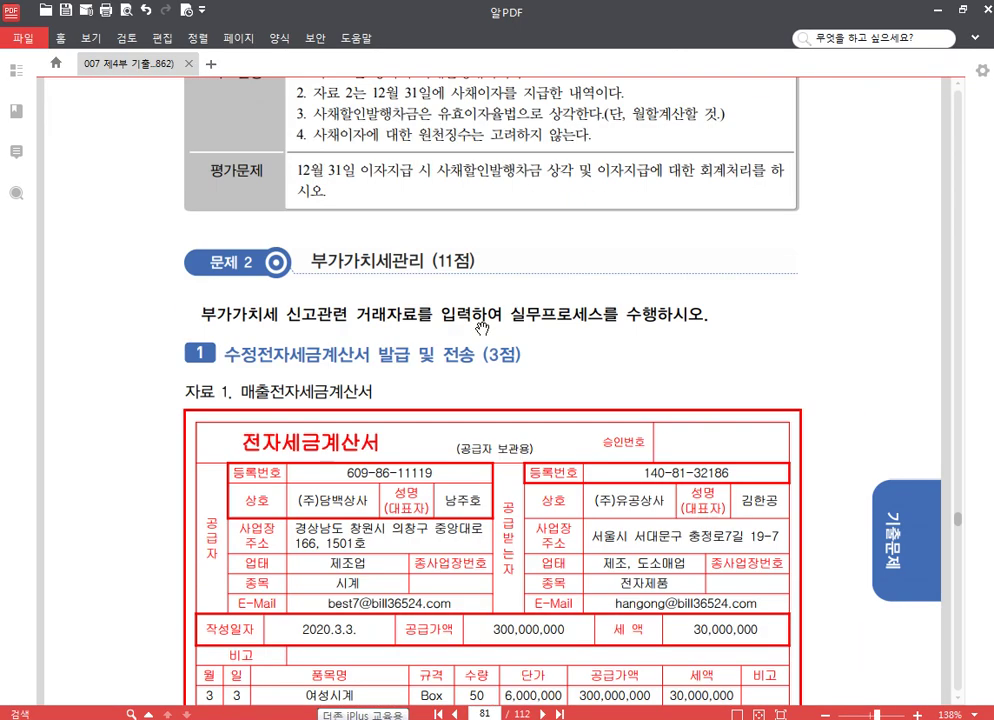
scroll(488, 290, down, 2)
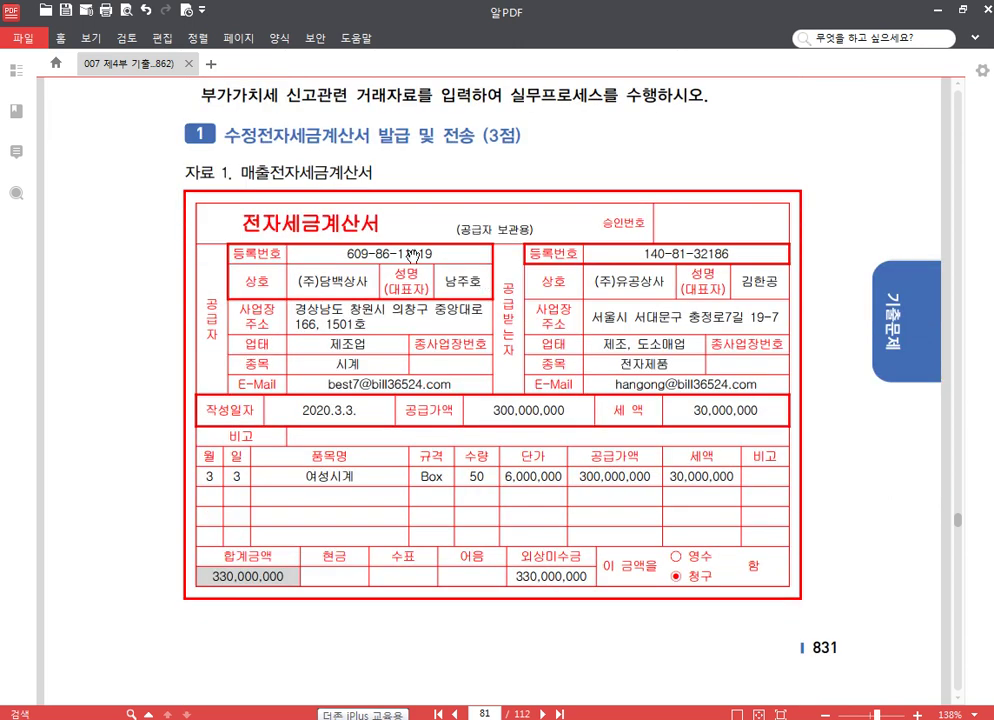
scroll(377, 265, down, 2)
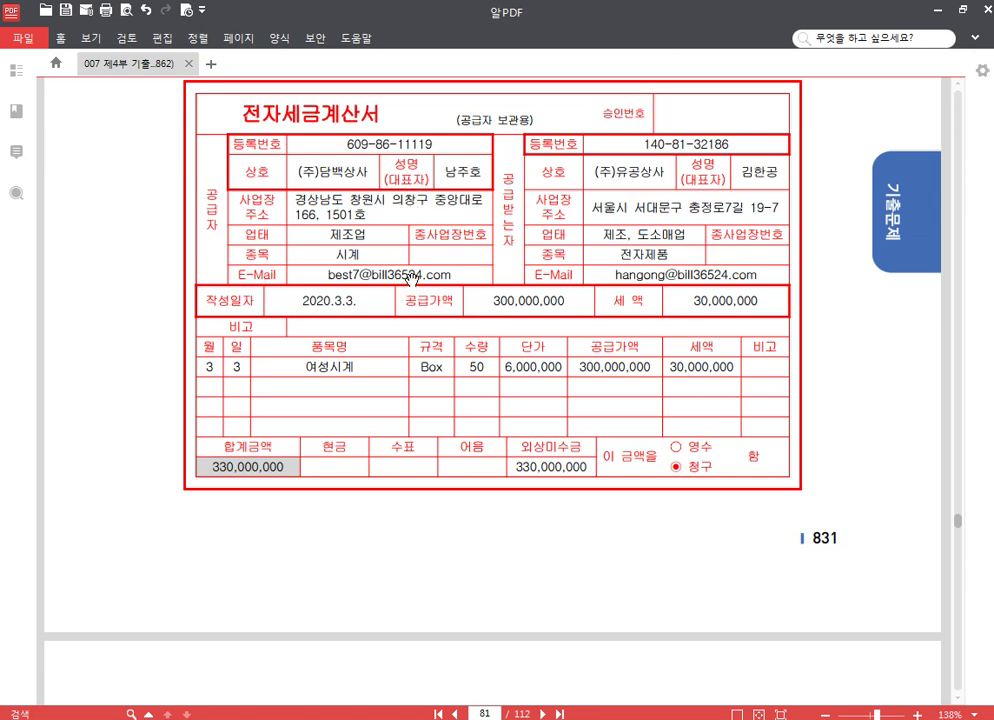
scroll(408, 292, up, 2)
scroll(400, 340, down, 10)
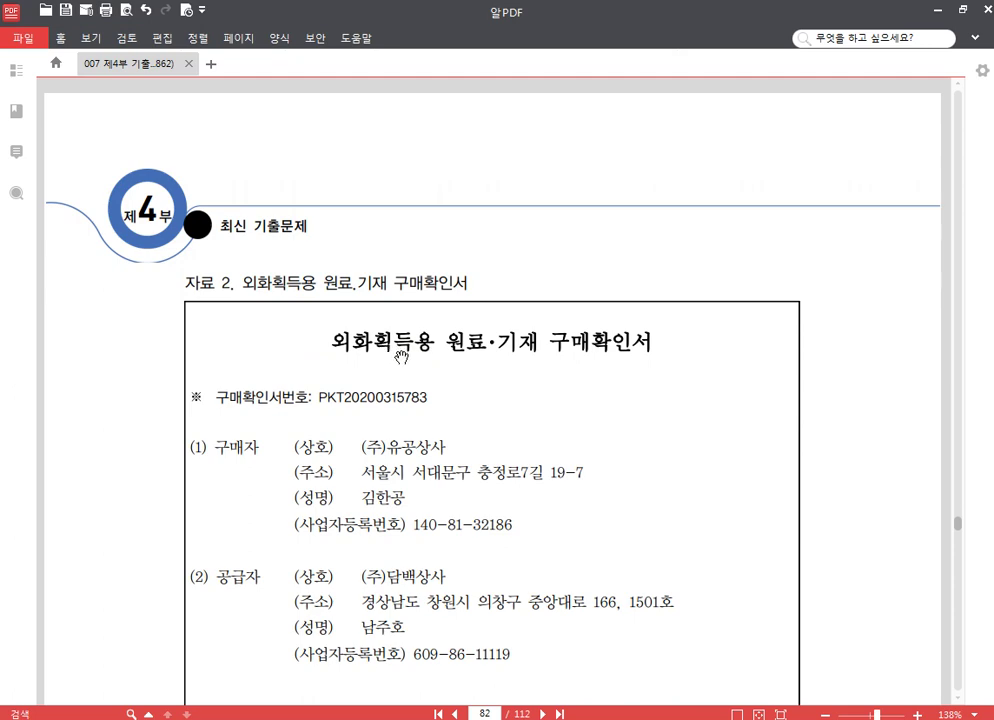
scroll(600, 350, down, 10)
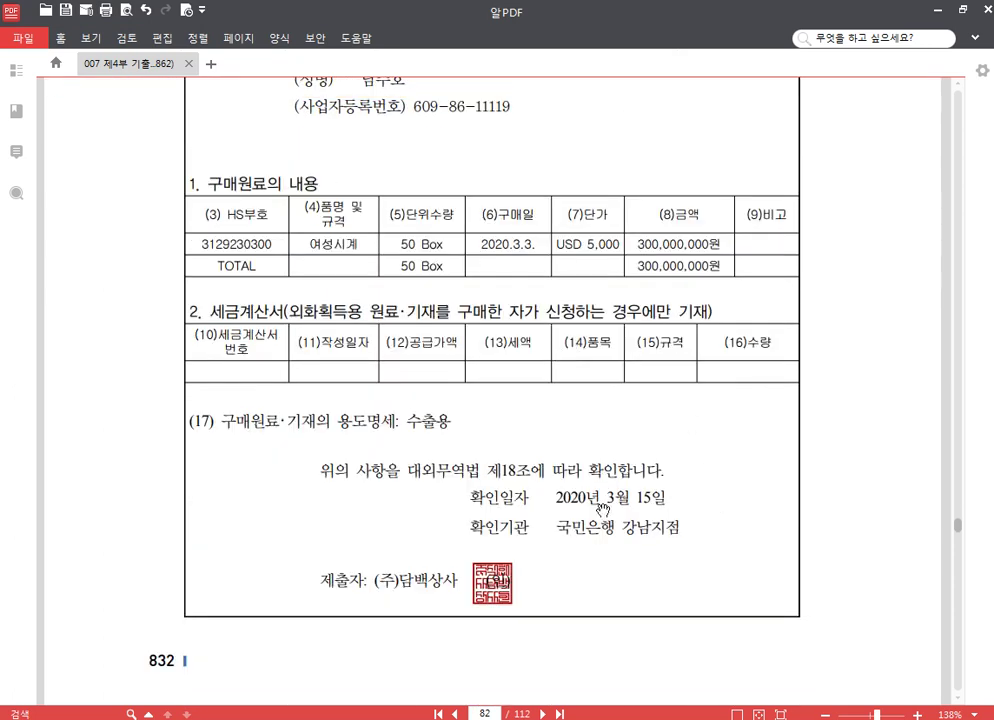
drag(664, 498, 560, 506)
click(600, 499)
scroll(667, 497, down, 3)
scroll(667, 497, down, 5)
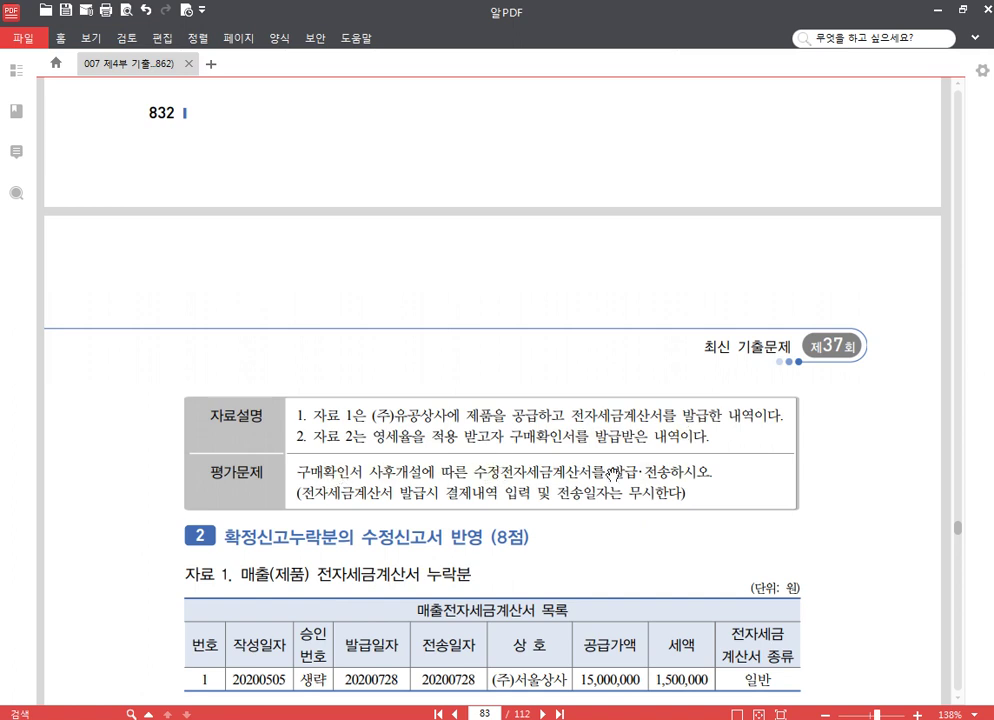
scroll(517, 450, up, 15)
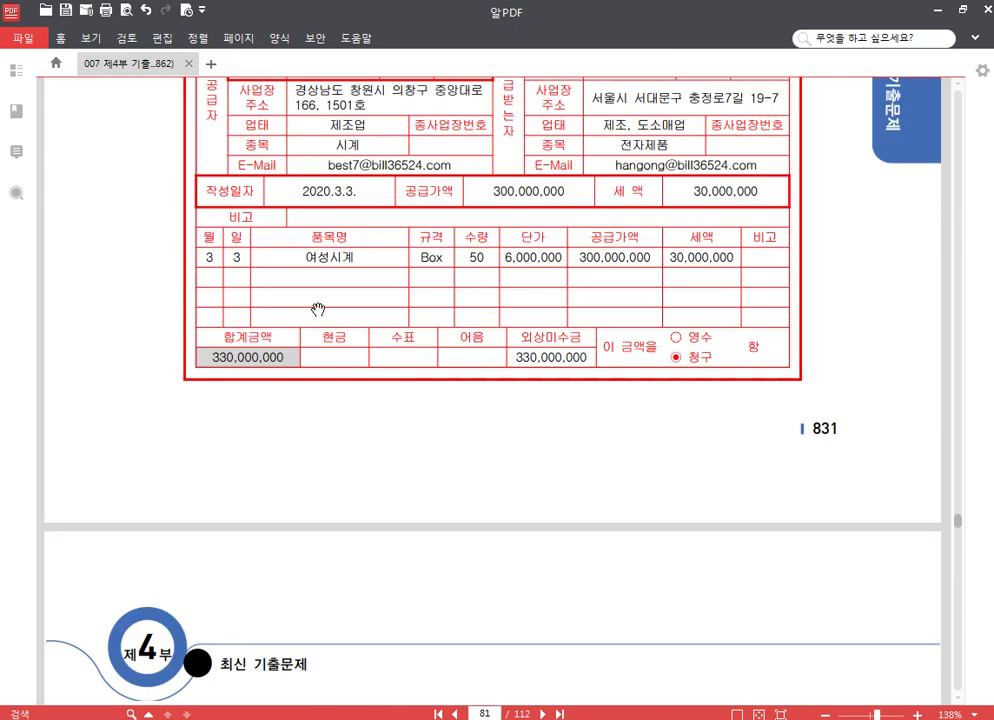
scroll(399, 312, down, 10)
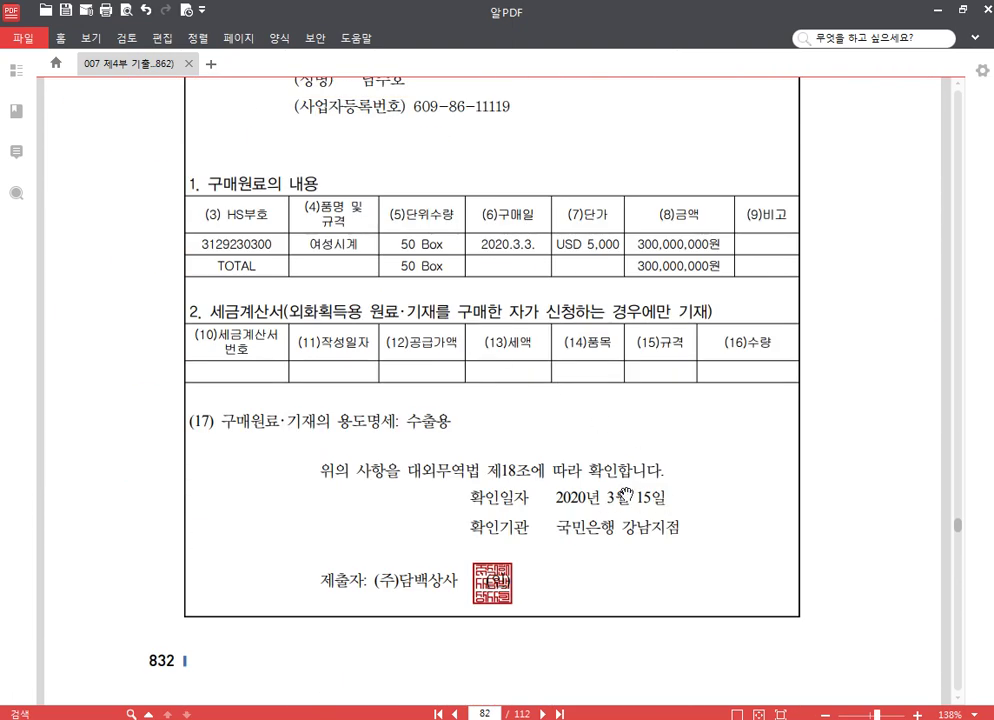
scroll(625, 496, down, 3)
key(alt+Tab)
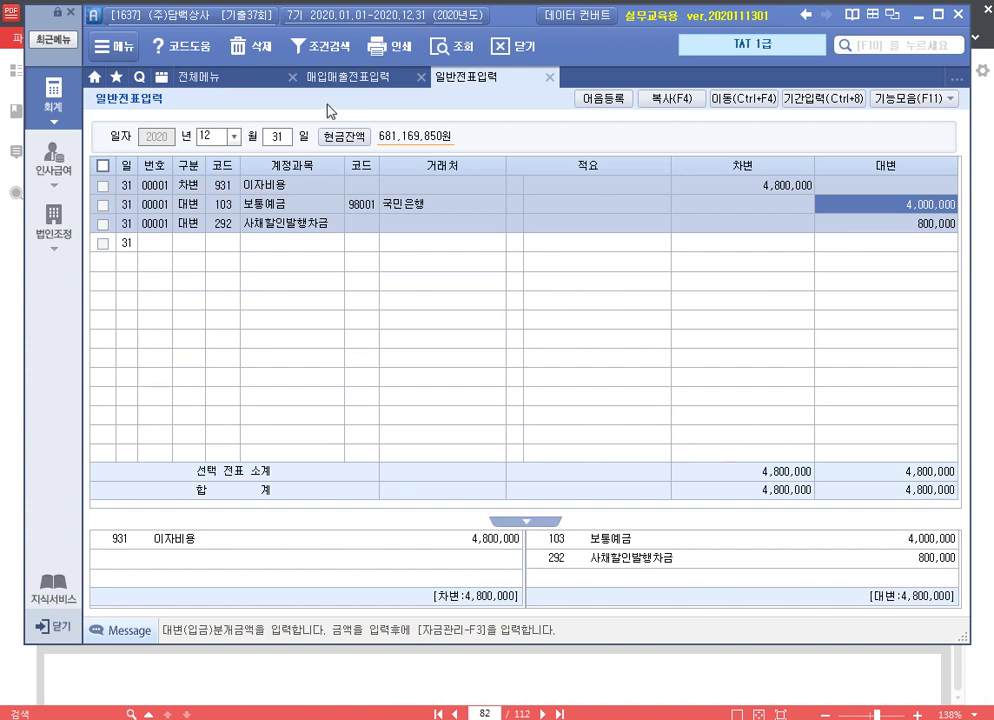
Load the March sales vouchers and select the March 3 watch sale line
click(352, 79)
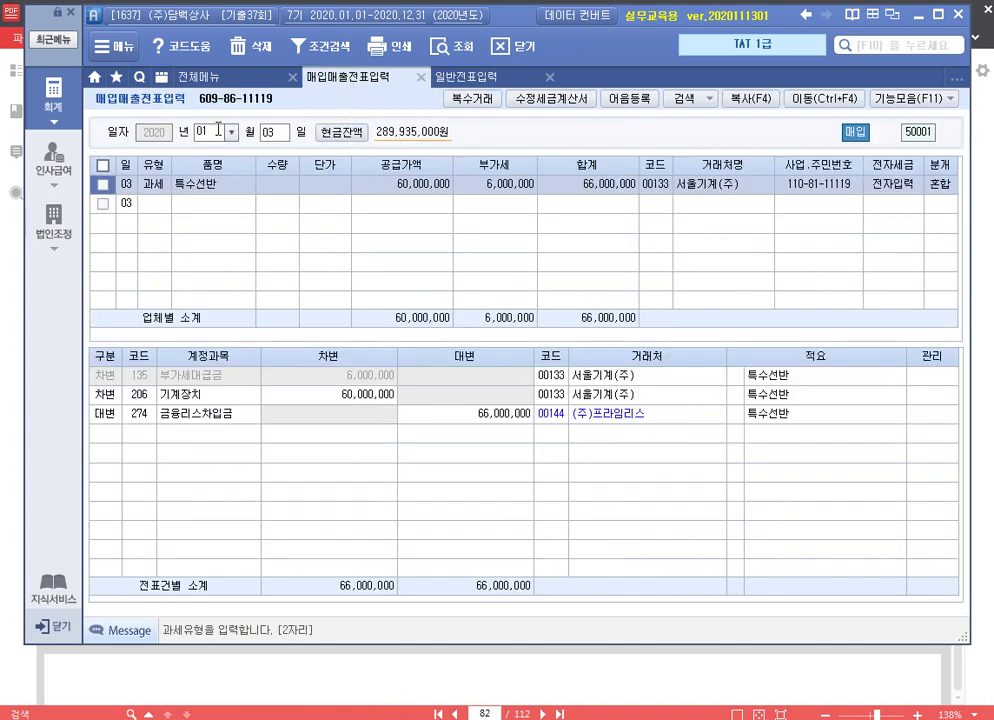
click(217, 130)
key(Return)
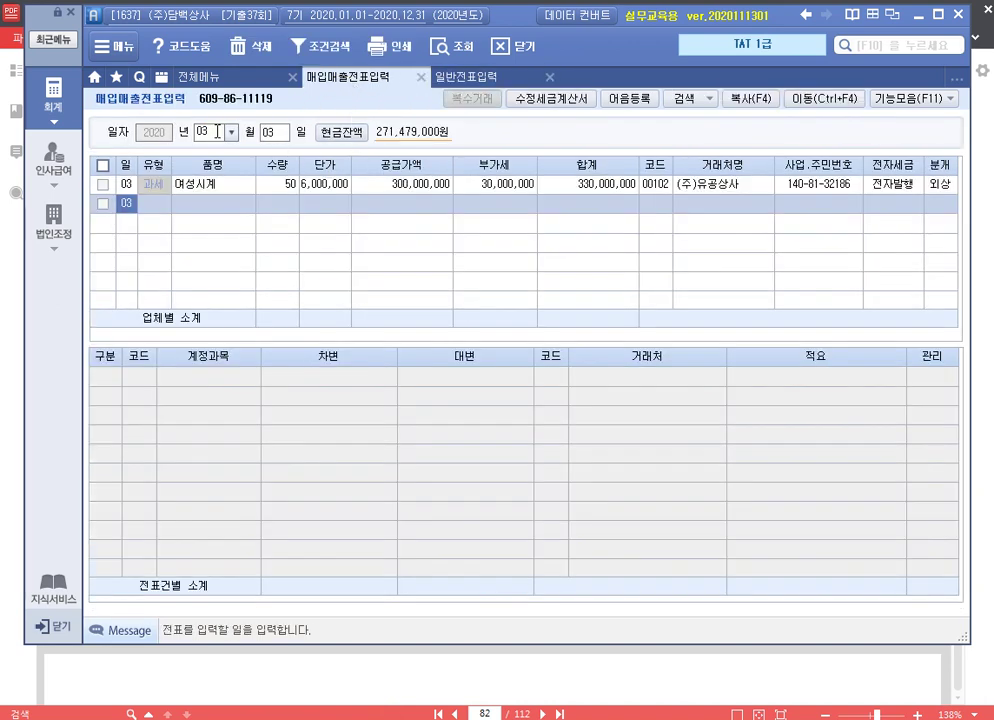
click(420, 188)
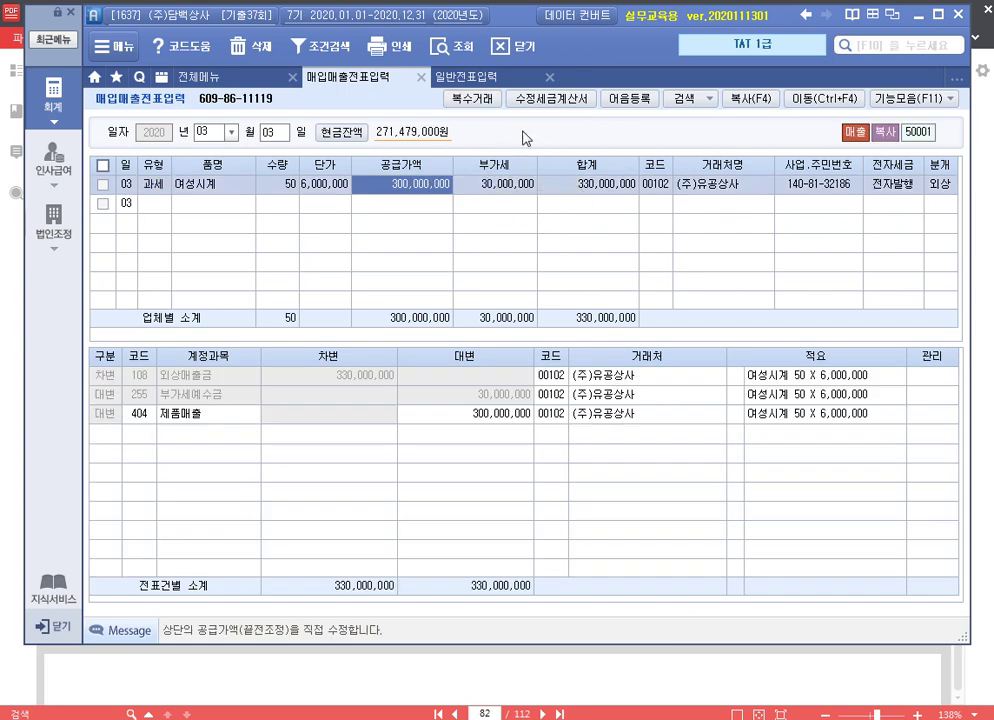
Start an amended invoice with reason 5 내국신용장 사후 개설, dated 2020-03-15, reporting period 2020-03
click(559, 100)
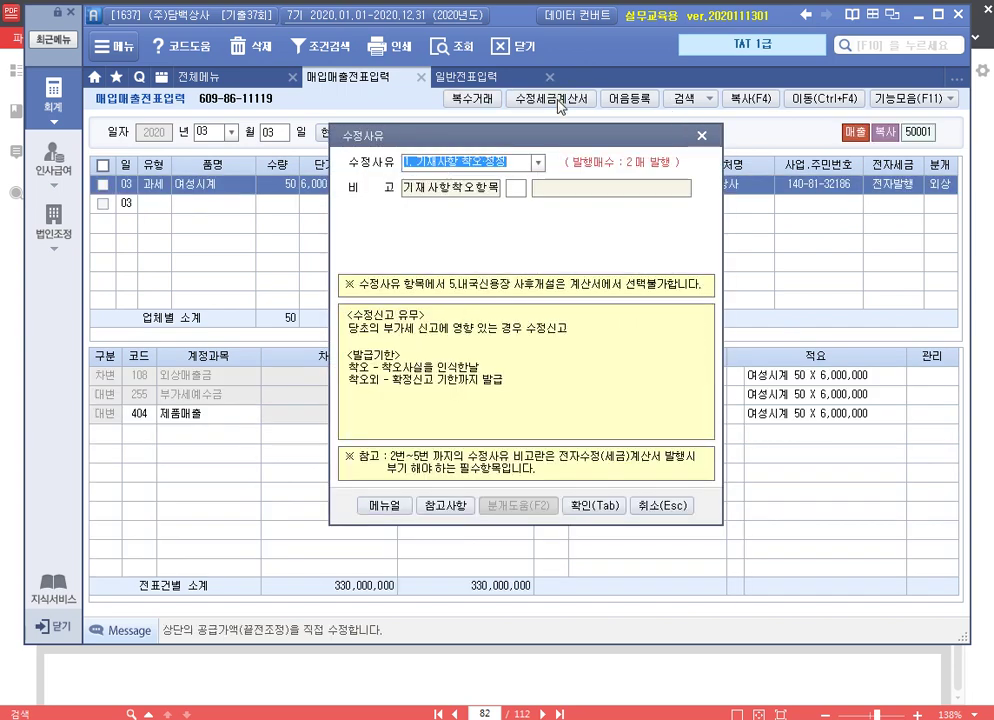
click(537, 162)
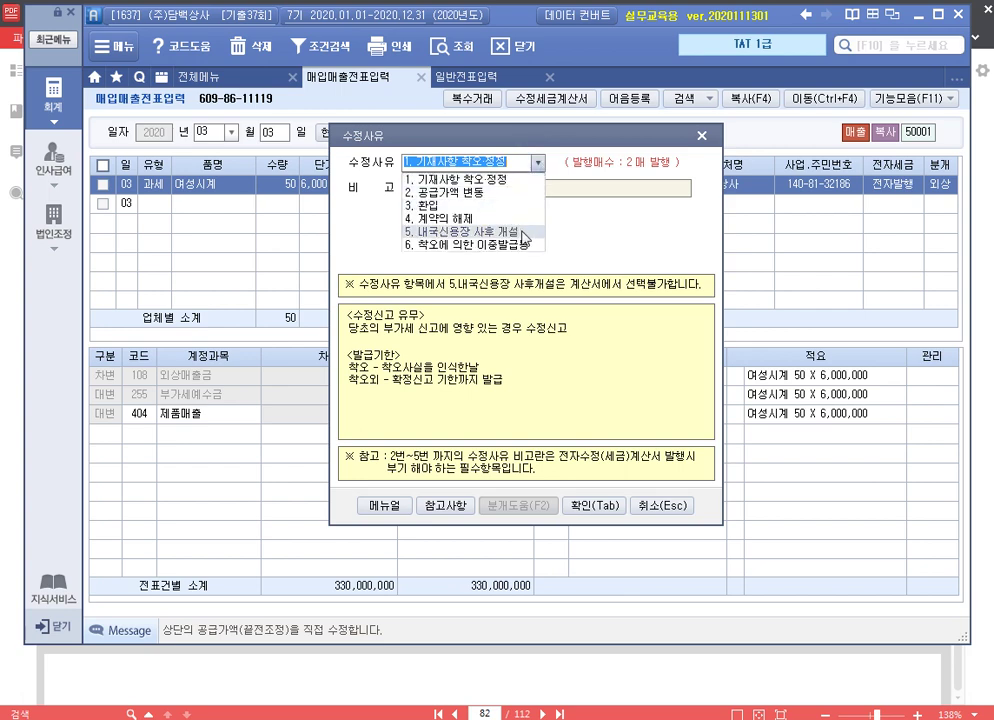
click(529, 233)
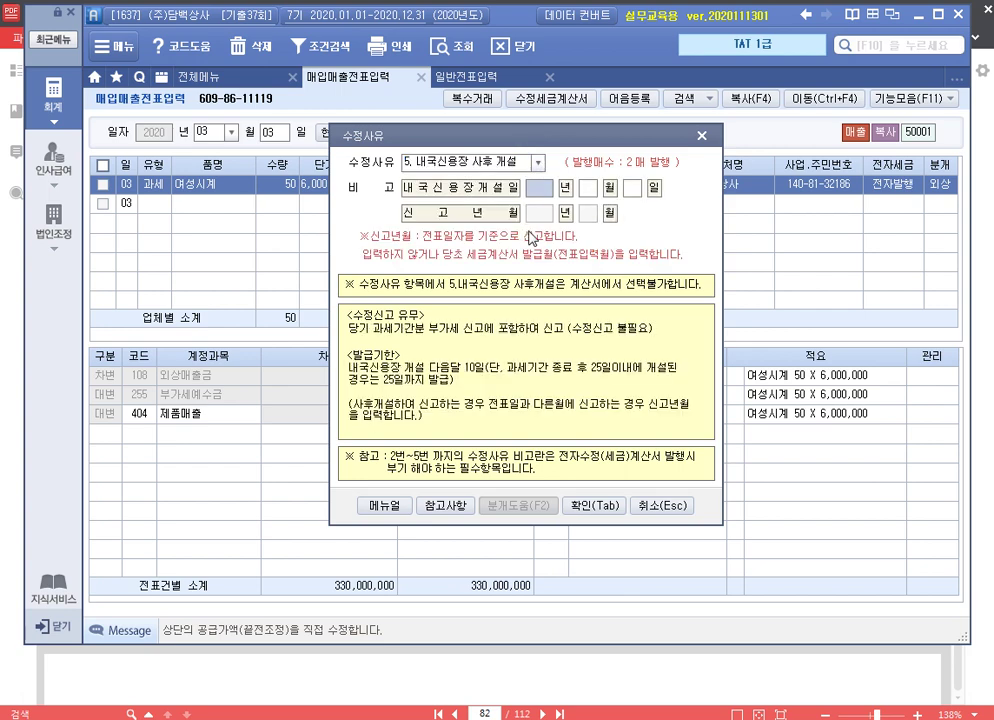
text(00315)
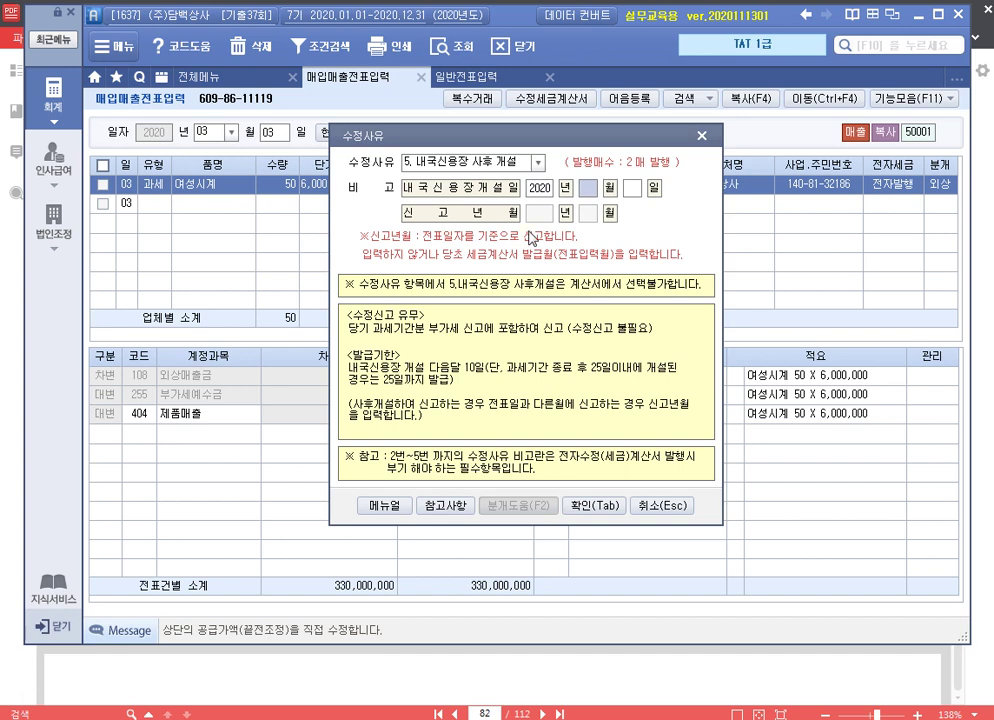
key(Tab)
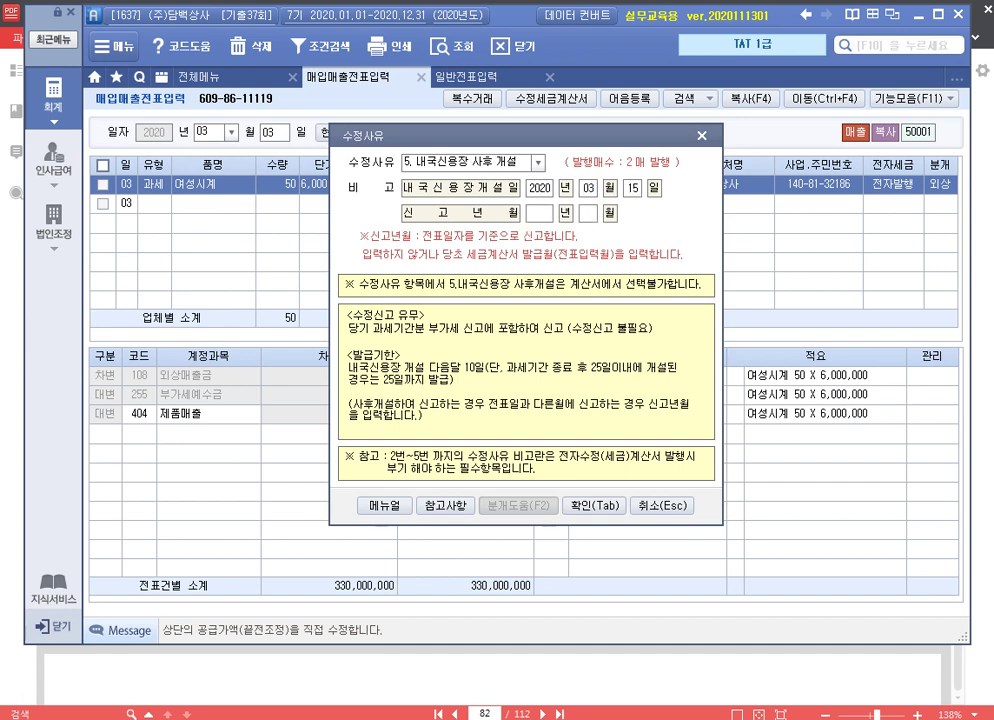
click(540, 216)
text(2020 년 03)
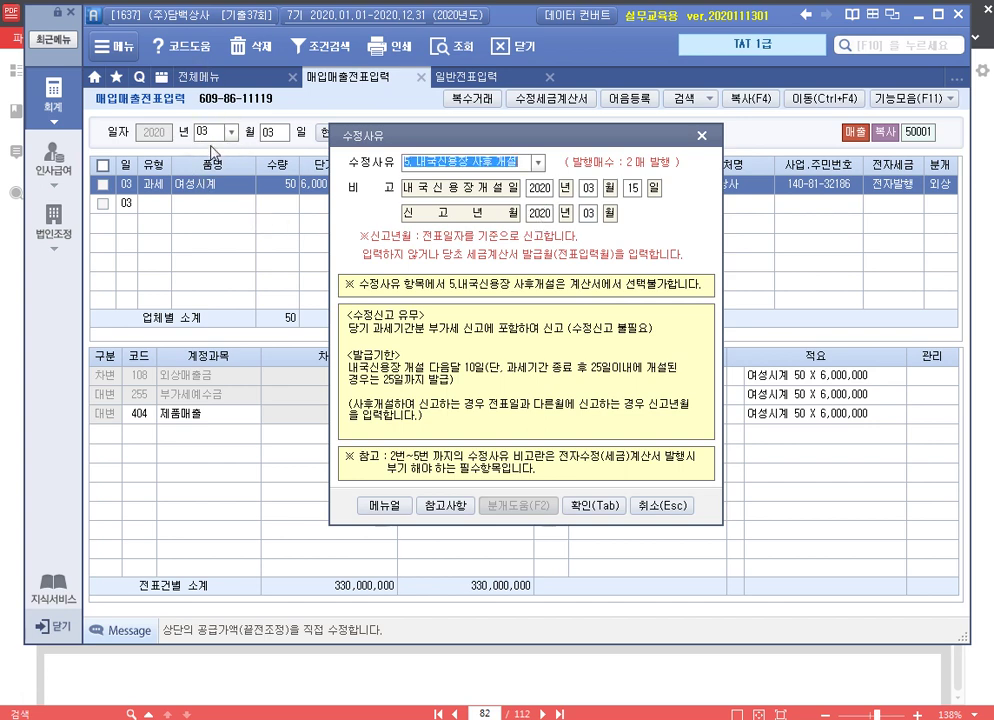
click(595, 505)
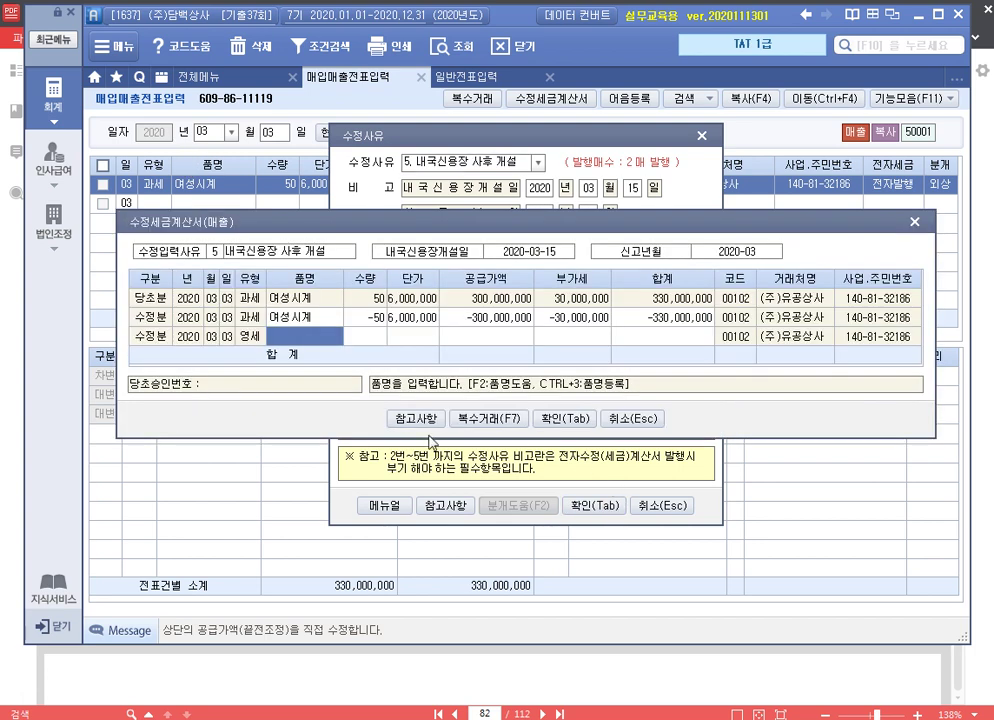
Fill the 영세 row with quantity 50 at unit price 6,000,000 and confirm the amended invoice
key(Return)
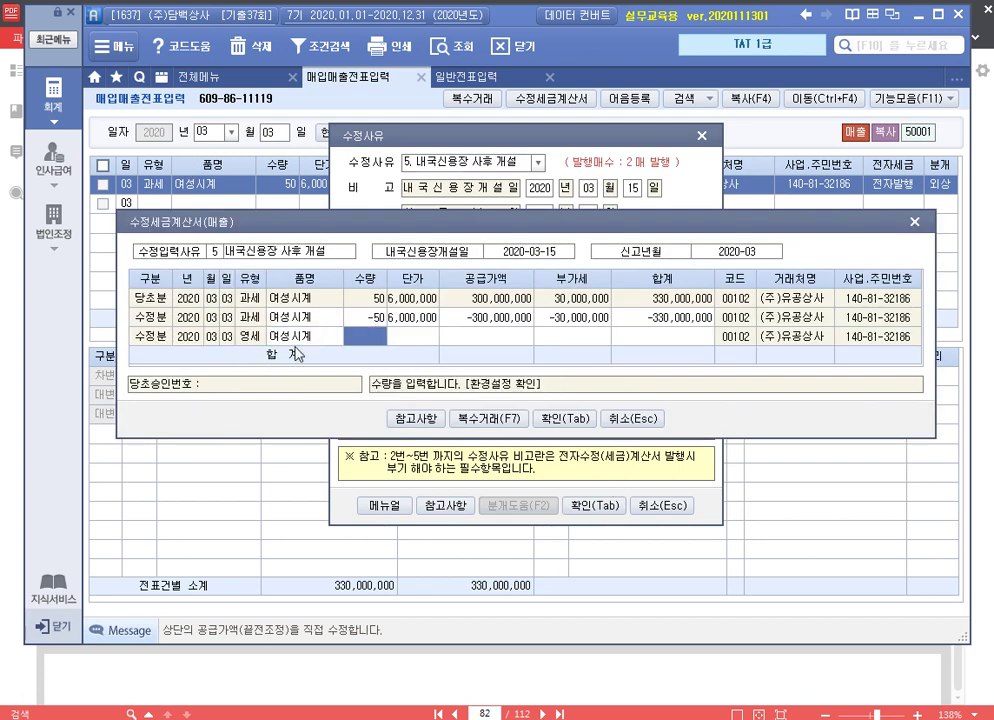
text(50)
key(Return)
text(6000)
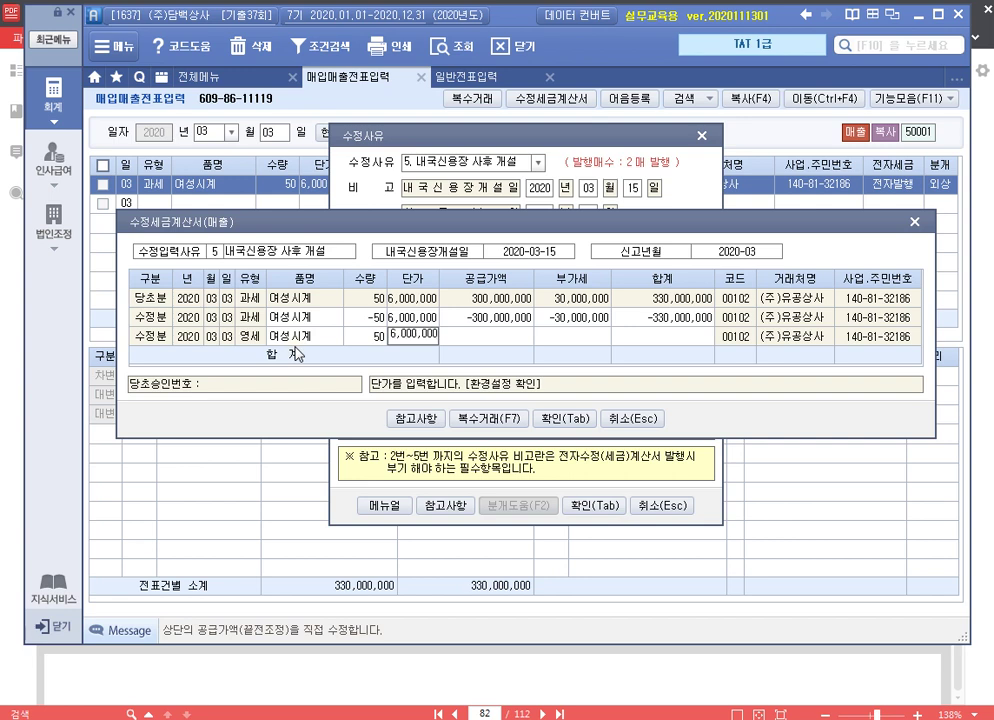
key(Return)
key(Return)
key(Return)
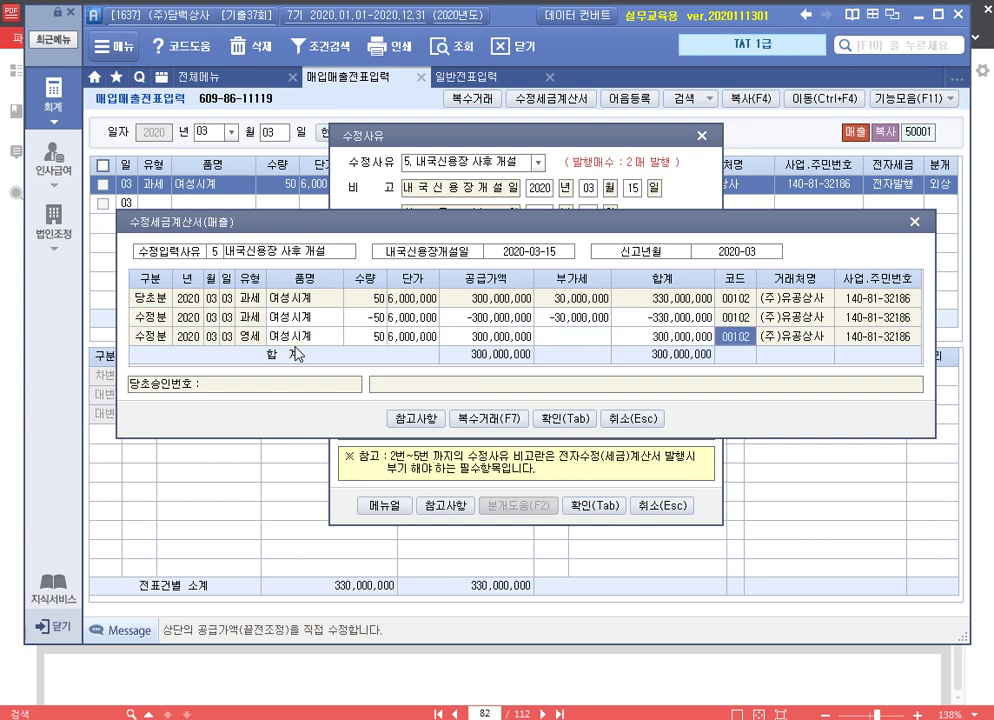
click(578, 421)
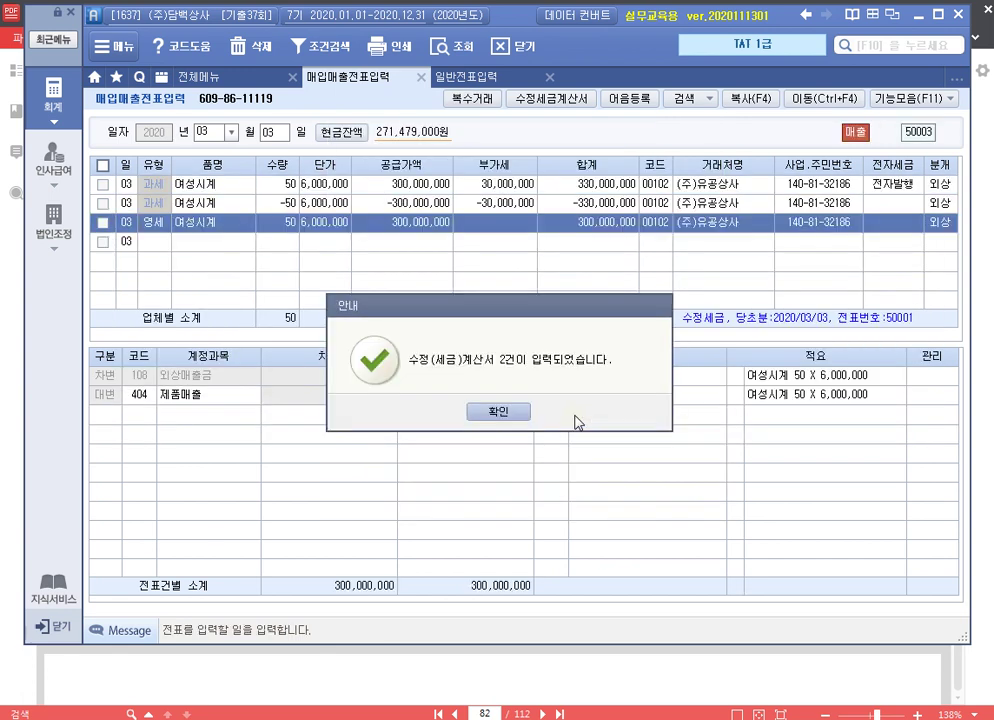
Open 전자세금계산서 발행 및 내역관리 and query the invoices dated 2020-03-03
click(506, 418)
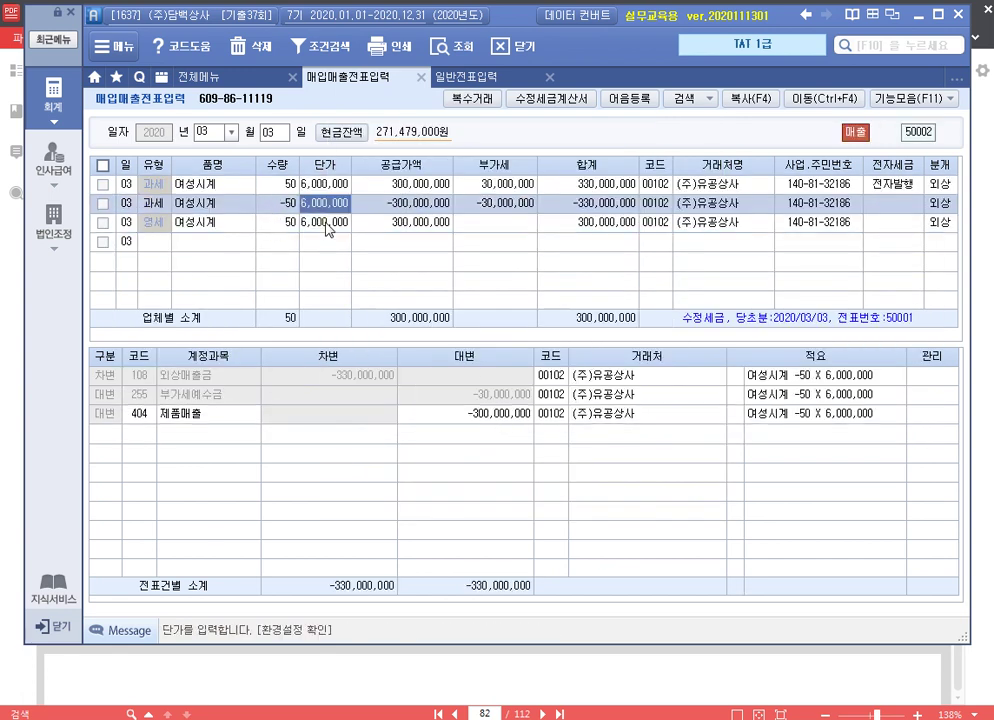
click(212, 78)
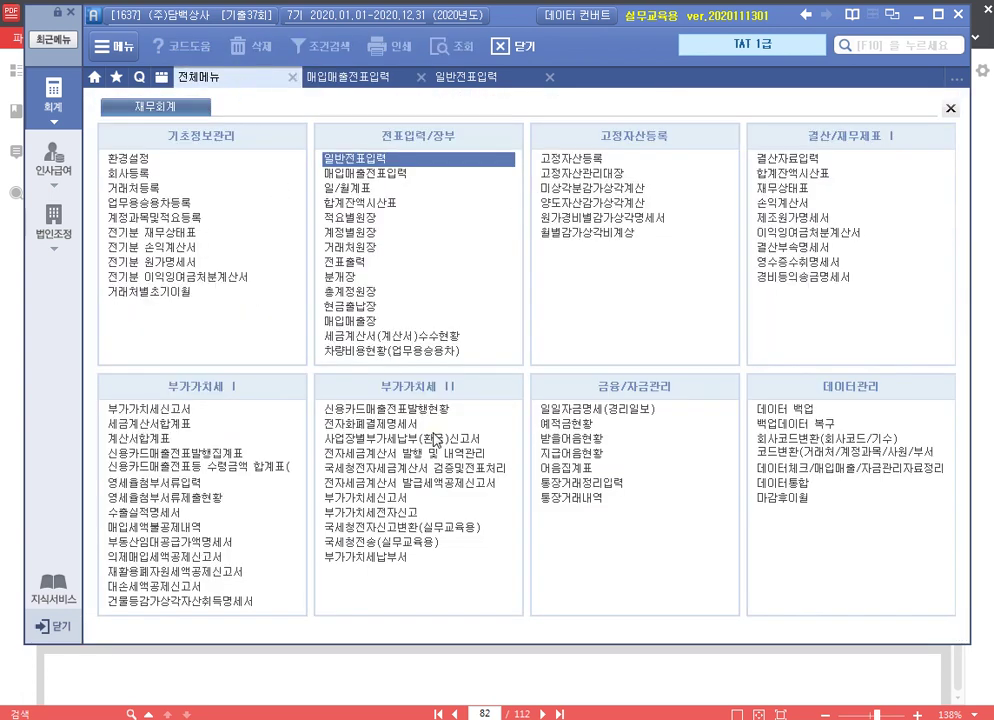
click(435, 453)
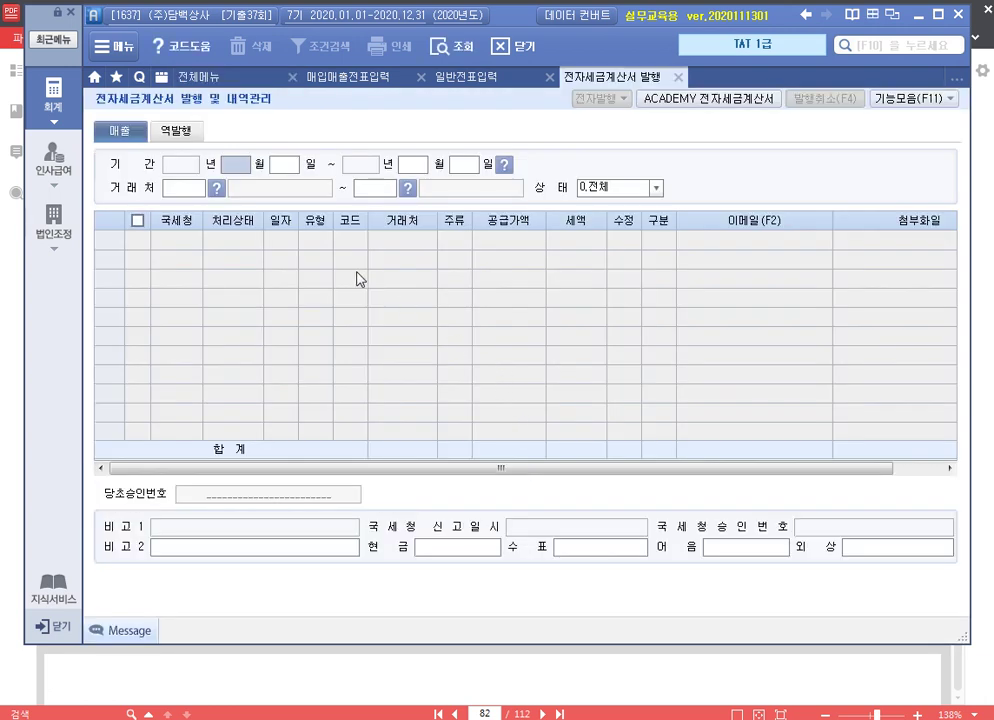
text(0303)
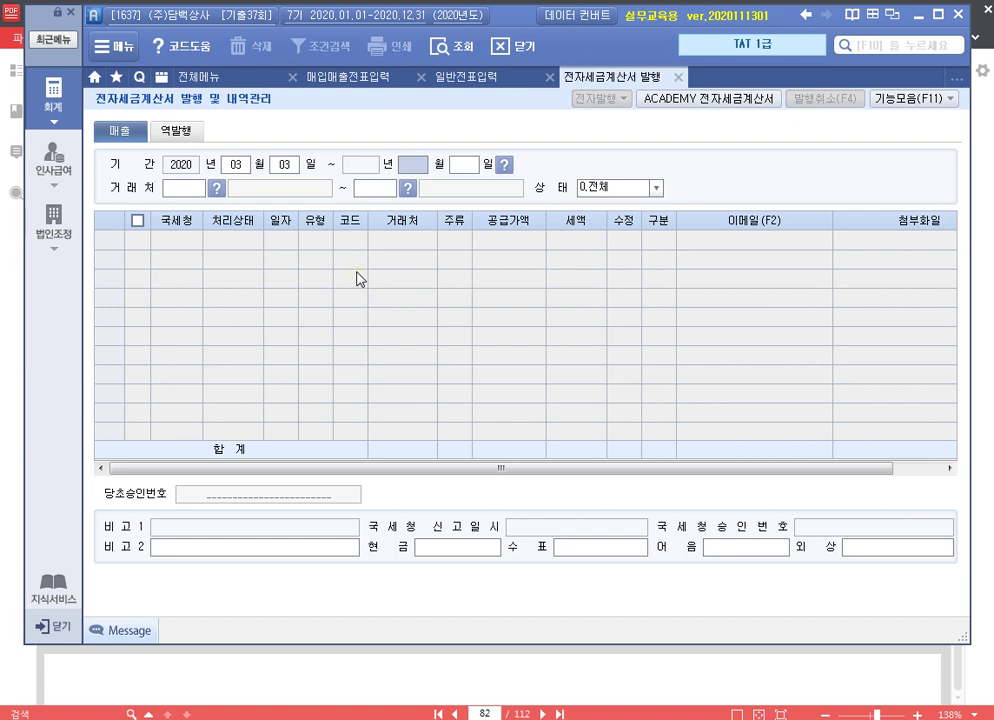
click(380, 77)
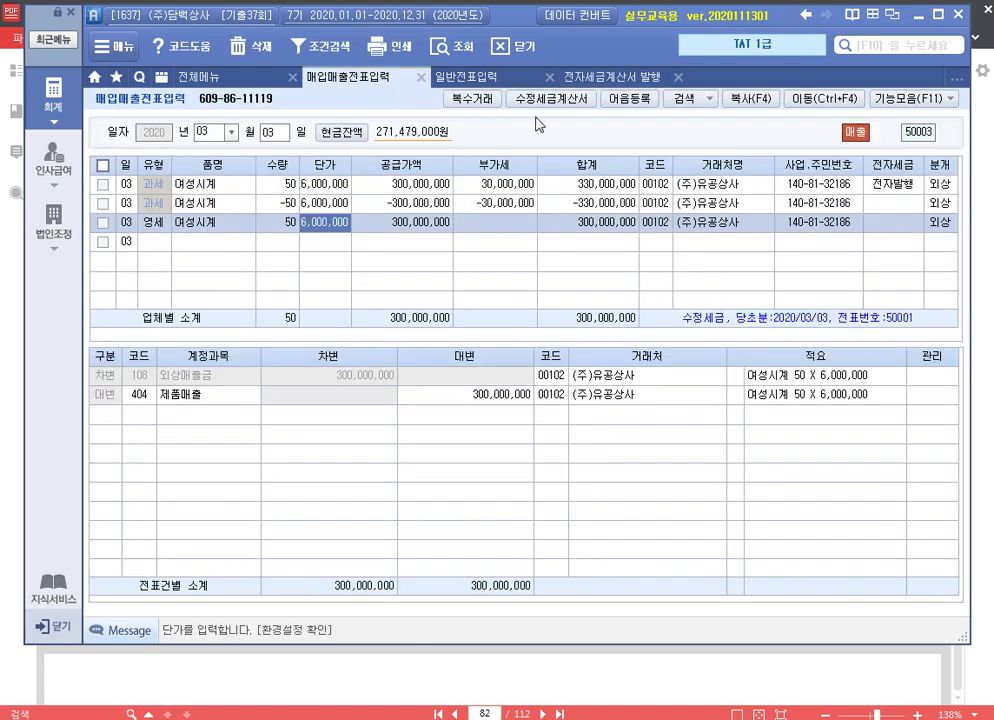
click(610, 77)
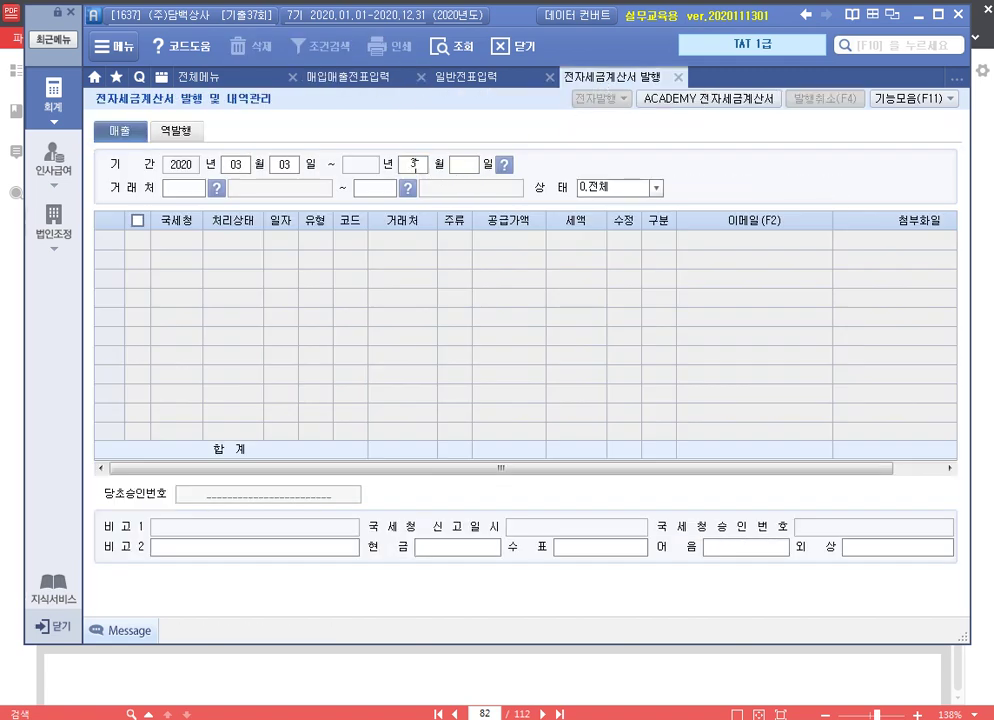
text(0303)
key(Return)
key(Return)
key(Return)
key(Return)
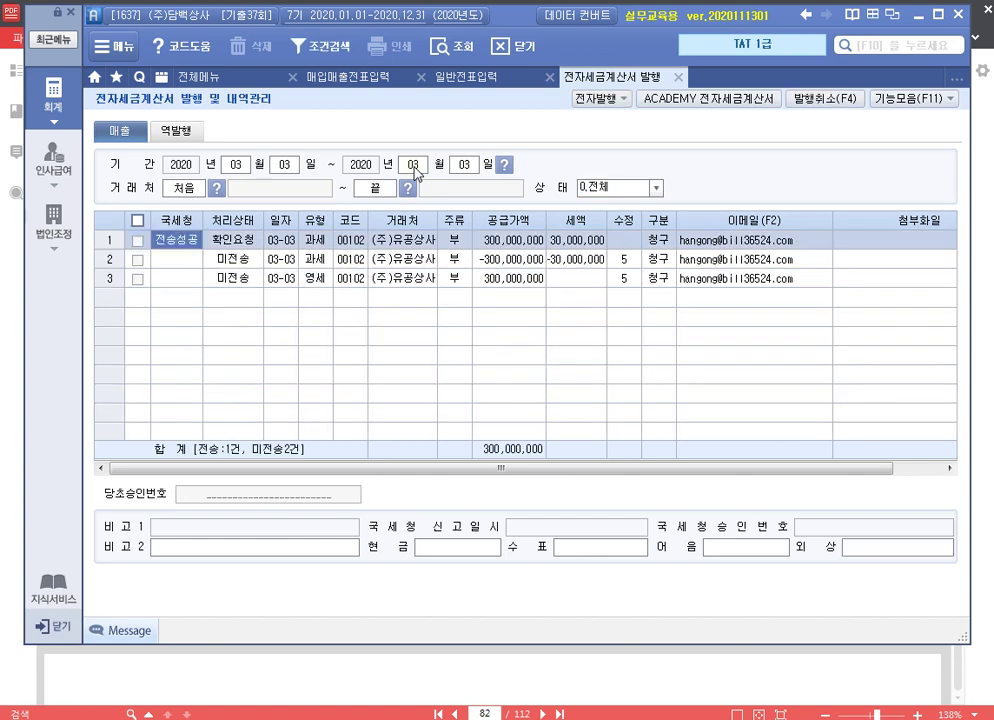
Tick the two amended invoices (rows 2–3) and issue them via 전자발행
click(138, 260)
click(138, 279)
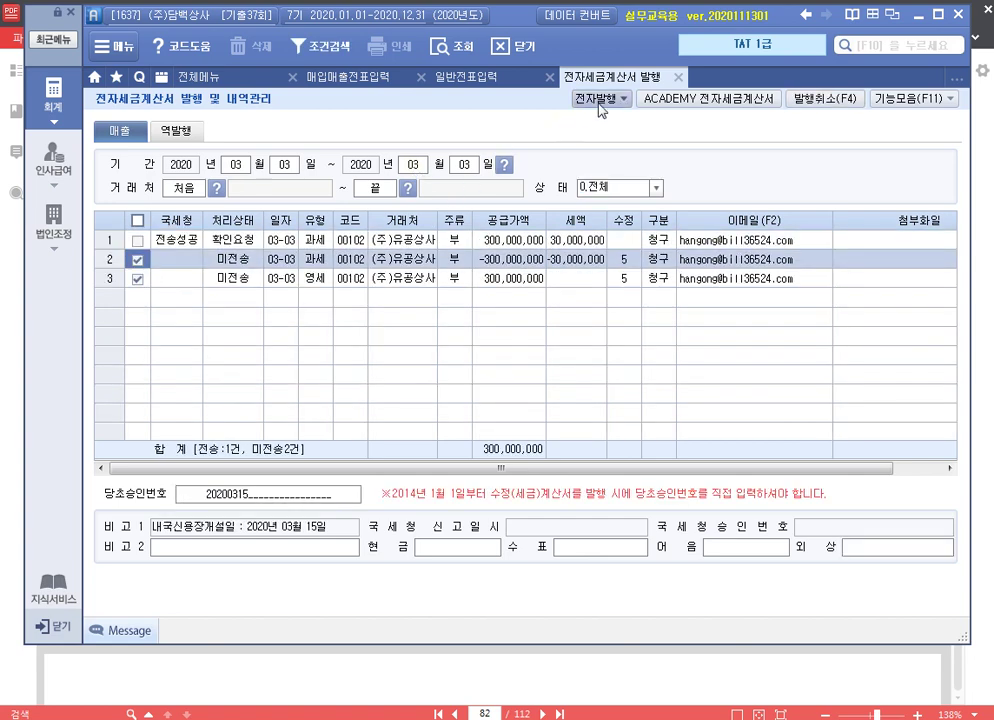
click(601, 100)
click(474, 540)
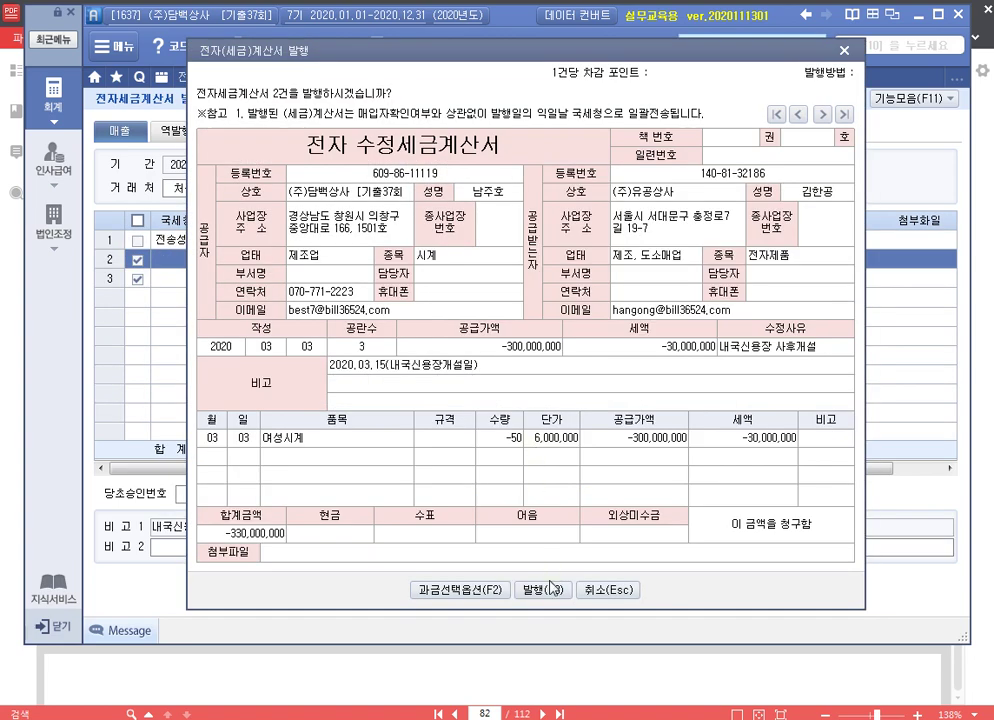
click(545, 589)
click(506, 412)
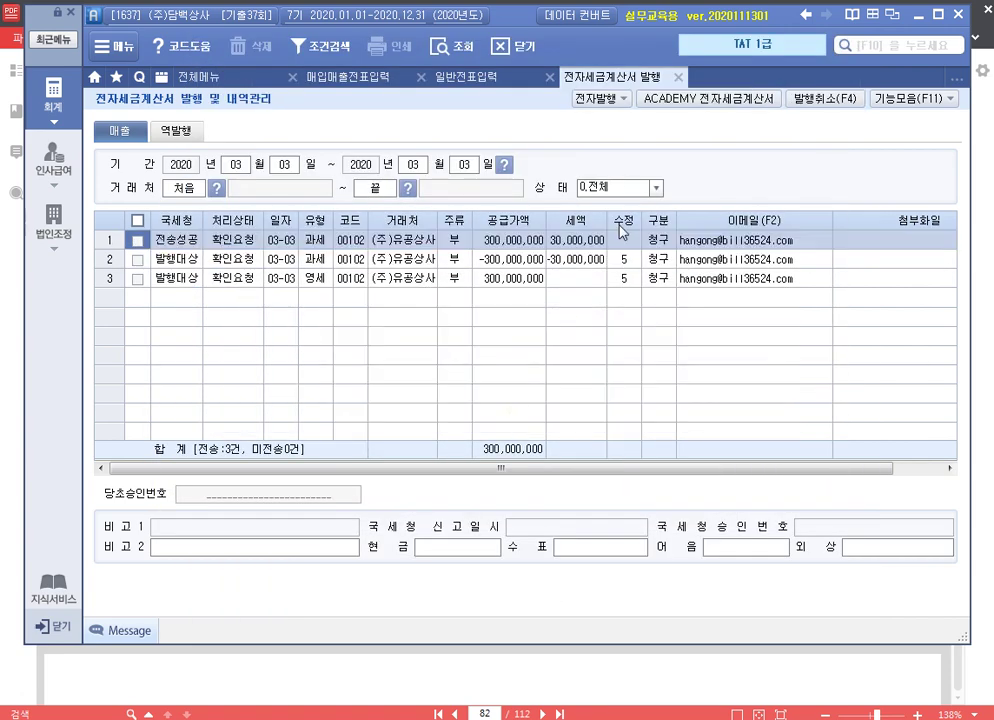
Transmit the zero-rated and negative amended invoices in the ACADEMY e-tax invoice window, then return to the PDF
click(700, 99)
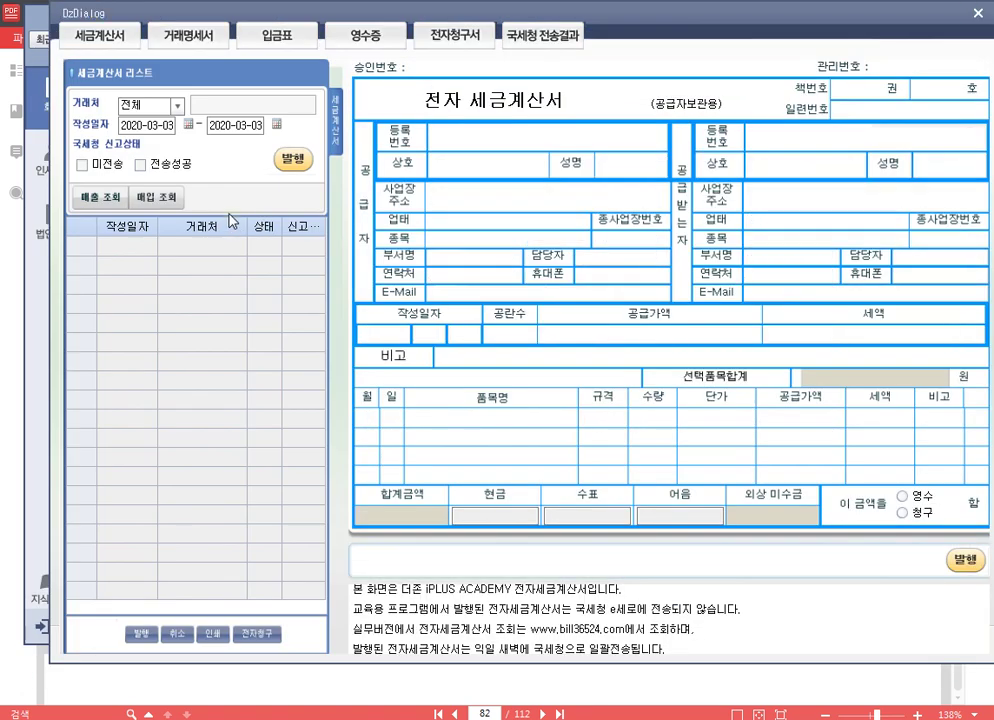
click(111, 201)
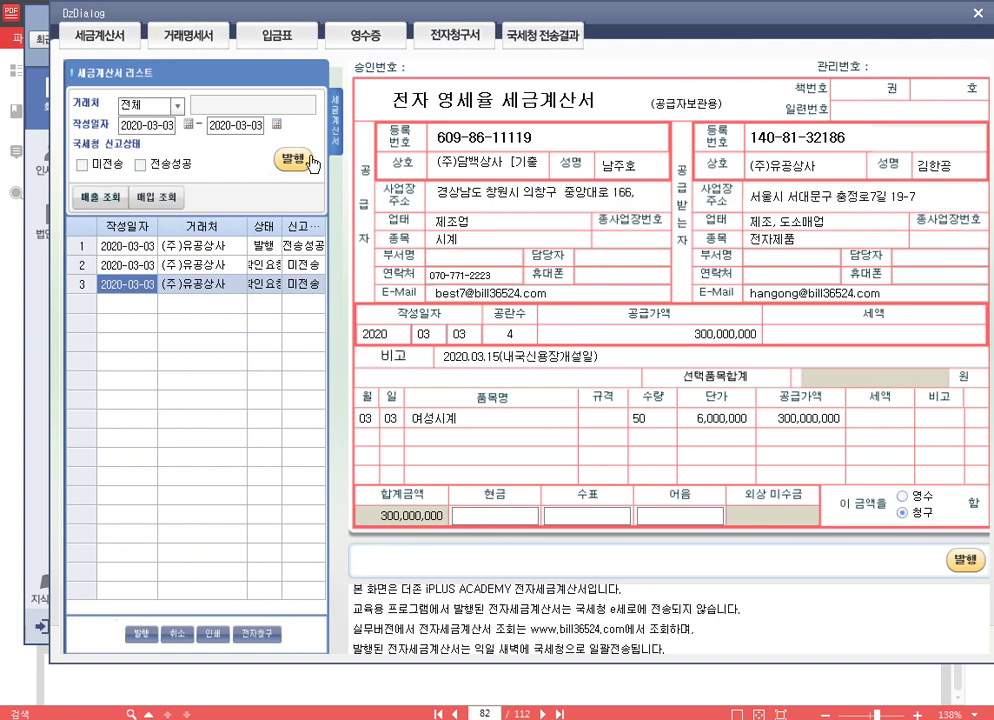
click(295, 160)
key(Return)
click(252, 270)
click(295, 160)
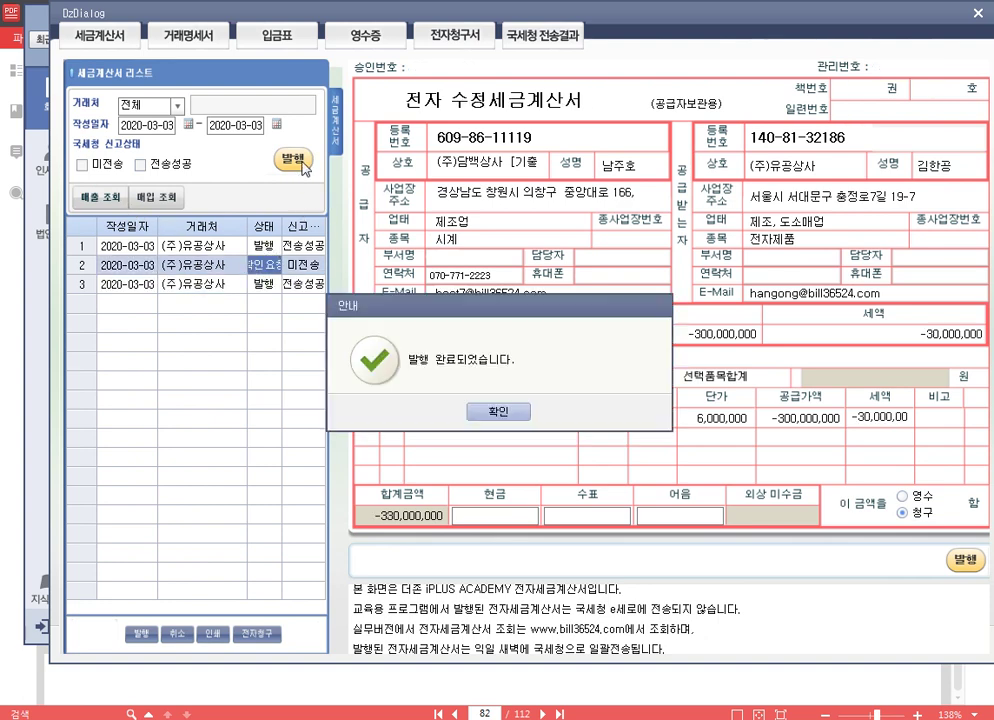
key(Return)
key(Escape)
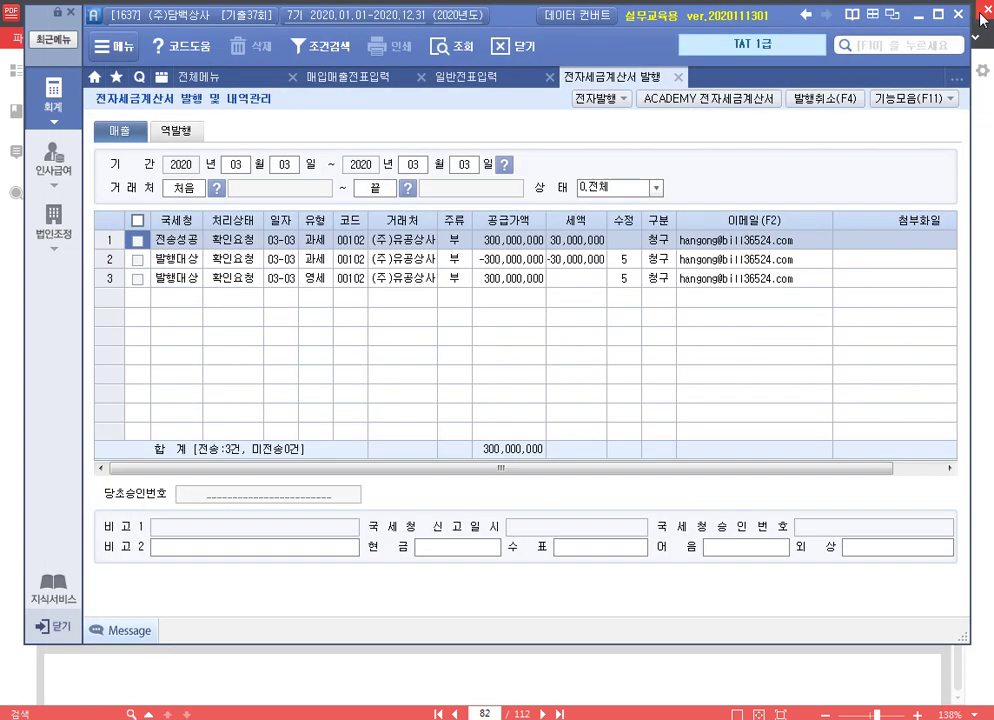
click(678, 79)
key(Escape)
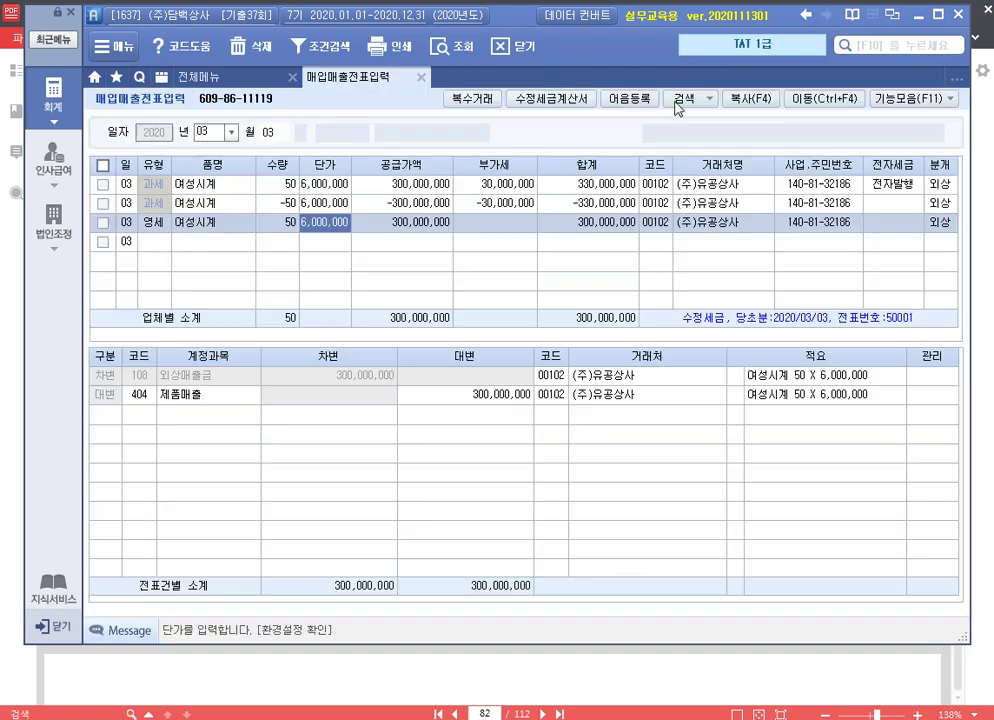
click(917, 14)
Highlight the issue date 20200728 and the phrase 매출거래처 접대품 구입 in the exercise PDF
scroll(680, 311, down, 6)
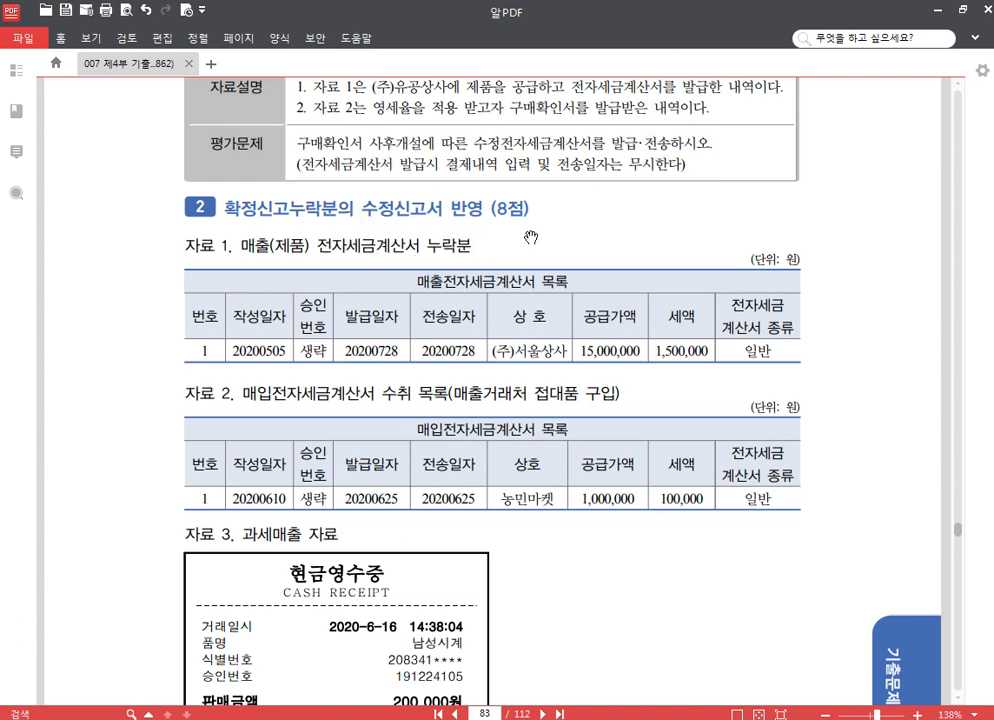
scroll(532, 236, down, 1)
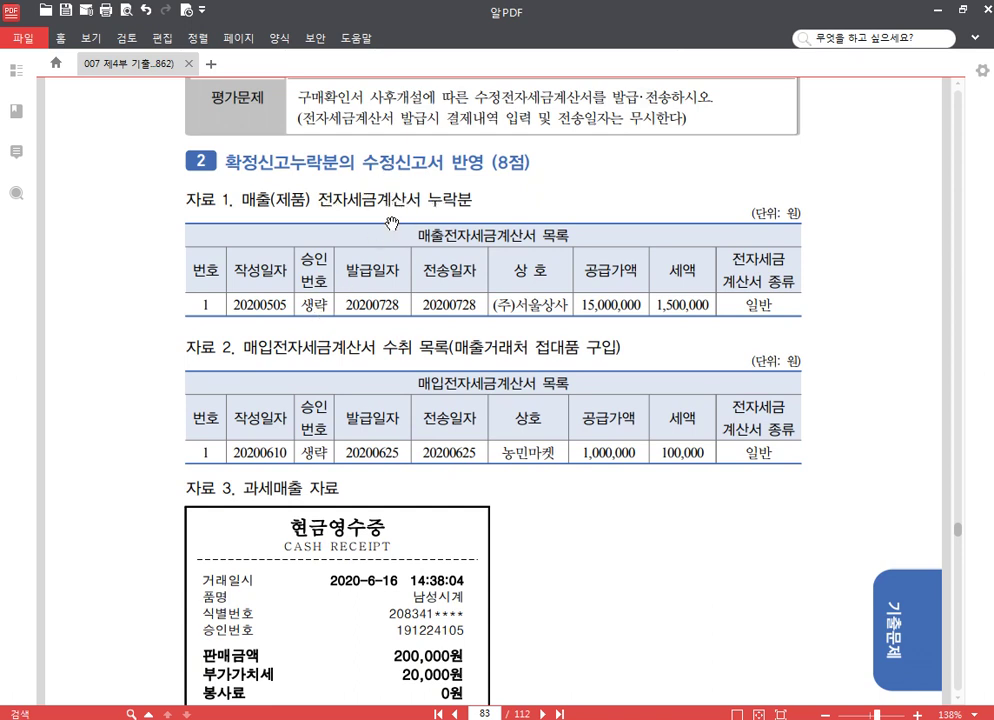
double_click(397, 304)
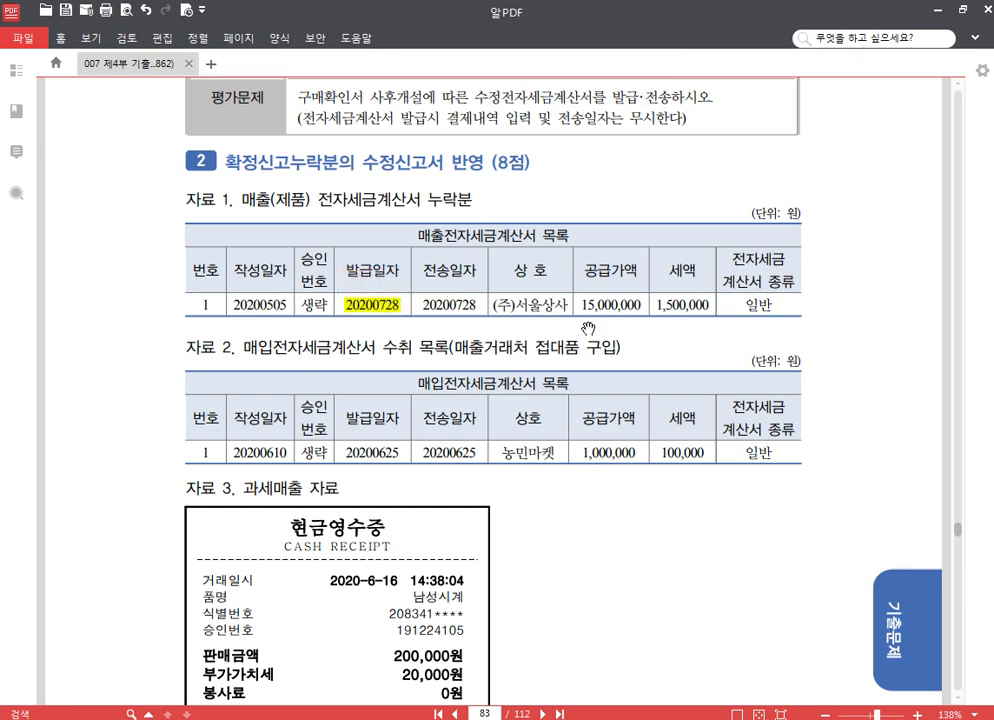
scroll(681, 344, down, 1)
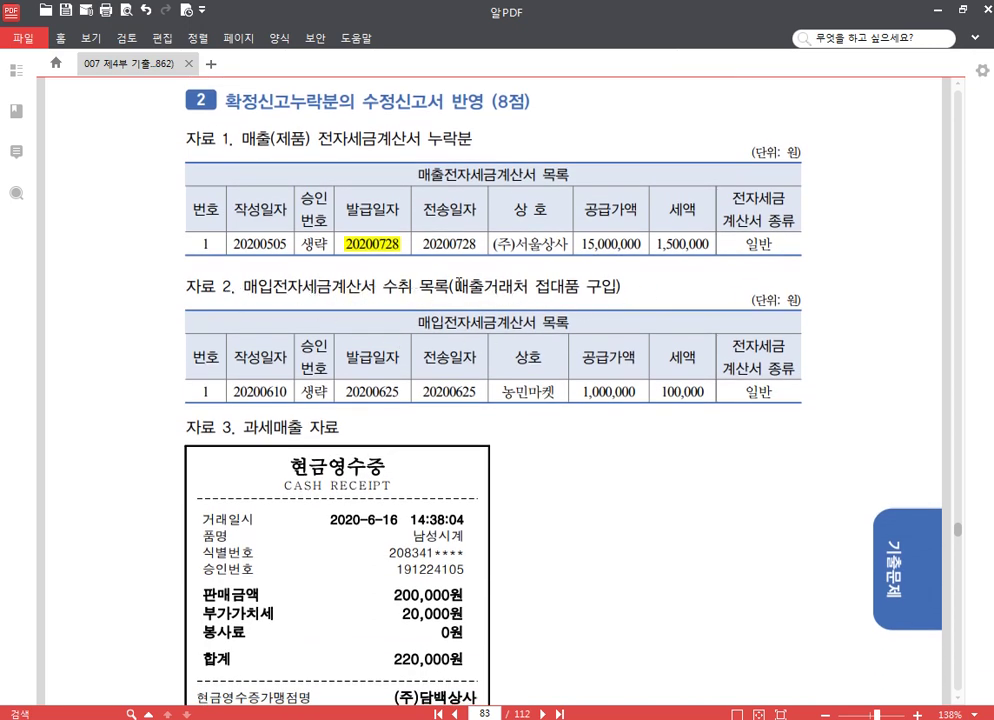
drag(455, 287, 612, 287)
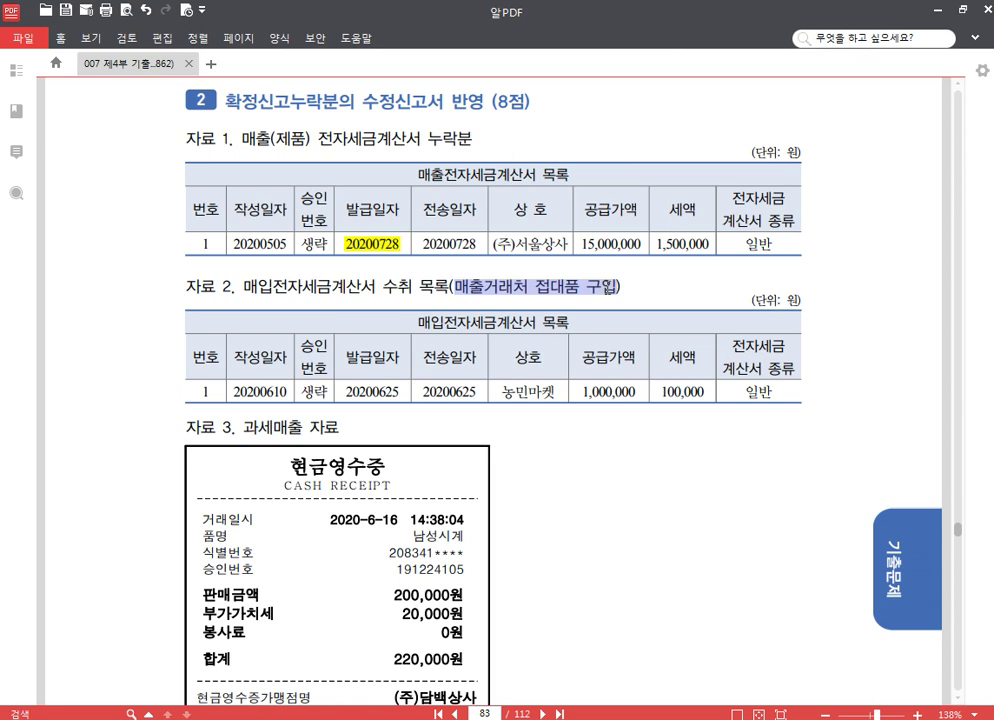
click(624, 264)
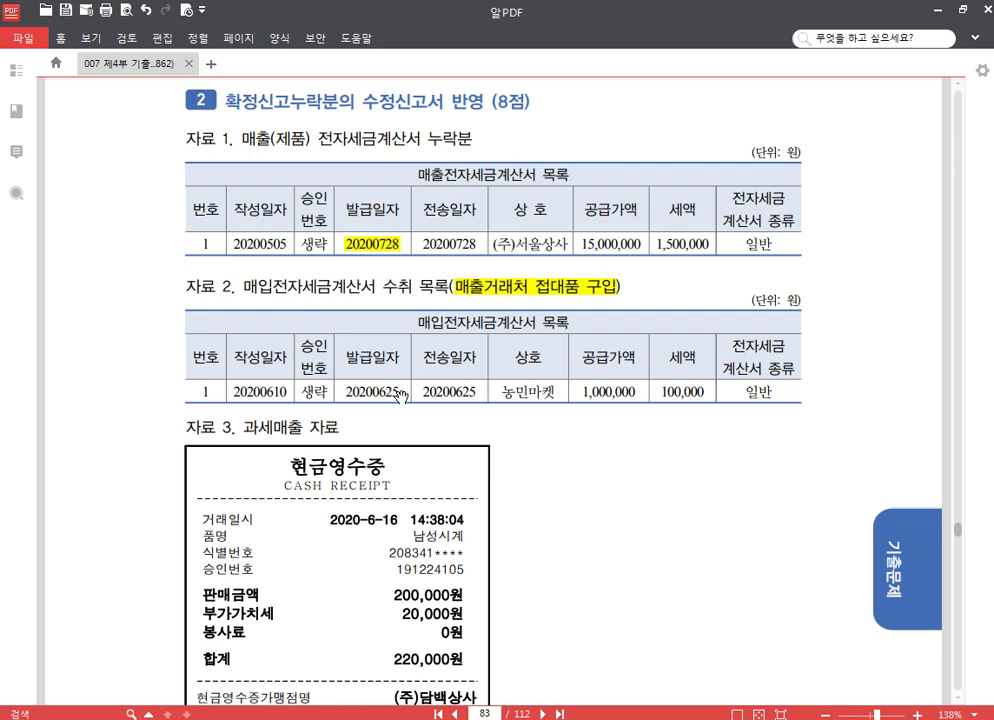
Read through the cash receipt and 결산 problem on pages 83–84, then return to 매입매출전표입력
drag(400, 393, 388, 324)
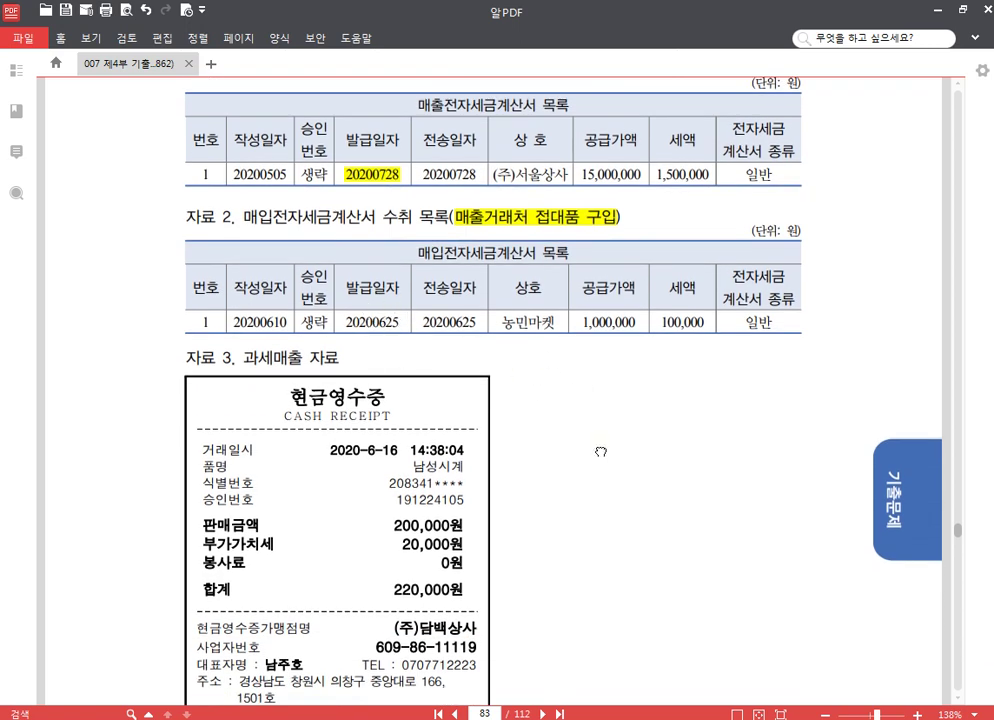
scroll(600, 452, down, 3)
scroll(555, 438, down, 1)
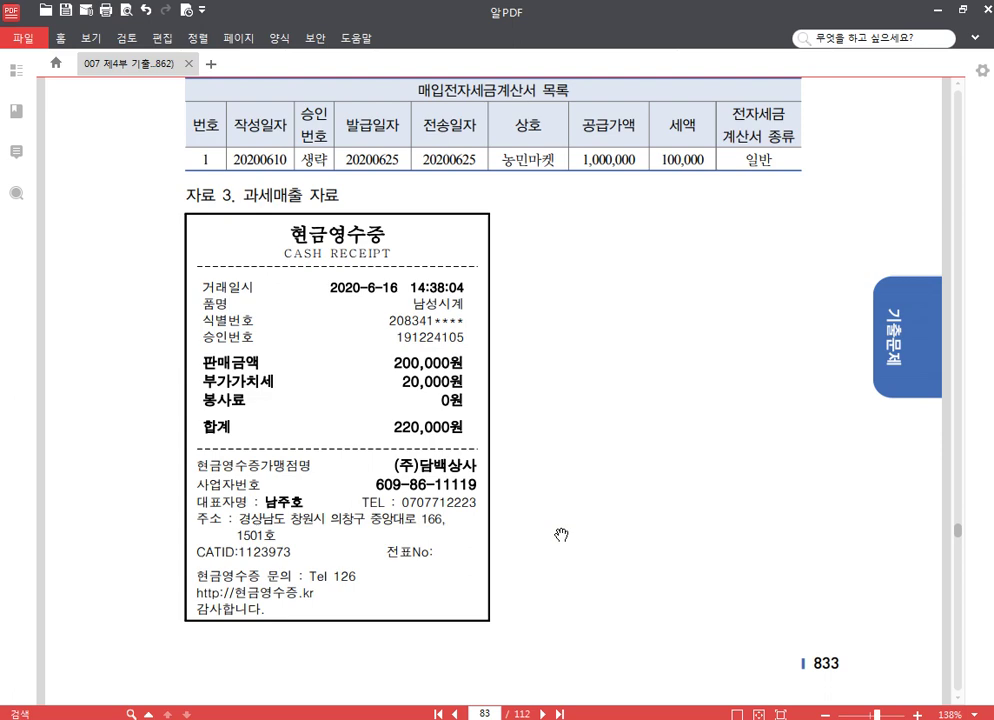
scroll(561, 537, down, 10)
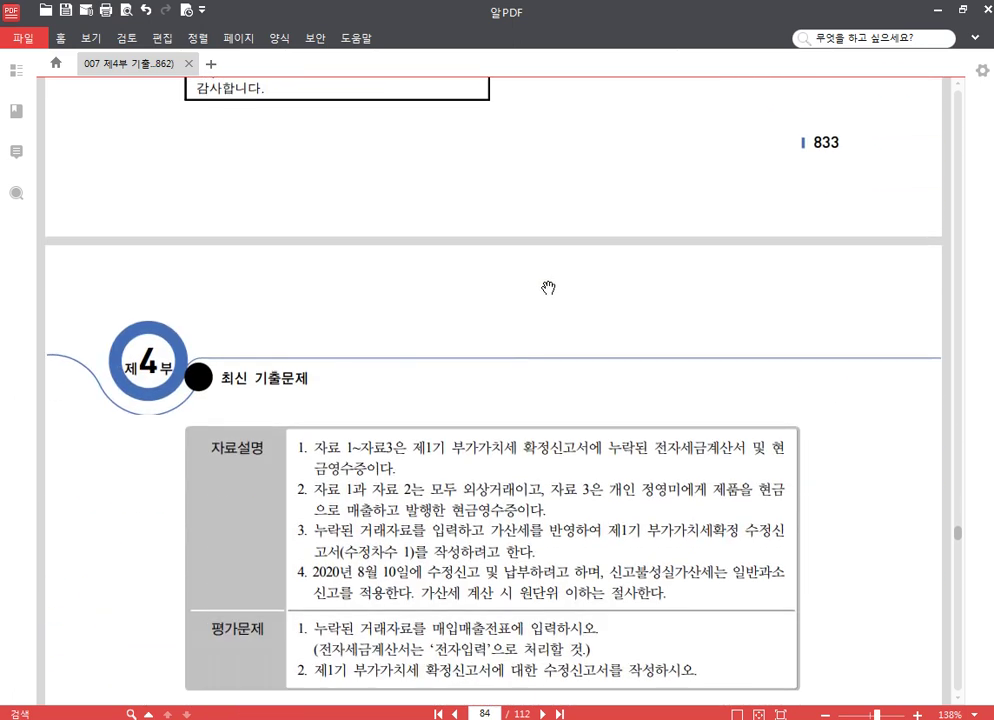
scroll(436, 327, down, 2)
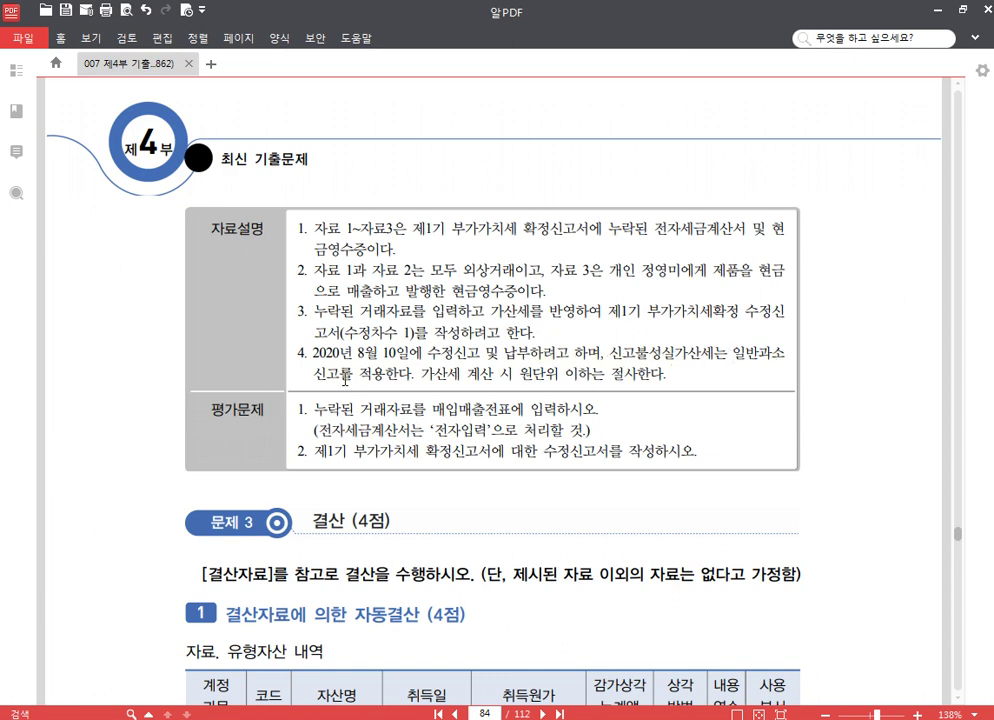
scroll(737, 392, down, 1)
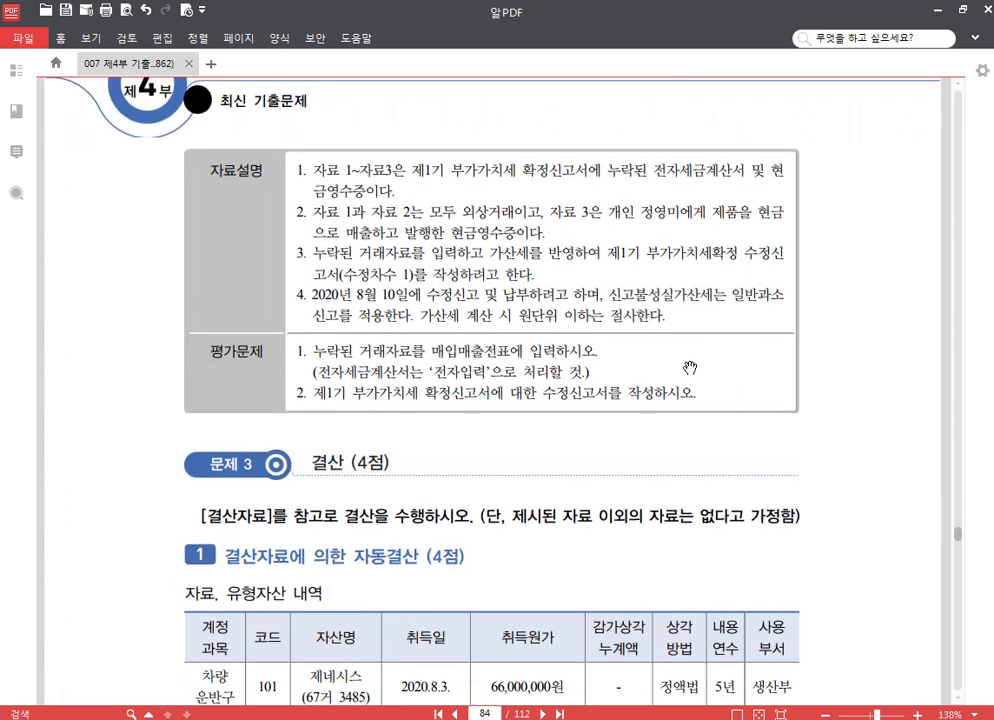
scroll(468, 354, up, 9)
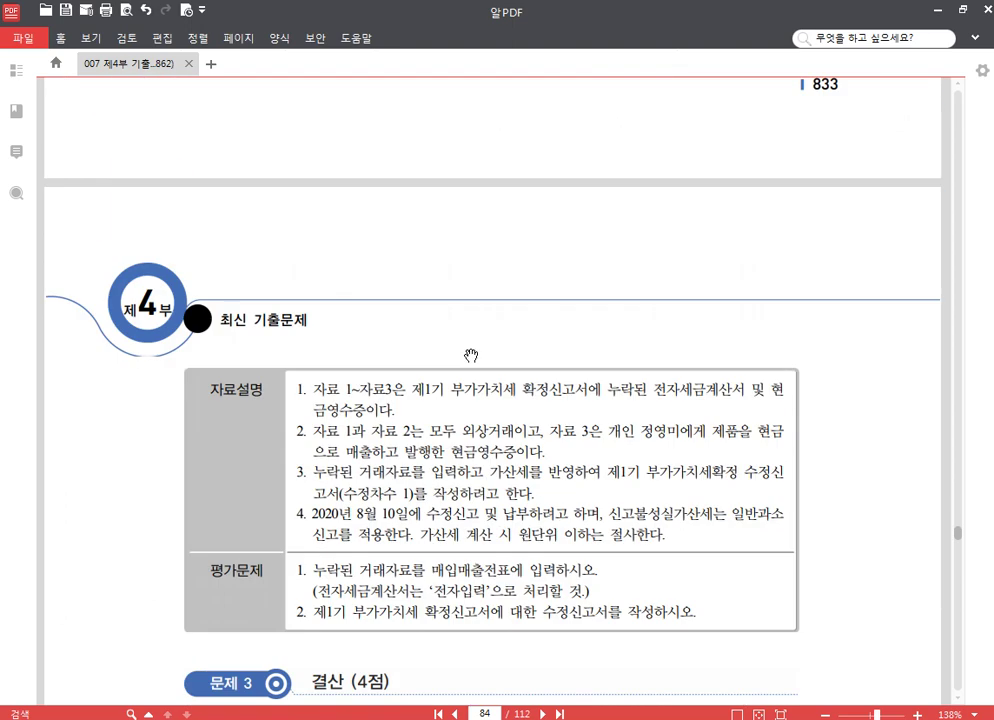
scroll(478, 352, up, 9)
scroll(468, 346, down, 2)
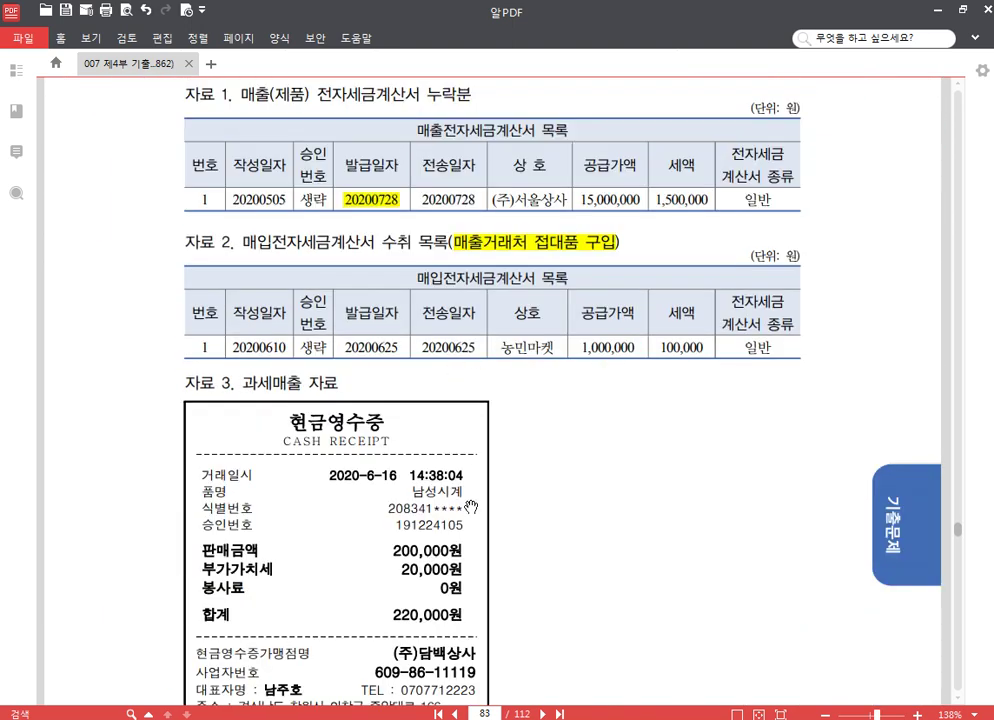
key(alt+Tab)
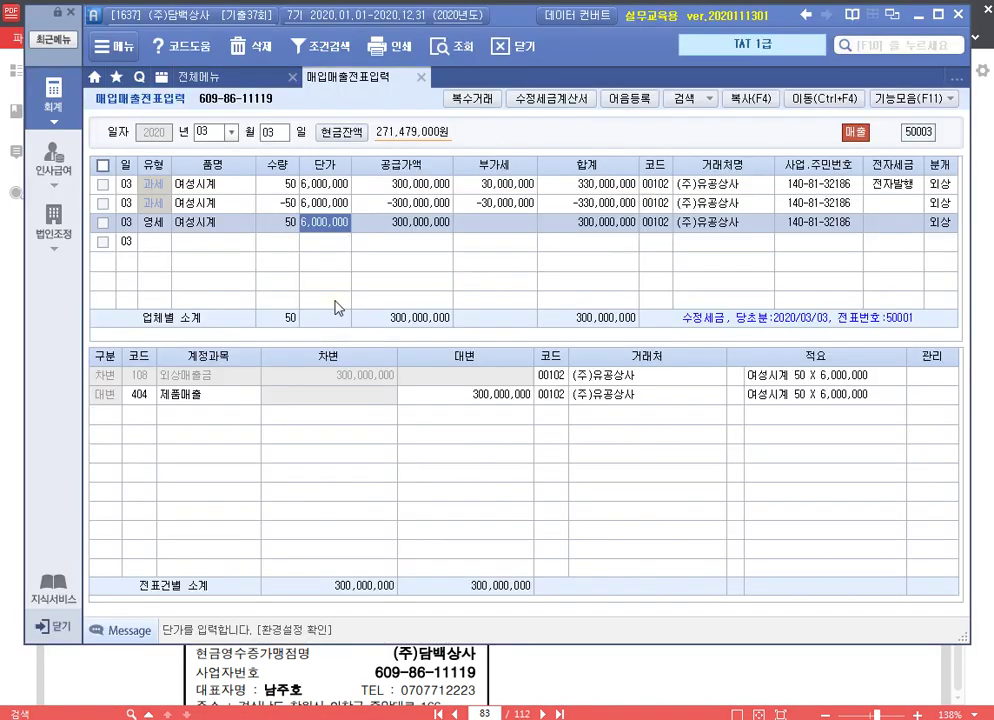
Enter a May 5 type 11 과세 voucher for 제품 with supply amount 15,000,000
click(209, 125)
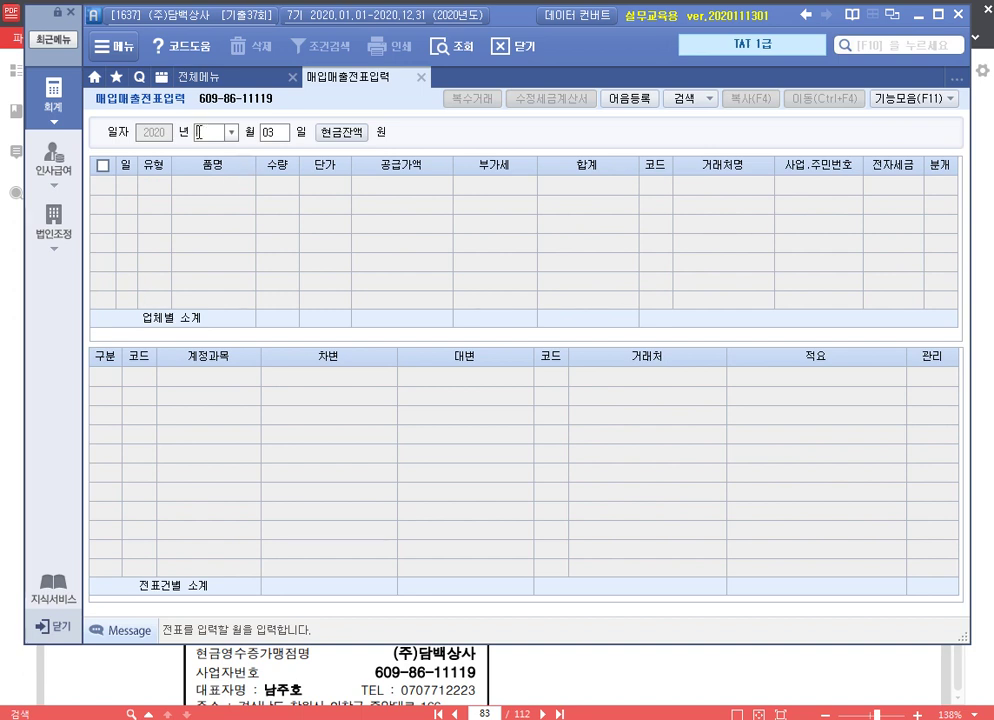
key(Return)
text(05)
key(Return)
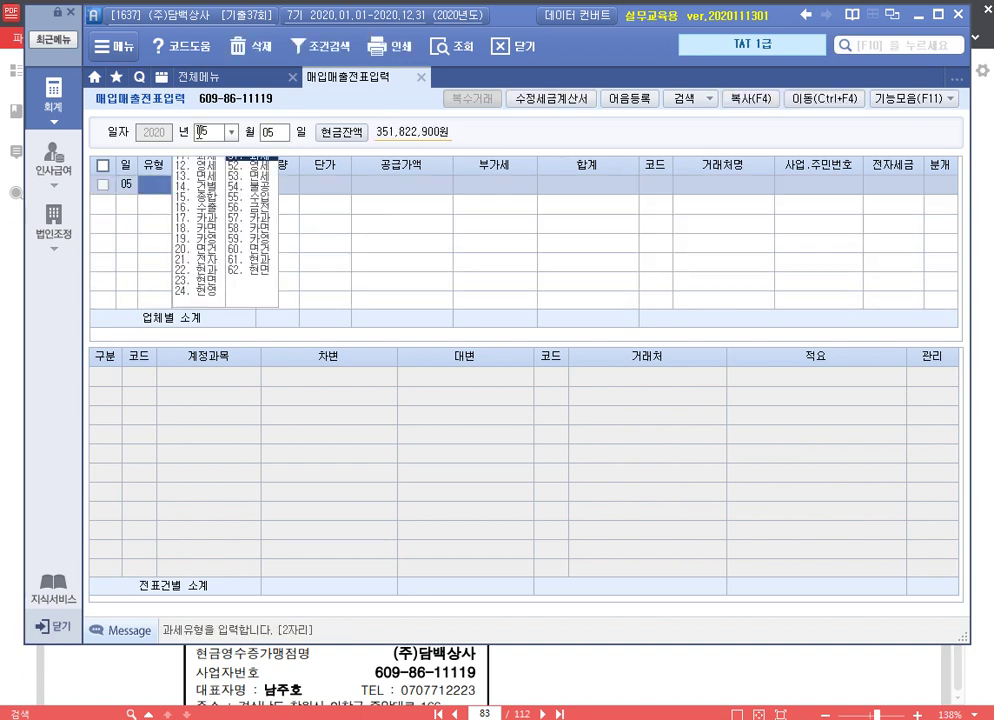
text(11)
key(Return)
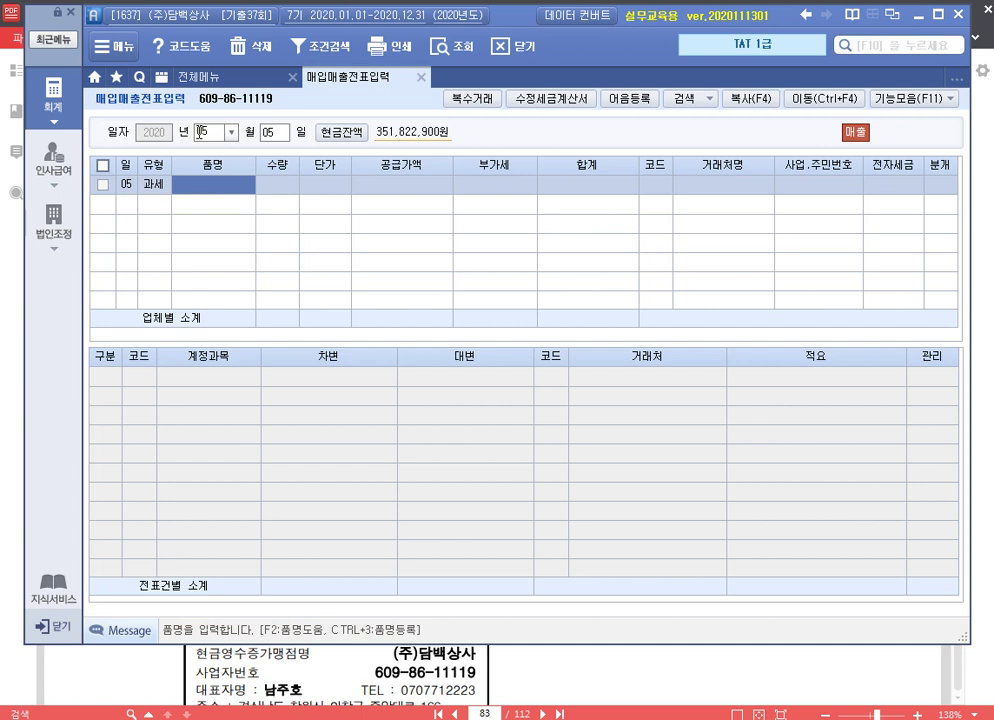
text(제품)
key(Return)
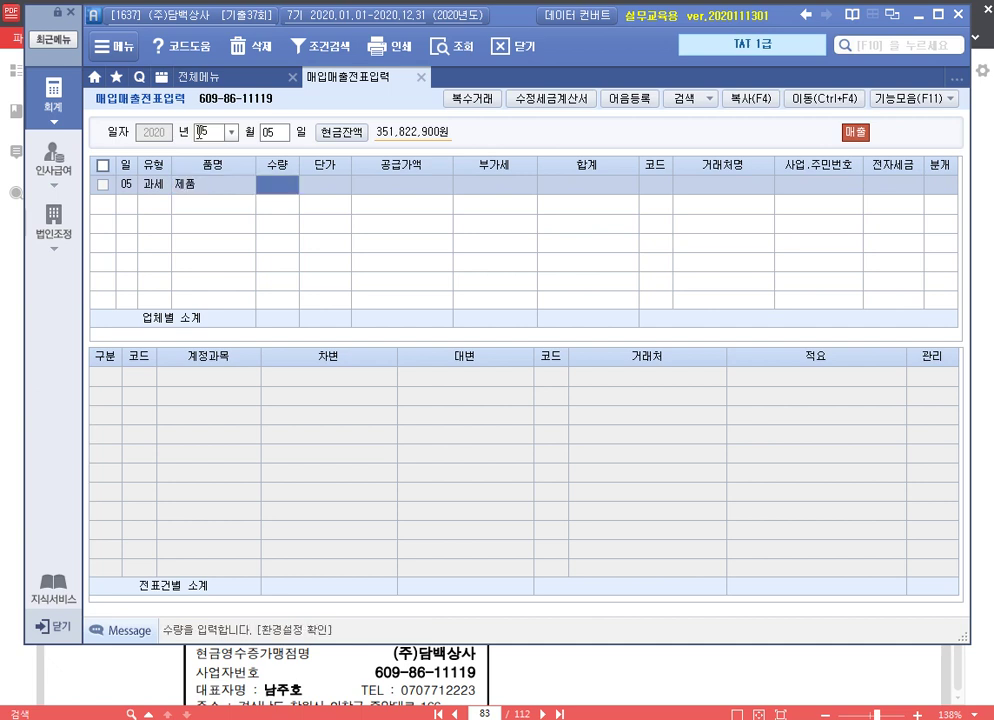
key(Return)
text(15000000)
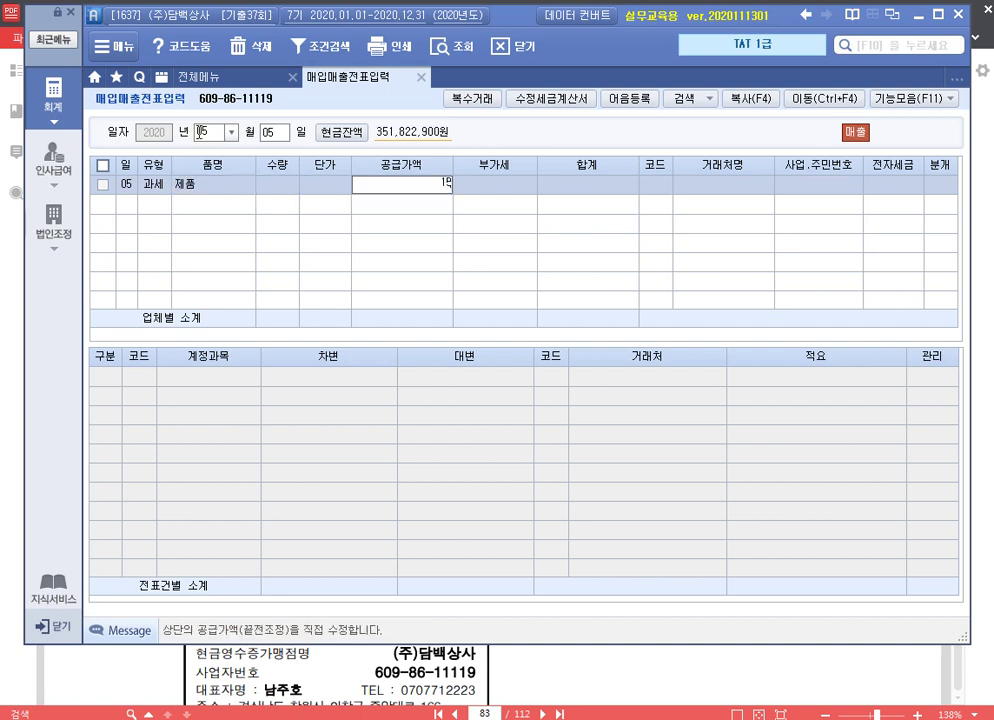
key(Return)
key(Return)
Set the customer to (주)서울상사, mark it 전자, and post it as a 외상 credit sale
text(서울)
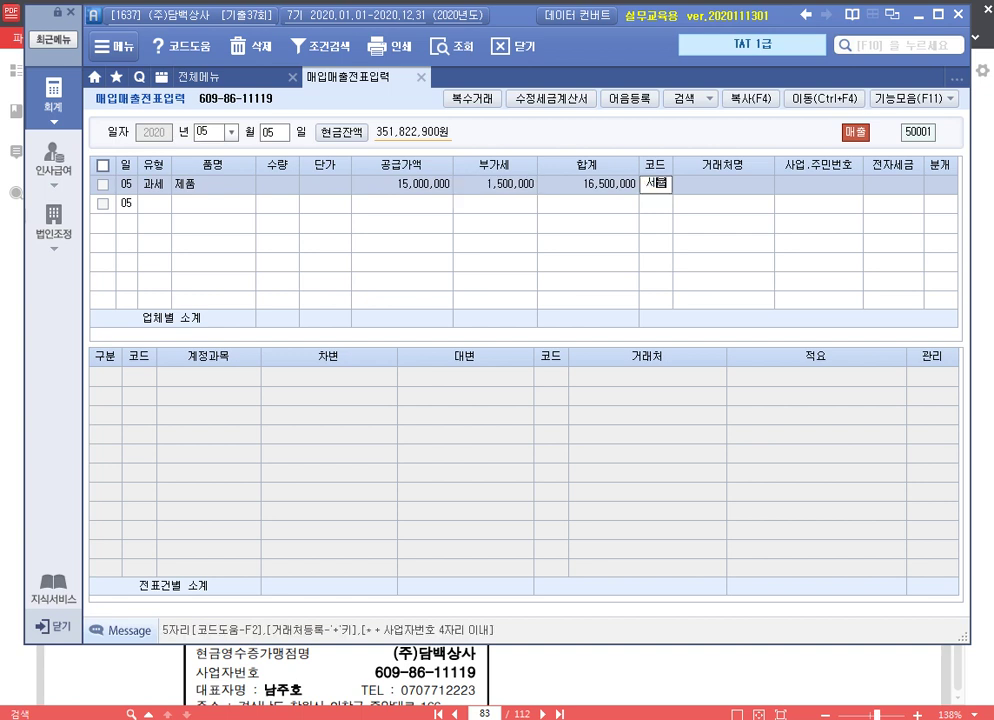
key(Return)
key(Down)
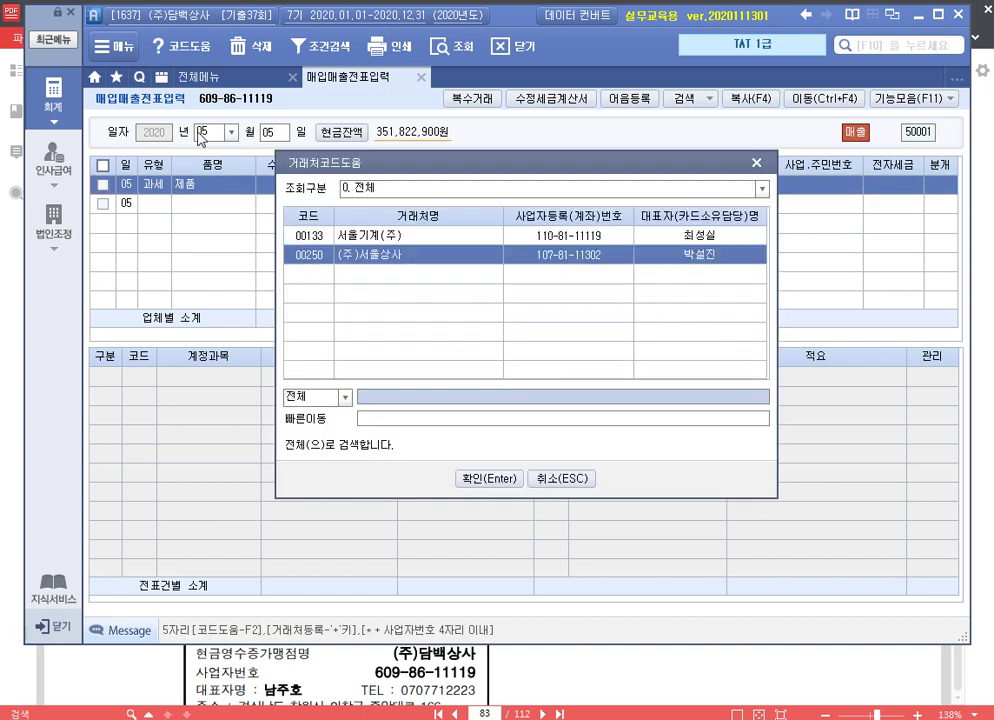
key(Return)
text(1)
key(Return)
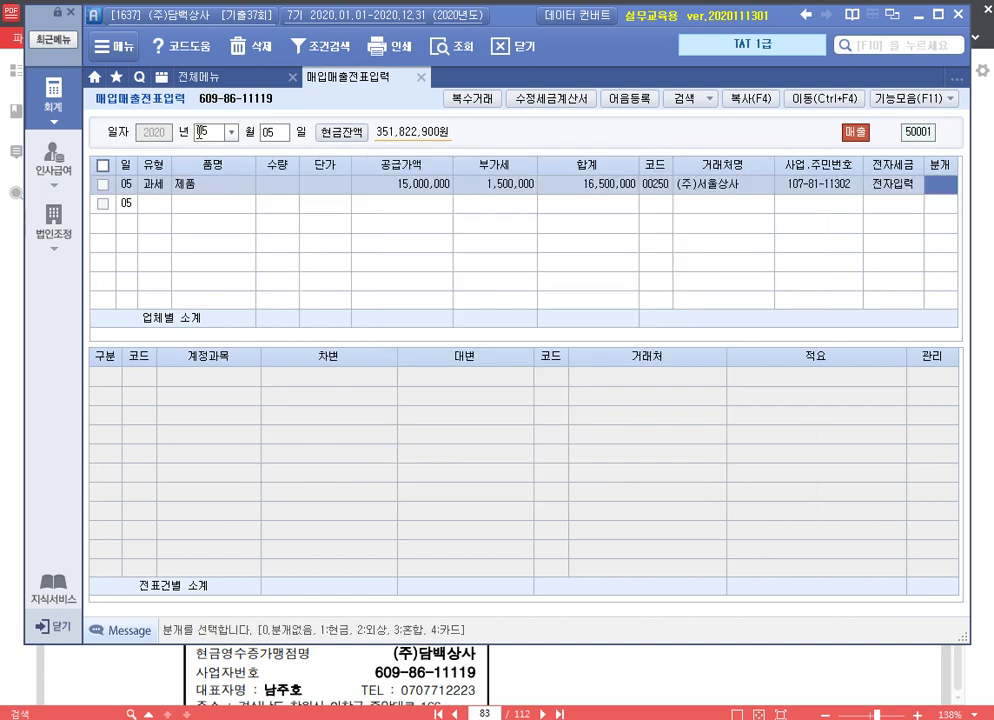
text(2)
key(Return)
key(Return)
key(Return)
key(Return)
key(Return)
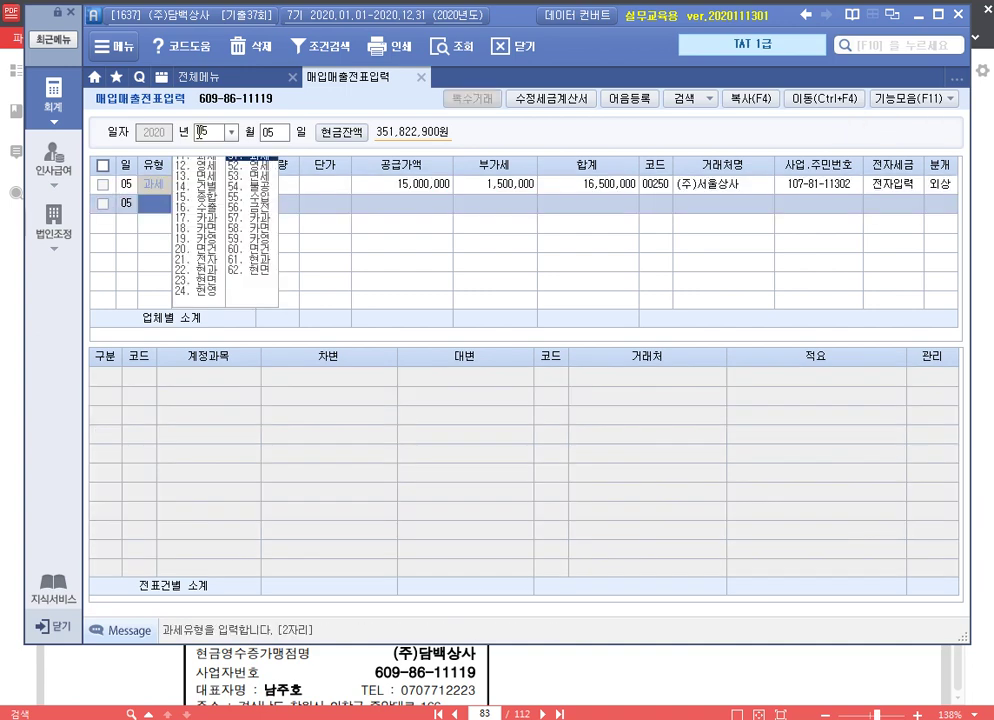
click(199, 131)
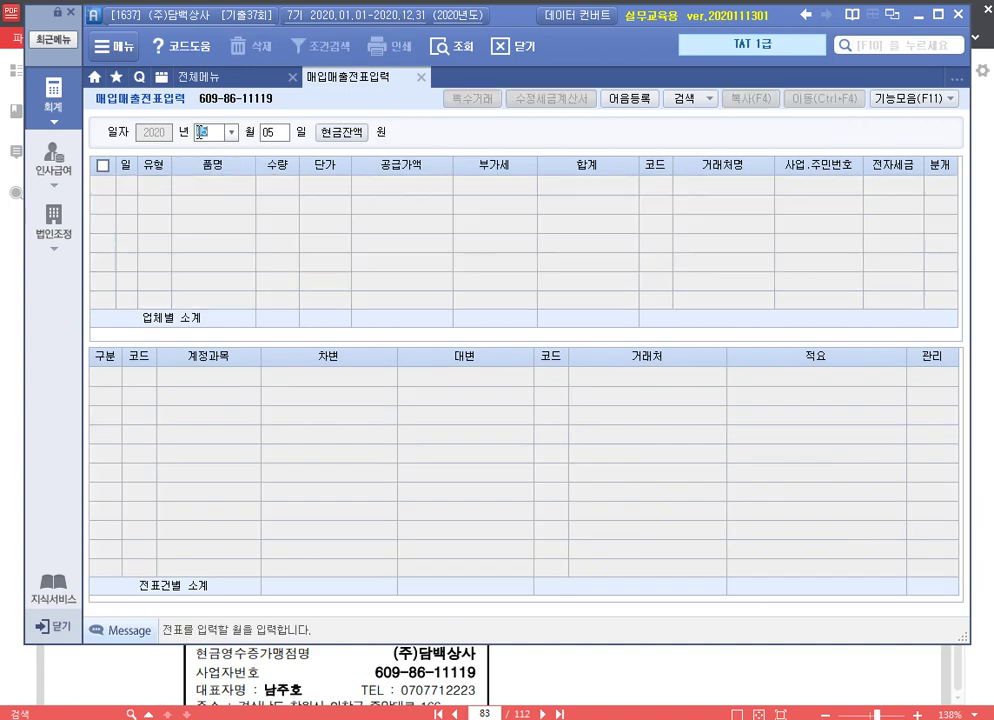
Enter a June 10 type 54 불공 purchase, reason 9 접대비 관련, supply amount 1,000,000
text(06)
key(Return)
text(10)
key(Return)
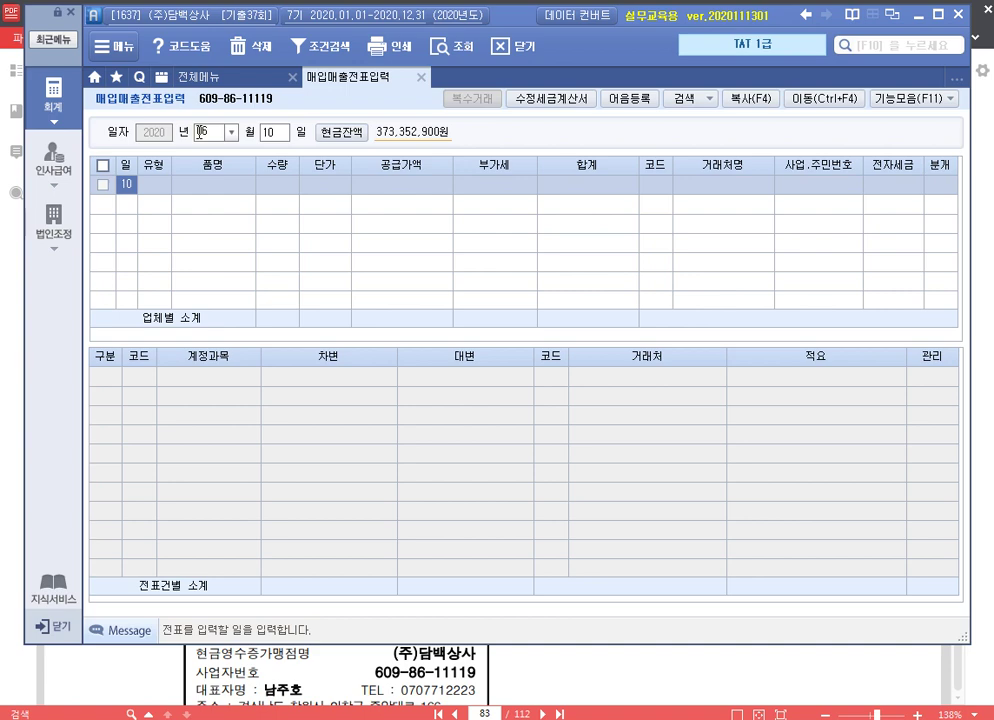
key(Return)
text(54)
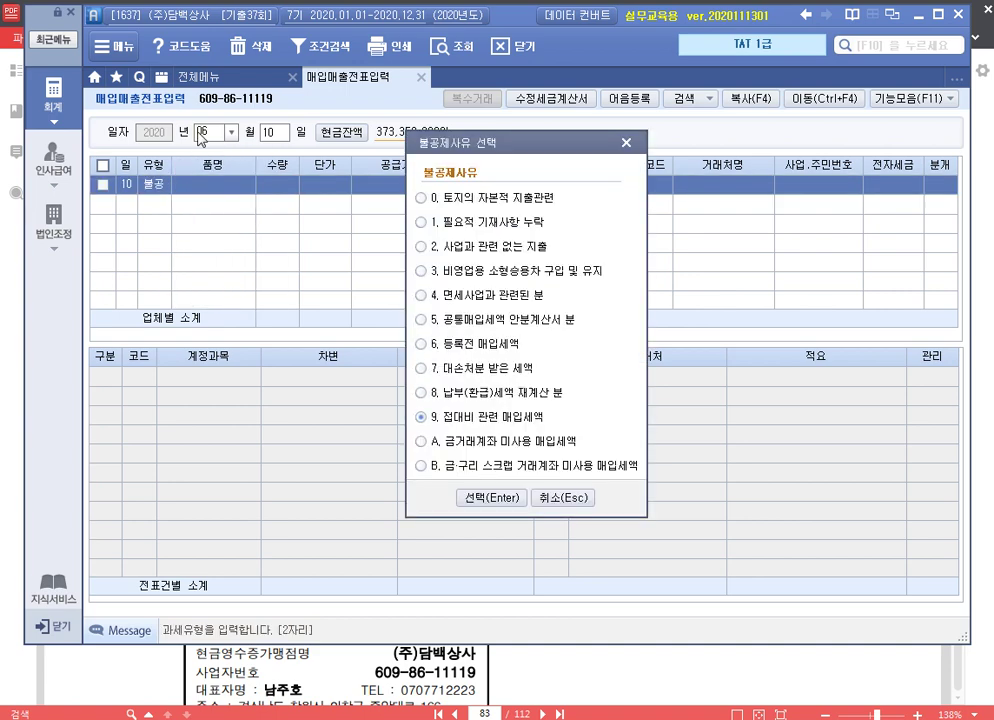
key(Return)
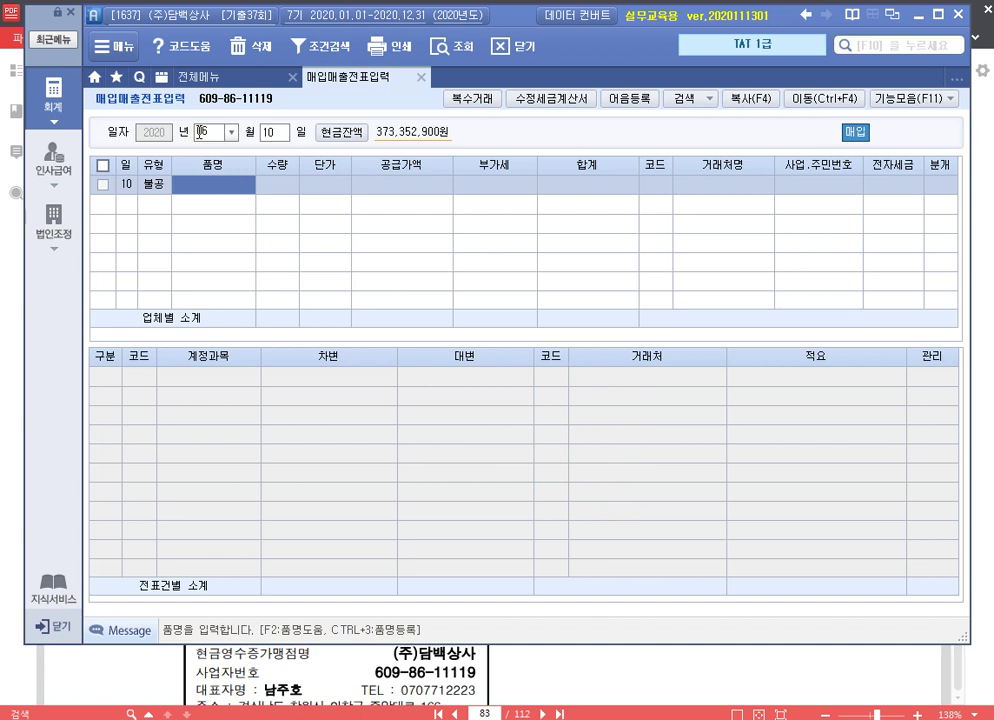
key(Return)
key(Return)
key(Return)
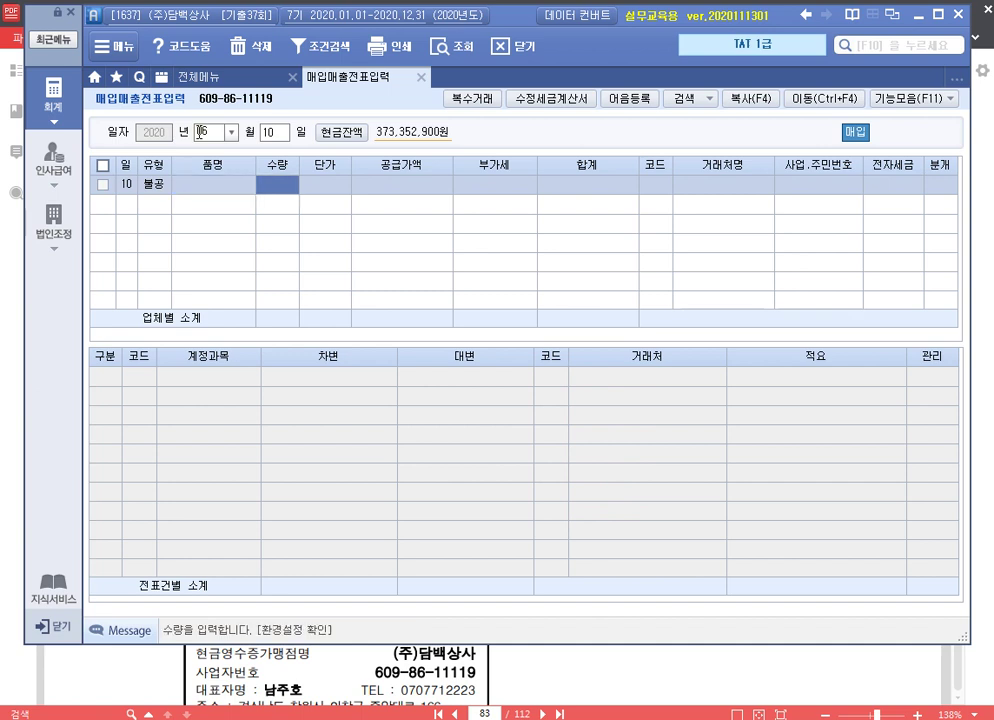
text(1000000)
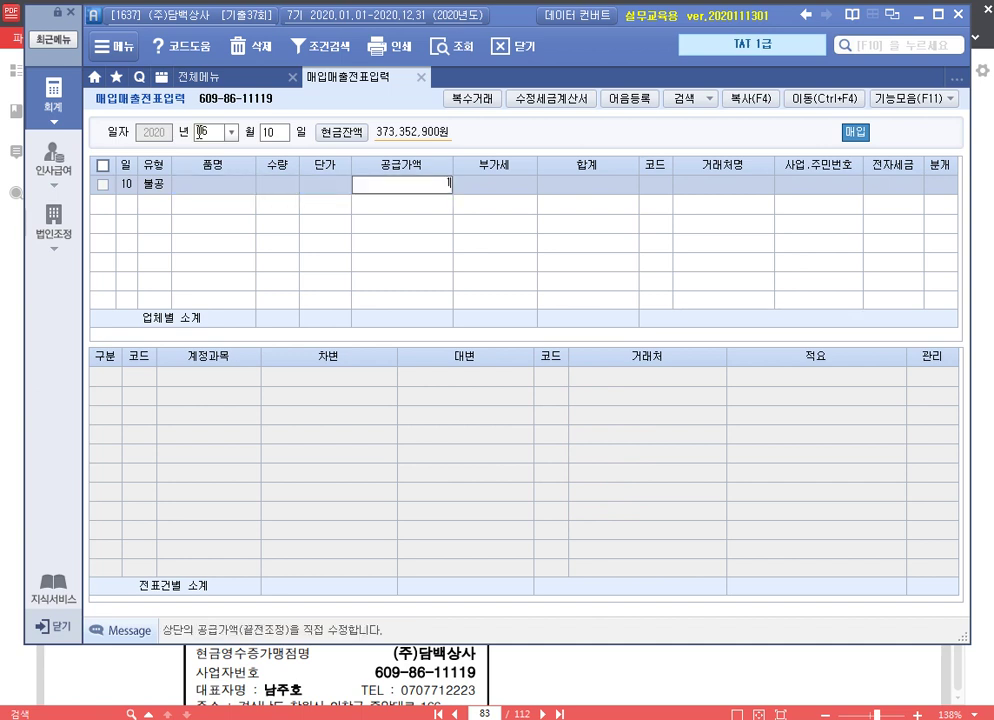
key(Return)
key(Return)
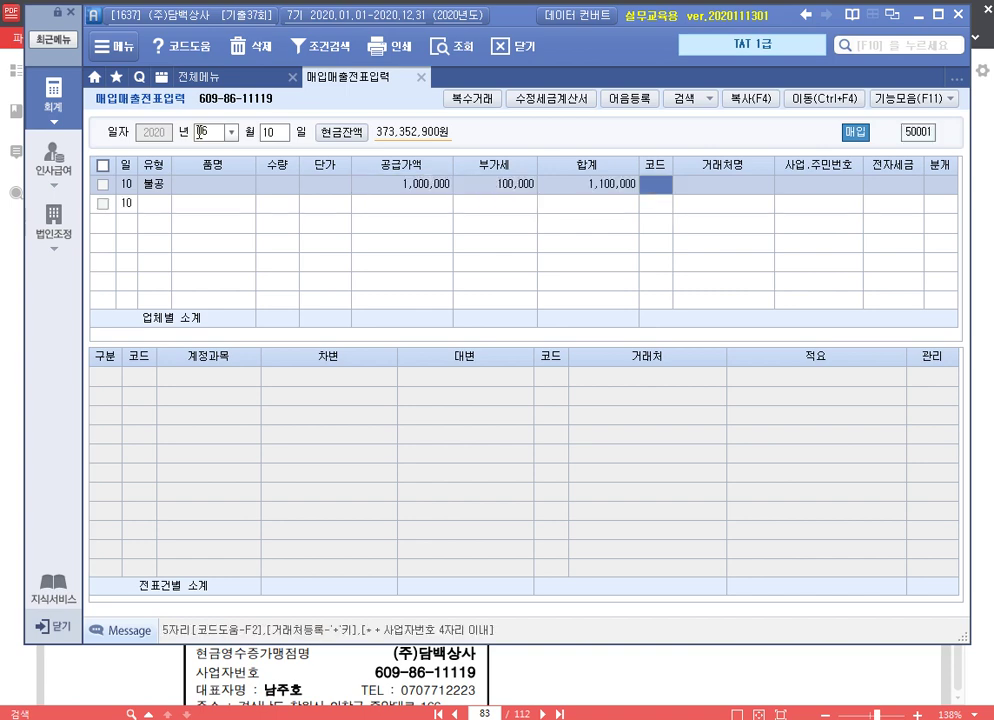
Choose supplier 농민마켓, mark the invoice 전자, and select 3 혼합 journalising
key(F2)
key(Return)
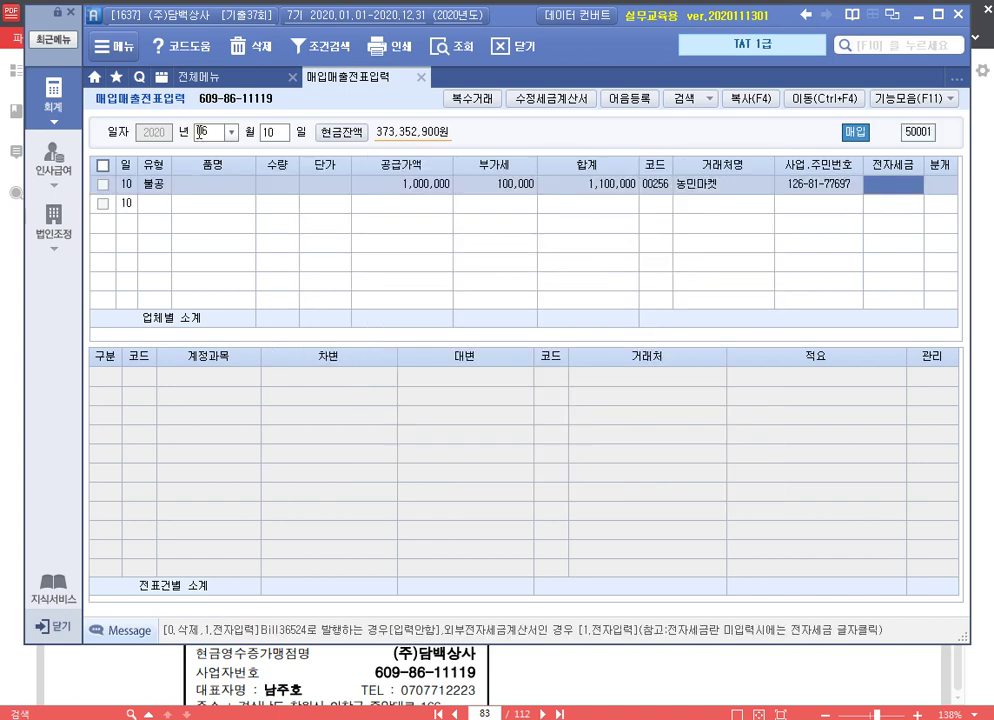
text(1)
key(Return)
text(3)
key(Return)
Debit 813 접대비 and credit 253 미지급금 for 1,100,000
key(Return)
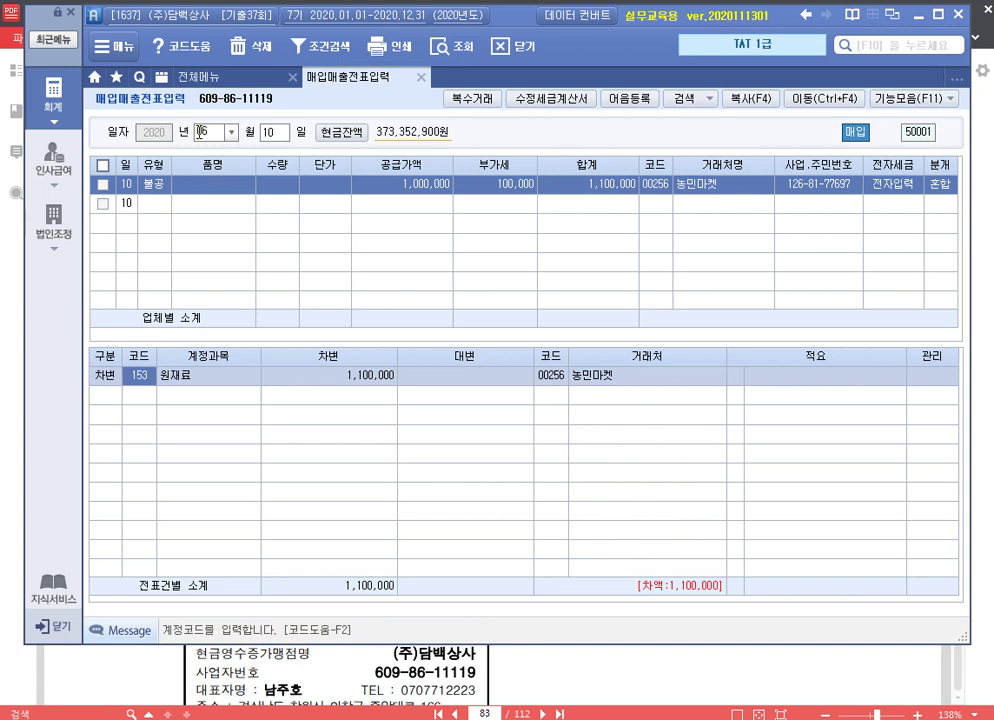
text(813)
key(Return)
text(4253)
key(Return)
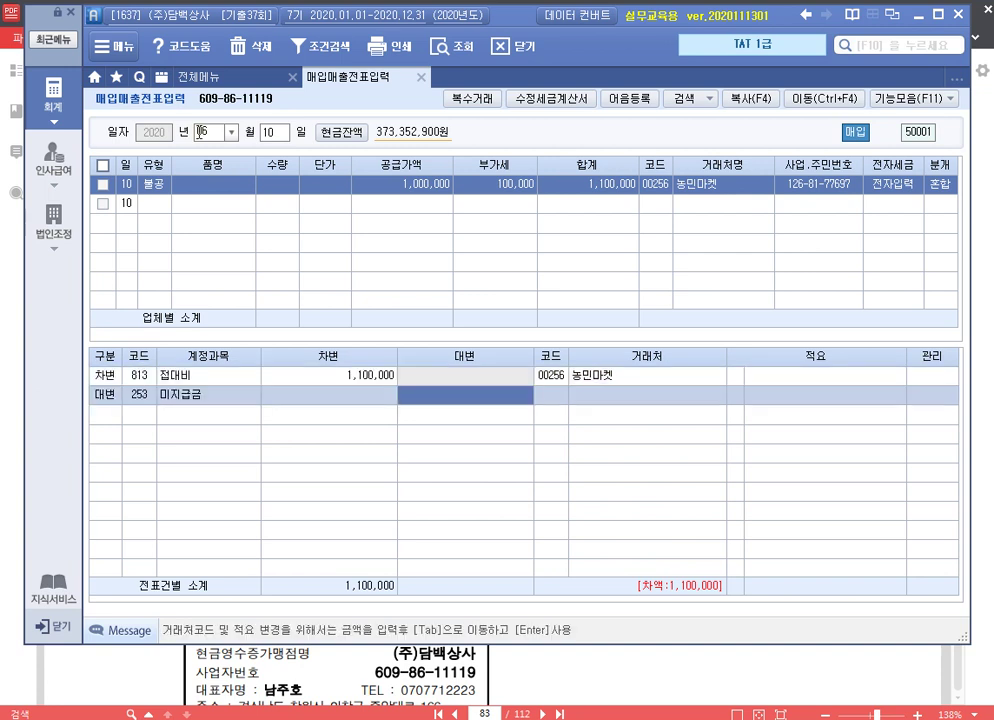
text(1100000)
key(Return)
key(Escape)
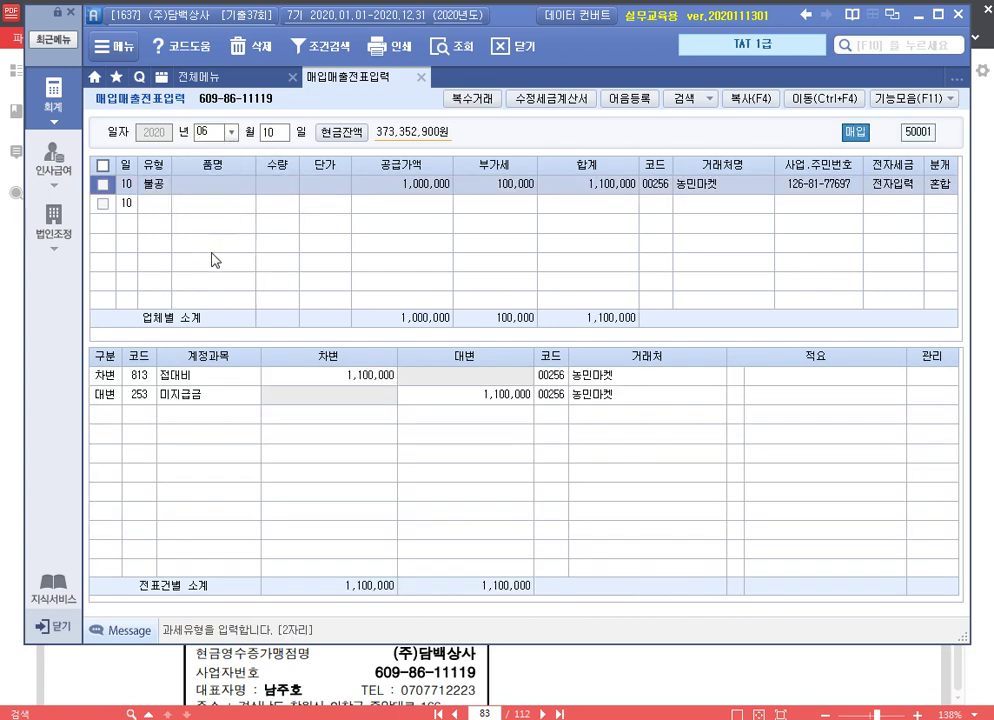
key(alt+Tab)
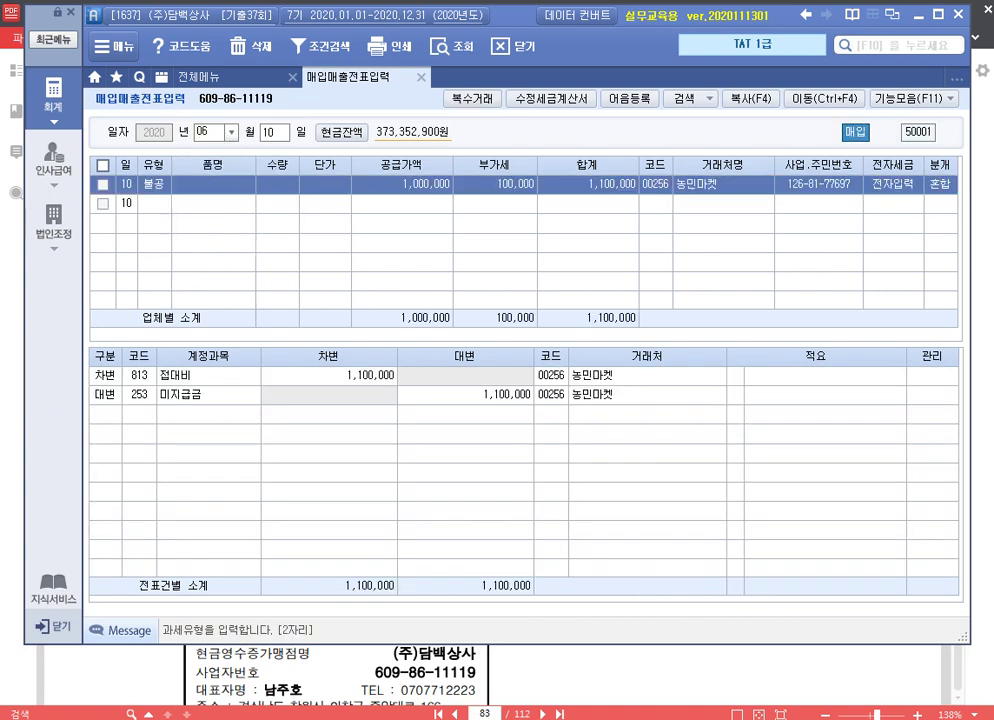
click(270, 132)
Enter a June 16 type 22 현과 sale of 남성시계 with supply amount 200,000
text(116)
key(Return)
key(Return)
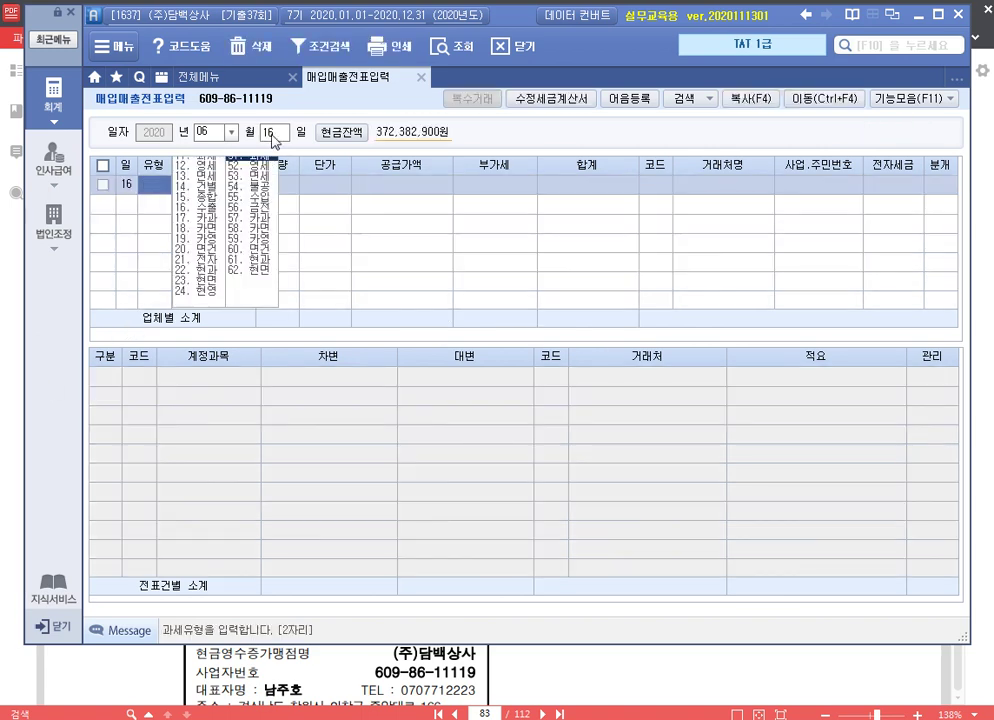
text(22)
key(Return)
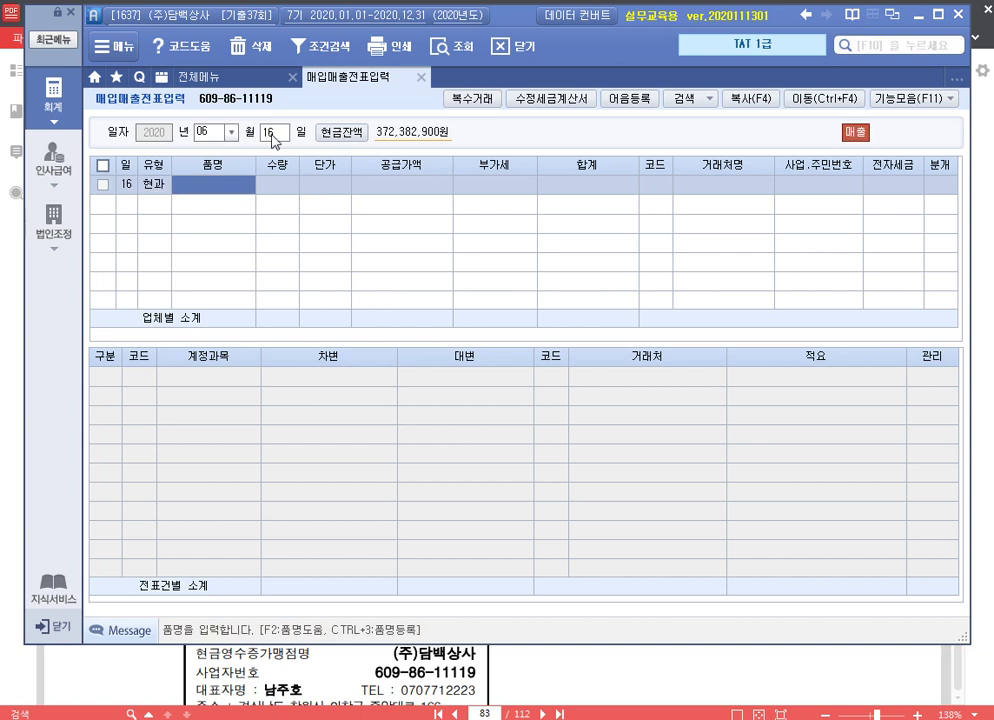
text(남성시계)
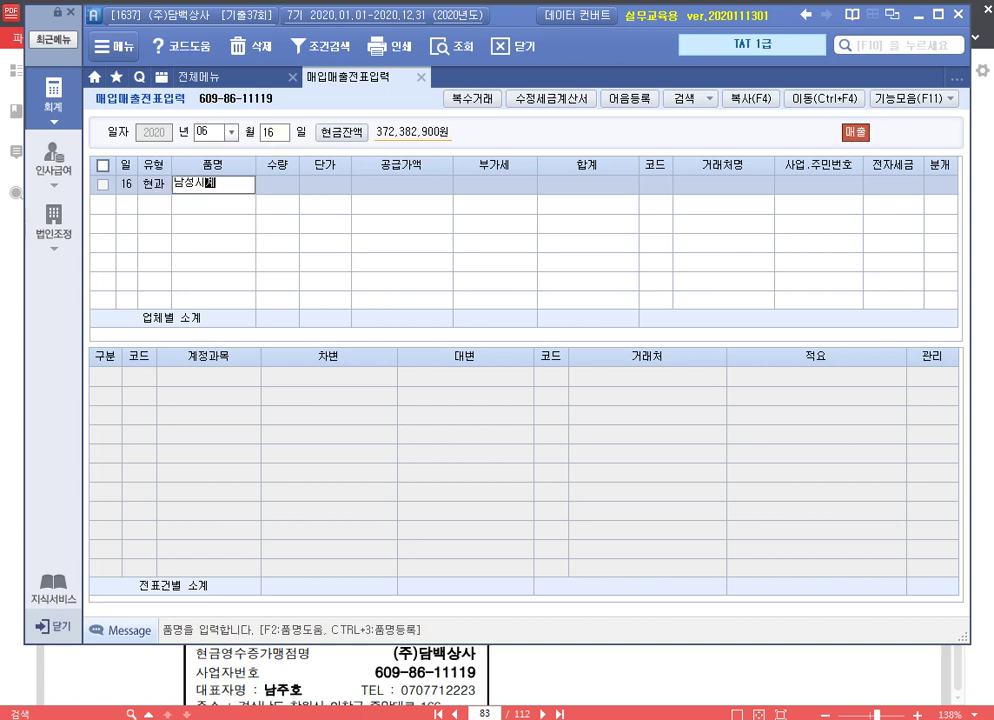
key(Return)
key(Return)
key(Return)
text(200000)
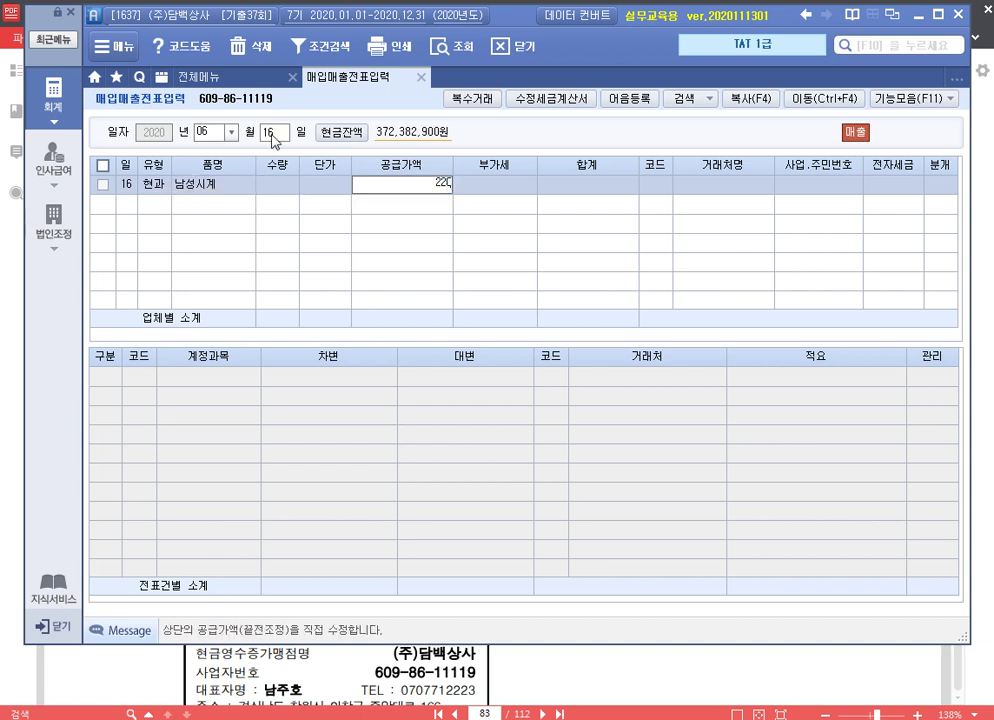
key(Return)
key(Return)
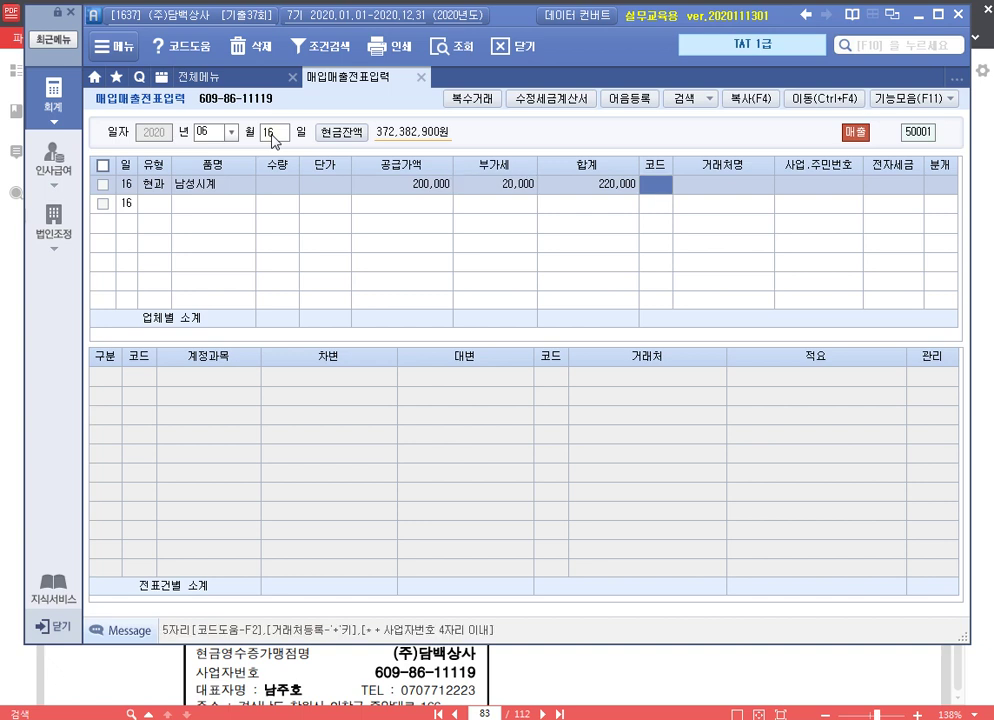
Select customer 00124, journalise it as 1 현금, and close the entry screen
key(F2)
key(Return)
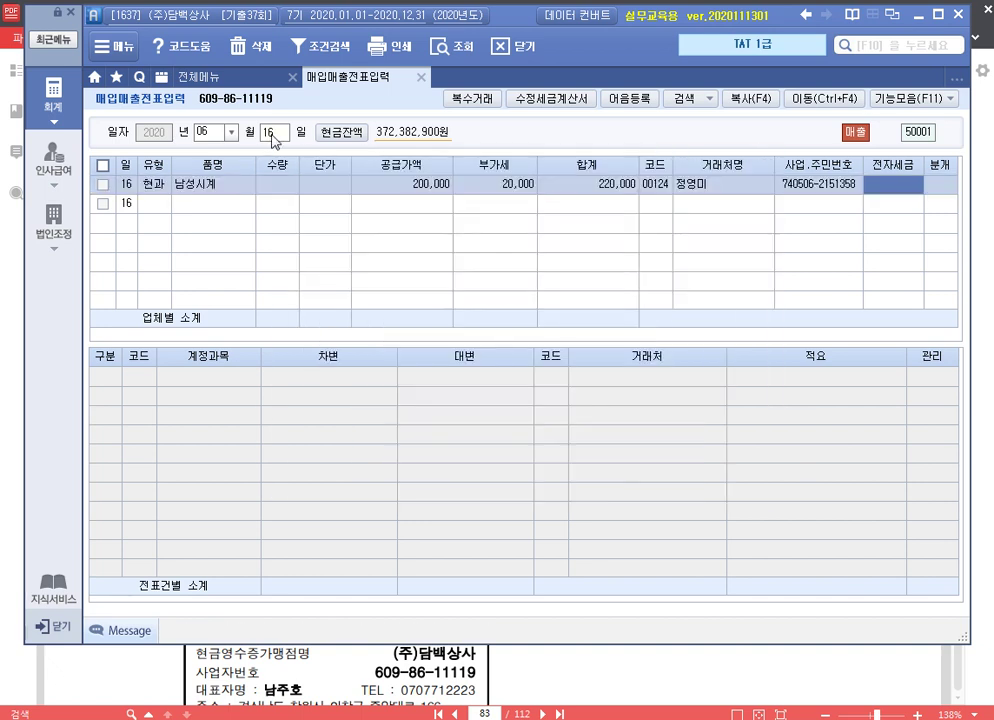
text(1)
key(Return)
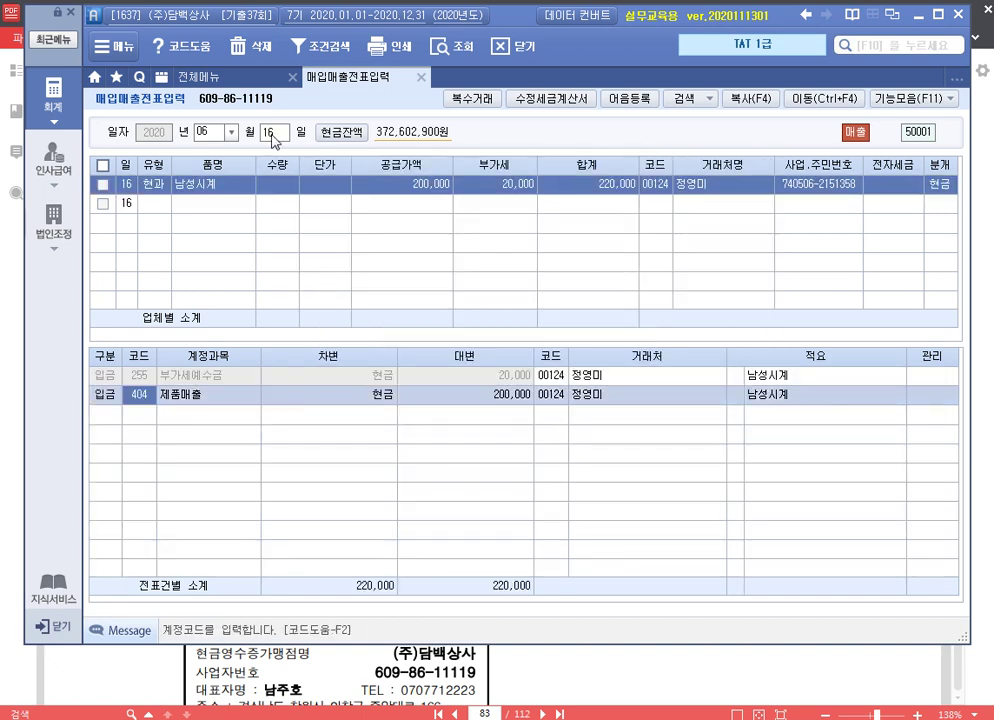
key(Escape)
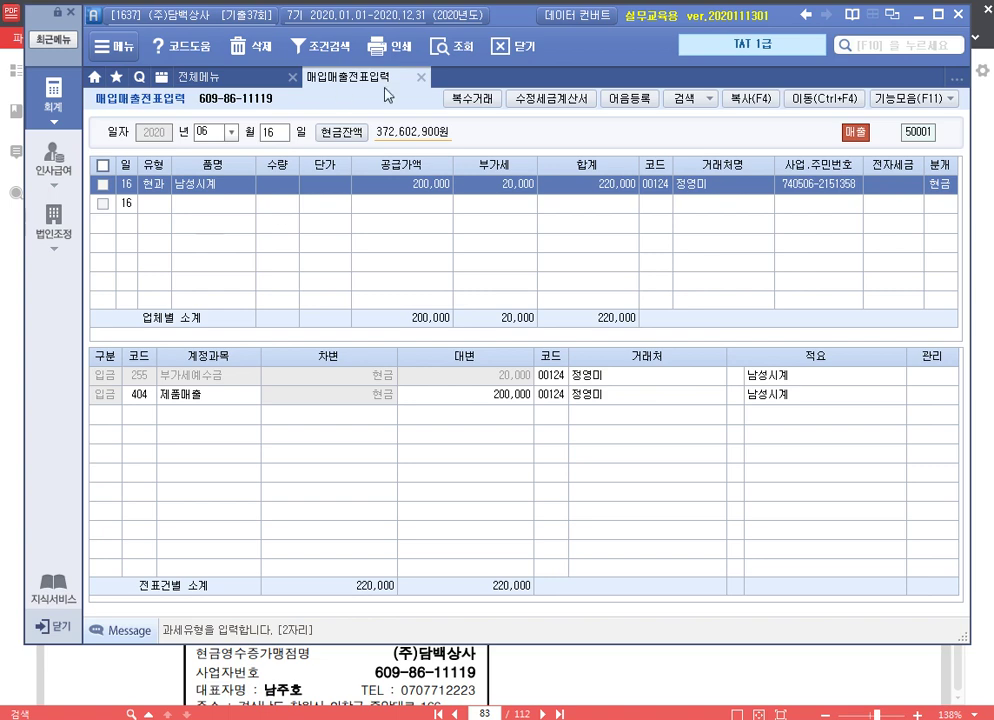
click(421, 77)
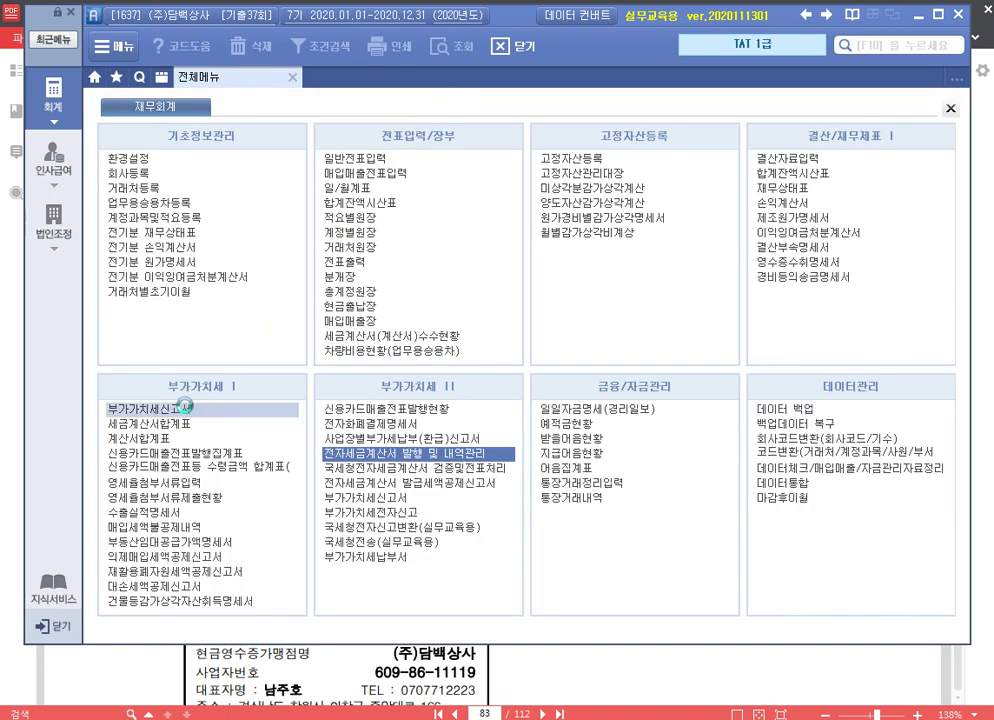
Open the April–June 부가가치세신고서 as 2.수정신고 and reload figures via 새로불러오기
click(186, 410)
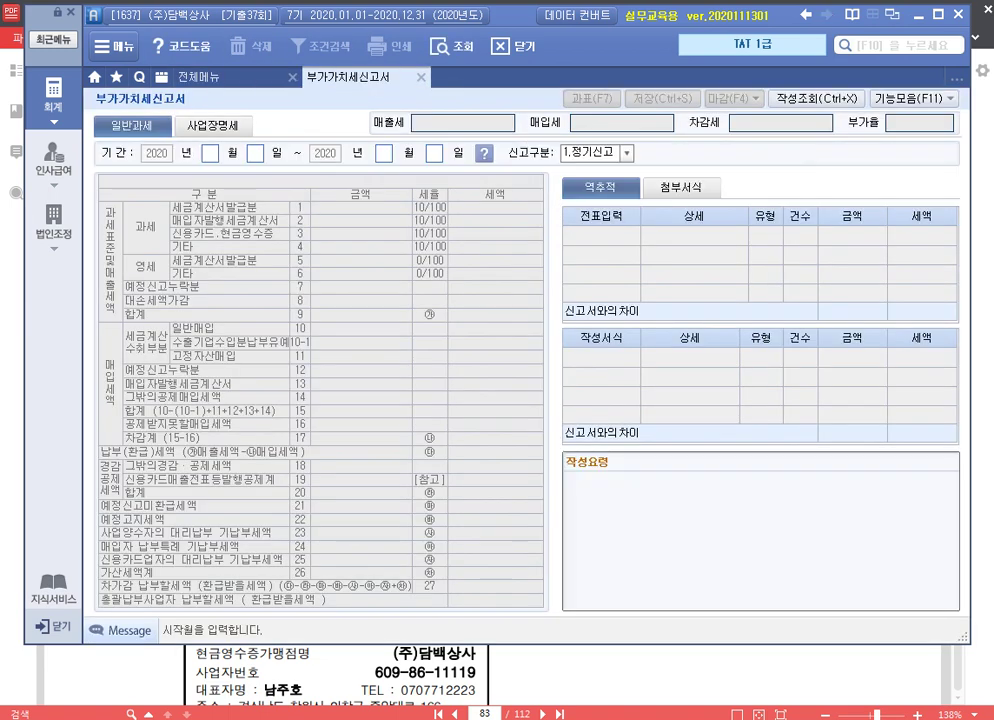
text(4)
key(Return)
text(6)
key(Return)
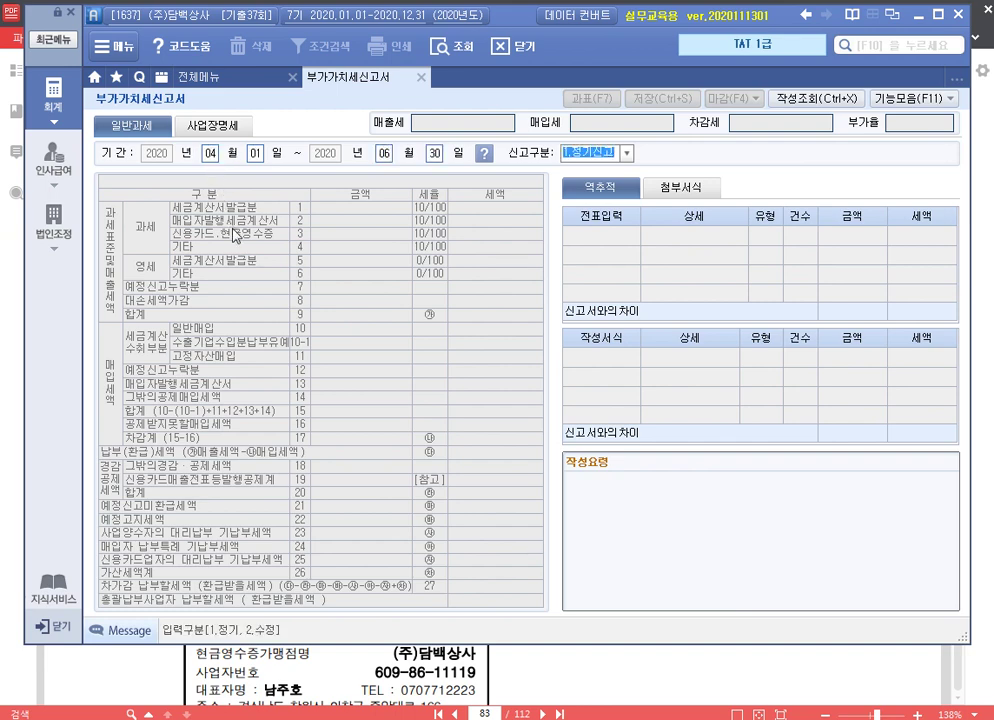
text(2)
key(Return)
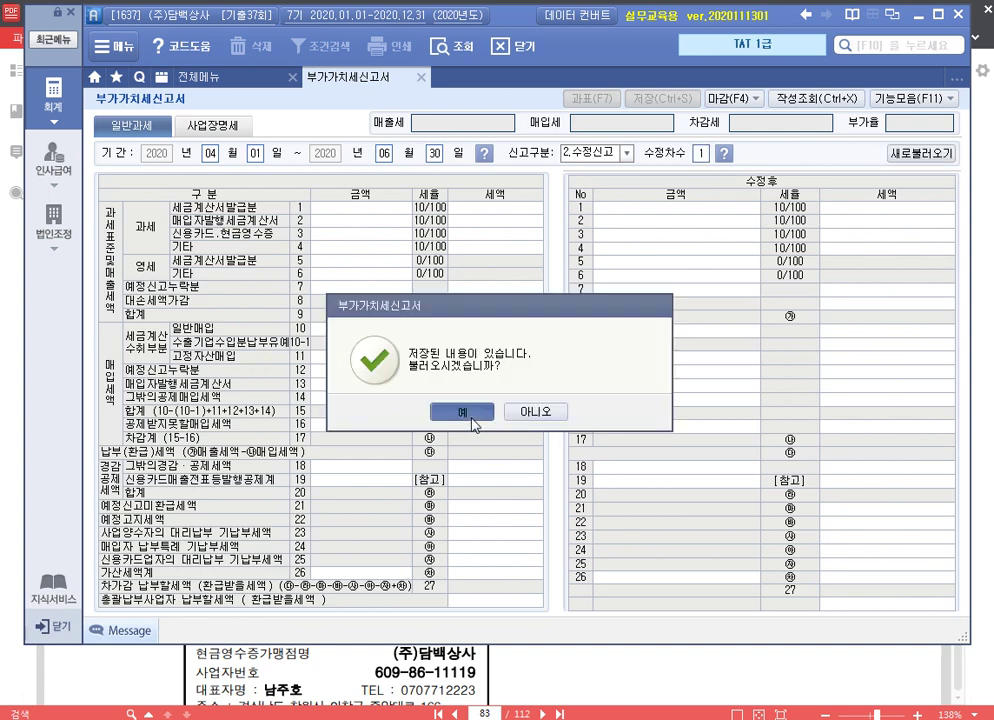
click(471, 413)
click(922, 154)
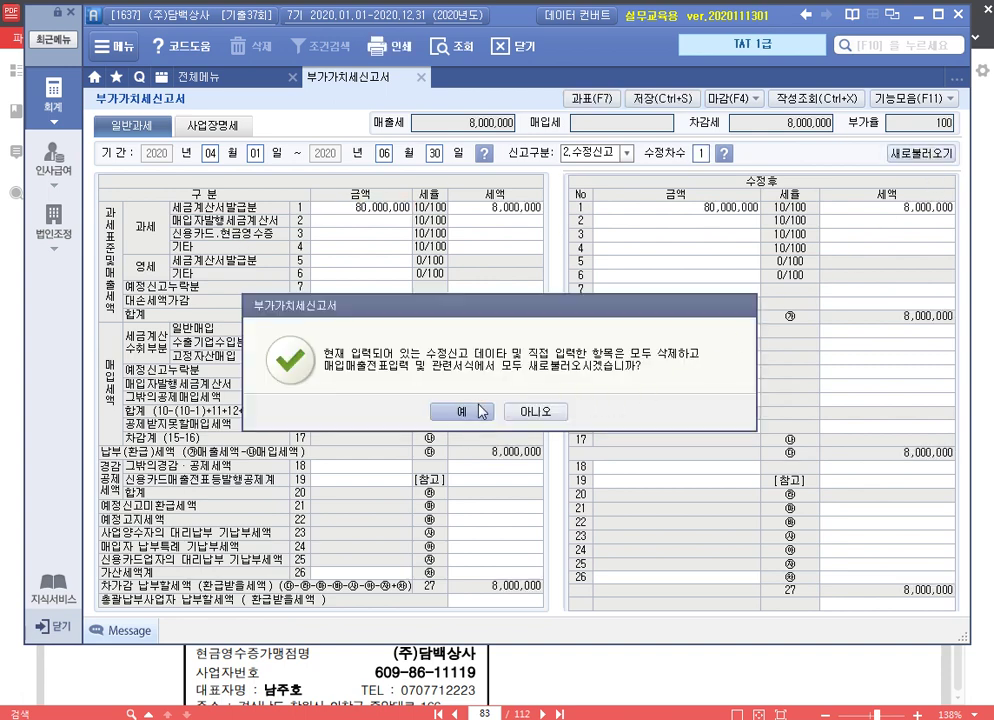
click(466, 409)
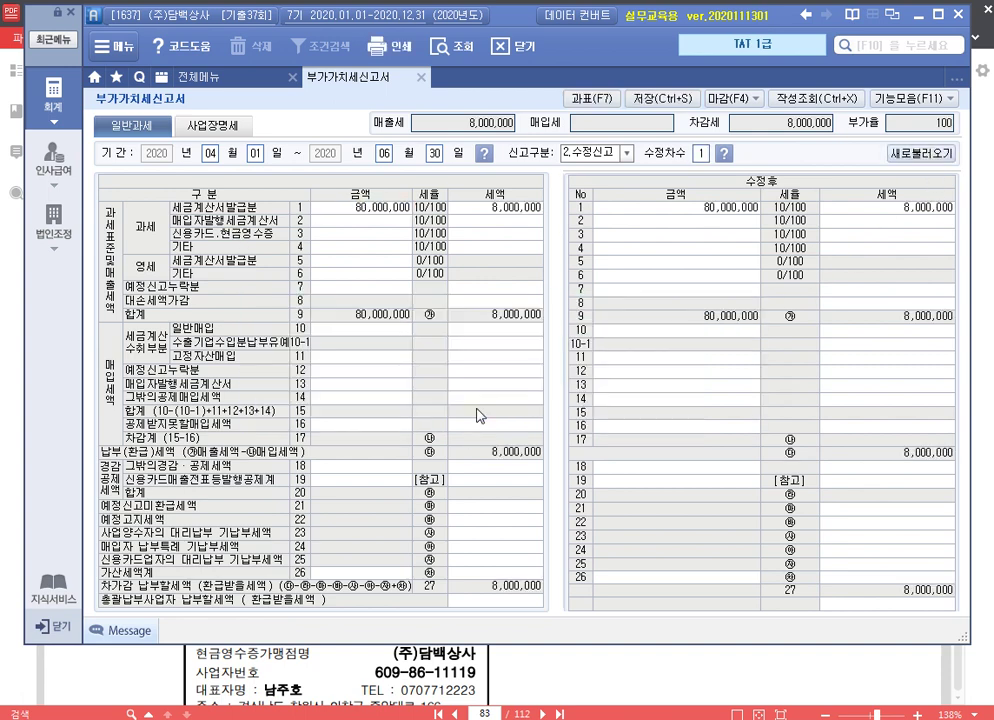
Check the revised sales and line 16 non-deductible amounts, then bring up 가산세명세
click(725, 208)
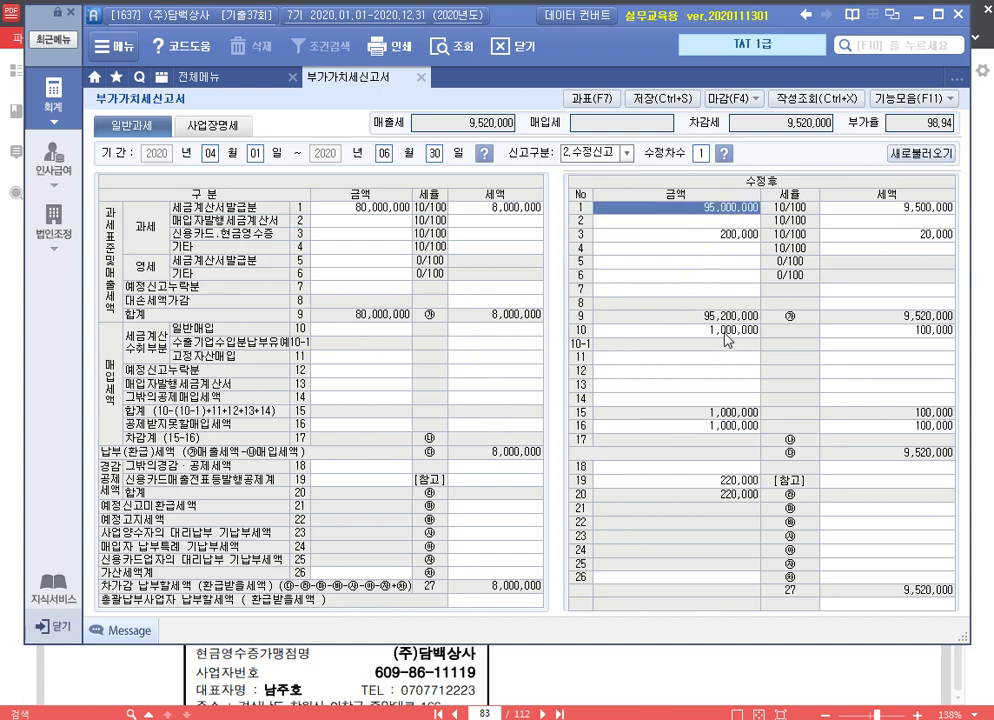
click(740, 427)
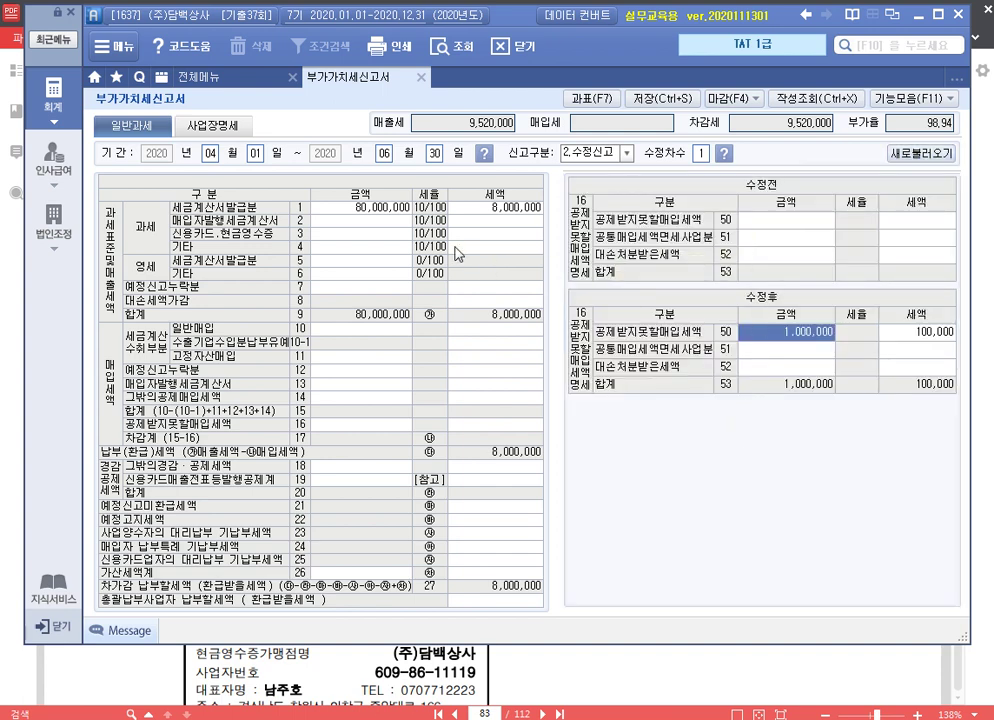
key(Escape)
click(739, 236)
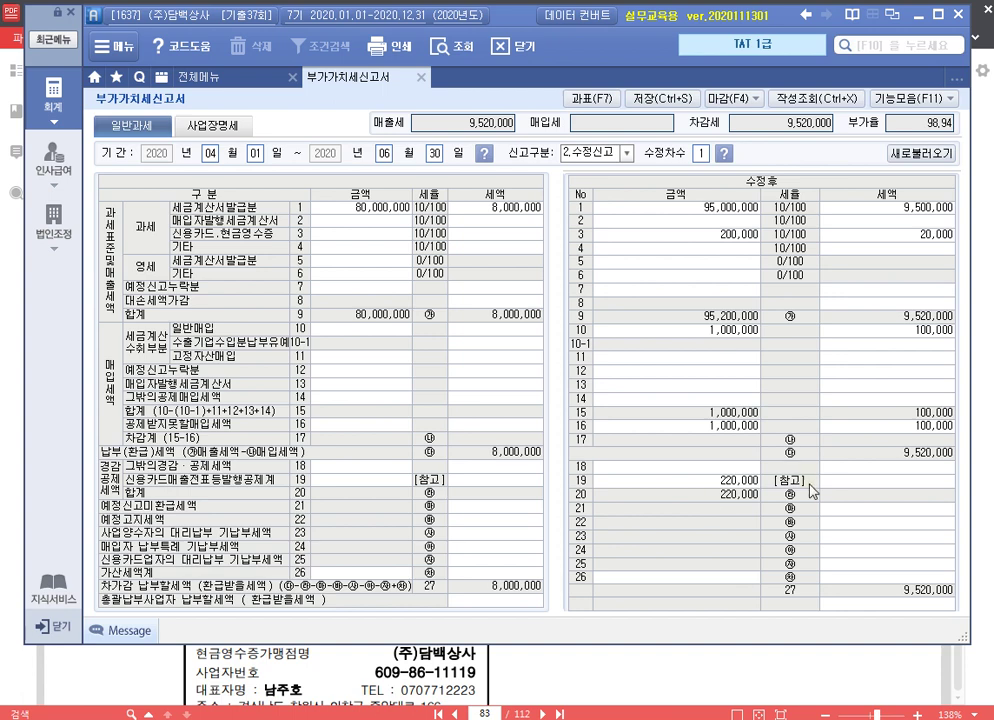
click(908, 585)
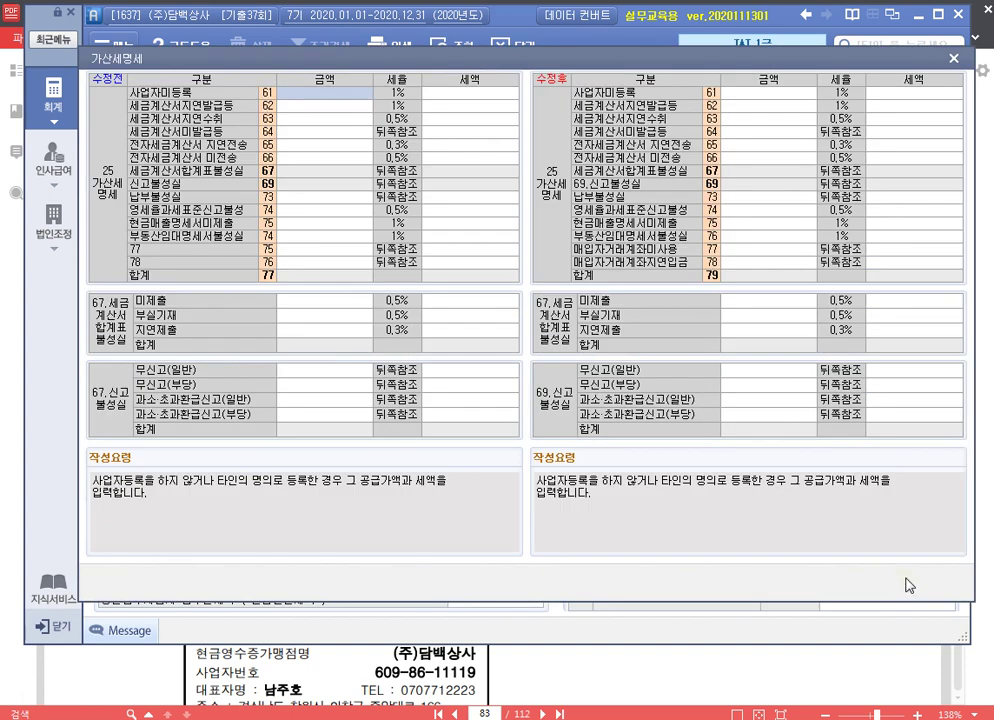
Enter 1,520,000 as the 과소·초과환급신고(일반) amount with a 15,200 penalty, checking the PDF
click(779, 402)
text(1520000)
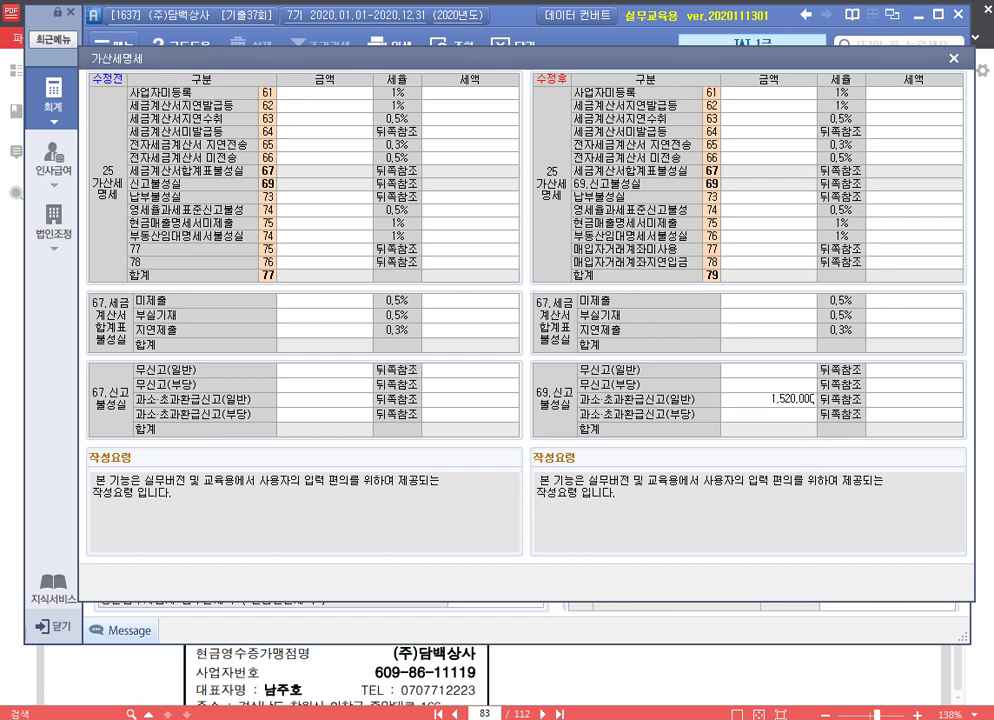
key(Return)
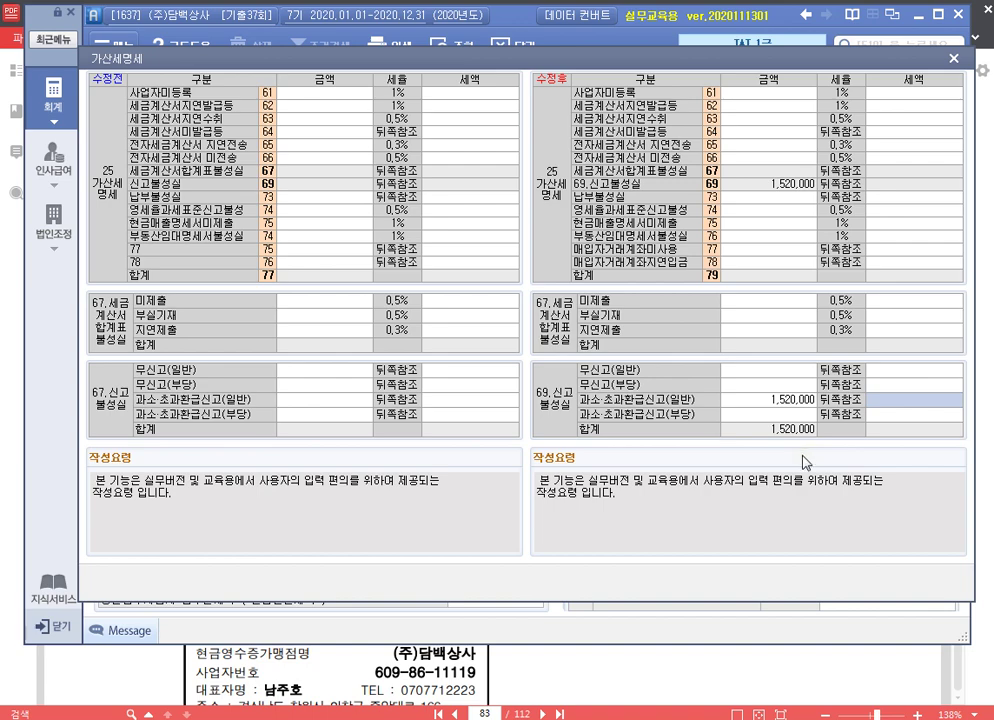
key(alt+Tab)
scroll(559, 315, up, 3)
scroll(559, 315, down, 6)
scroll(559, 315, down, 8)
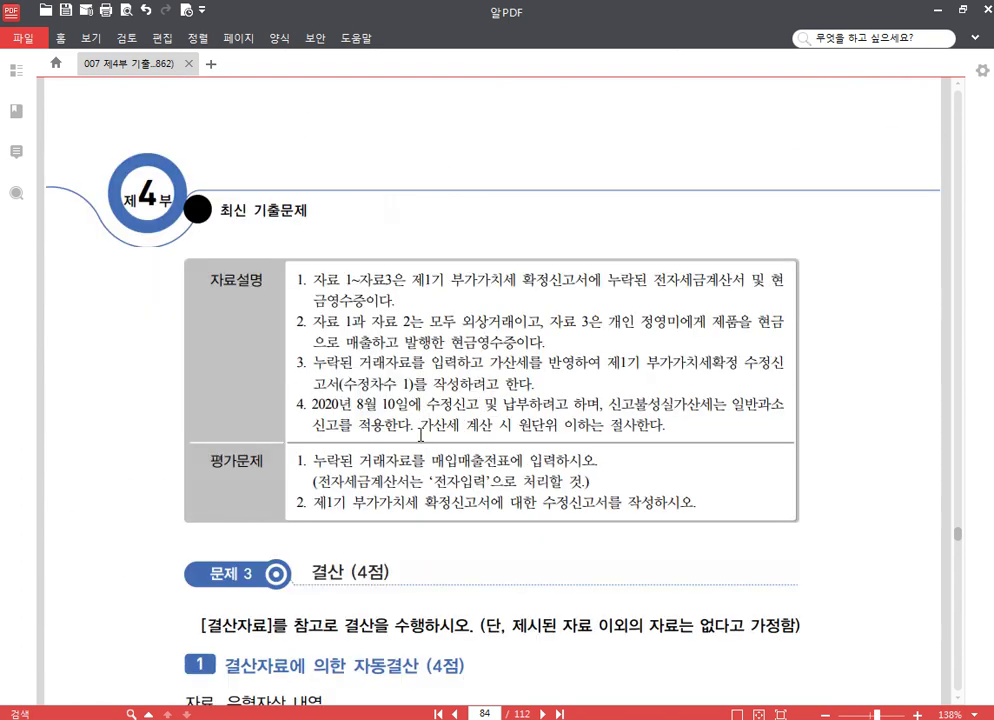
key(alt+Tab)
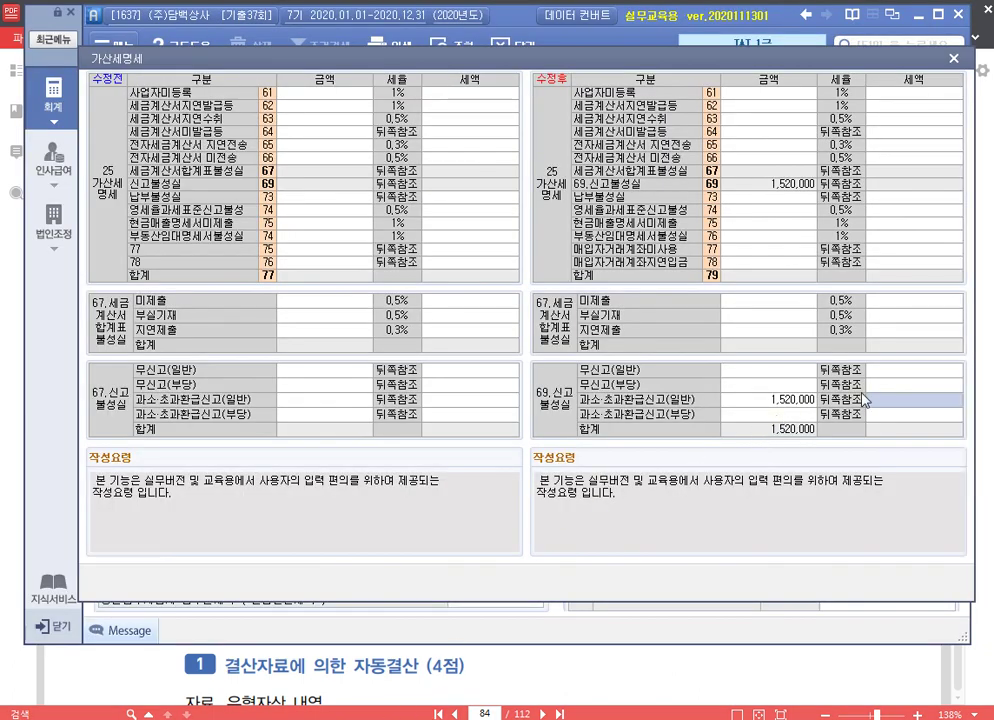
text(15200)
key(Return)
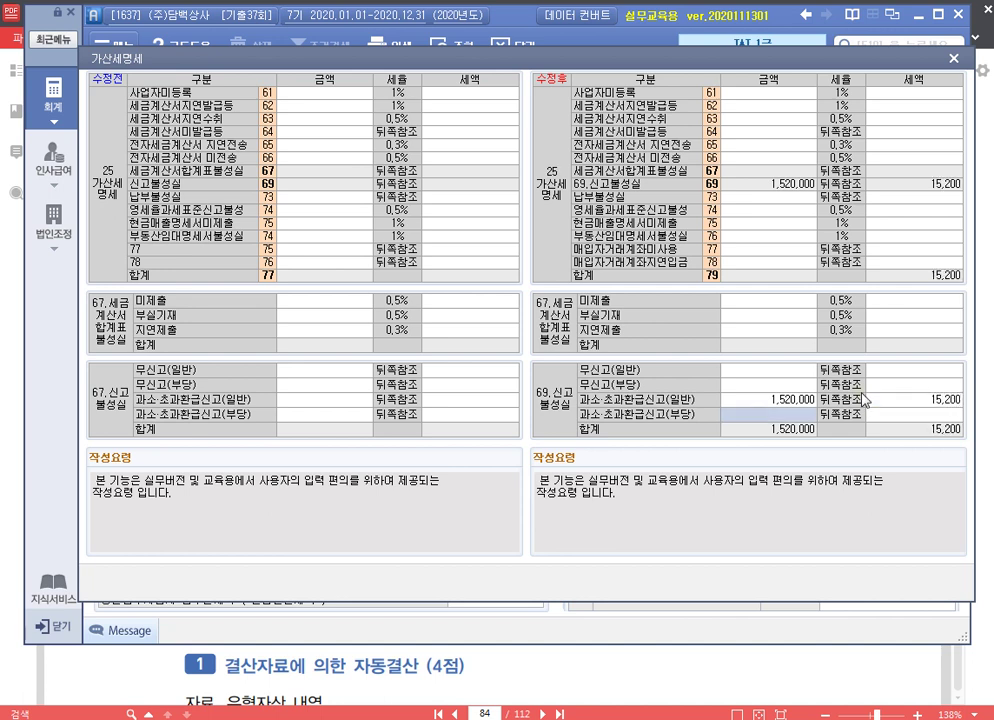
Enter 1,520,000 as the 납부불성실 late-payment penalty base
key(Return)
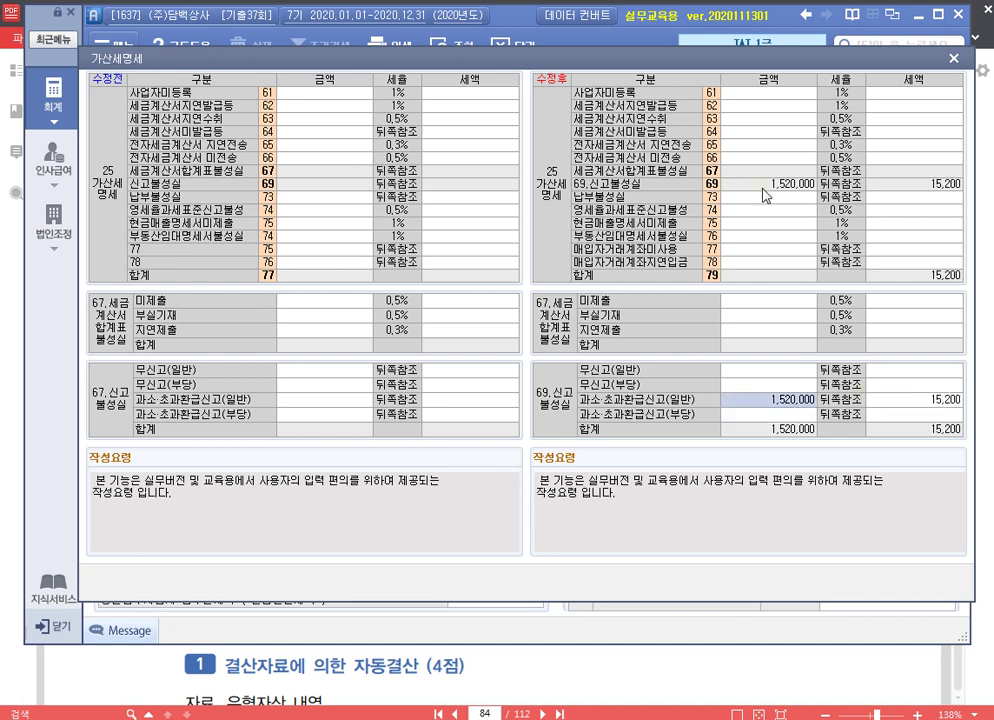
text(1,520,000)
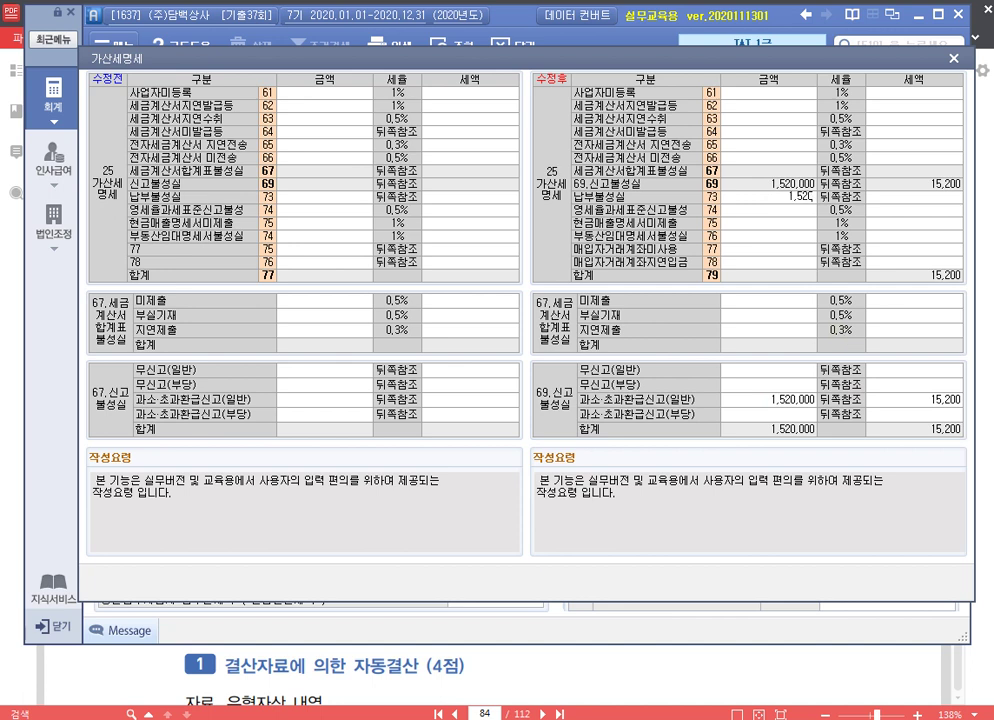
key(Return)
text(2)
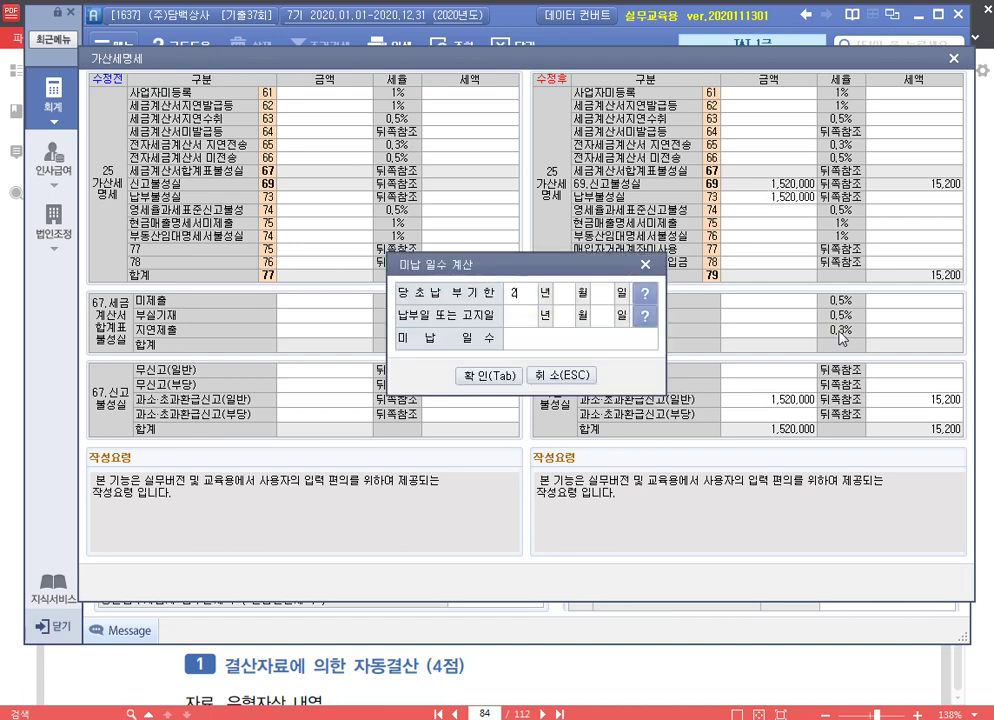
text(02007252020 년 07 월 25 일)
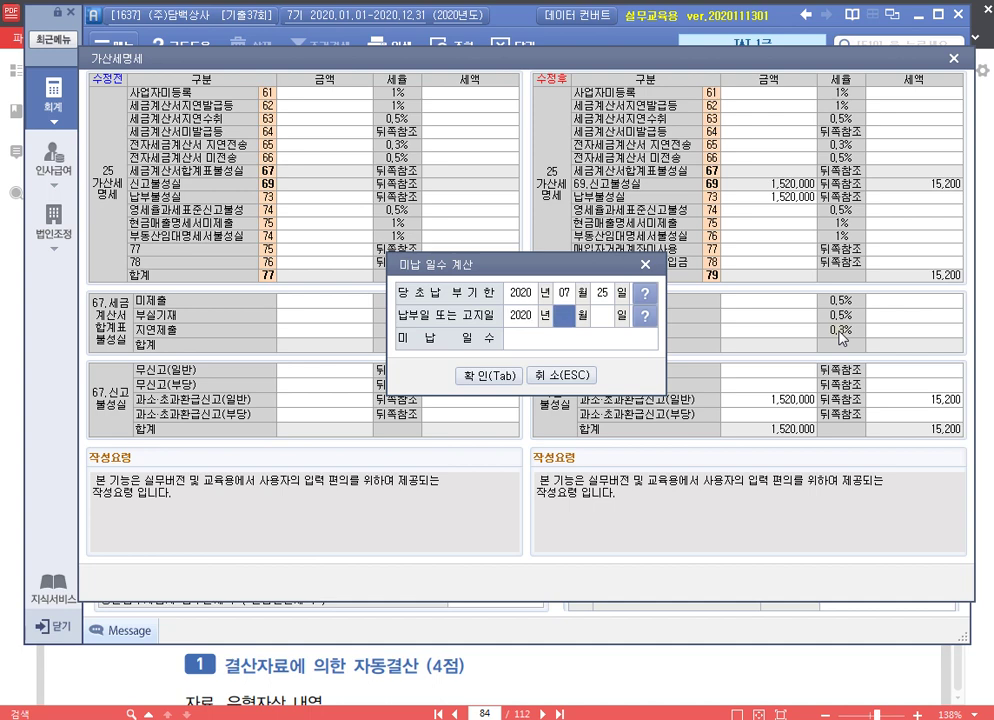
text(08)
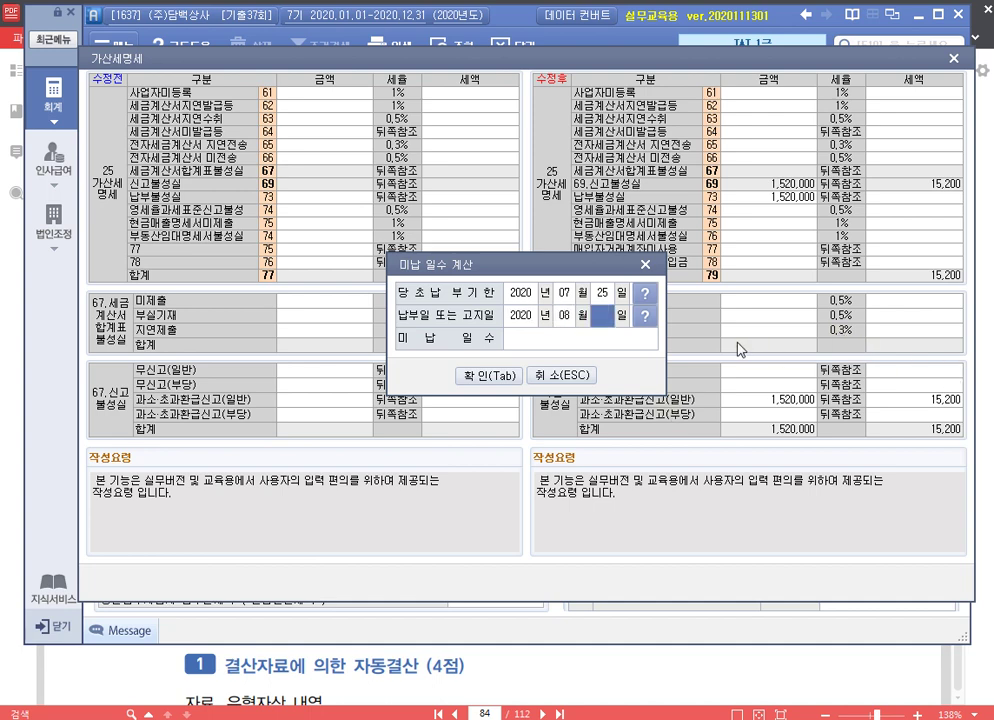
text(10)
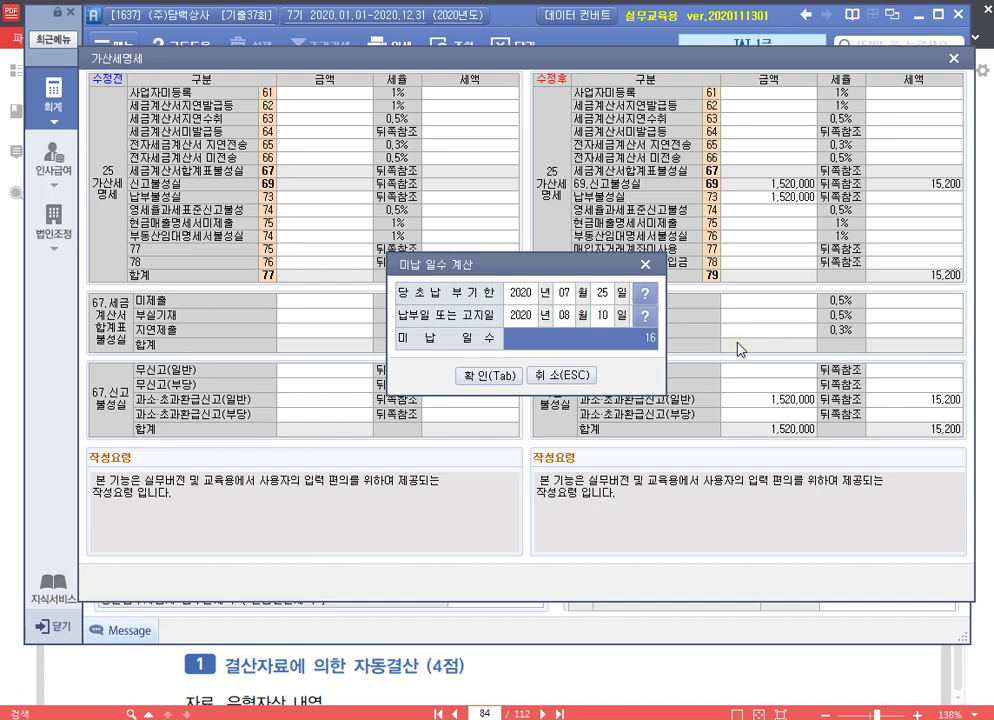
key(alt+Tab)
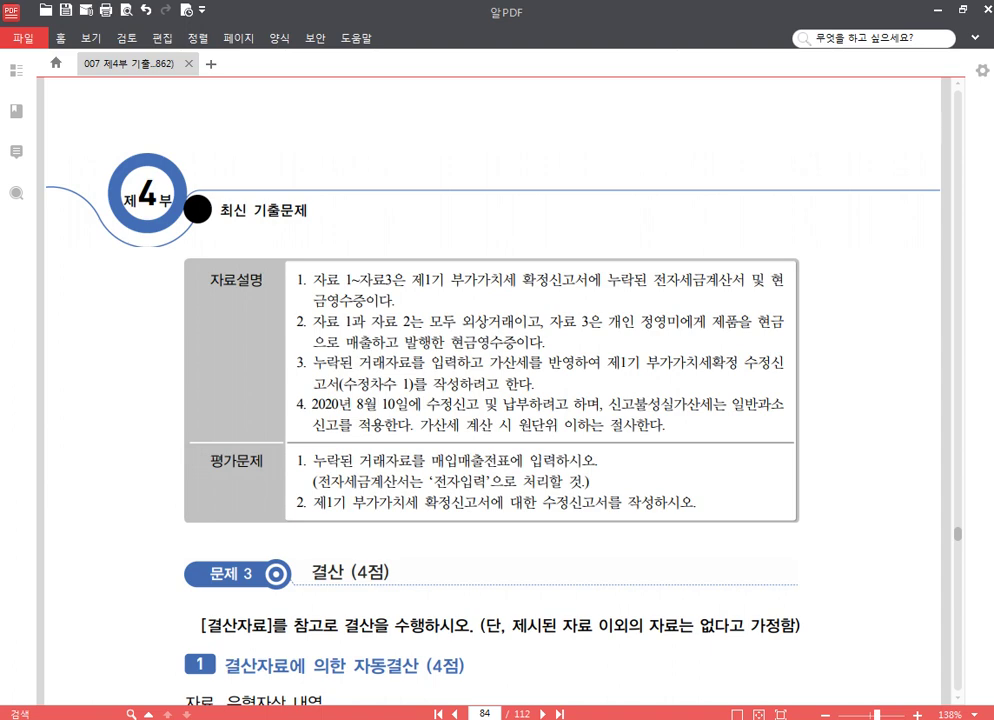
click(936, 12)
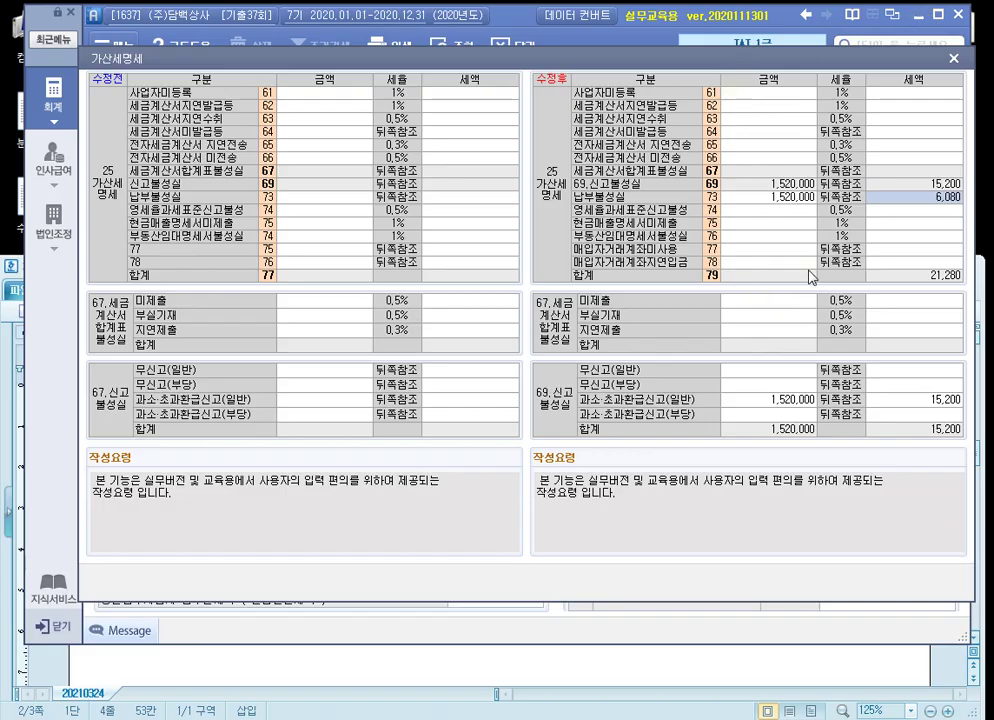
Enter 15,000,000 unissued tax invoices with a 300,000 penalty in row 64, totaling 321,280
key(Return)
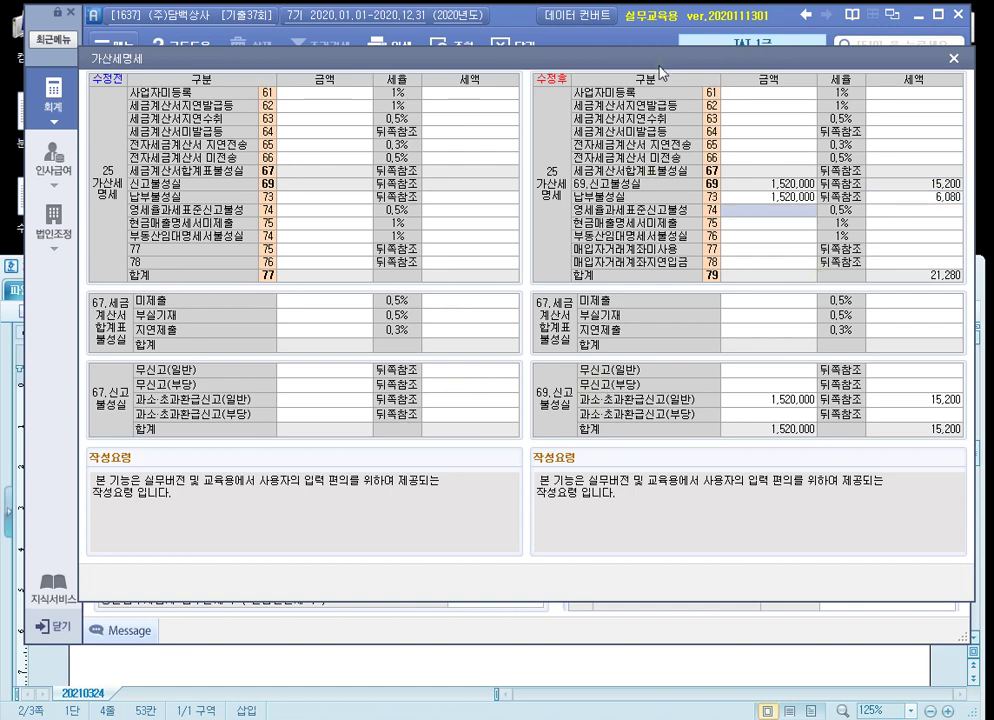
click(778, 133)
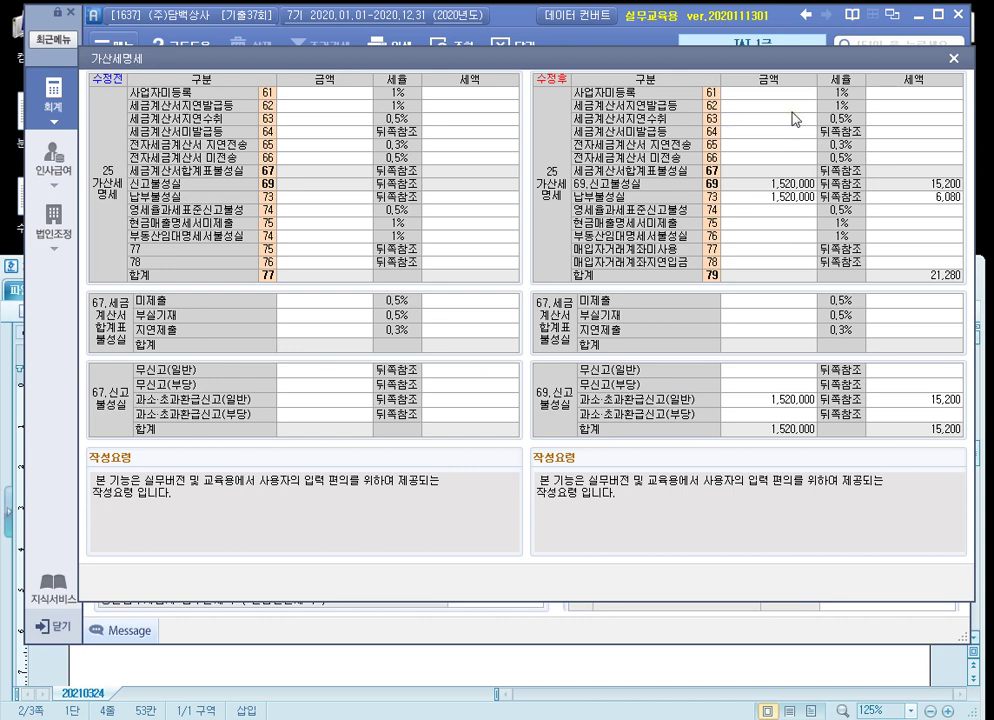
text(15000000)
key(Return)
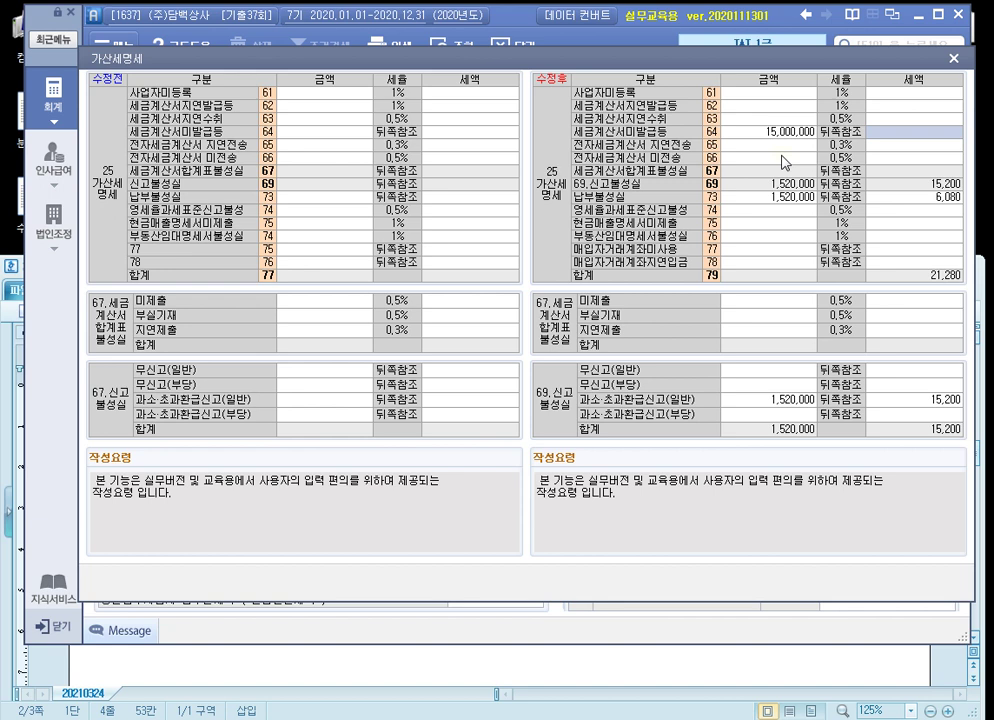
text(3000000)
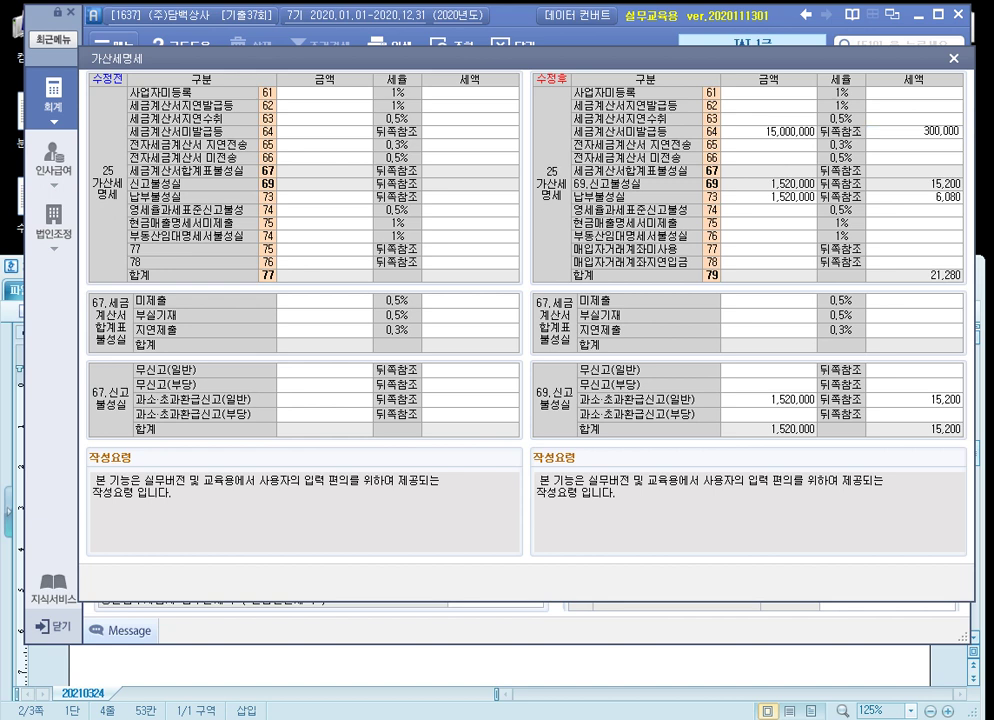
key(Return)
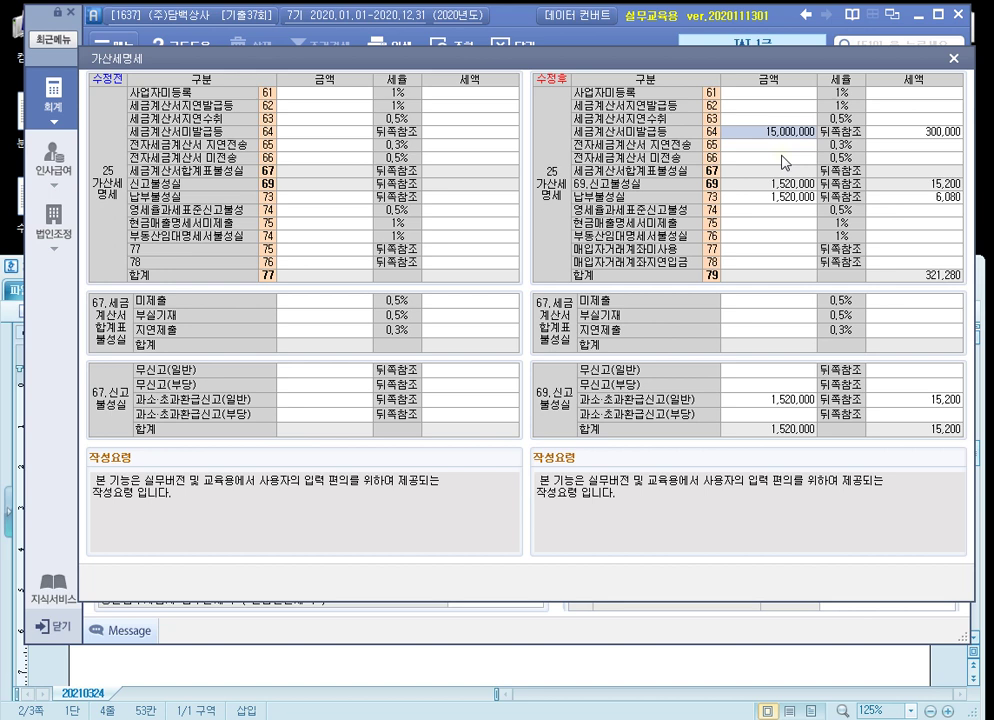
click(921, 134)
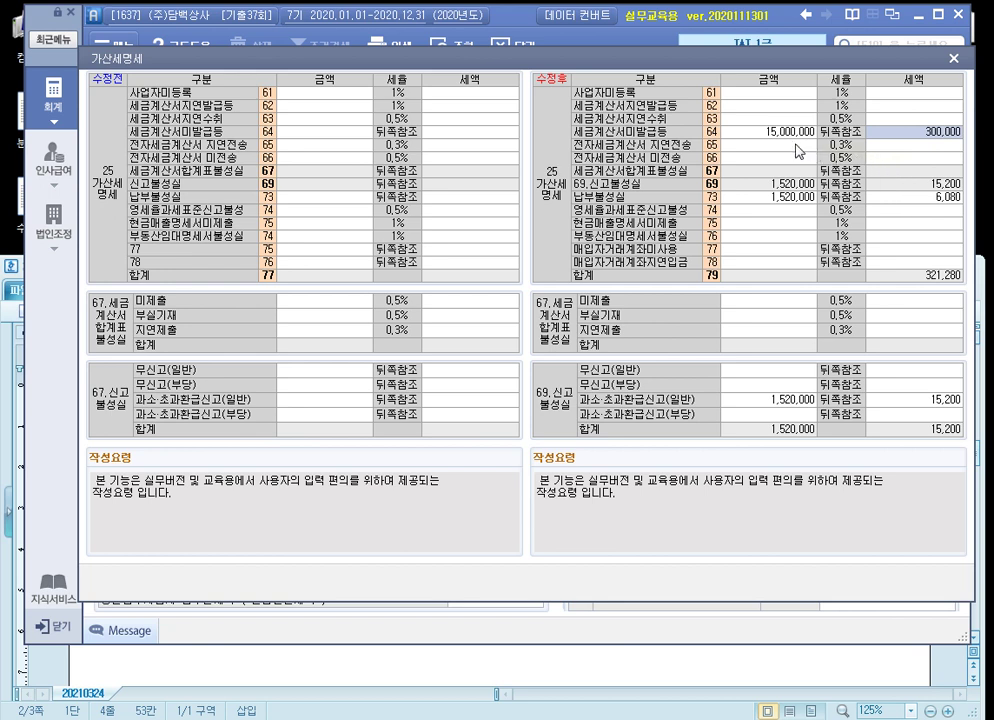
click(758, 107)
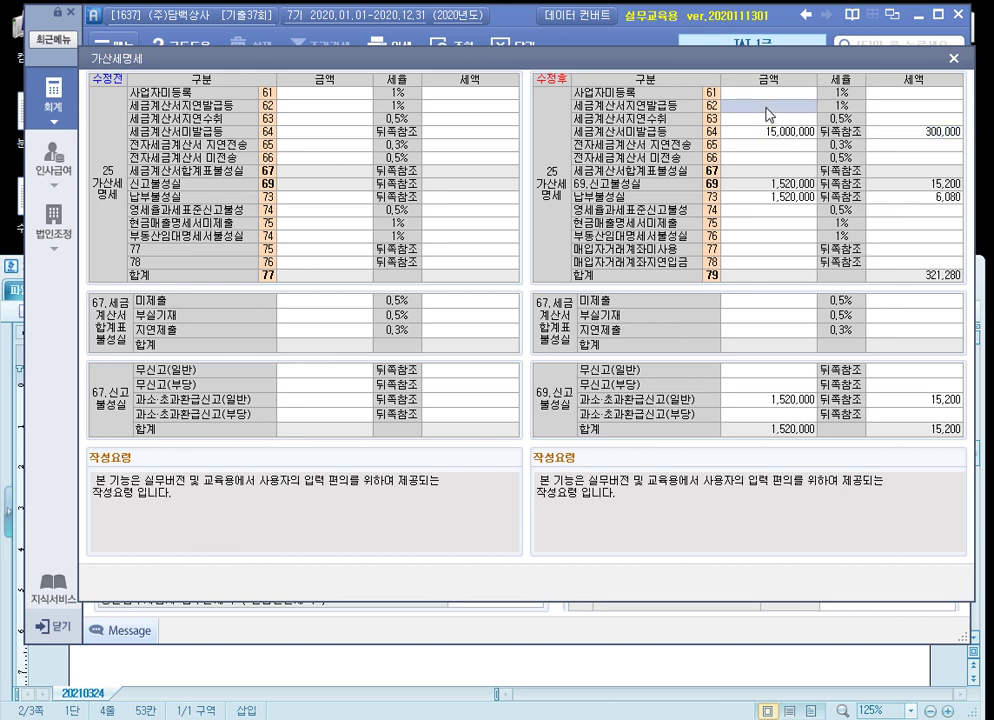
click(766, 131)
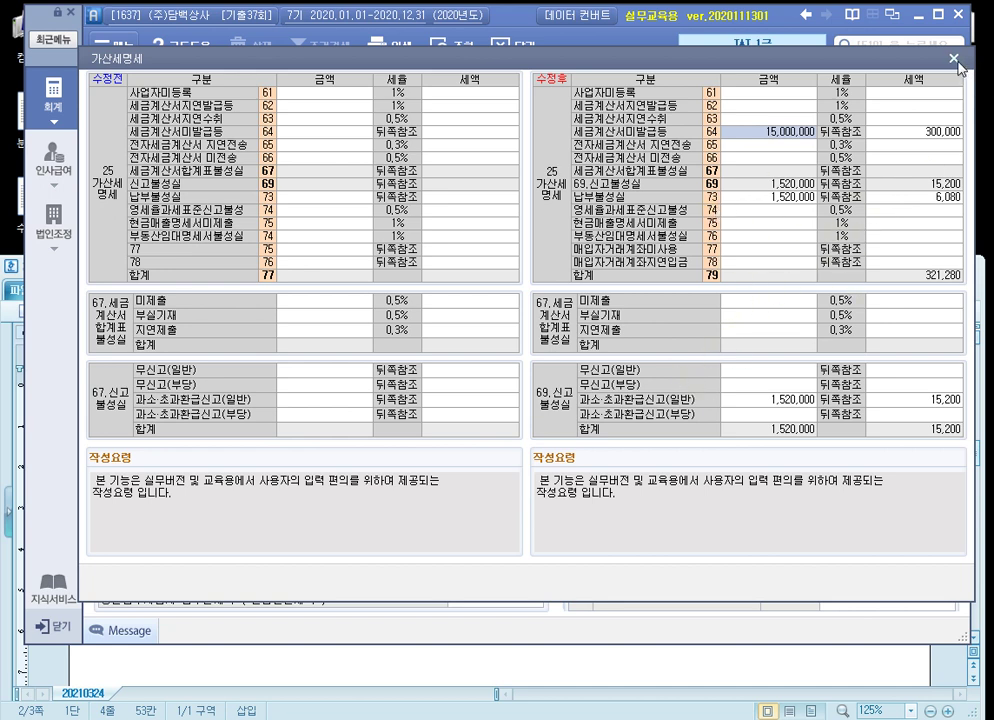
Save the amended VAT return with 321,280 penalties and 9,841,280 payable, then close it
click(953, 58)
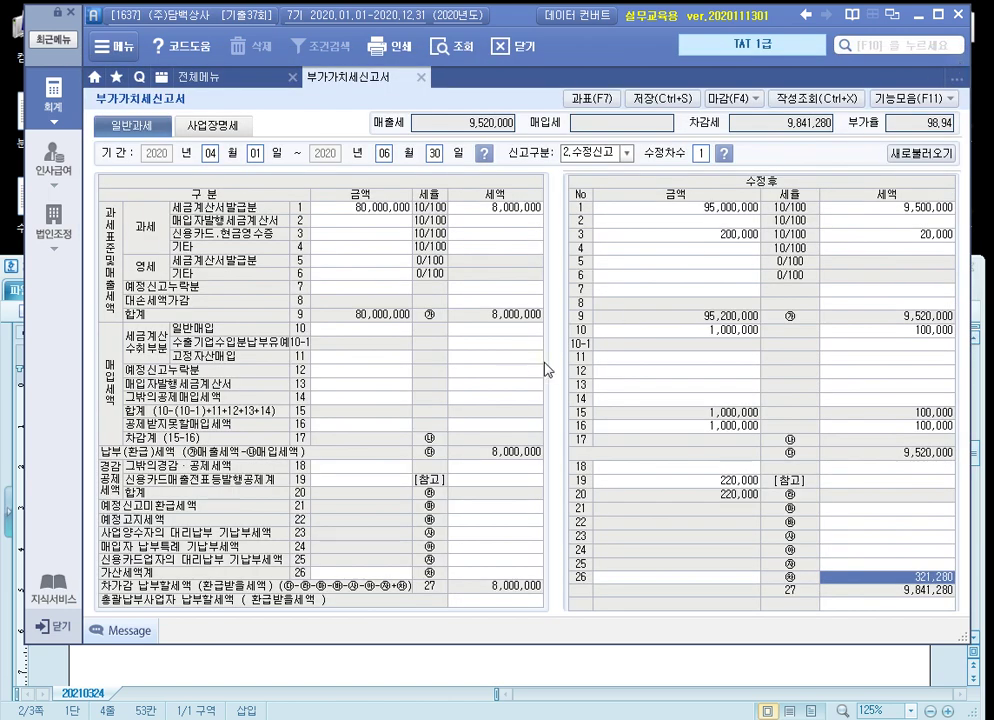
click(660, 98)
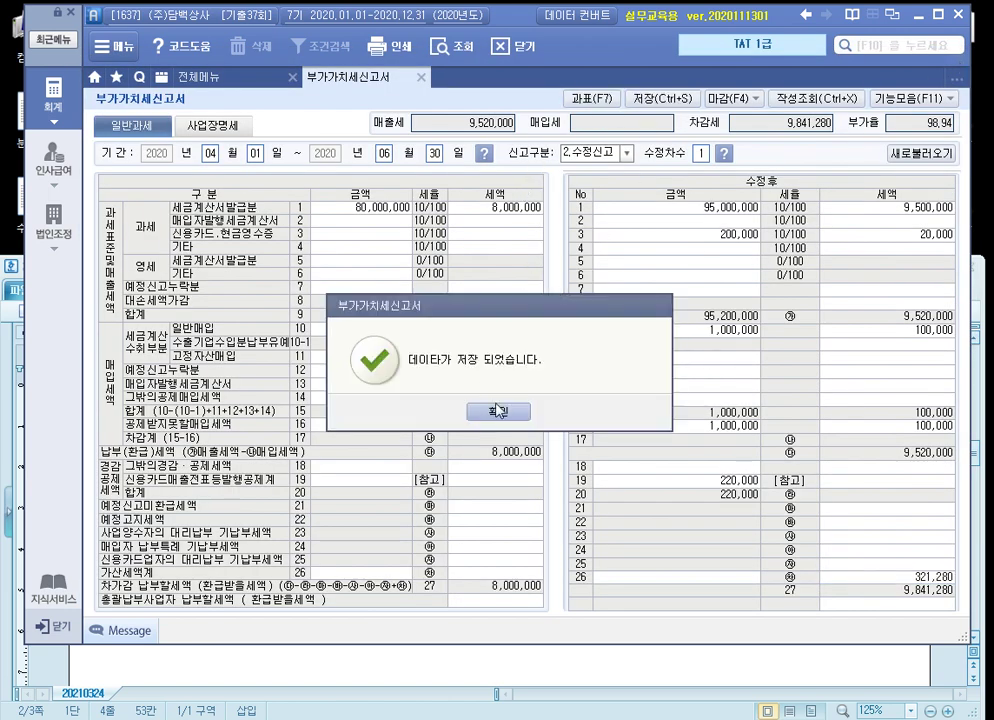
click(501, 412)
click(421, 77)
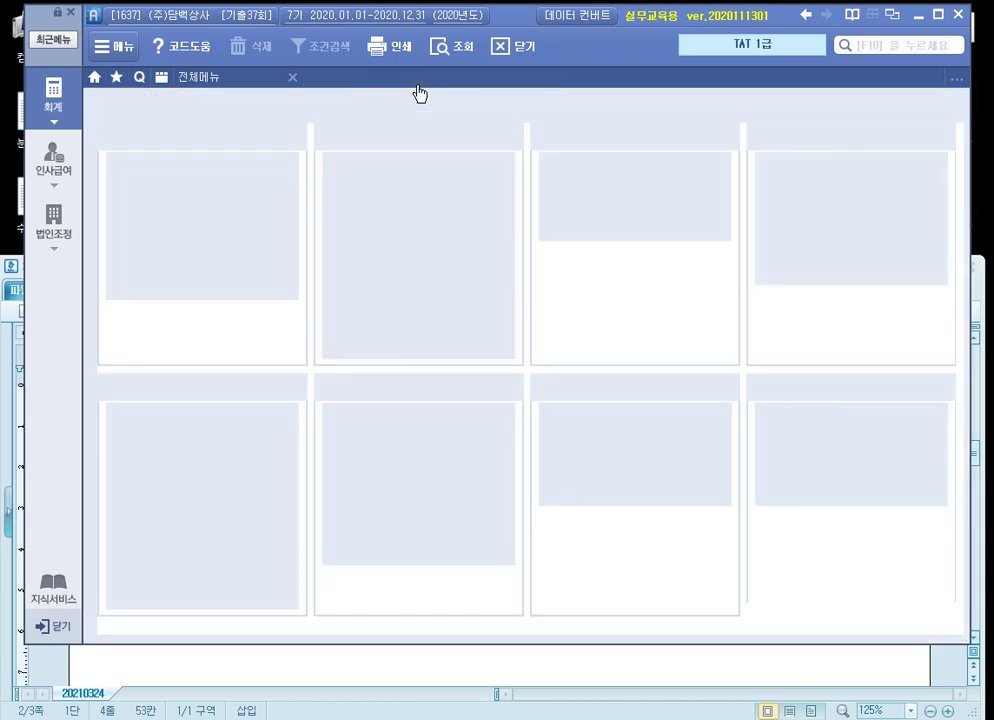
key(alt+Tab)
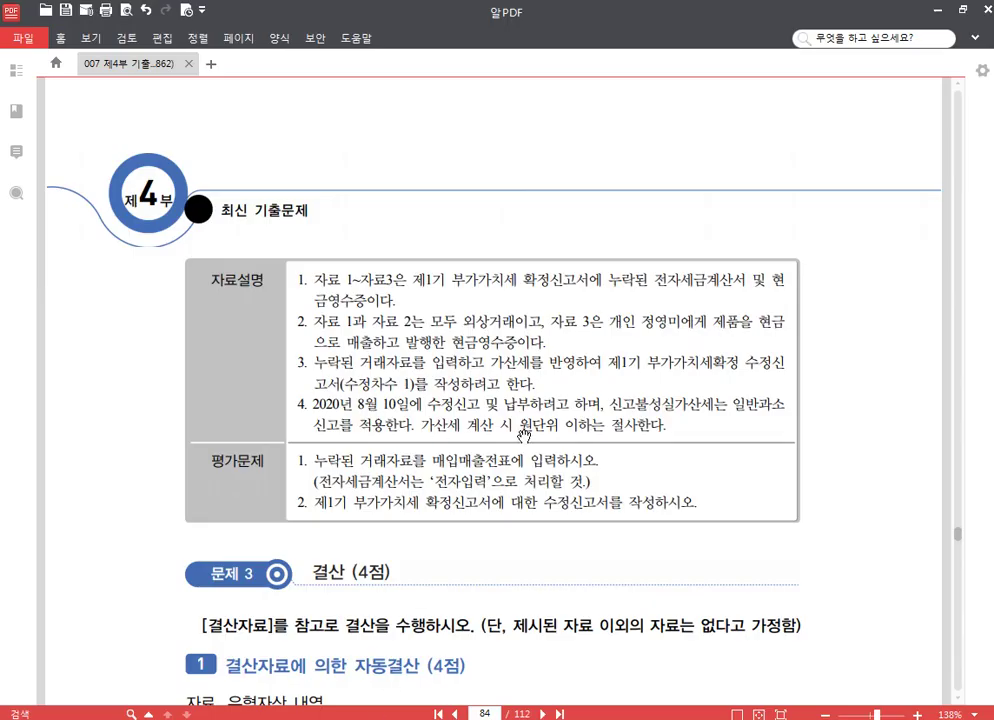
Scroll the PDF to 문제 3 결산 showing the 66,000,000원 제네시스 asset table
scroll(425, 340, down, 4)
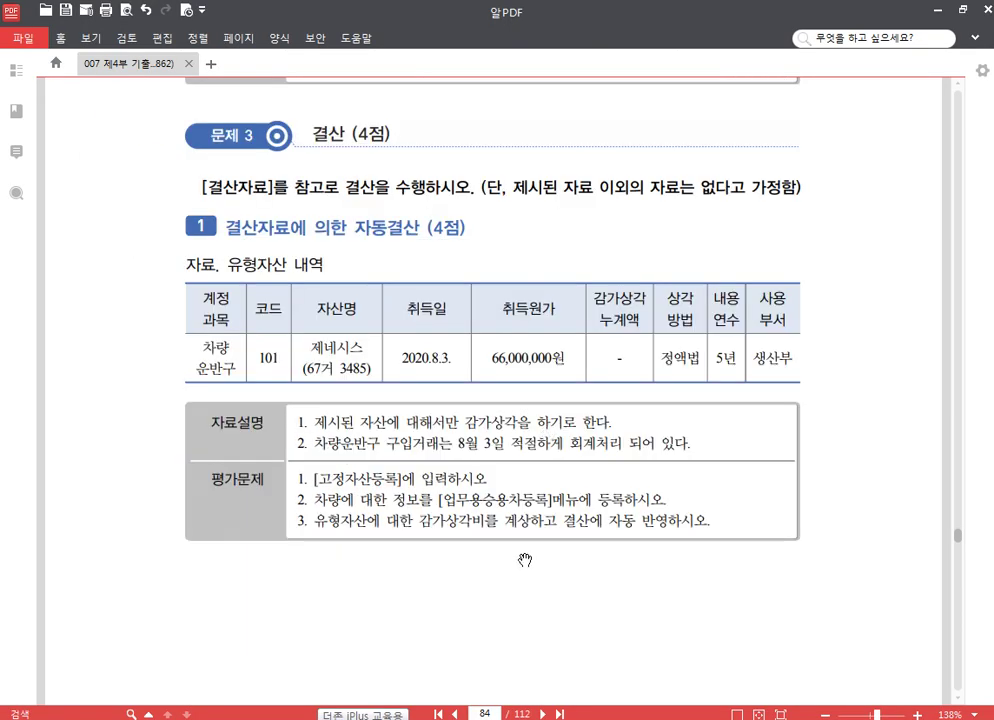
scroll(519, 558, down, 1)
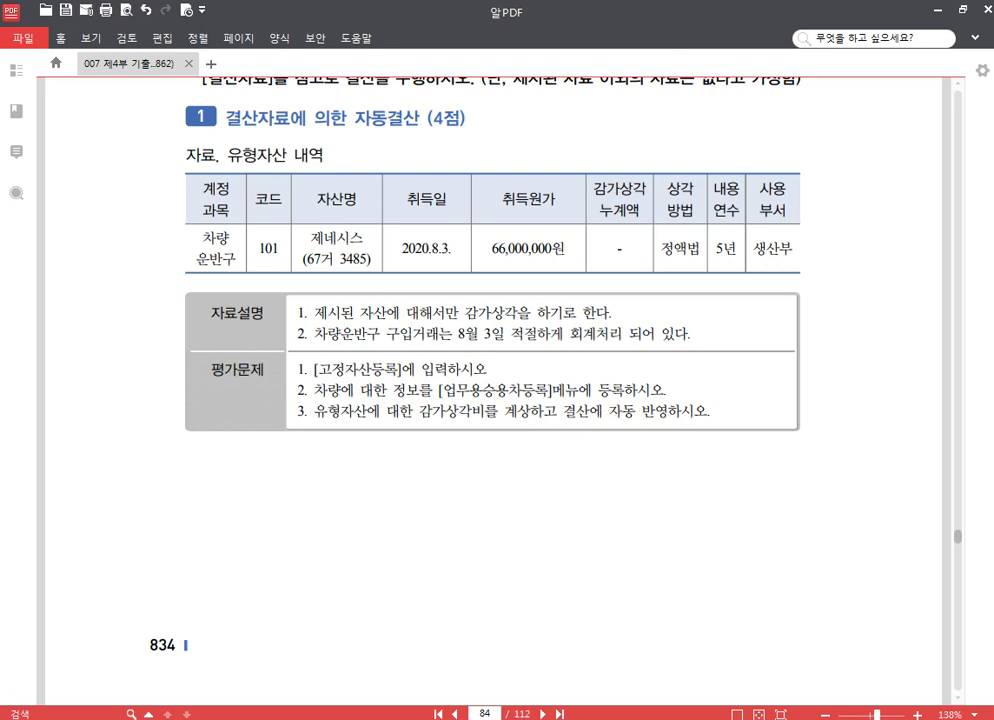
Check the 08-03 제네시스 voucher's 차량운반구 66,000,000 line, then open 고정자산등록
key(alt+Tab)
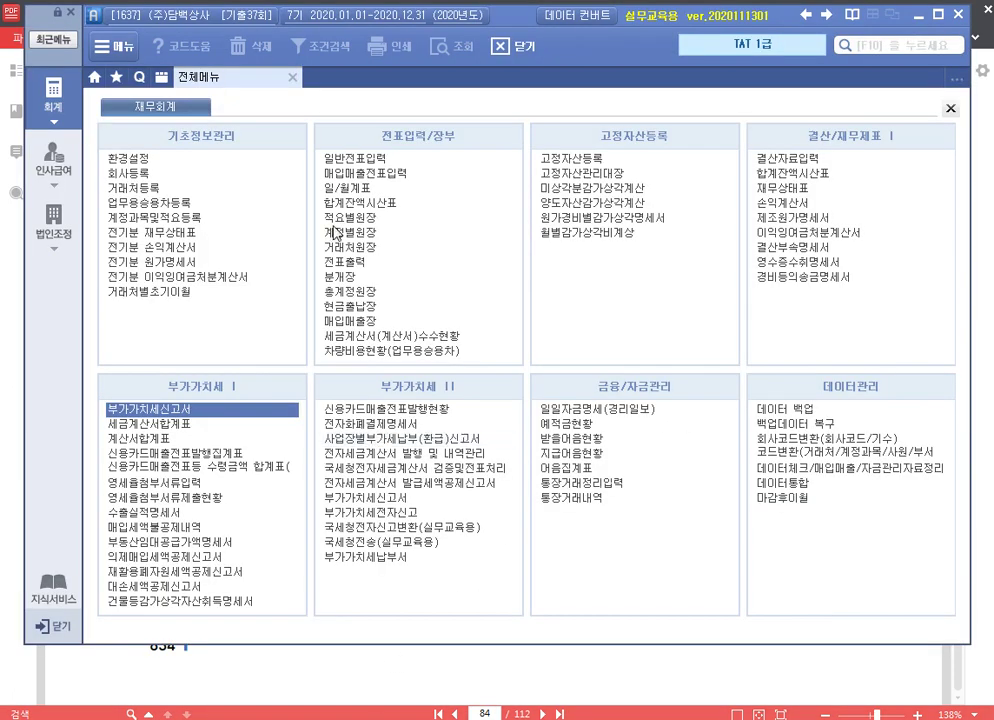
click(389, 176)
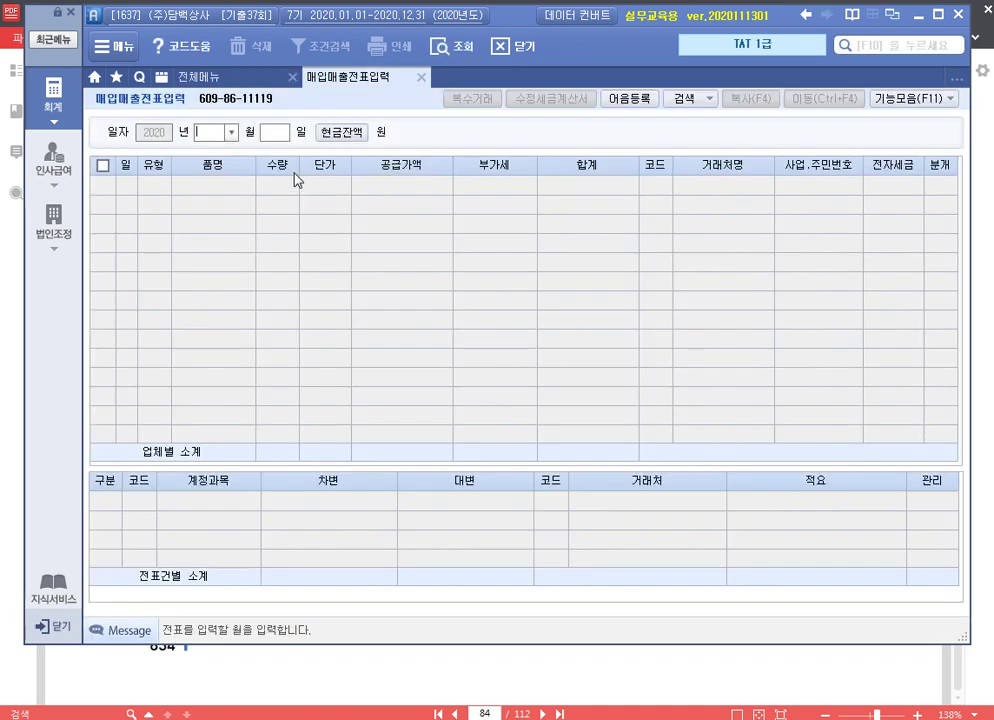
text(08)
key(Return)
text(03)
key(Return)
click(403, 184)
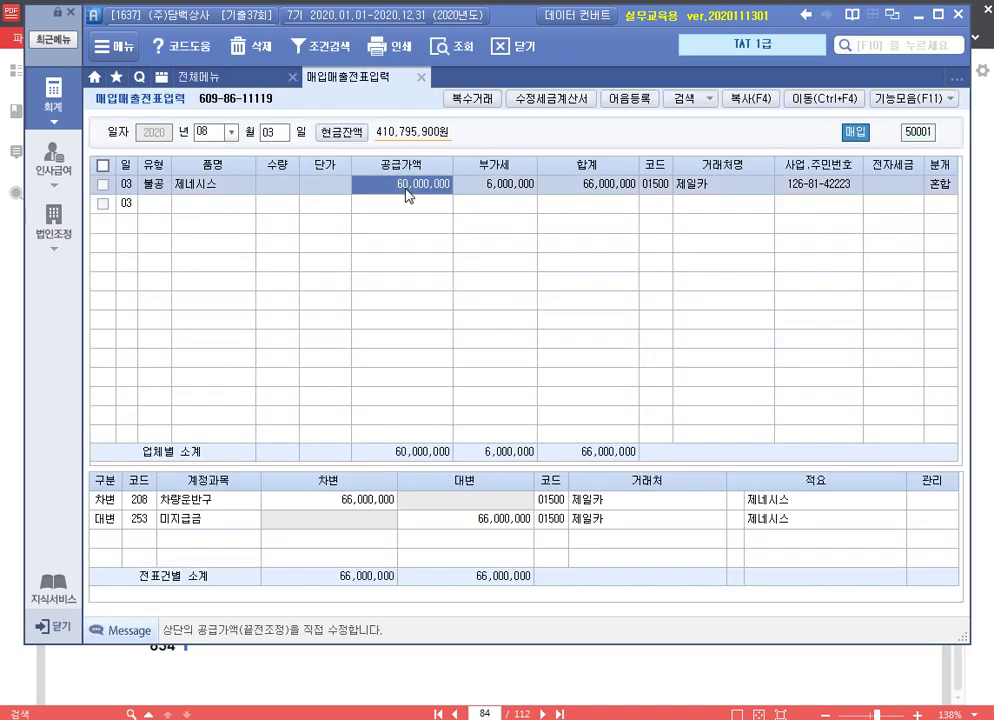
click(366, 508)
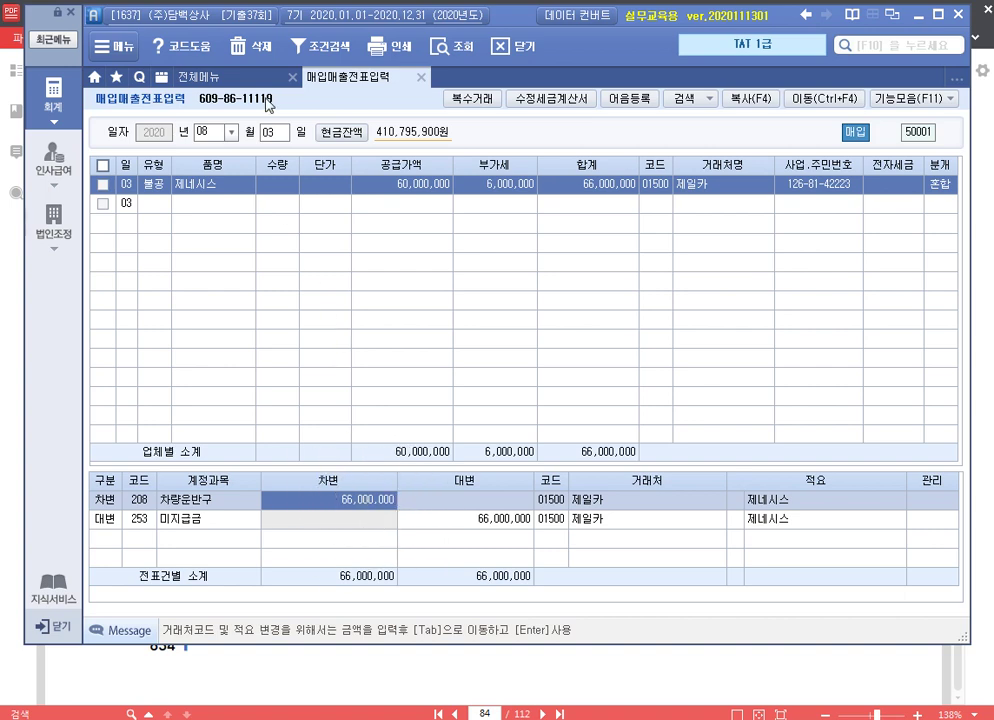
click(197, 76)
click(648, 159)
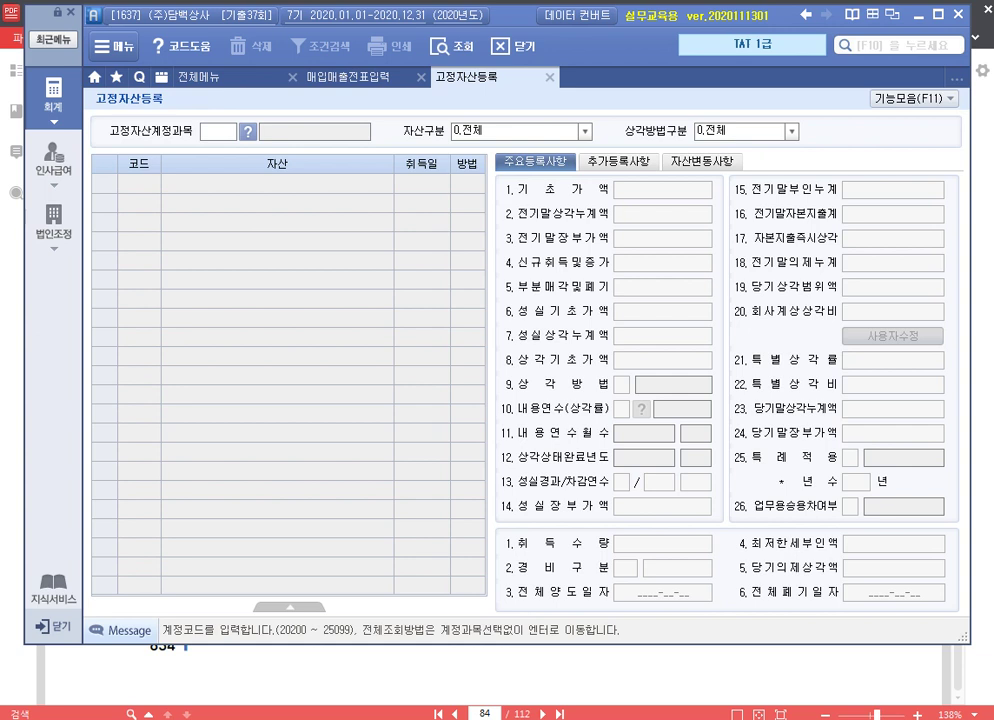
Register asset 000101 제네시스 under account 208, acquired 2020-08-03 for 66,000,000
click(216, 131)
text(208)
key(Return)
key(Return)
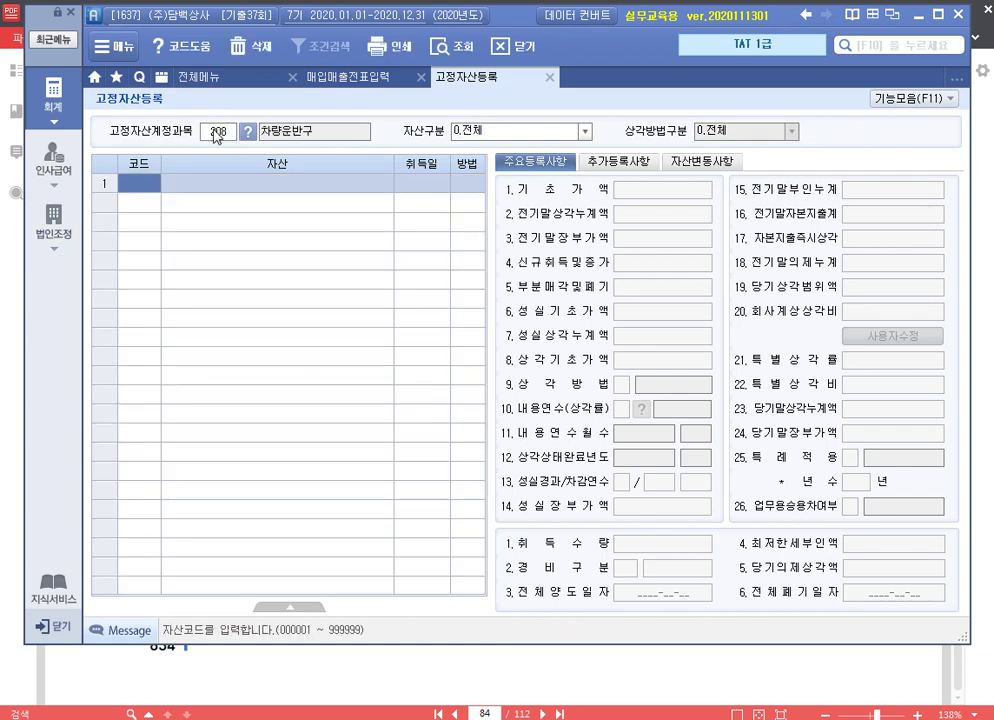
text(101)
key(Return)
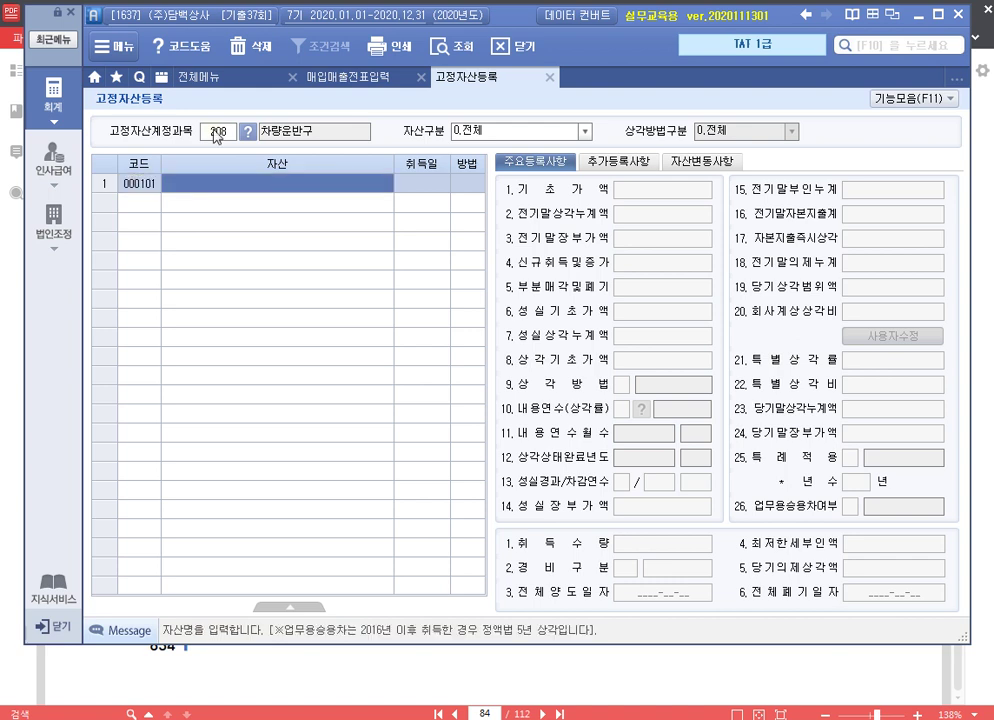
text(제네시스)
key(Return)
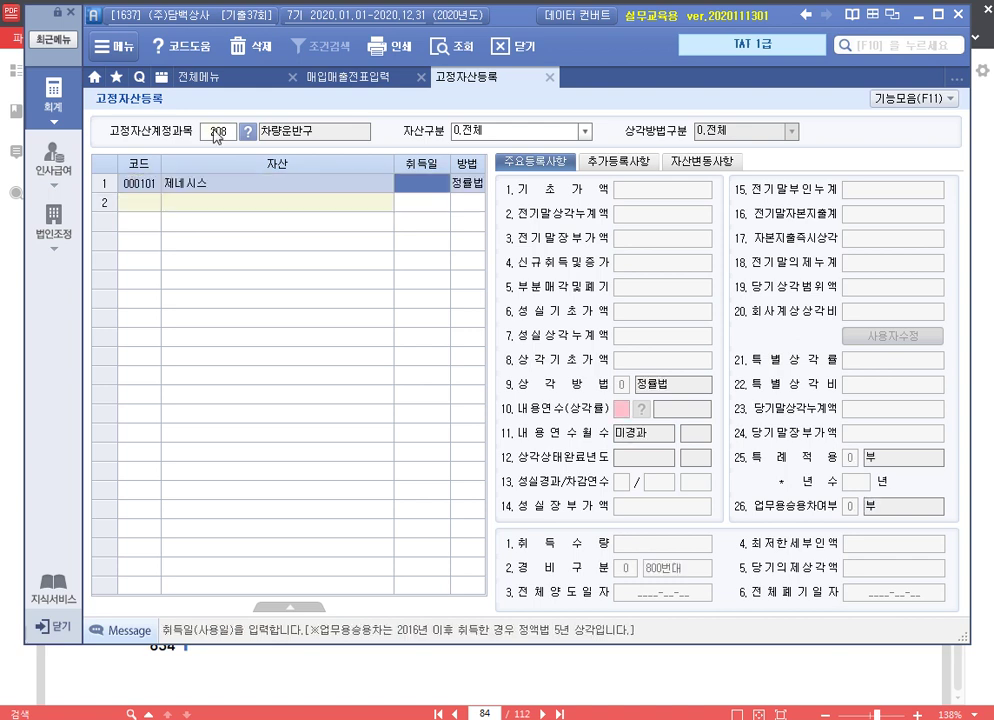
text(2020-08-1)
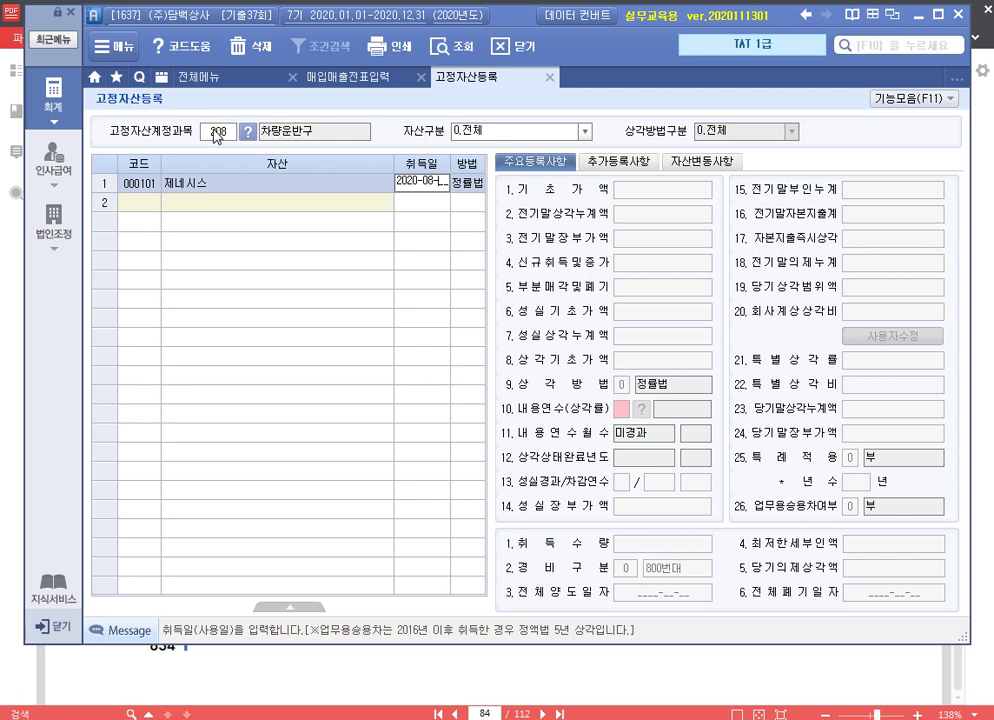
key(Return)
key(Return)
key(Return)
key(Return)
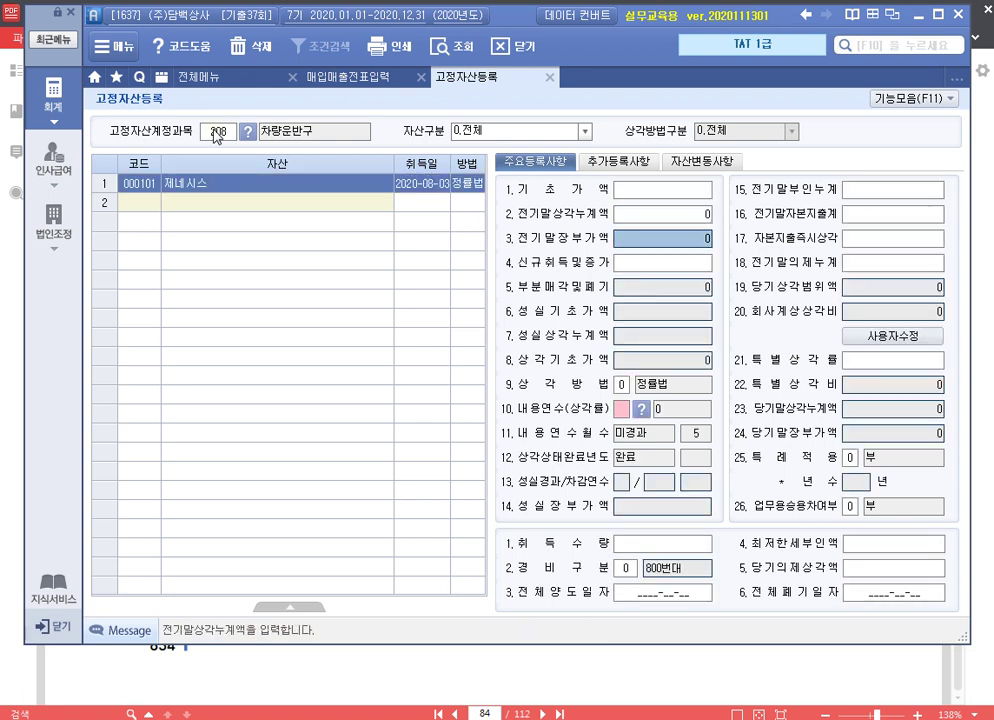
text(66000000)
key(Return)
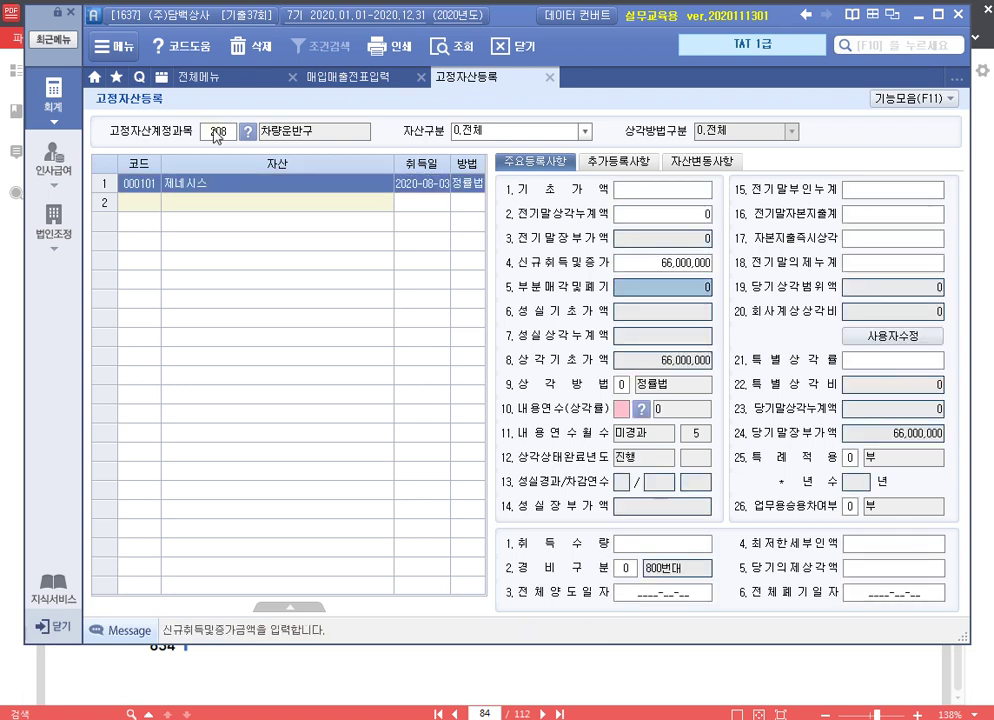
Mark it as a business passenger car with 500번대 expenses, yielding 5,500,000 depreciation
click(857, 508)
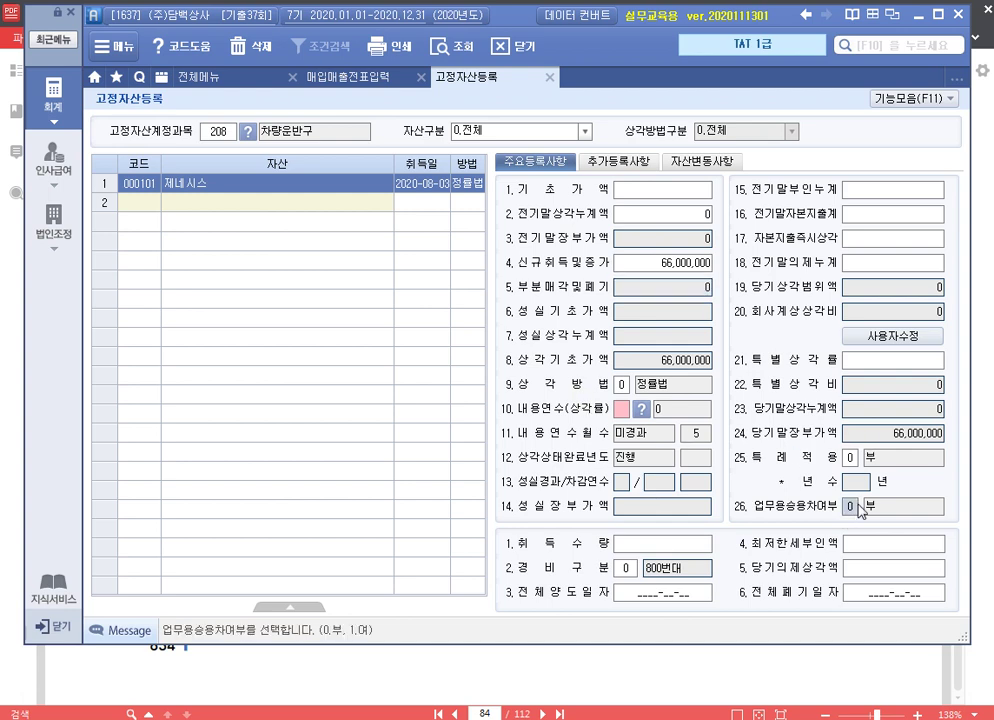
text(1)
key(Return)
click(624, 567)
text(1)
key(Return)
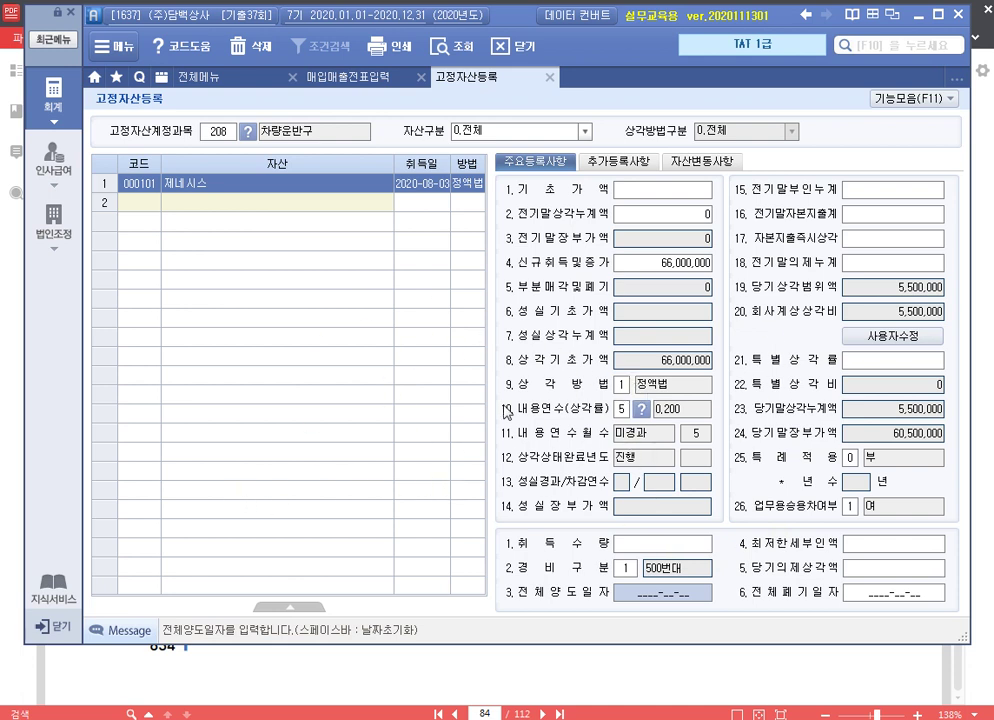
click(547, 77)
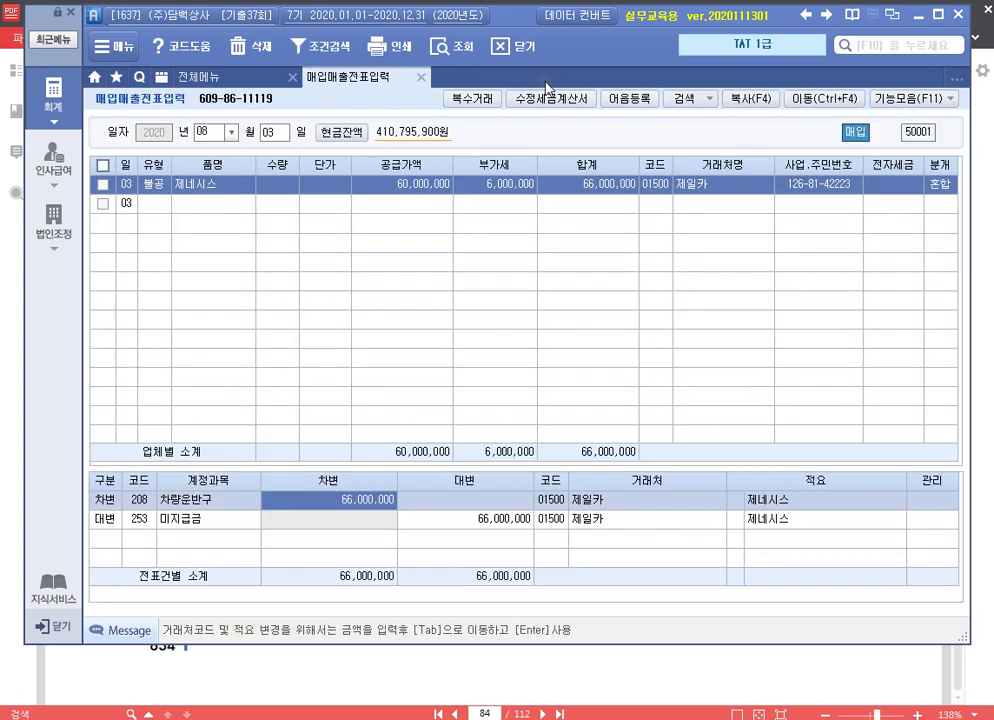
click(420, 78)
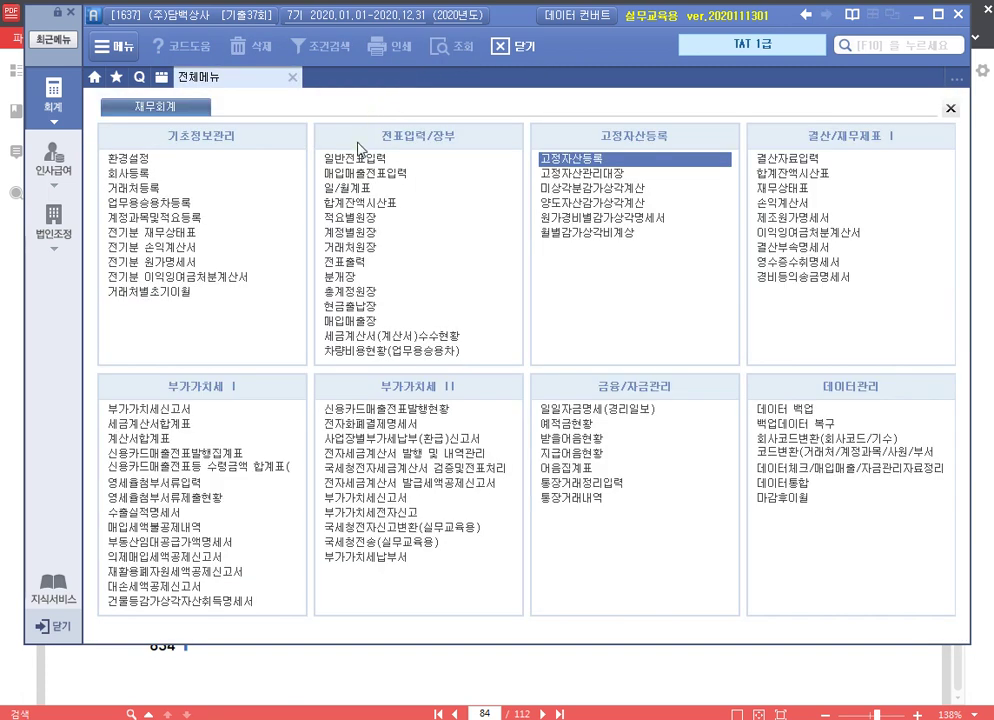
click(185, 204)
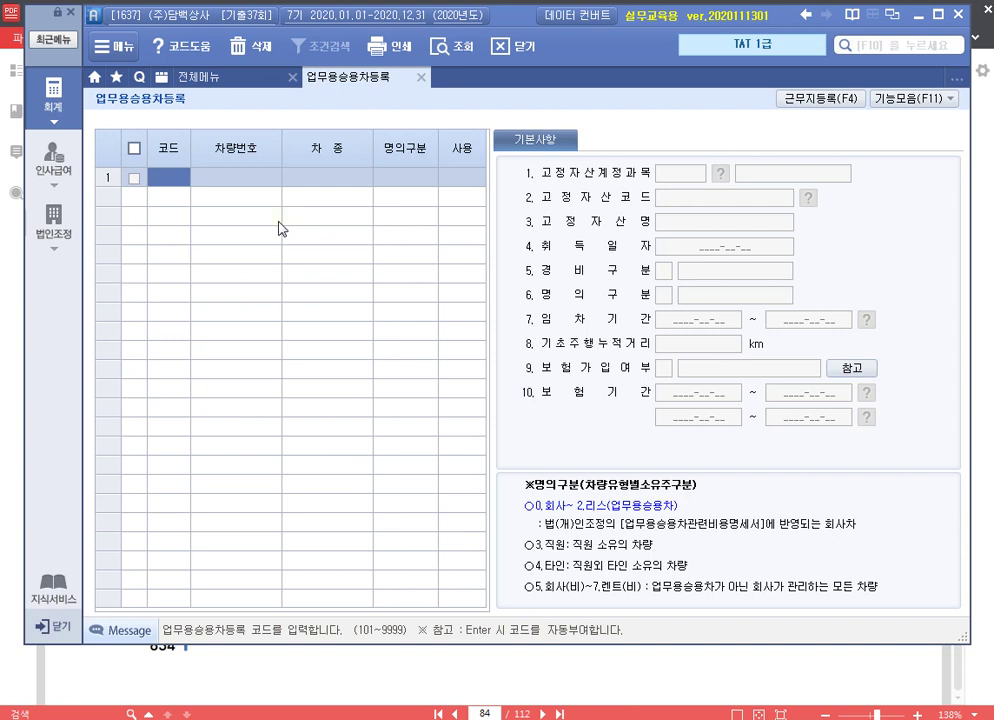
text(101)
key(Return)
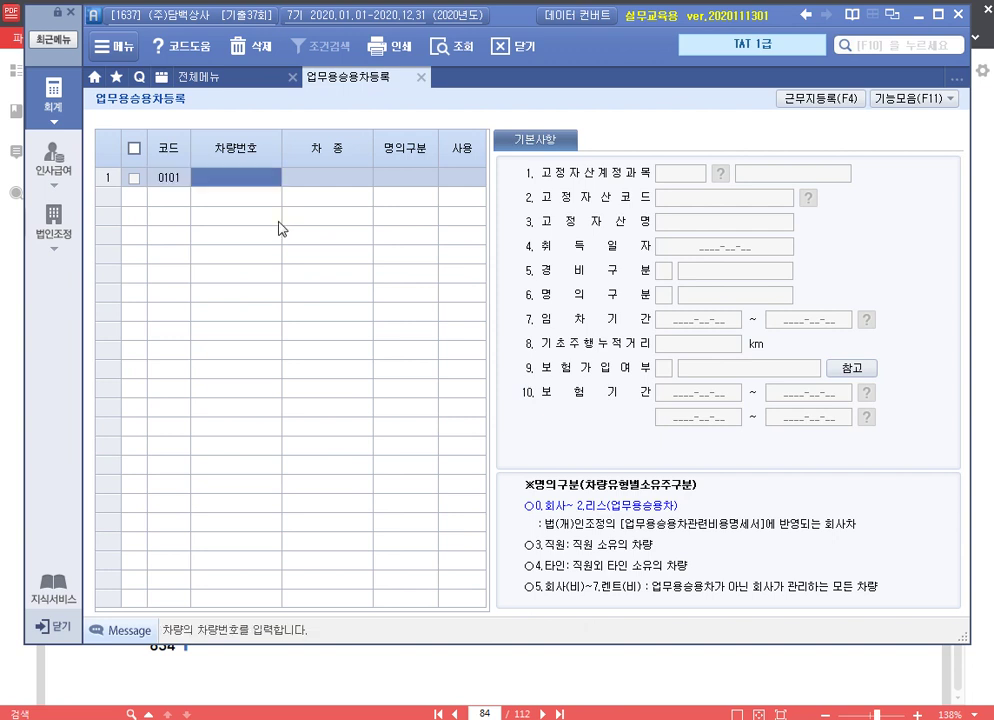
text(6)
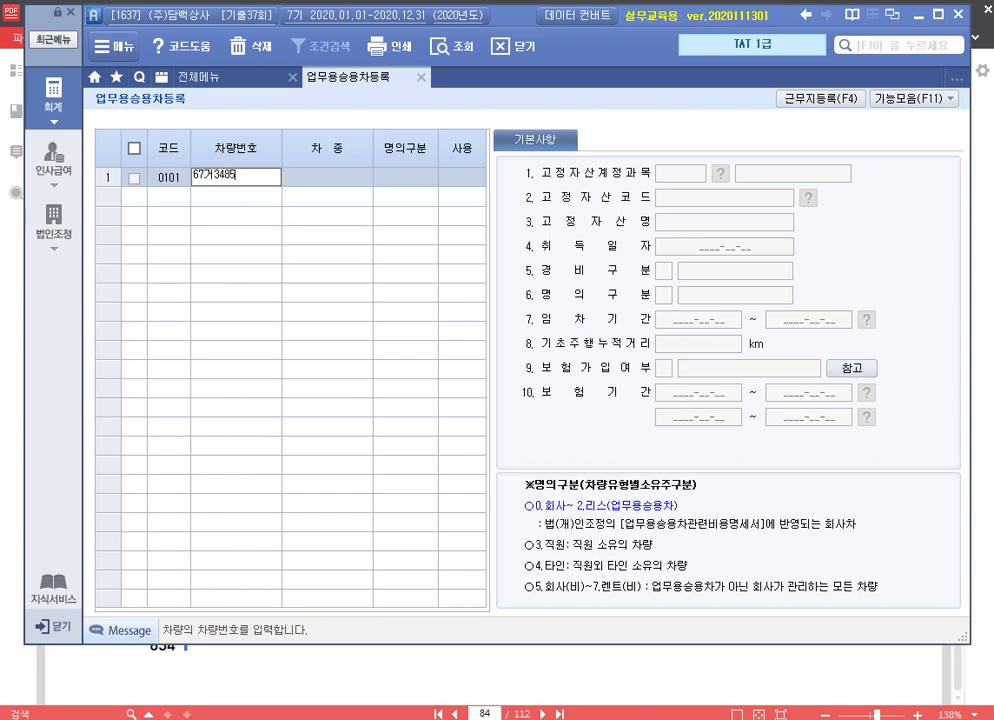
text(7거3485)
key(Return)
Set model 제네시스 as a company car linked to fixed asset 000101
text(제네시스)
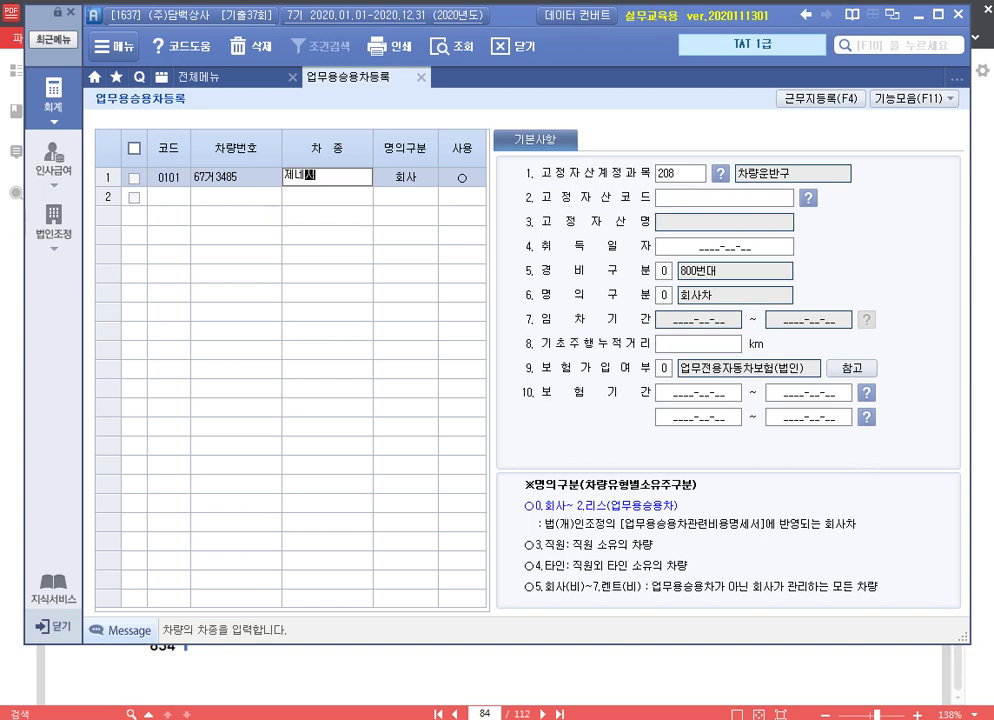
key(Return)
key(Return)
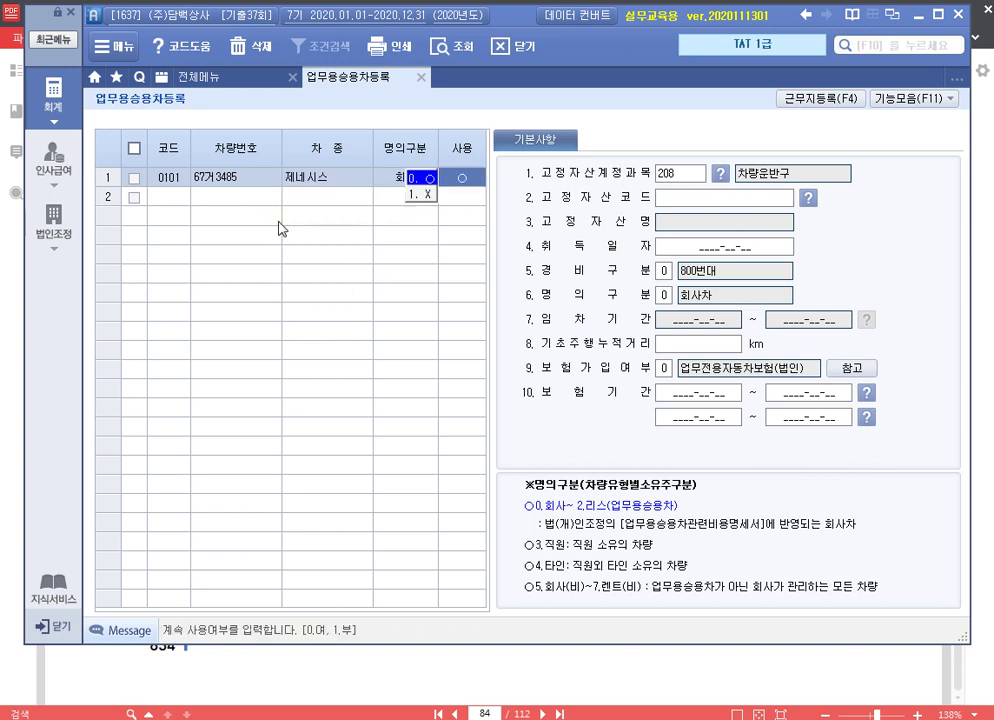
key(Return)
key(F2)
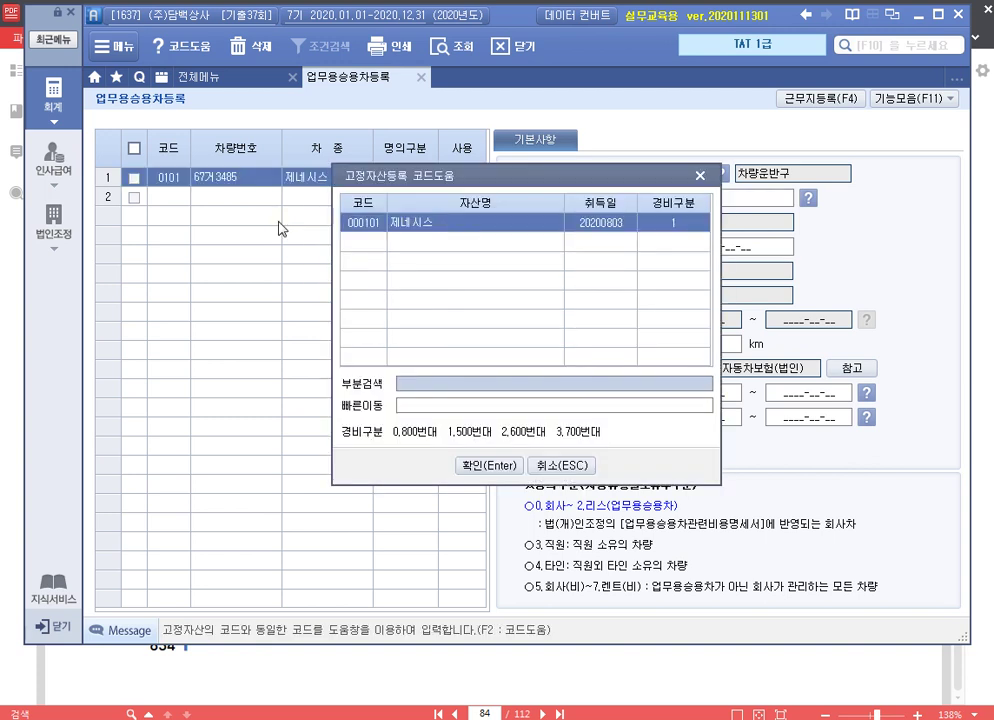
key(Return)
key(Return)
key(Return)
key(Return)
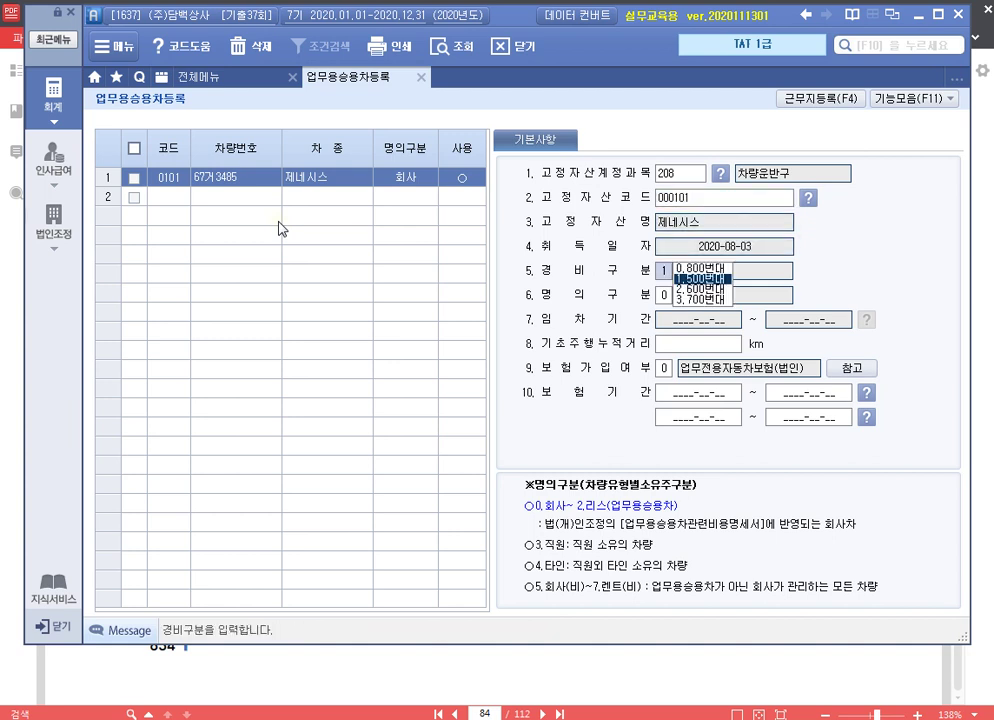
key(Return)
key(Return)
key(Return)
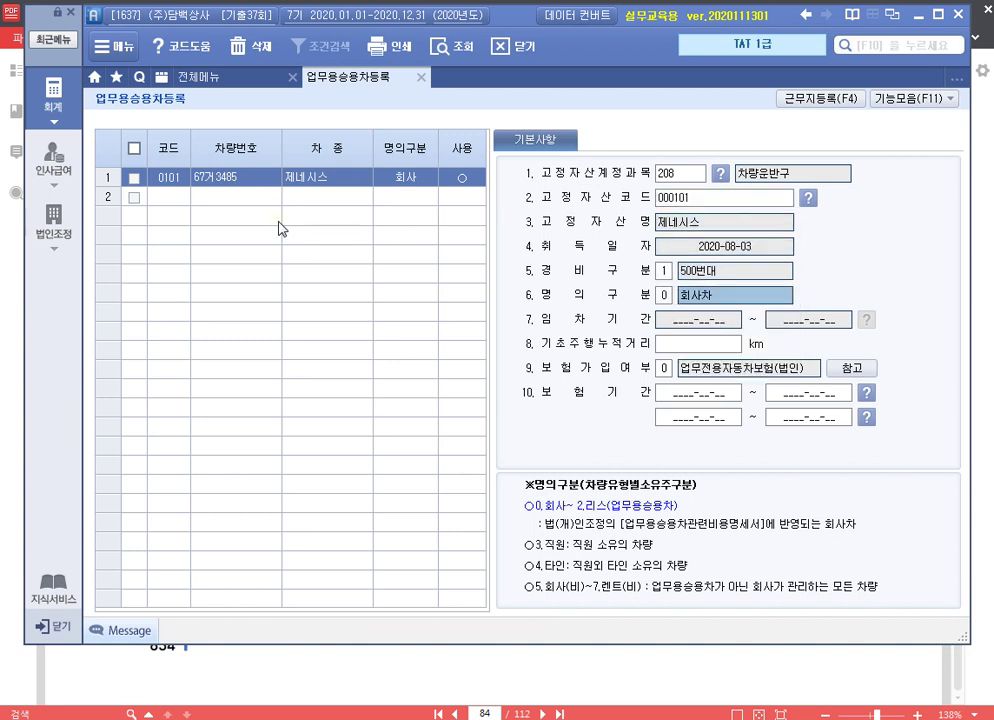
click(421, 77)
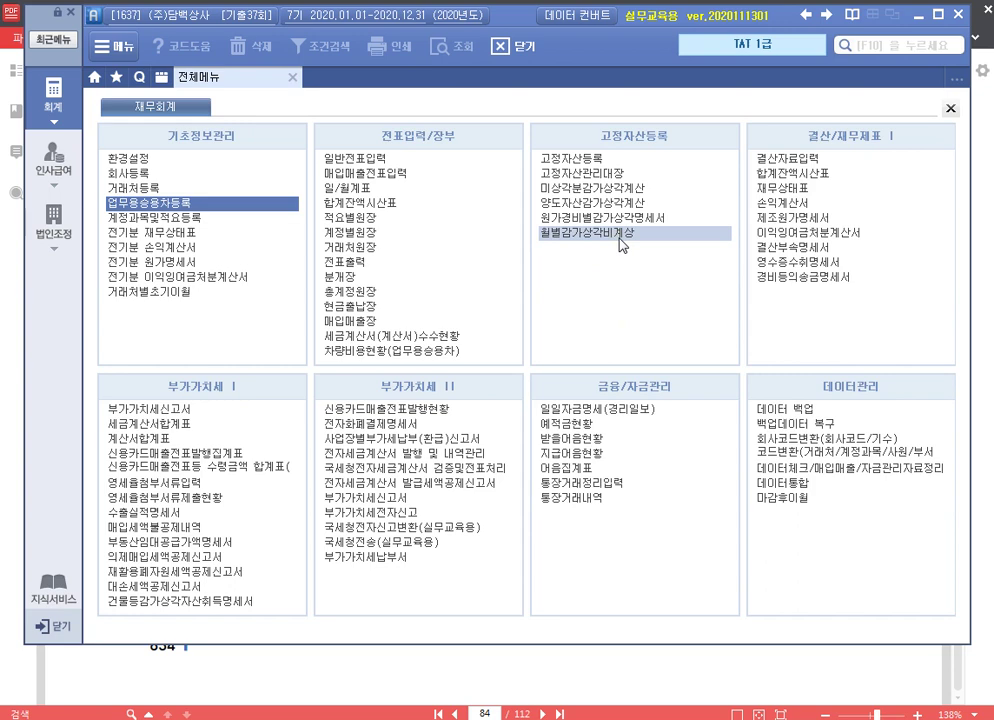
Compute December depreciation of 5,500,000 for 제네시스 in 월별감가상각비계상 and save it
click(620, 233)
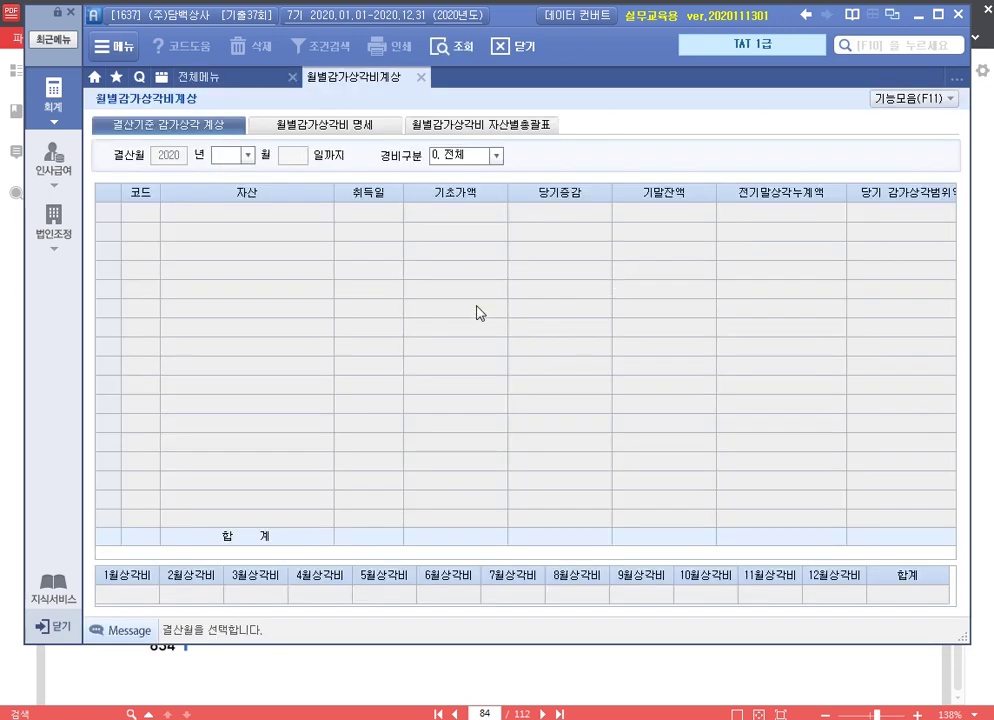
text(12)
key(Return)
key(Return)
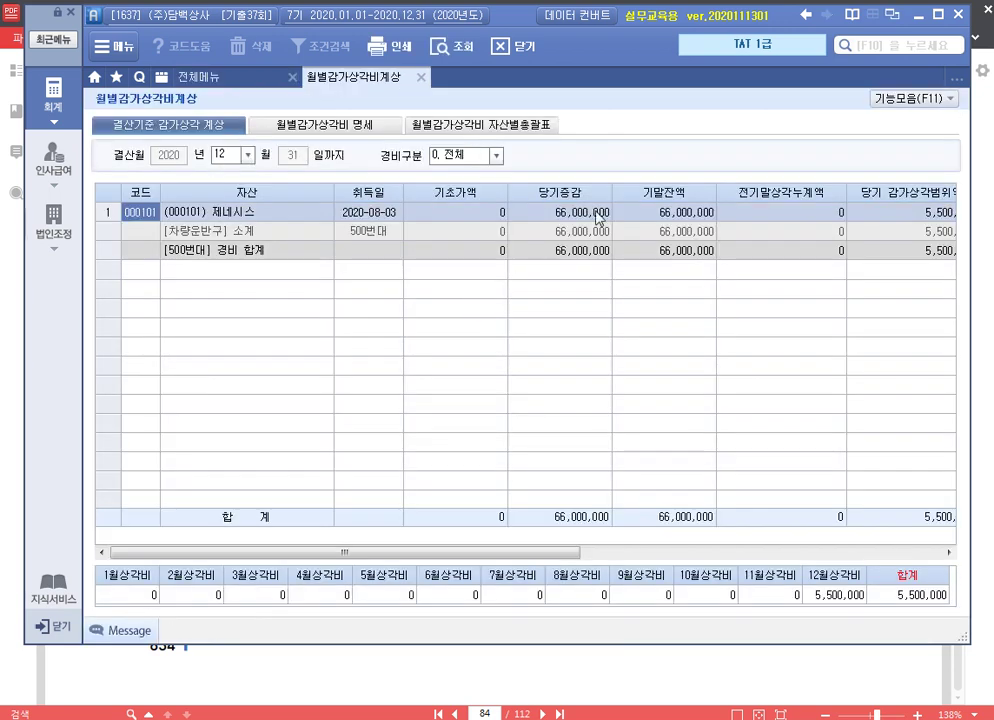
click(855, 598)
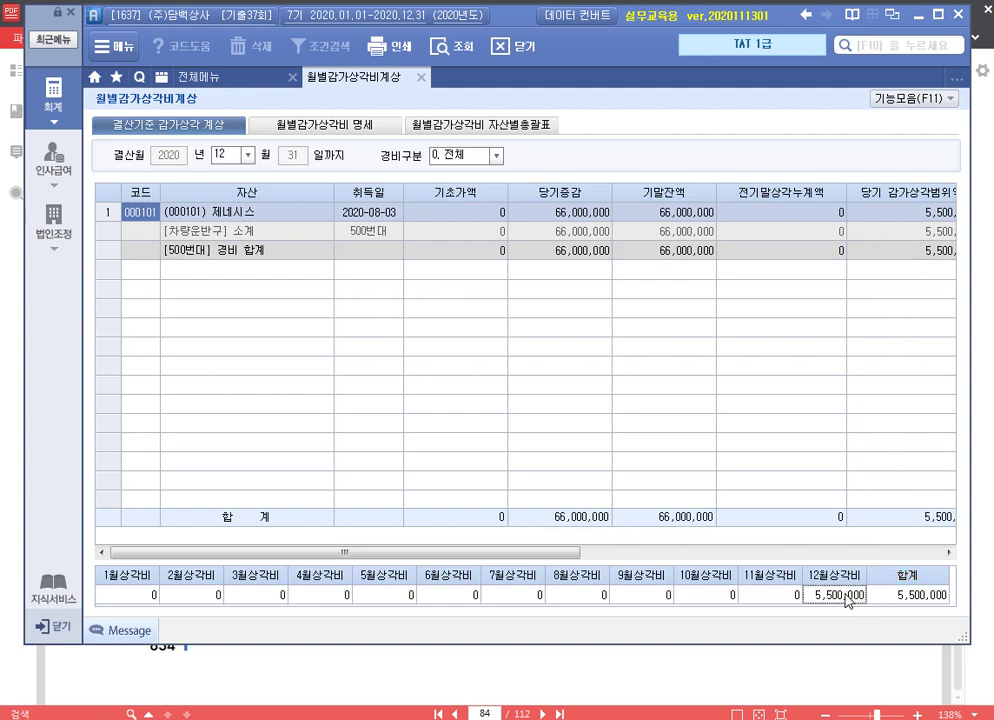
click(421, 77)
click(463, 412)
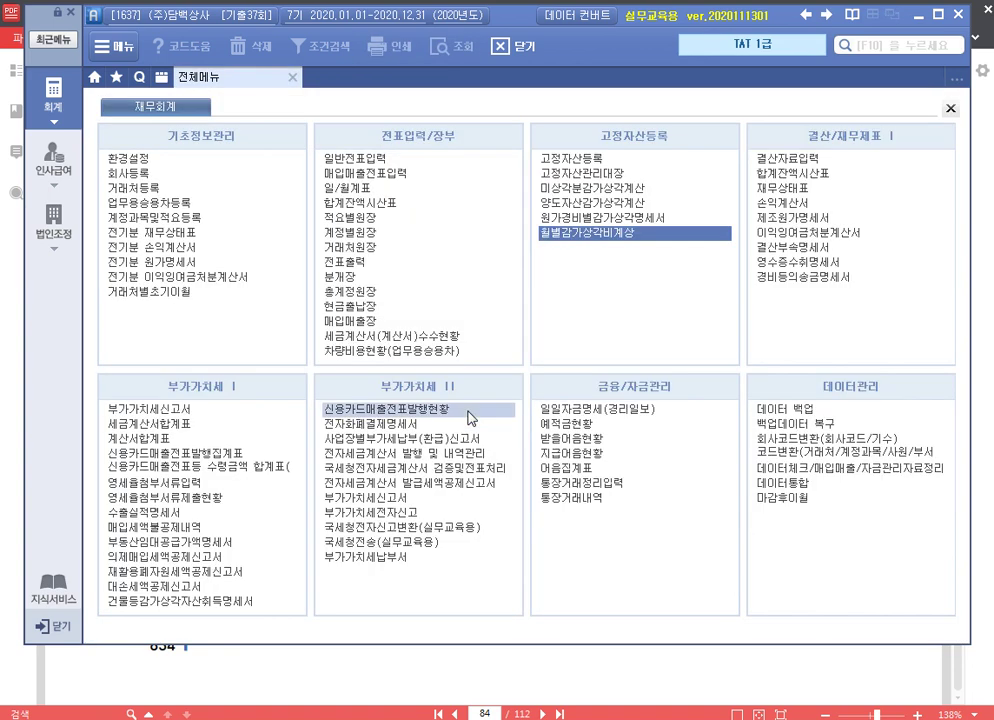
Reflect the 5,500,000 차량운반구 depreciation into 결산자료입력 for months 01 to 12
click(812, 163)
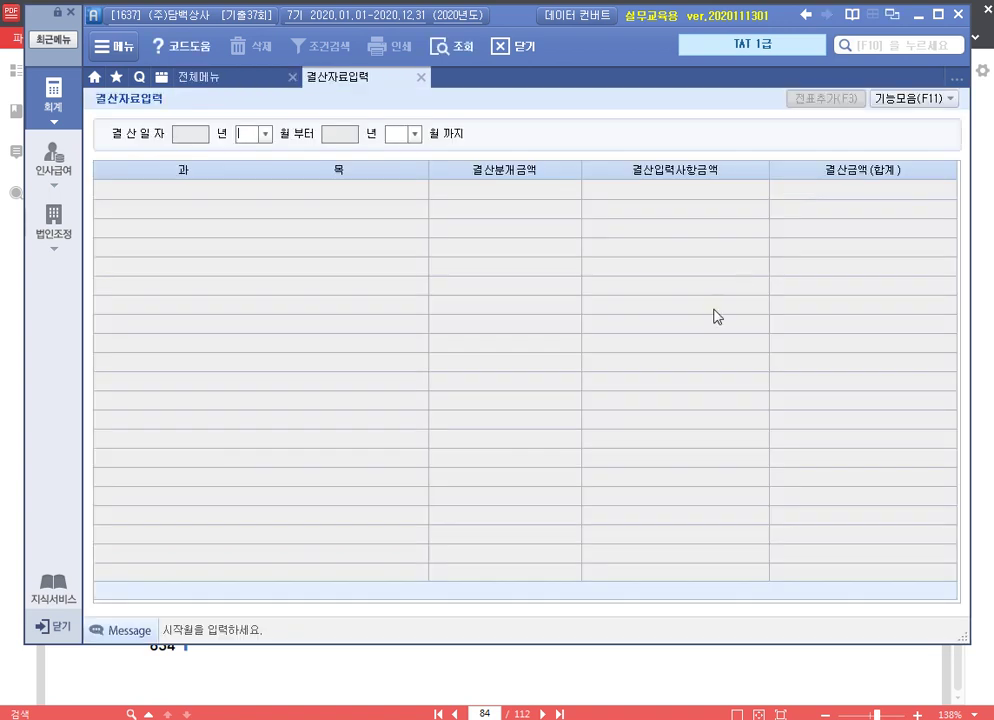
text(01)
key(Return)
text(12)
key(Return)
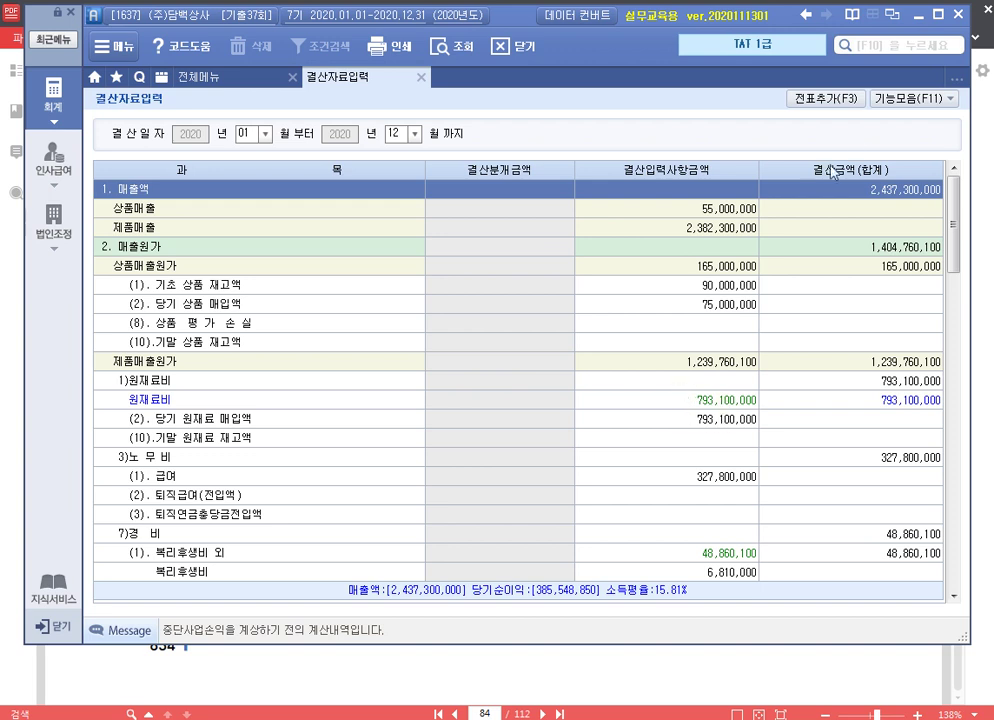
click(898, 99)
click(845, 190)
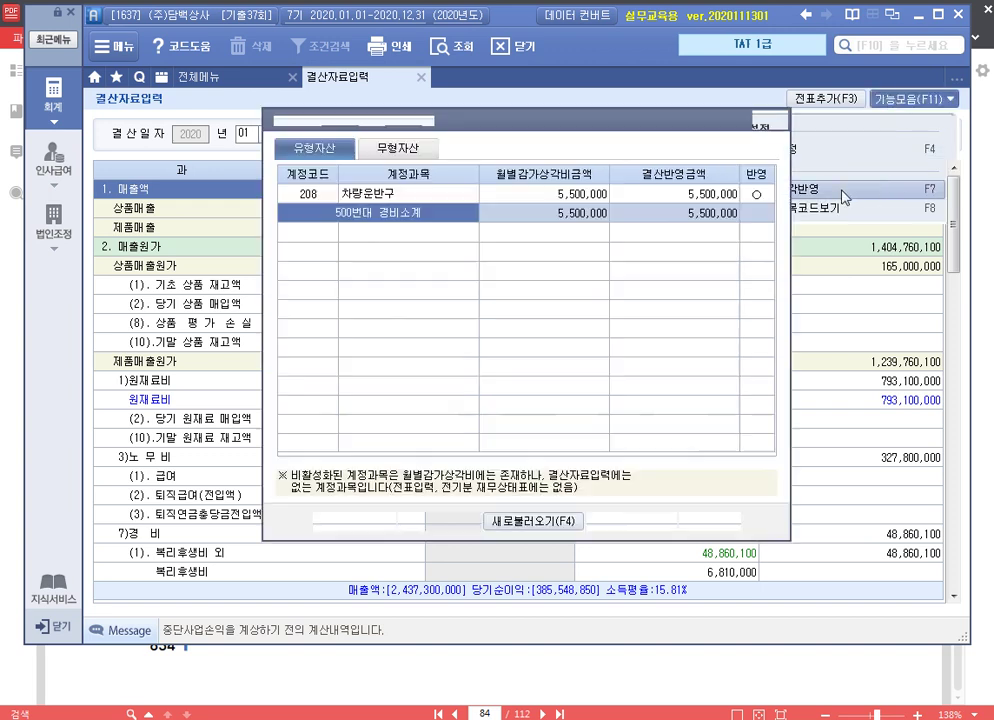
click(576, 197)
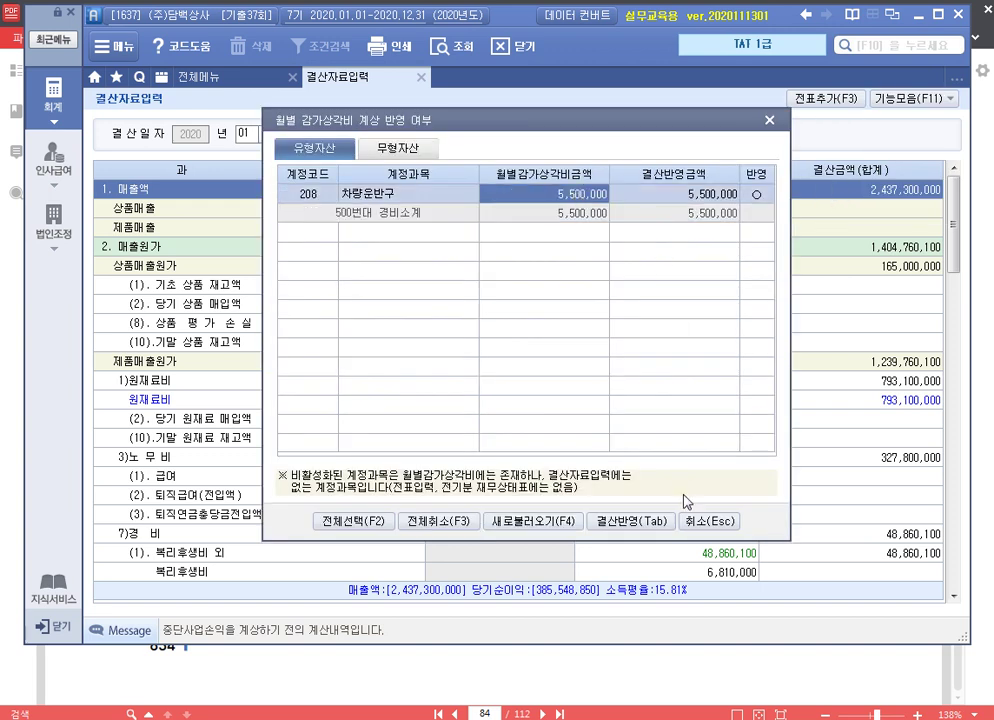
click(640, 525)
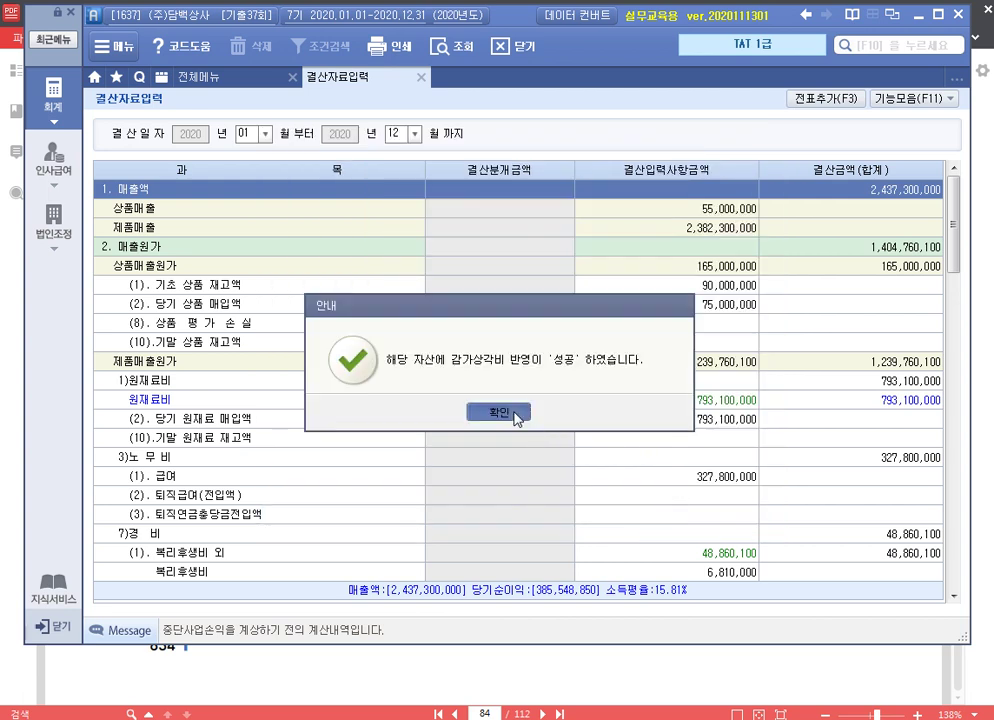
click(499, 412)
scroll(659, 428, down, 3)
click(724, 326)
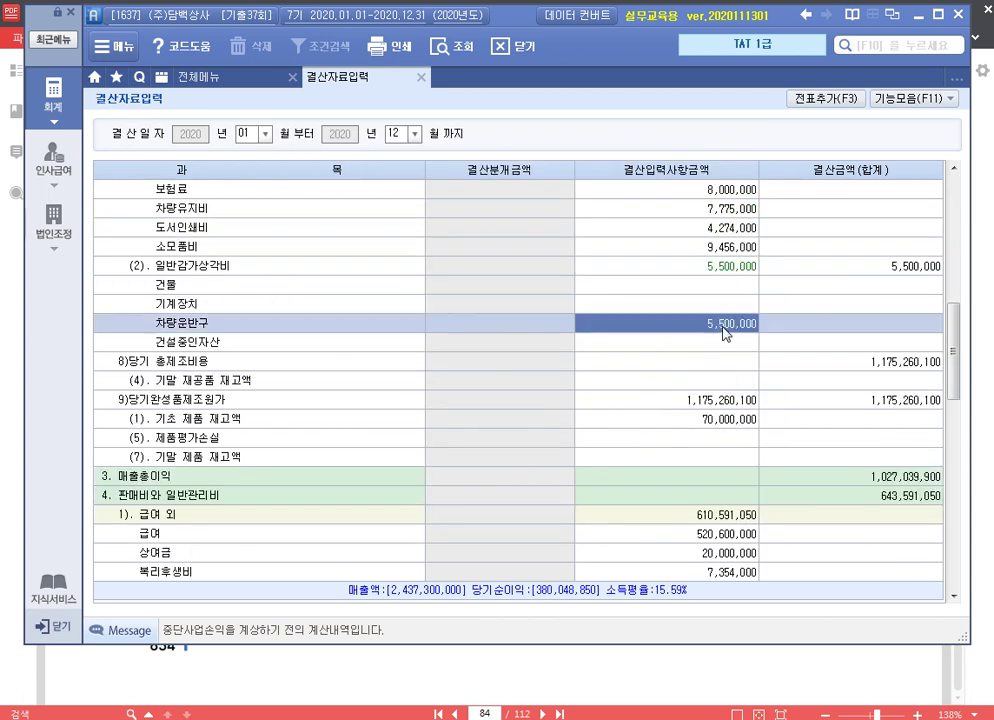
click(728, 333)
Add the closing entries to the general journal and close 결산자료입력
click(822, 99)
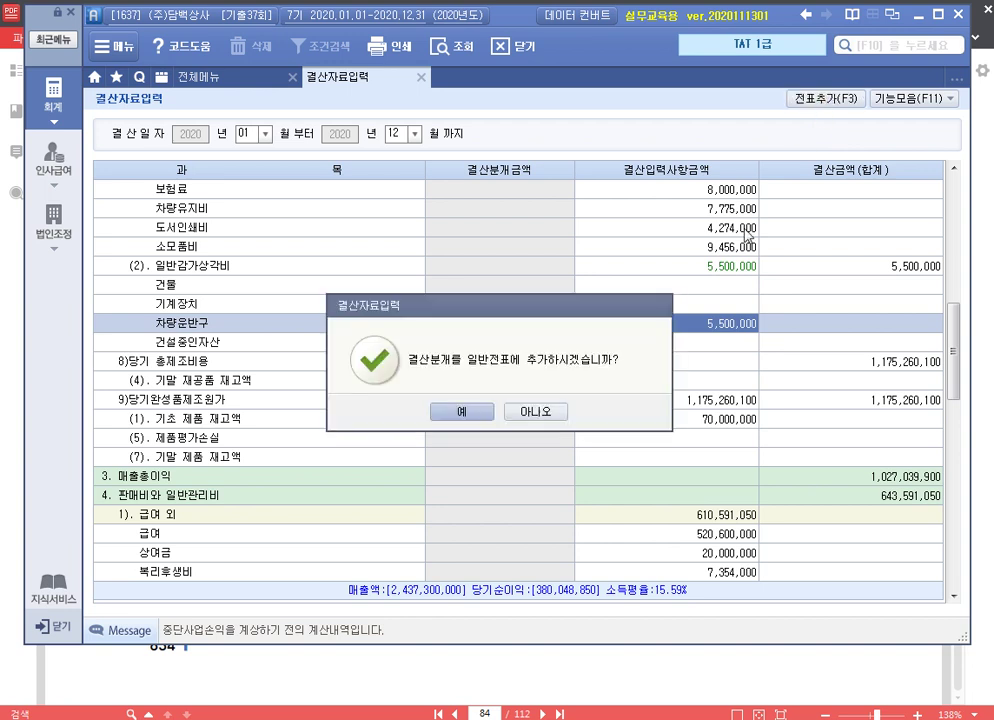
click(466, 412)
click(440, 411)
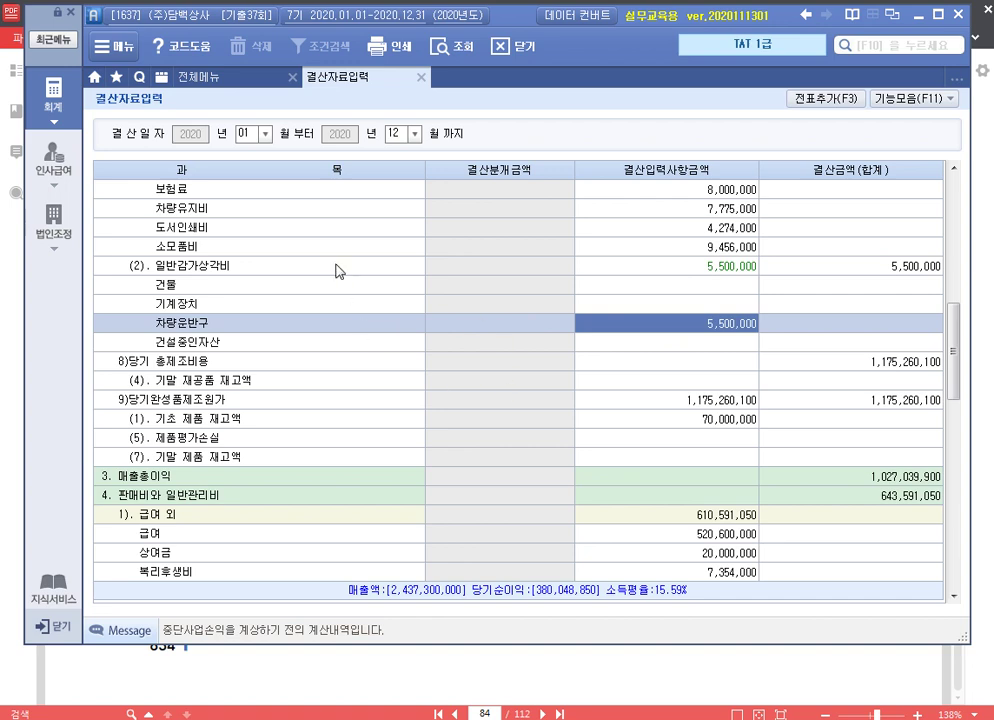
click(421, 77)
click(643, 687)
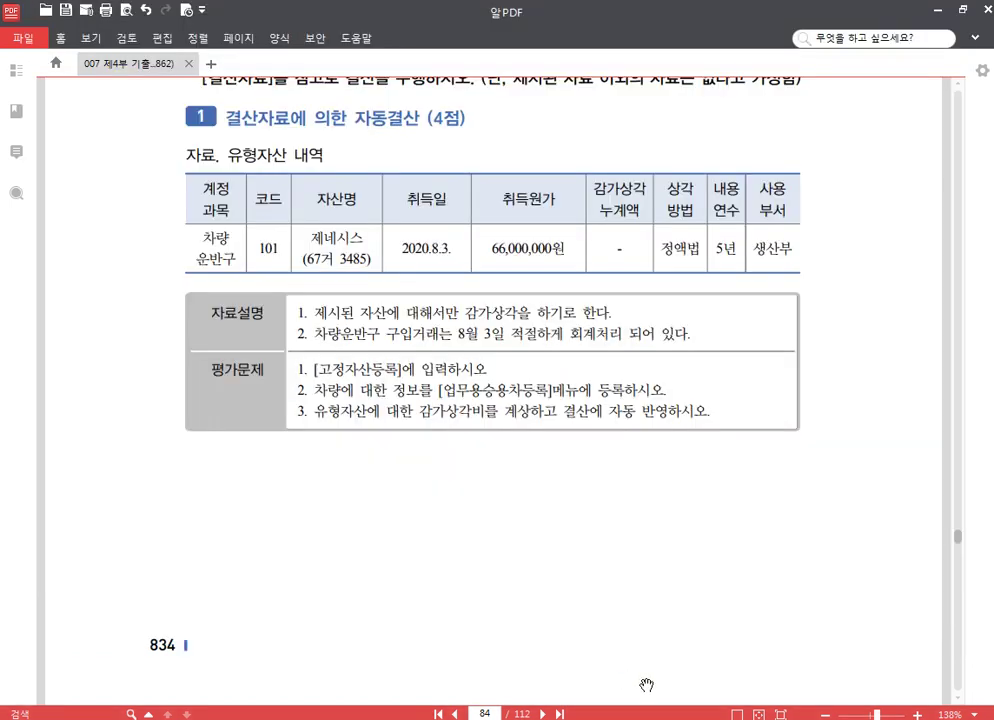
Scroll the PDF to page 85's October payroll problem with 기본급 2,000,000 and allowance codes 101–201
scroll(540, 514, down, 5)
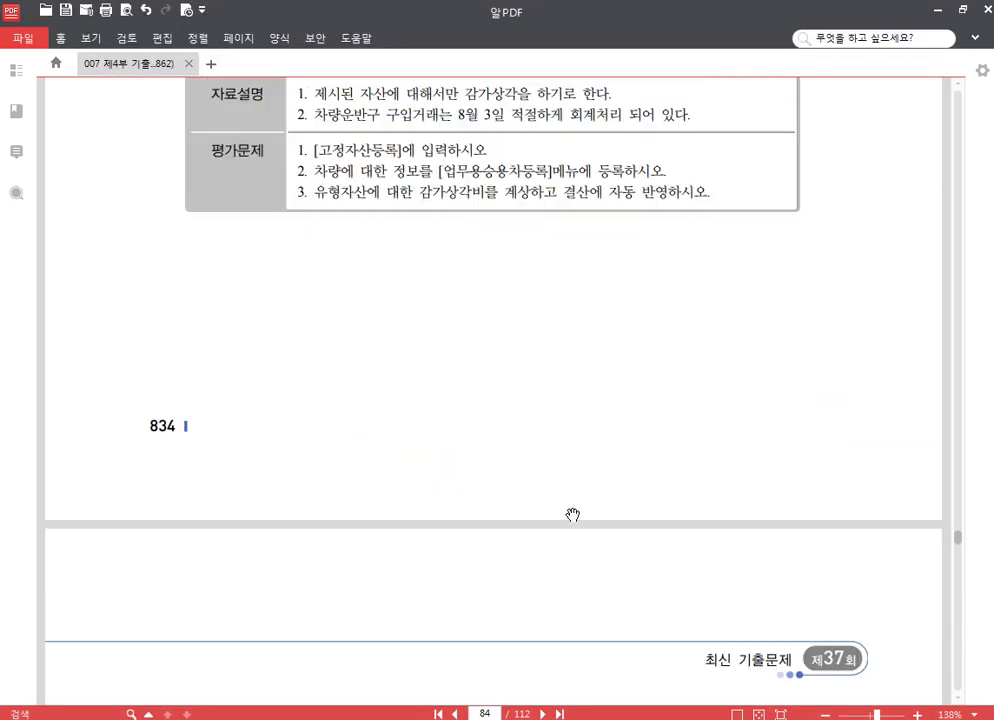
scroll(605, 485, down, 5)
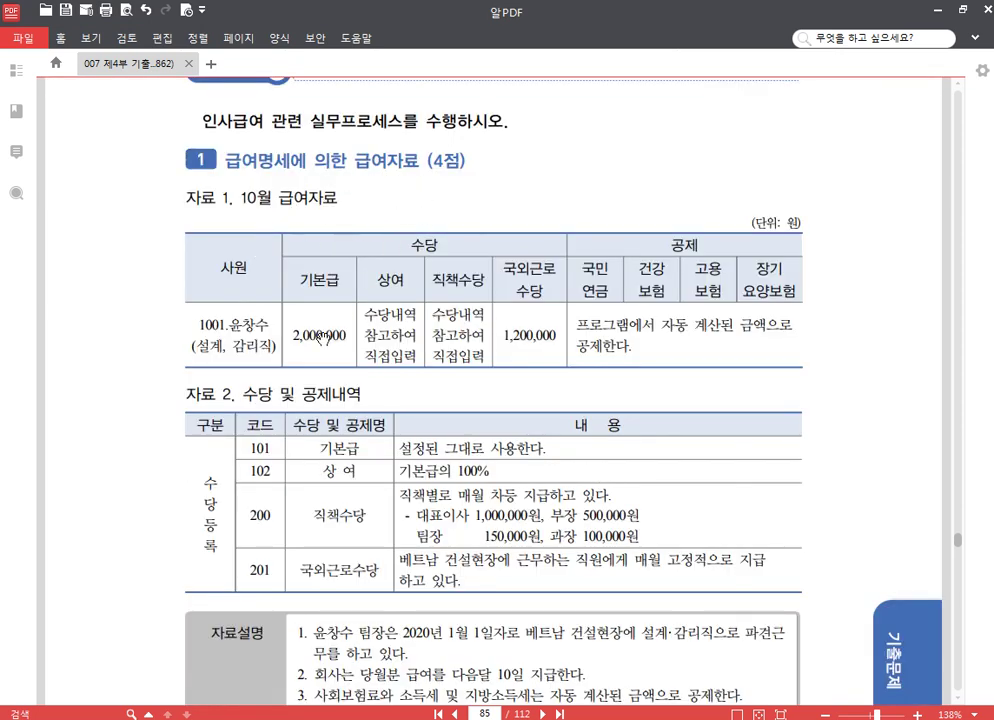
scroll(431, 376, down, 1)
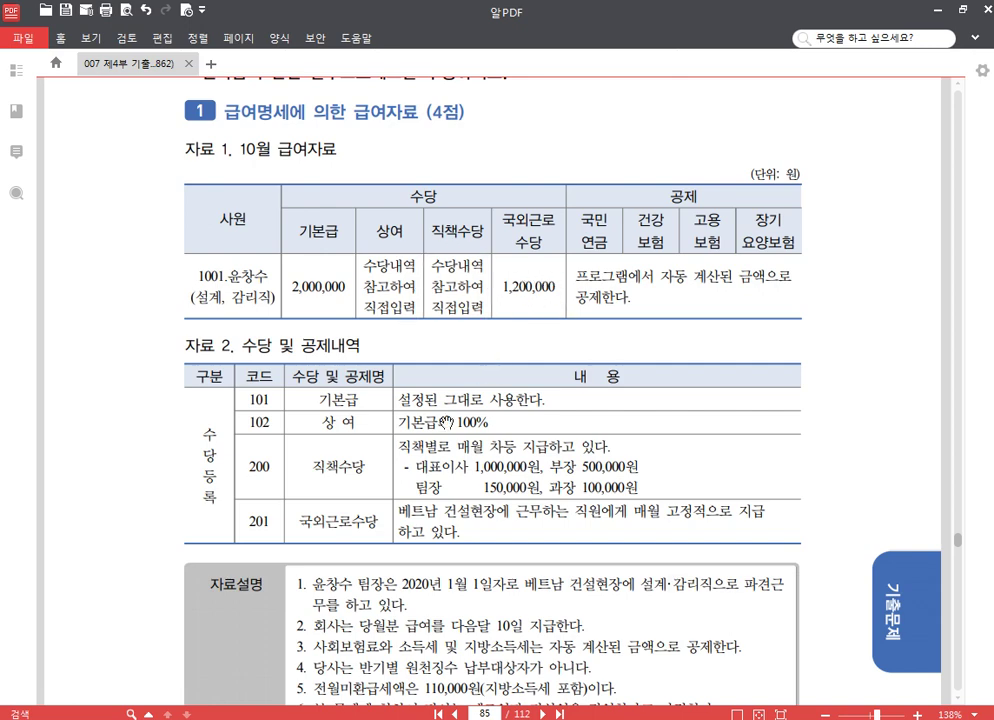
scroll(314, 458, down, 2)
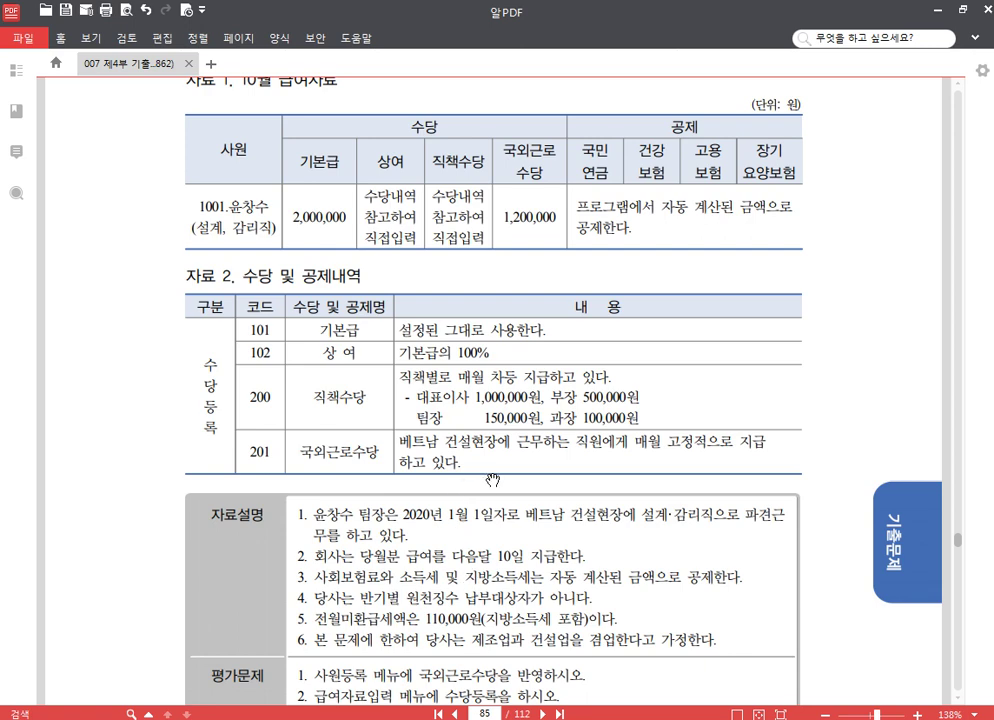
Highlight the 직책수당 rate '팀장 150,000원' in yellow in the 자료 2 allowance table
drag(493, 480, 501, 373)
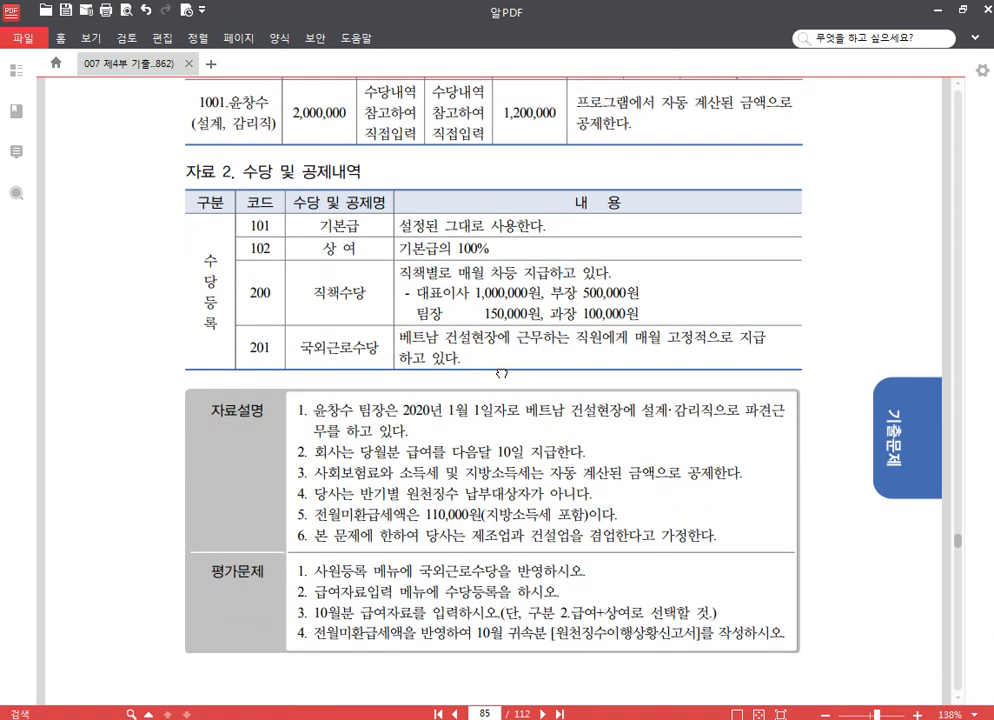
drag(398, 357, 405, 407)
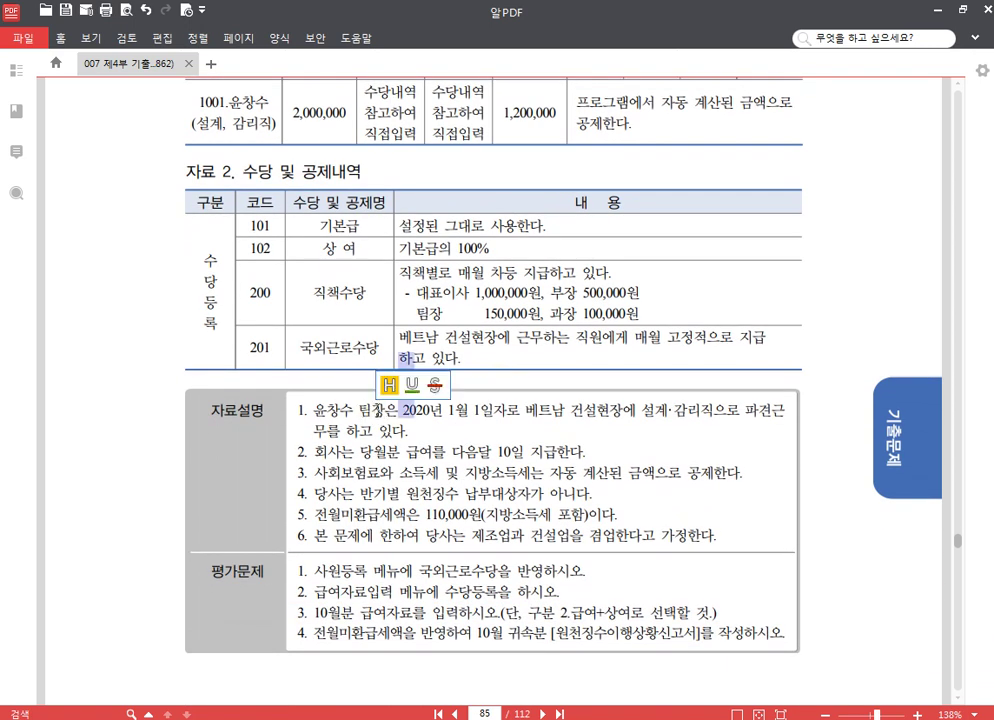
click(404, 407)
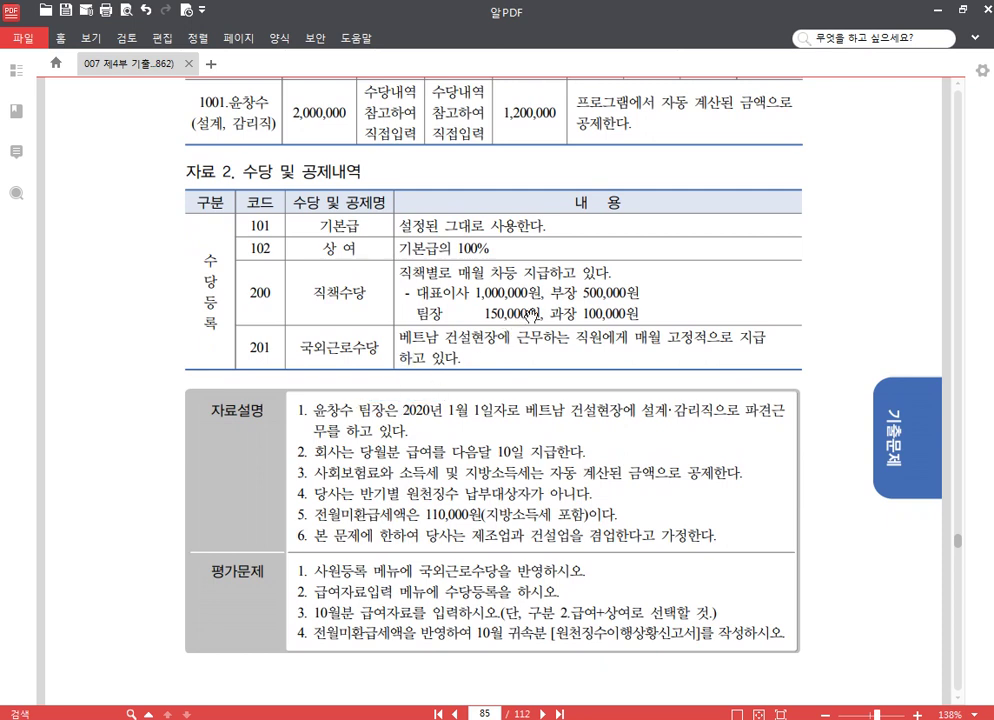
drag(542, 314, 413, 313)
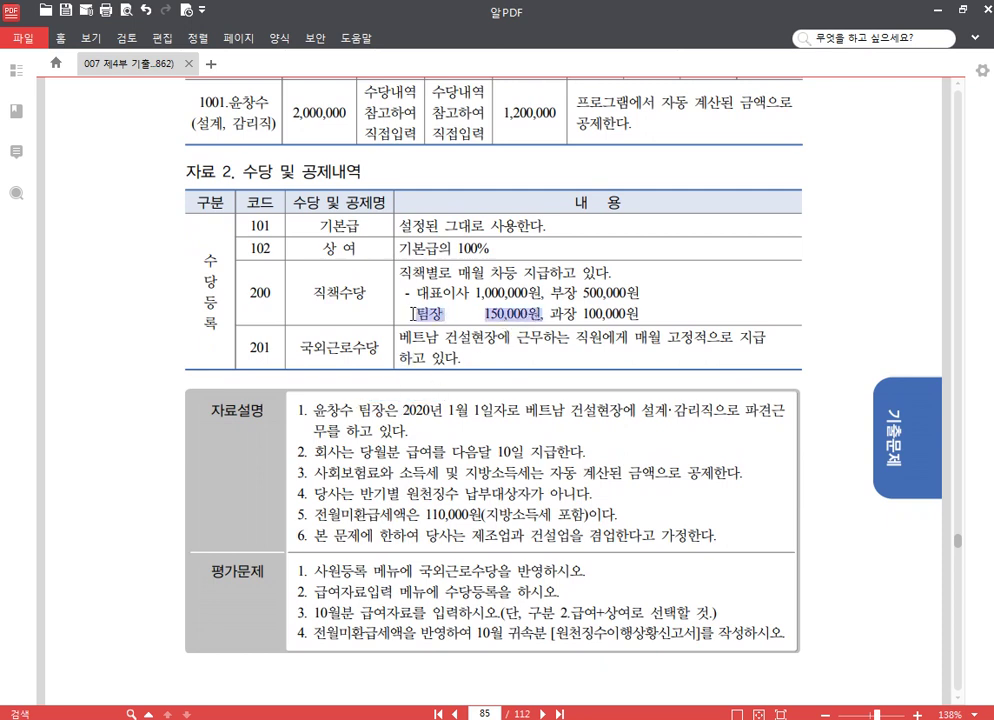
click(424, 273)
scroll(498, 270, up, 1)
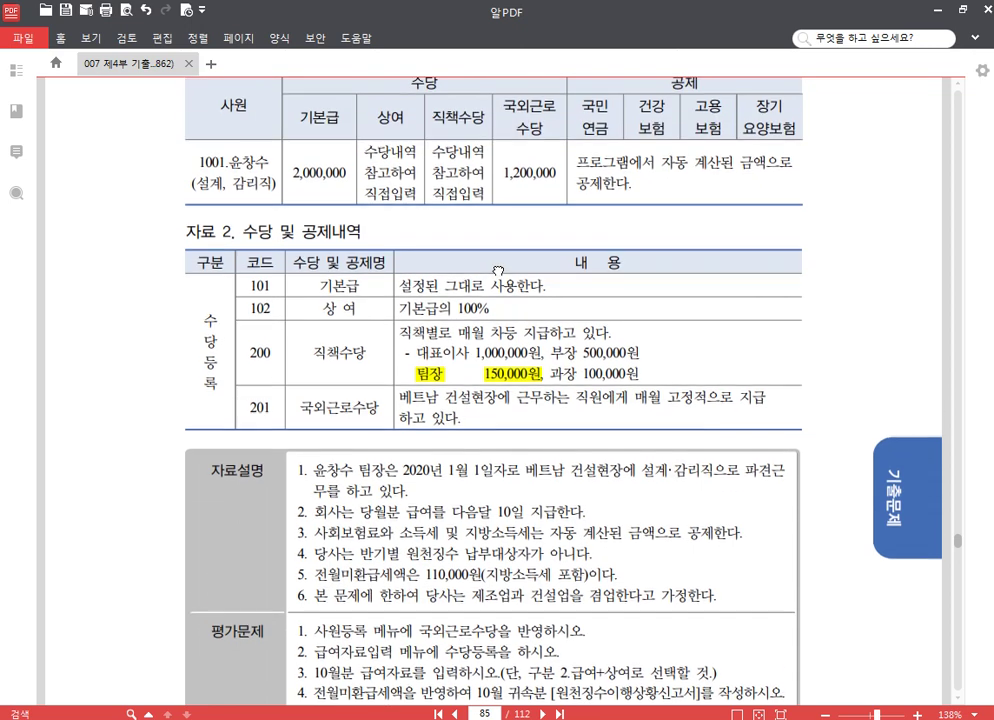
scroll(581, 400, down, 1)
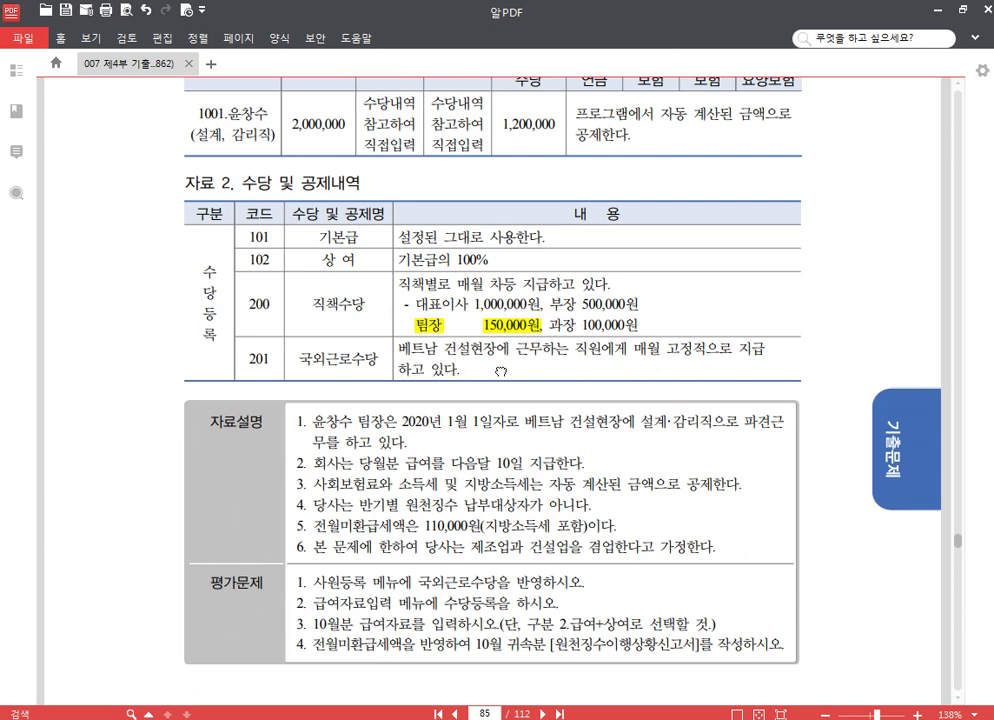
scroll(470, 380, up, 1)
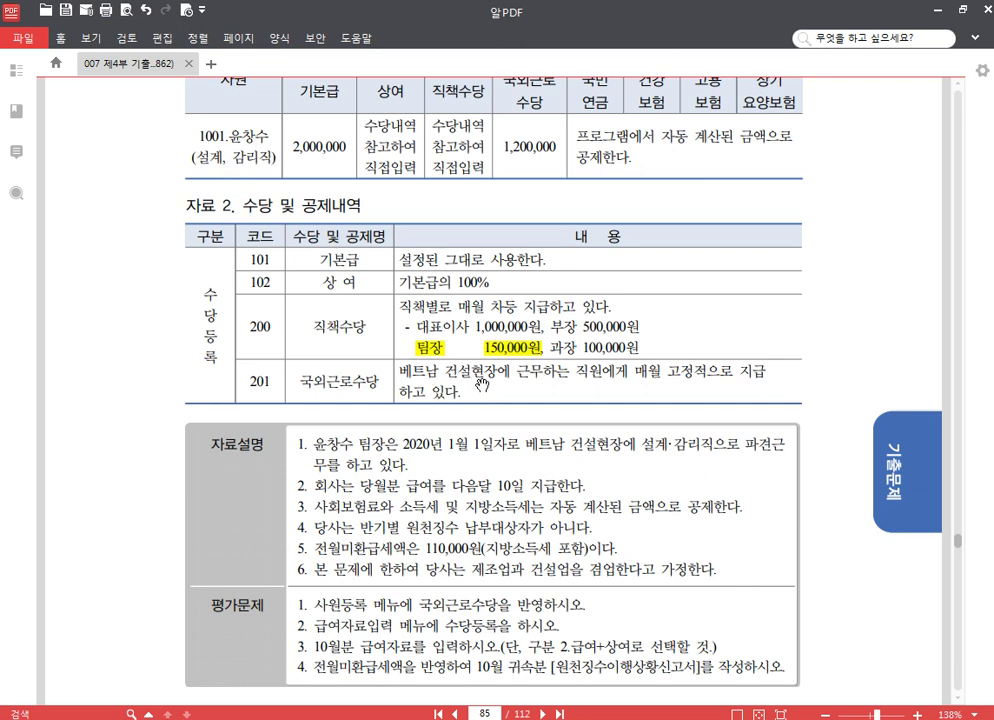
scroll(600, 440, down, 2)
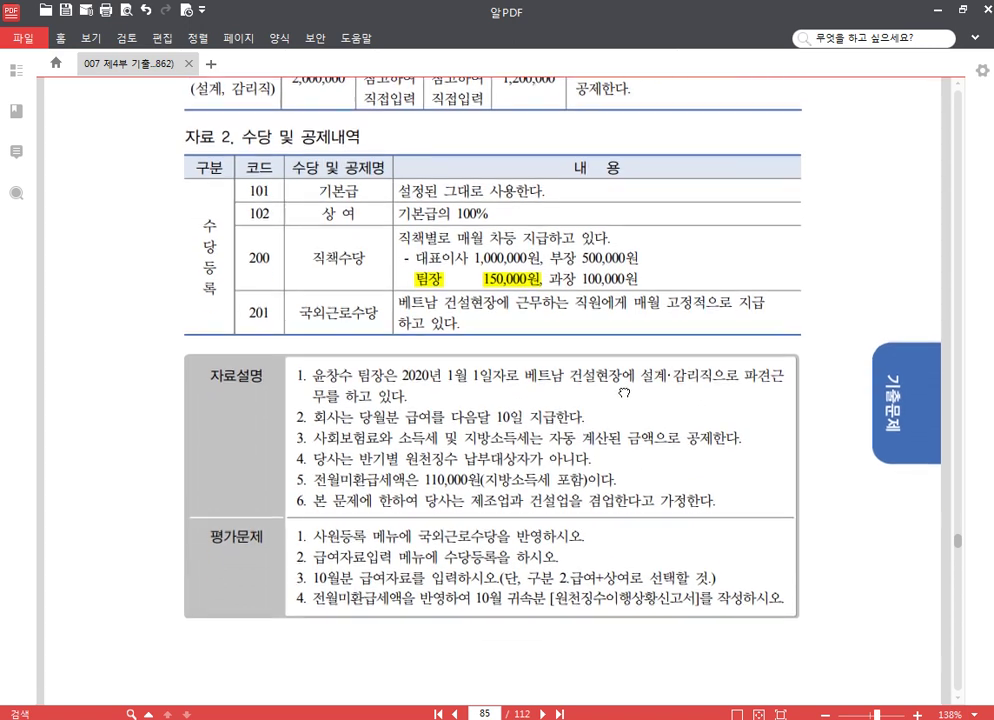
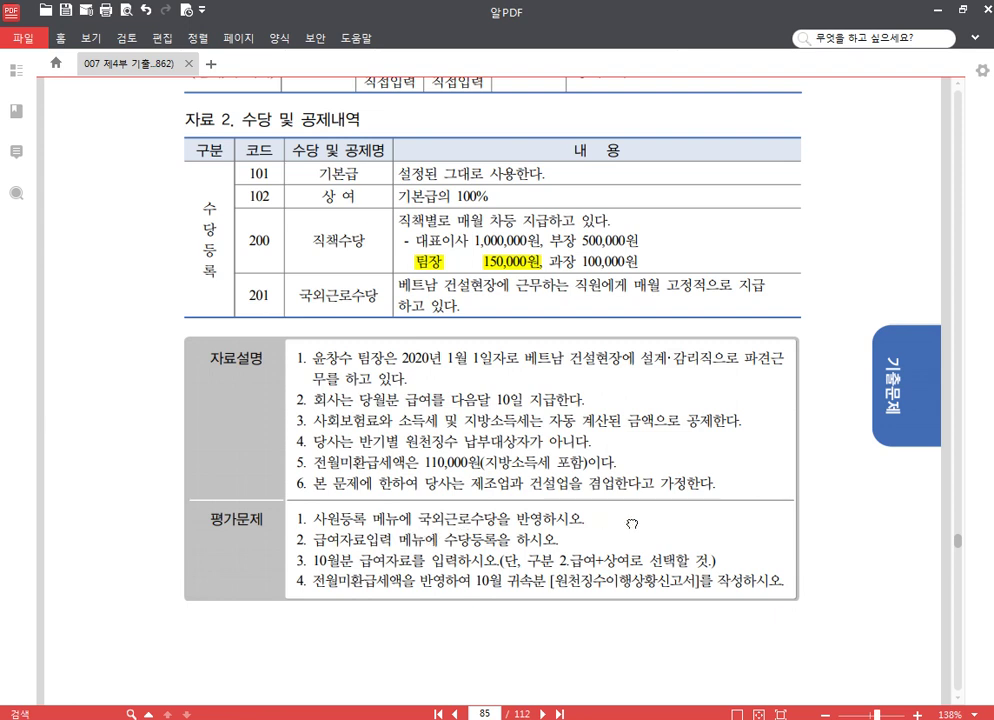
Scroll the PDF to the 평가문제 task list on page 835, then switch back to Smart A
scroll(632, 524, down, 3)
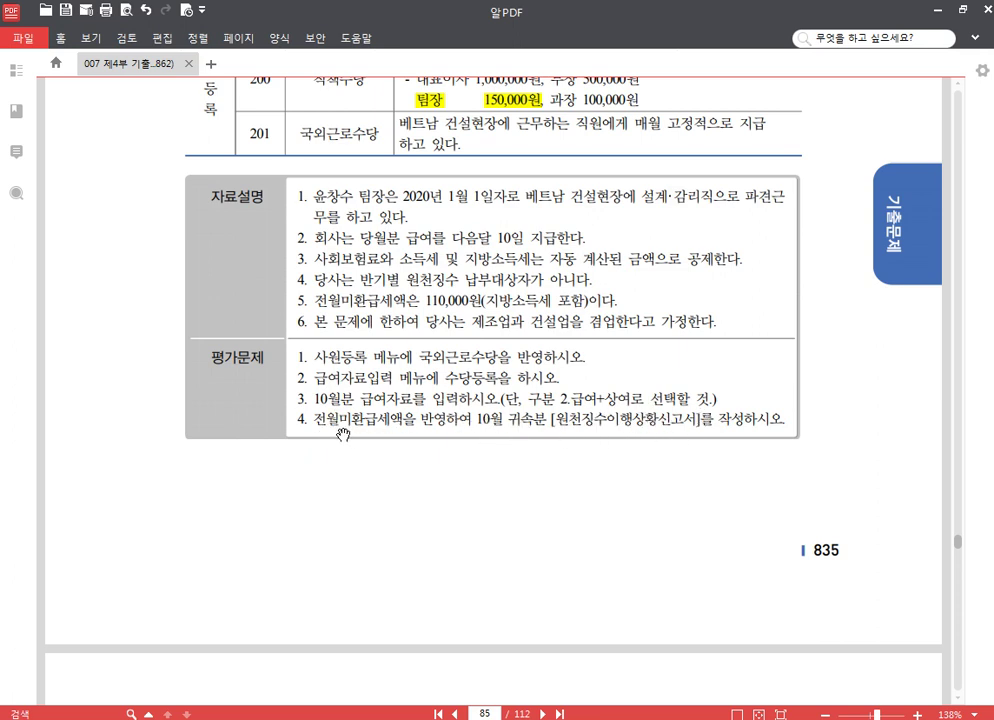
key(alt+Tab)
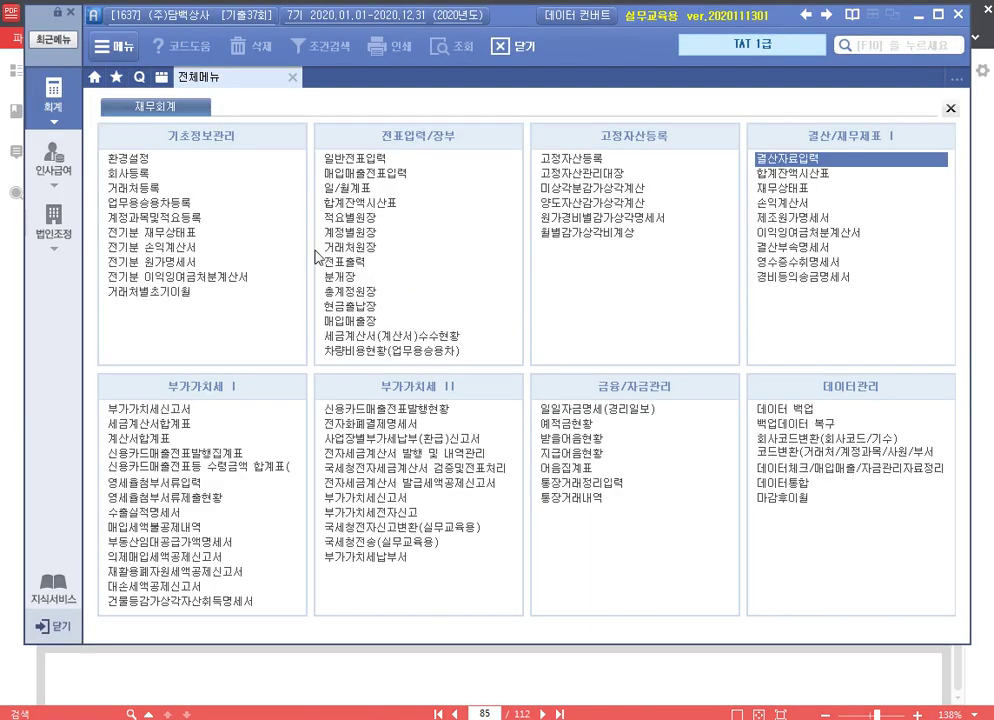
In 사원등록, set employee 1001's 16.국외근로적용여부 to 2 (300만)
click(74, 158)
click(152, 158)
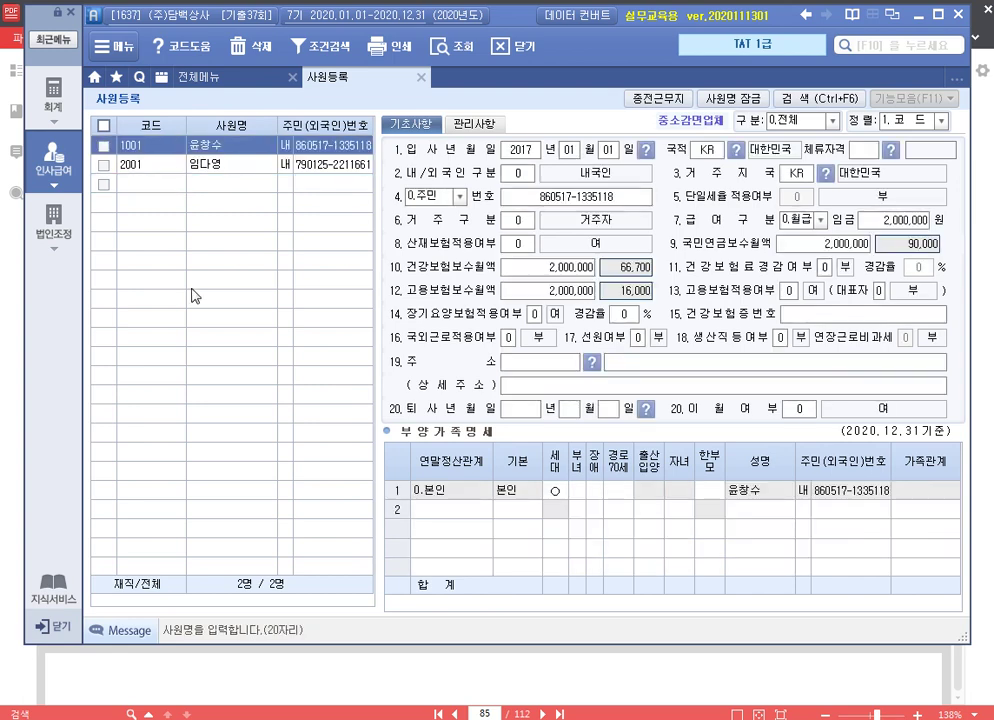
click(509, 337)
click(548, 356)
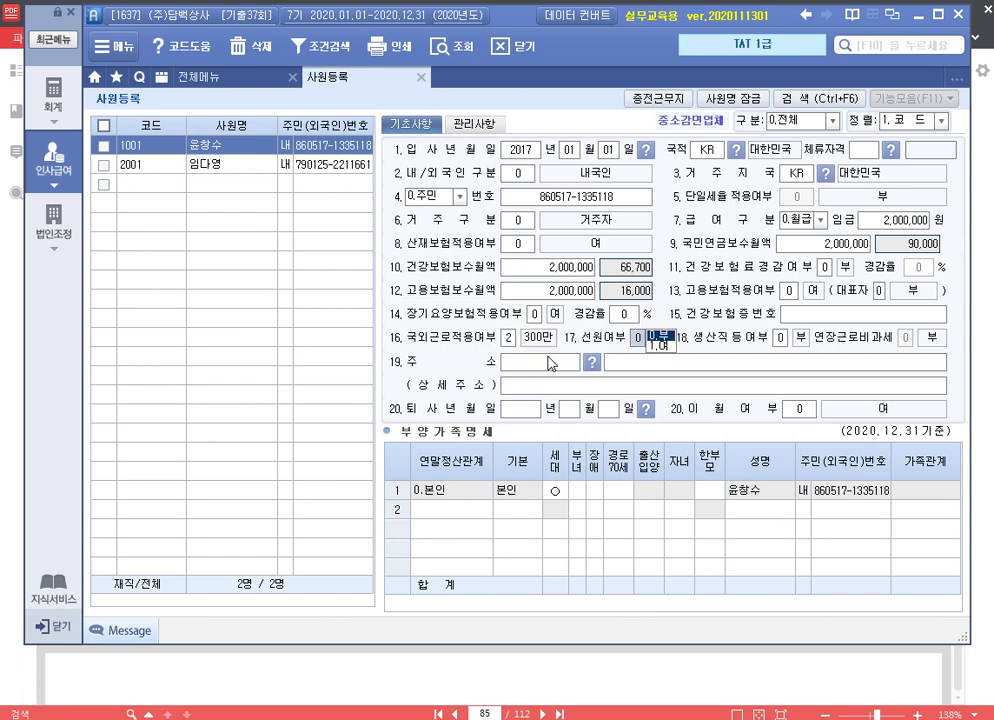
click(421, 77)
click(440, 161)
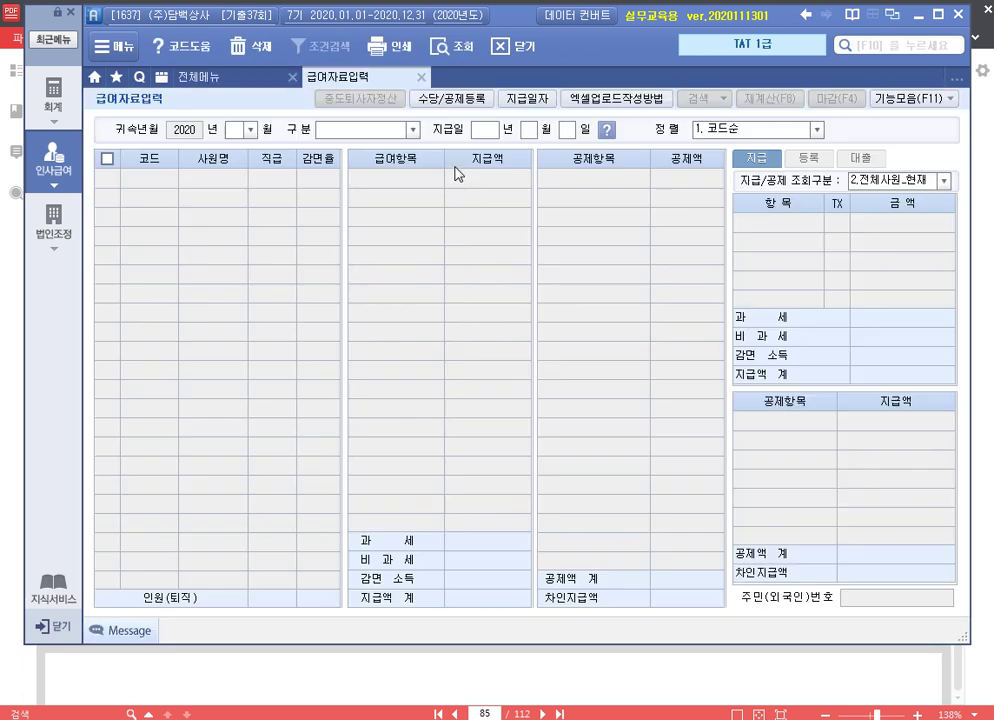
In 수당/공제등록, add 직책수당 as a taxable 1.급여 allowance
click(451, 99)
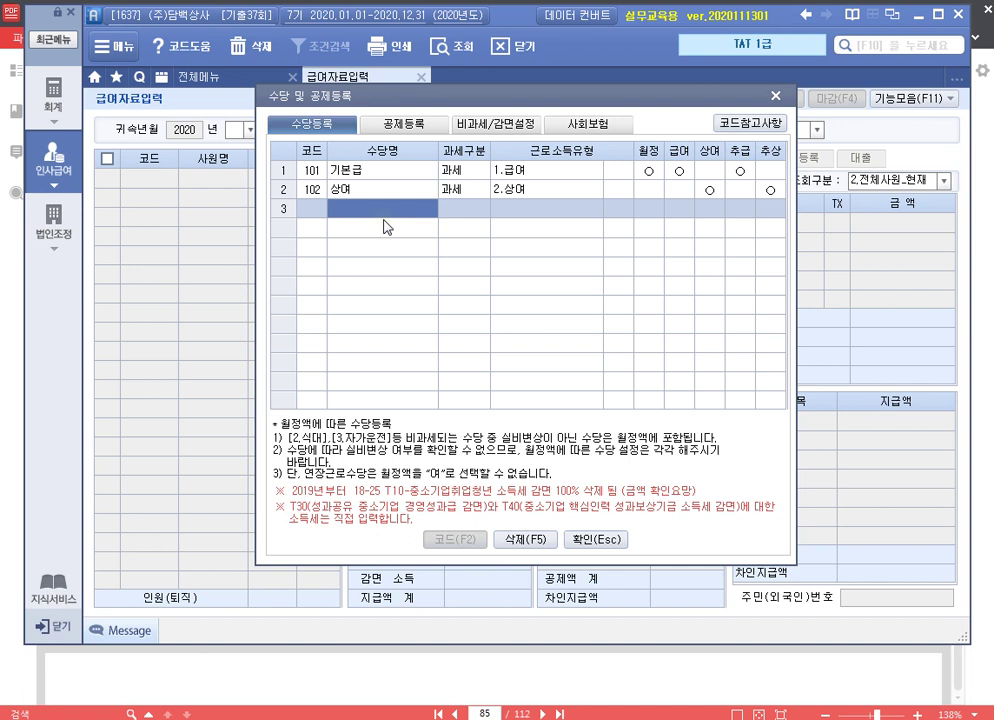
text(직책수)
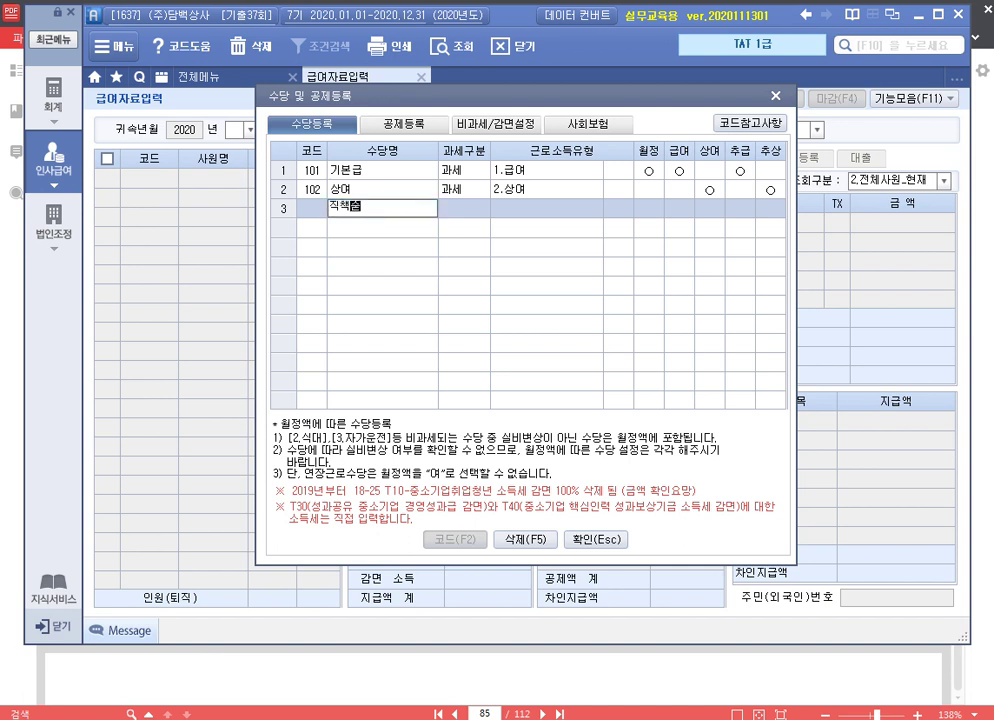
text(당)
key(Return)
key(Return)
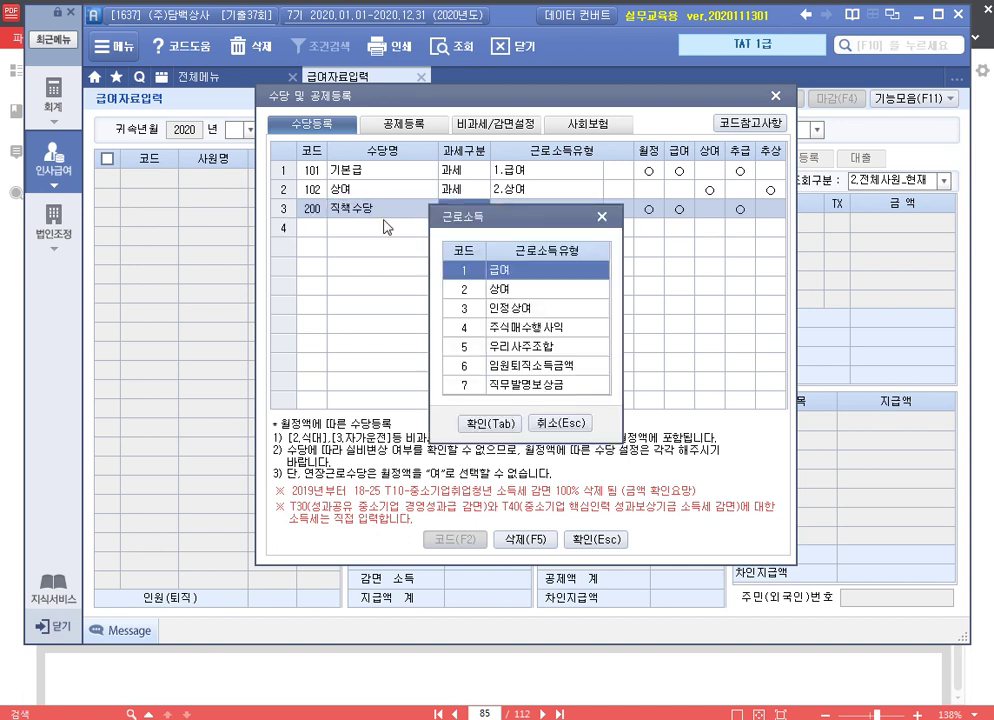
key(Return)
key(Return)
key(Return)
key(Return)
key(Return)
key(Return)
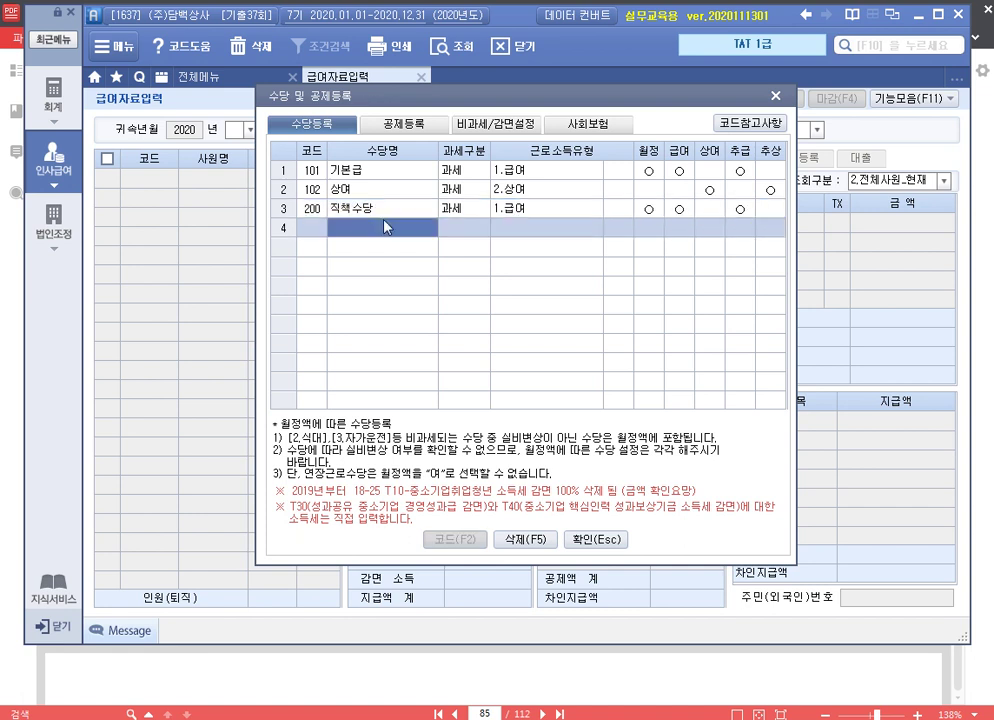
Add 국외근로수당 as a non-taxable allowance with the 국외근로 M02 exemption code
text(국외근로)
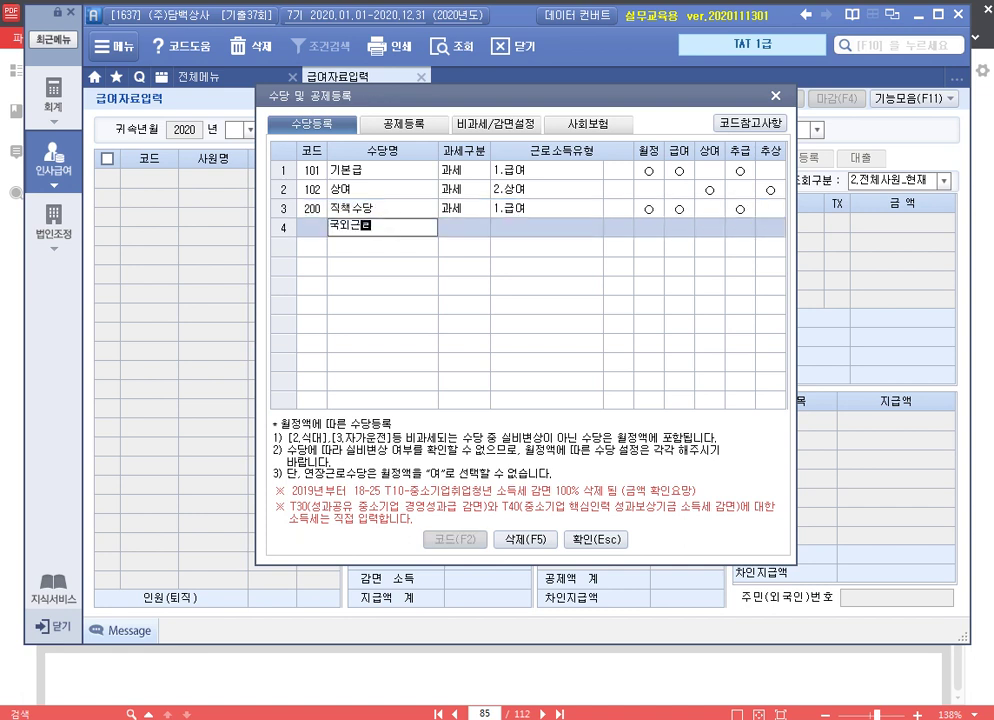
text(수당)
key(Return)
key(2)
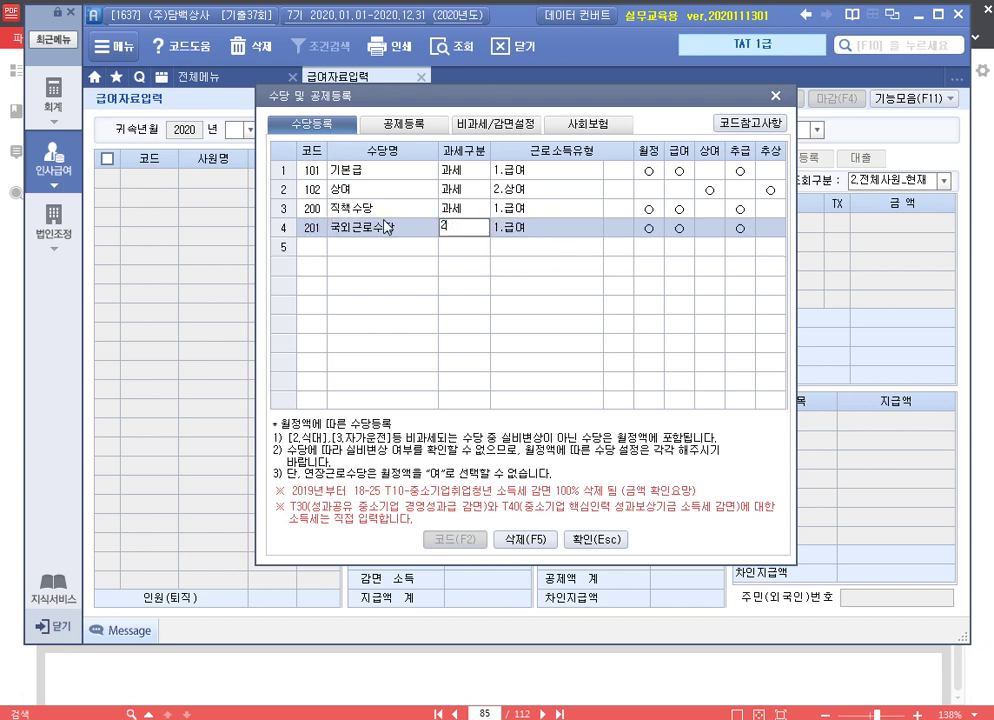
key(Return)
key(Down)
key(Down)
key(Down)
key(Down)
key(Down)
key(Down)
key(Down)
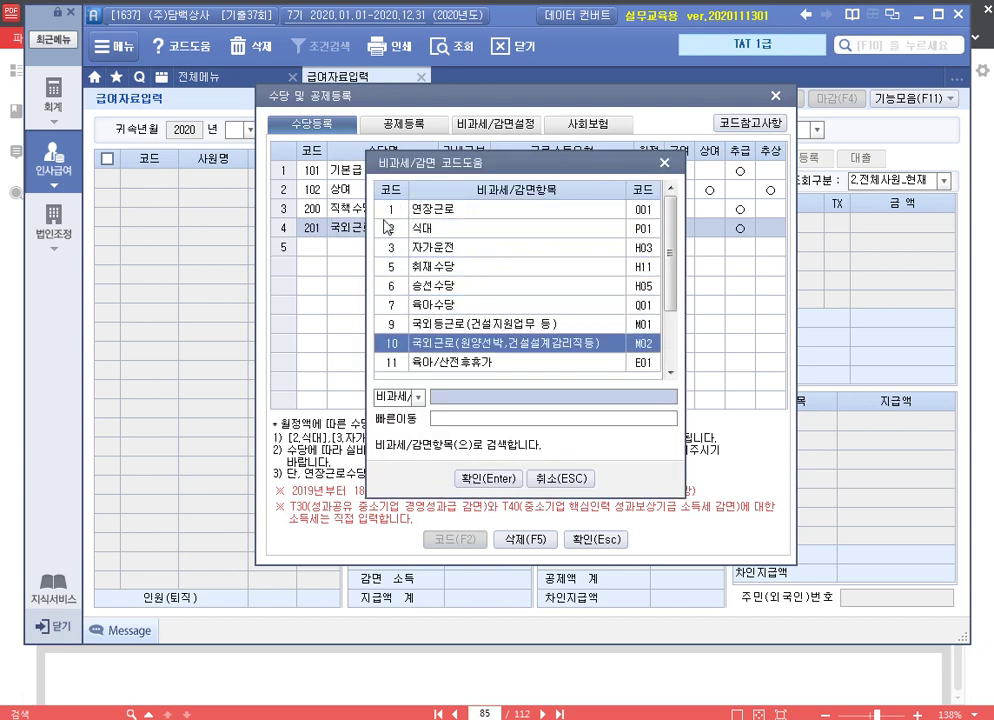
key(Up)
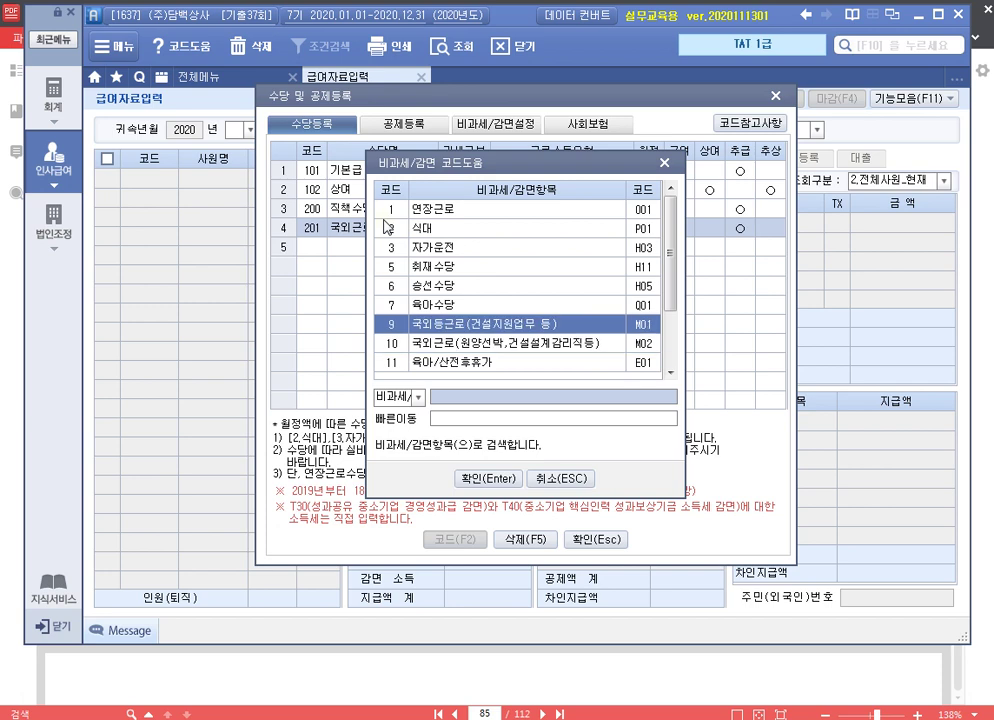
key(Down)
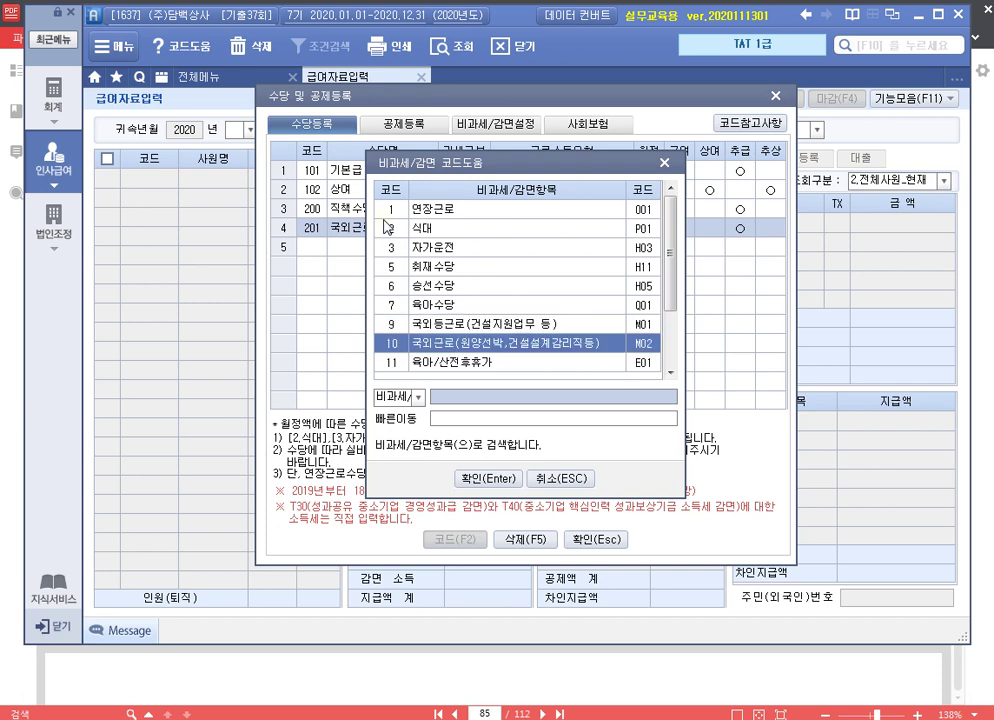
key(Return)
key(Return)
key(Return)
key(Return)
key(Return)
key(Return)
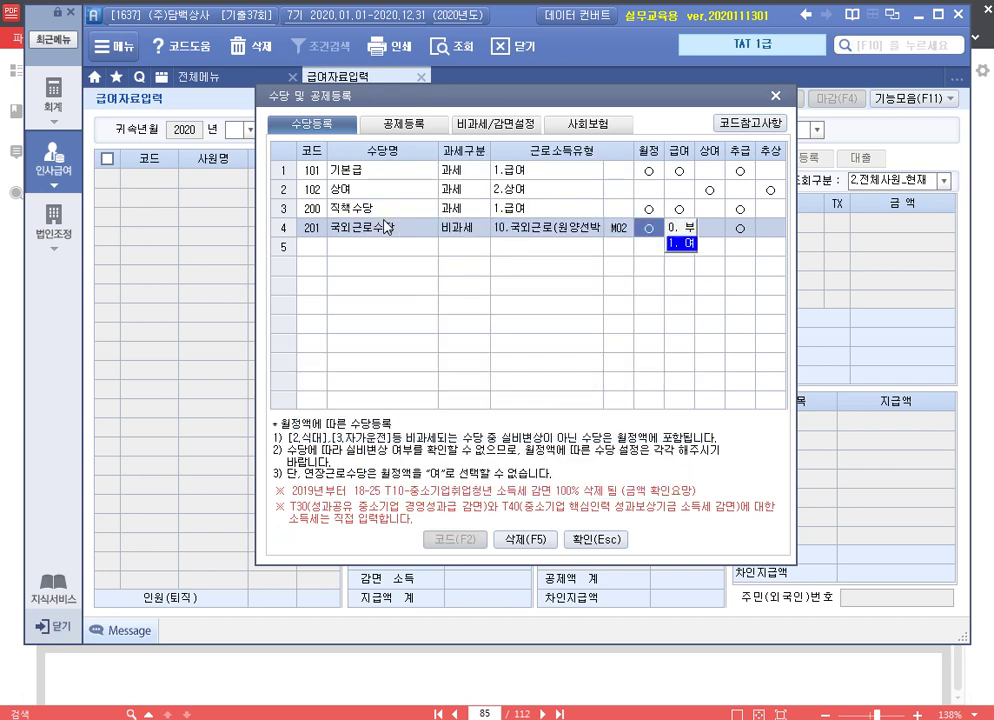
key(Return)
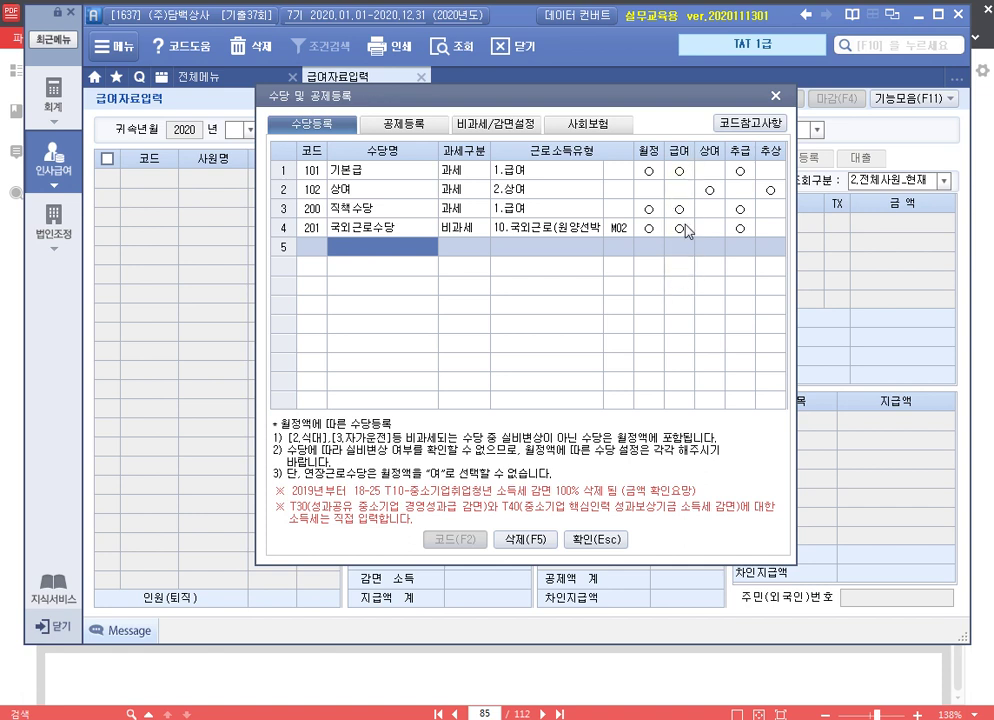
Review the registered deduction items, then close allowance registration with 확인
click(396, 127)
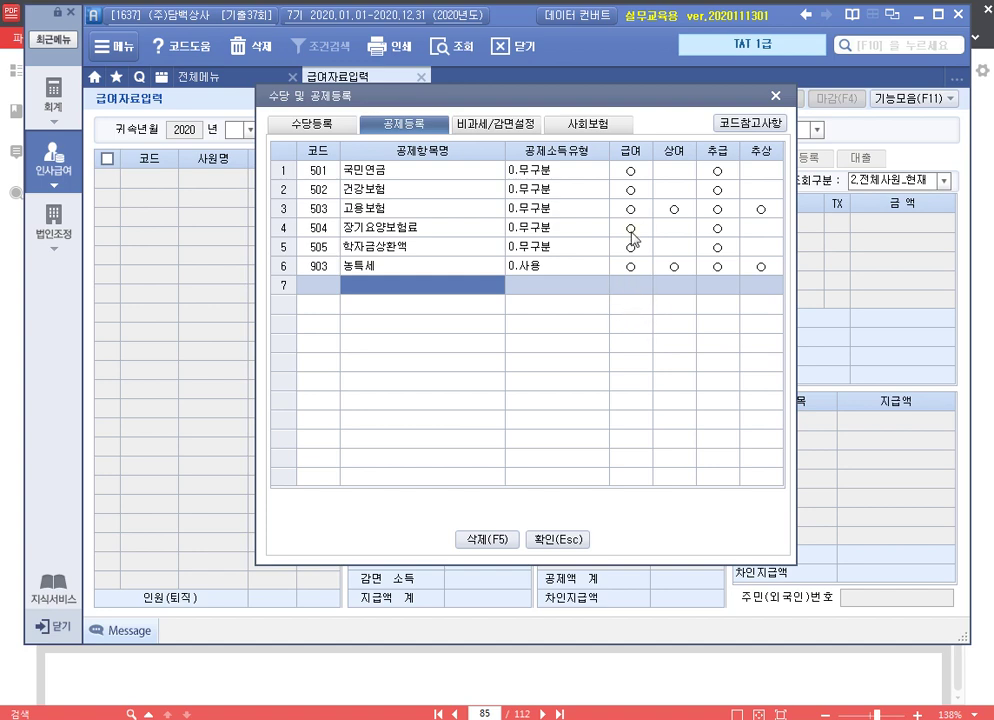
drag(496, 102, 476, 187)
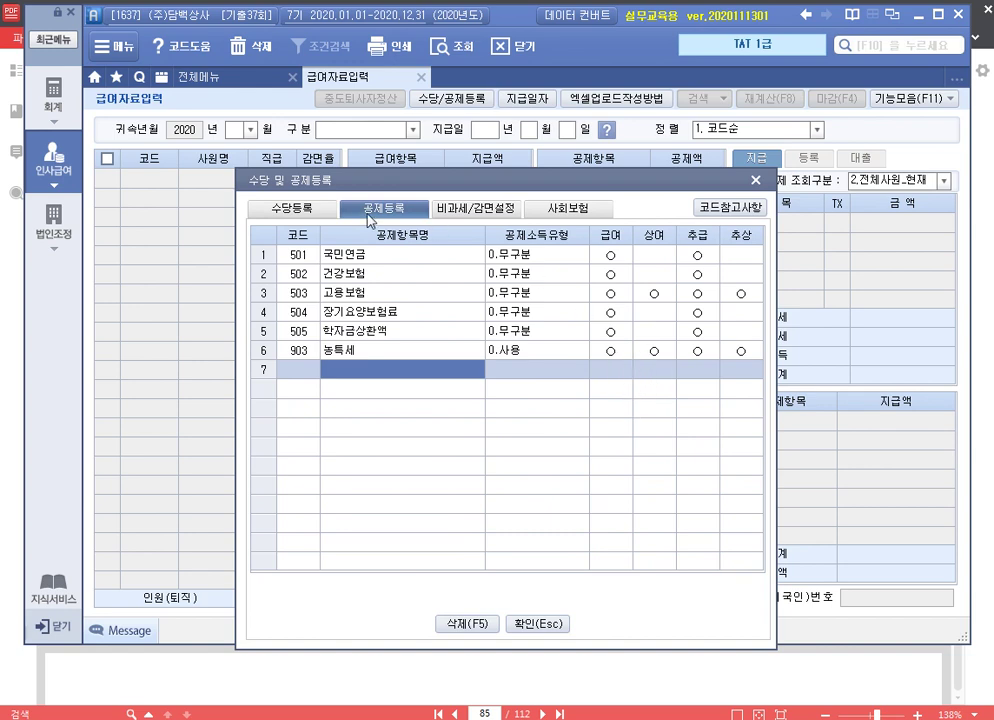
click(290, 208)
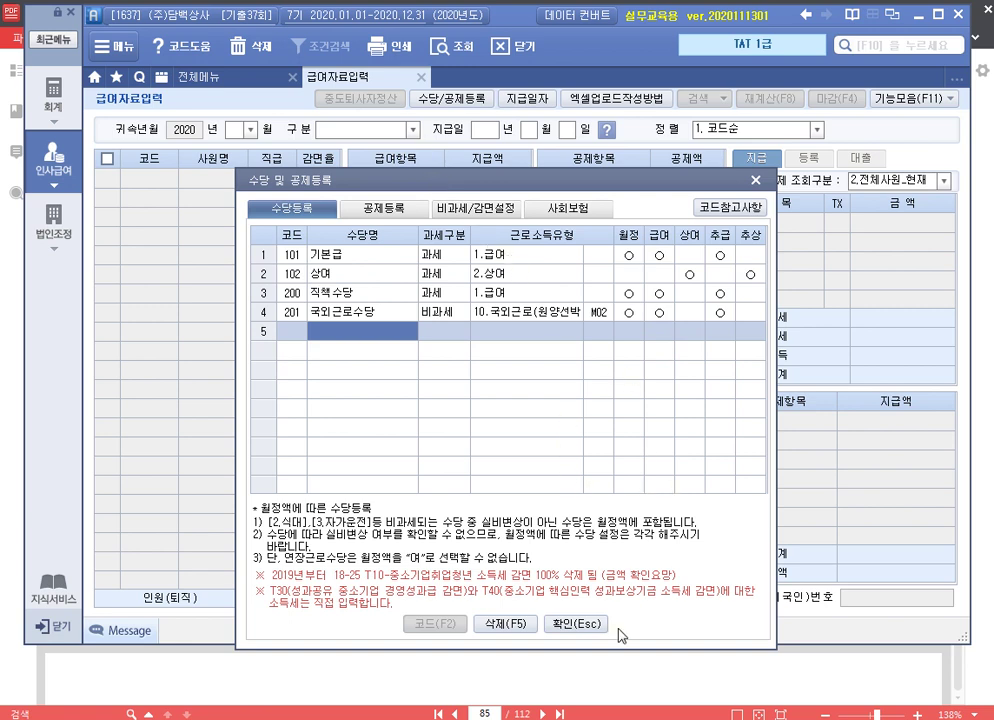
click(553, 626)
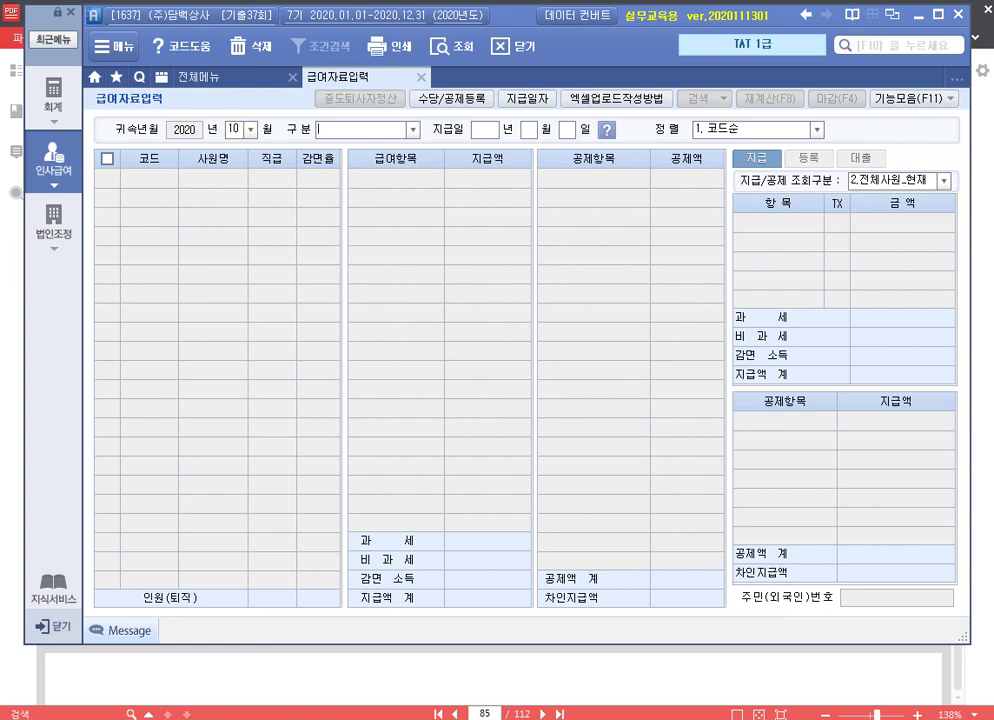
Set the pay type to 2.급여+상여 with payday 2020-11-10
text(2)
key(Return)
text(402011)
text(10)
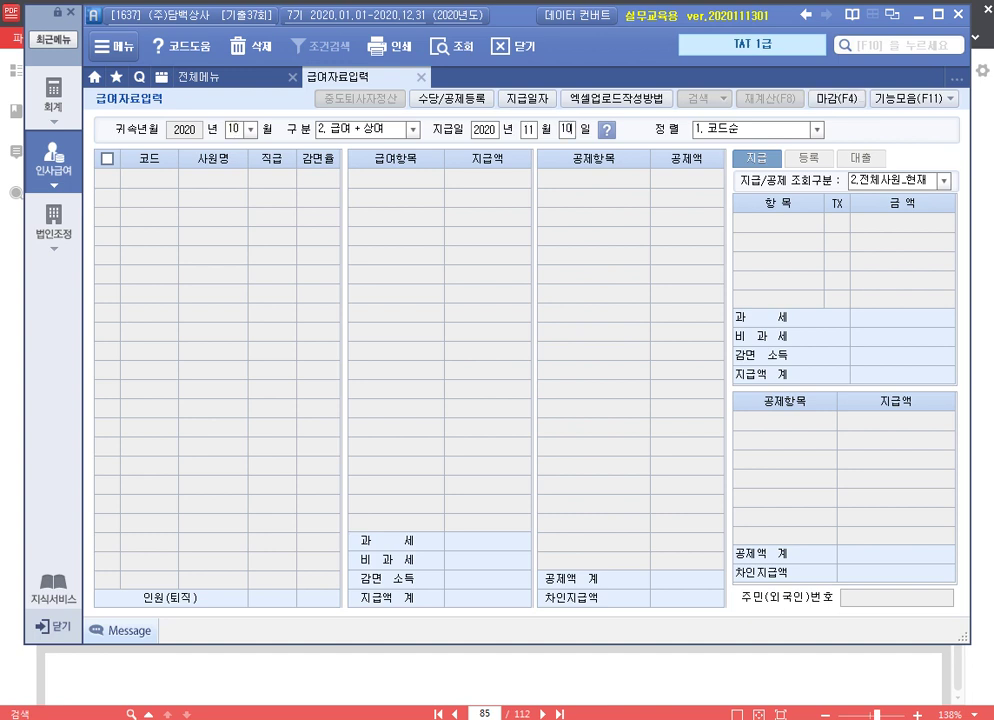
key(Return)
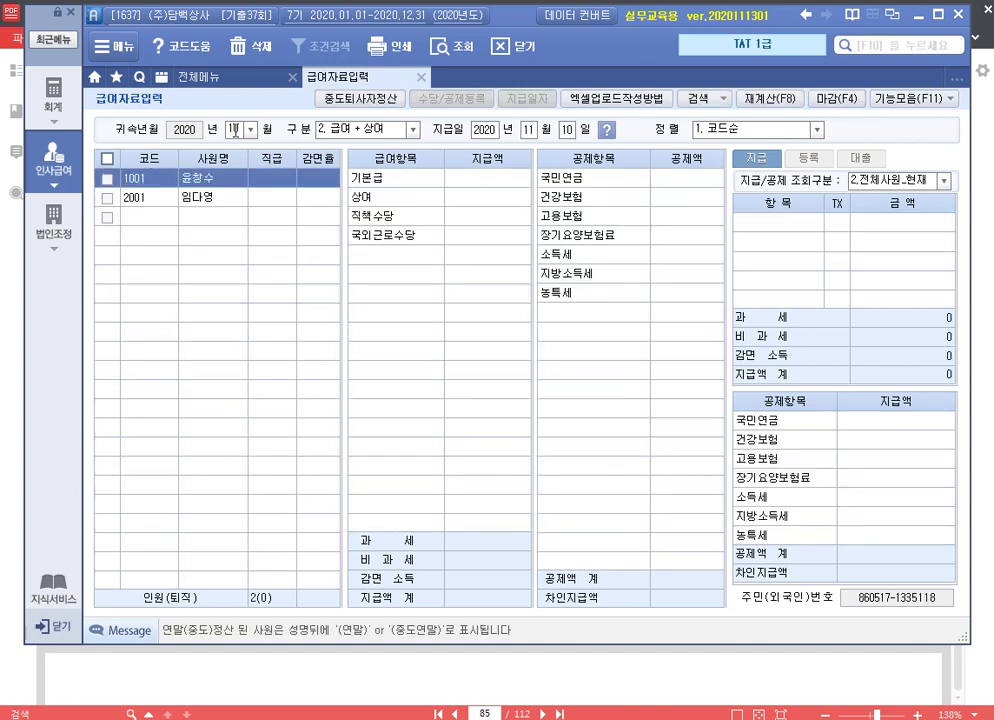
key(Return)
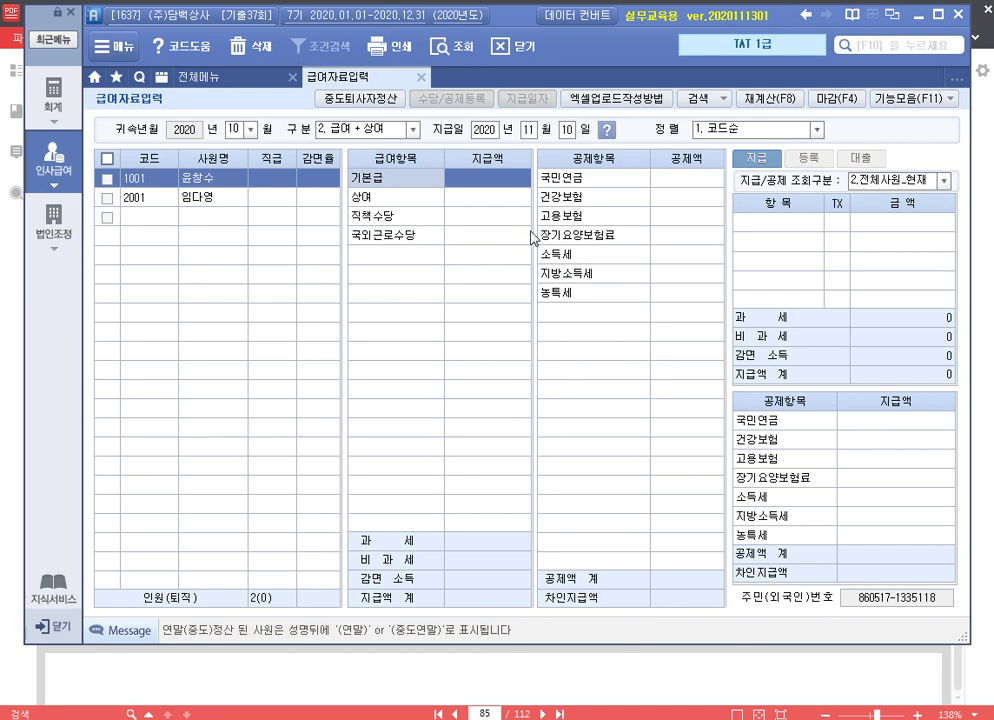
Enter 기본급 2,000,000, 상여 2,000,000, 직책수당 150,000 and 국외근로수당 1,200,000
text(2000000)
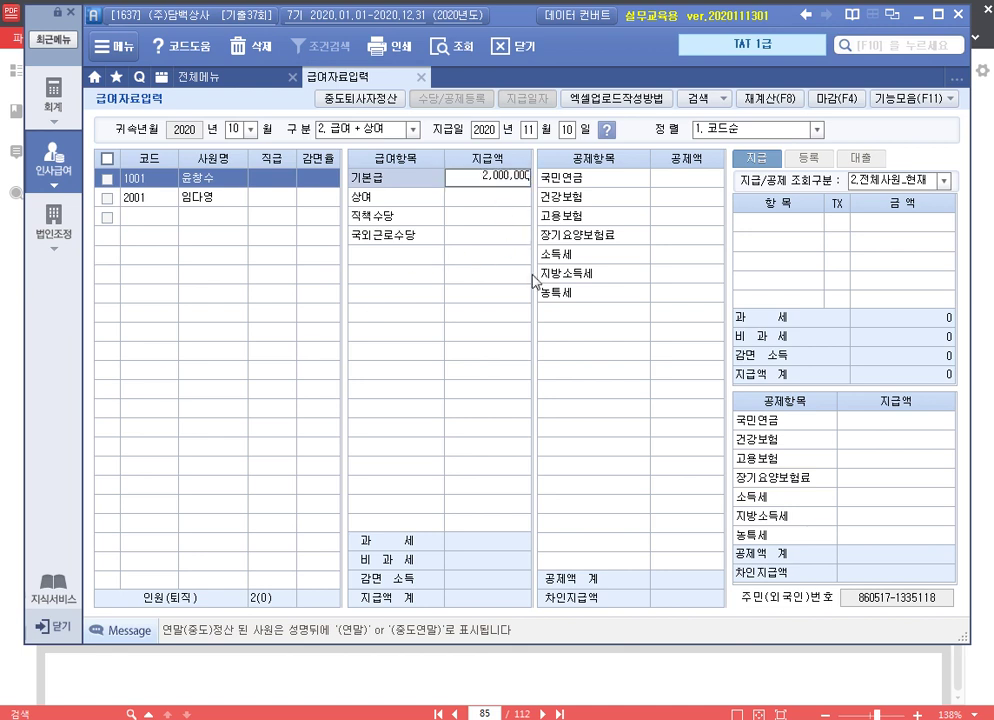
key(Return)
text(2000000)
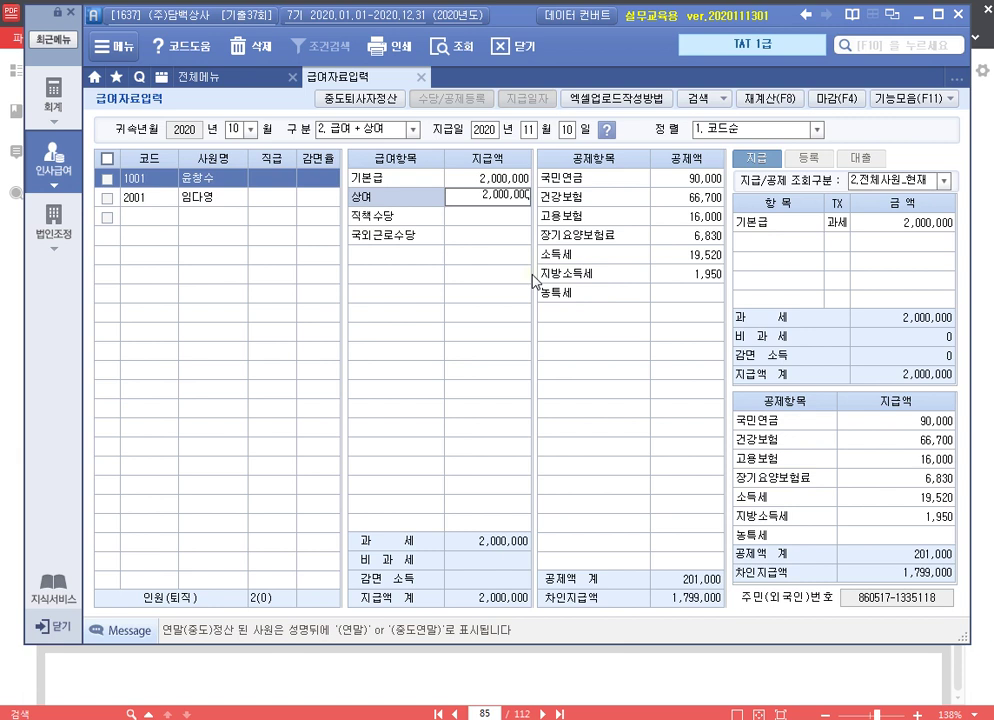
key(Return)
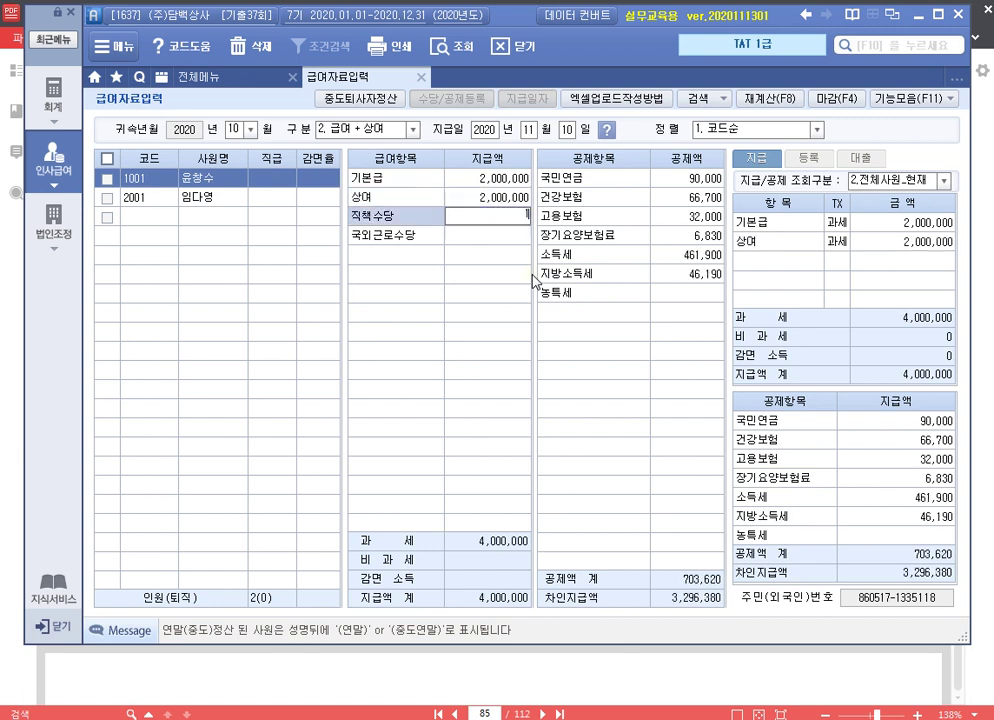
text(1500000)
key(Return)
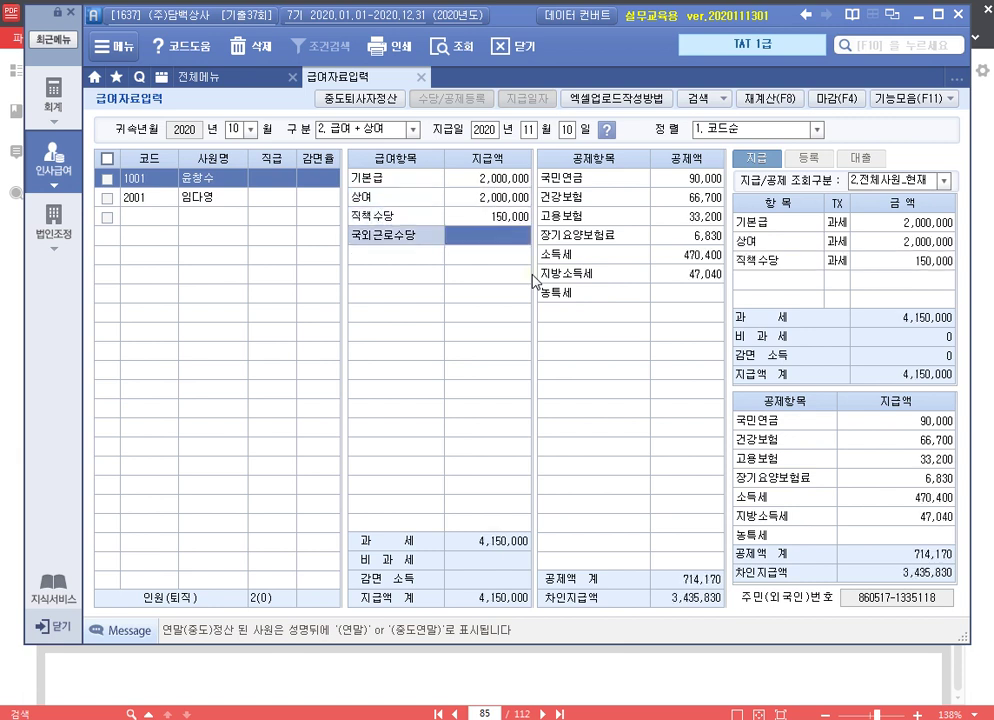
text(1,)
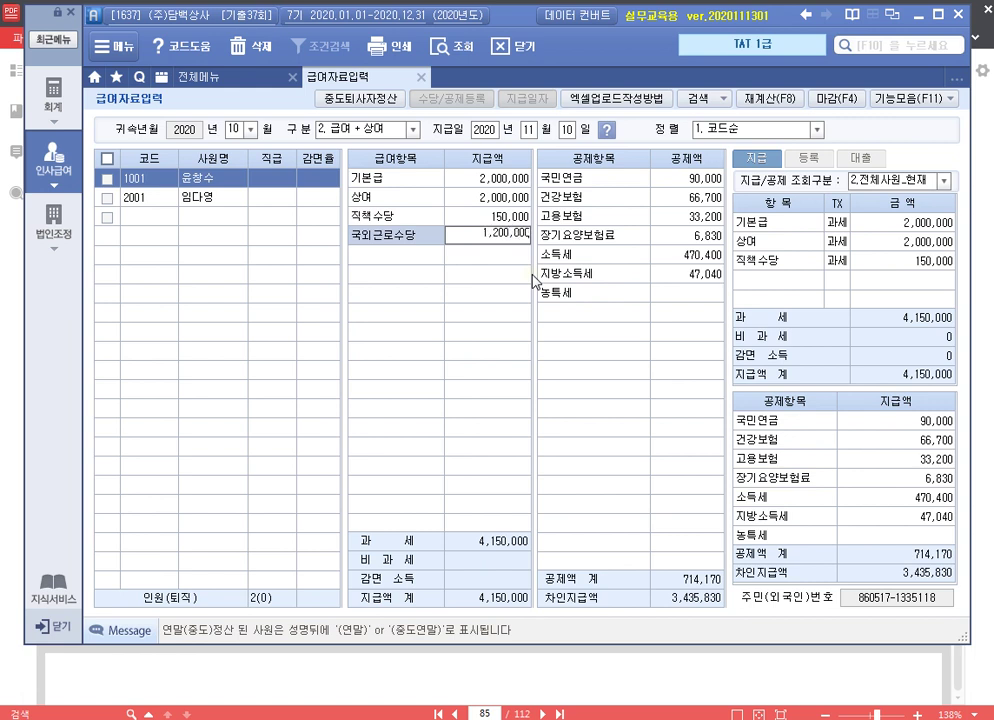
text(200,000)
key(Return)
key(Return)
key(Return)
key(Return)
key(Return)
key(Return)
key(Return)
key(Return)
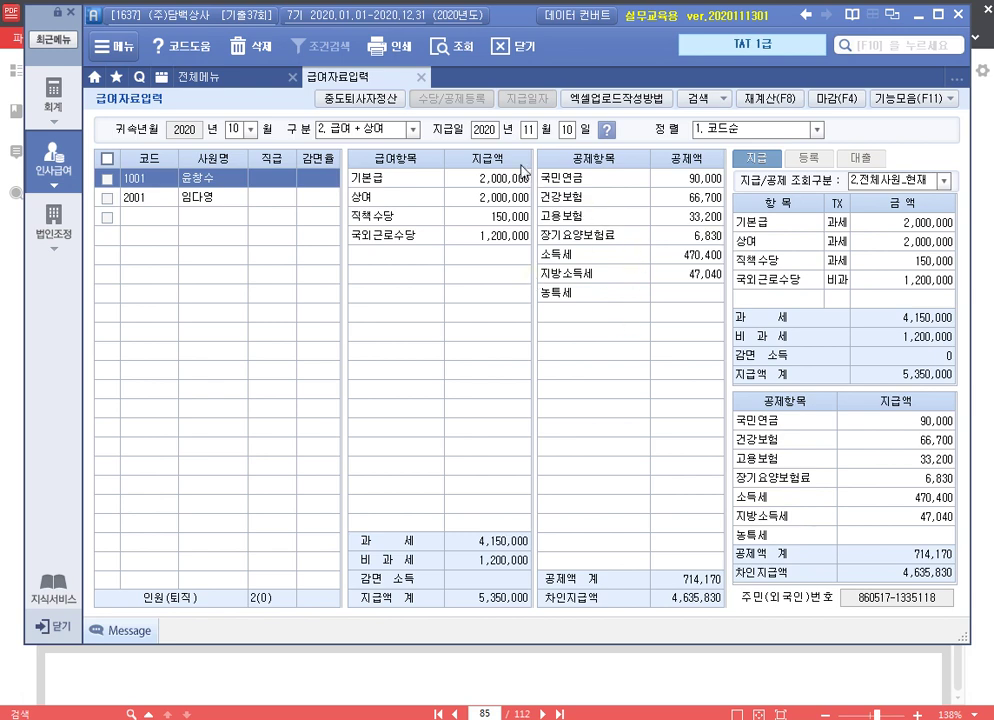
click(421, 77)
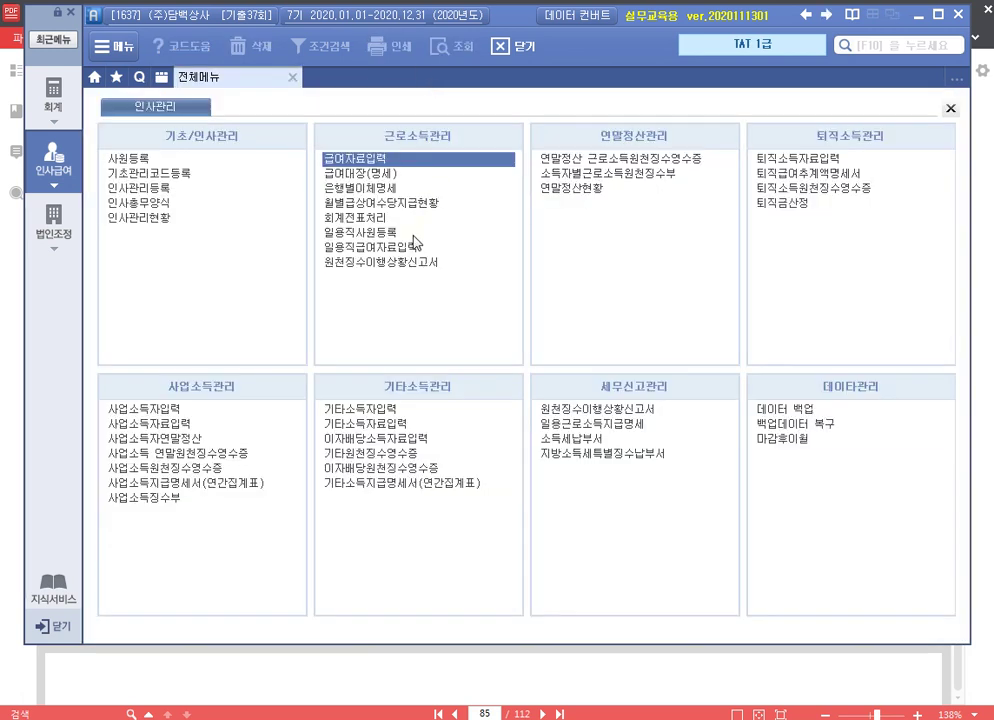
Open the withholding report for attribution month 10 and payment month 11
click(390, 270)
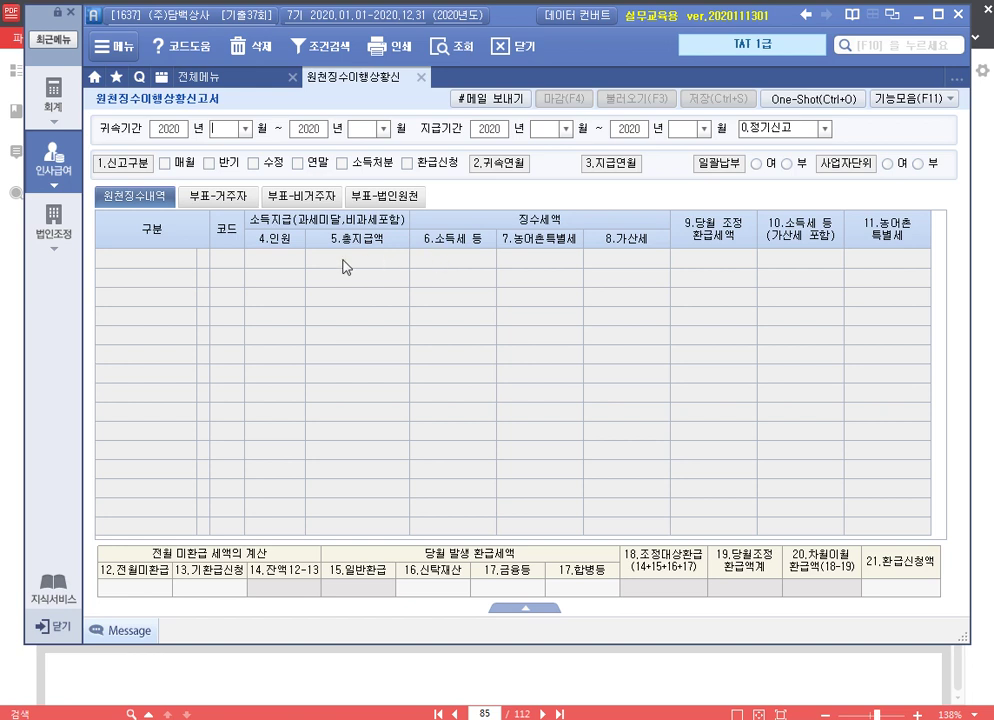
text(10)
key(Return)
key(Return)
key(Return)
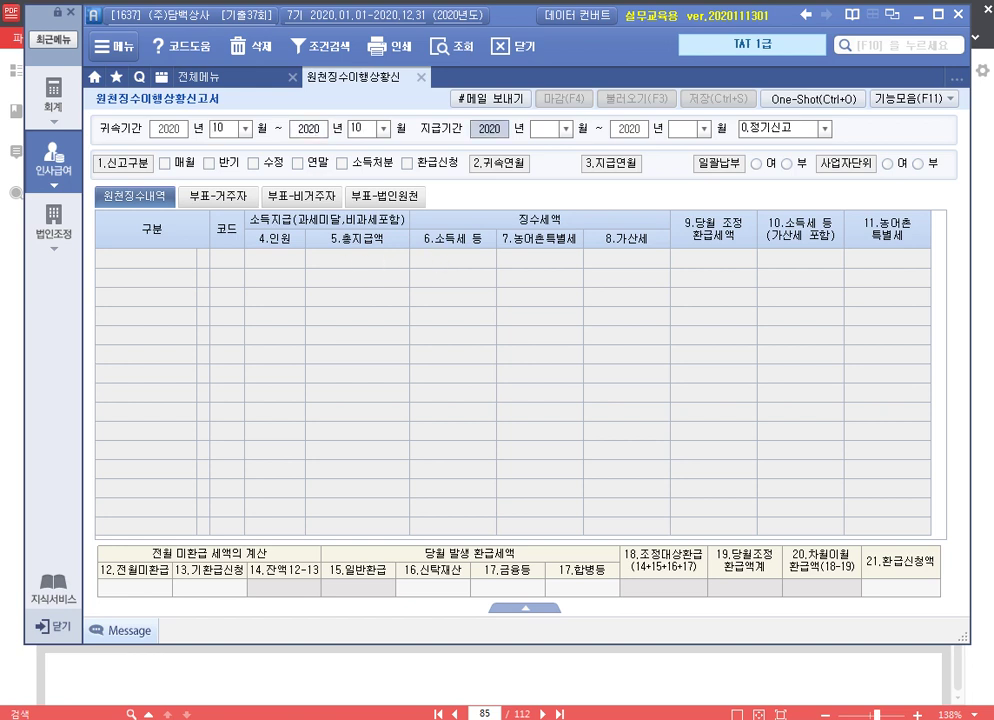
text(11)
key(Return)
key(Return)
key(Return)
key(Return)
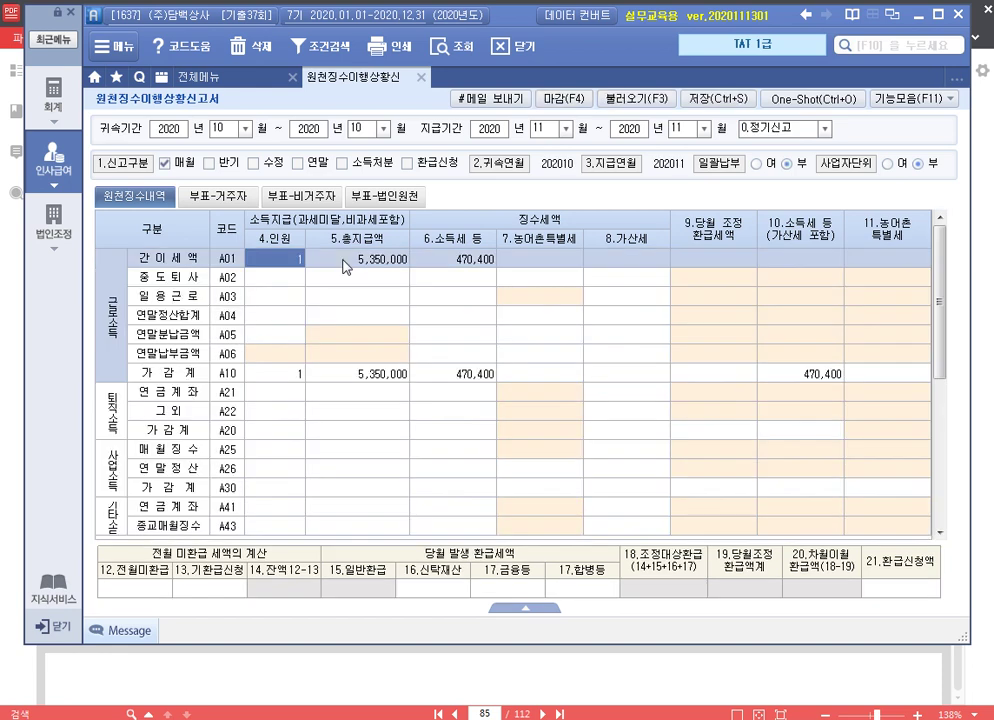
Enter 100,000 as 12.전월미환급 tax, save the report, and return to the PDF
click(458, 261)
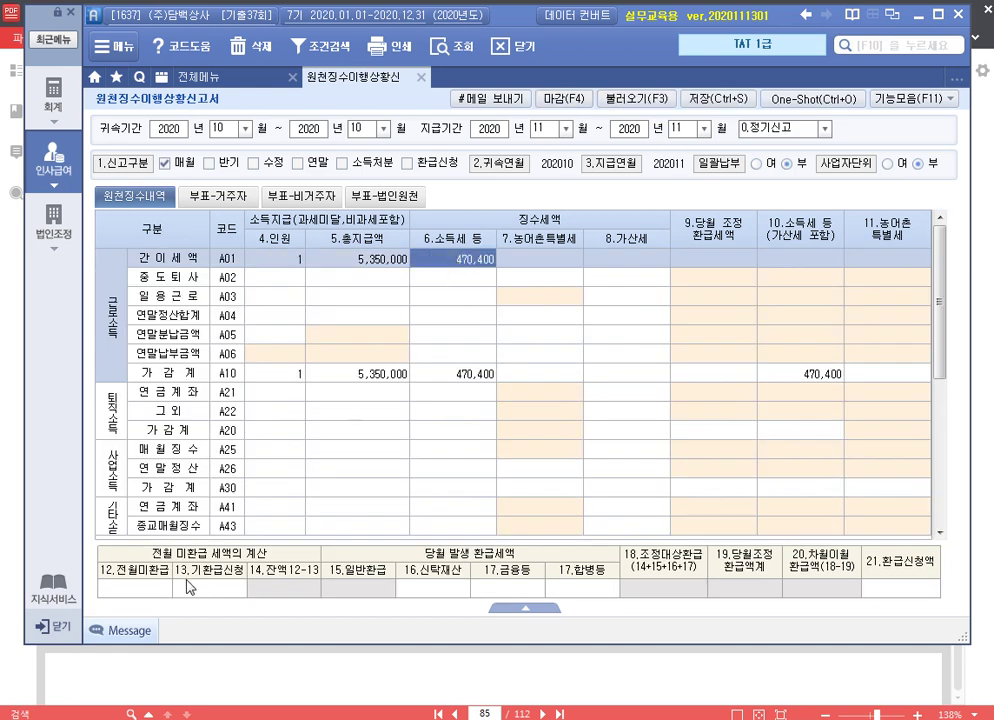
click(143, 591)
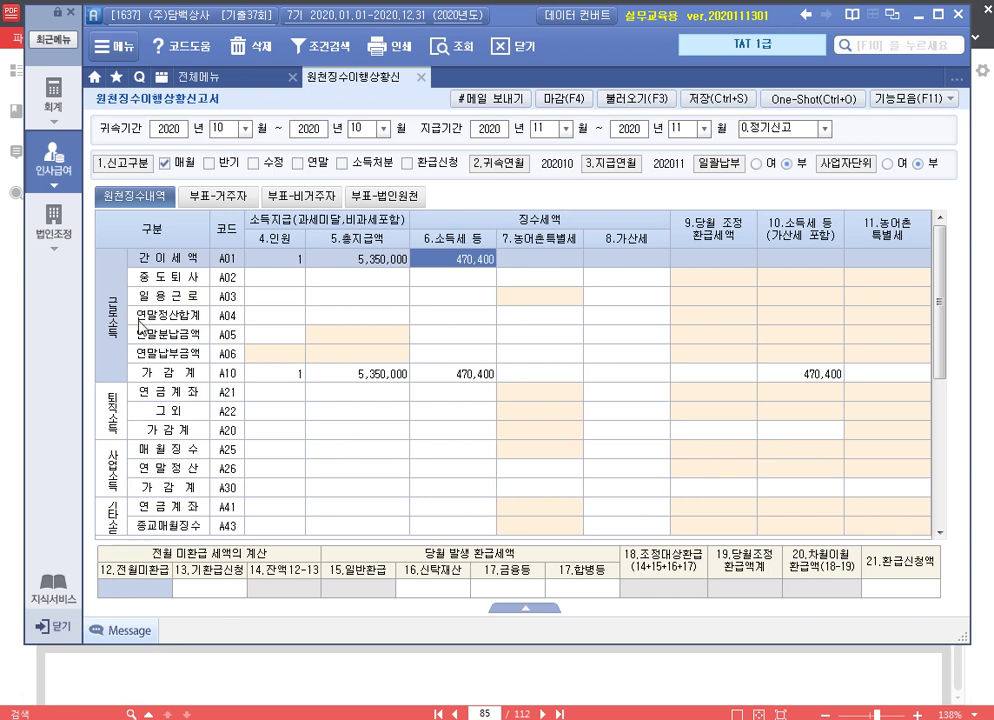
text(100,000)
key(Return)
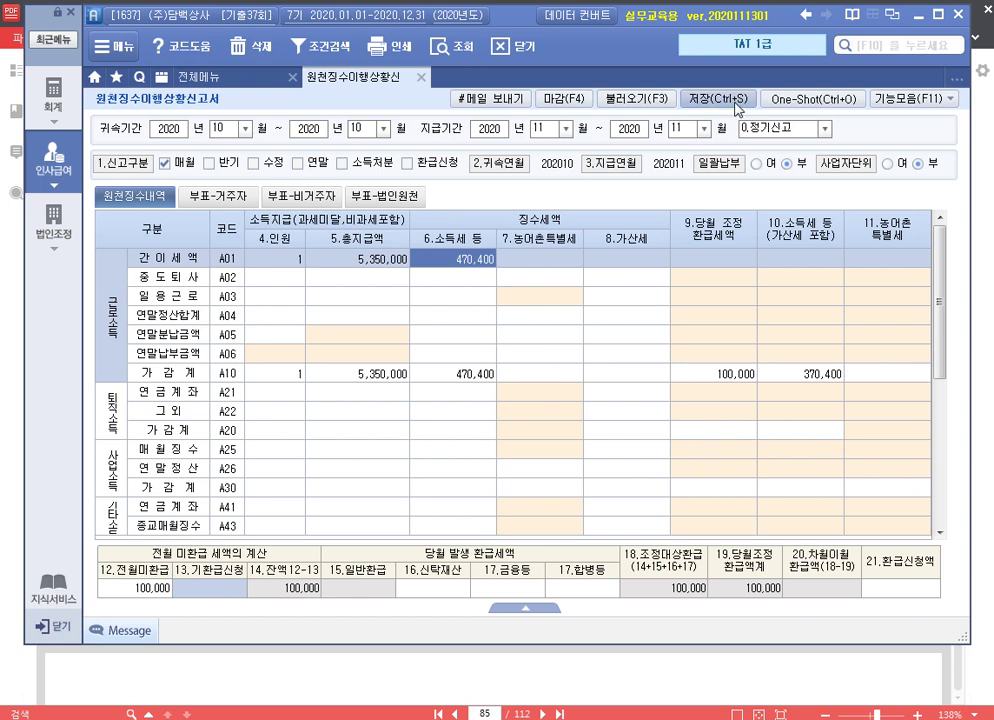
click(712, 99)
click(463, 411)
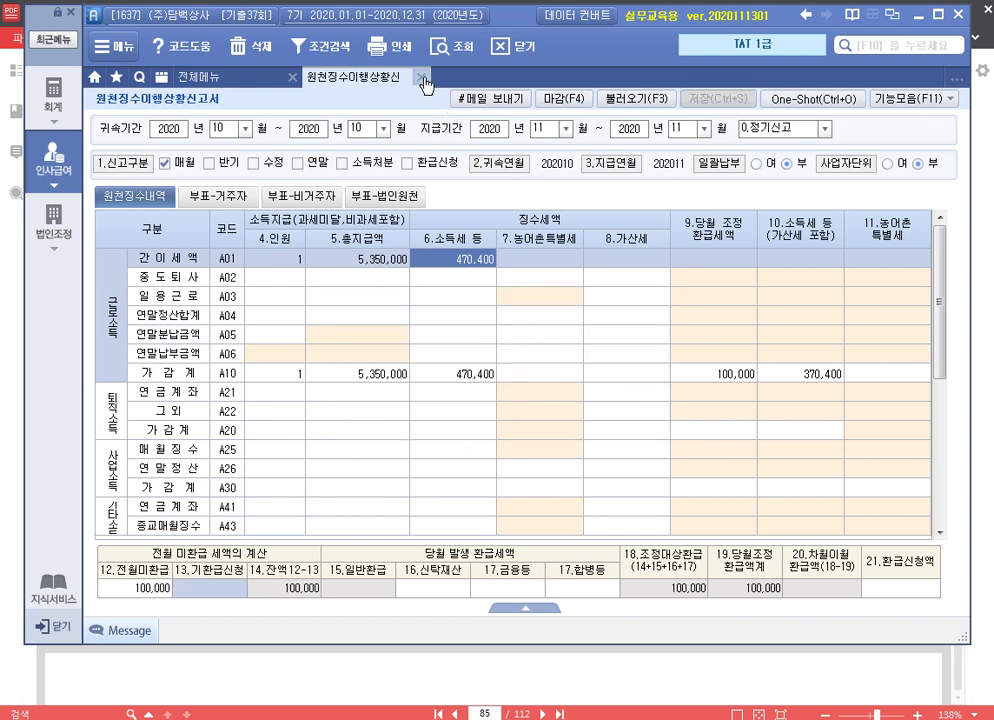
click(424, 84)
click(695, 658)
scroll(624, 475, down, 10)
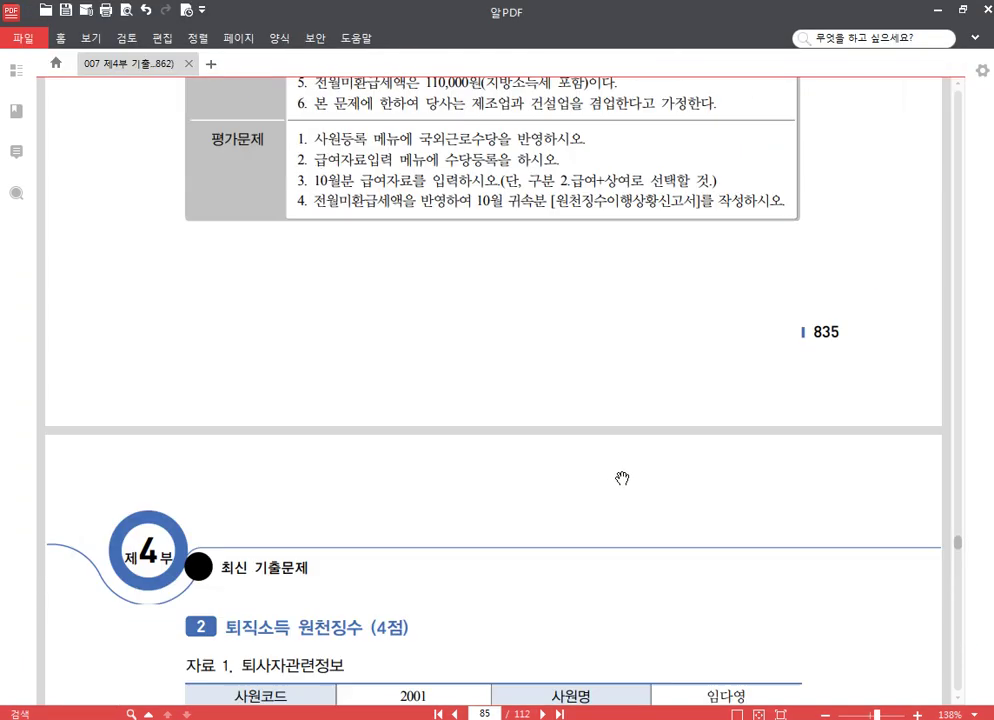
Scroll the PDF to page 86's 퇴직소득 원천징수 question, then return to Smart A
scroll(633, 449, up, 1)
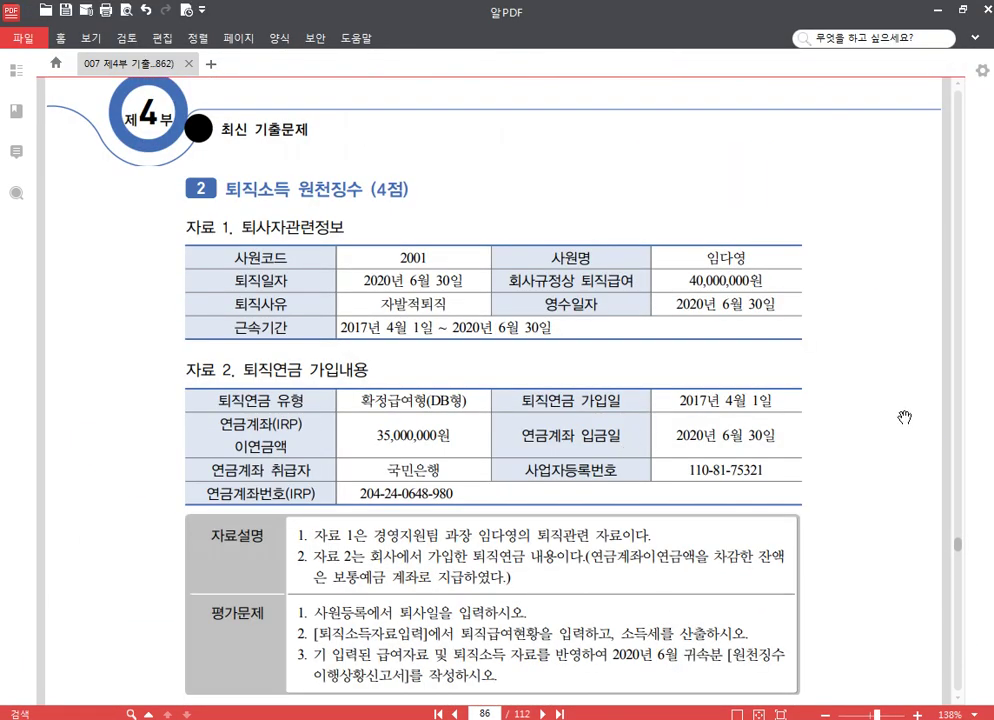
scroll(883, 410, down, 1)
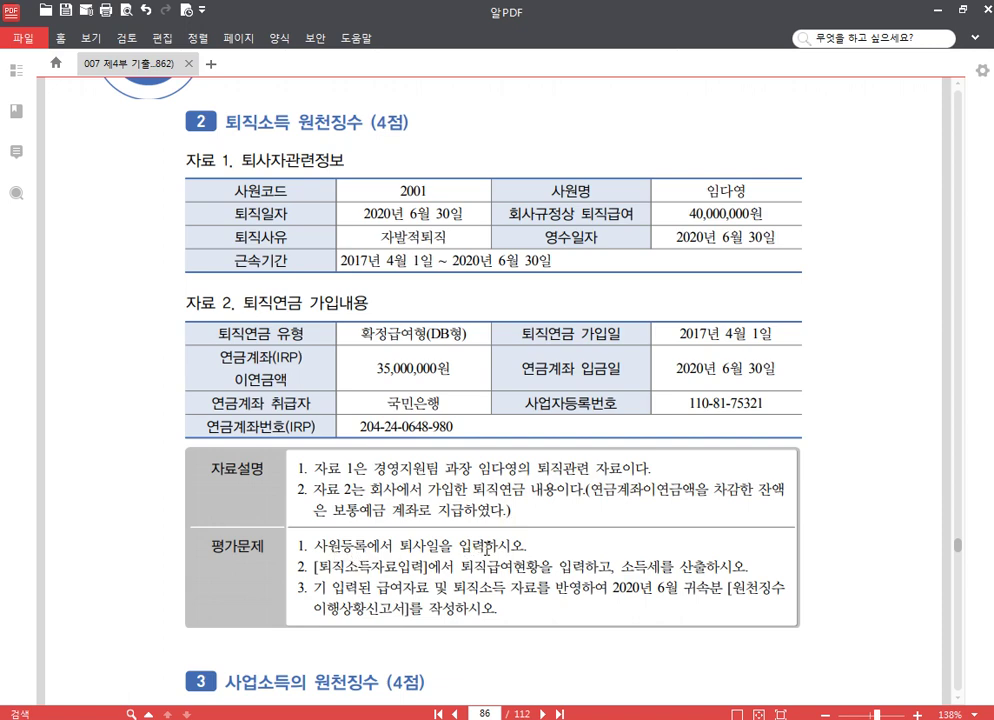
scroll(598, 537, down, 2)
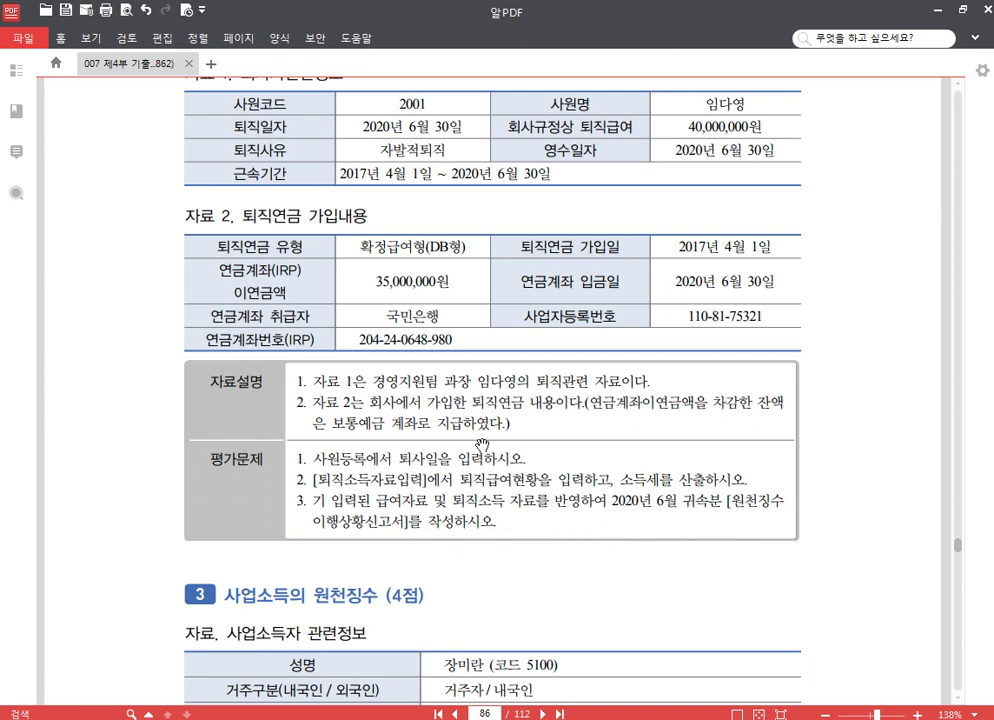
mouse_move(633, 190)
mouse_down()
mouse_move(633, 200)
mouse_move(633, 187)
mouse_up()
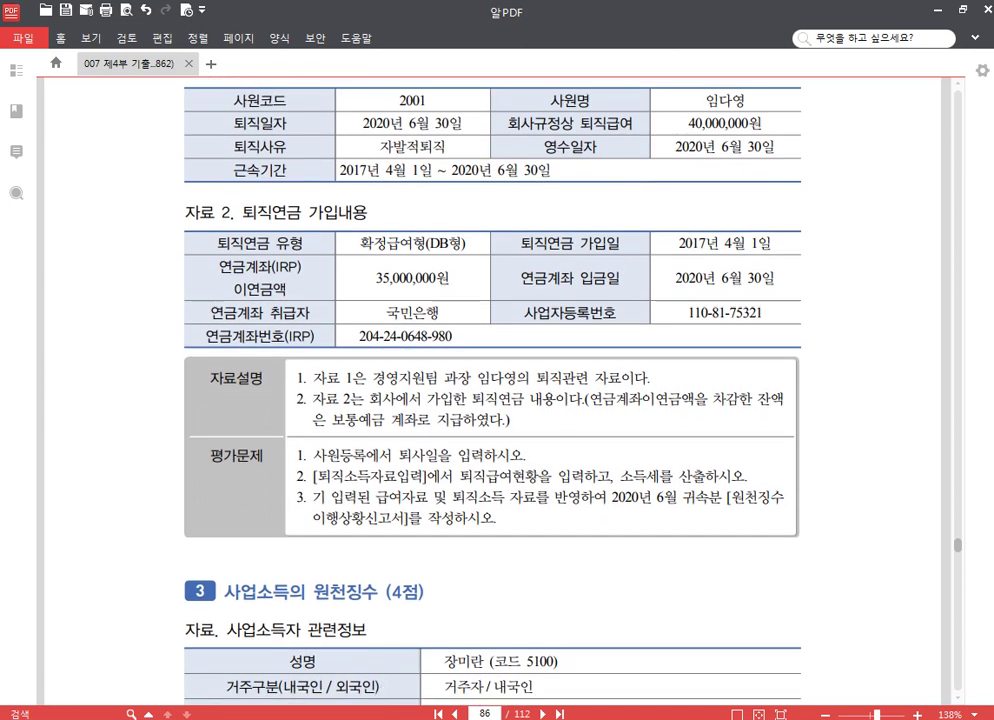
key(alt+Tab)
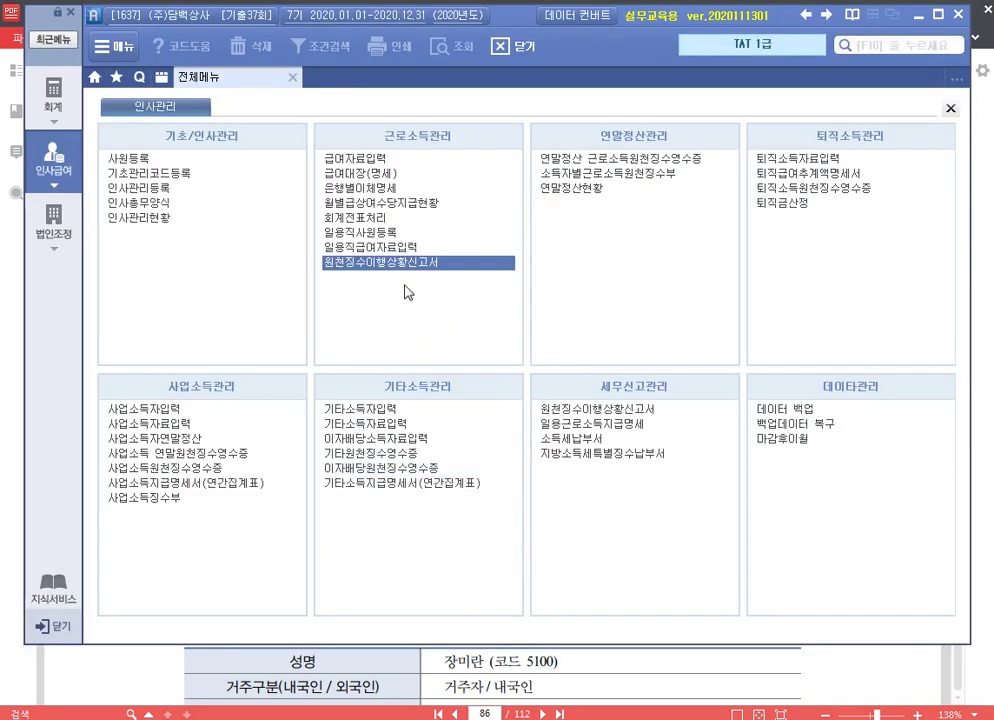
Enter 2020-06-30 as employee 2001's 20.퇴사년월일 in 사원등록
click(162, 160)
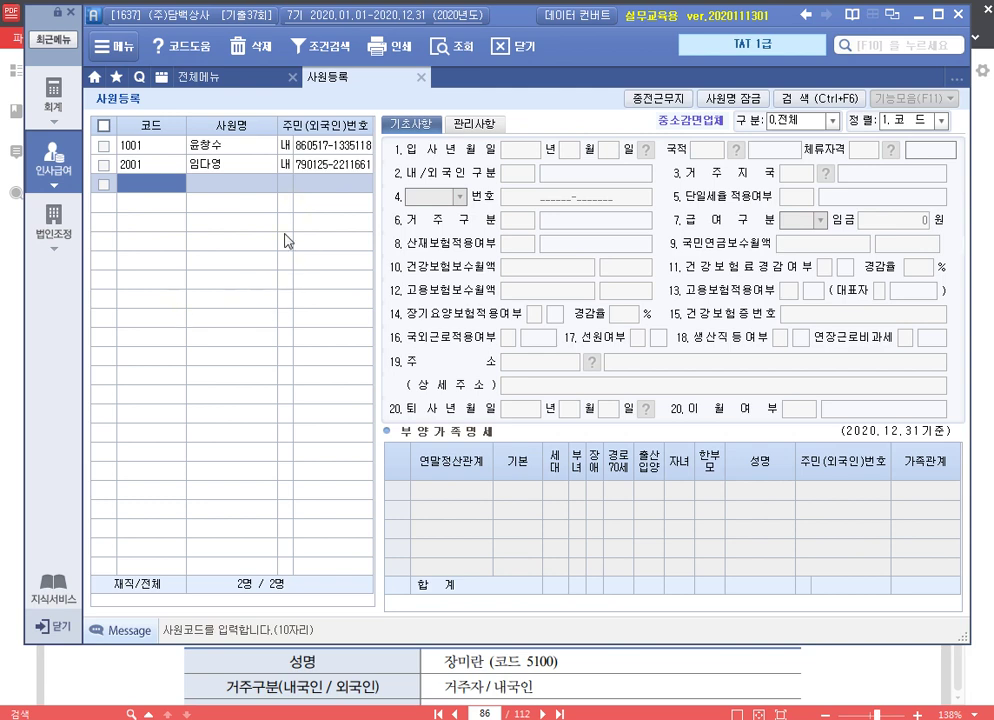
click(224, 164)
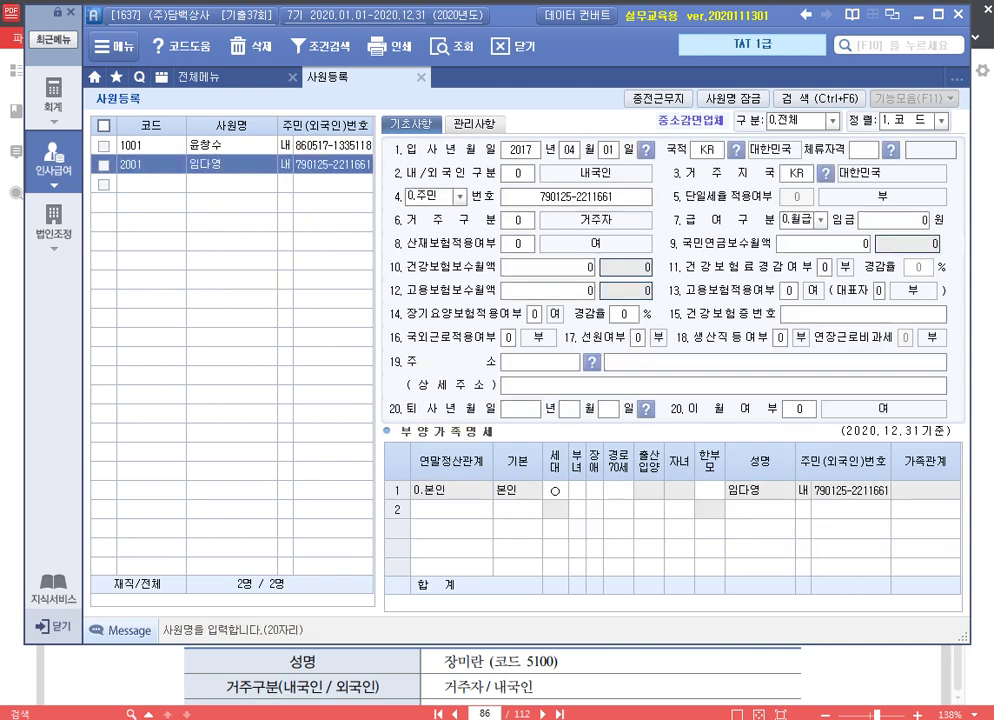
click(520, 408)
text(2021006301)
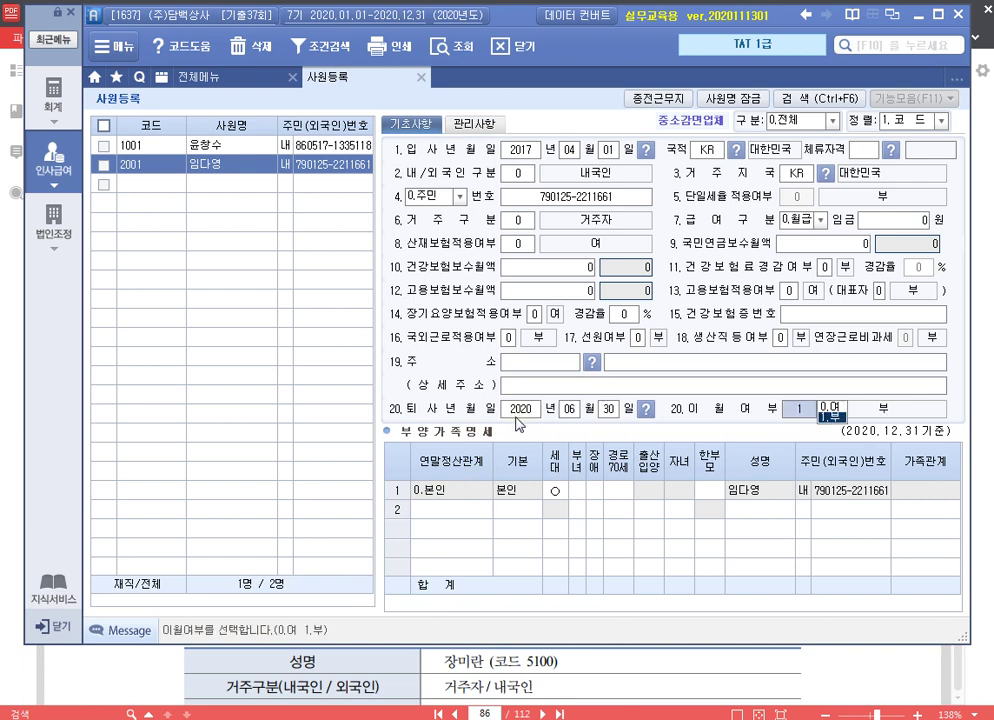
key(Return)
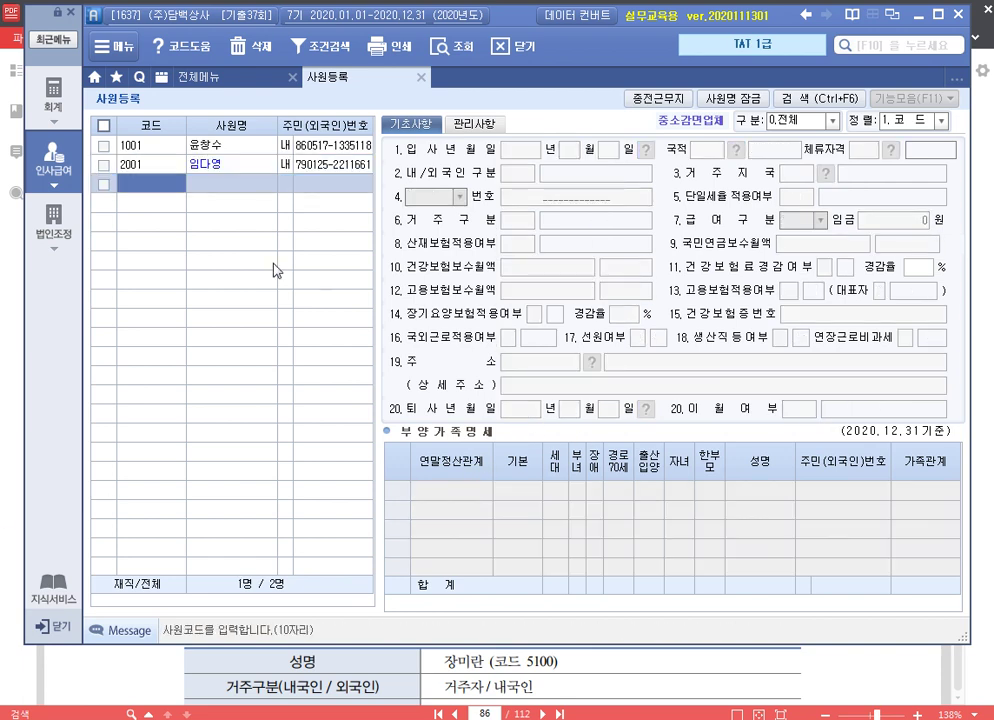
click(235, 164)
click(421, 77)
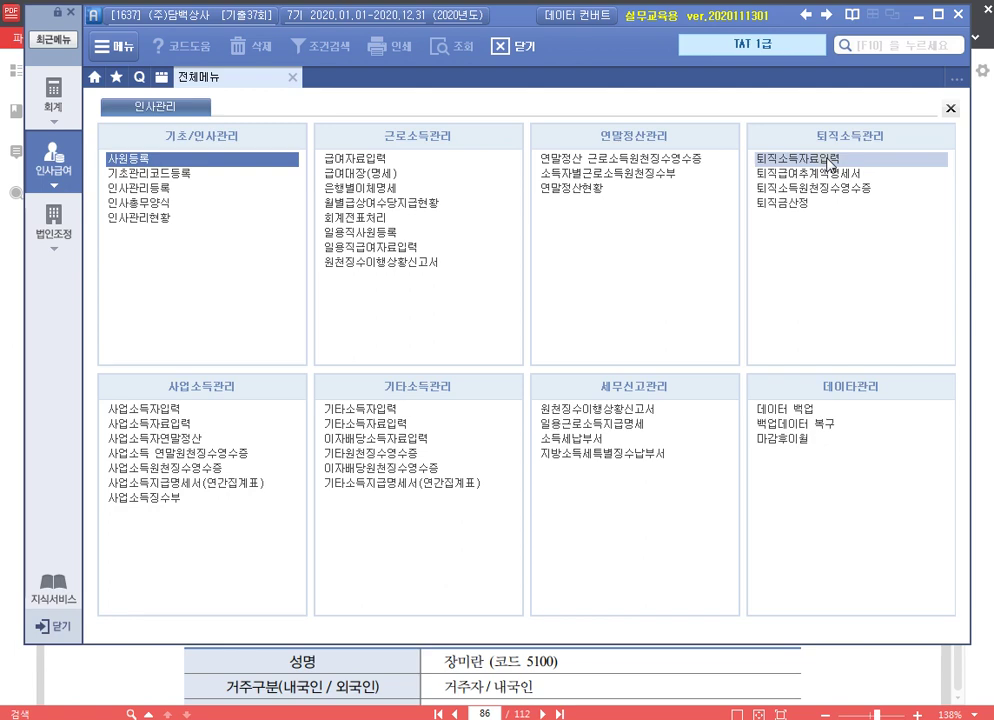
In 퇴직소득자료입력, select employee 2001 for June with 1.퇴직 and 3.자발 reason
click(830, 160)
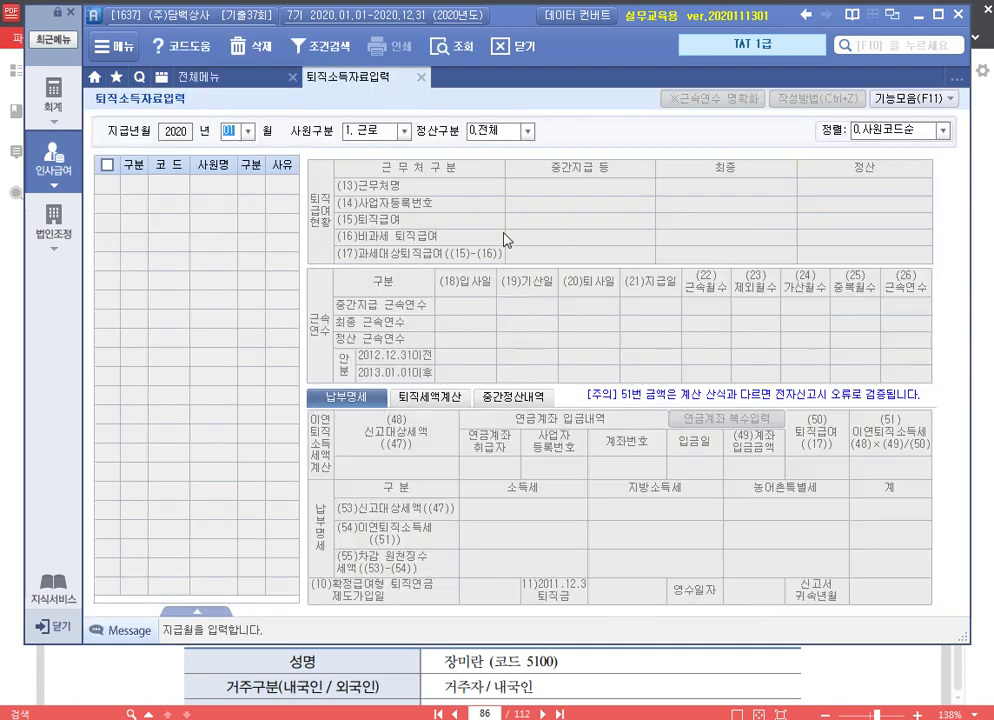
text(06)
key(Return)
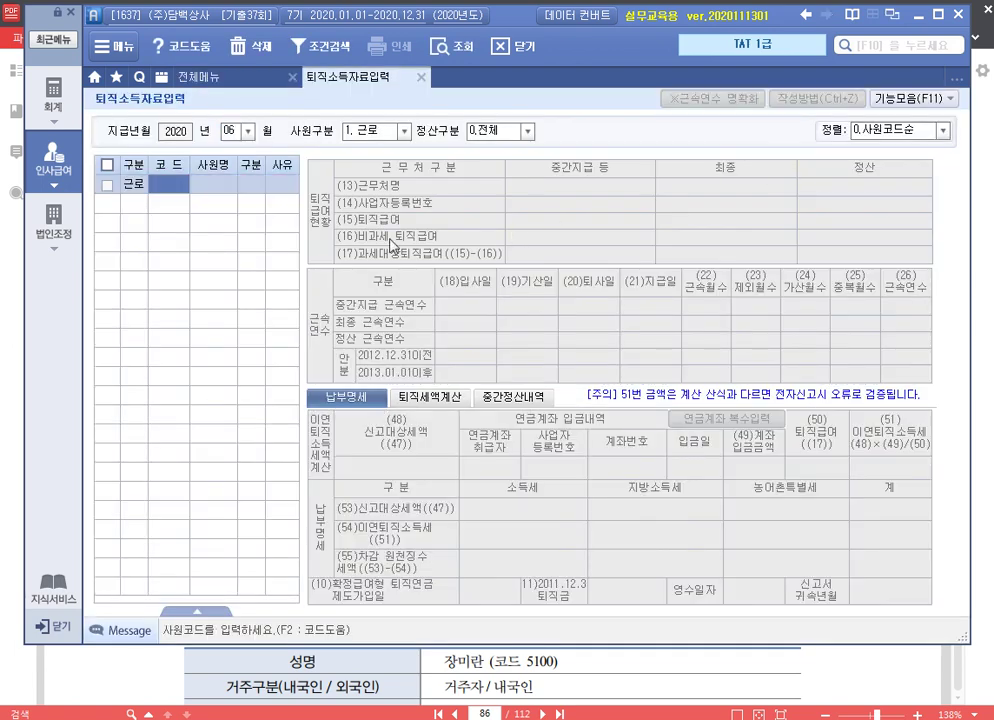
key(F2)
double_click(392, 246)
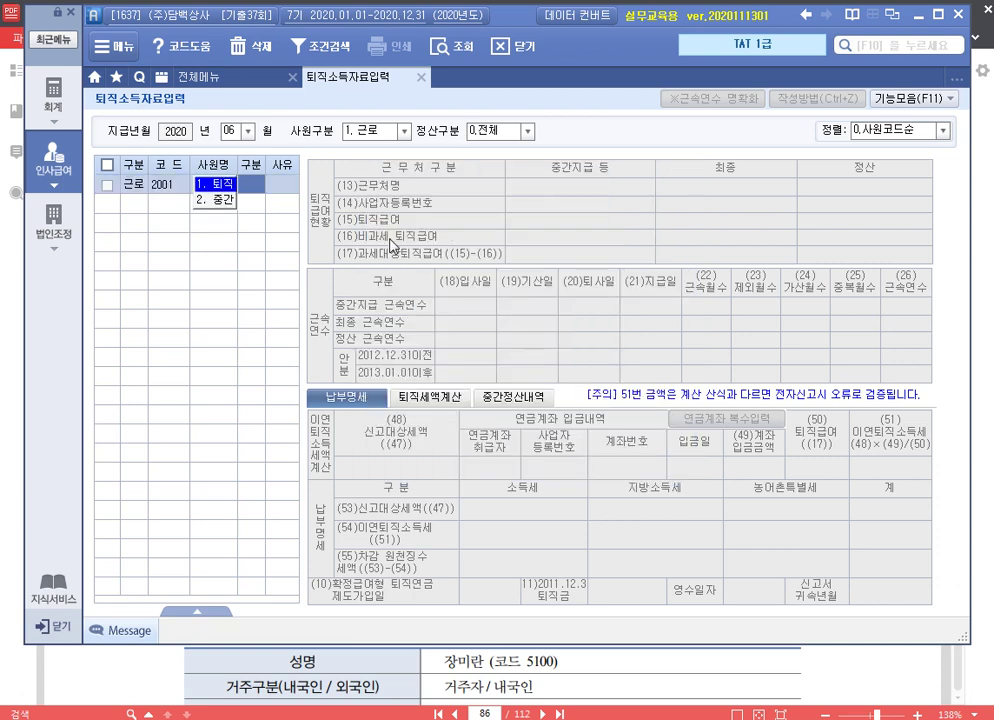
key(Return)
key(Return)
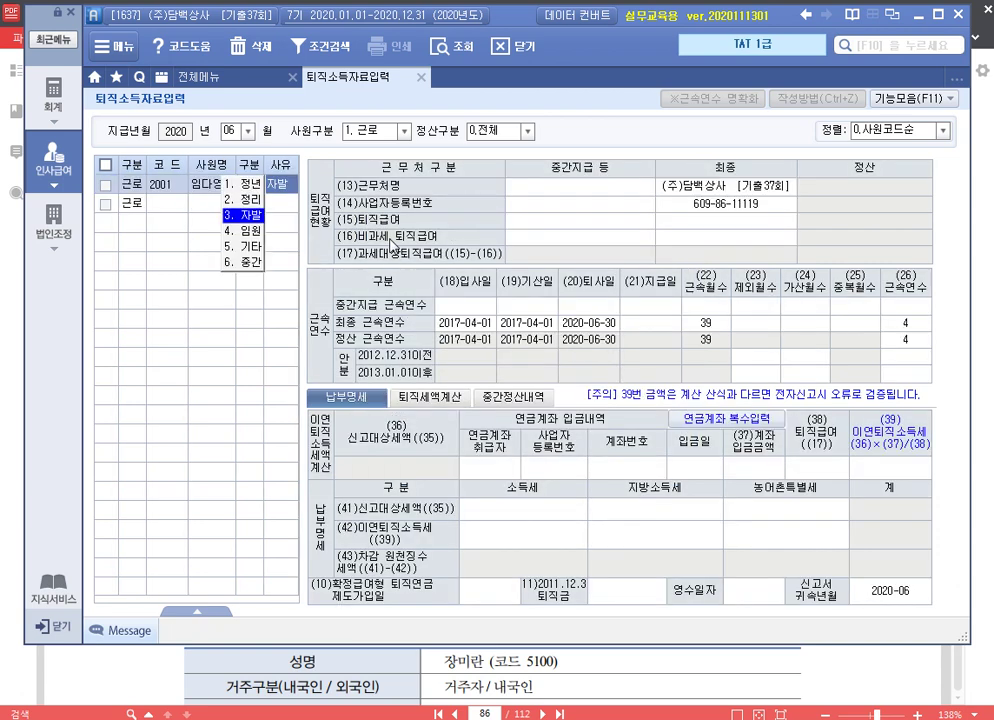
key(Return)
key(Return)
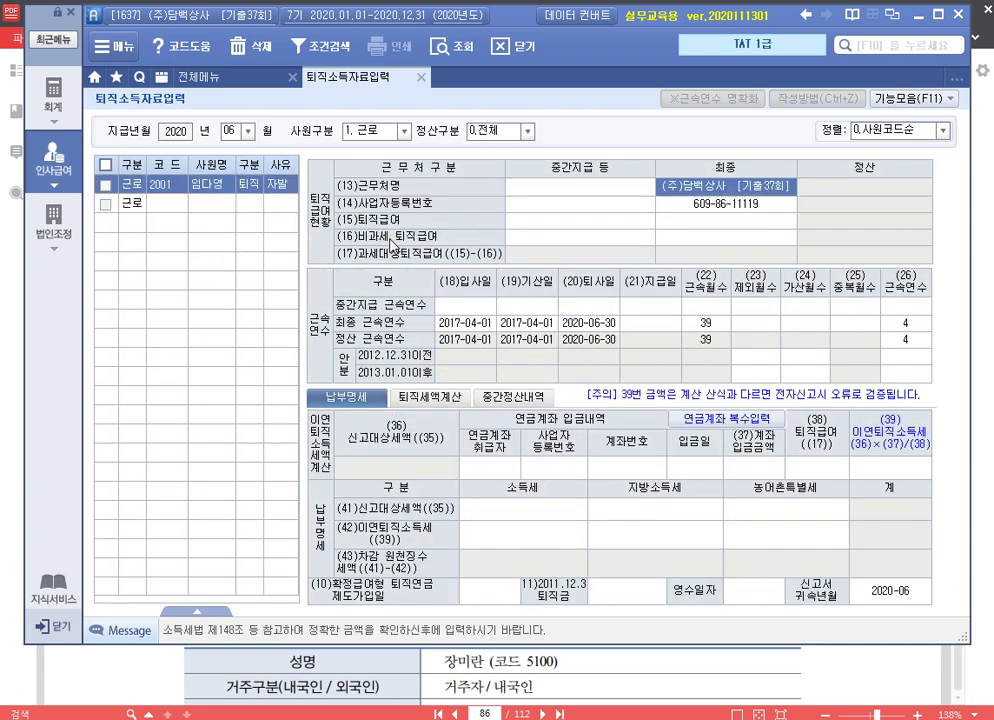
Enter 40,000,000 severance pay with a 2020-06-30 payment date
key(Return)
text(40000000)
key(Return)
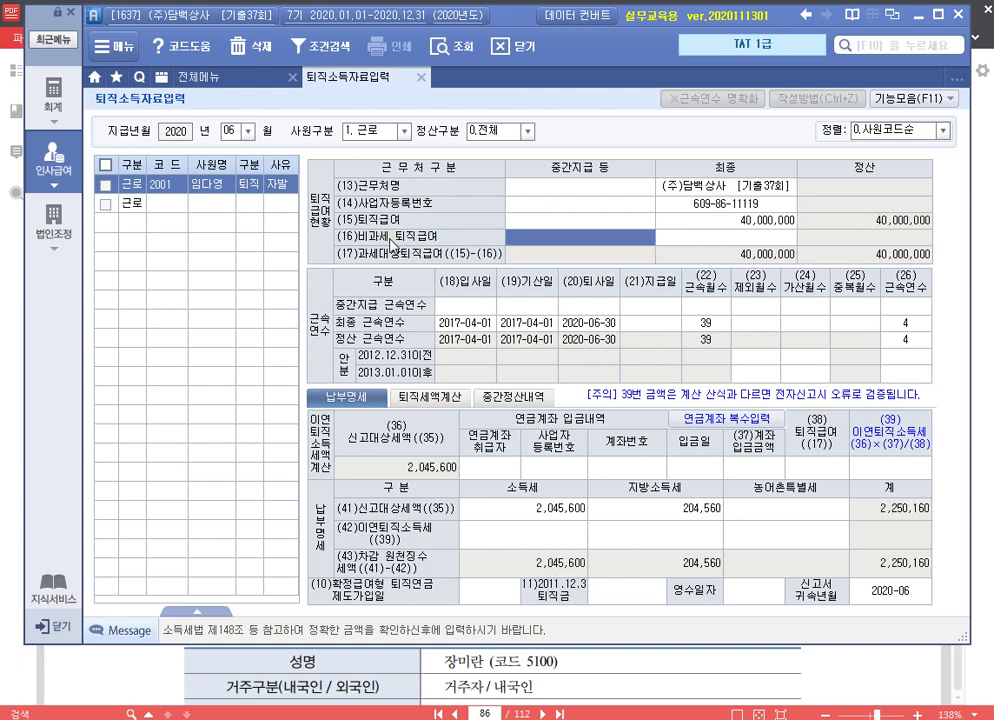
click(645, 328)
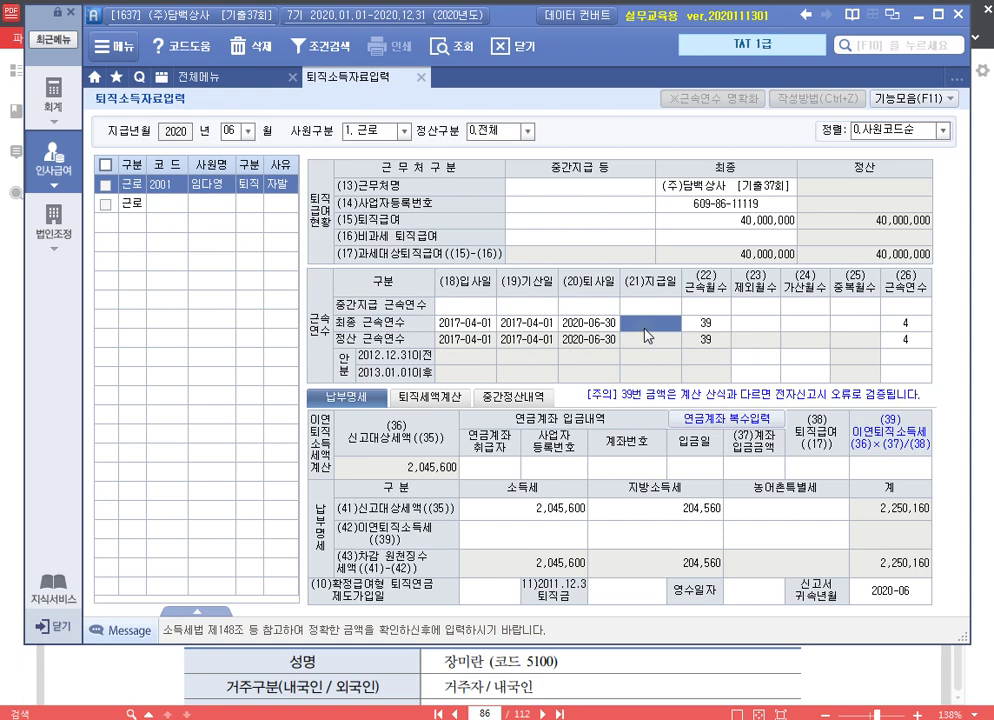
text(202006)
key(Return)
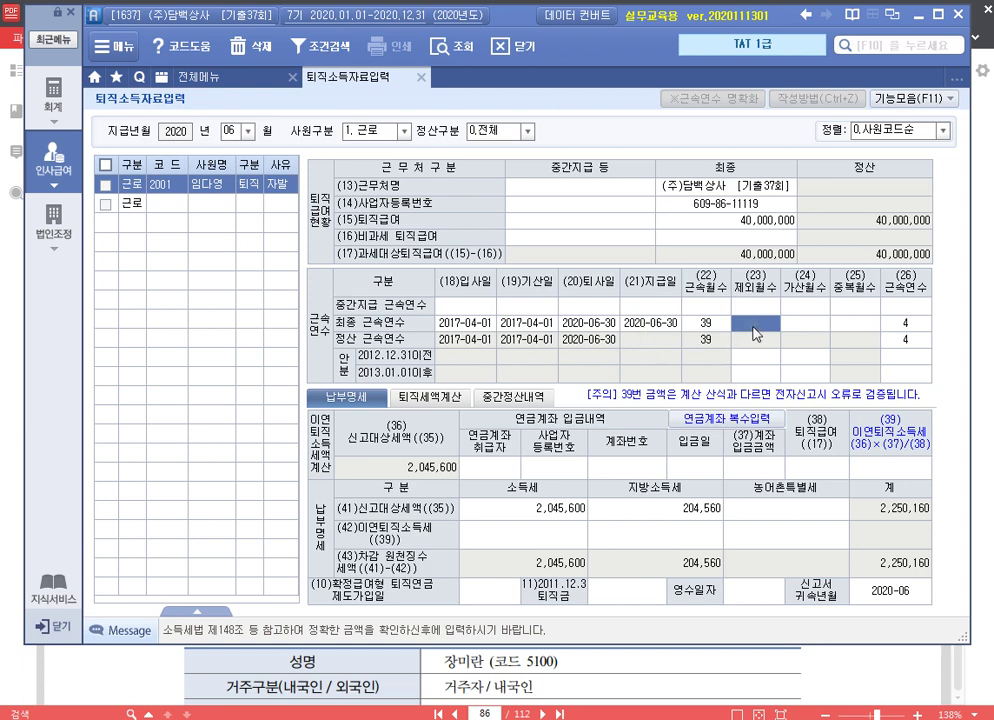
click(518, 478)
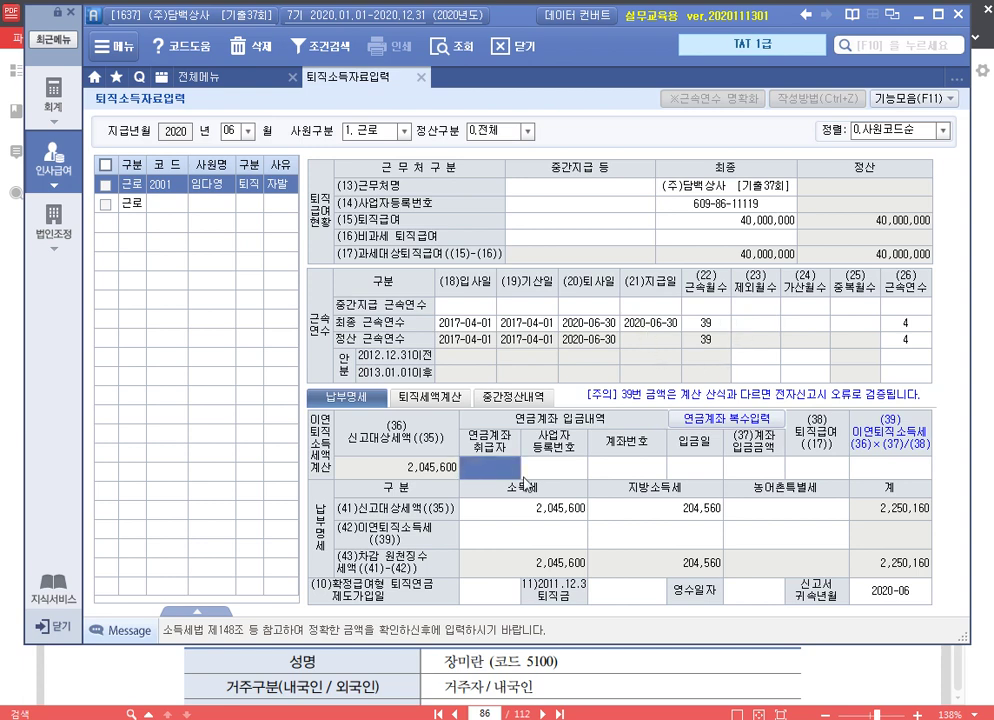
Record the 35,000,000 pension-account transfer at 국민은행 on 2020-06-30, with business registration and account numbers
text(국민은행)
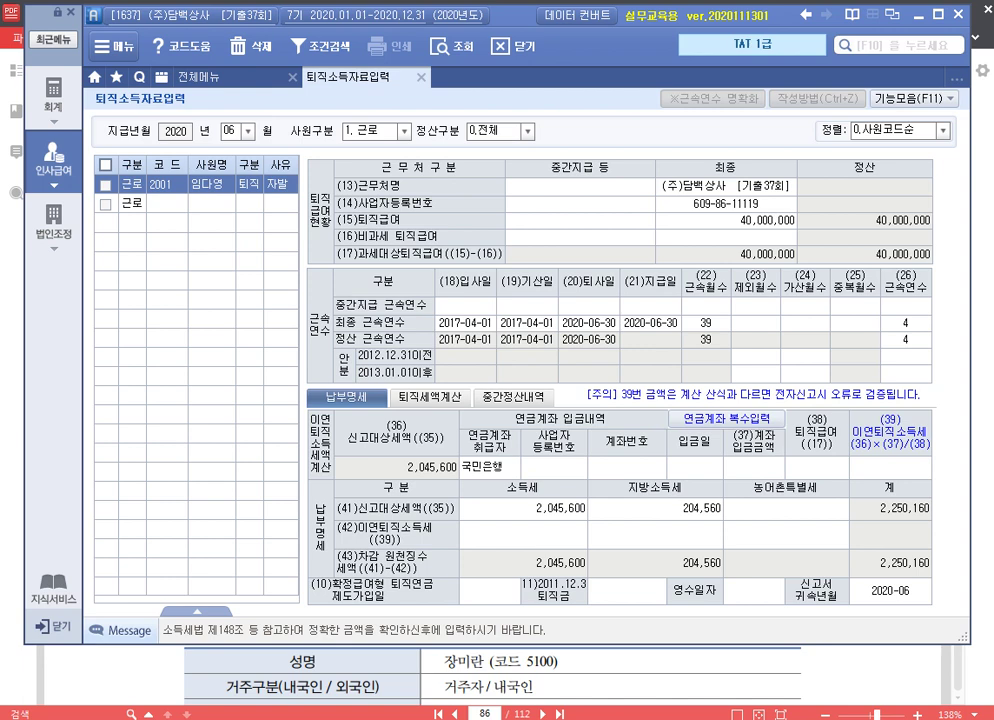
key(Return)
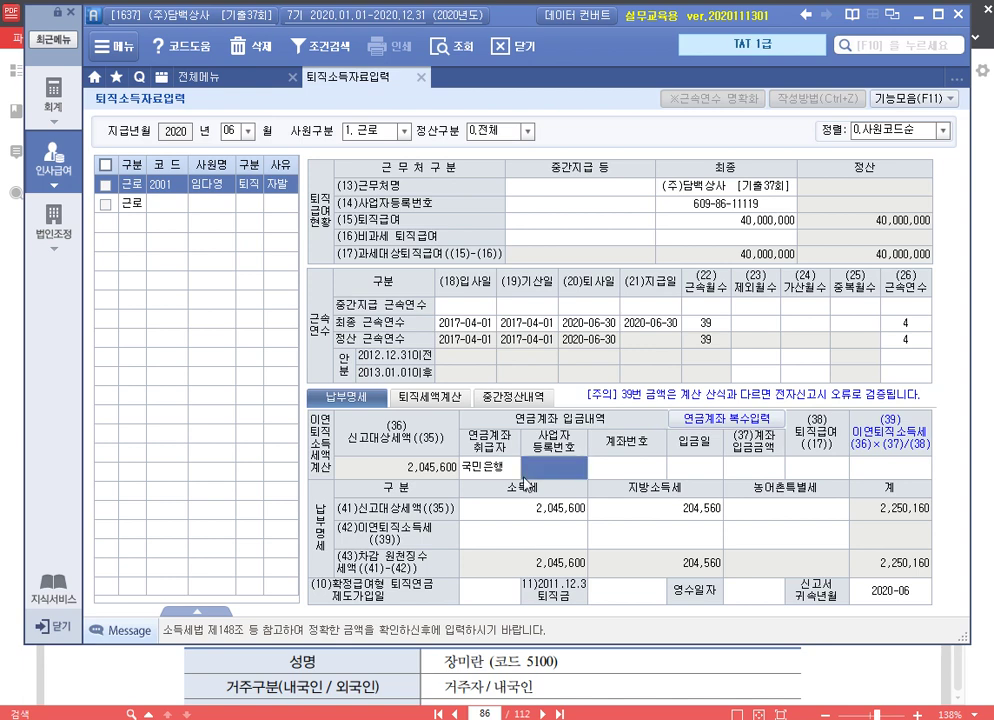
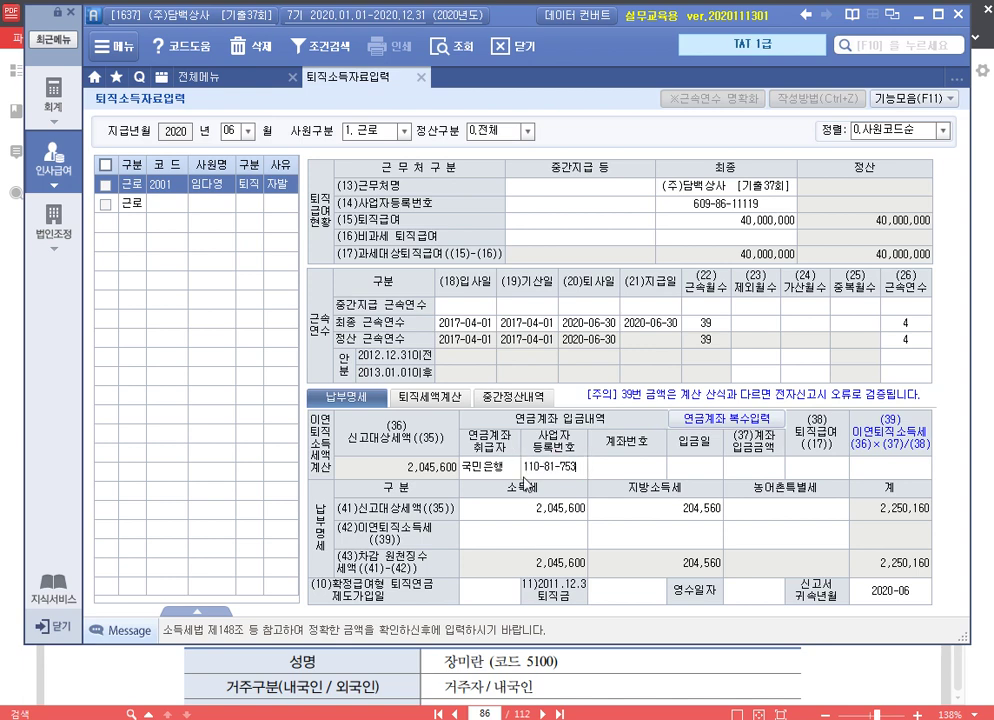
key(Return)
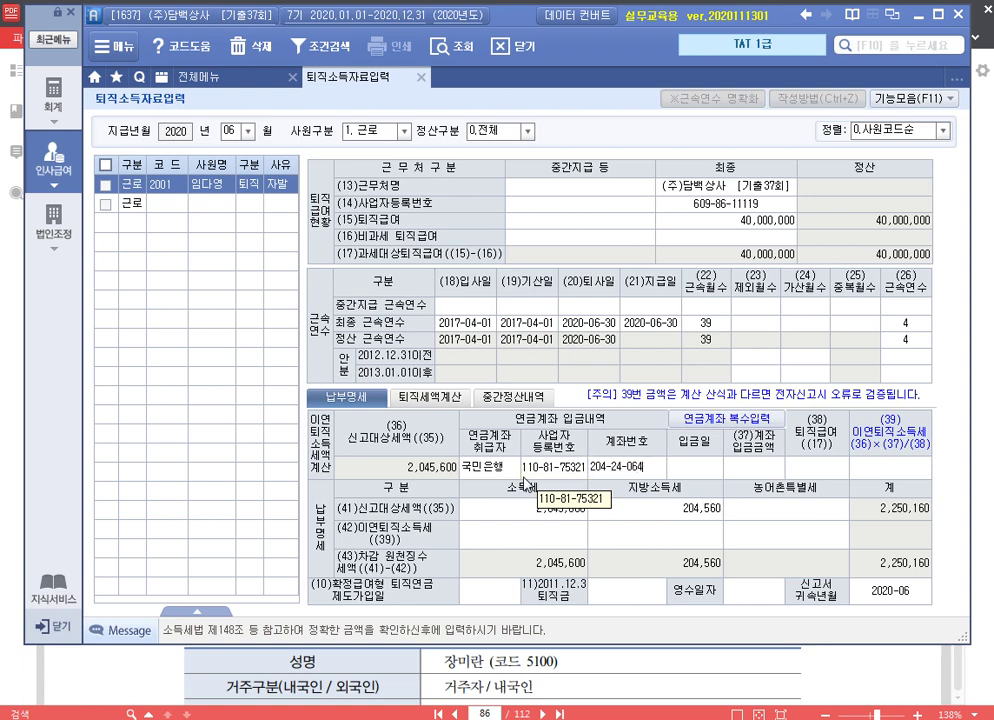
key(Return)
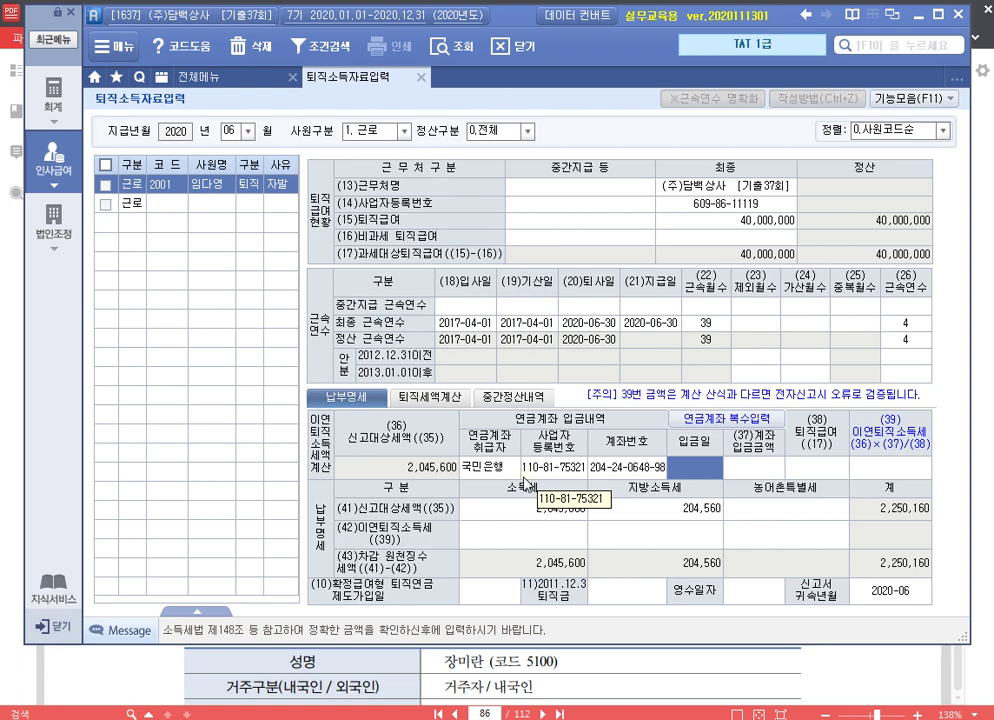
text(20200630)
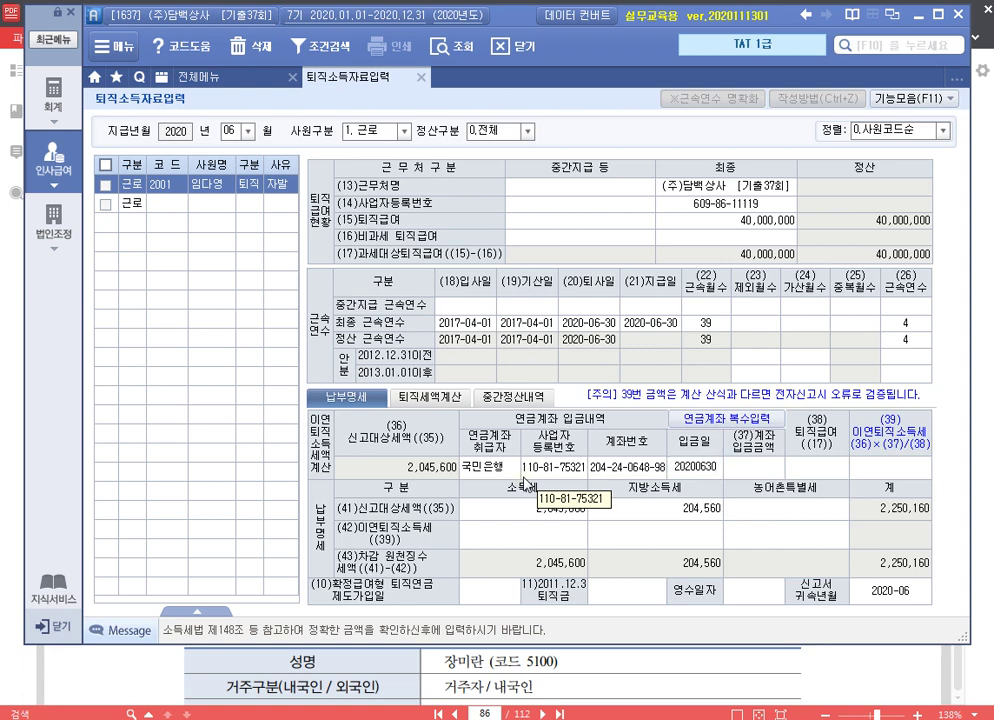
key(Return)
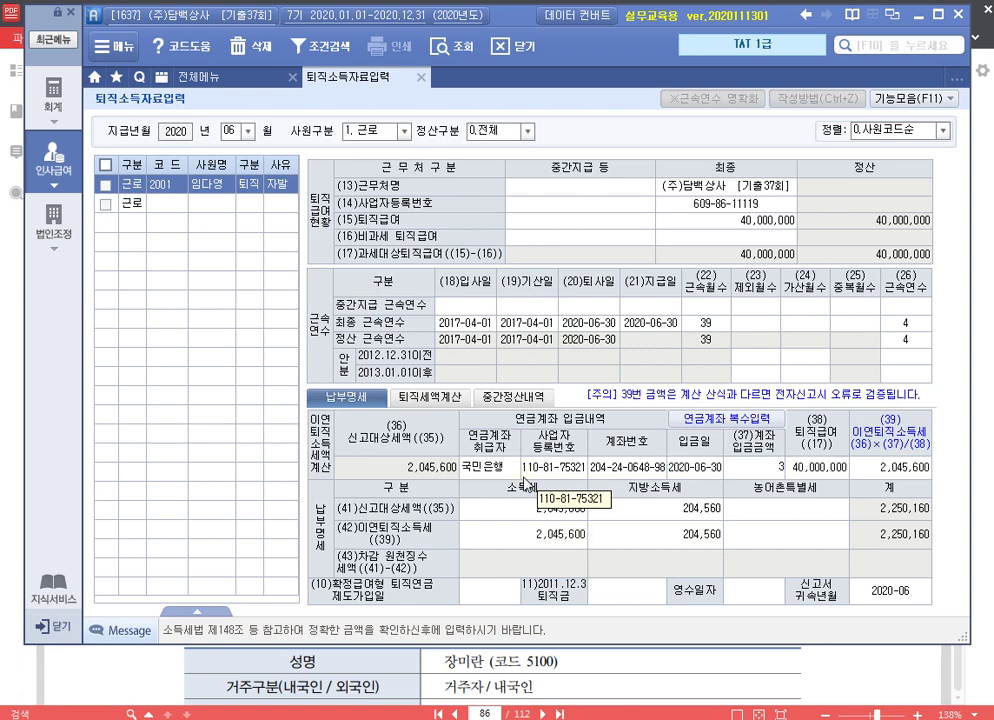
text(35000000)
key(Return)
key(Return)
key(Return)
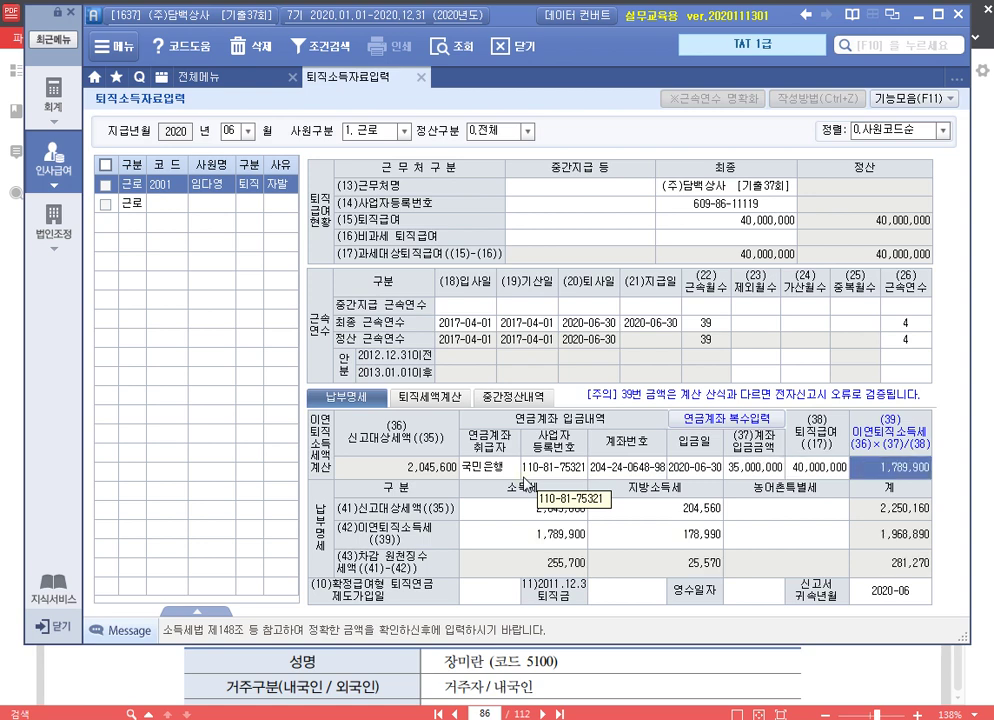
Set the DB plan join date to 2017-04-01 and receipt date to 2020-06-30
click(484, 598)
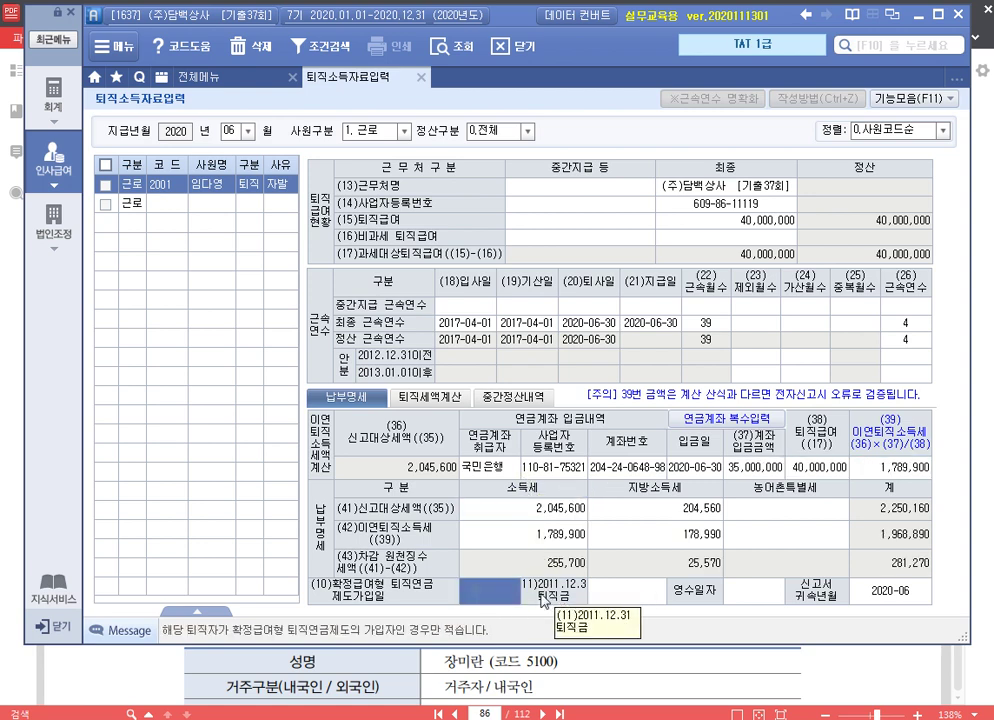
text(20160401)
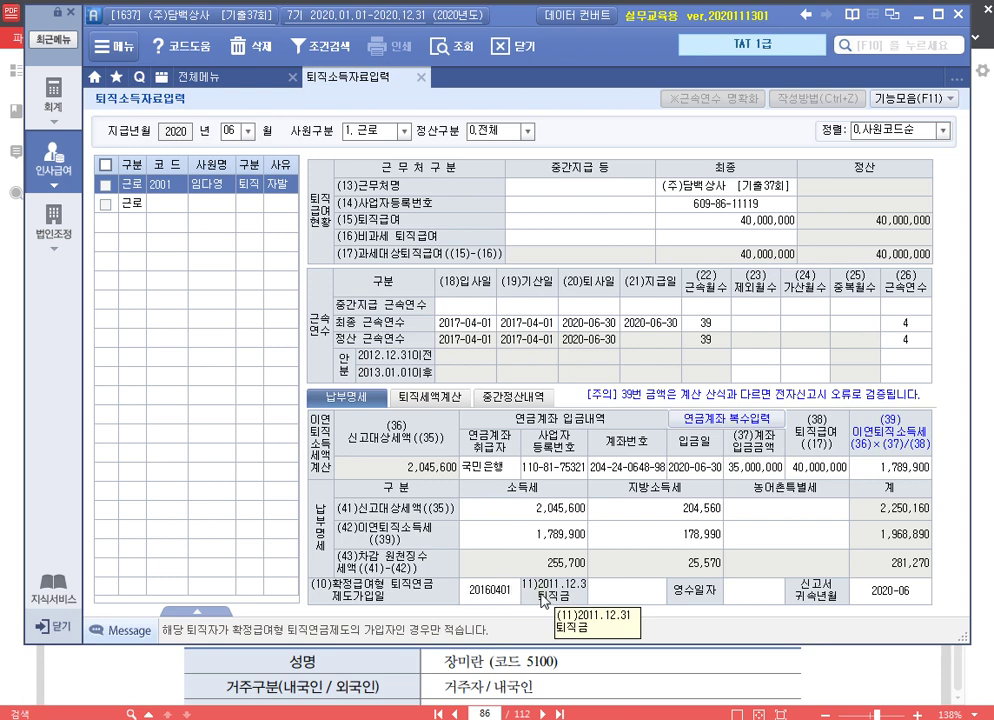
key(Return)
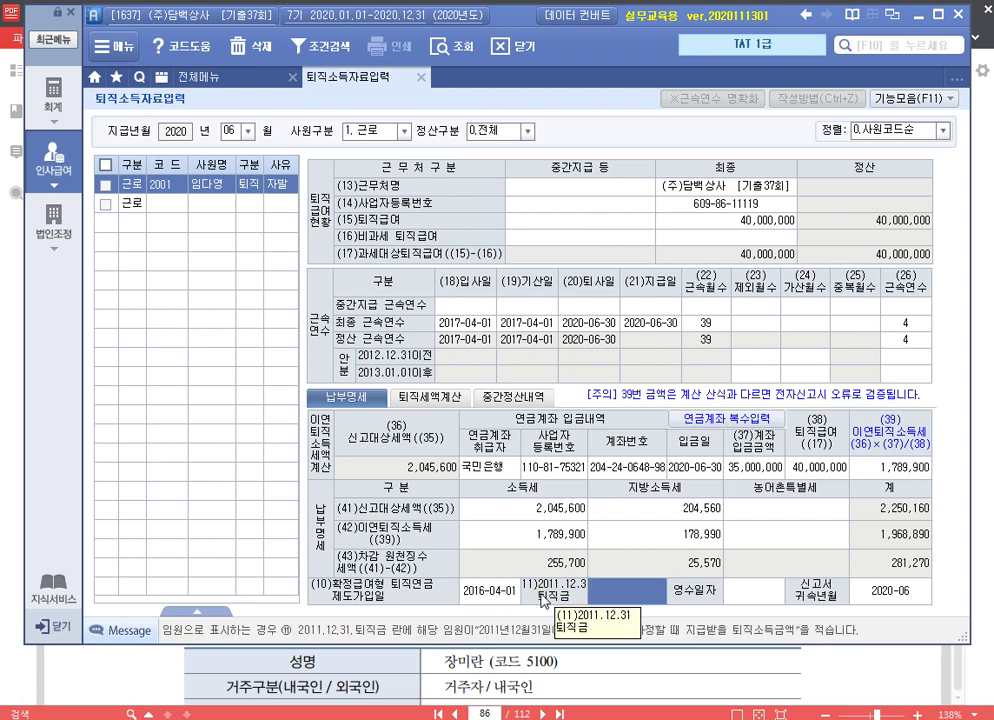
key(Return)
key(shift+Tab)
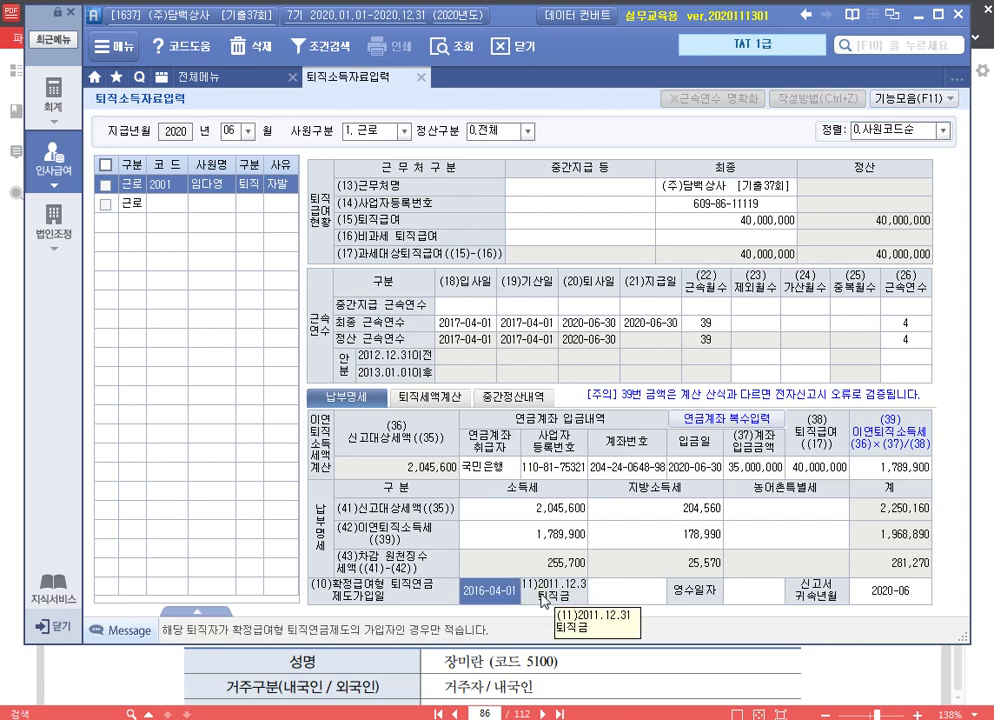
key(Tab)
key(shift+Tab)
text(2011704)
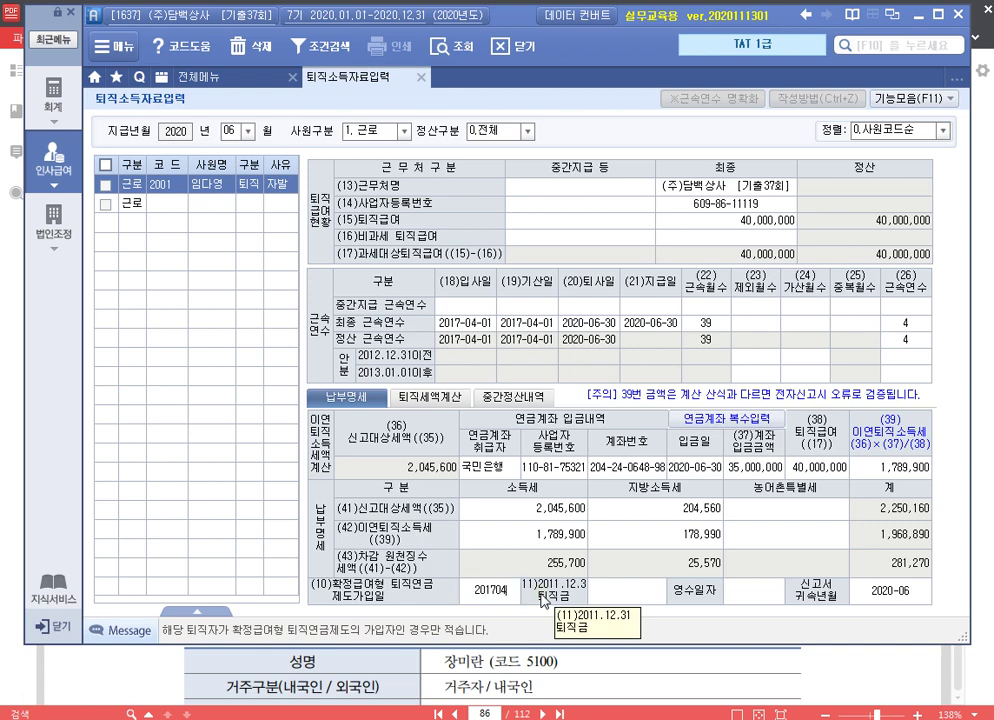
text(01)
key(Return)
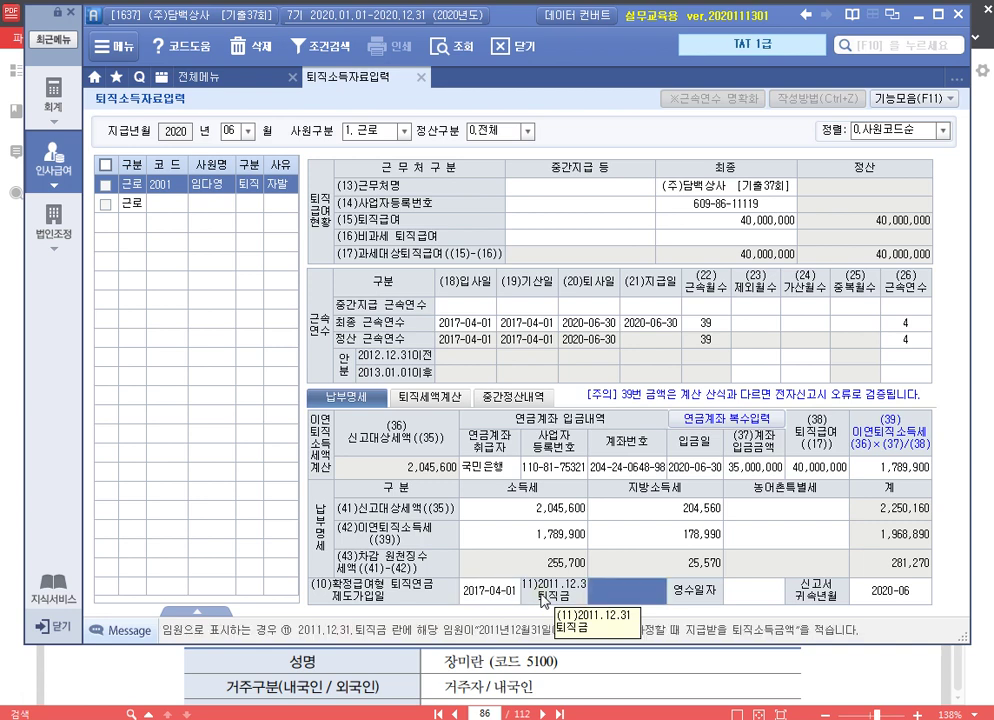
text(20200630)
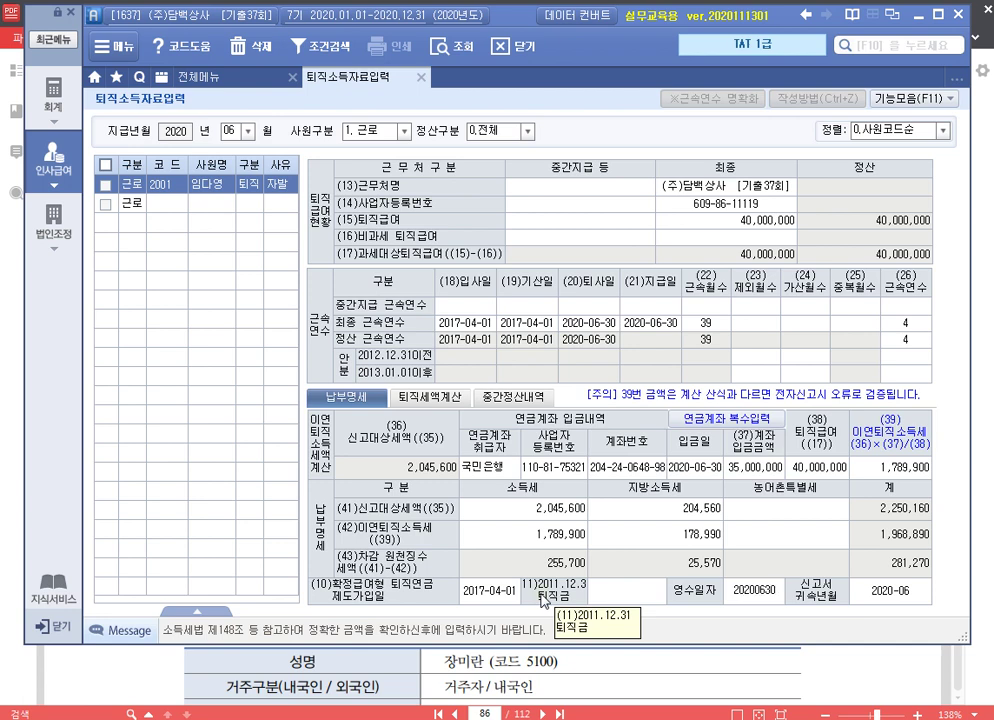
key(Return)
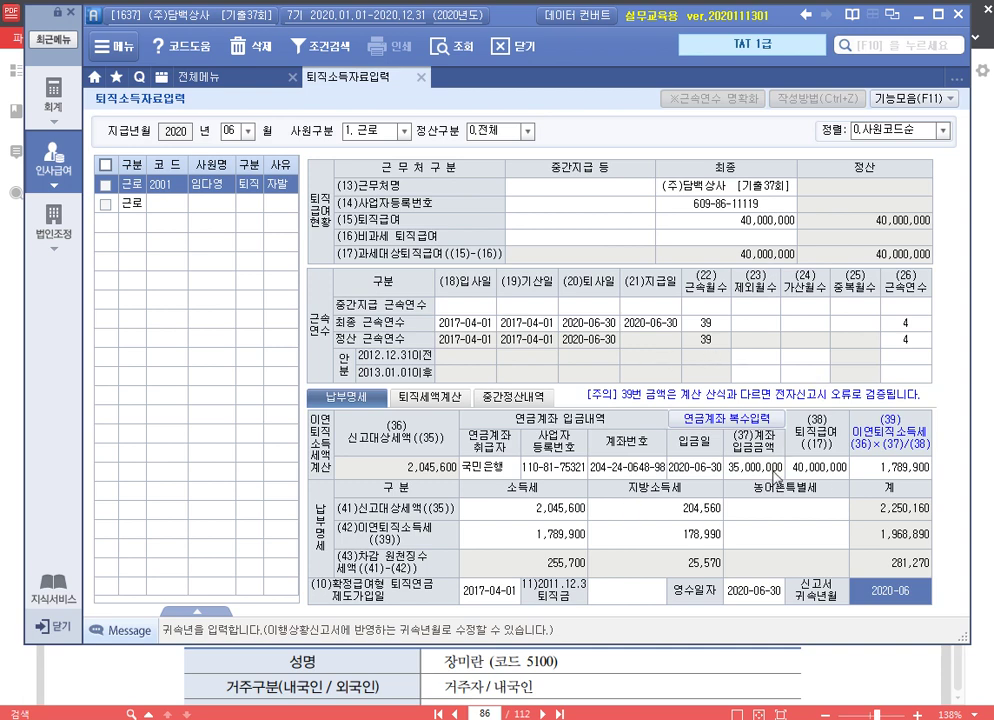
click(422, 77)
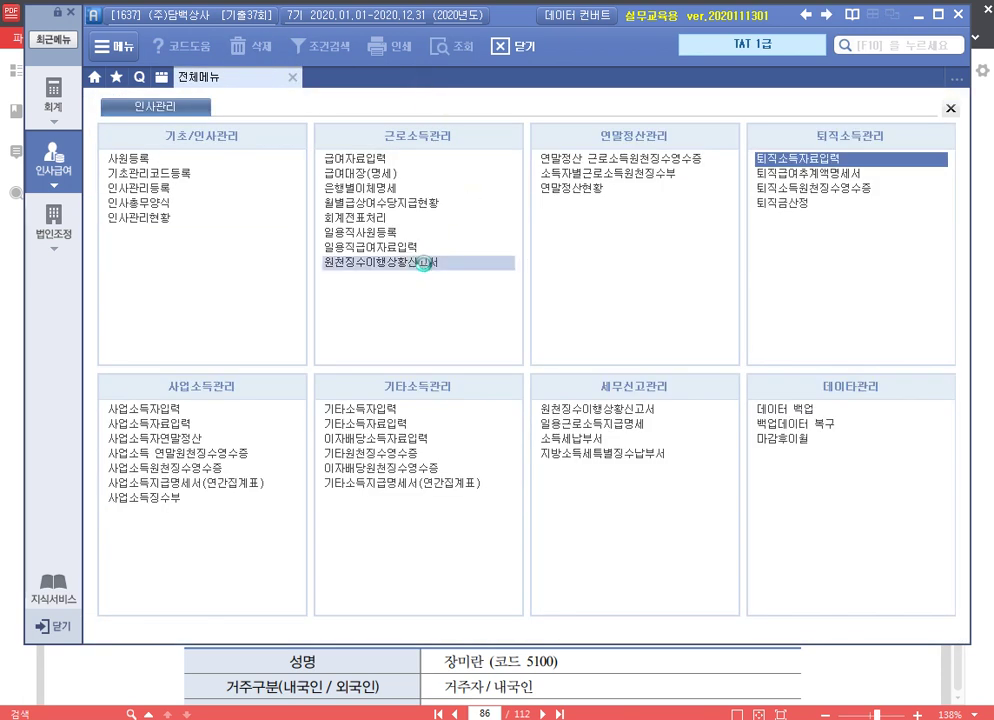
Open the withholding tax return with attribution and payment periods all set to June
click(390, 262)
text(06)
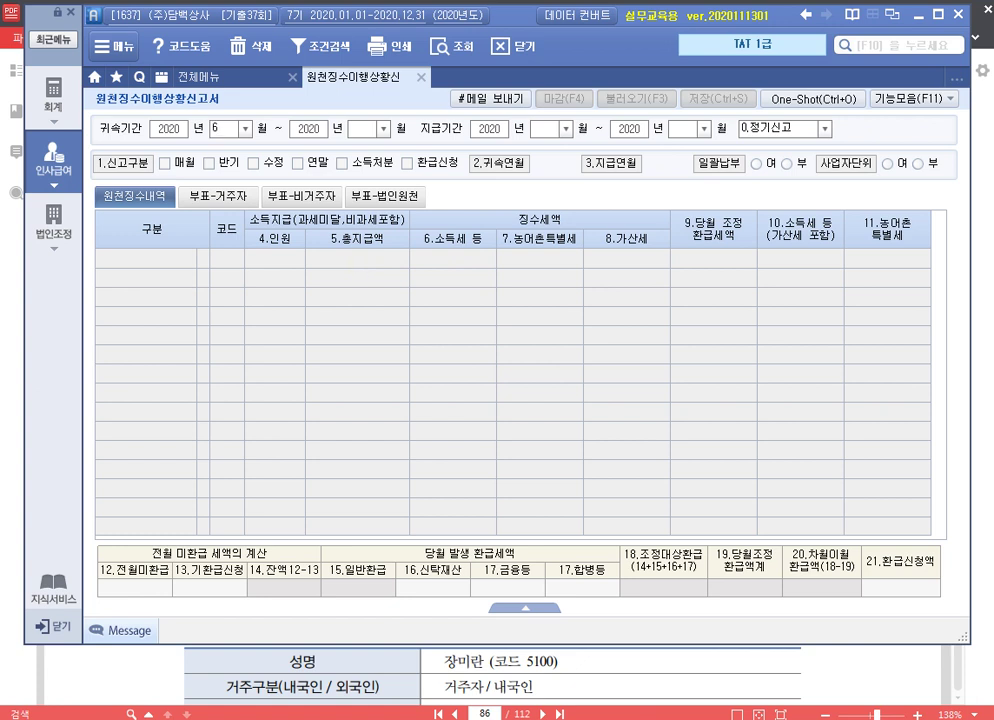
key(Return)
text(06)
key(Return)
text(06)
key(Return)
text(06)
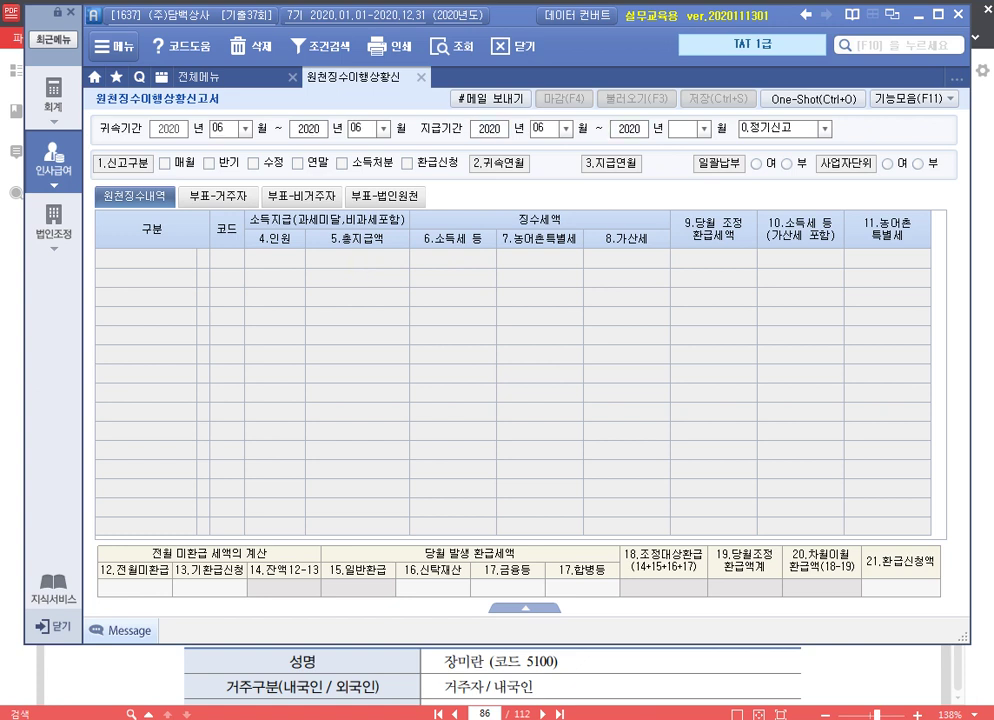
key(Return)
key(Return)
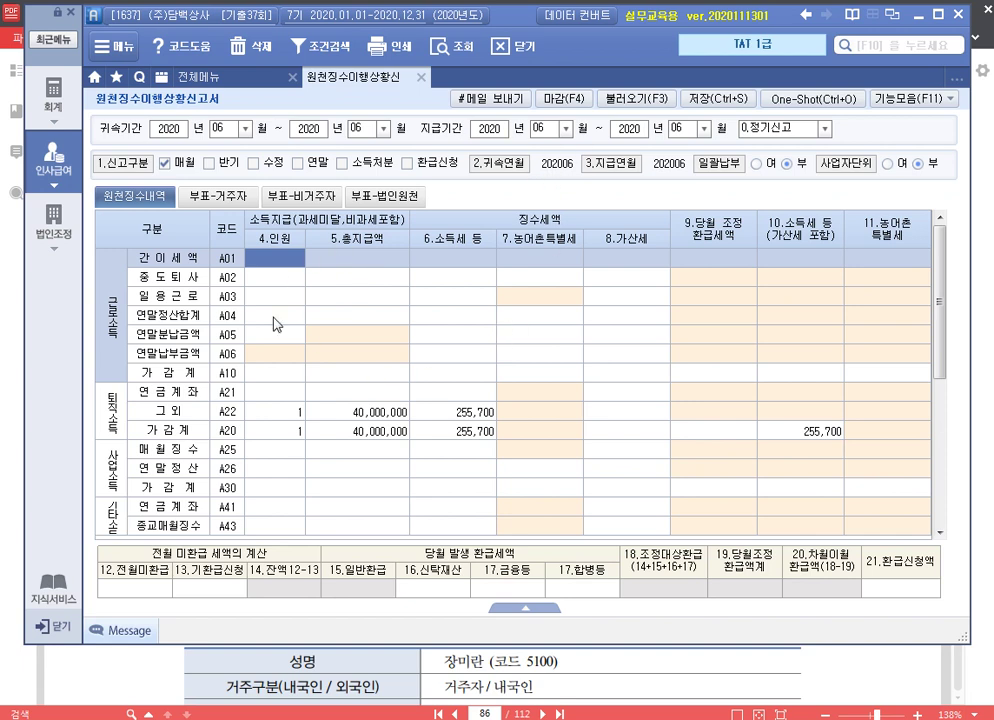
Check the 255,700 retirement tax in row A22, then save and close the return
click(459, 413)
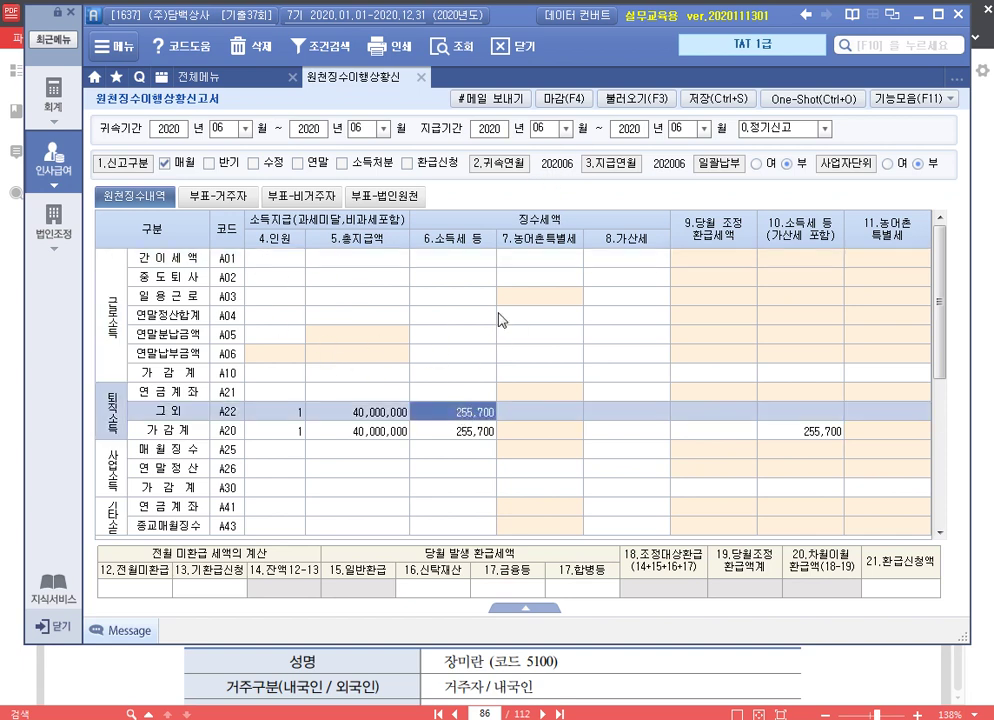
click(731, 101)
click(448, 411)
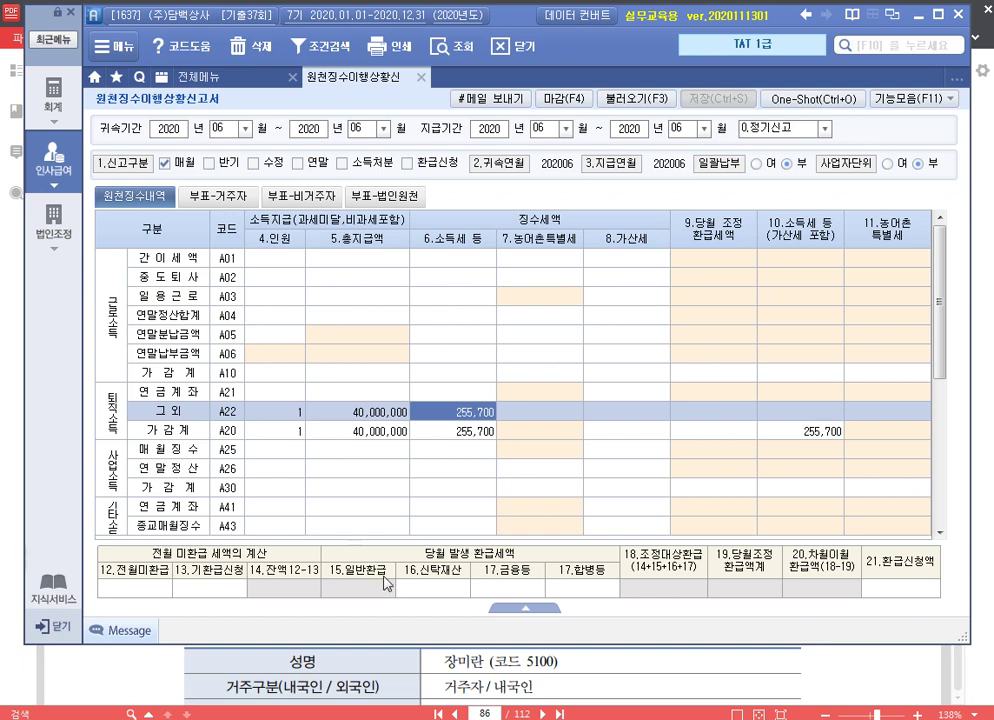
click(425, 85)
Scroll 알PDF to page 86's business-income earner table showing the 600,000원 July 2020 payment
click(794, 676)
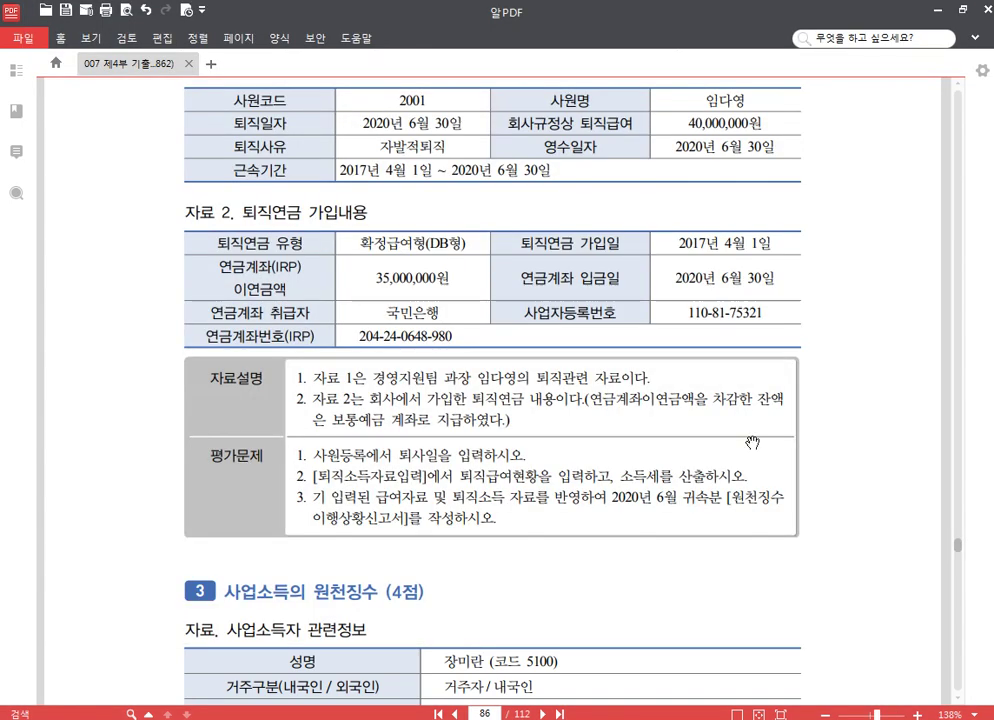
scroll(653, 457, down, 5)
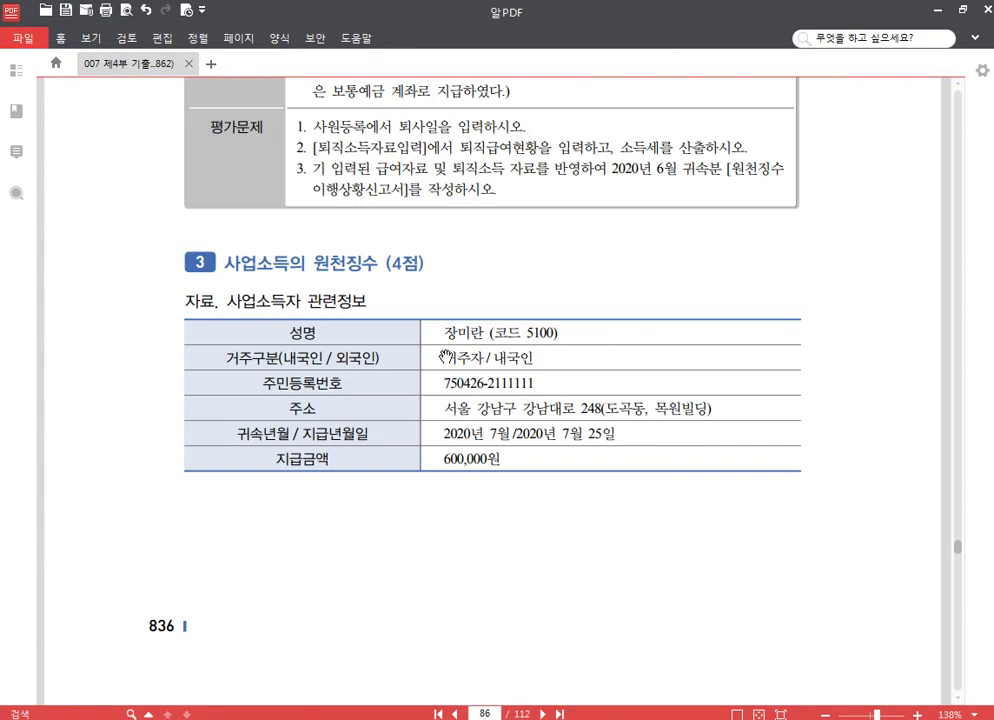
scroll(447, 358, down, 1)
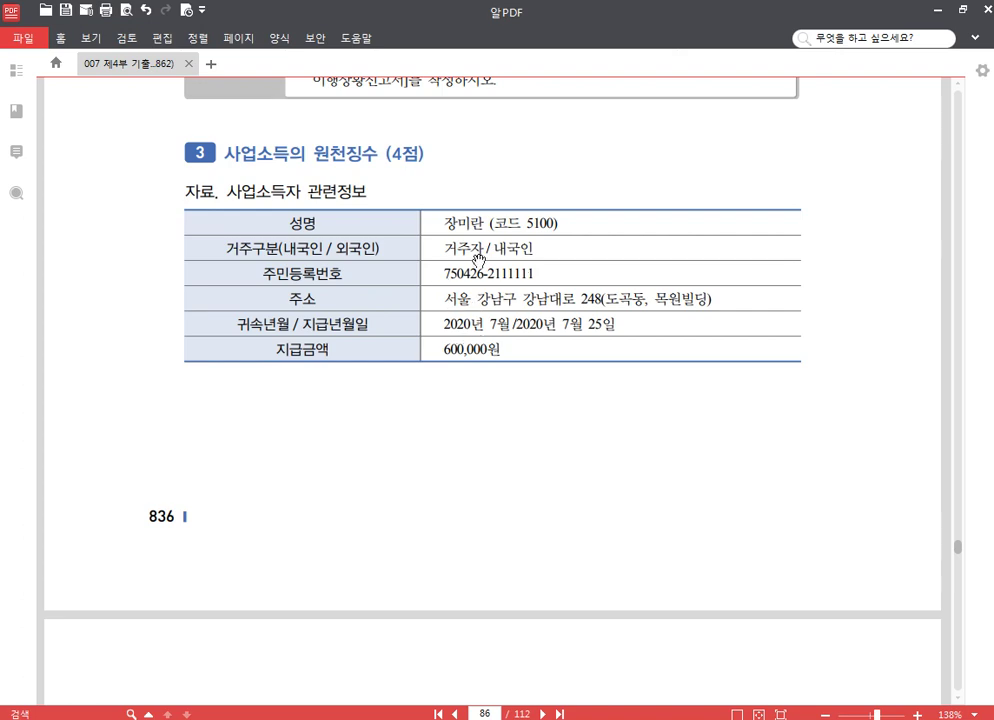
scroll(520, 324, down, 3)
scroll(410, 252, down, 5)
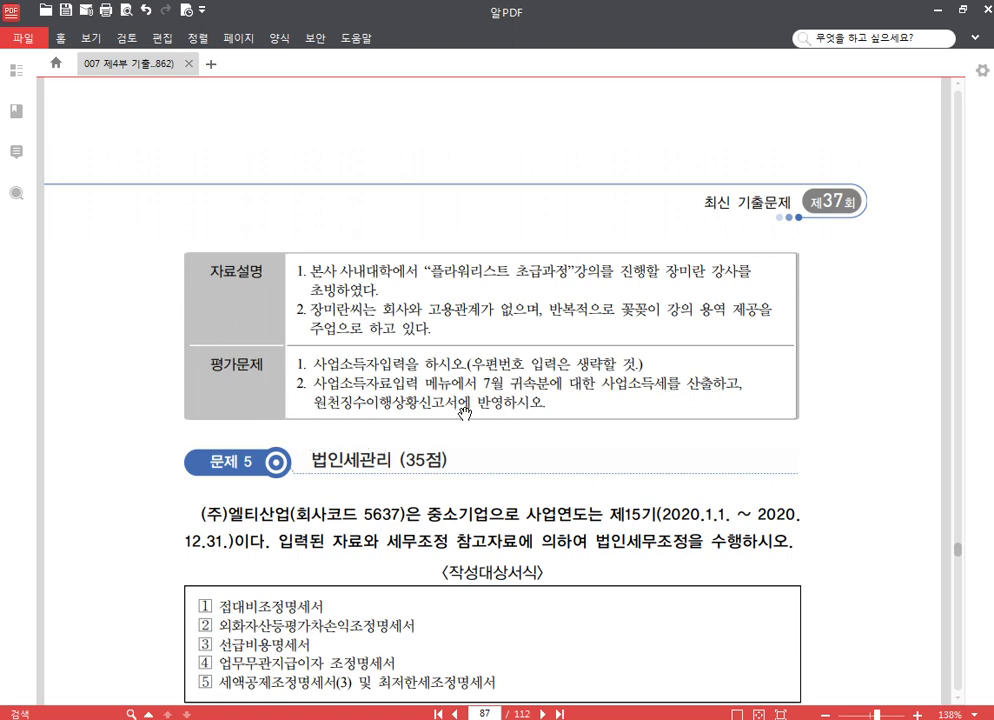
scroll(640, 404, up, 2)
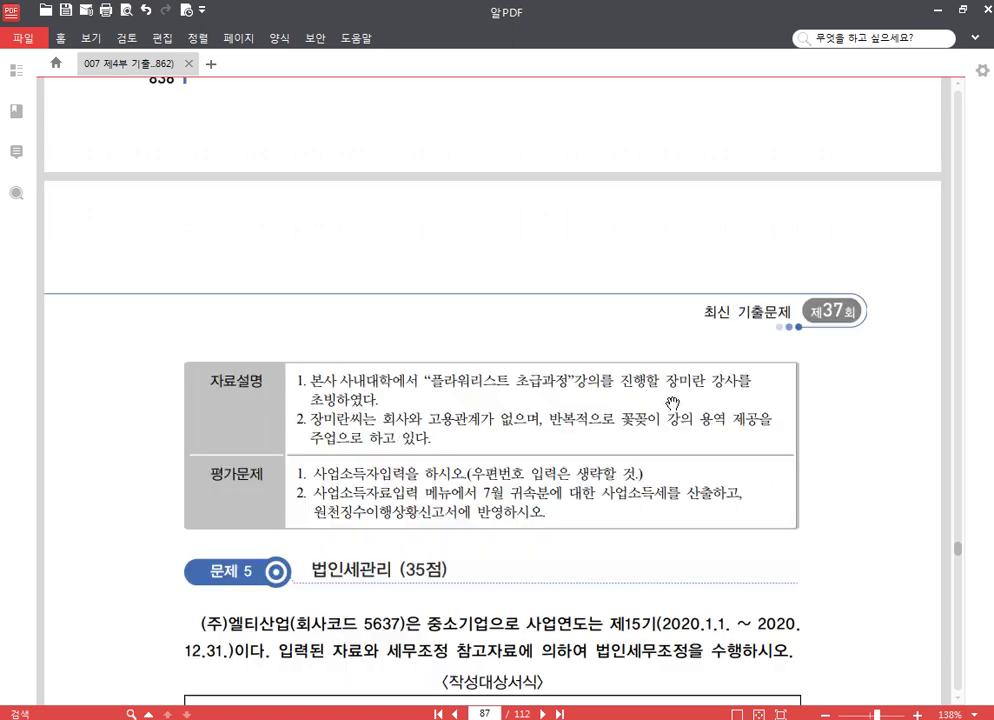
scroll(672, 403, up, 6)
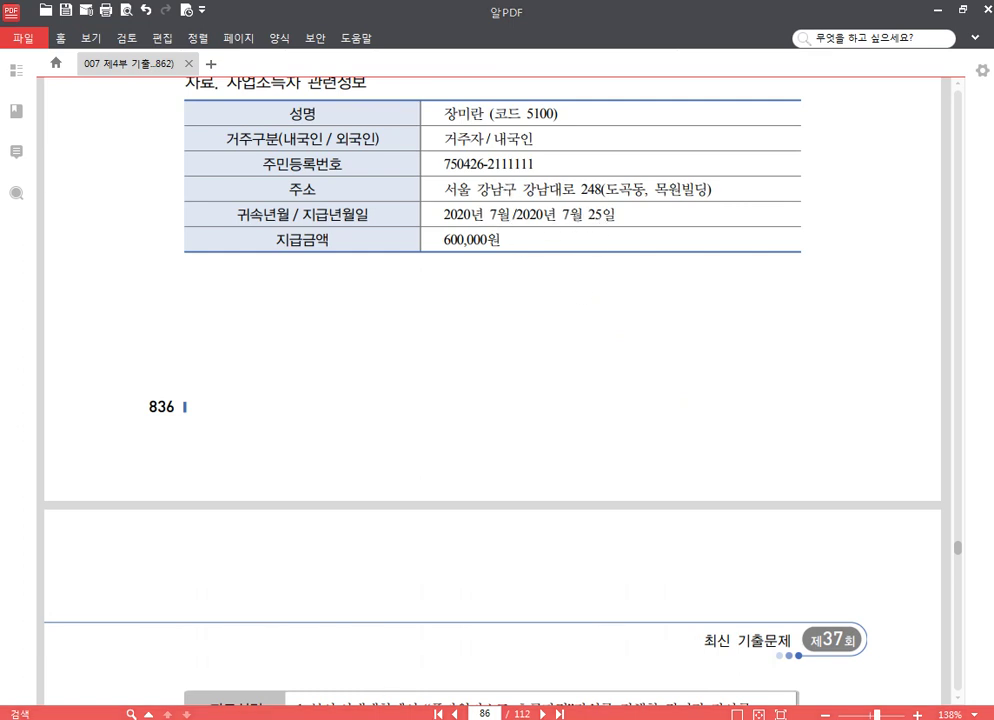
key(alt+Tab)
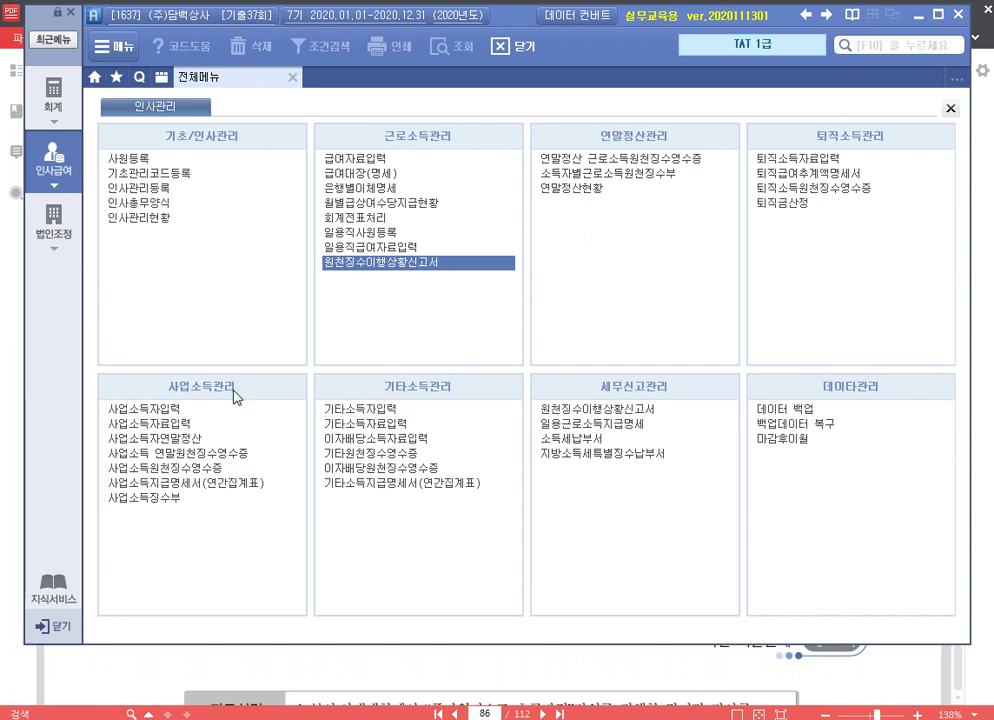
Register earner 05100 with name, resident number and income type 940902 꽃꽂이교사
click(150, 409)
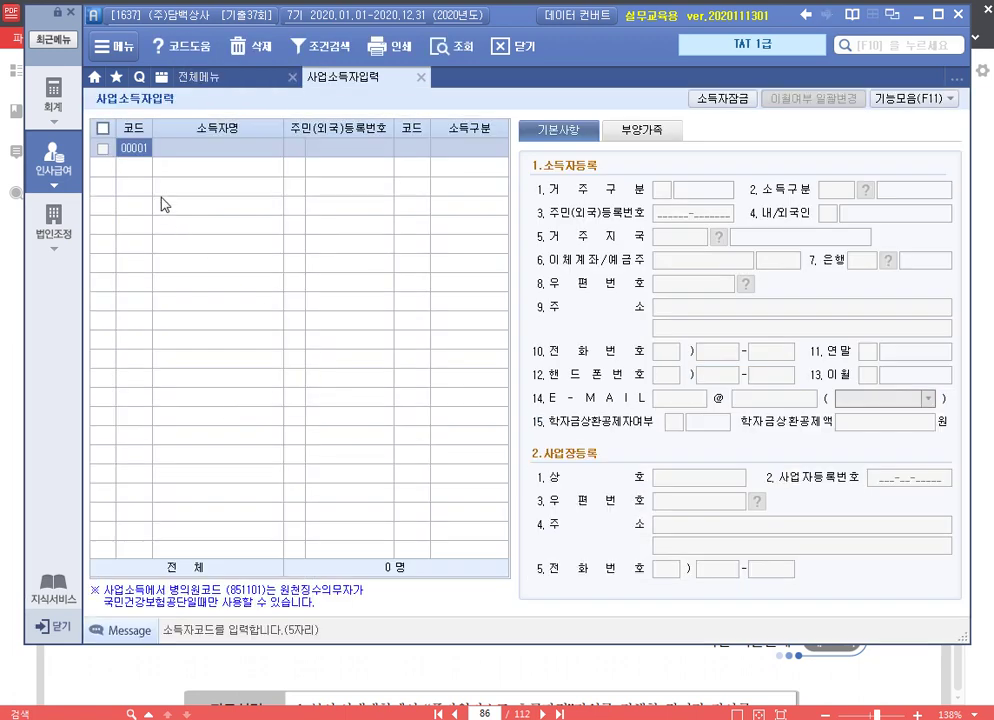
text(5100)
key(Return)
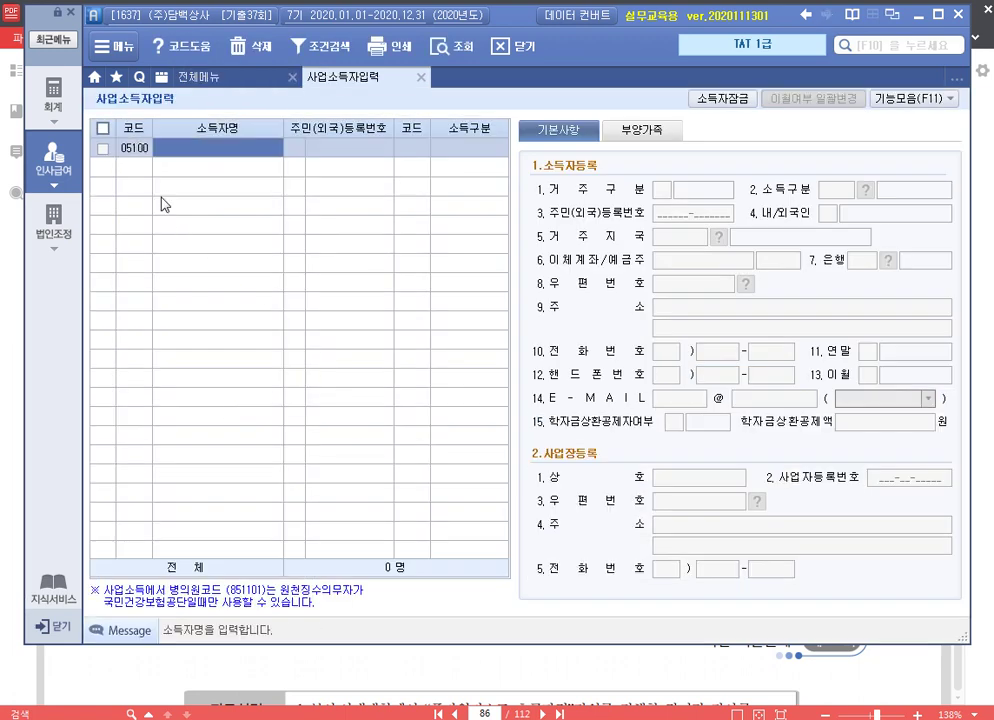
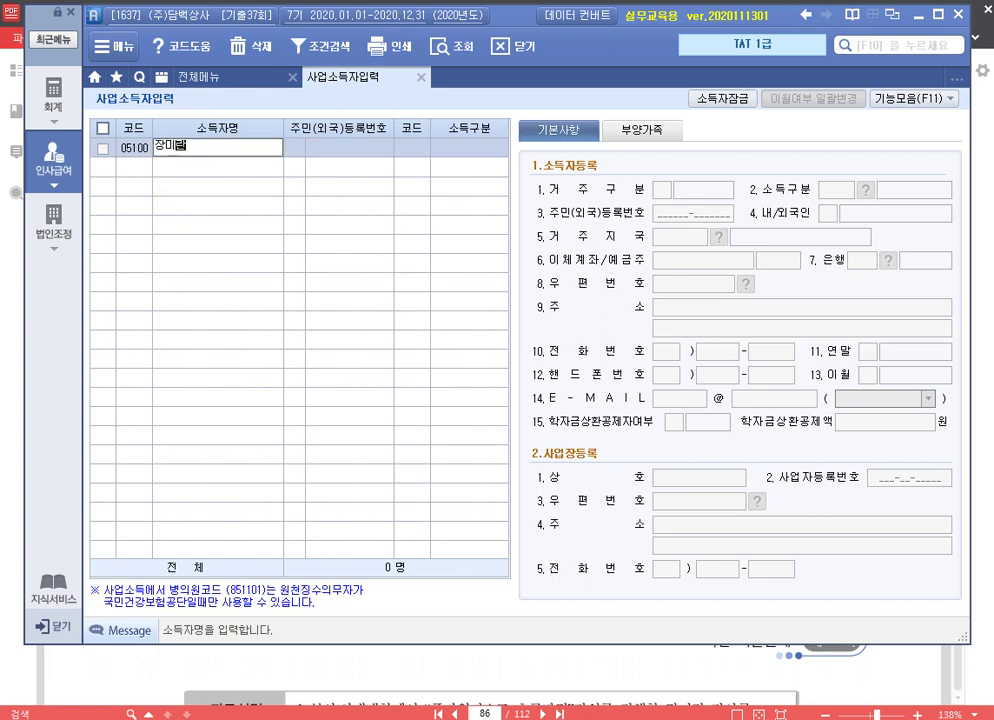
key(Return)
key(Return)
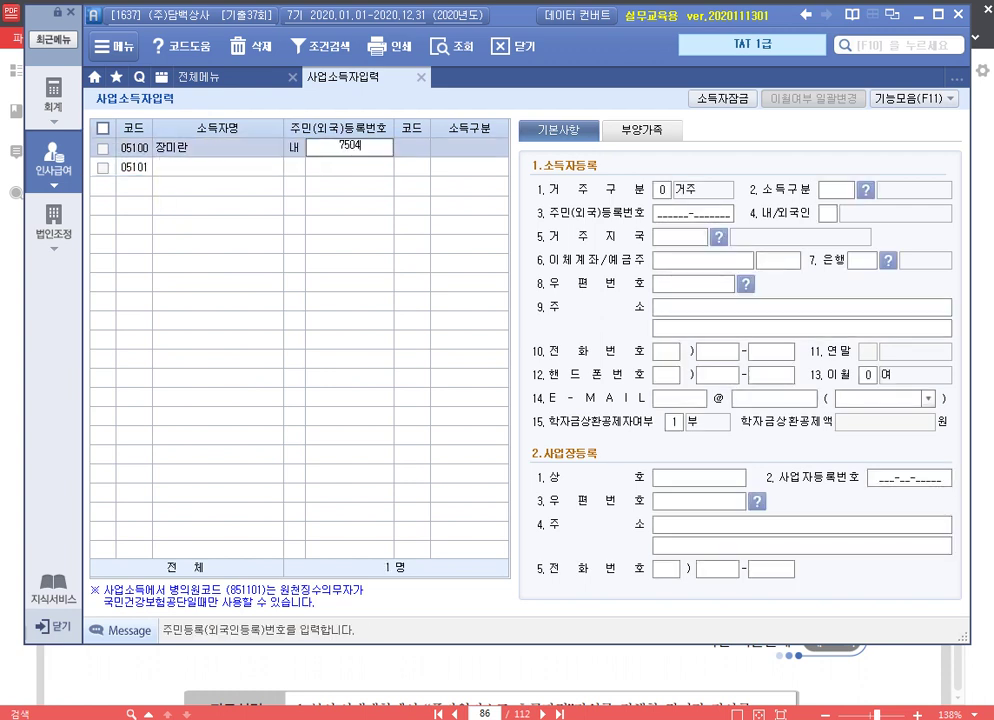
key(Return)
key(F2)
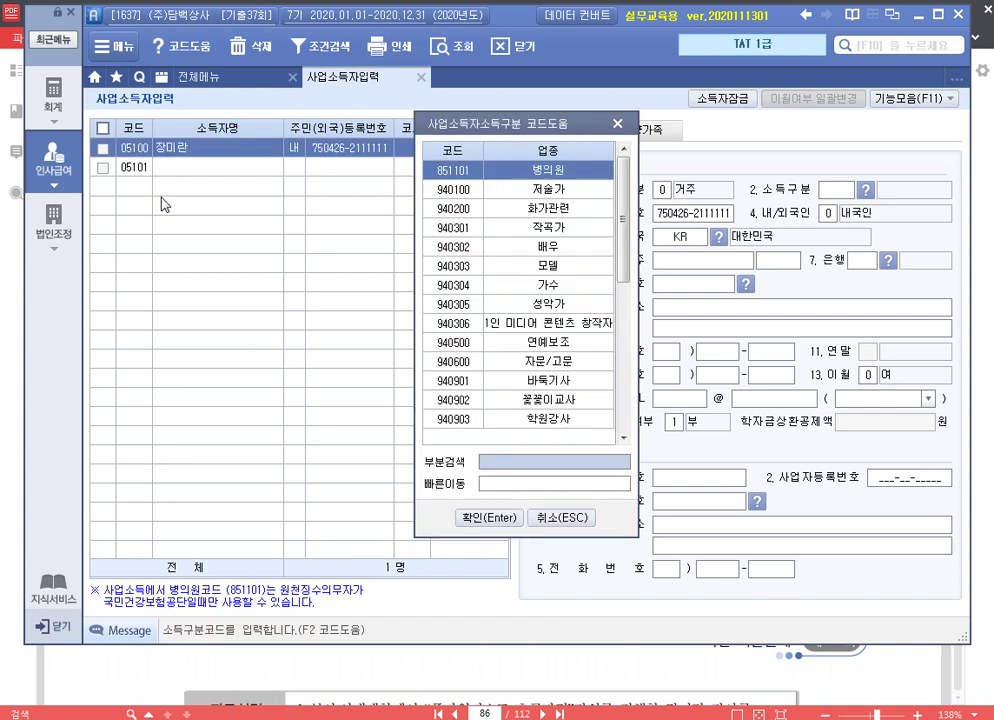
key(Tab)
text(꽃)
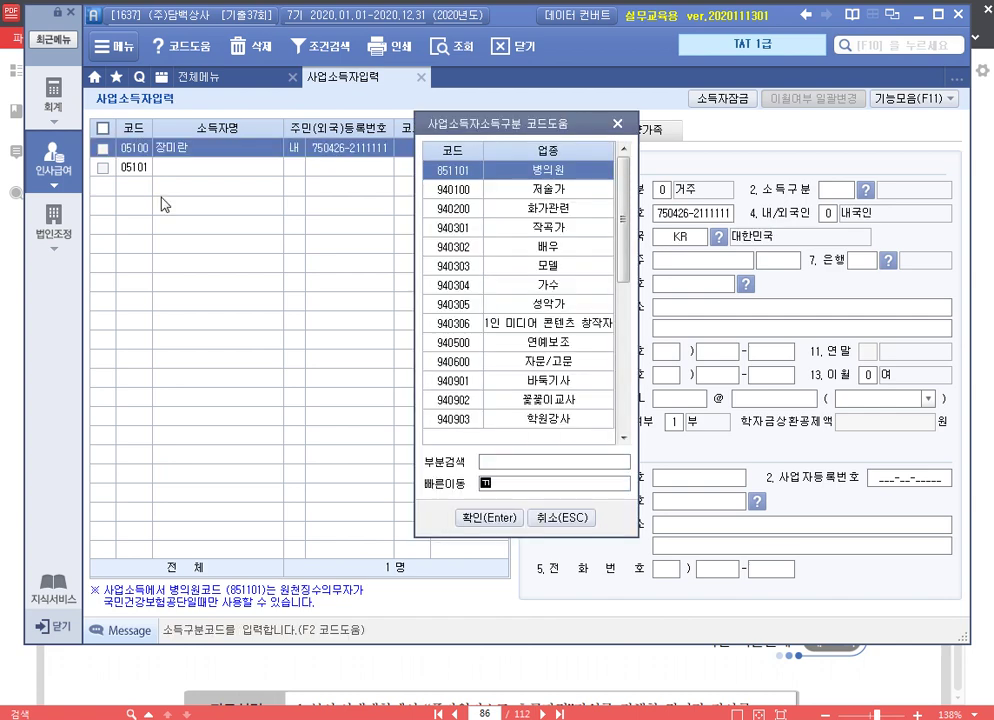
key(Return)
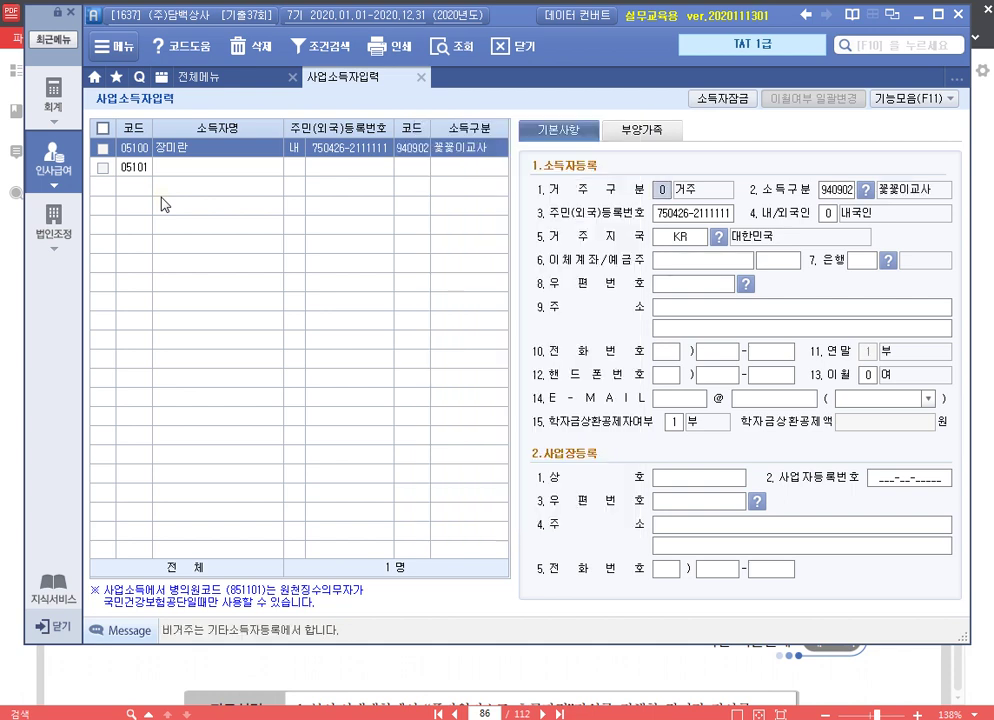
key(Return)
key(Return)
key(Return)
key(Return)
key(Return)
key(Return)
key(Return)
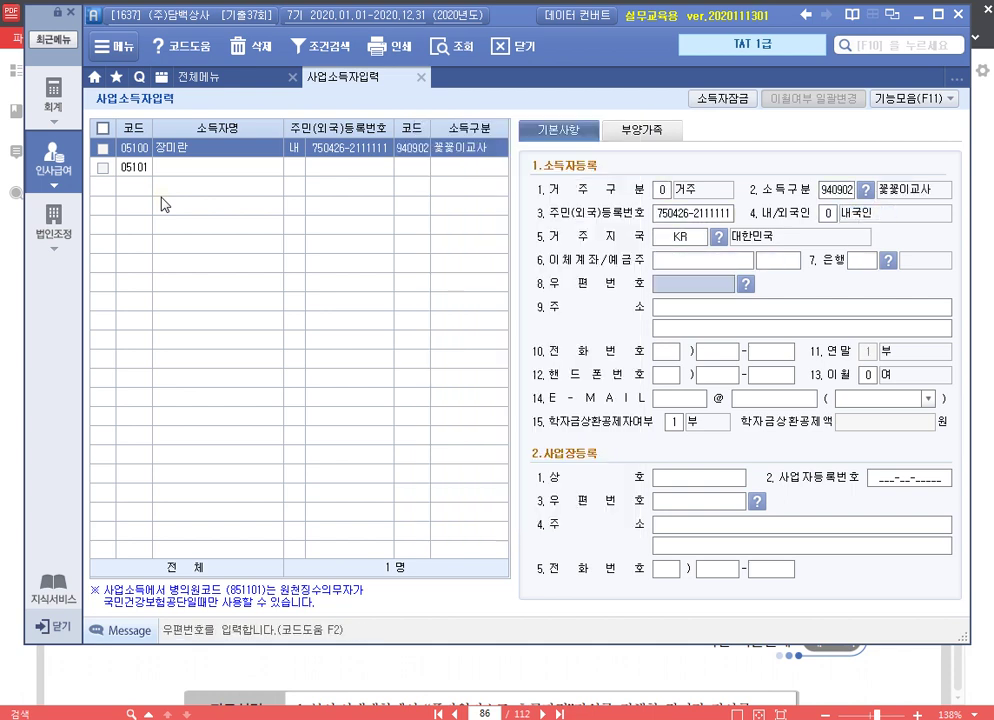
Enter the earner's street and detail address, skip the phone fields, and close the screen
click(797, 310)
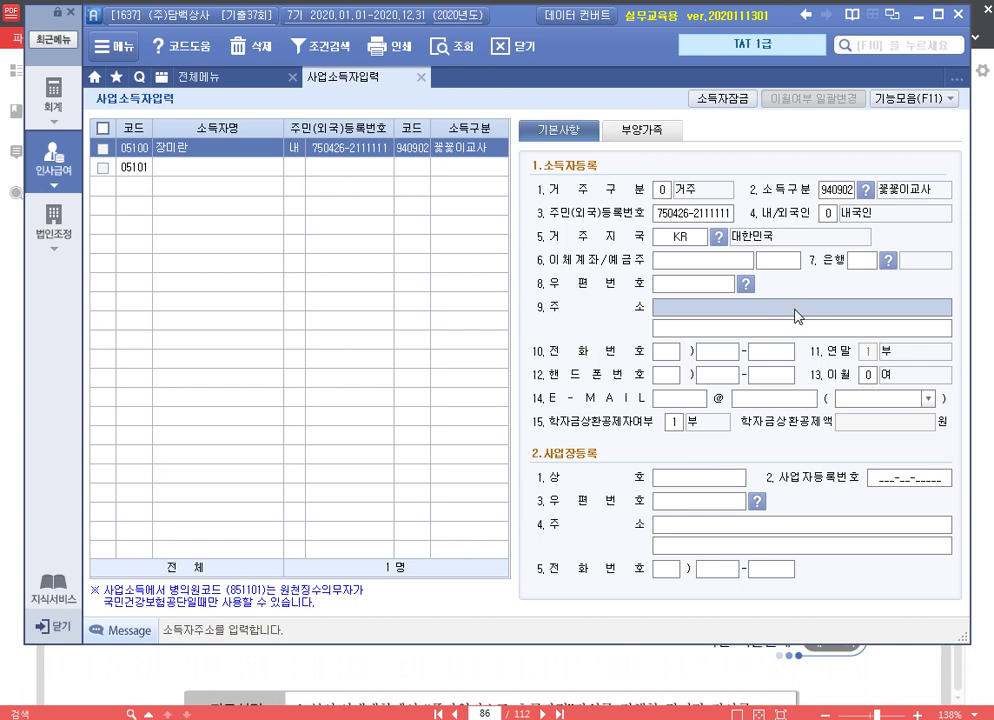
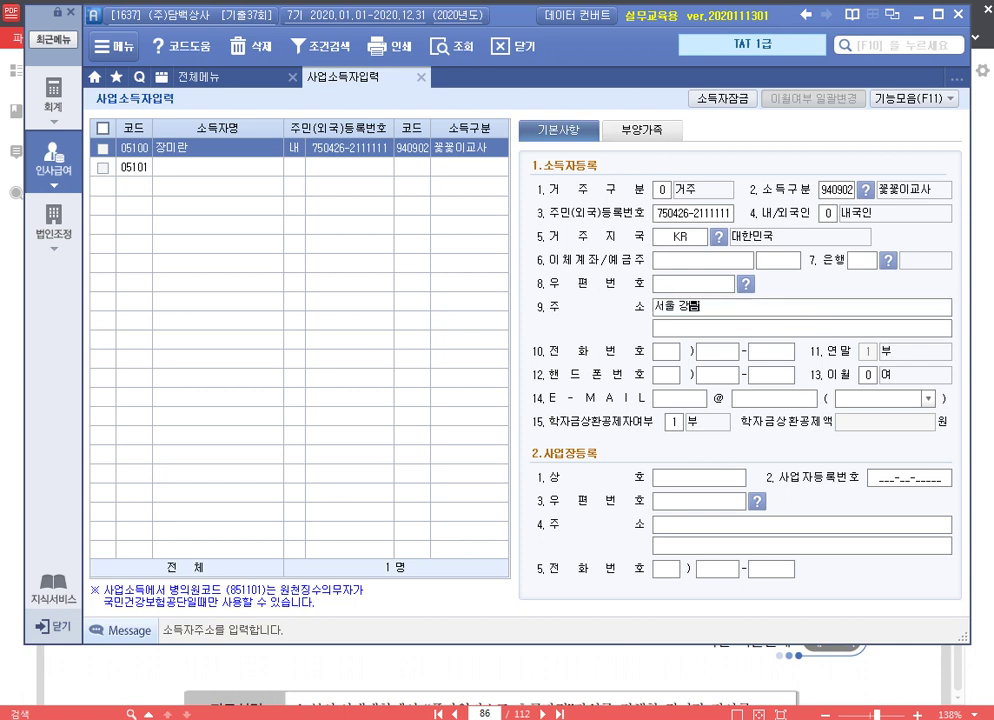
key(Return)
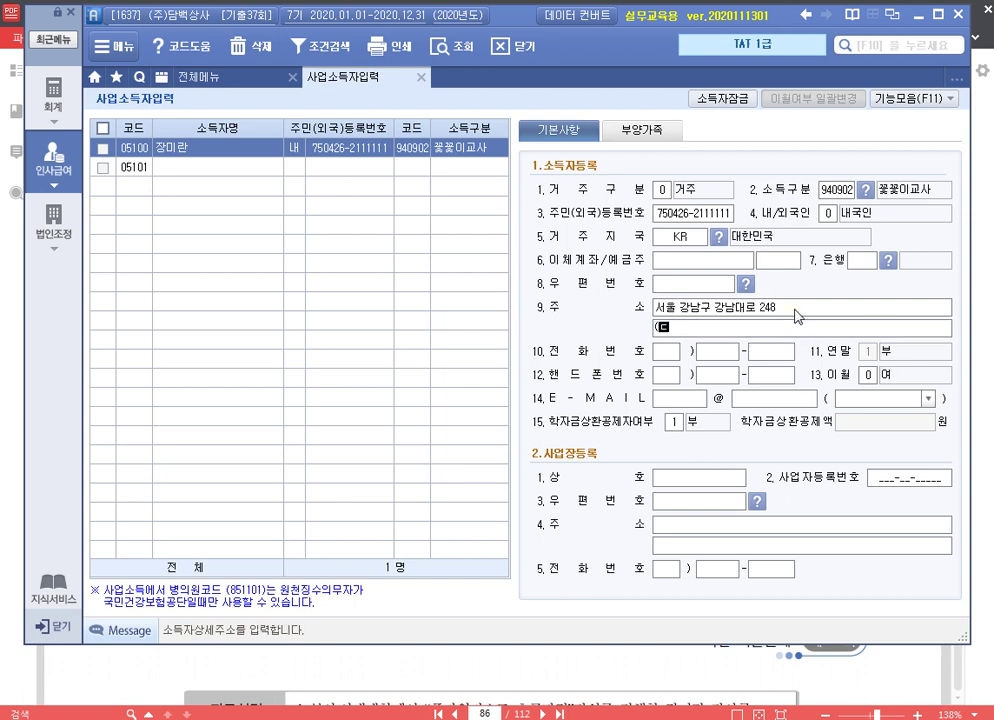
key(Return)
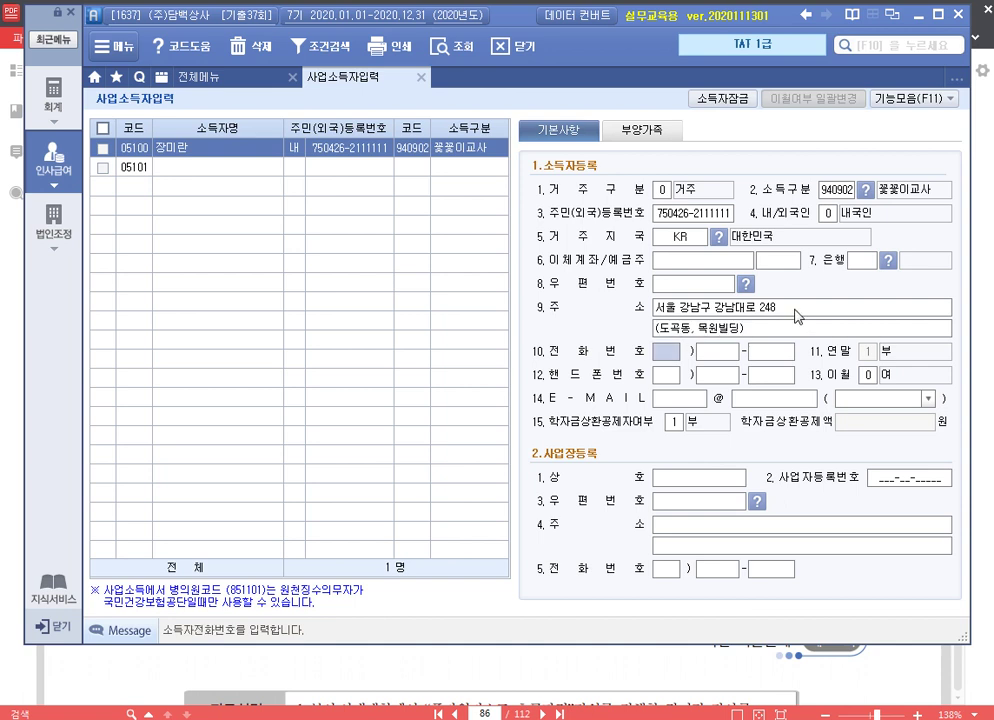
key(Return)
key(Return)
key(Return)
key(Return)
key(Return)
key(Return)
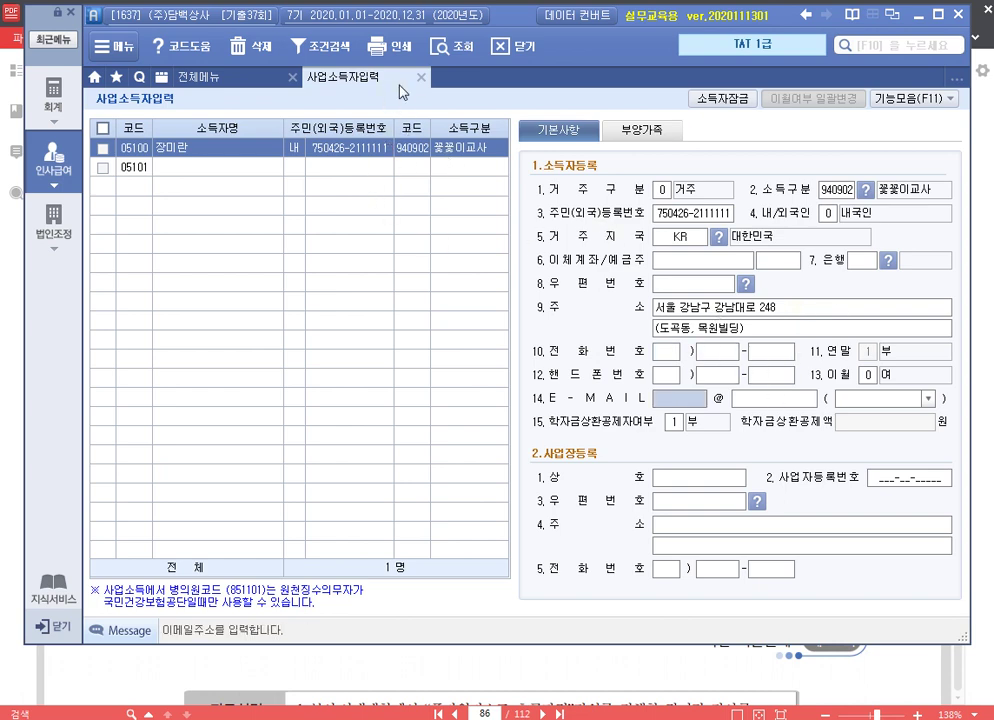
click(421, 77)
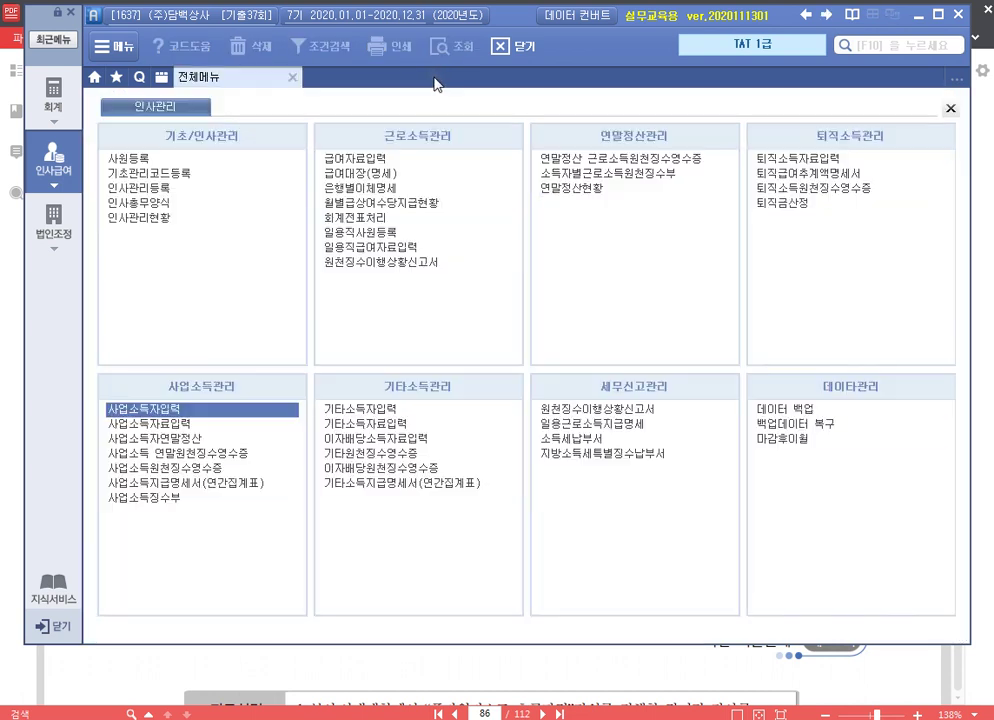
Enter earner 05100's July 2020 business income of 600,000 paid on the 25th
click(175, 426)
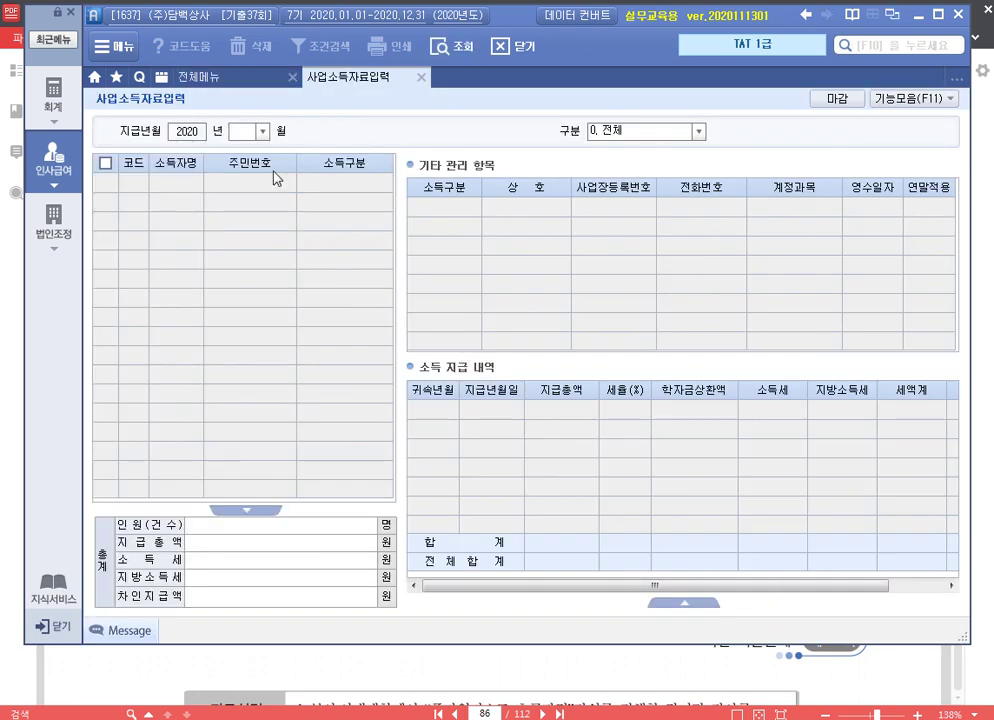
text(07)
key(Return)
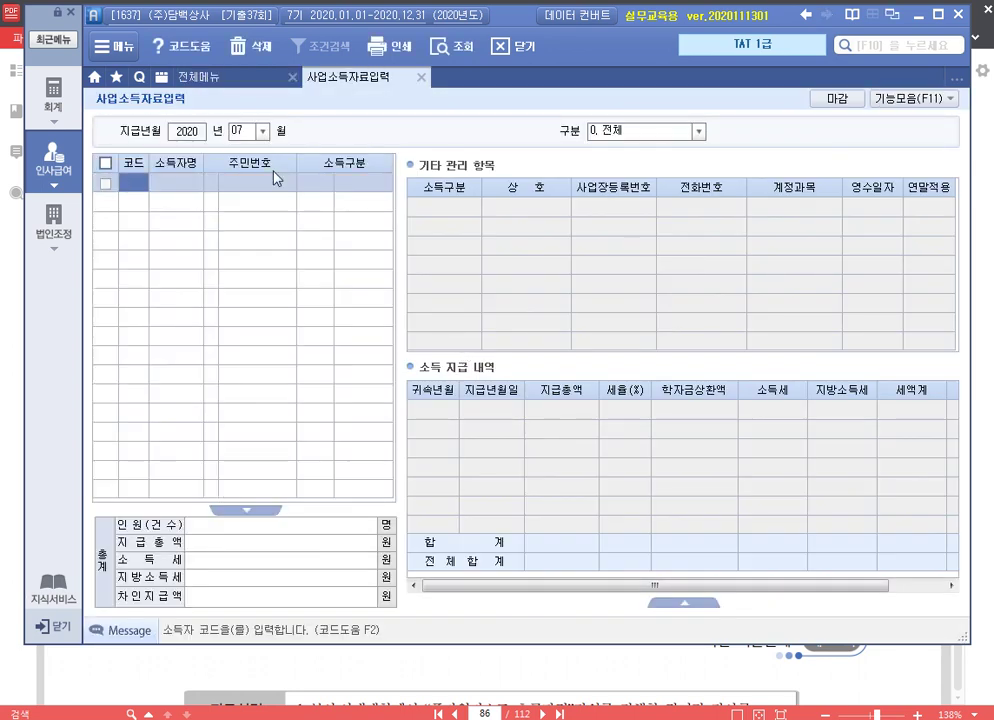
key(F2)
key(Return)
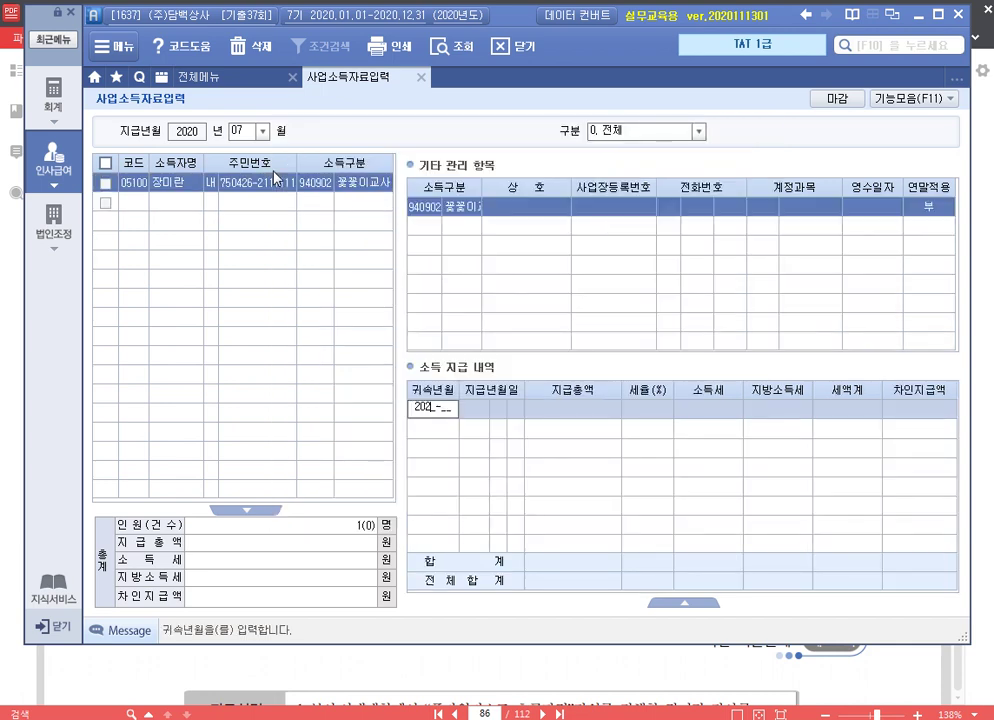
text(7)
key(Return)
text(4)
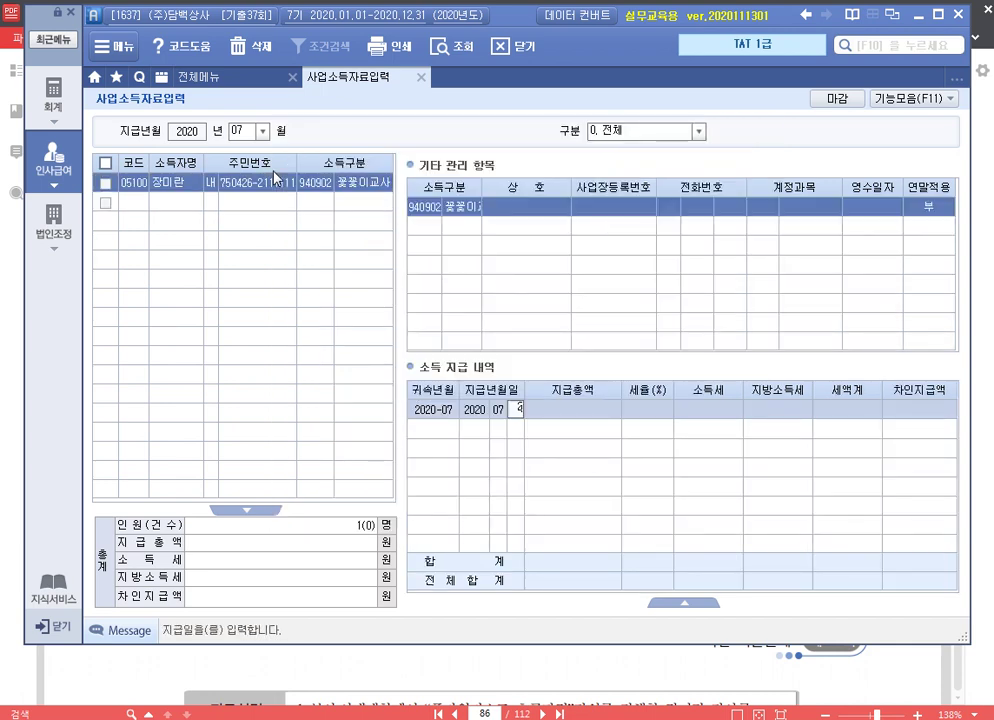
key(Return)
text(600000)
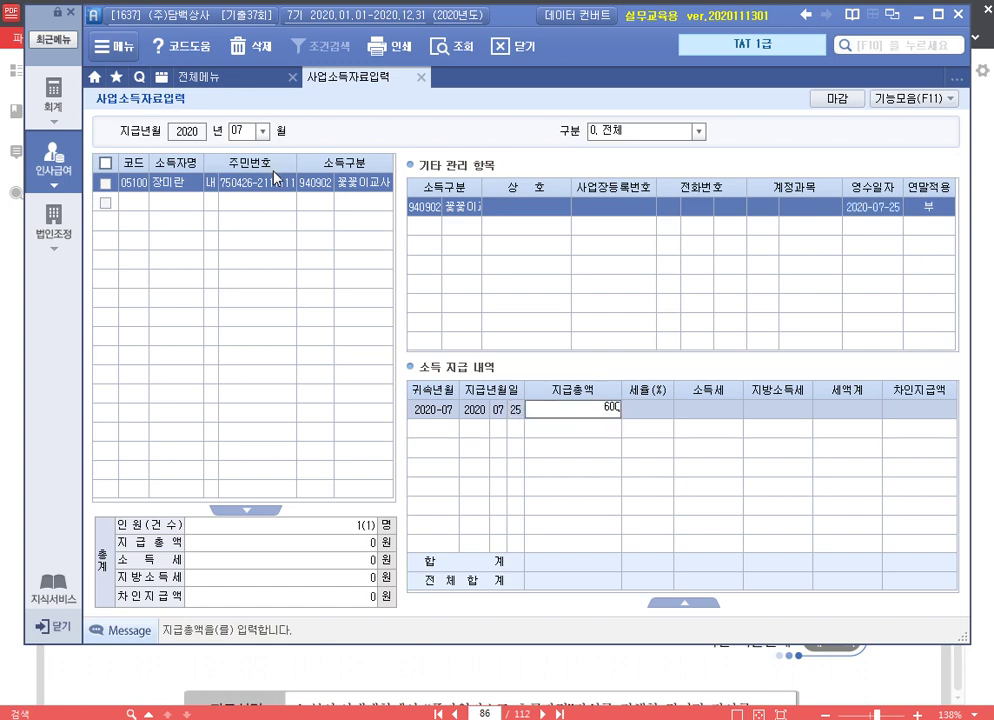
key(Return)
key(Return)
key(Return)
key(Return)
key(Return)
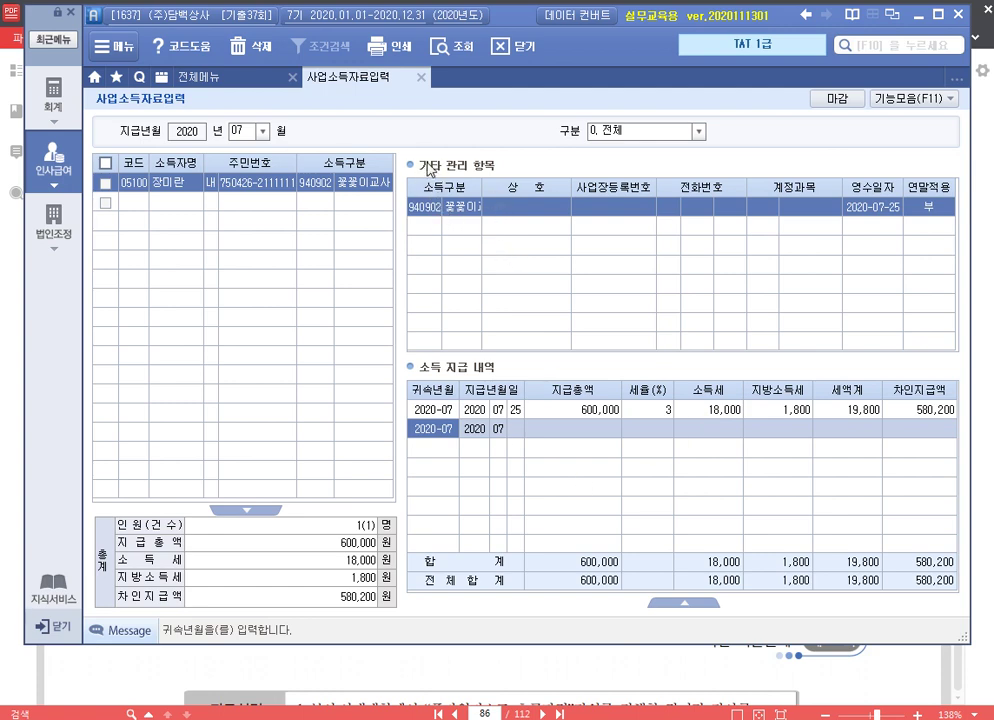
click(420, 80)
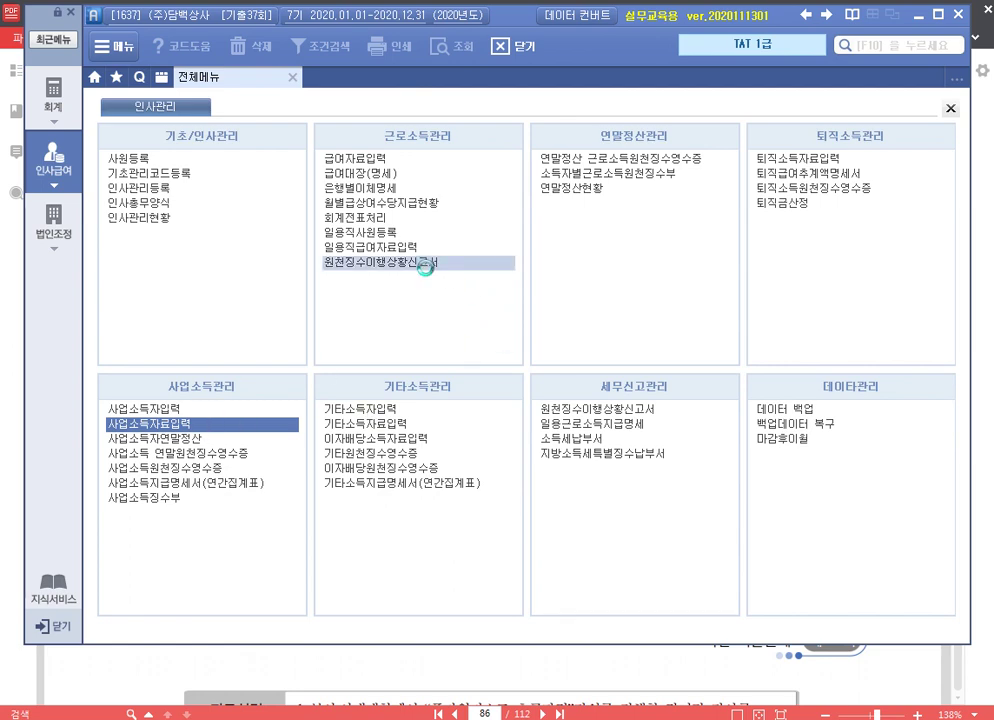
Save the July (07) withholding report showing A25 business income of 600,000
click(425, 262)
text(07)
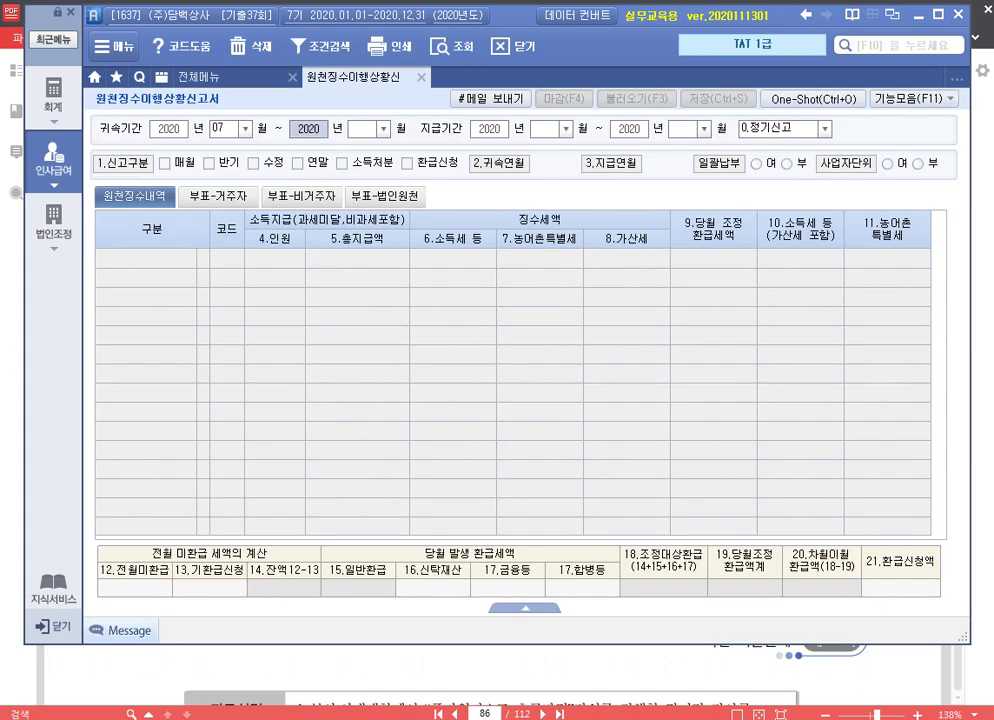
text(070707)
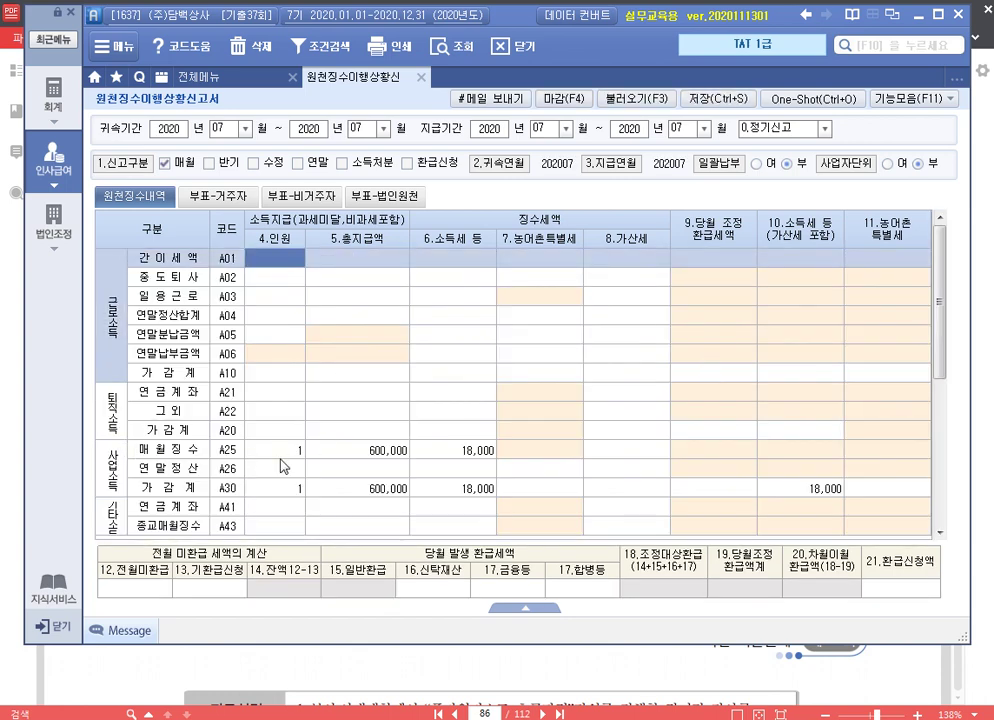
click(481, 449)
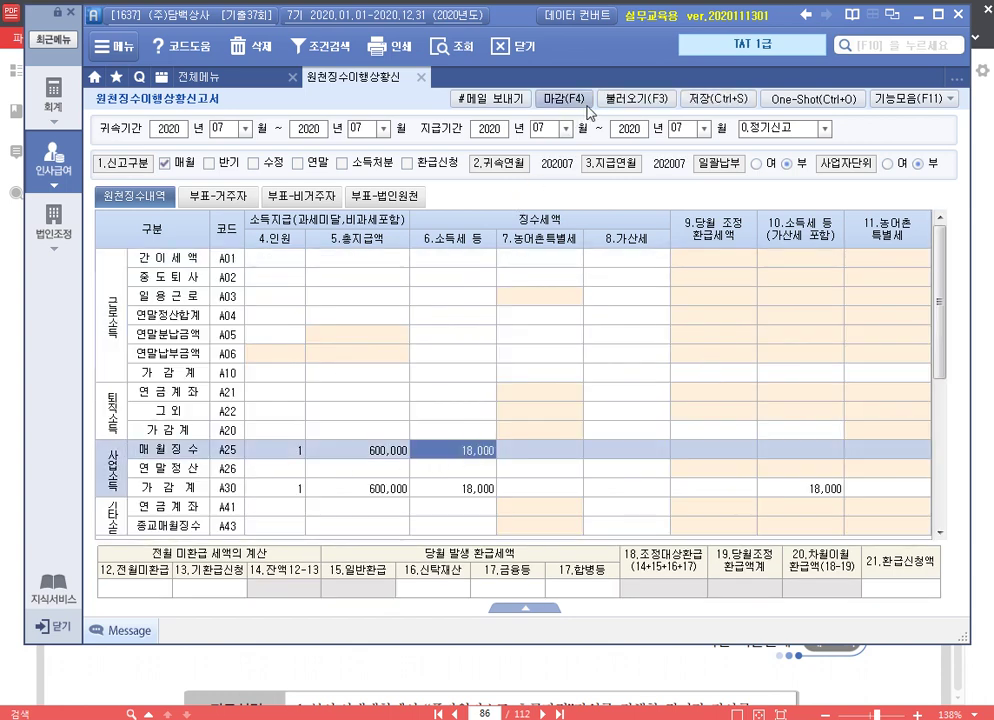
click(714, 98)
click(474, 417)
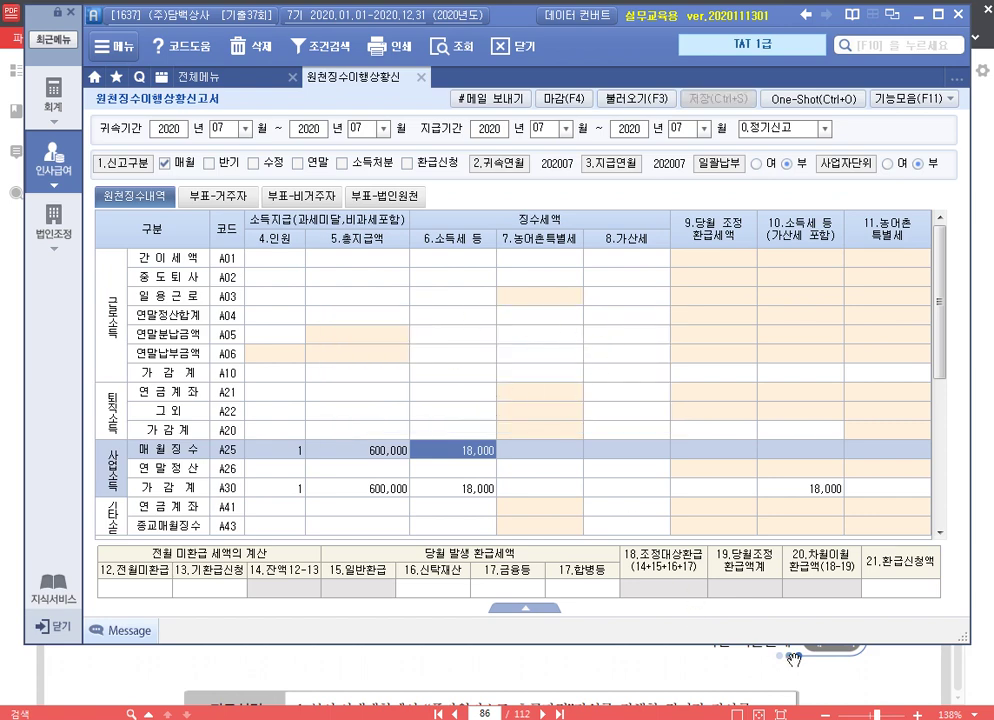
key(alt+Tab)
scroll(706, 510, down, 5)
Scroll 알PDF to problem 5's 접대비조정명세서 exercise on page 87, then return to Smart A
scroll(706, 500, down, 8)
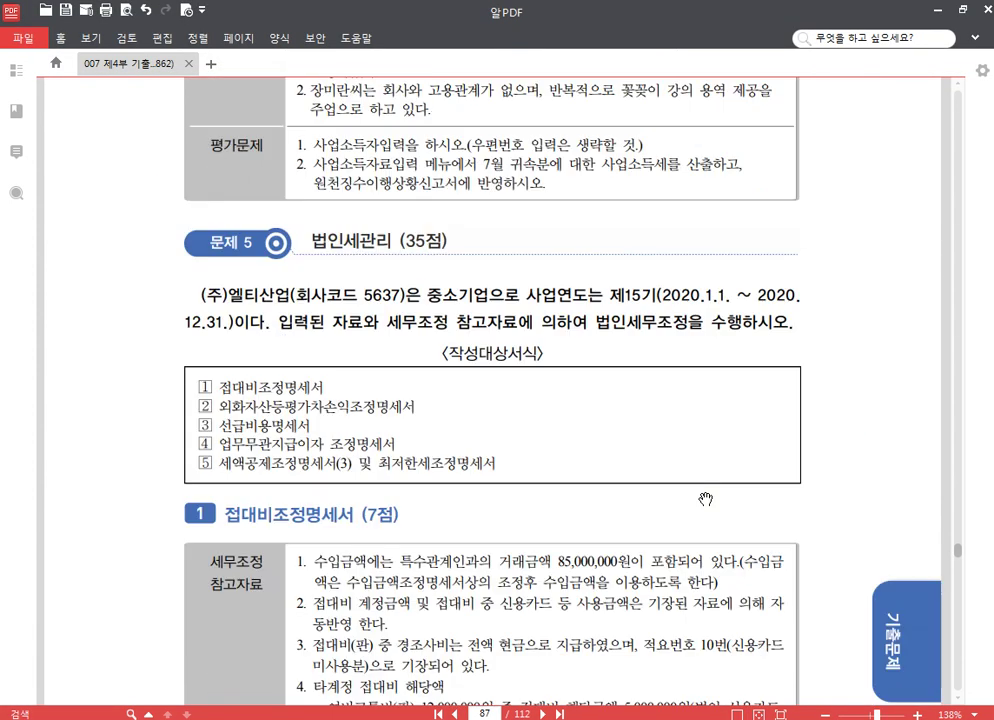
scroll(708, 499, up, 3)
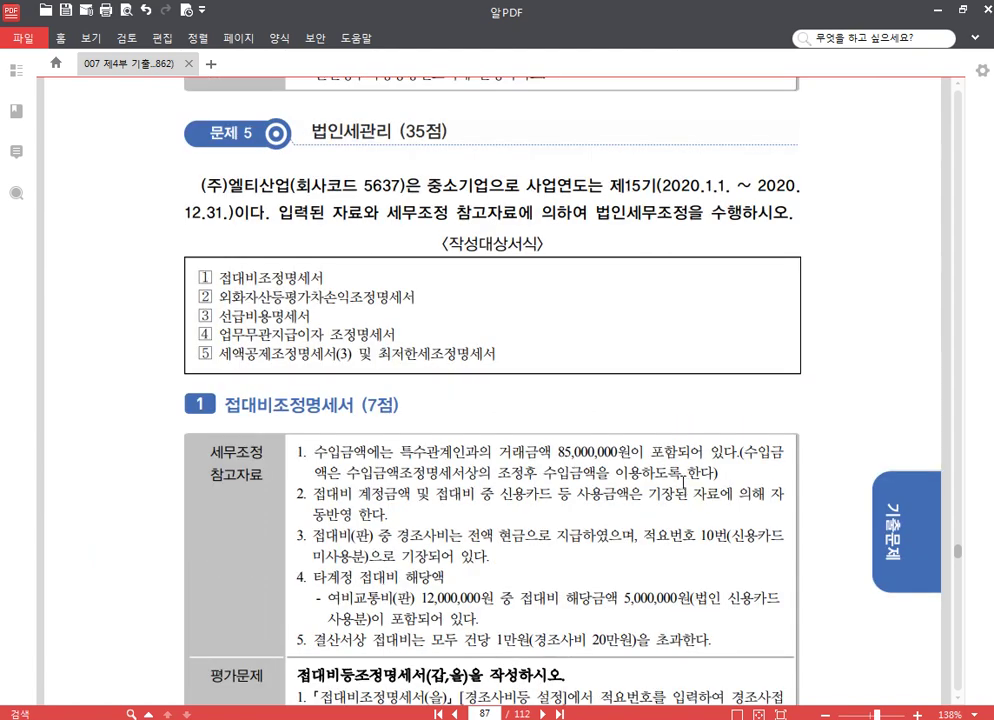
scroll(683, 487, down, 3)
scroll(370, 386, up, 5)
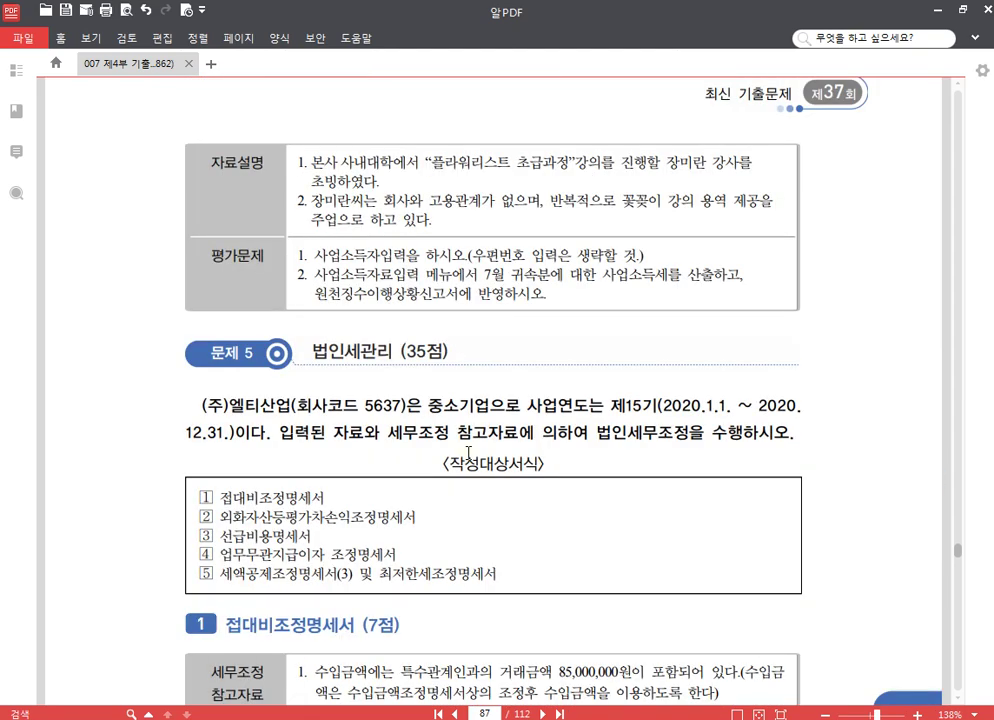
scroll(468, 466, down, 2)
scroll(468, 453, down, 4)
scroll(468, 453, up, 2)
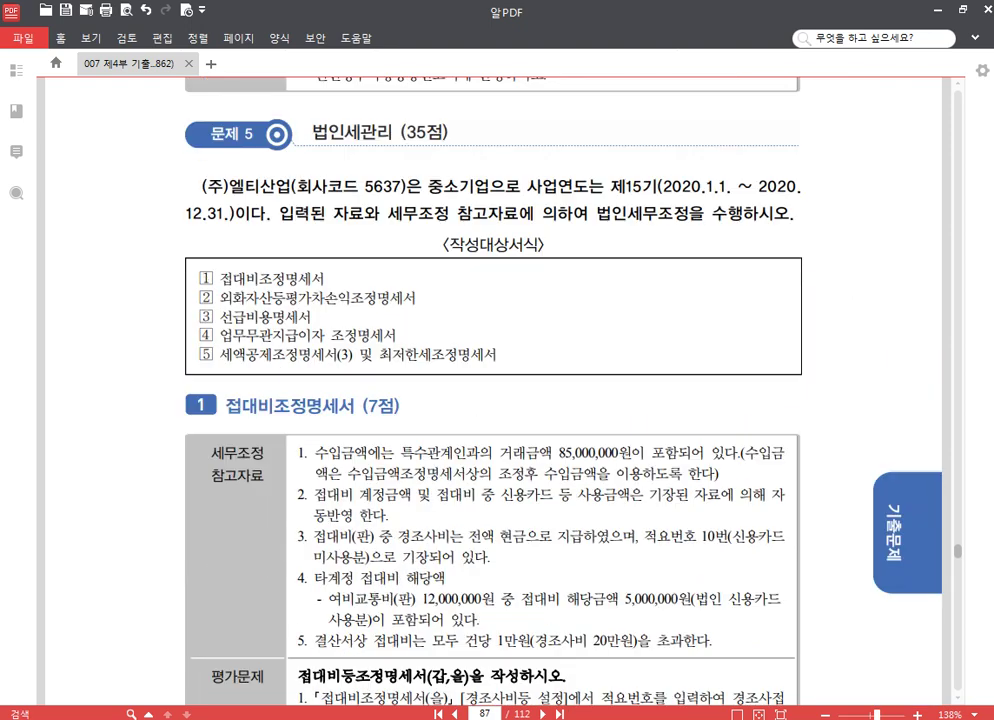
key(alt+Tab)
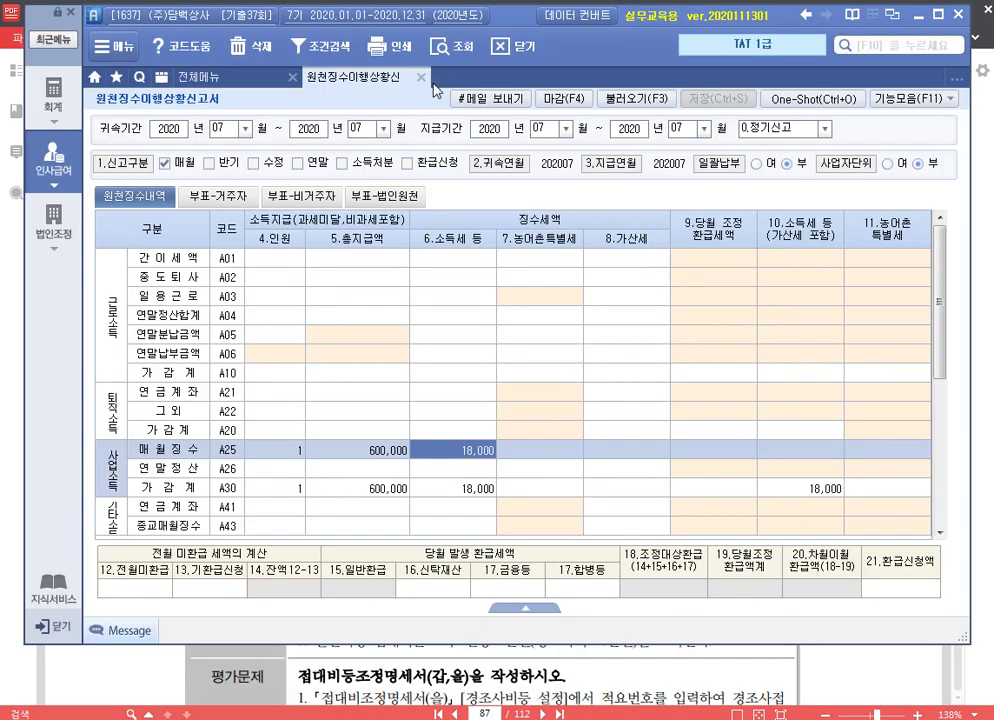
Log into company 5637 and open 접대비등조정명세서(갑,을) alongside the exam PDF
click(421, 77)
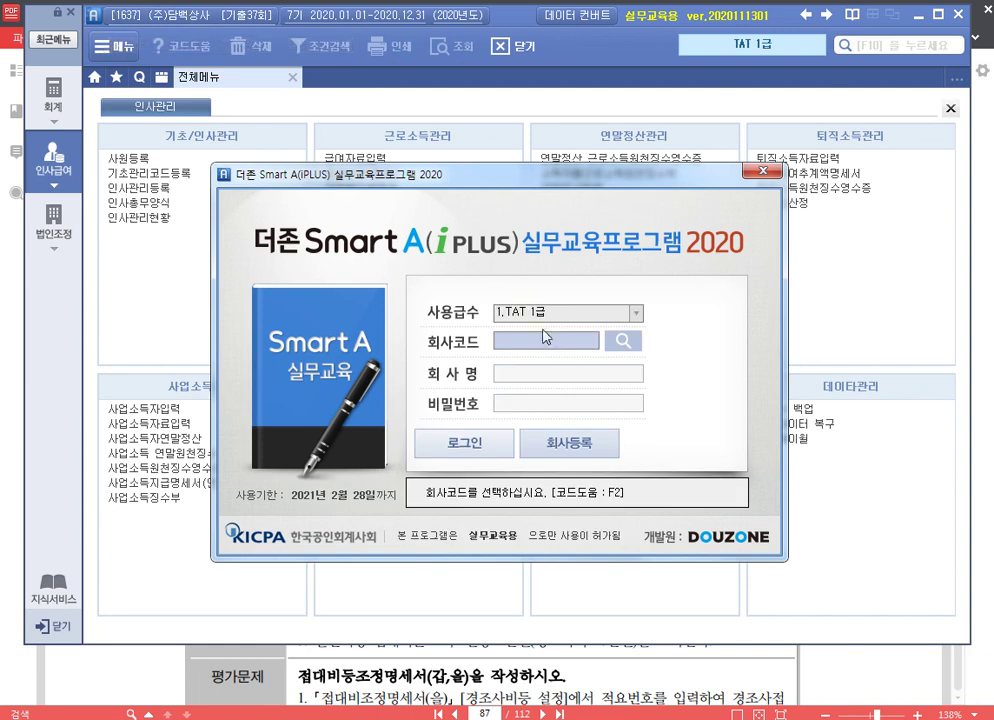
text(56)
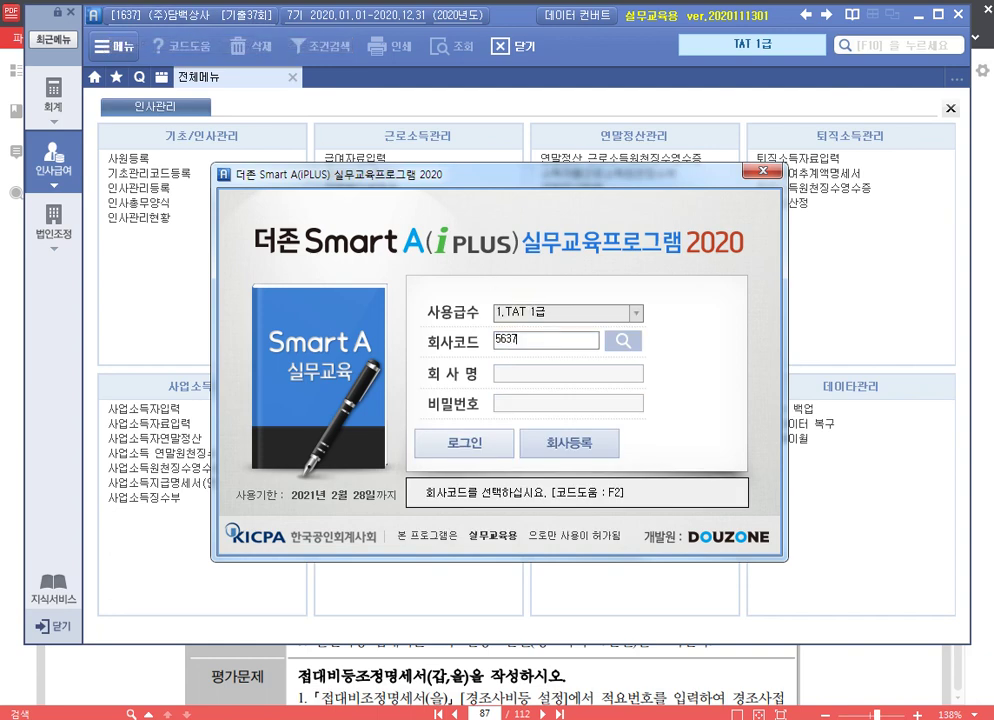
text(37)
key(Return)
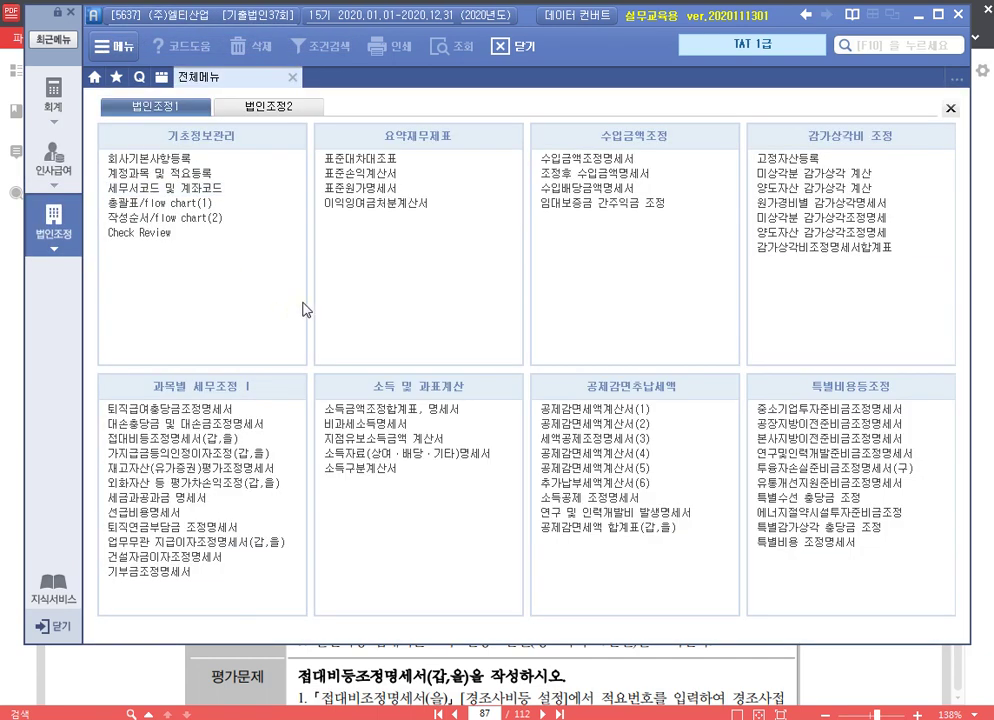
click(240, 440)
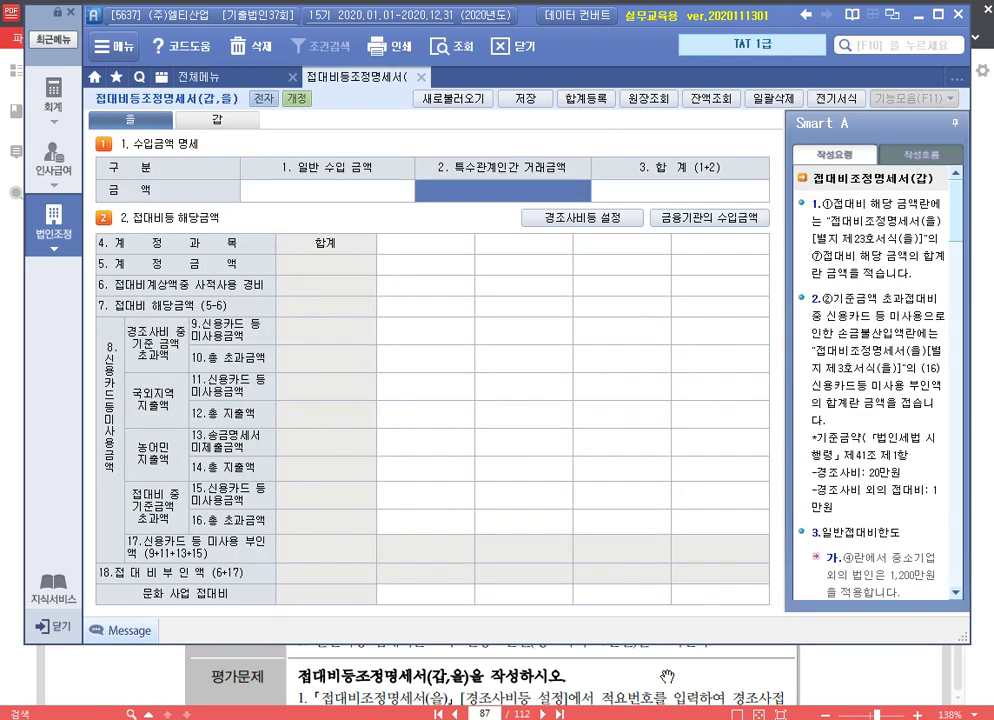
click(672, 683)
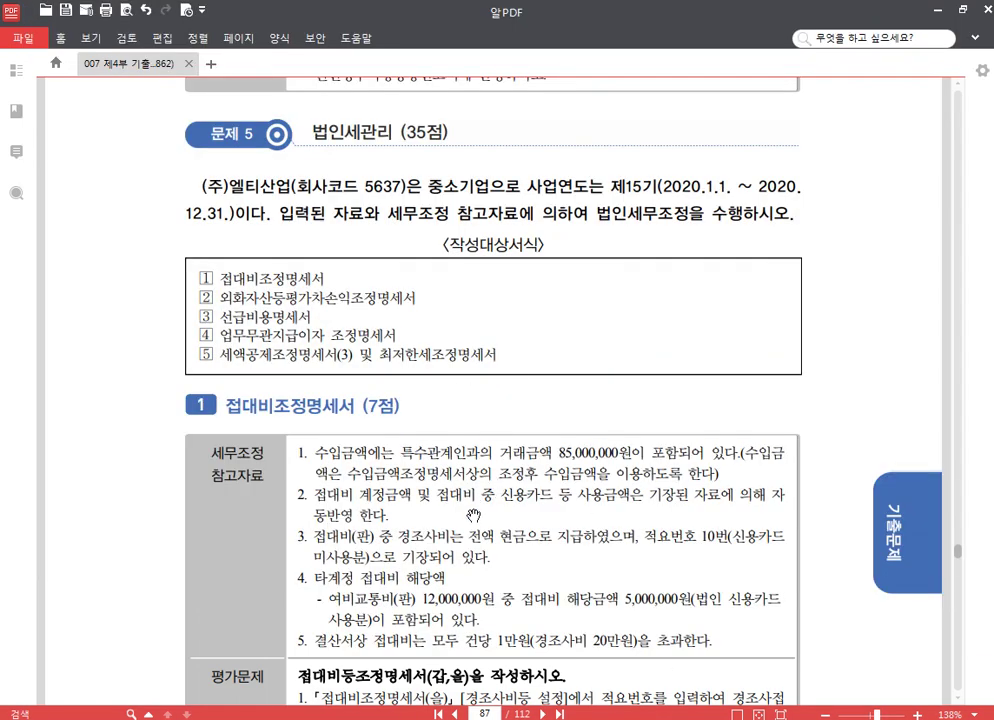
scroll(473, 515, down, 3)
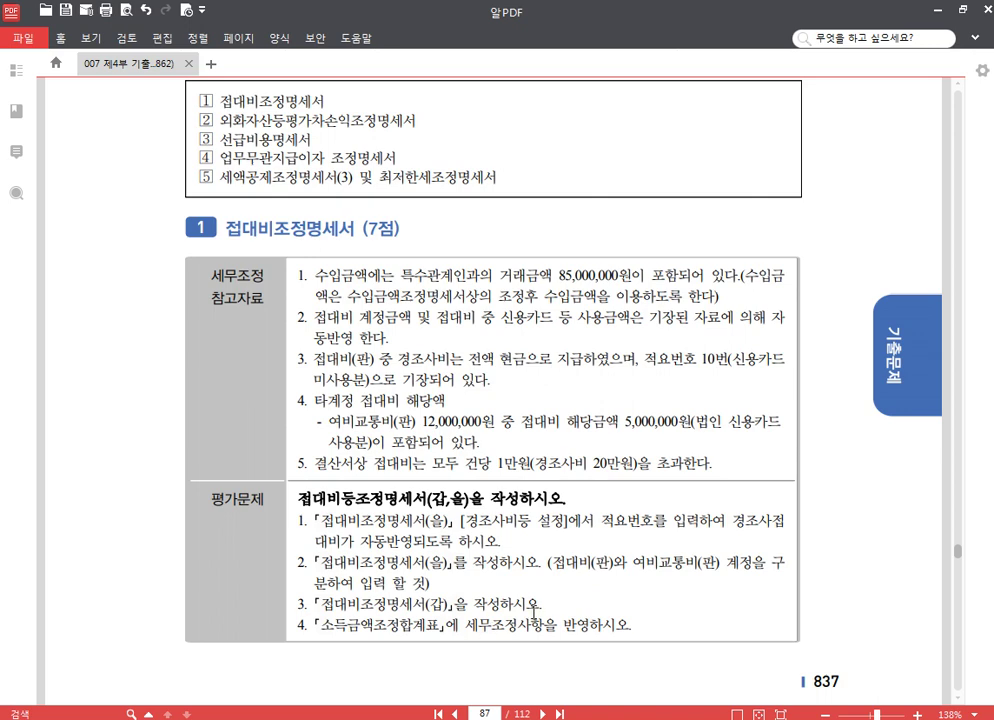
Map 813 접대비 cash and transfer memos to 경조사비 code 10 in the expense settings
key(alt+Tab)
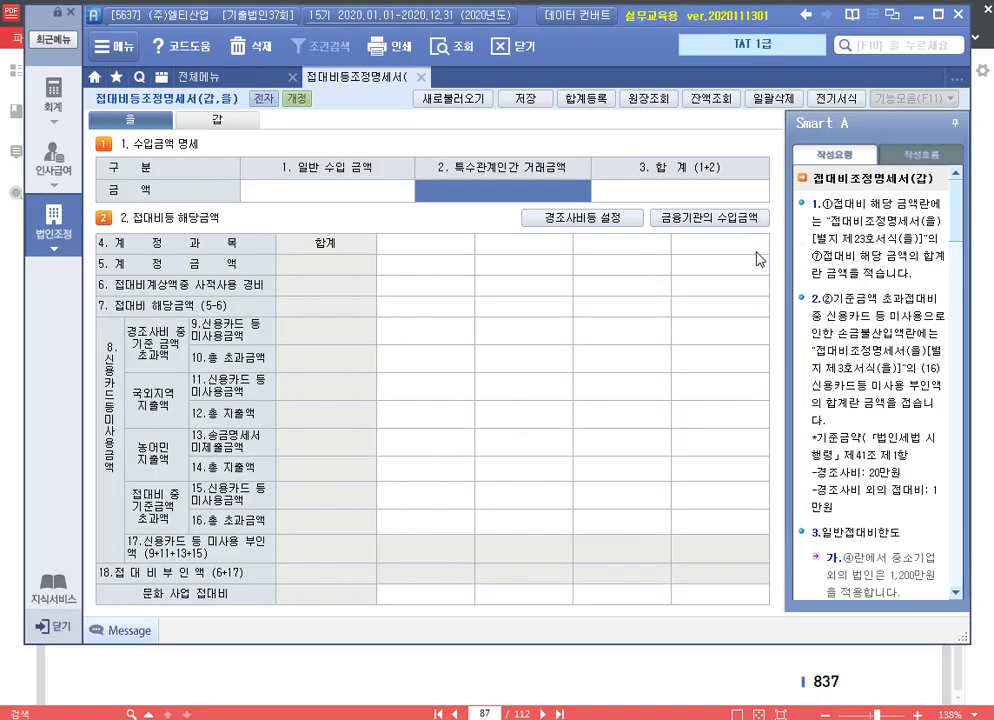
click(605, 217)
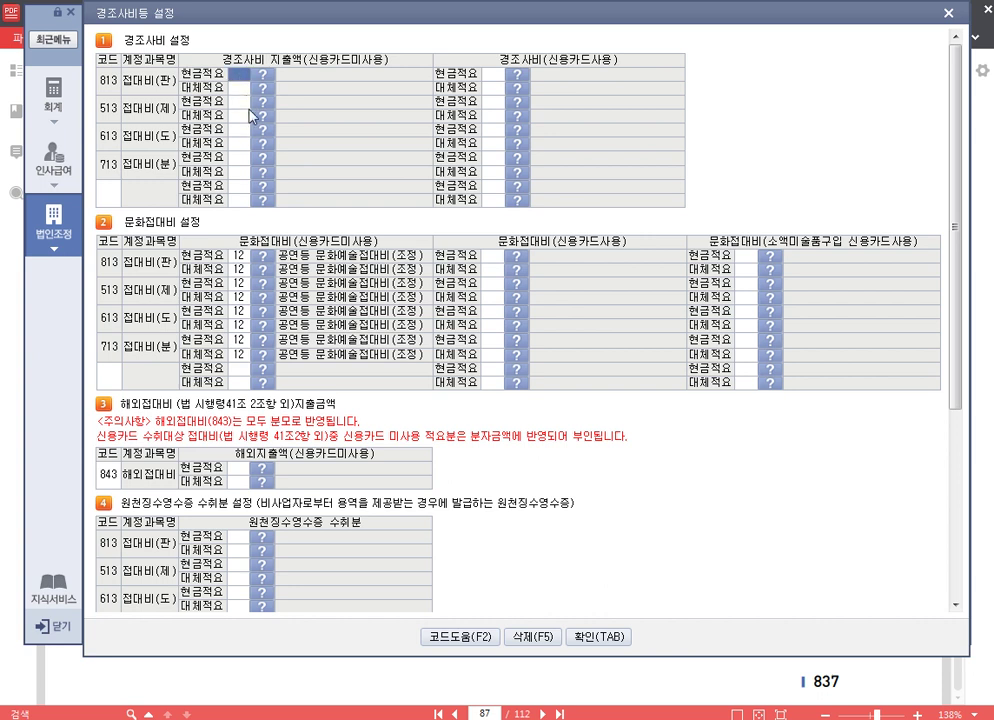
text(10)
key(Return)
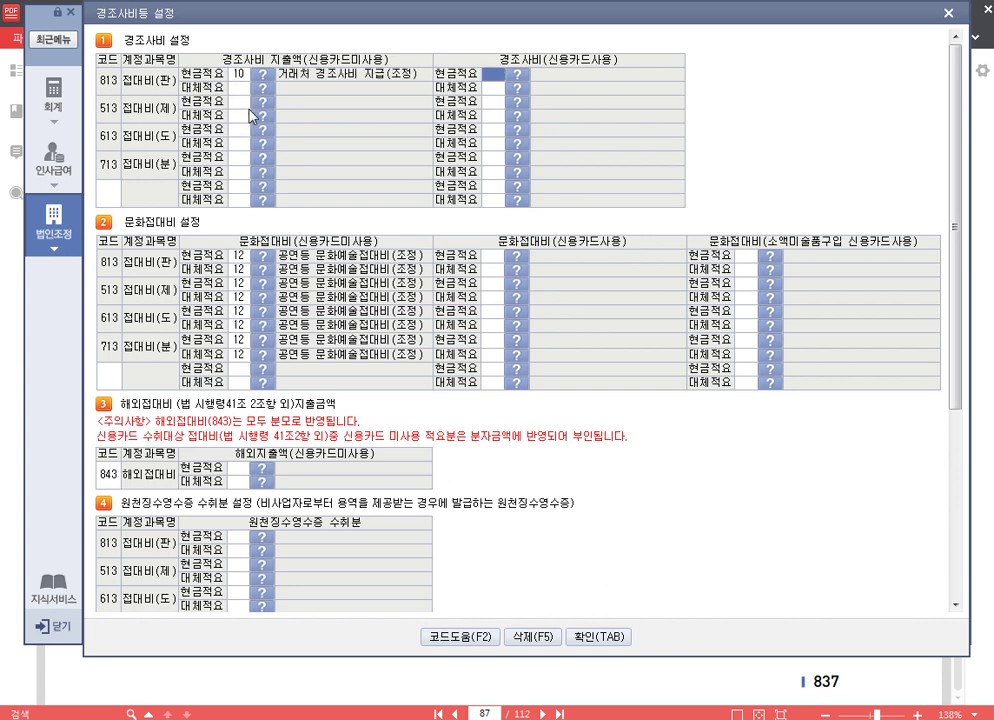
text(10)
key(Return)
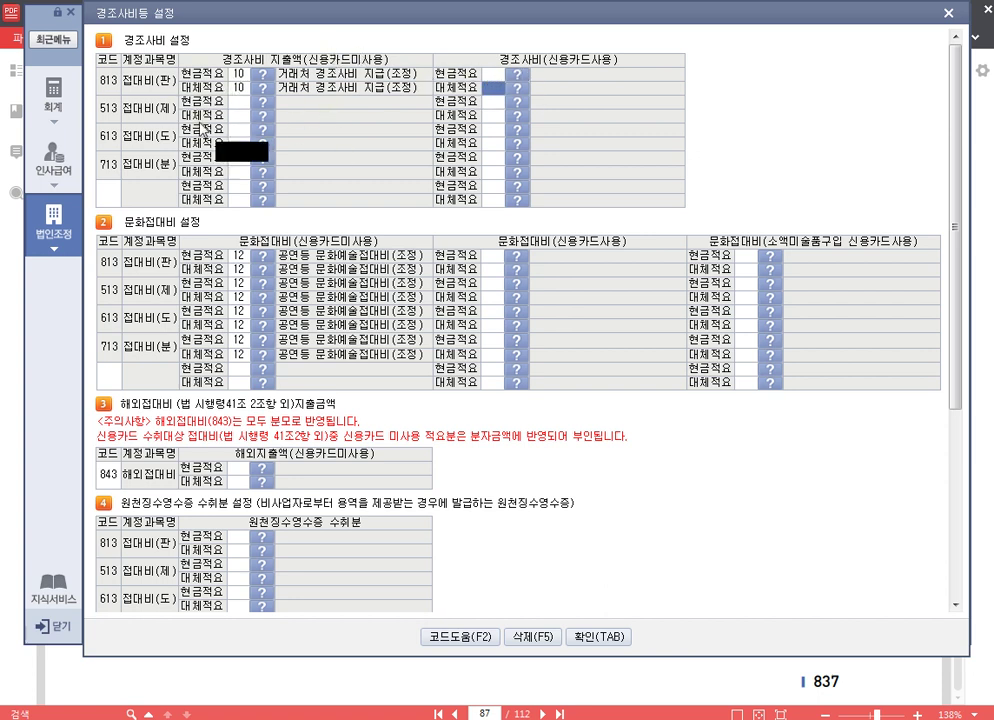
click(238, 77)
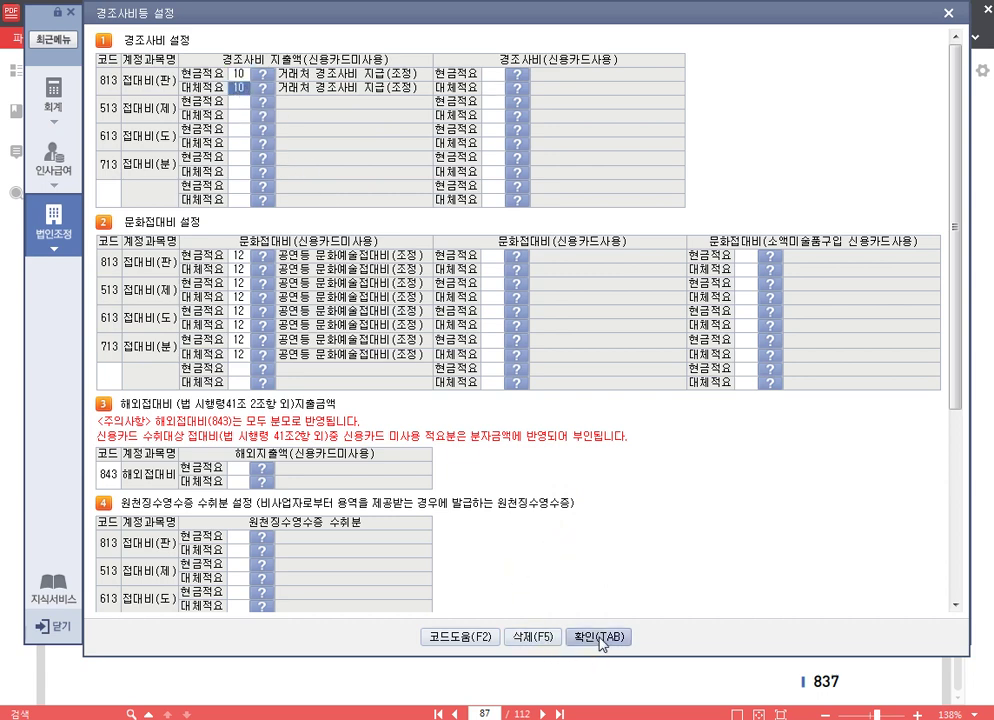
click(597, 637)
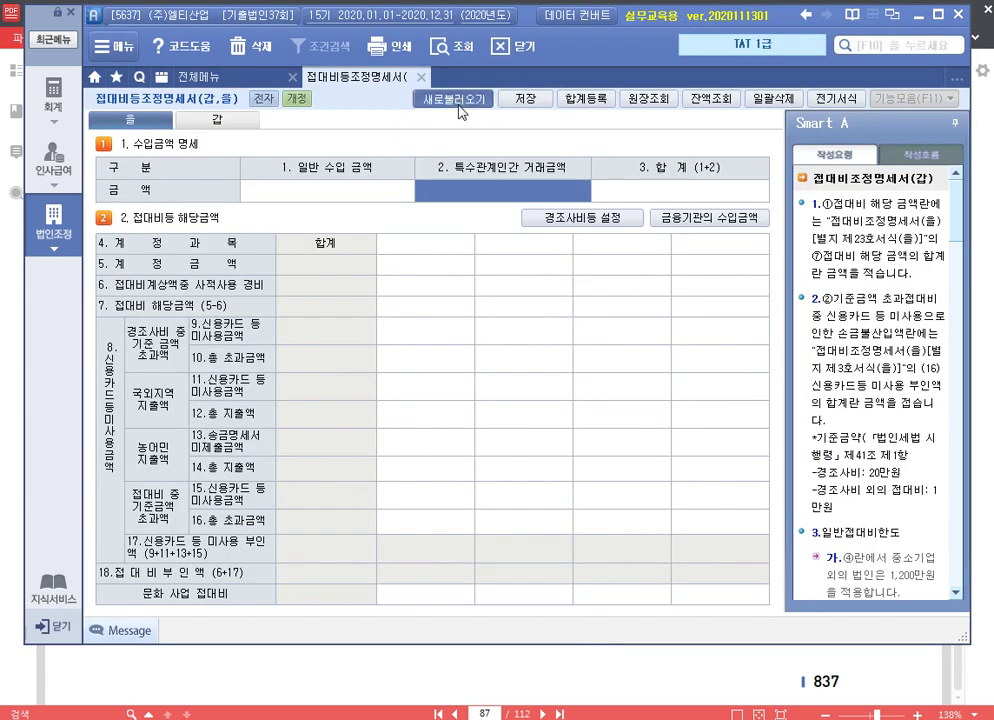
click(453, 98)
Reload the recorded entertainment amounts into the 을 sheet and compare rows 9 and 10
click(455, 427)
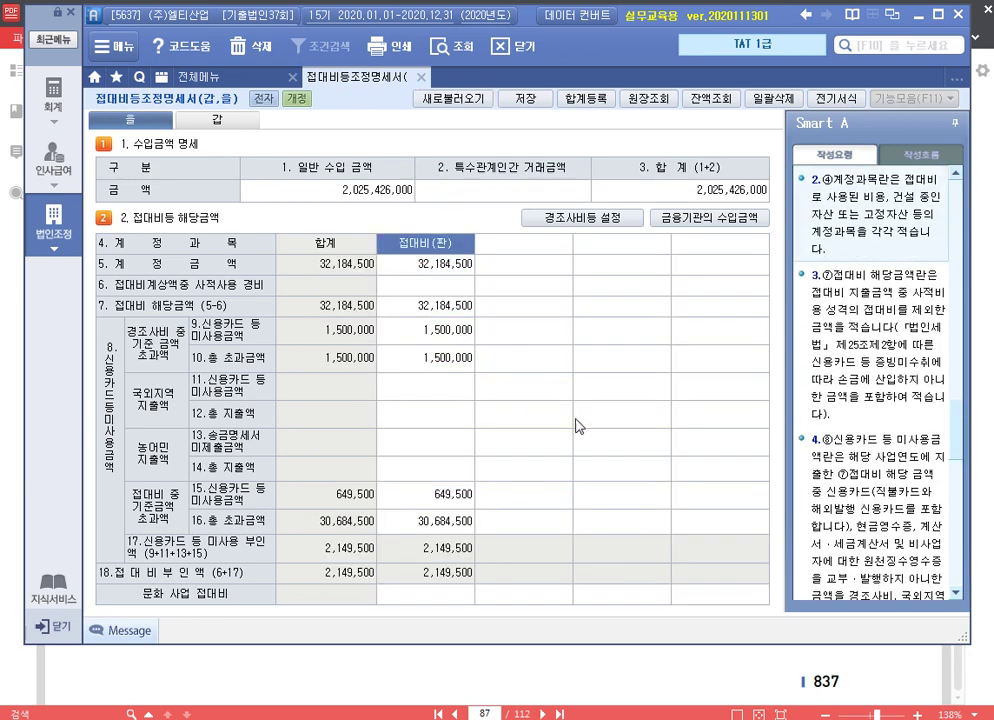
click(453, 350)
click(451, 338)
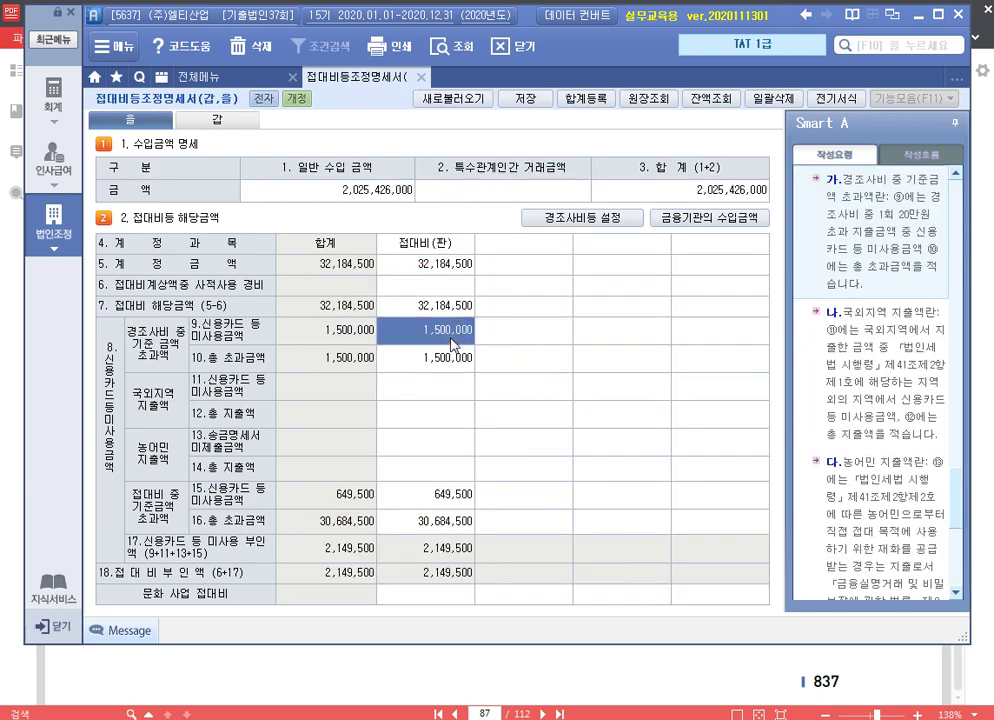
click(448, 359)
click(447, 338)
click(448, 359)
click(447, 338)
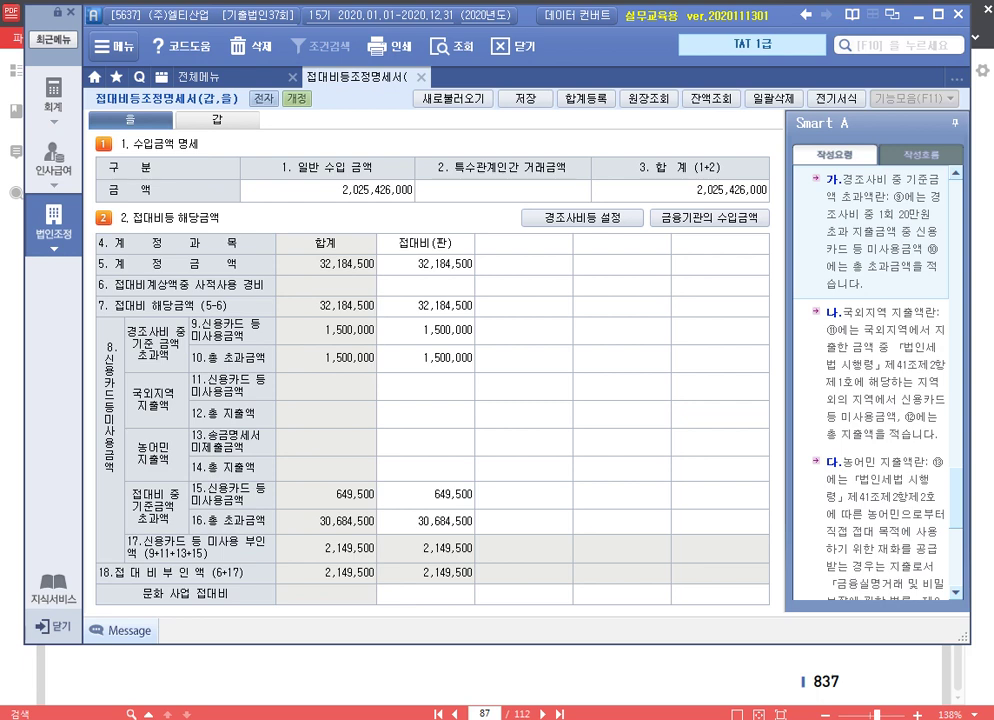
click(688, 195)
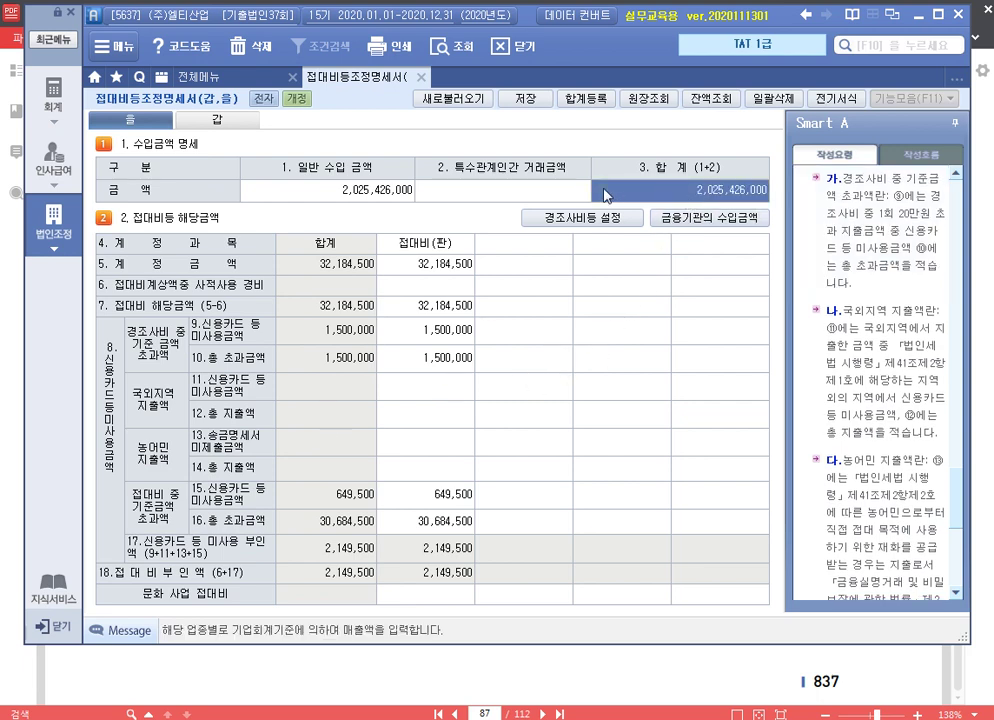
Check the revenue adjustment statement, then enter 85,000,000 as related-party revenue
click(250, 80)
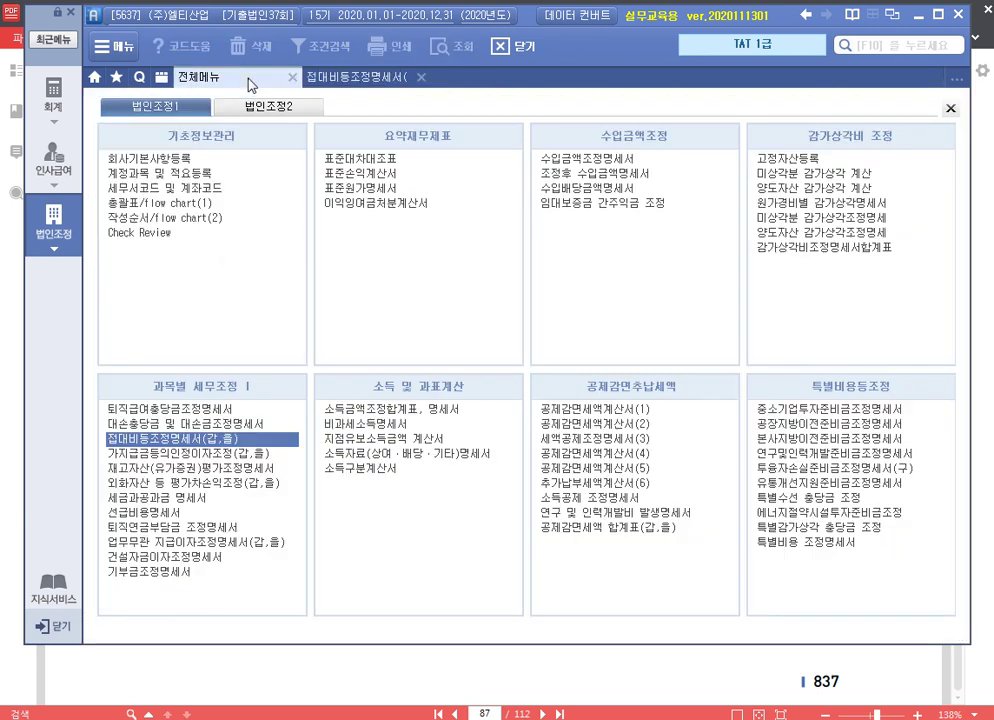
click(588, 158)
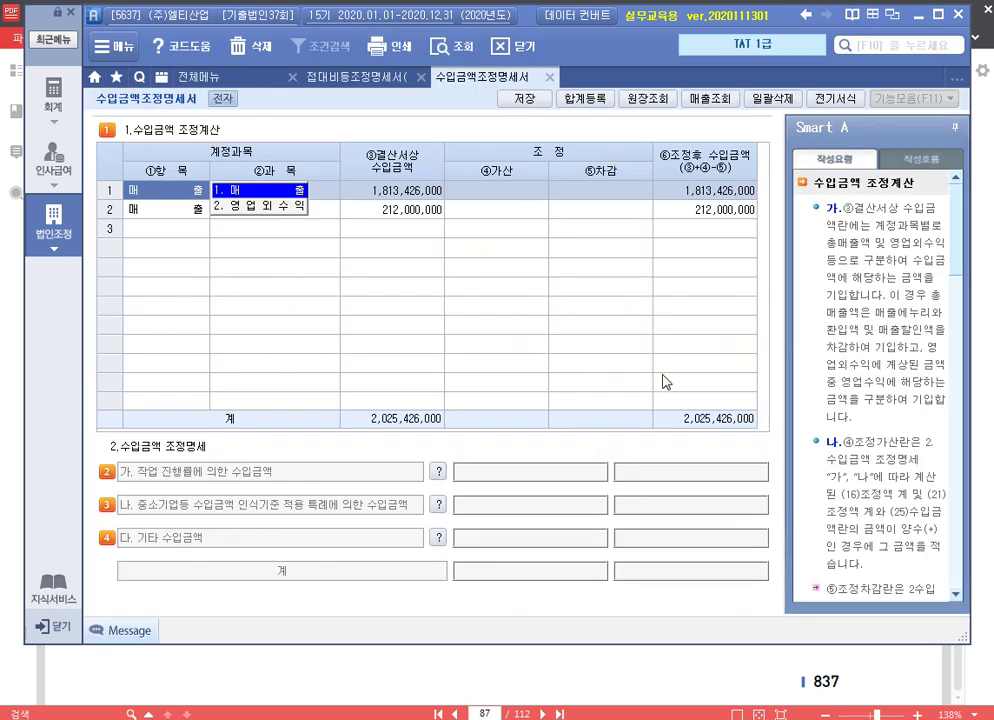
click(545, 80)
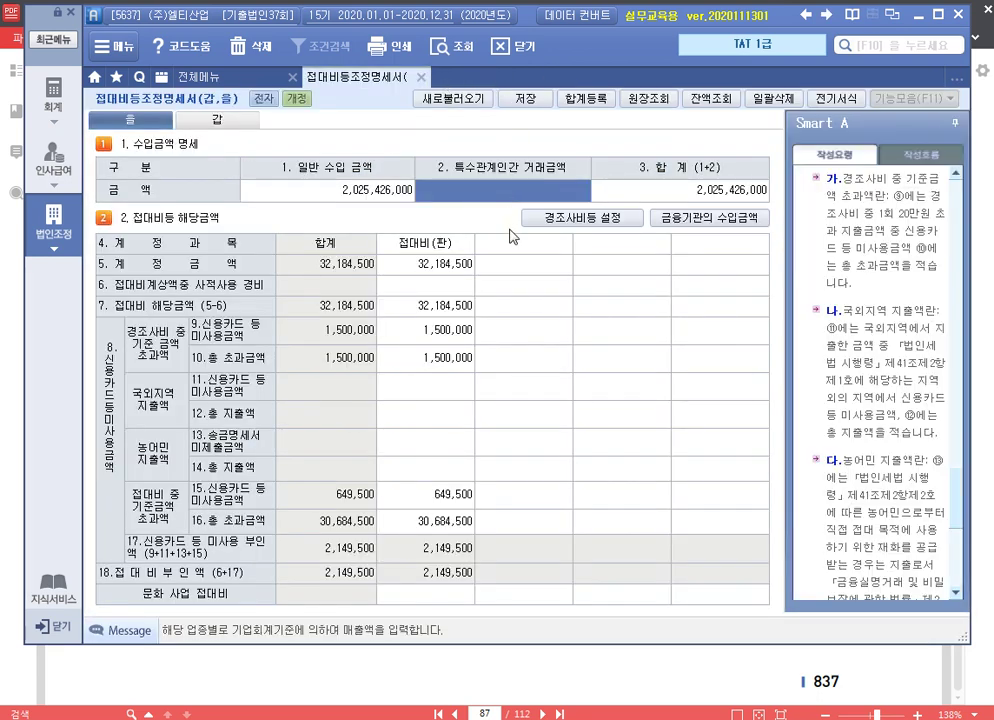
text(85000000)
key(Return)
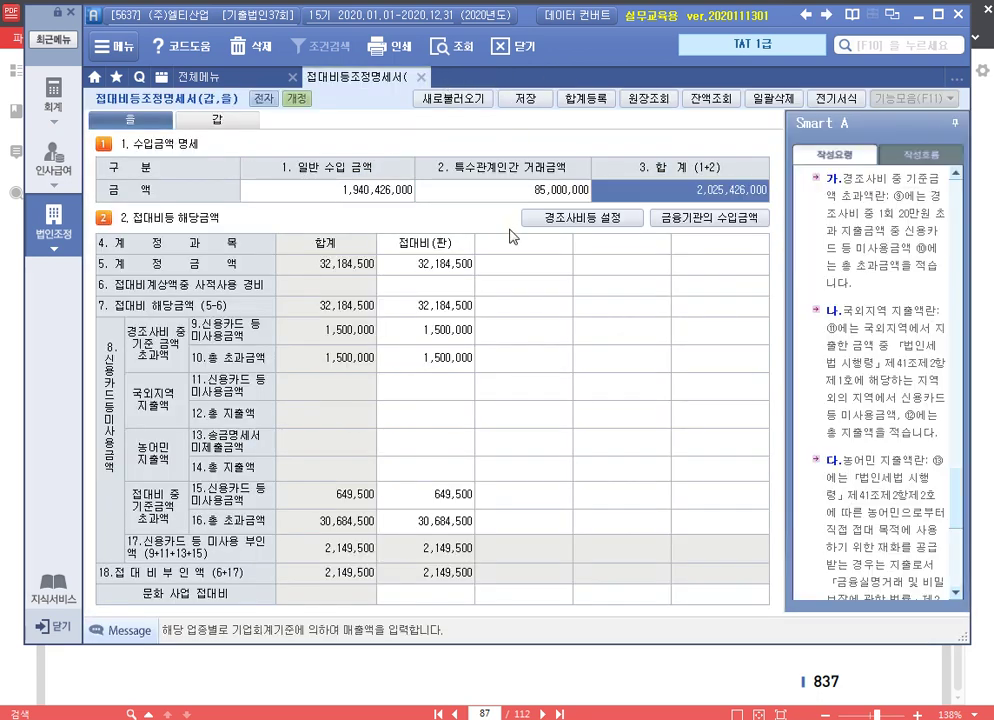
key(Return)
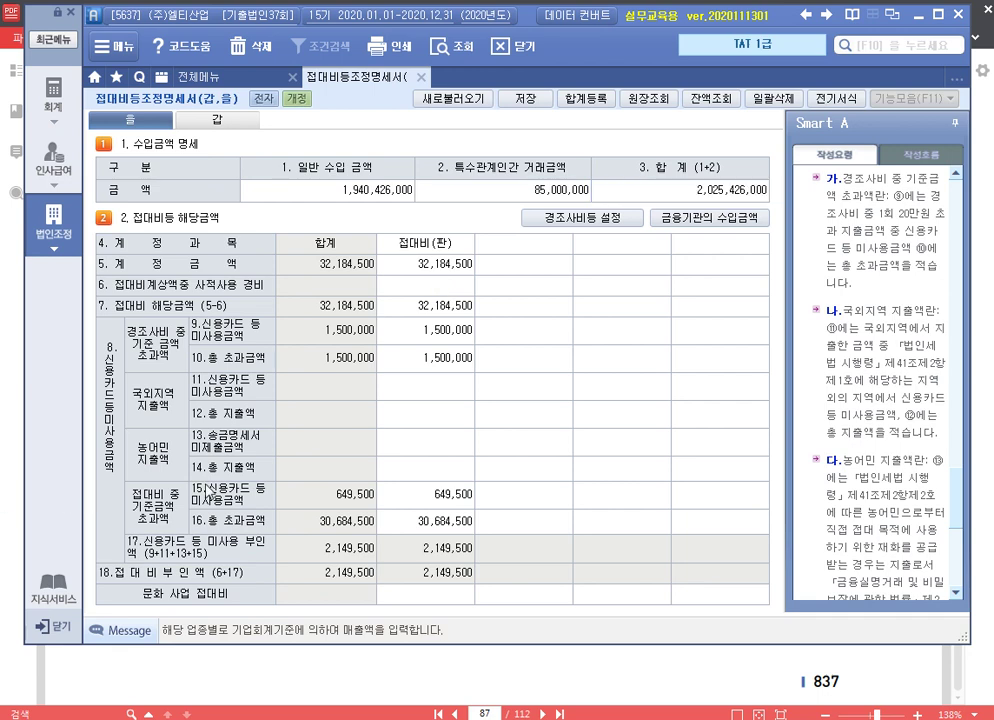
Add a 여비교통비 account column in row 4 of the 을 sheet
click(490, 248)
key(F2)
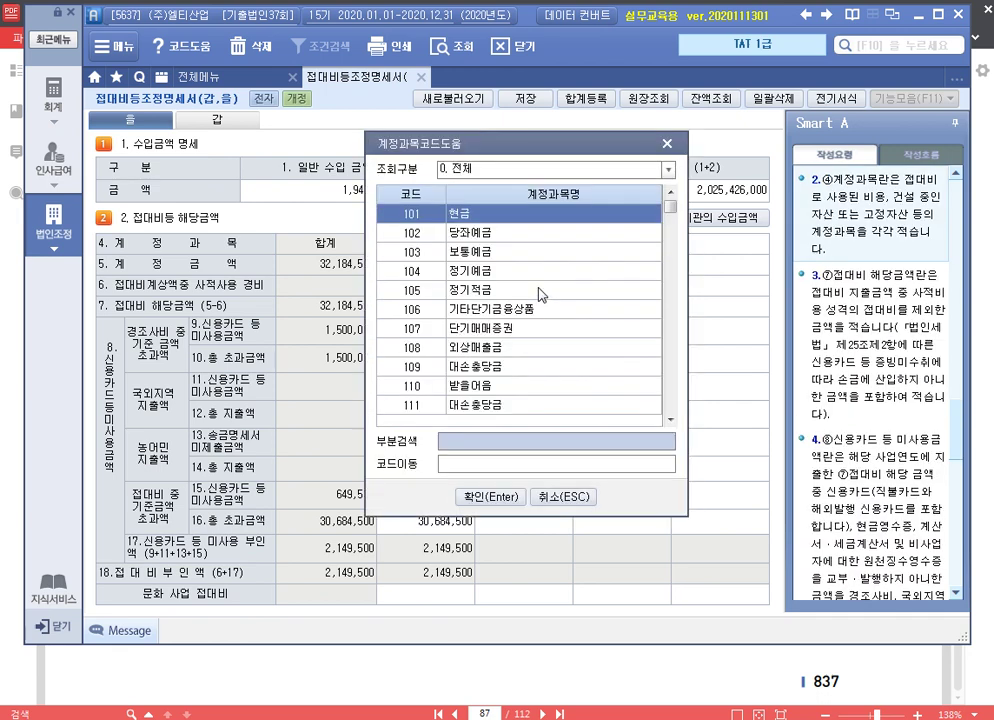
text(여비)
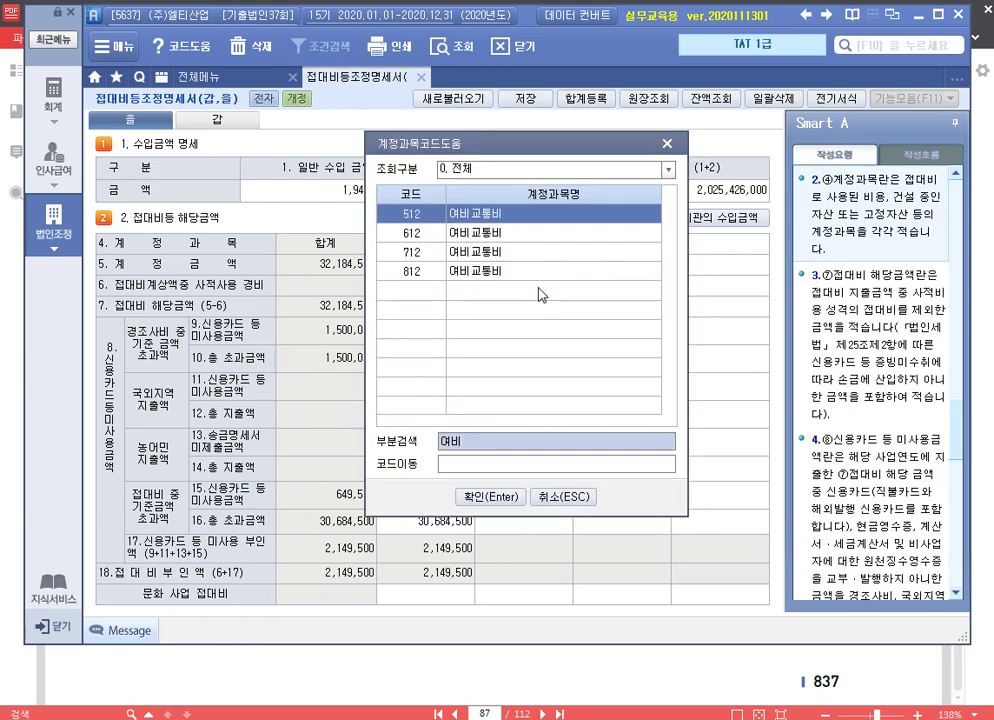
key(Return)
key(F2)
text(여비)
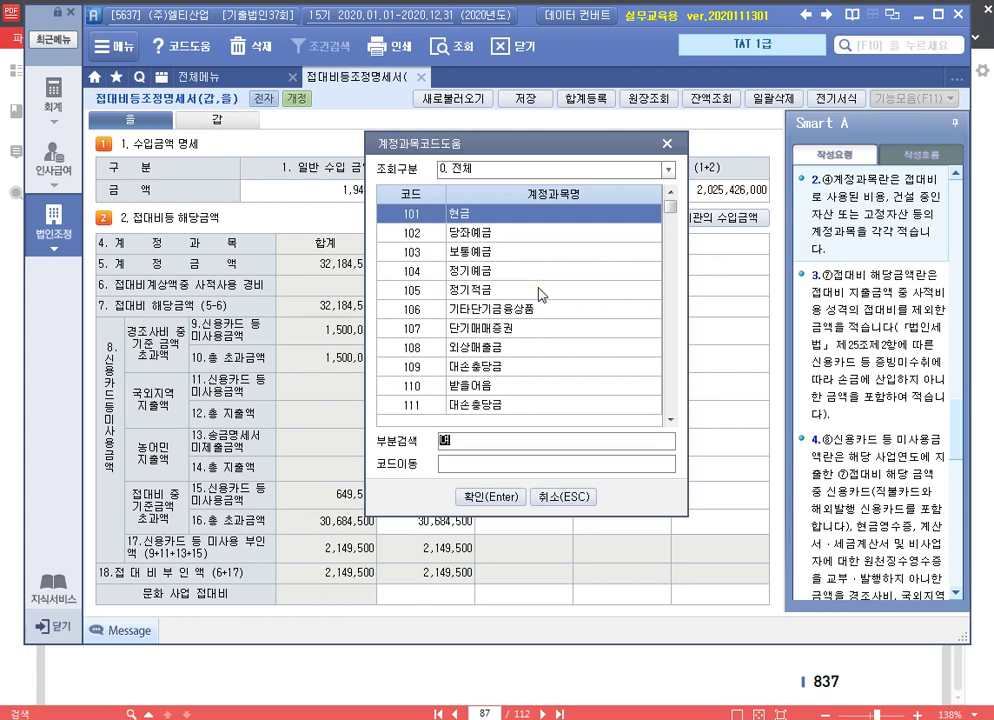
key(Down)
key(Down)
key(Down)
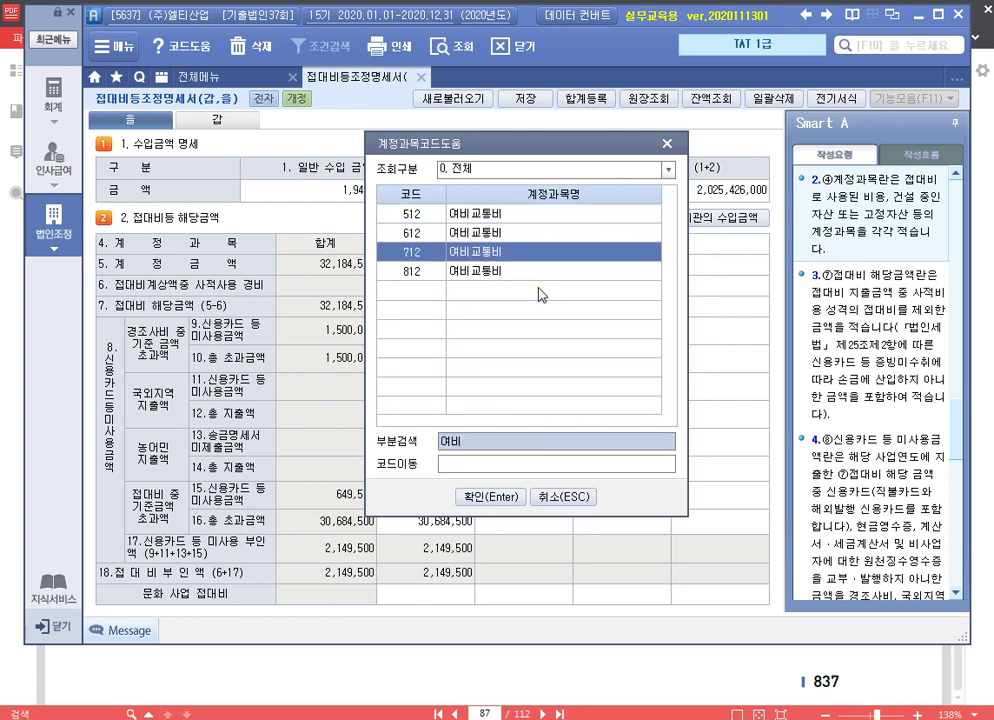
key(Return)
Enter 12,000,000 recorded, 5,000,000 entertainment and 5,000,000 row-16 excess for 여비교통비
key(Return)
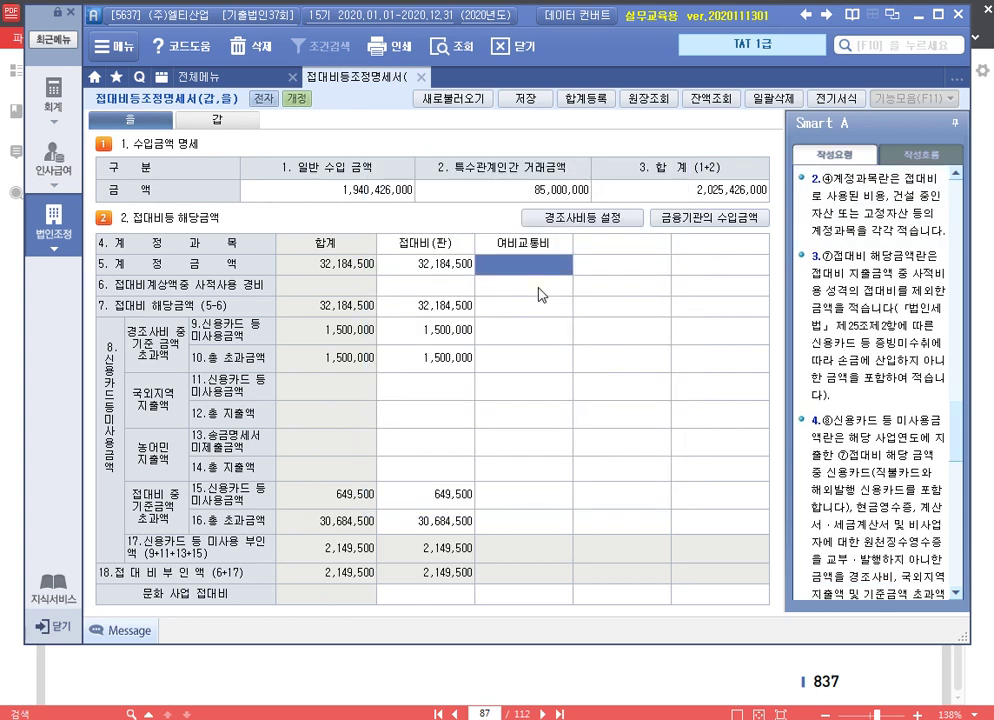
text(12000000)
key(Return)
key(Return)
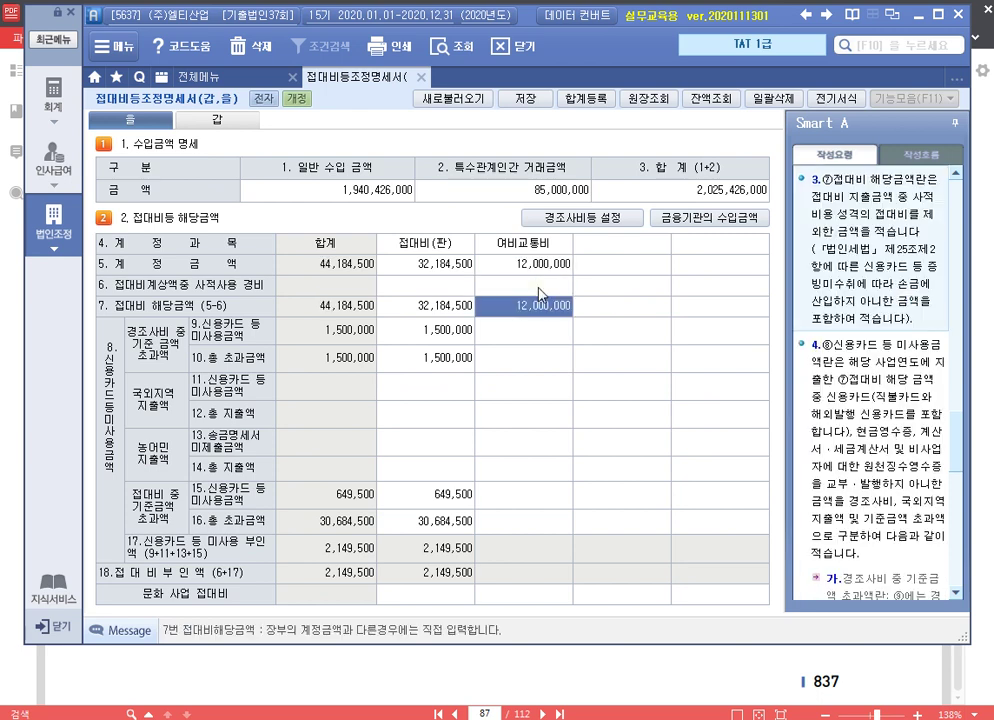
text(5000000)
key(Return)
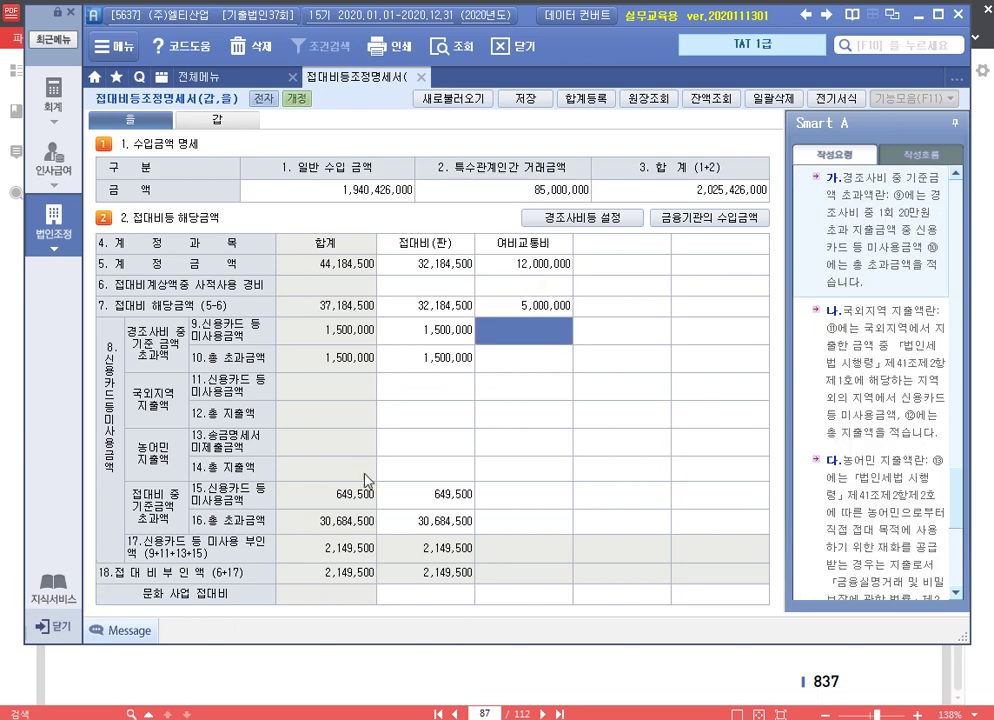
click(550, 522)
text(5000000)
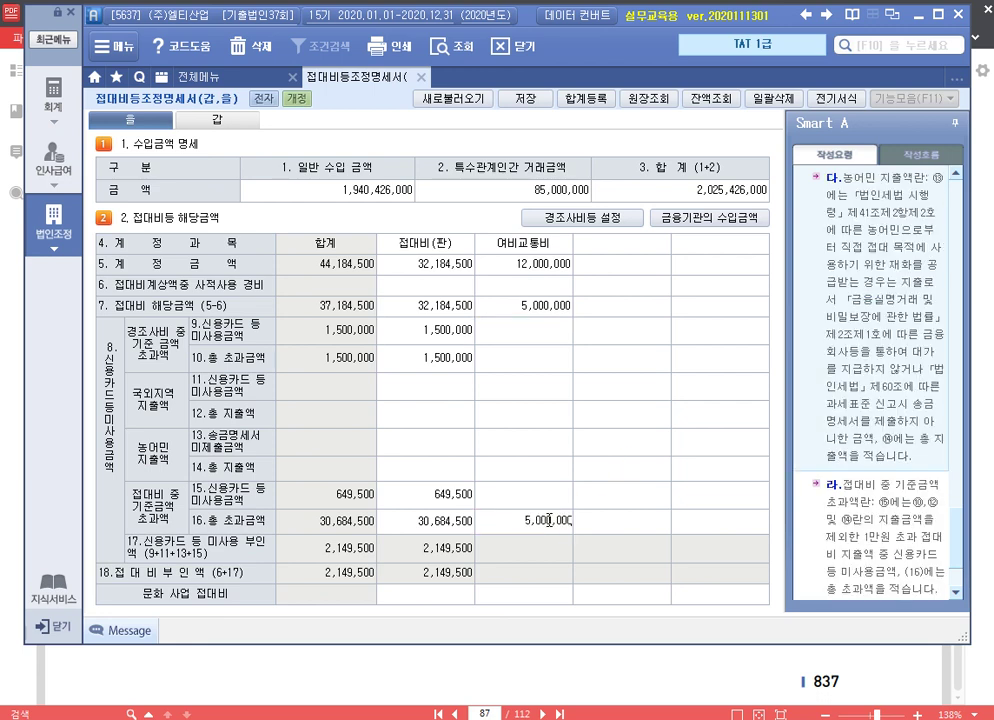
key(Return)
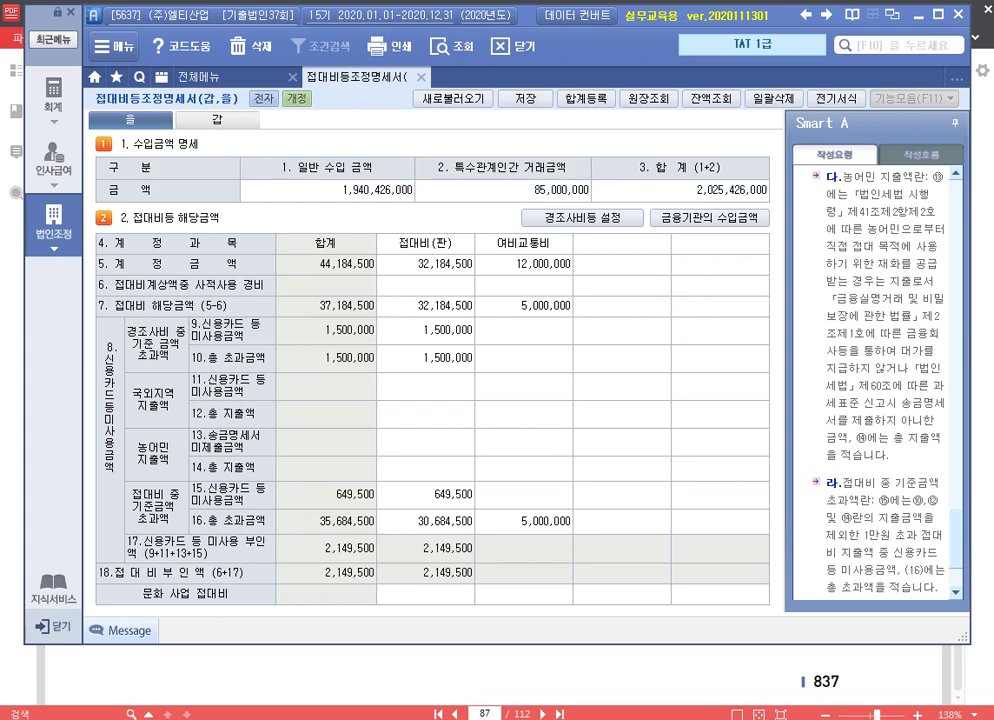
In the 갑 sheet's 합계등록, add item 접대비신용카드등미사용 for 2,149,500
click(232, 122)
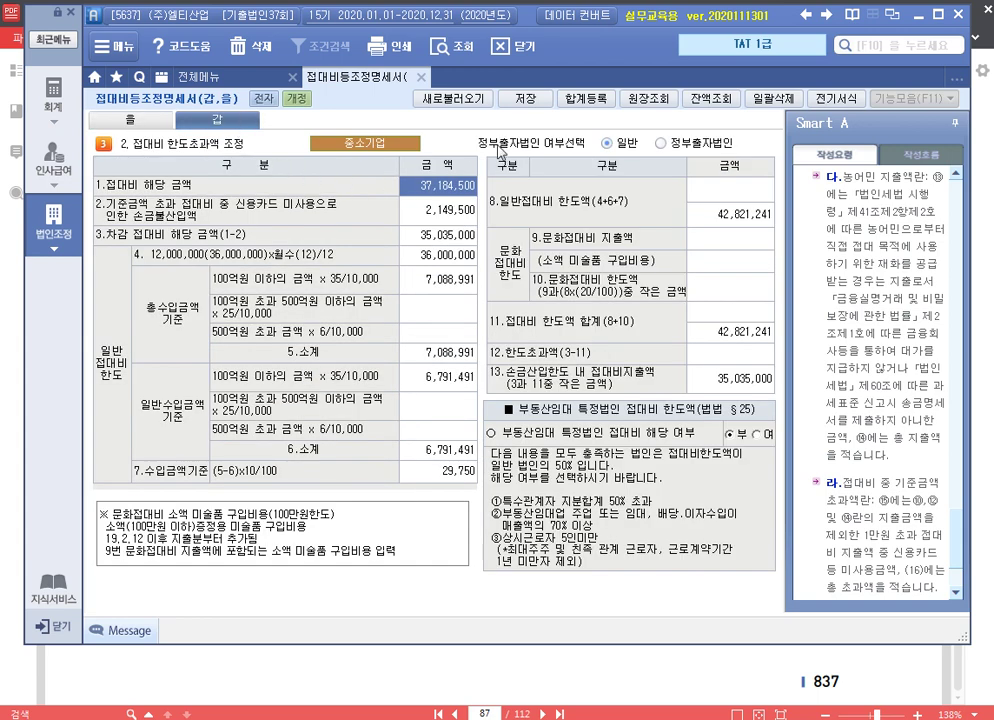
click(586, 99)
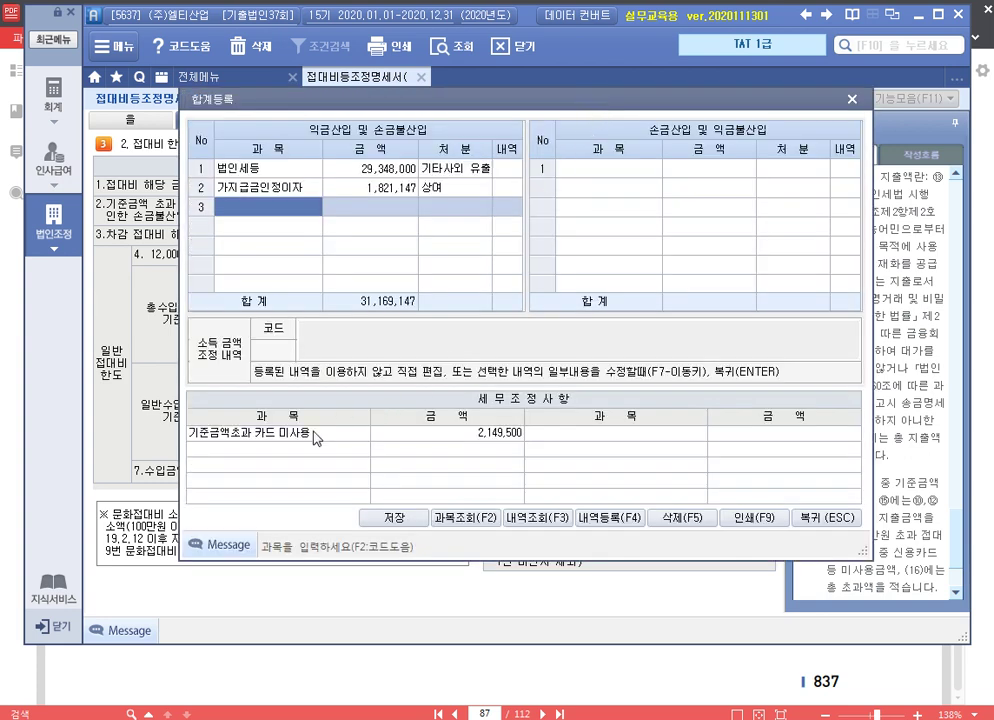
click(289, 214)
text(신용ㅋ)
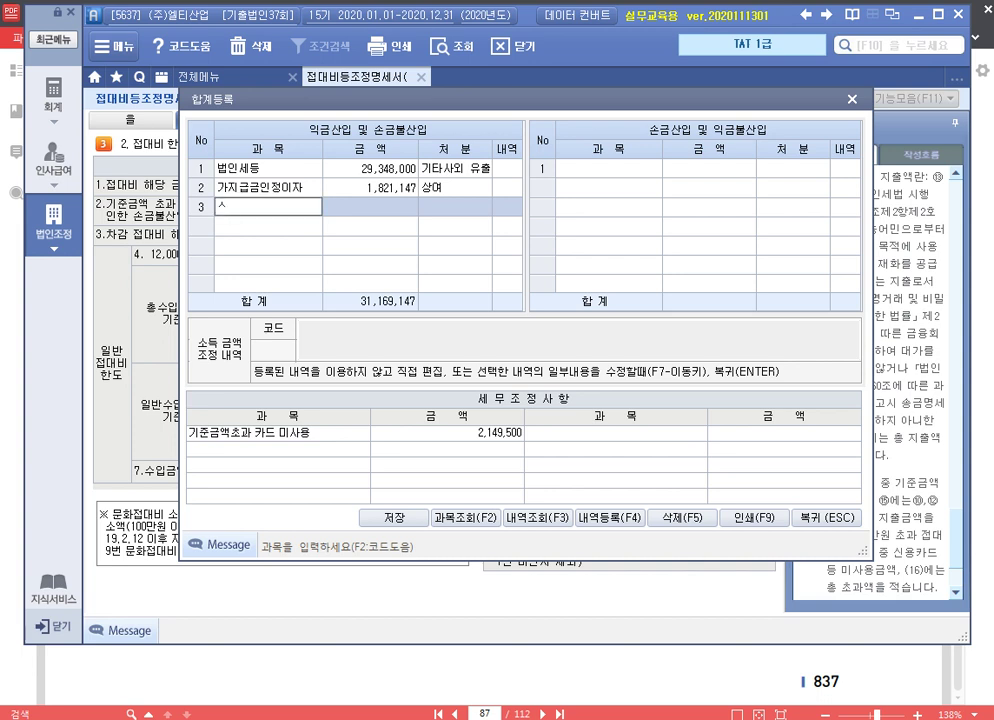
key(BackSpace)
key(BackSpace)
key(BackSpace)
text(접대비신용ㅋ카드등미사용)
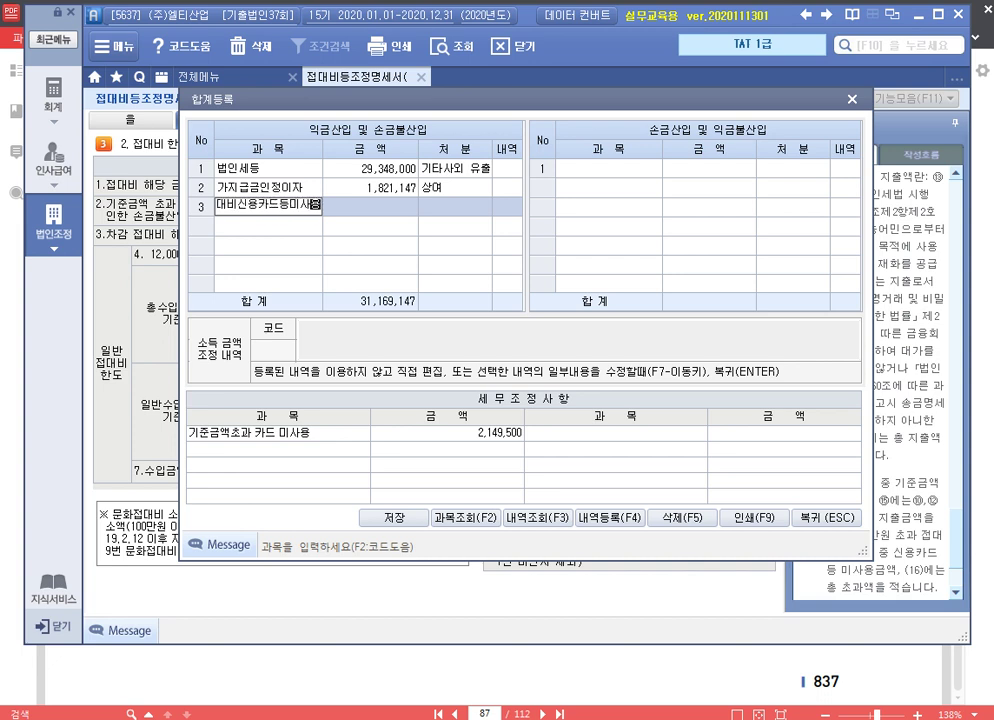
key(Return)
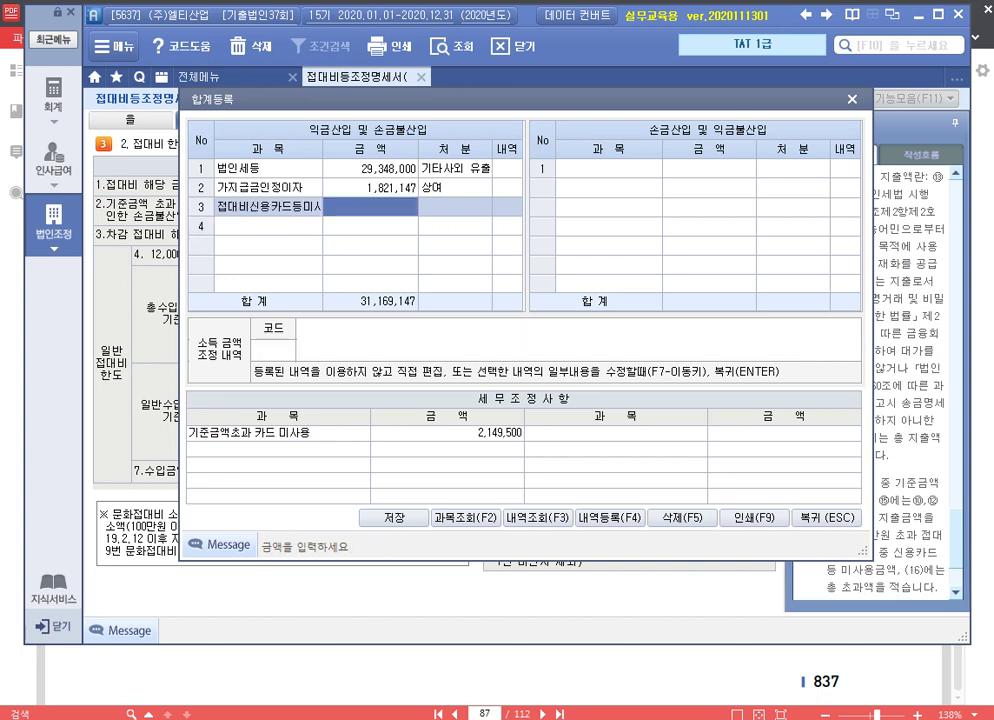
text(2149500)
key(Return)
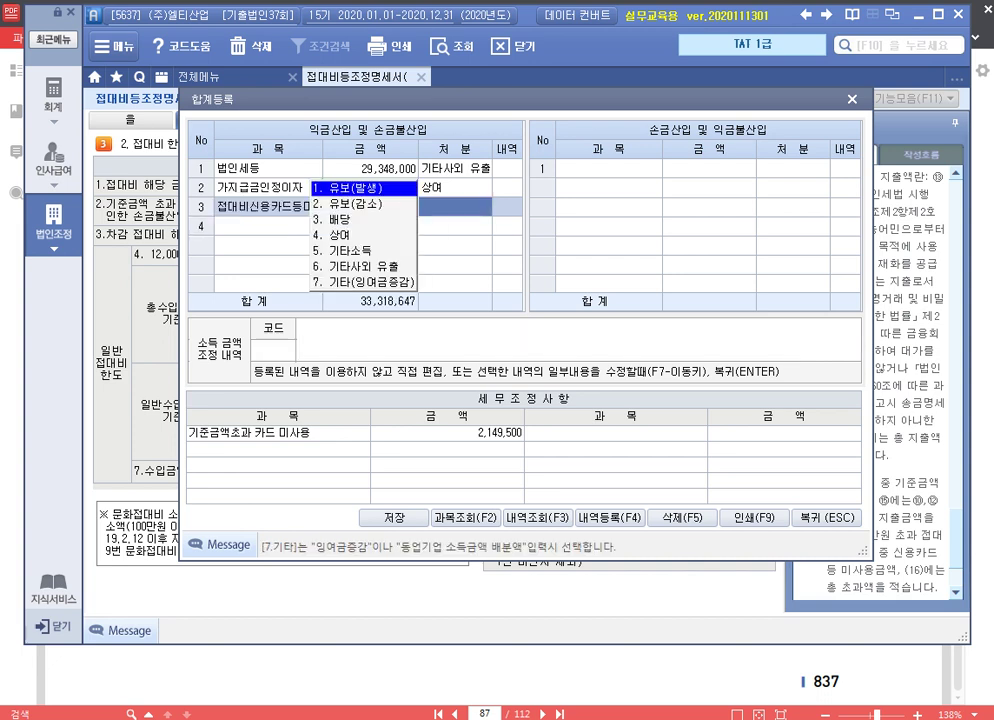
Set its disposition to 기타사외 유출 with a 손금불산입 description, then close the statement
key(6)
key(Return)
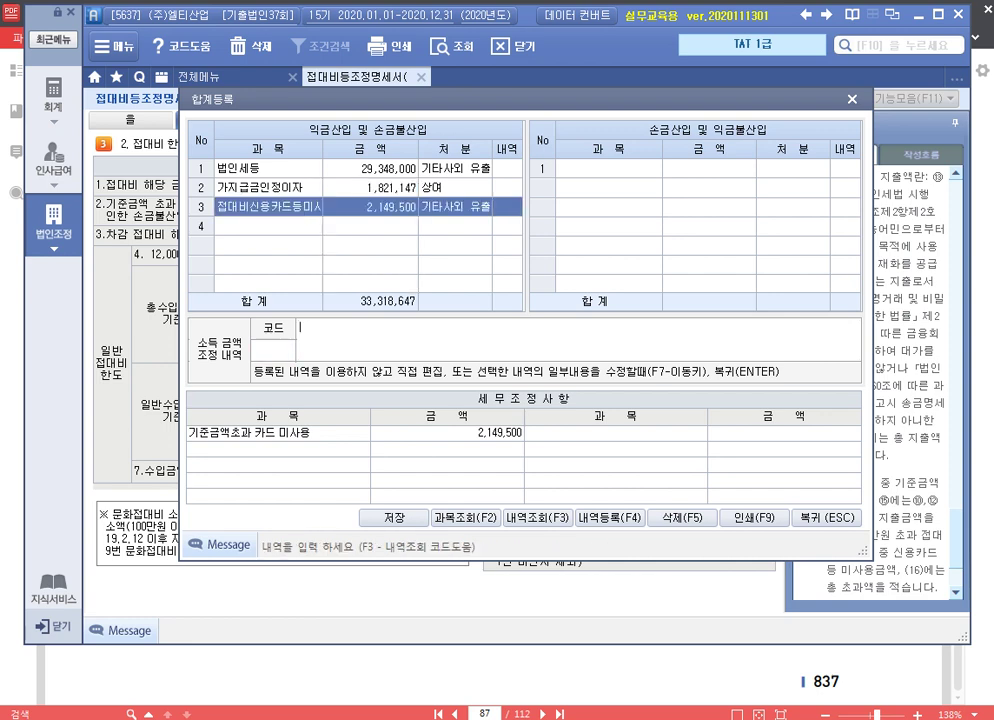
text(손금불산입 접)
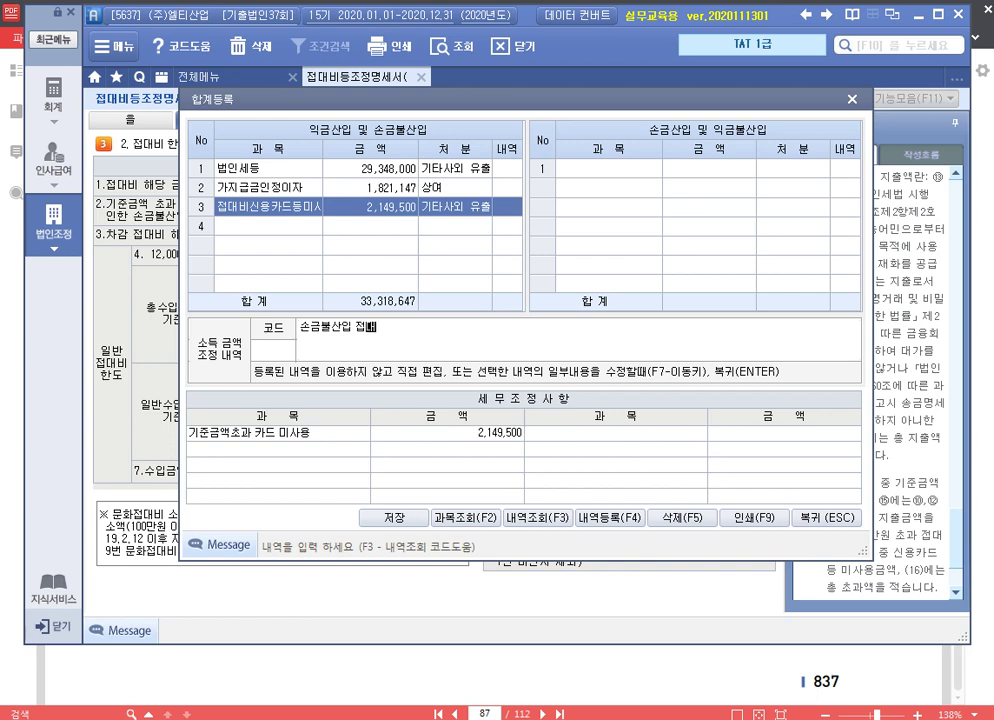
text(대비신용카드등)
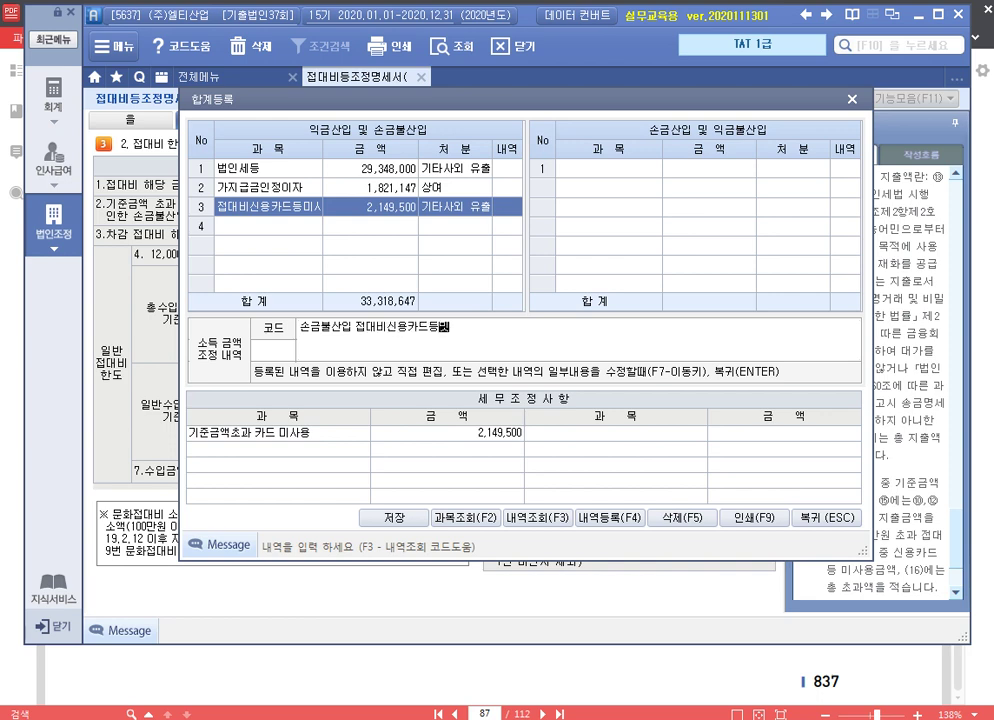
text(미사용액 기타사외)
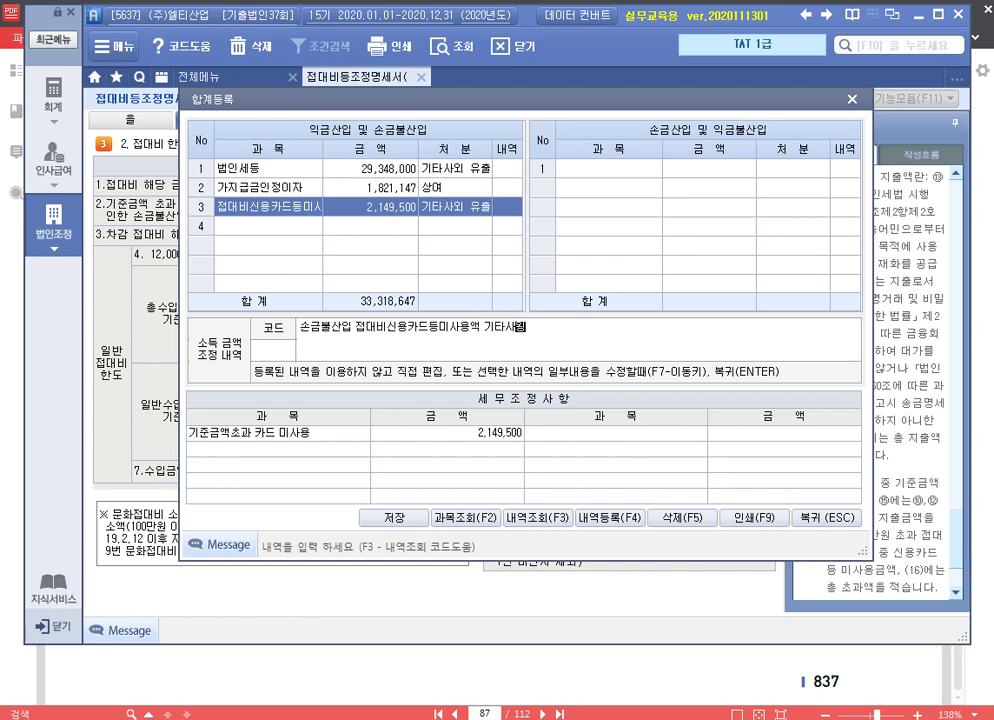
text(유출)
key(Return)
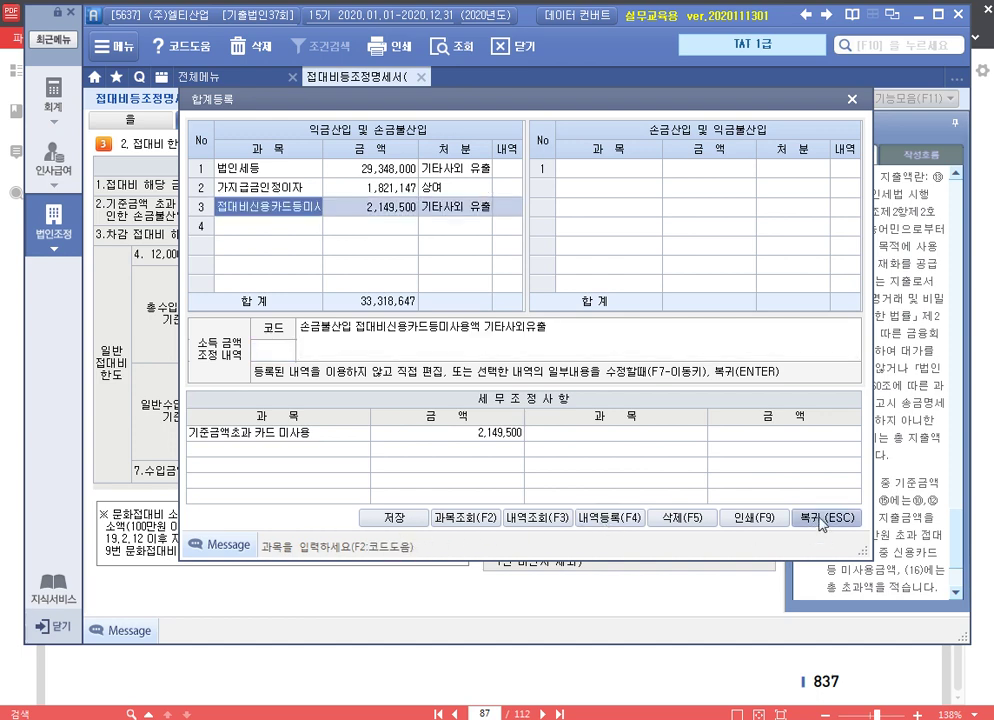
click(821, 524)
click(421, 77)
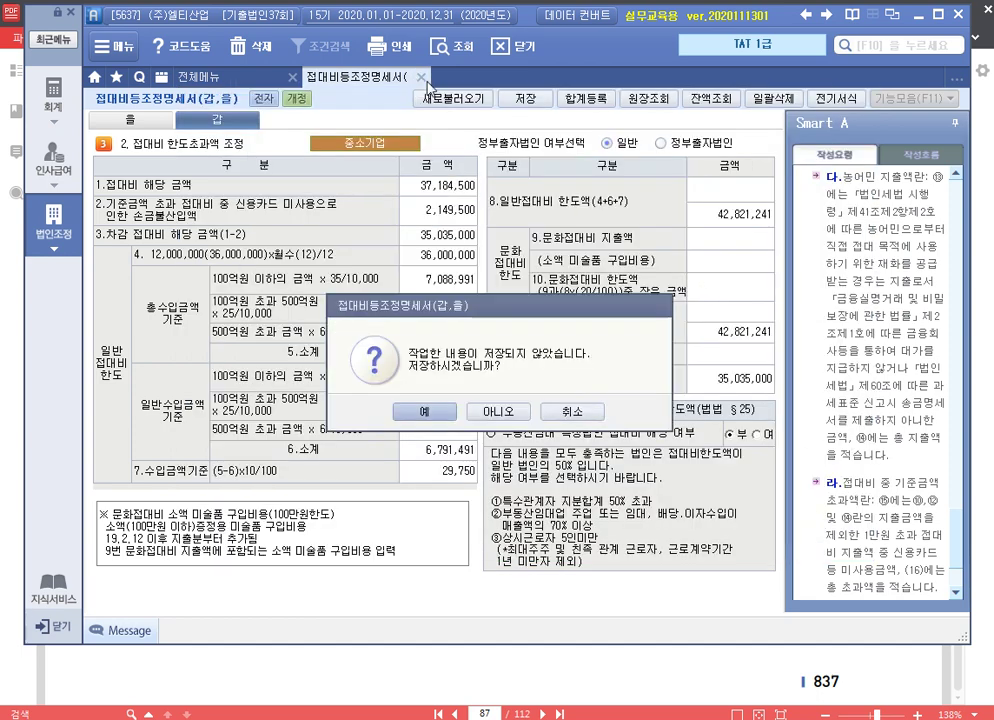
Go back to the exam PDF and highlight the word 전기 in the 자료 1 heading in yellow
click(400, 411)
click(599, 662)
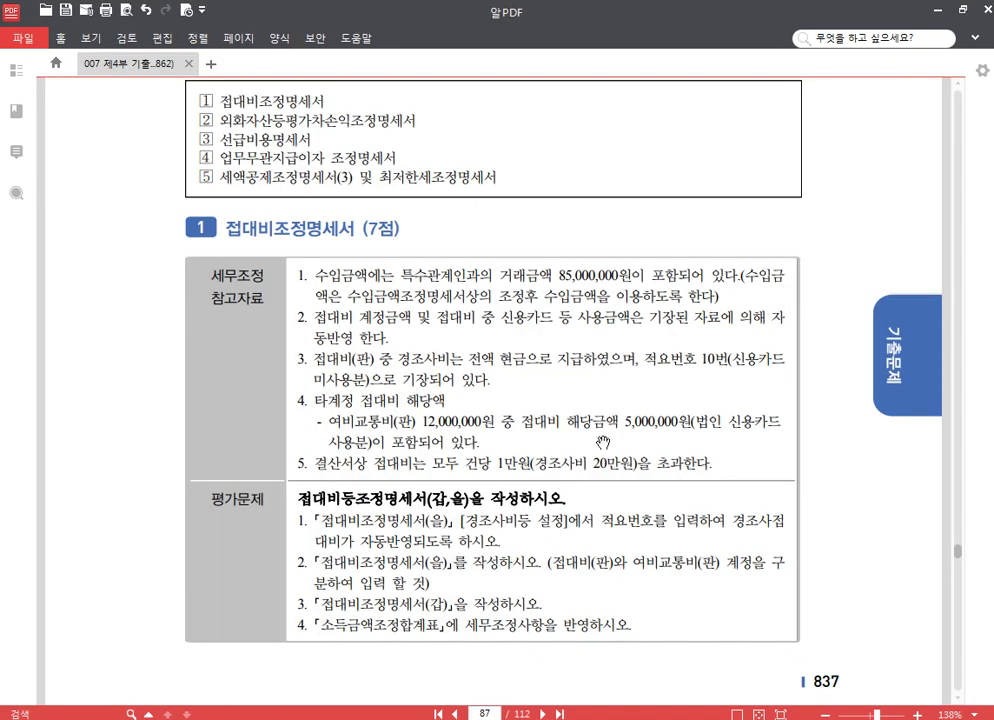
scroll(597, 443, down, 5)
scroll(597, 443, down, 6)
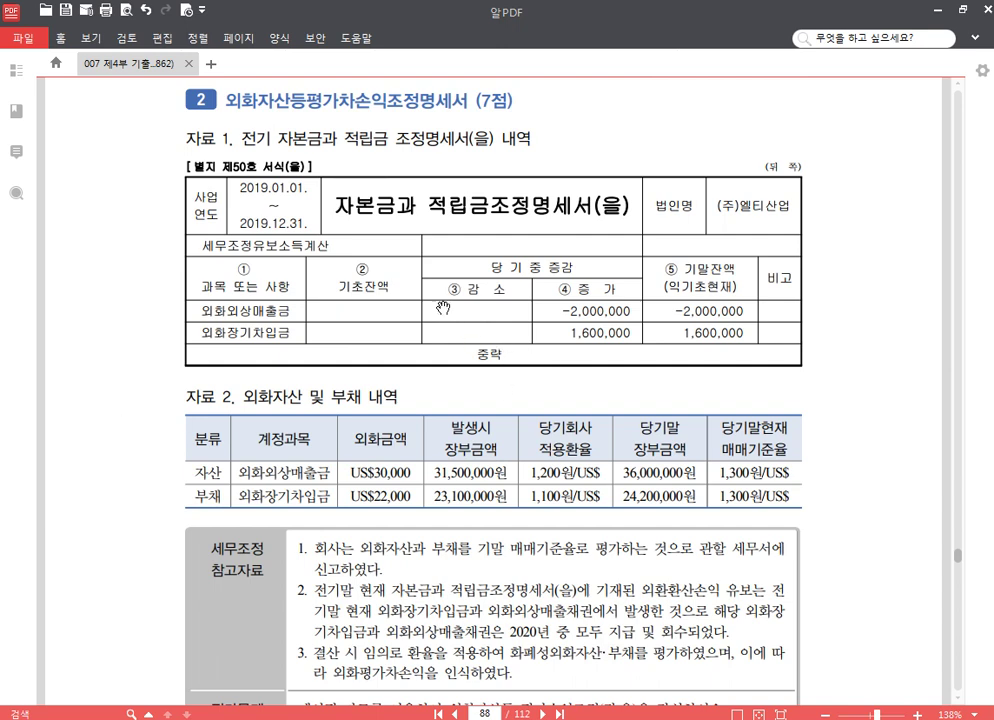
drag(240, 138, 272, 138)
click(270, 112)
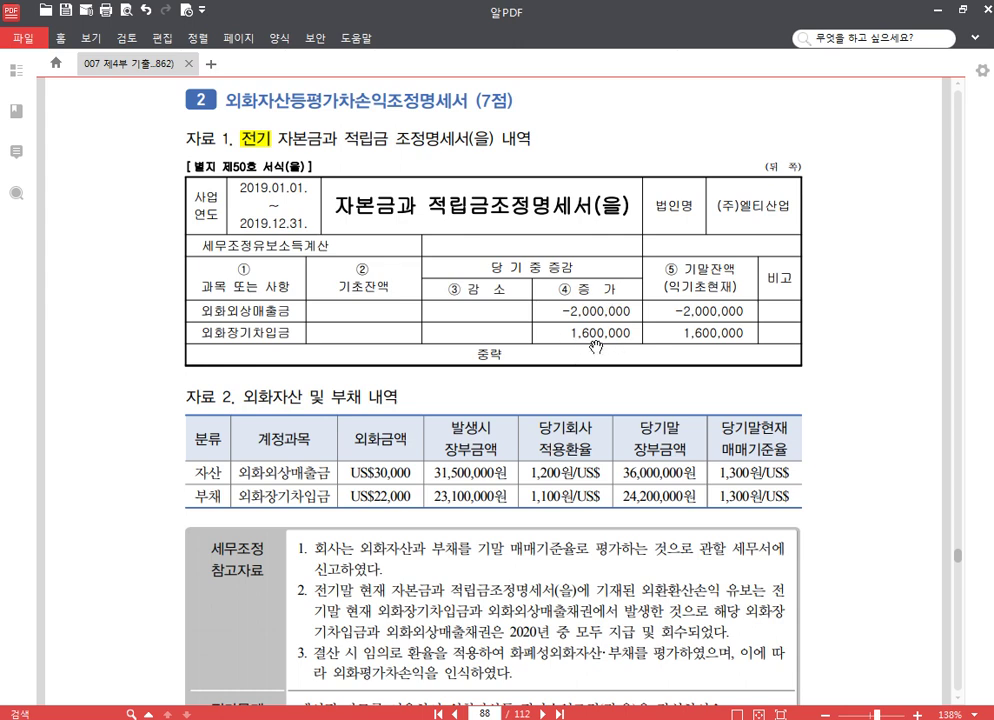
Read through the year-end valuation notes, then switch back to Smart A
scroll(470, 255, down, 4)
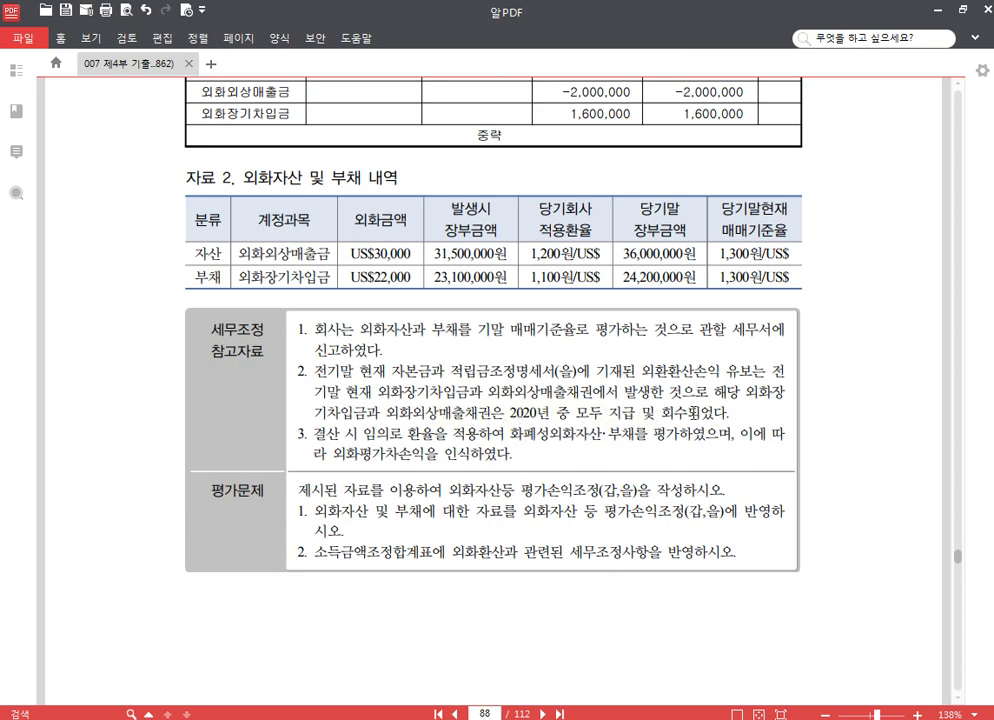
drag(730, 433, 325, 381)
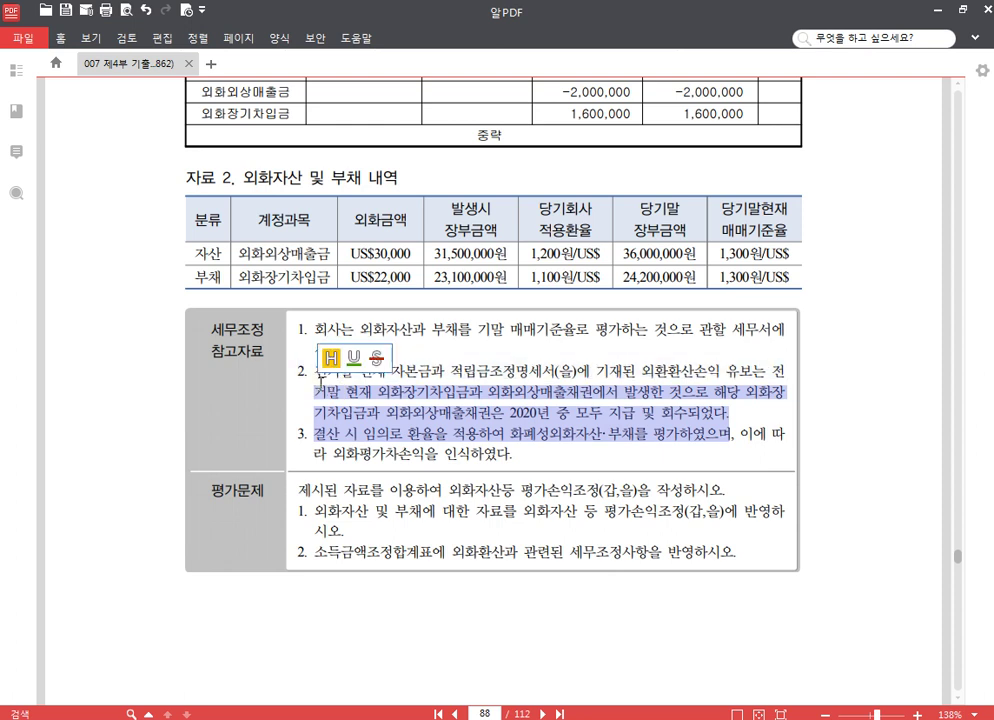
click(388, 377)
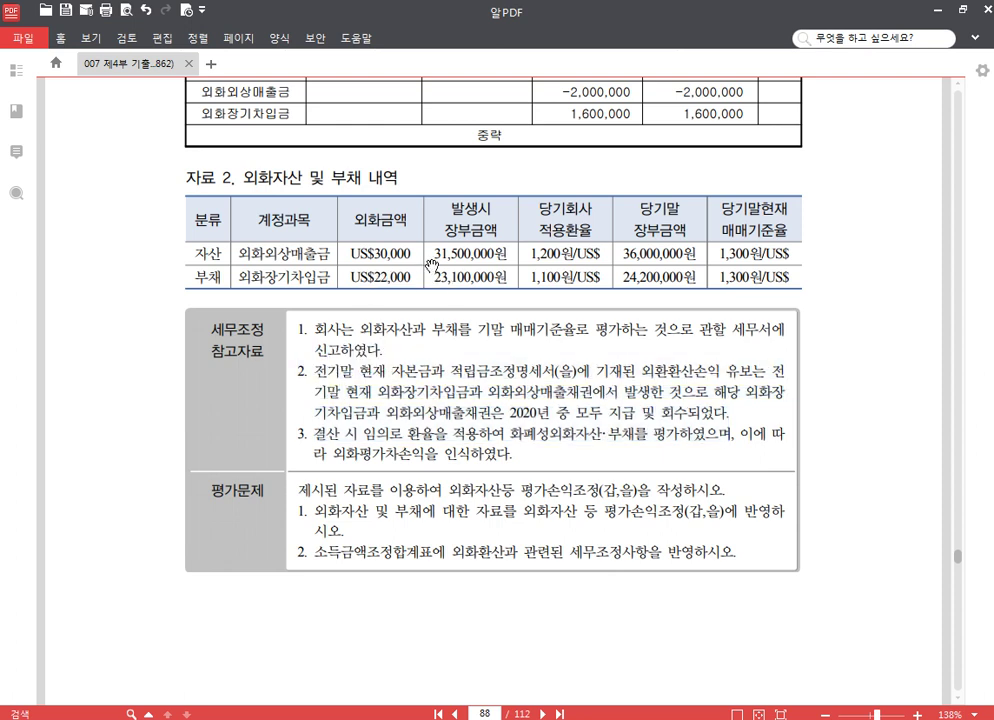
scroll(390, 270, up, 2)
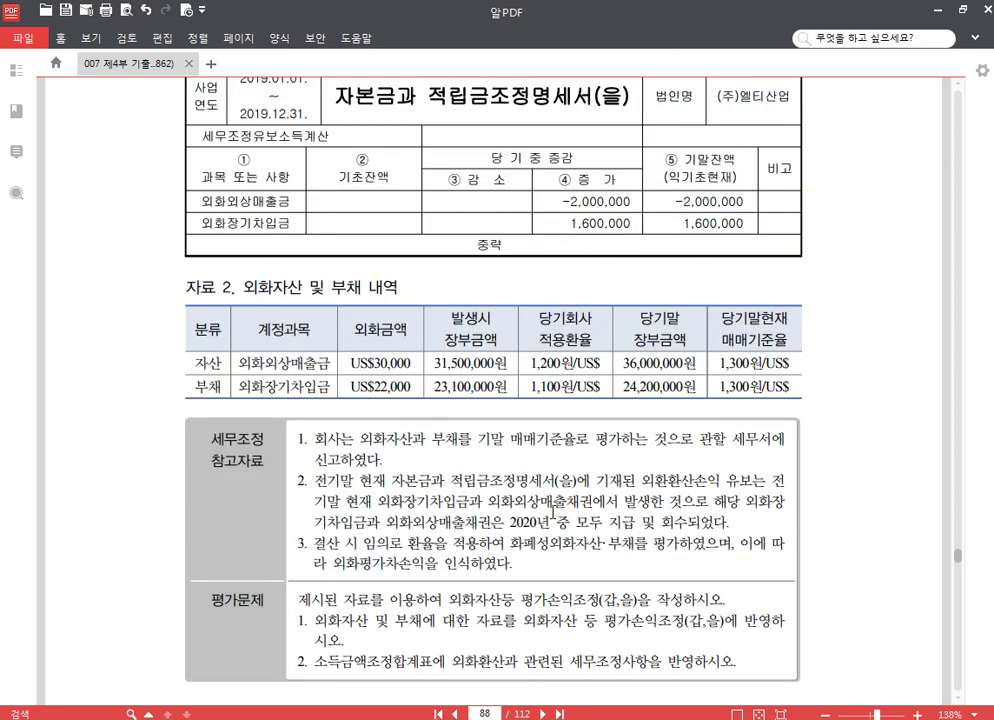
scroll(549, 514, down, 2)
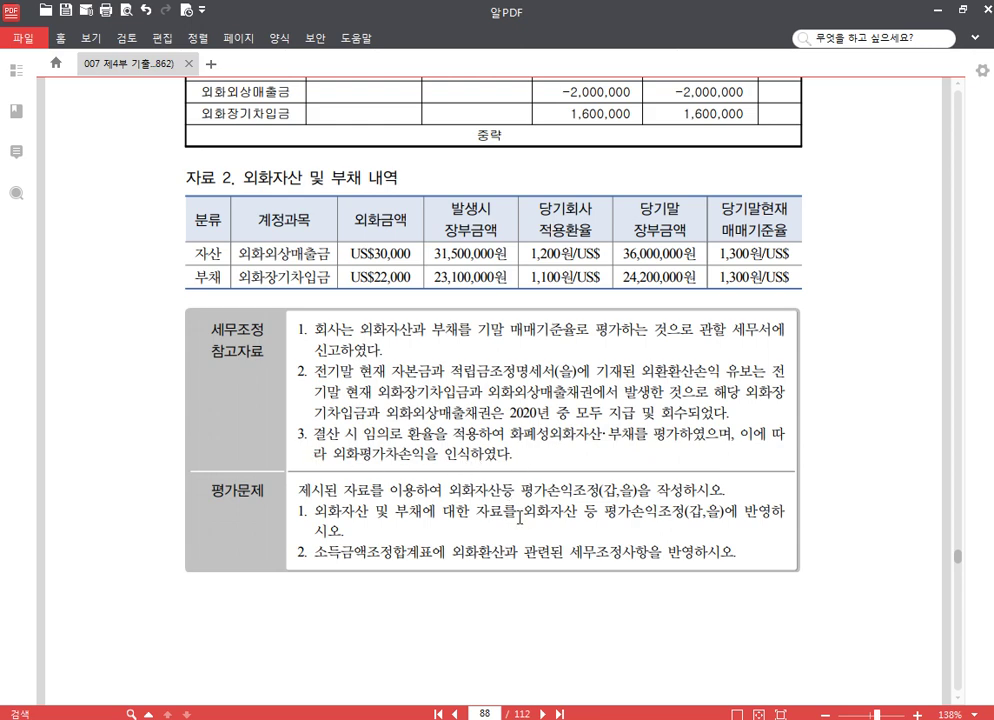
scroll(519, 517, up, 2)
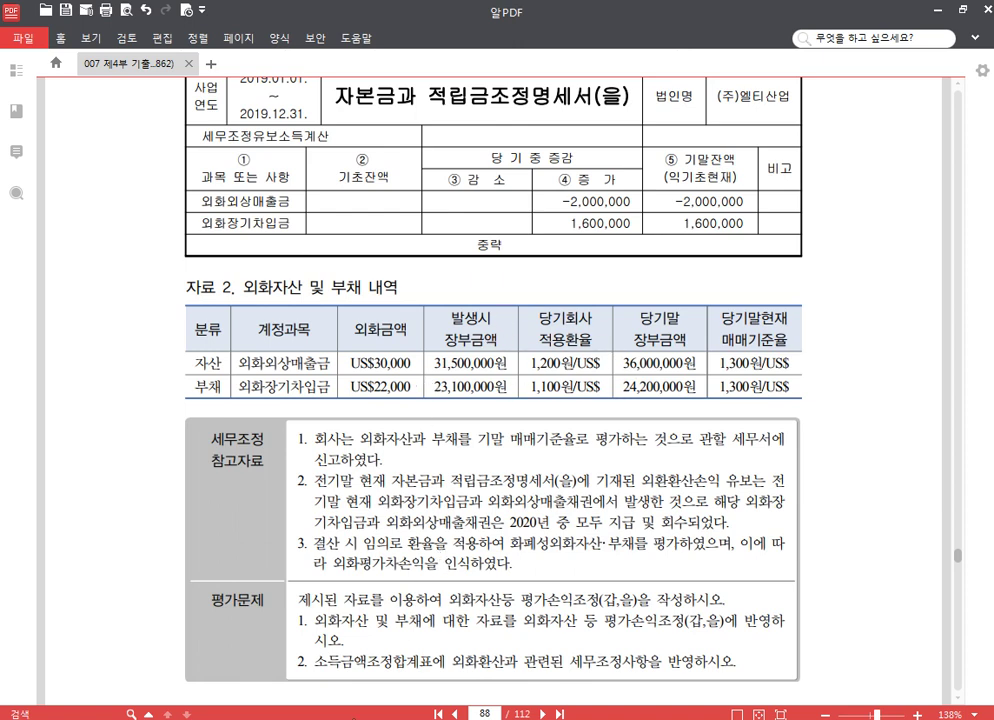
key(alt+Tab)
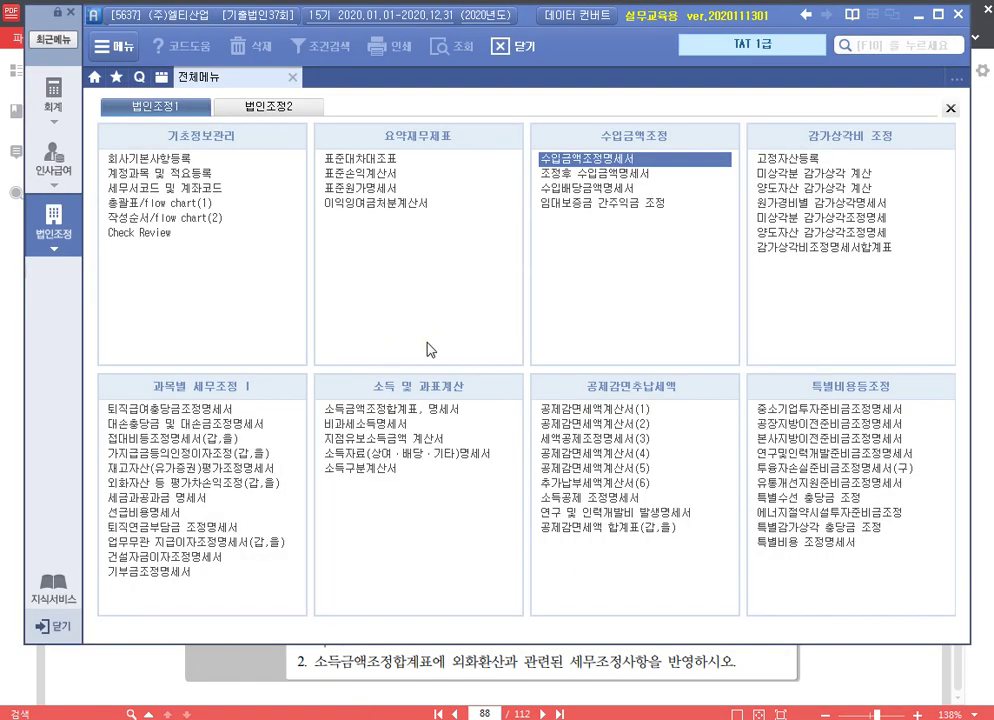
Open 외화자산 등 평가차손익조정(갑,을) from the full menu and bring up its 합계등록 window
click(178, 482)
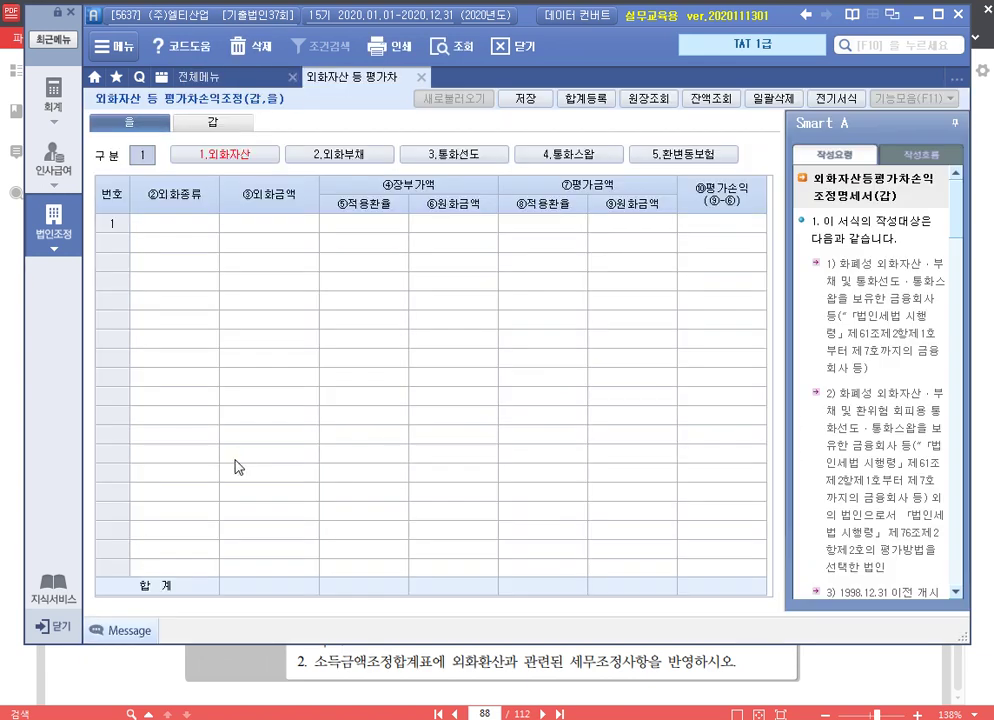
key(Return)
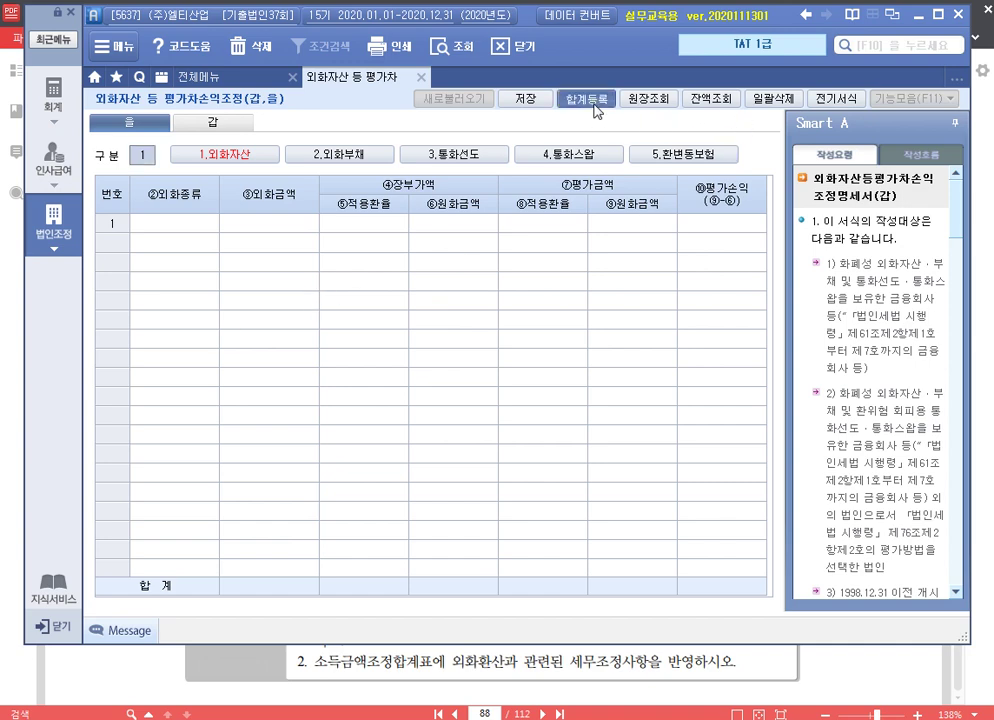
click(586, 100)
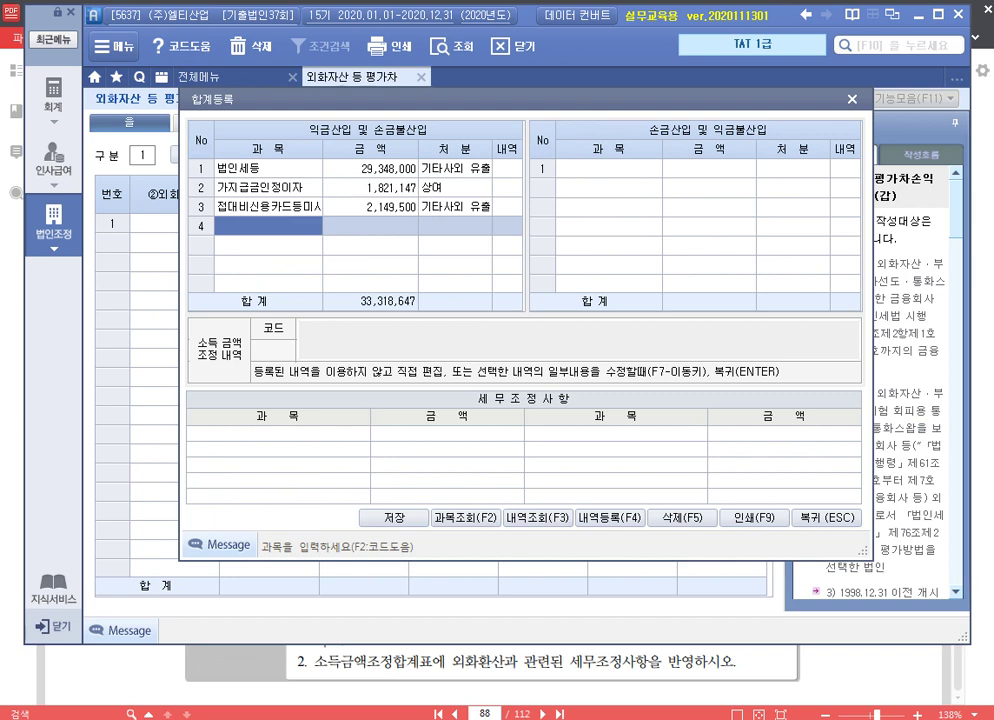
Add 익금산입 row 4: 외화외상매출금, 2,000,000, 유보(감소), memo '익금산입 외환외상매출금'
click(612, 170)
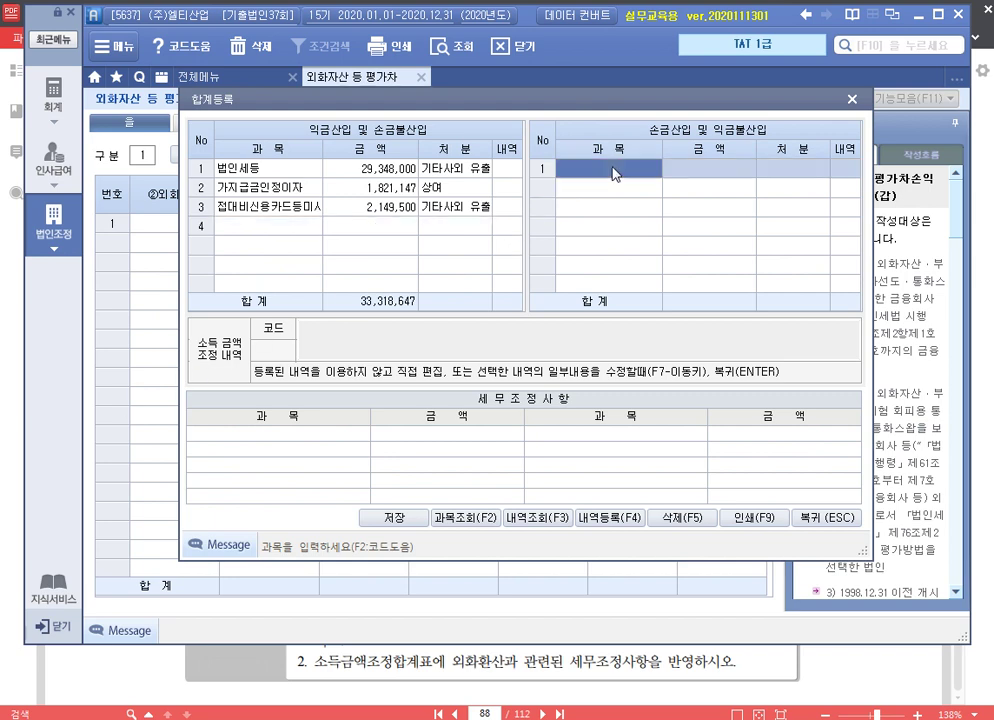
click(275, 228)
text(ㅇ)
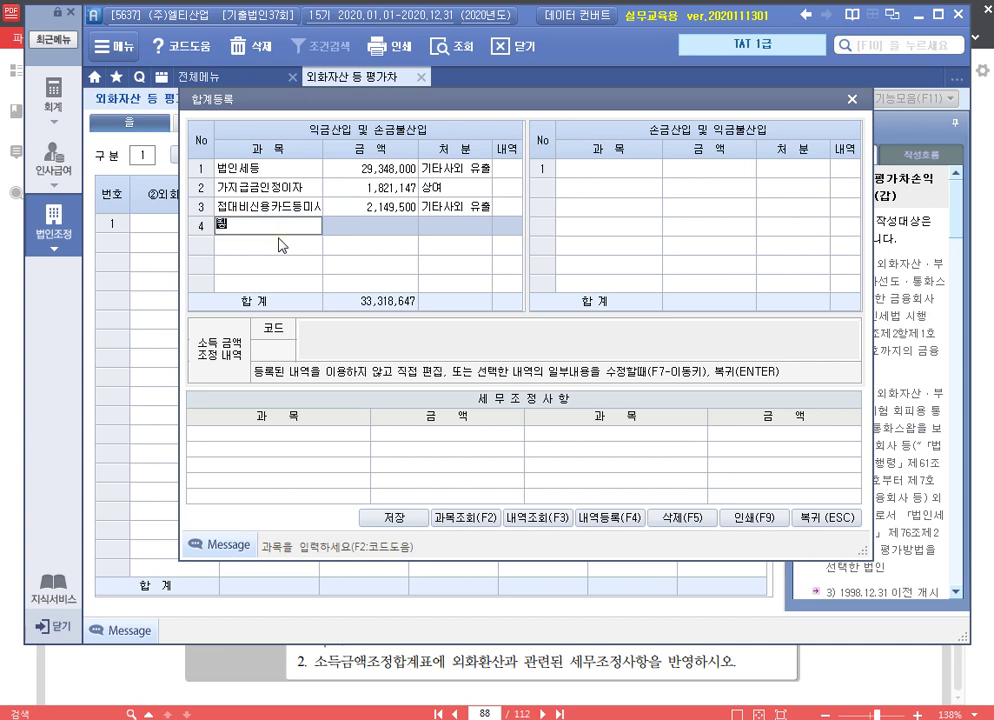
text(화외상매출)
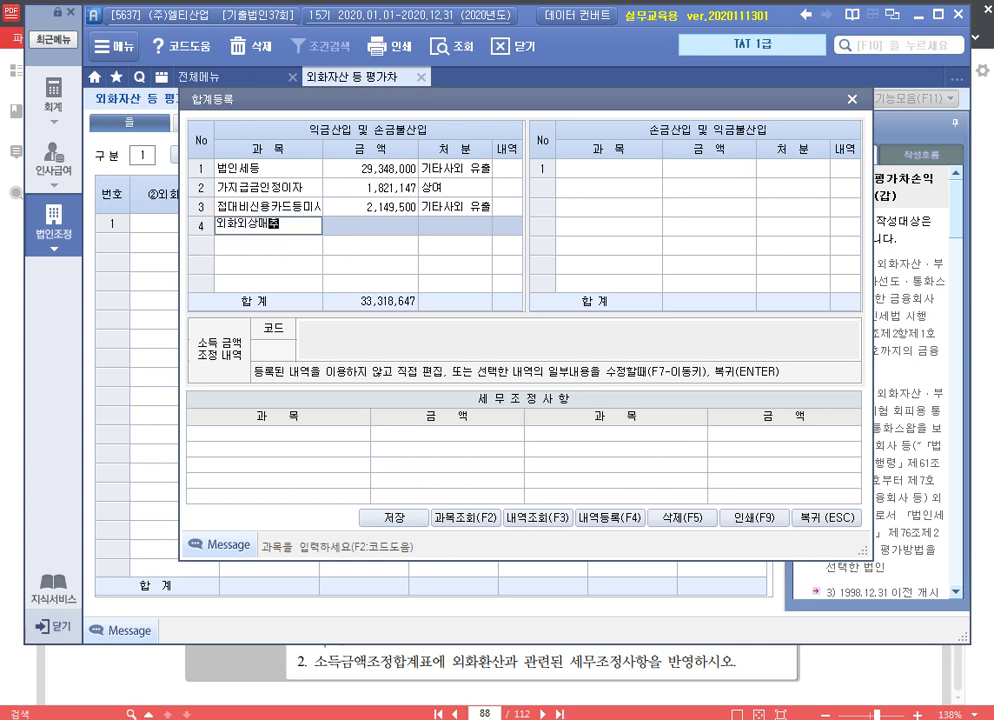
text(금)
key(Return)
text(2000000)
key(Return)
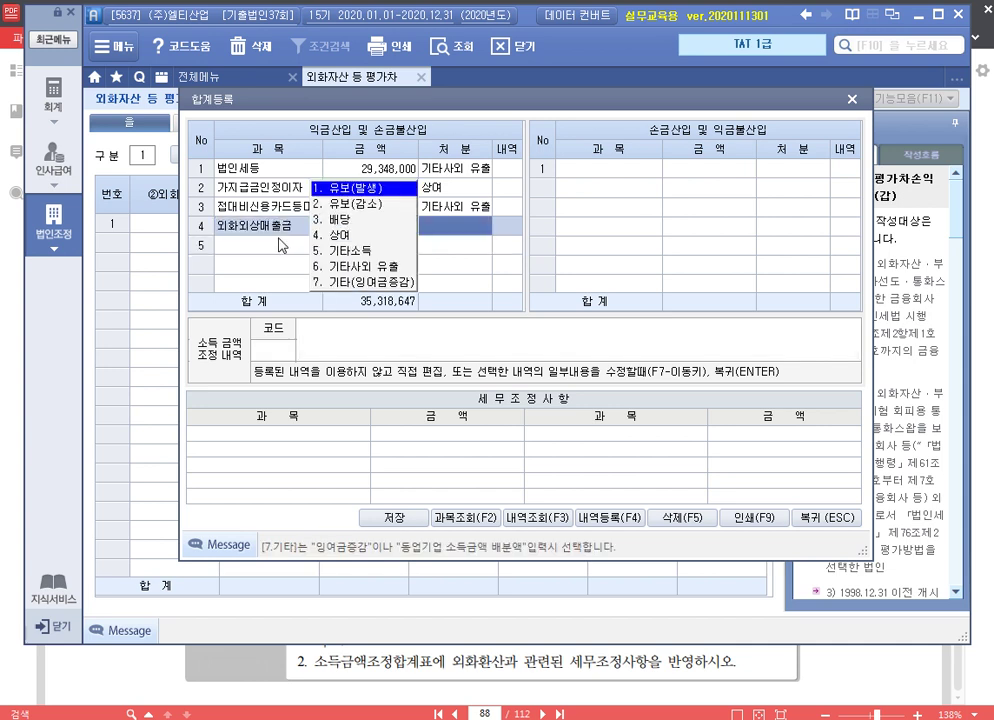
key(2)
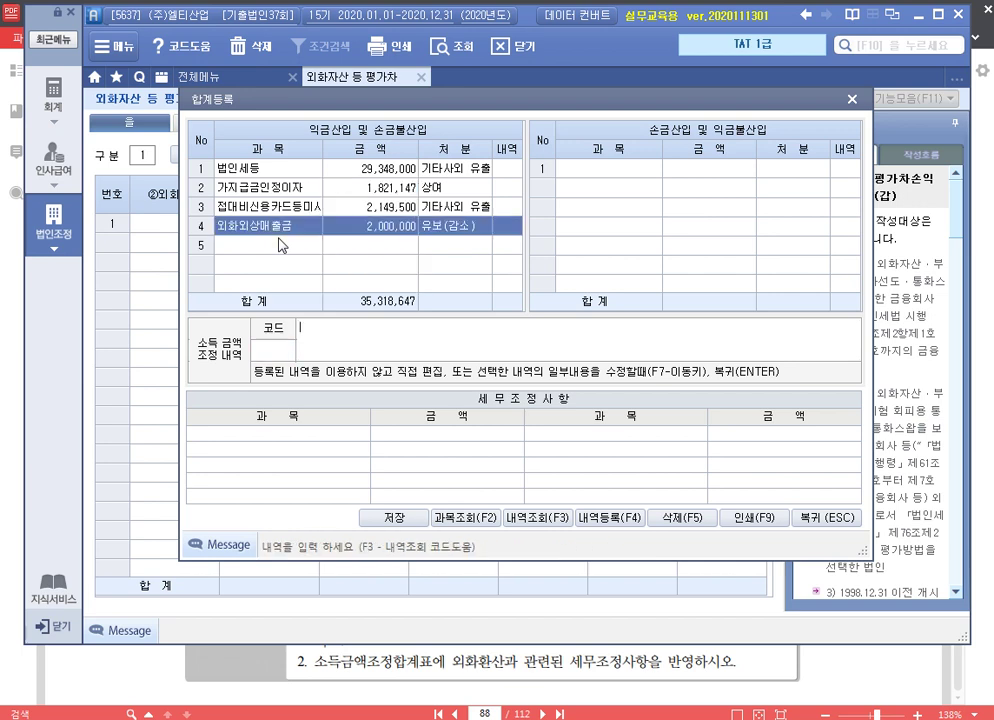
text(익금산입 외환)
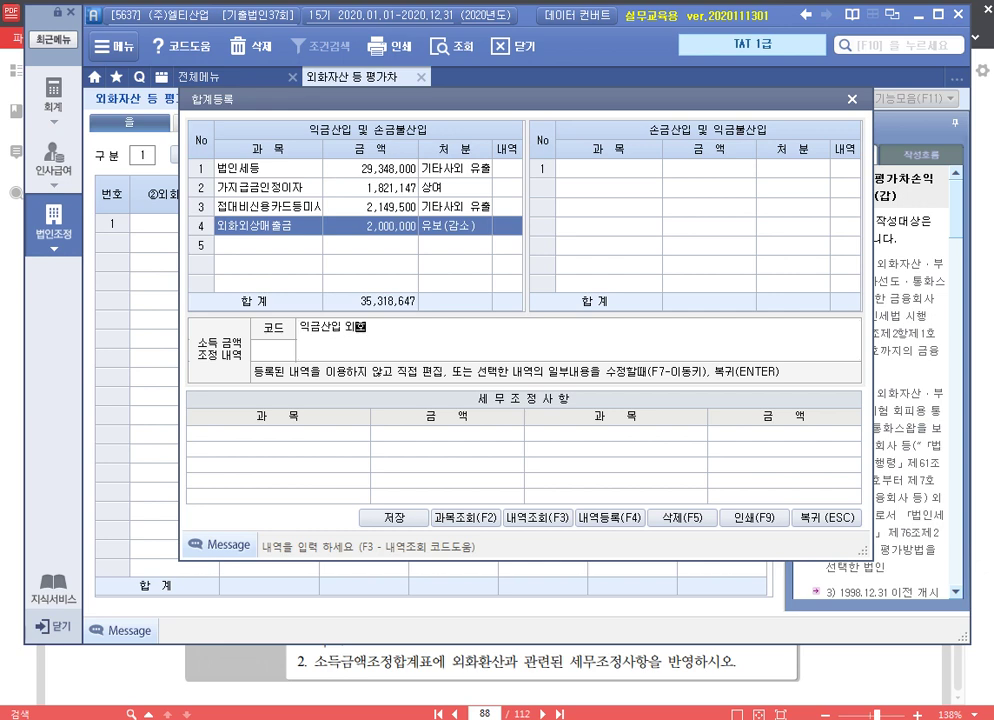
text(외상매출금 유보)
click(280, 245)
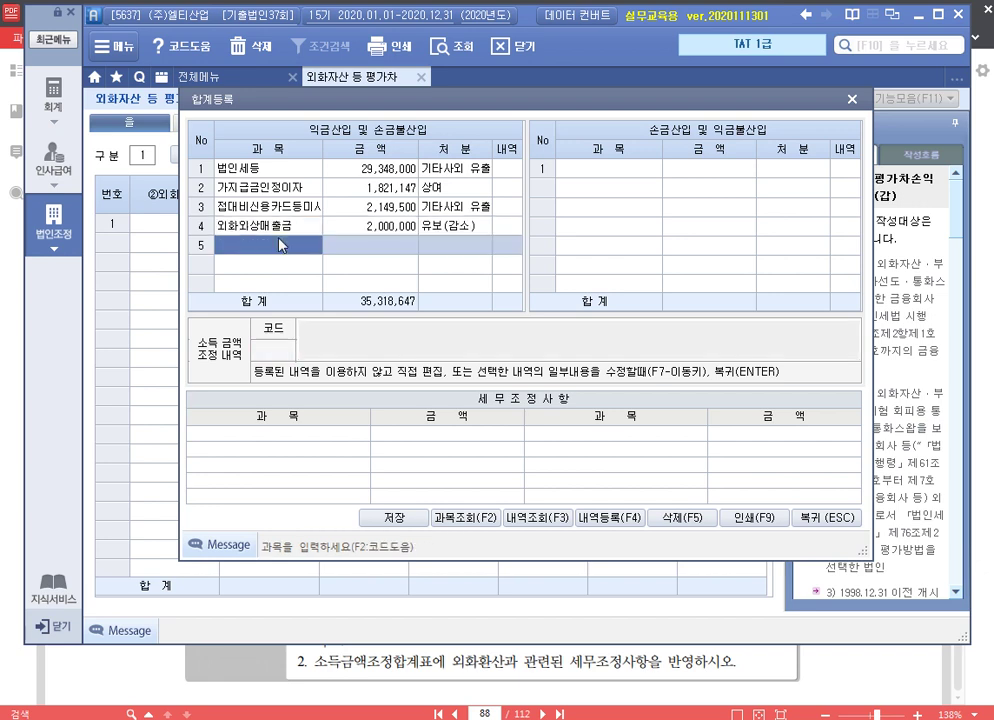
Fill 손금산입 row 1: 외화장기차입금, 1,600,000, 유보(감소), memo '손금산입 외화장기차입금 유보'
key(Return)
text(외화)
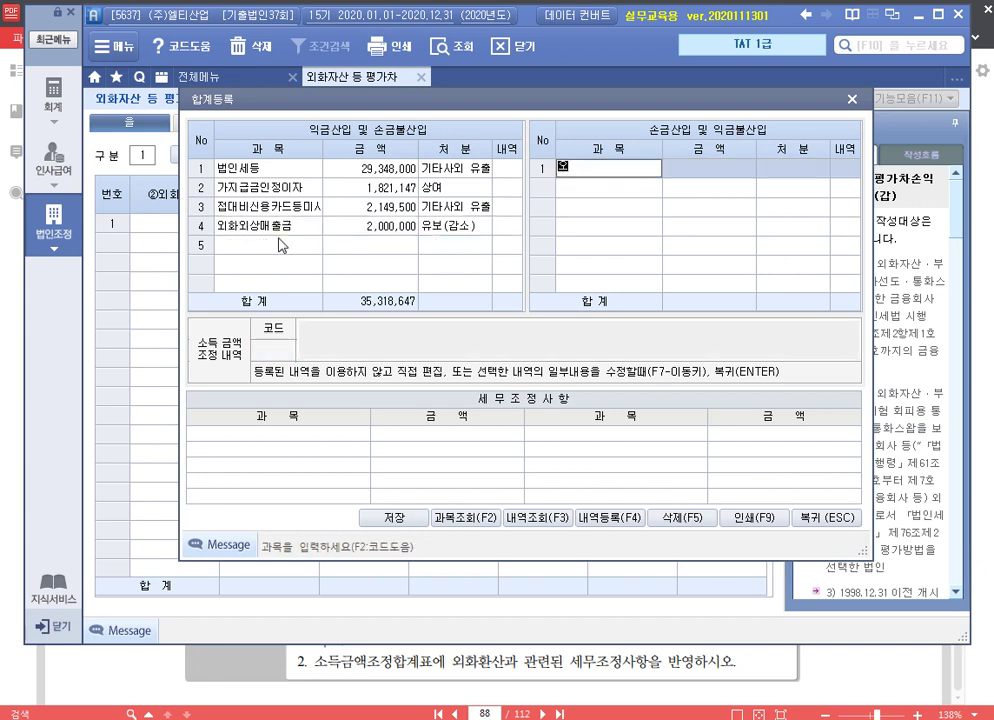
text(장기차입금)
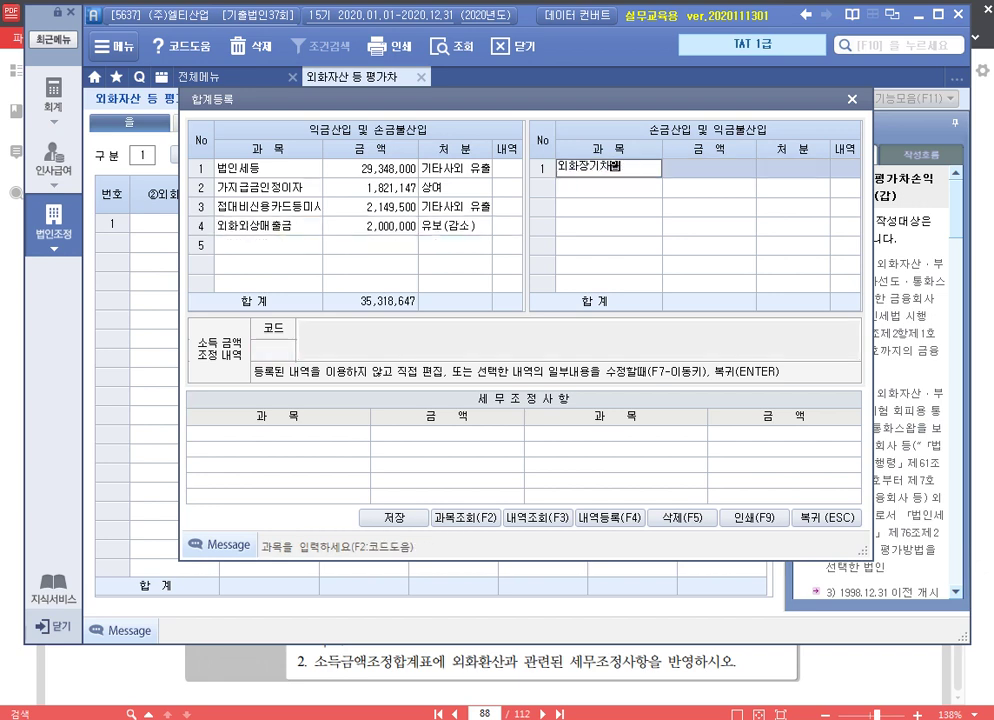
key(Return)
text(1600000)
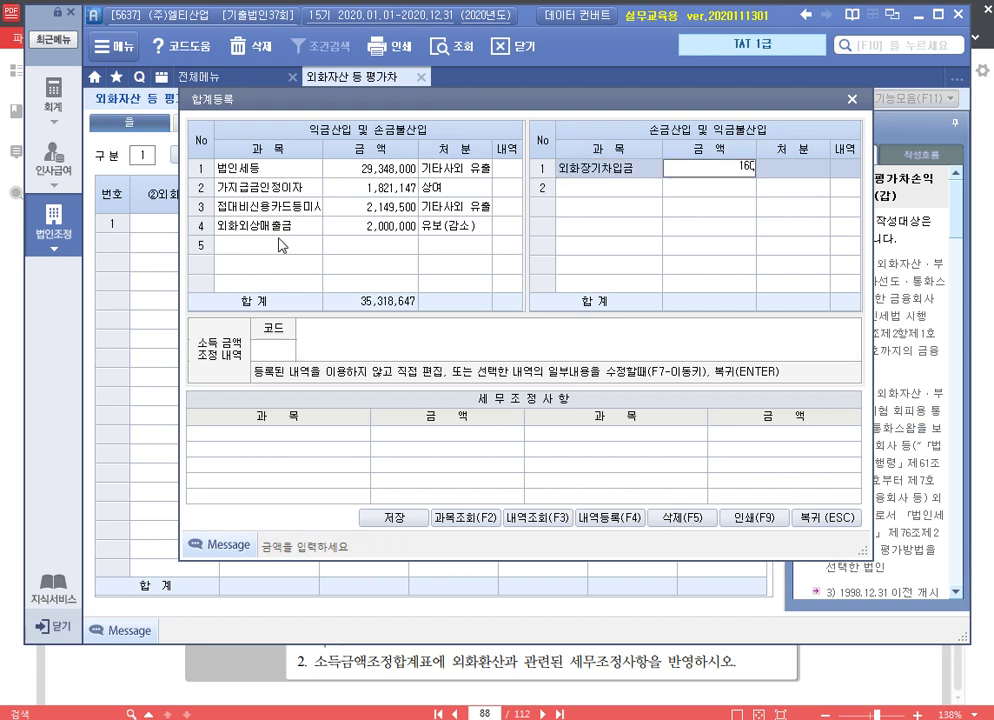
key(Return)
key(2)
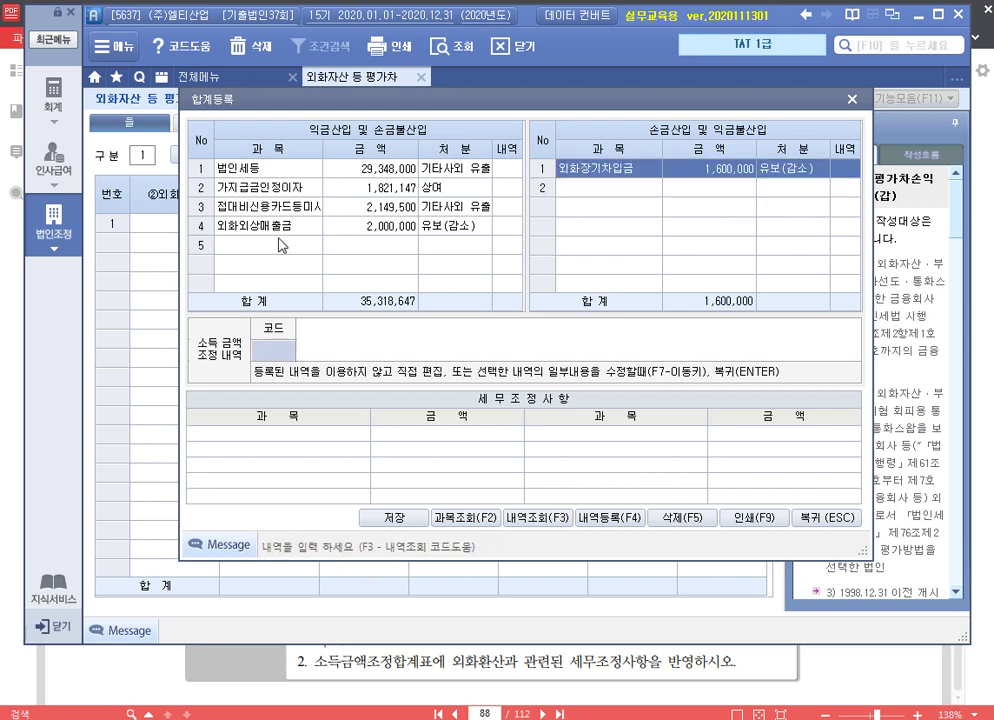
text(손금산)
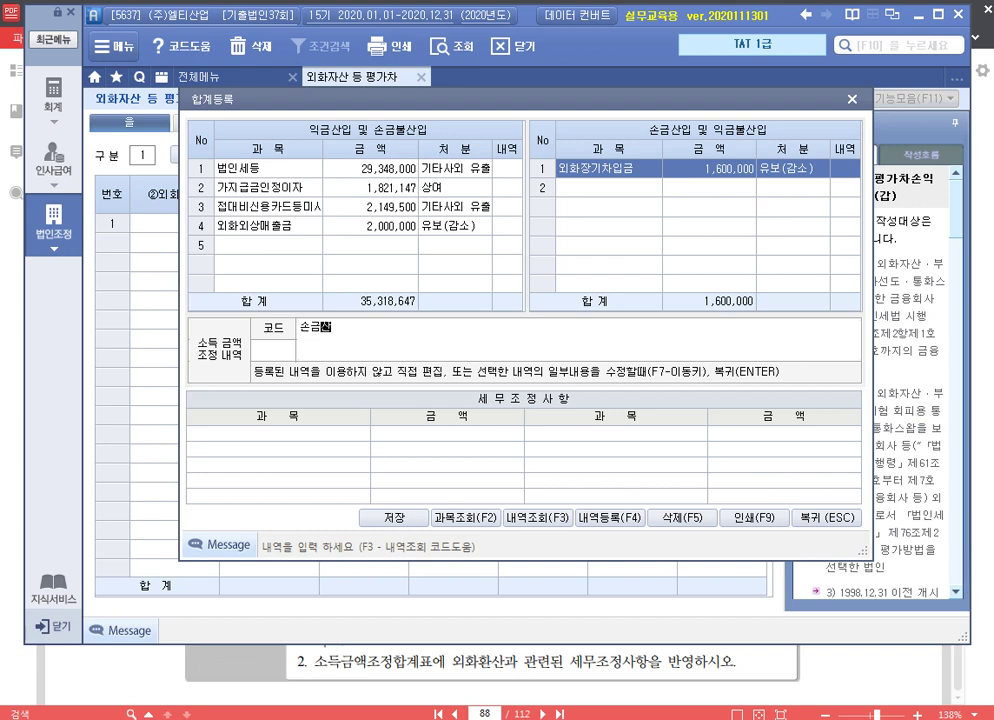
text(입 외화장기차)
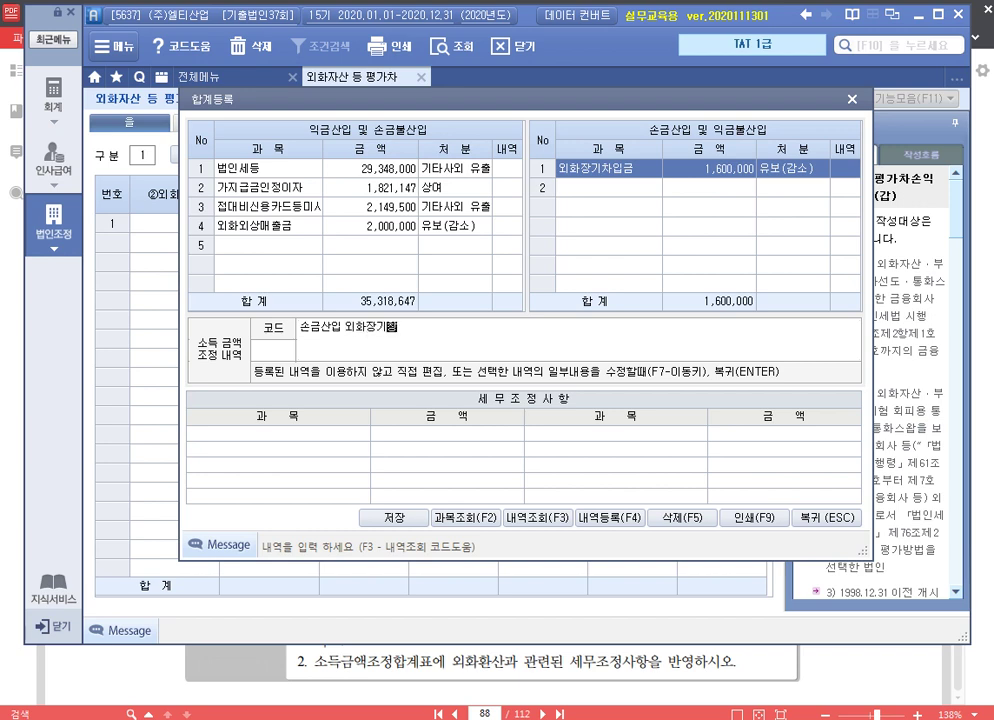
text(입금 유보)
key(Return)
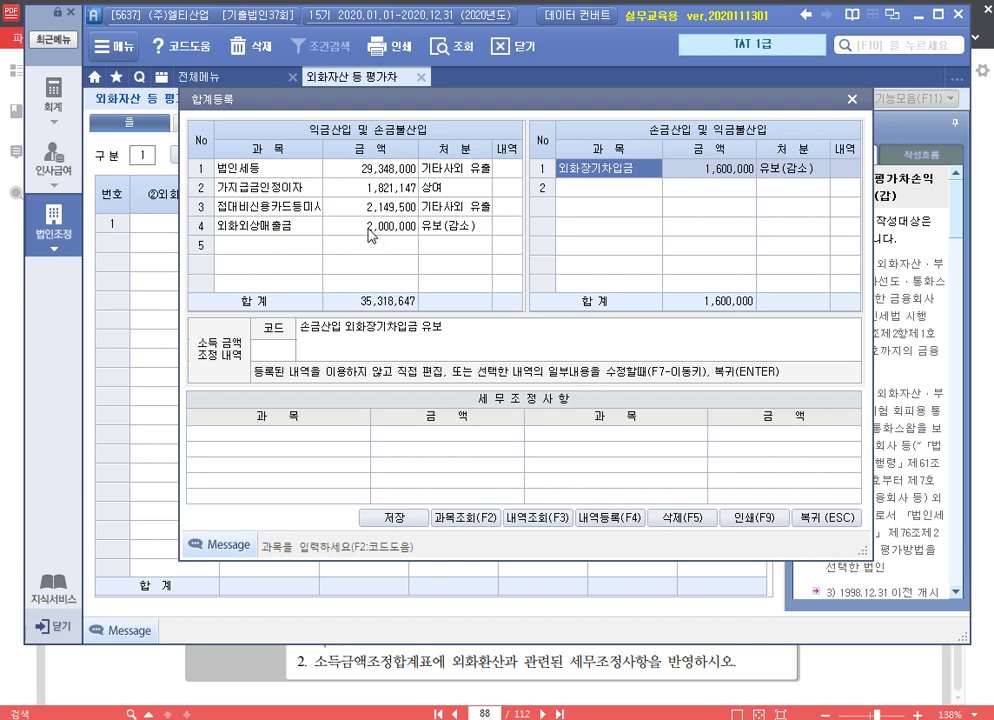
Close the totals window and enter US$ 30,000 in the first foreign-asset row
click(852, 100)
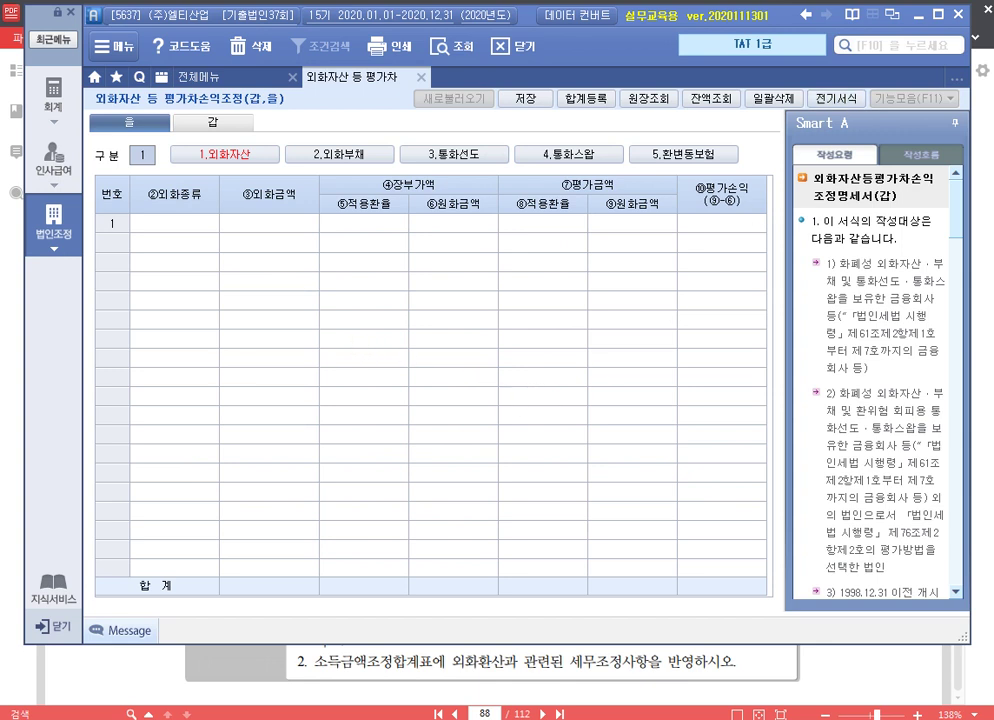
click(139, 227)
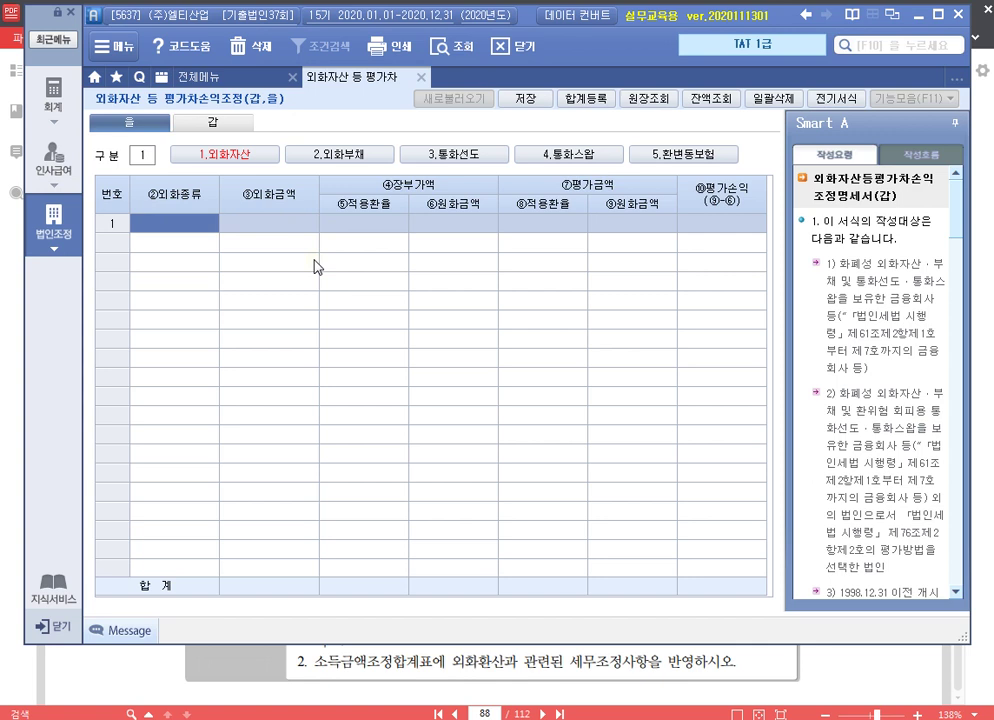
text(US)
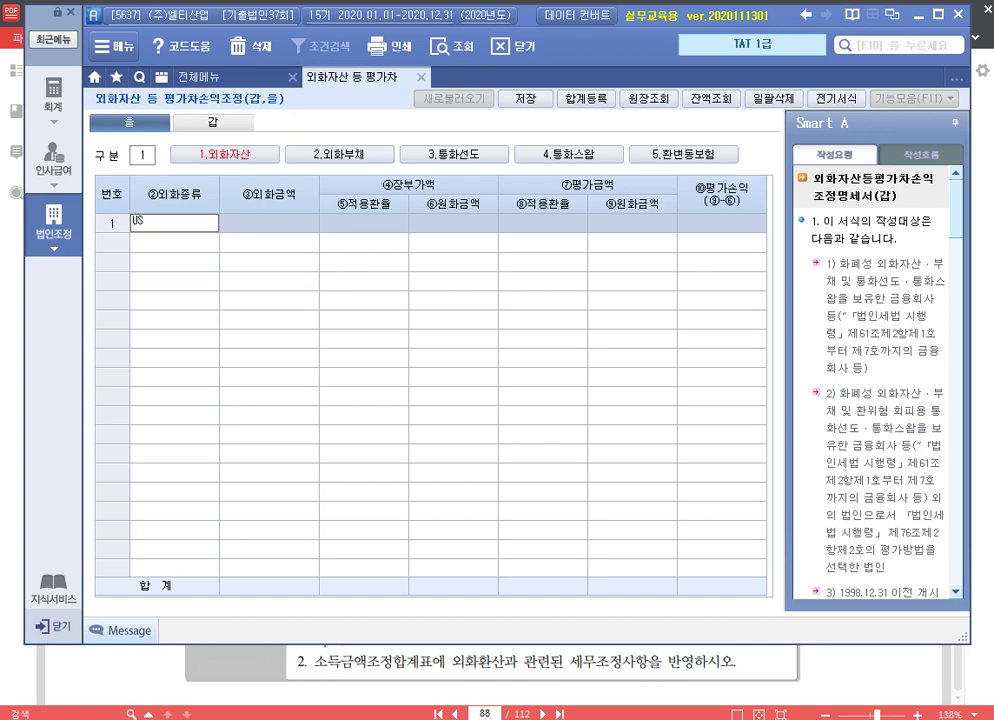
text($)
key(Return)
text(300000)
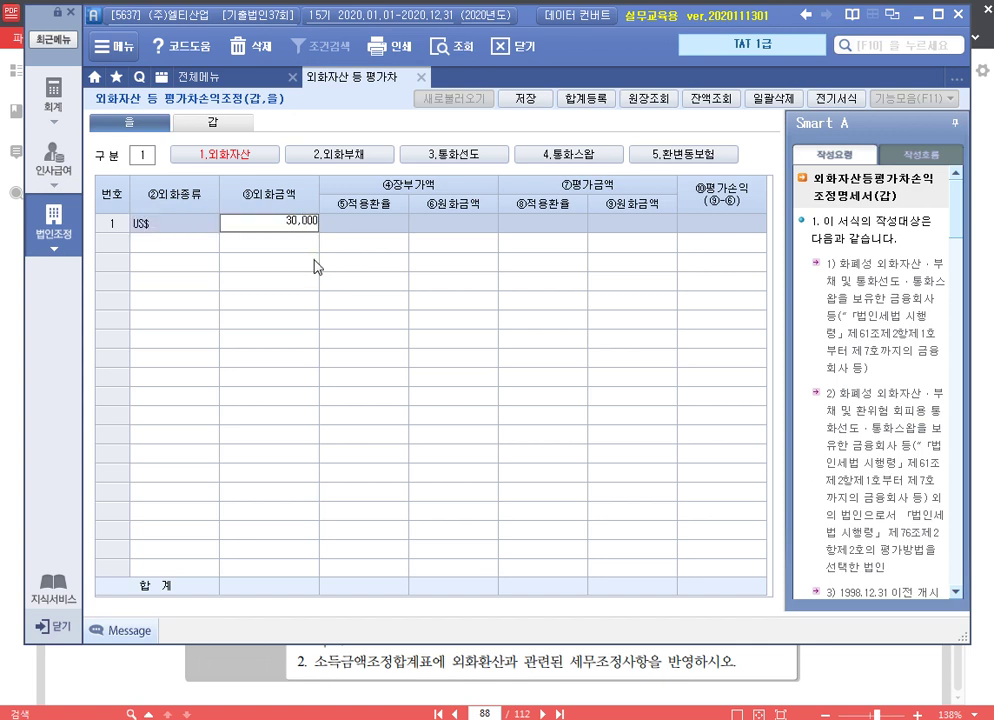
key(Return)
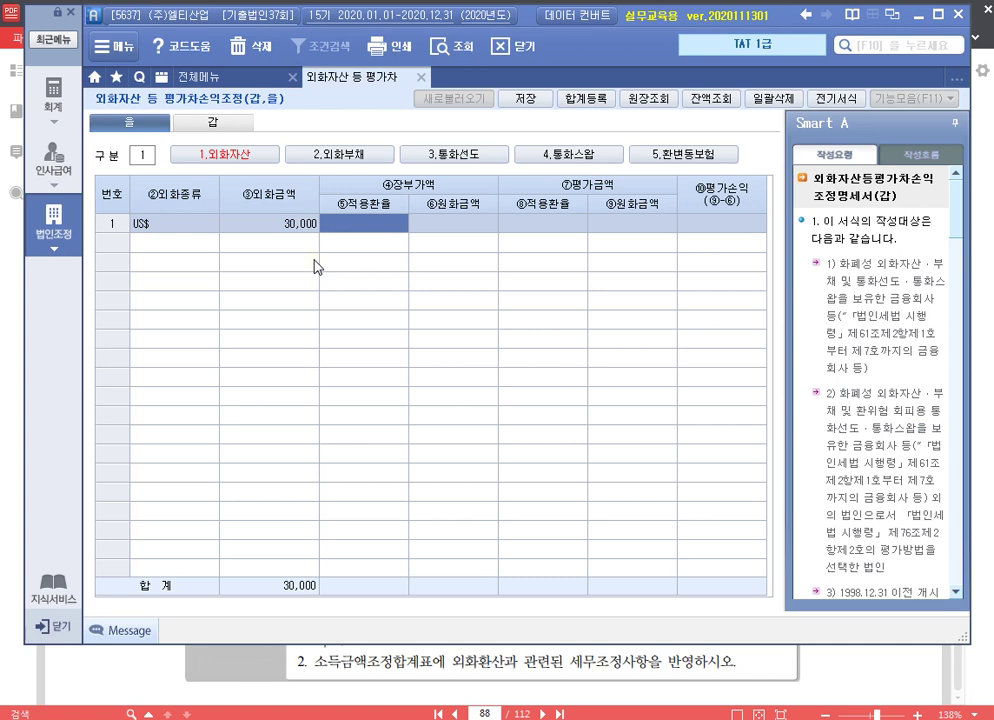
Set book rate 1,050 (31,500,000 ÷ 30,000 via calculator) and year-end rate 1,300
key(ctrl+q)
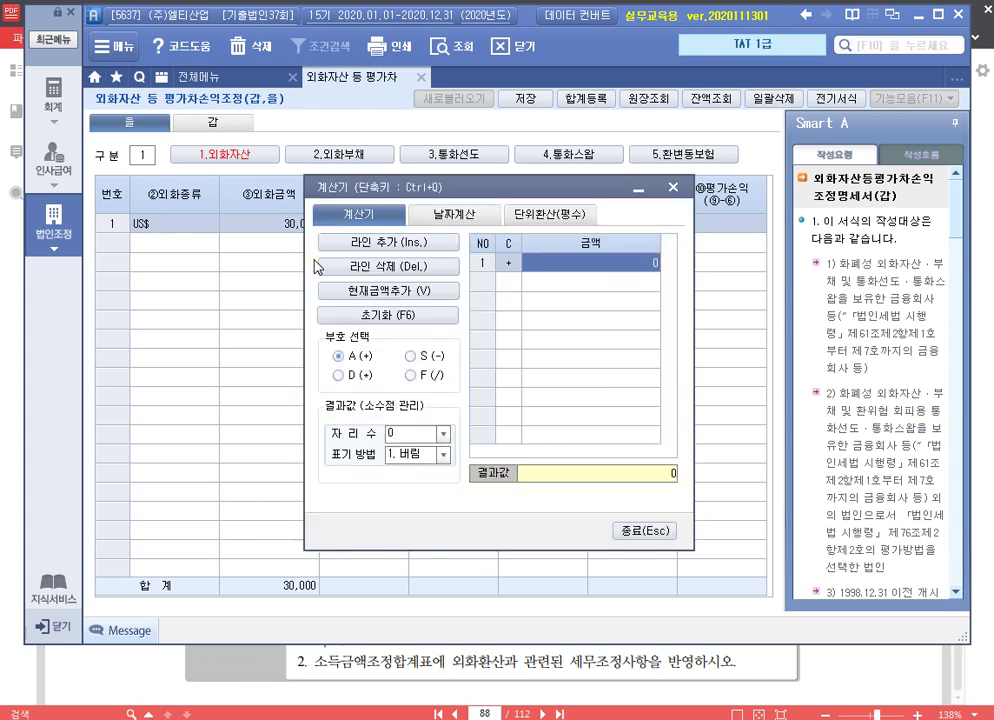
text(31500000)
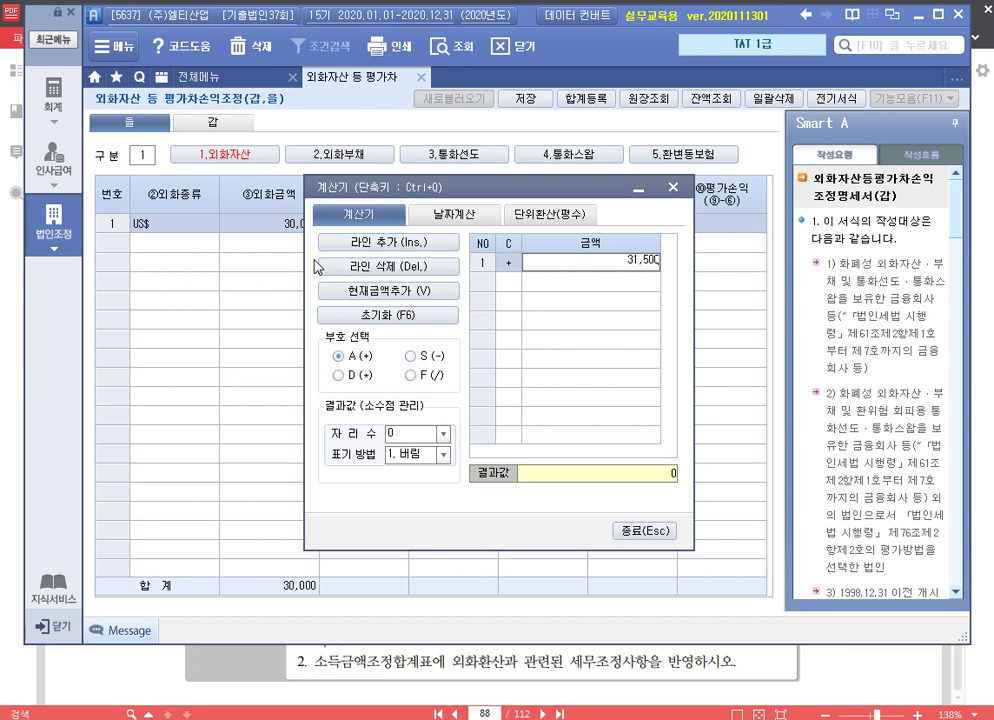
key(Return)
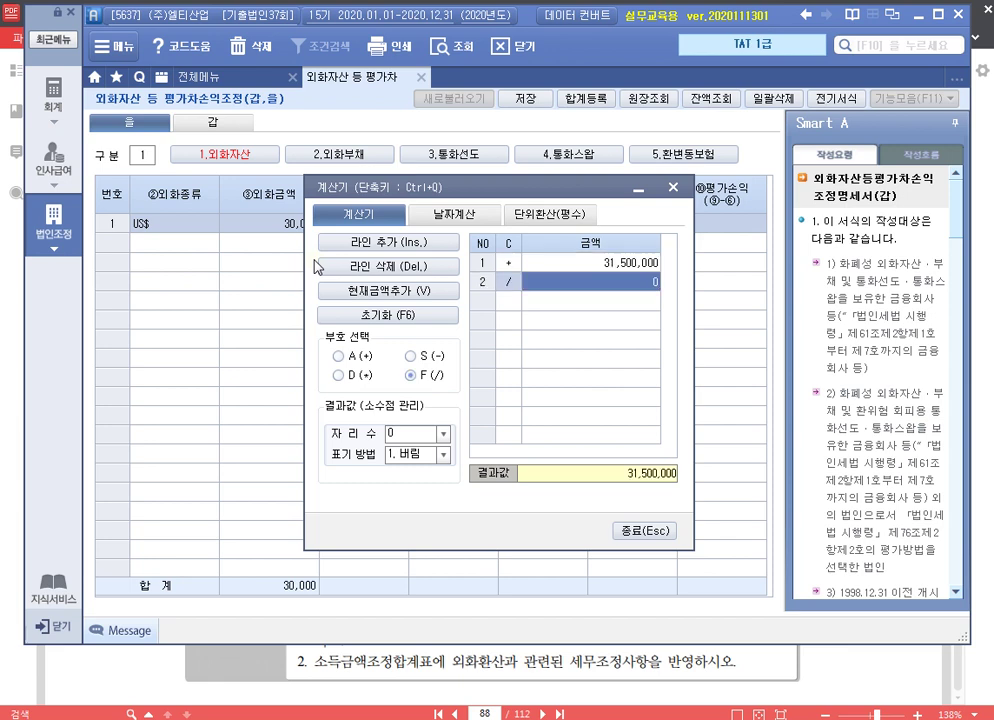
text(30000)
key(Return)
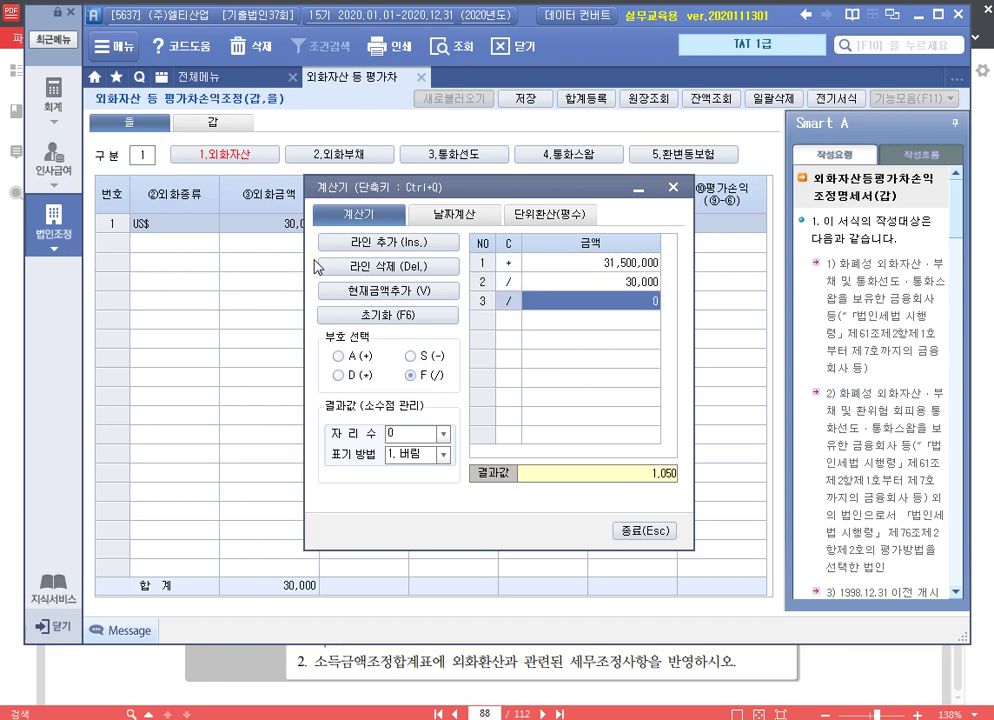
key(Escape)
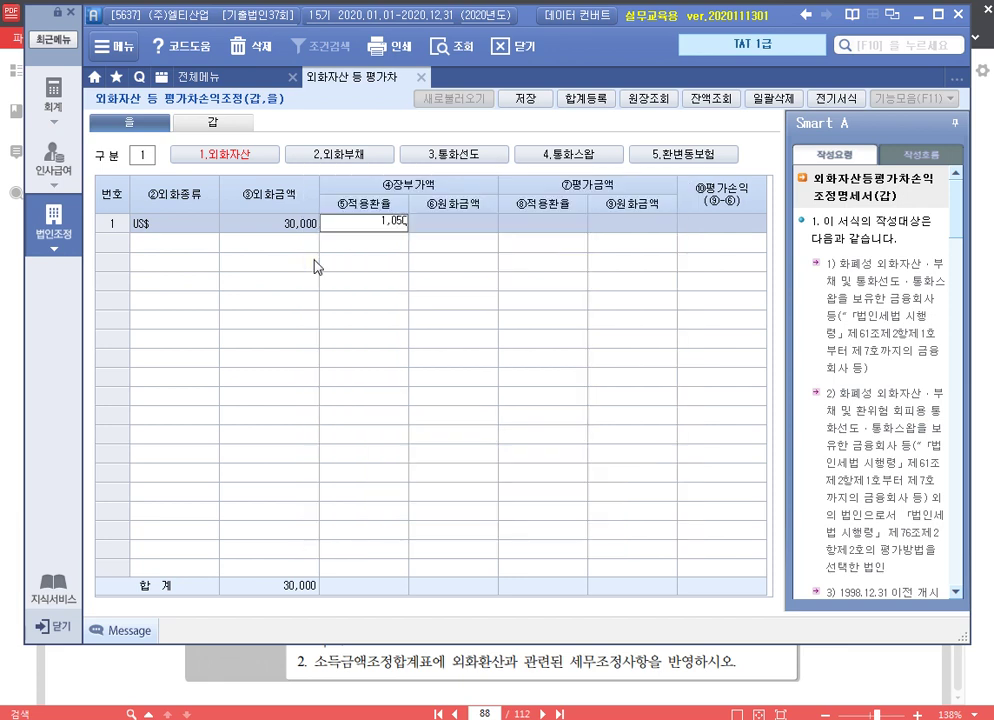
key(Return)
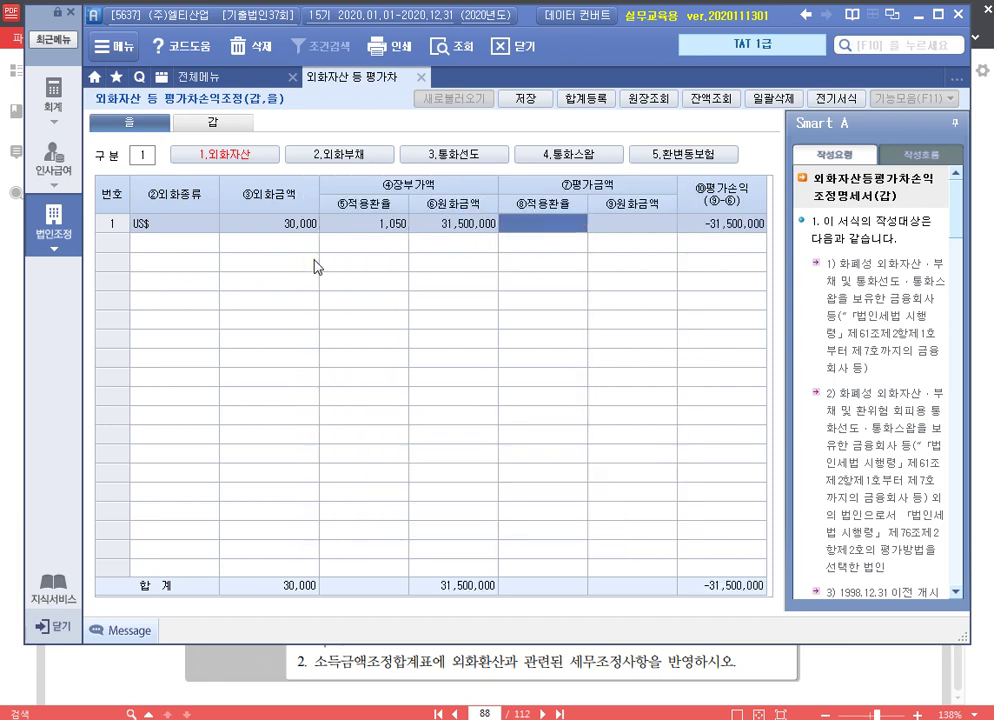
text(1,300)
key(Return)
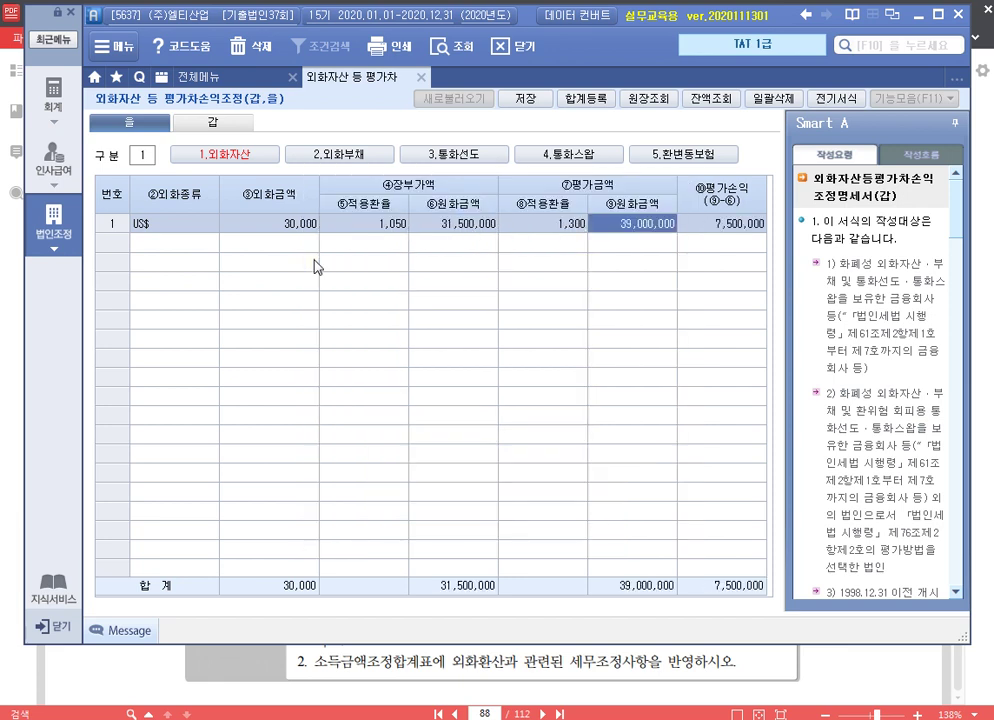
key(Return)
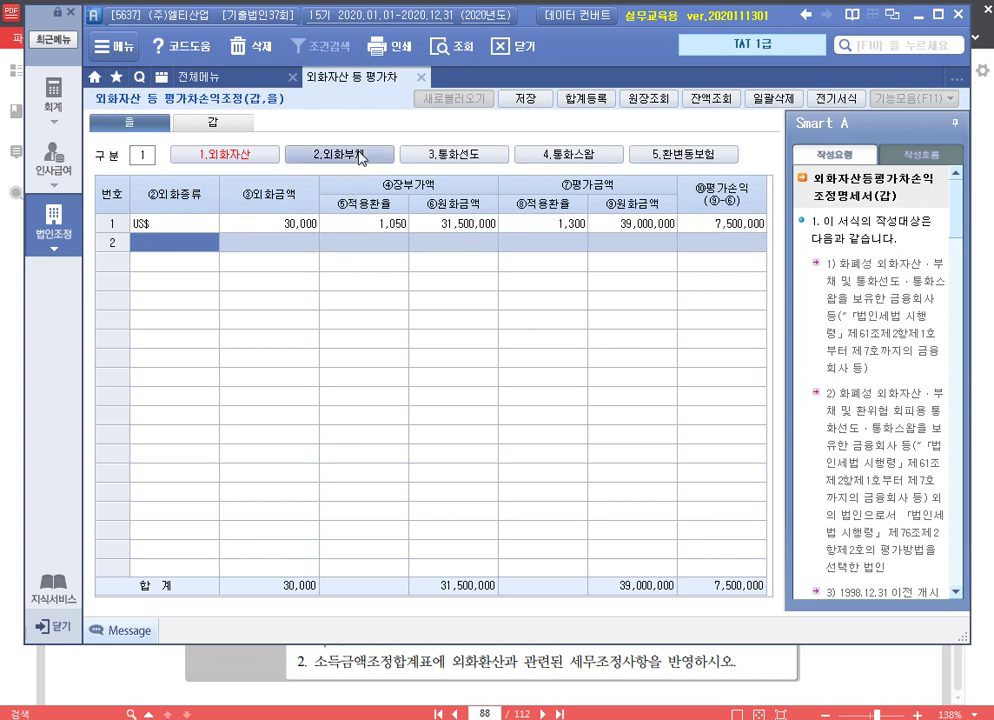
Switch to 2.외화부채 and enter US$ 22,000 in the first liability row
click(354, 155)
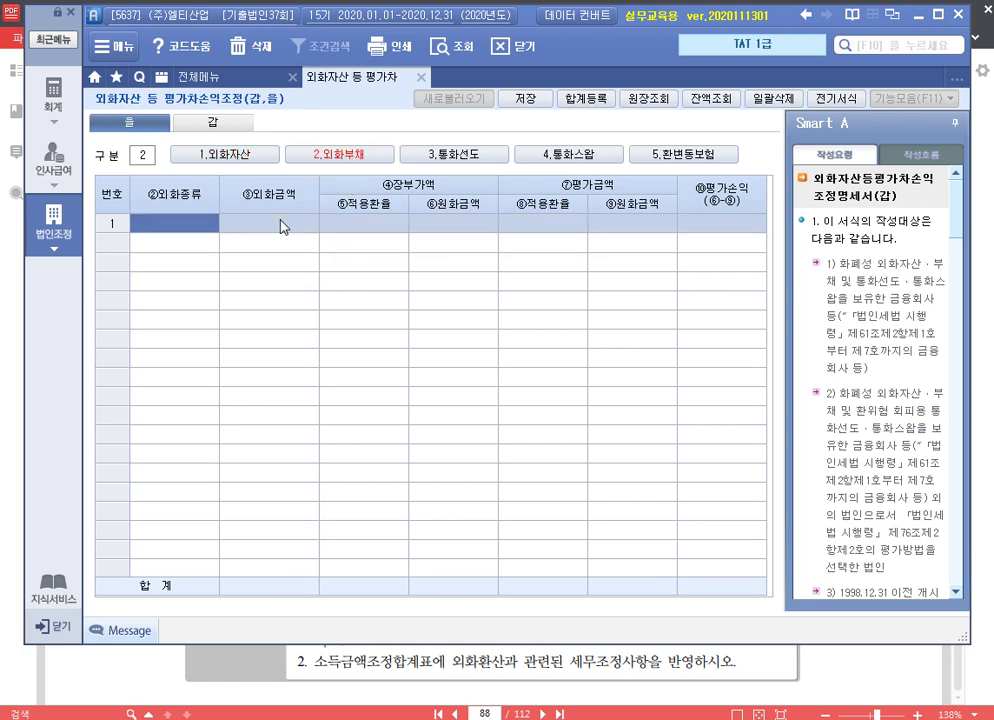
text(US)
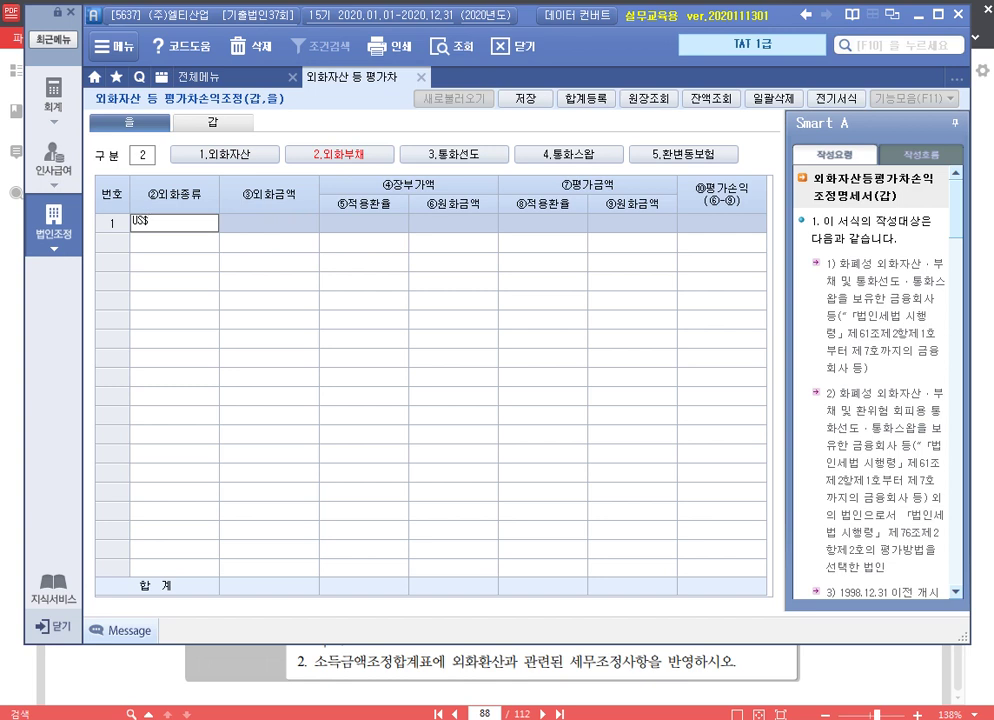
text($)
click(283, 226)
text(220000)
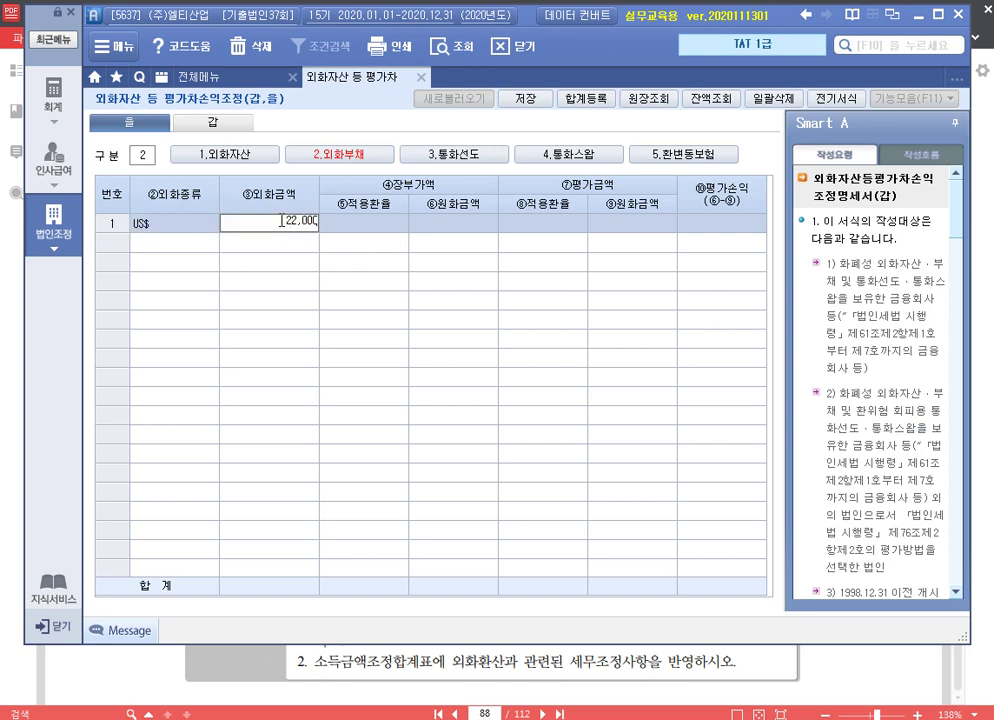
key(Return)
Give the liability book rate 1,050 (23,100,000 ÷ 22,000) and year-end rate 1,300
key(ctrl+q)
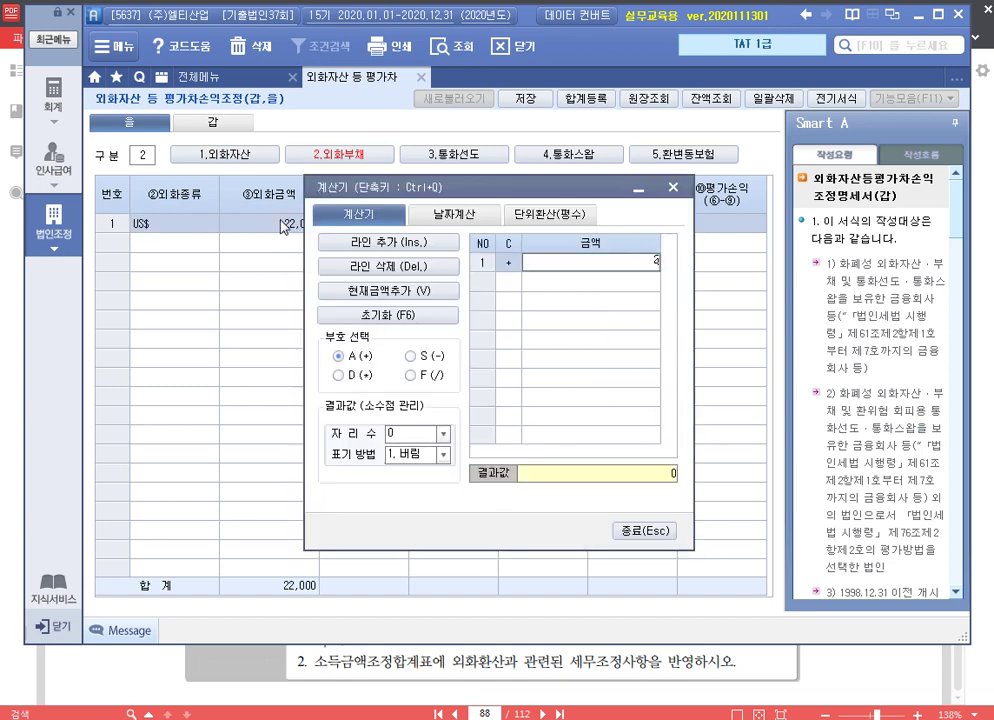
text(23100000)
key(Return)
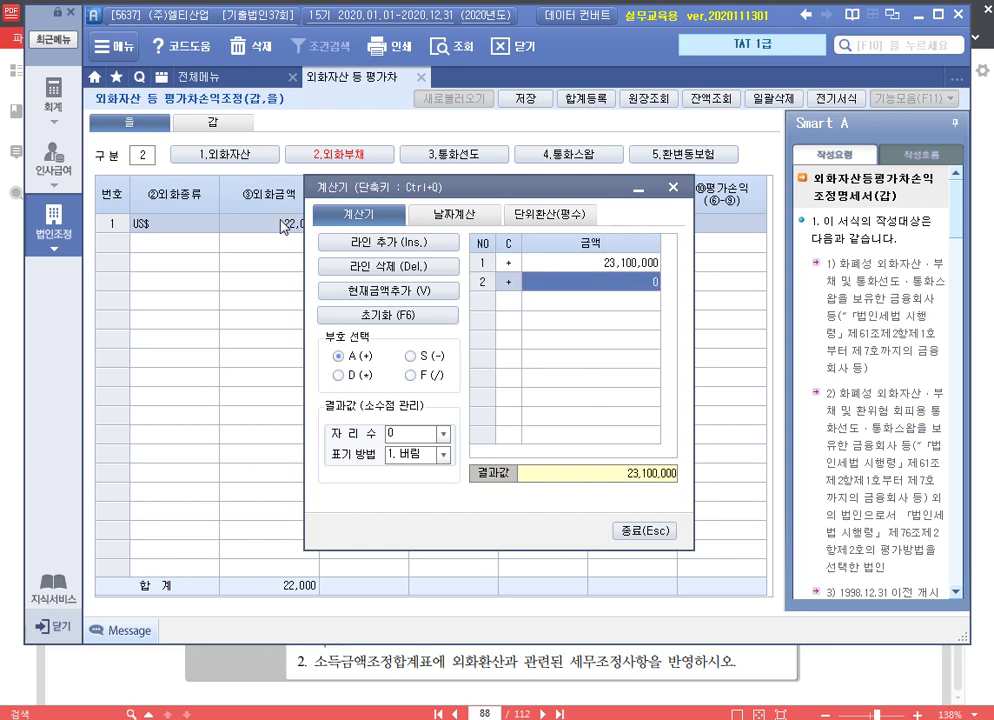
text(220000)
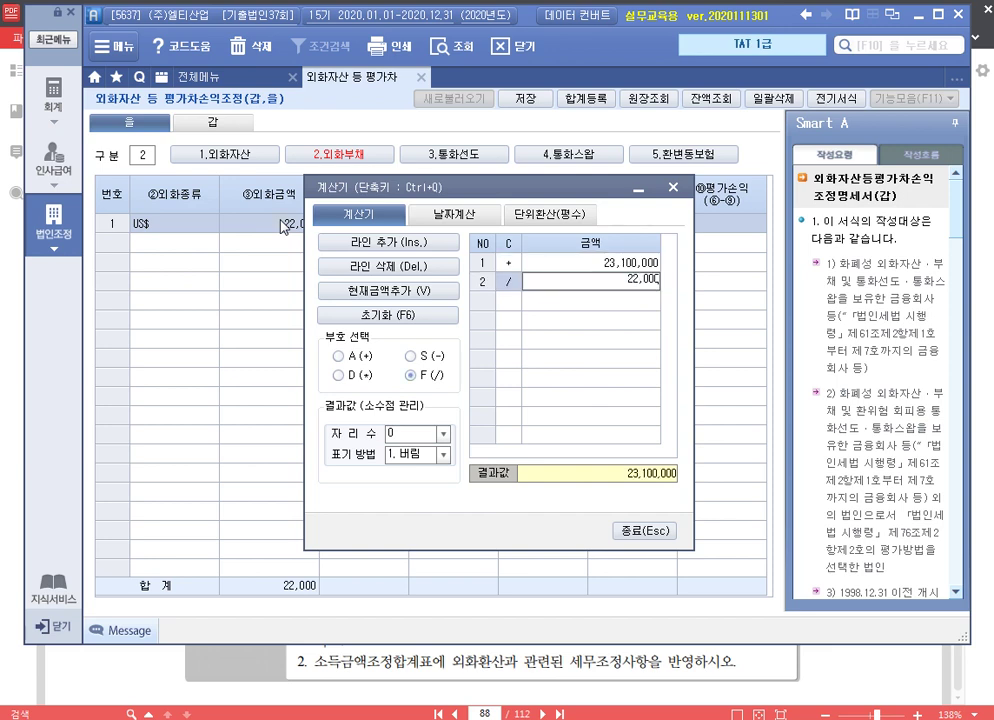
key(Return)
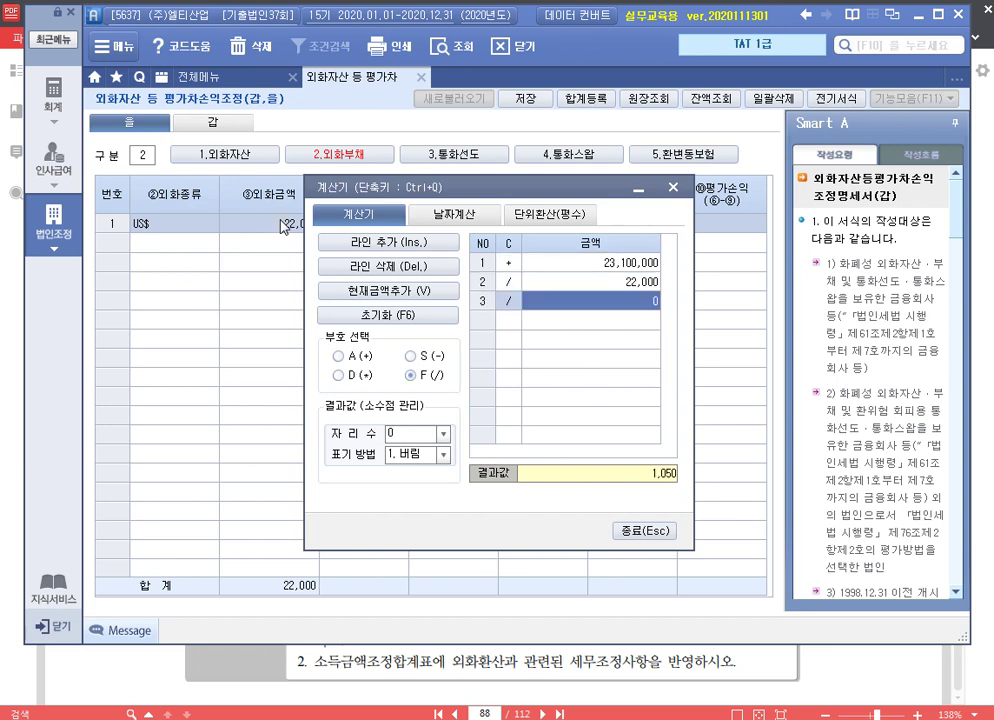
key(Escape)
text(1050)
key(Return)
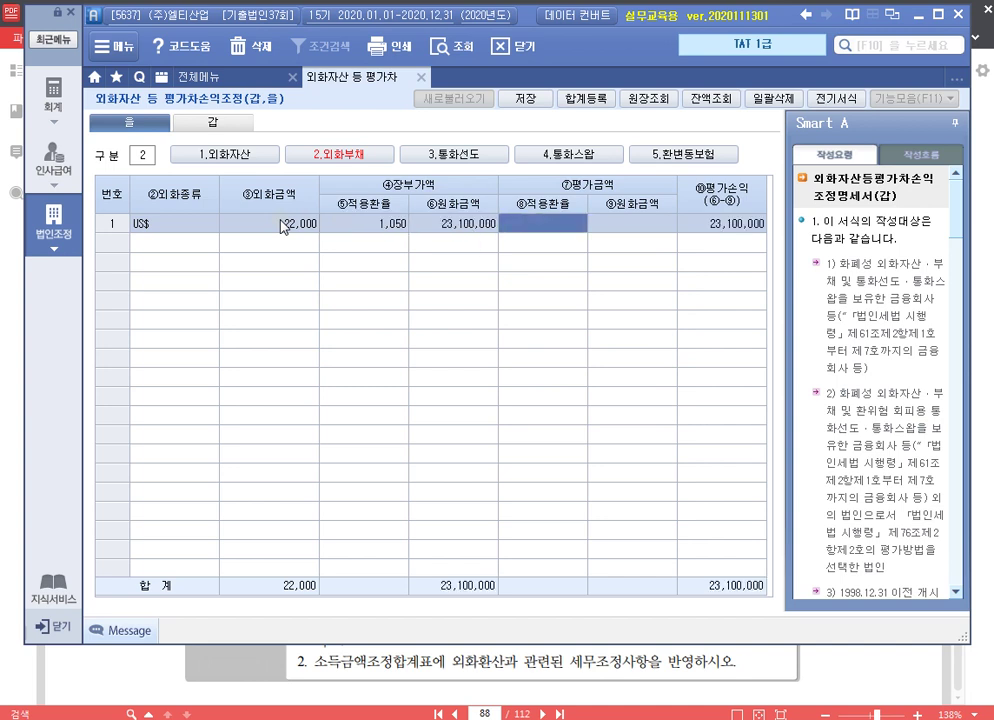
text(1300)
key(Return)
key(Return)
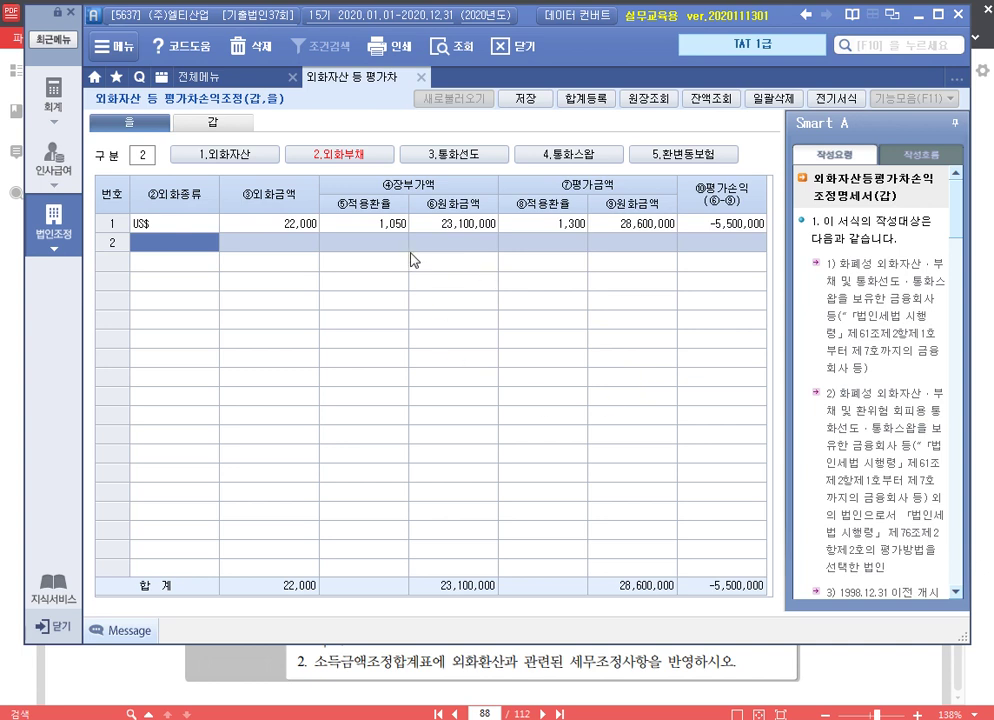
Back on 1.외화자산, enter row 2 as US$ 30,000 at book rate 1,050
click(225, 154)
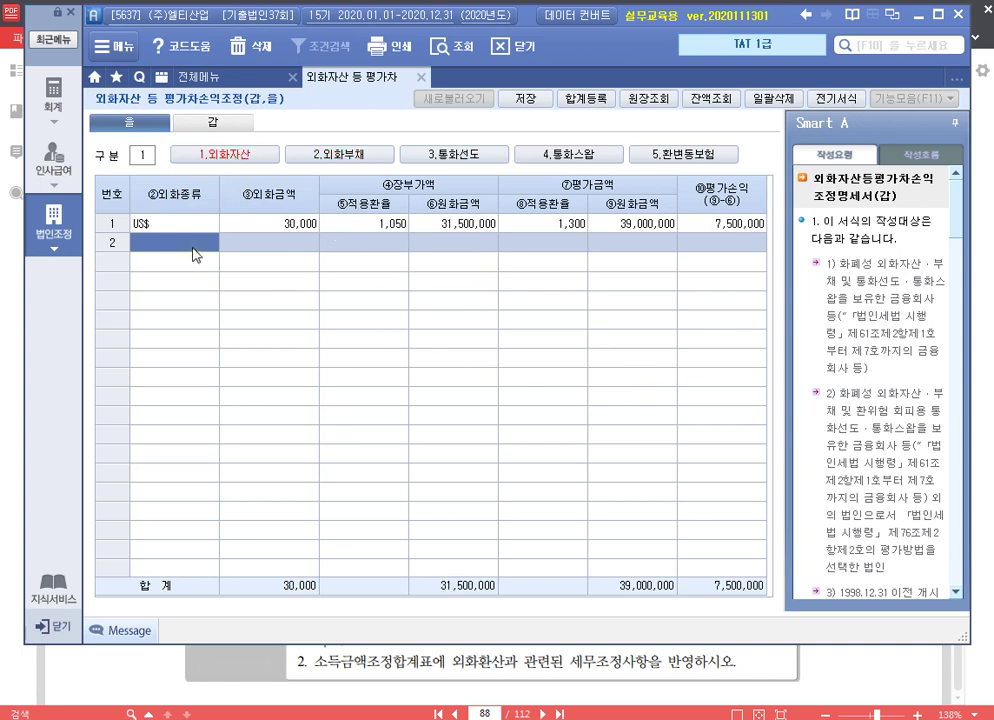
text(US$)
key(Return)
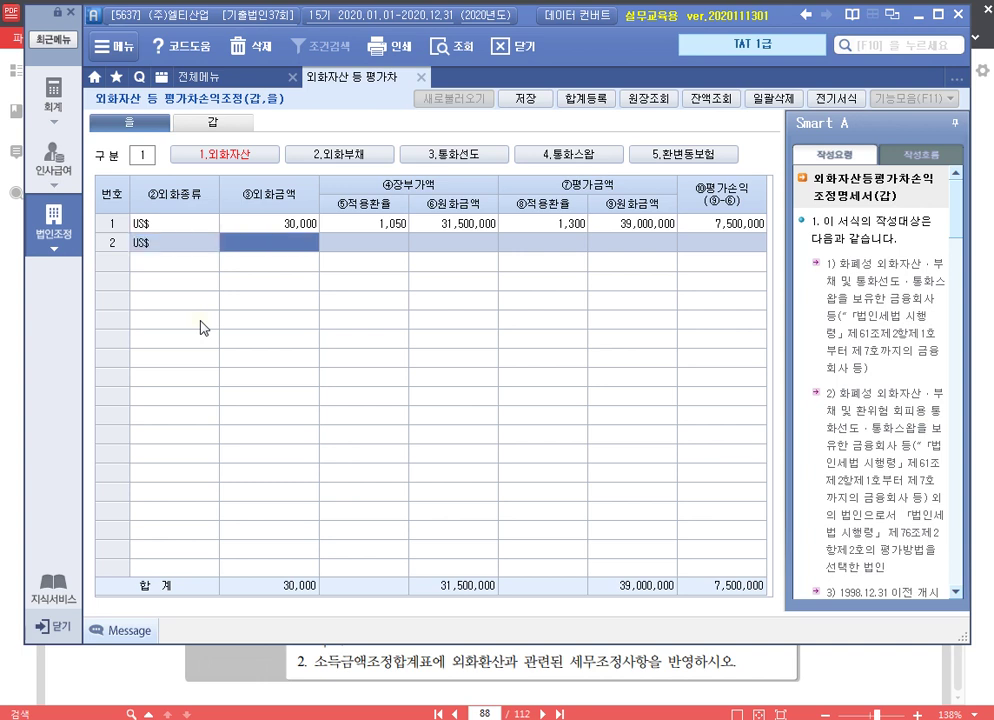
text(300000)
key(Return)
text(1050)
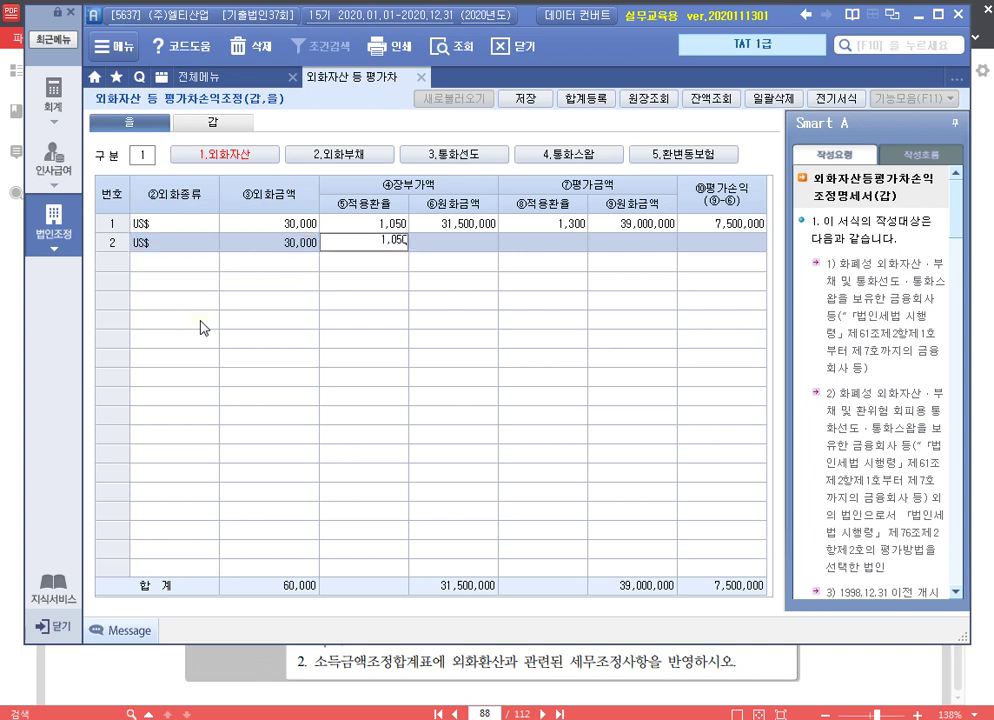
key(Return)
Set row 2's year-end rate to 1,200, correcting the mistyped 1,100
text(1)
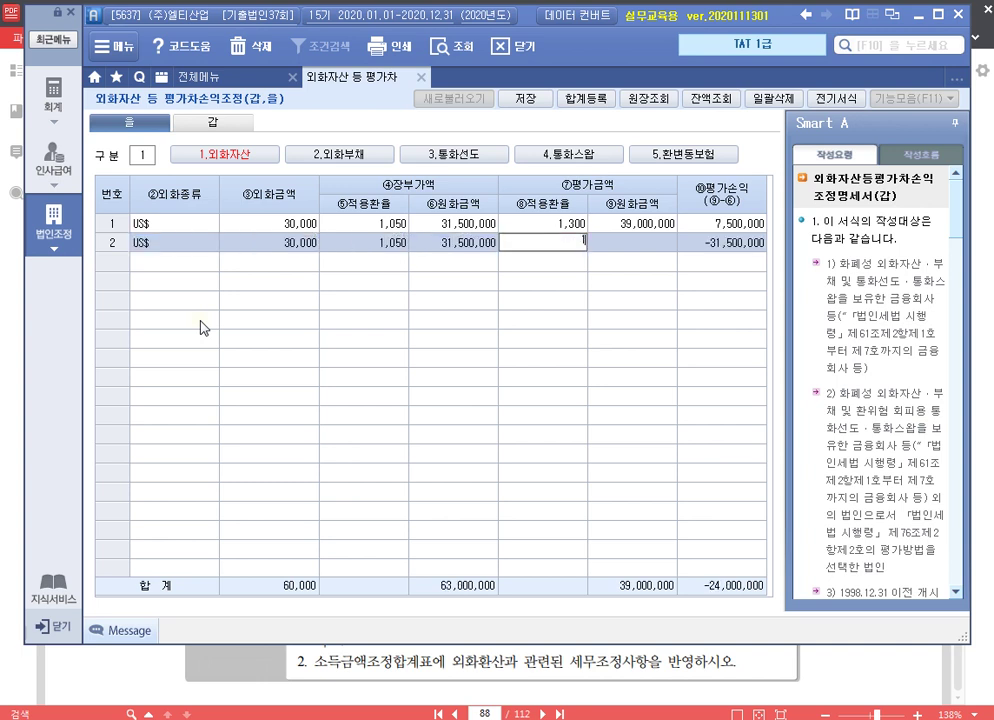
text(,100)
key(Return)
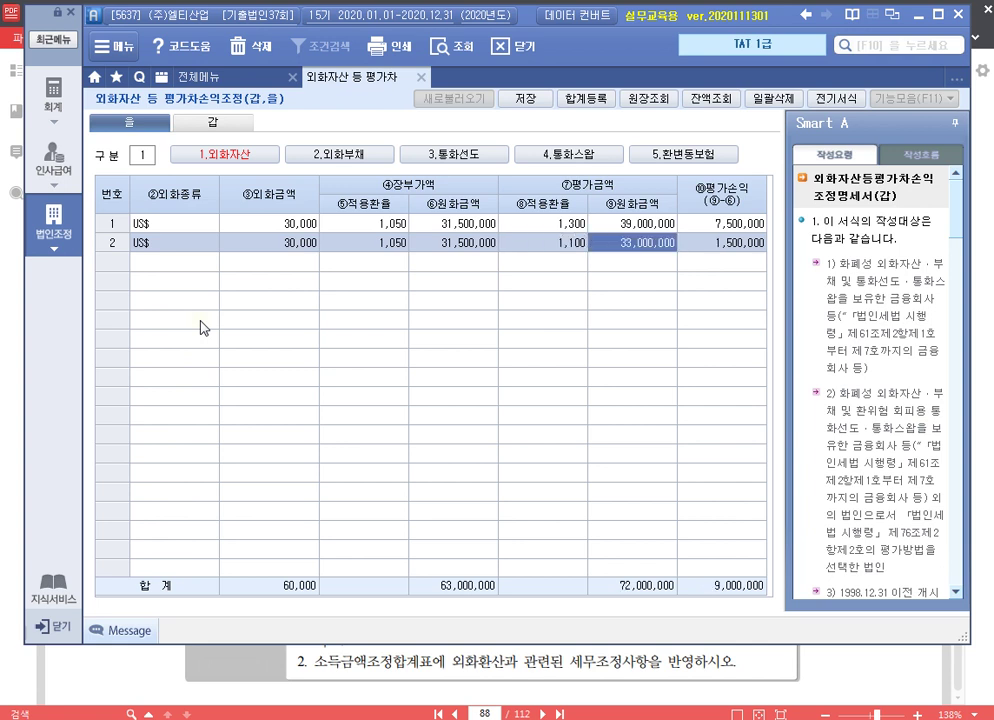
key(Left)
key(BackSpace)
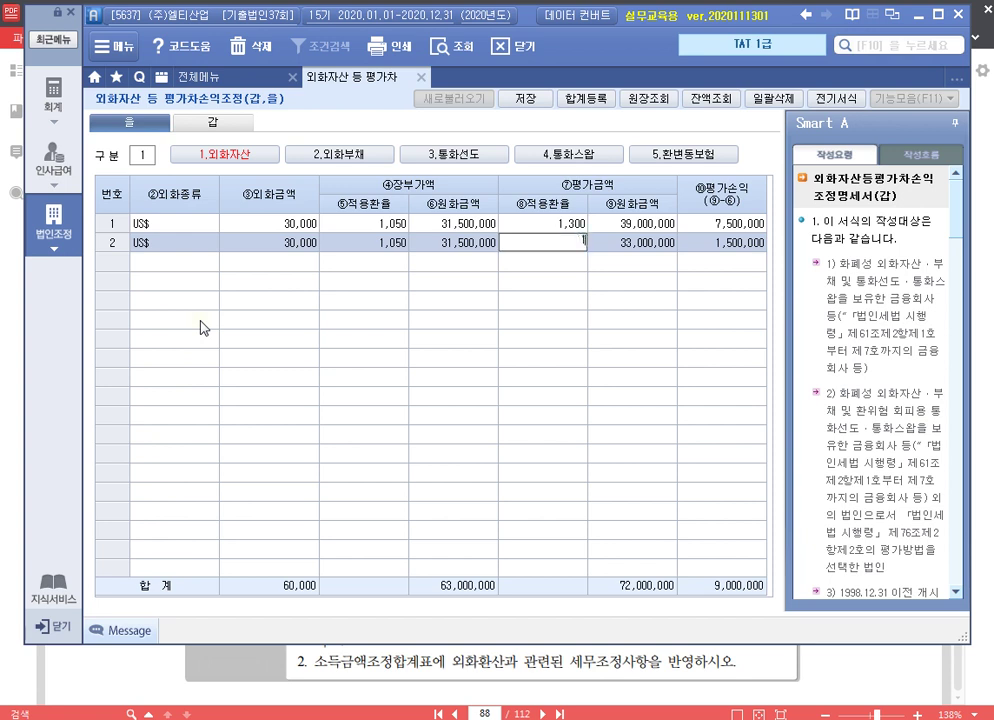
text(1200)
key(Return)
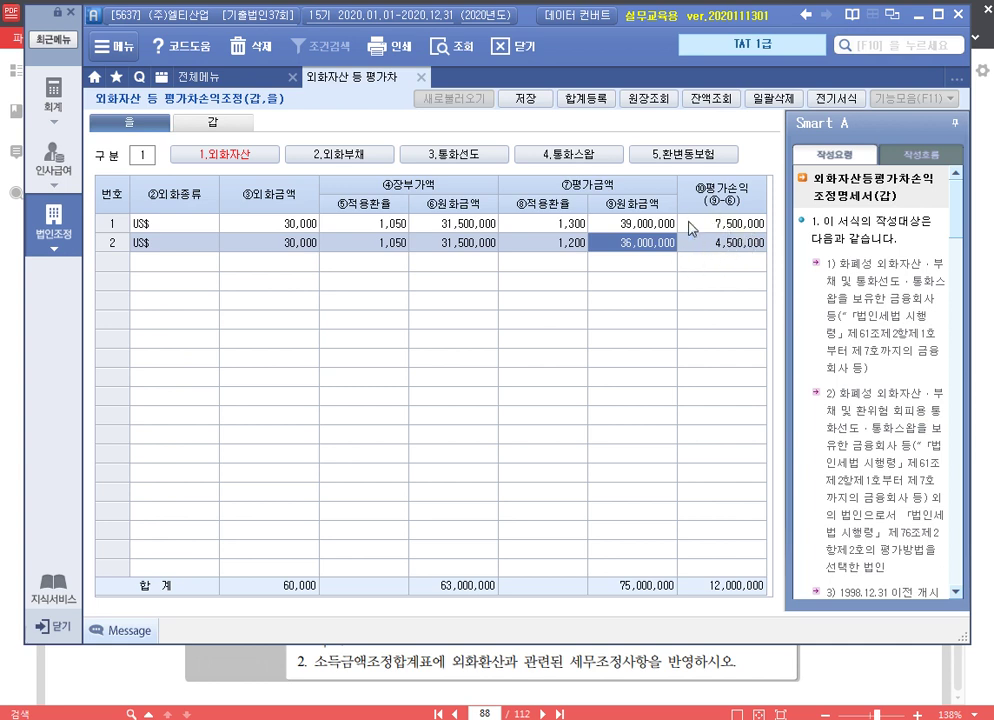
In 합계등록, add 익금산입 row 5: 외화외상매출금, 3,000,000, 유보(발생)
click(585, 99)
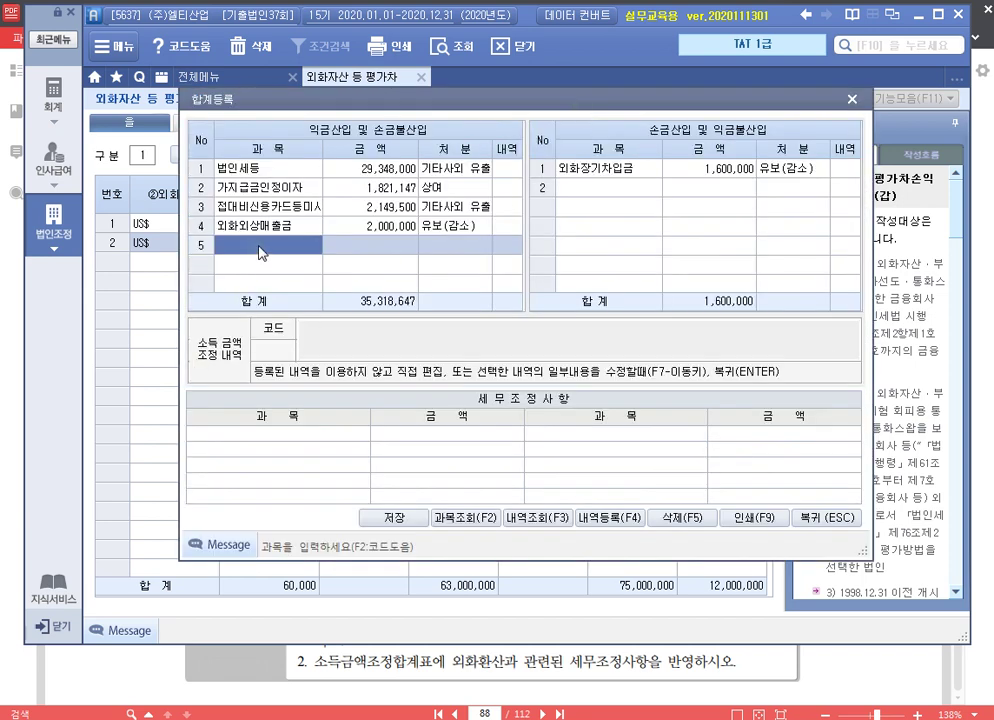
text(dhlghk)
key(BackSpace)
key(BackSpace)
key(BackSpace)
key(BackSpace)
key(BackSpace)
key(BackSpace)
key(Hangul)
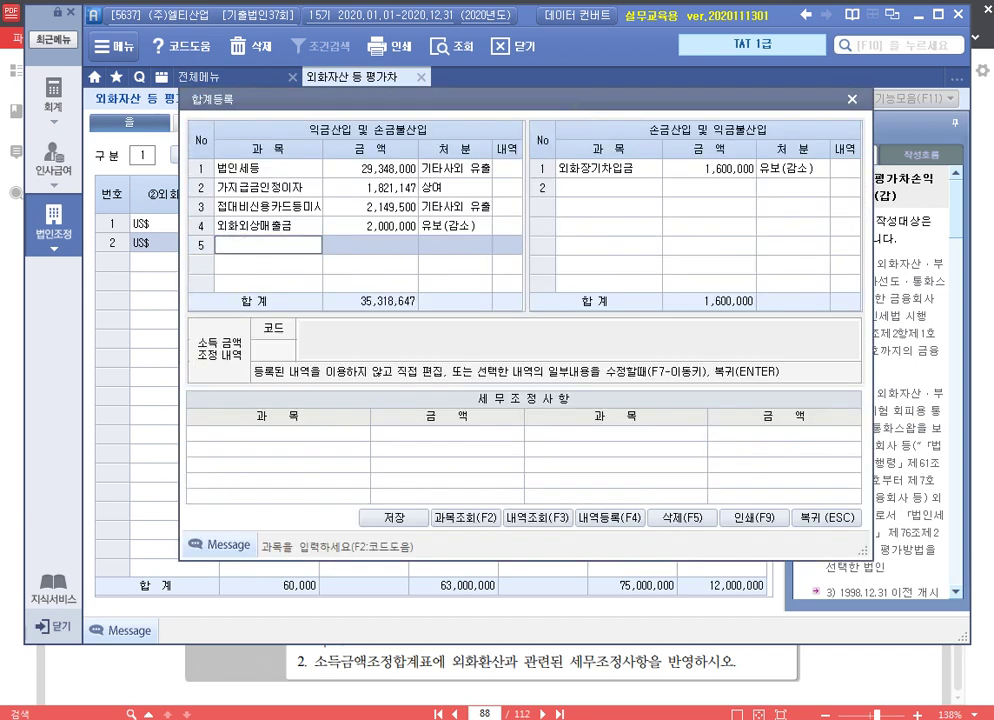
text(외화외상매출금)
key(Return)
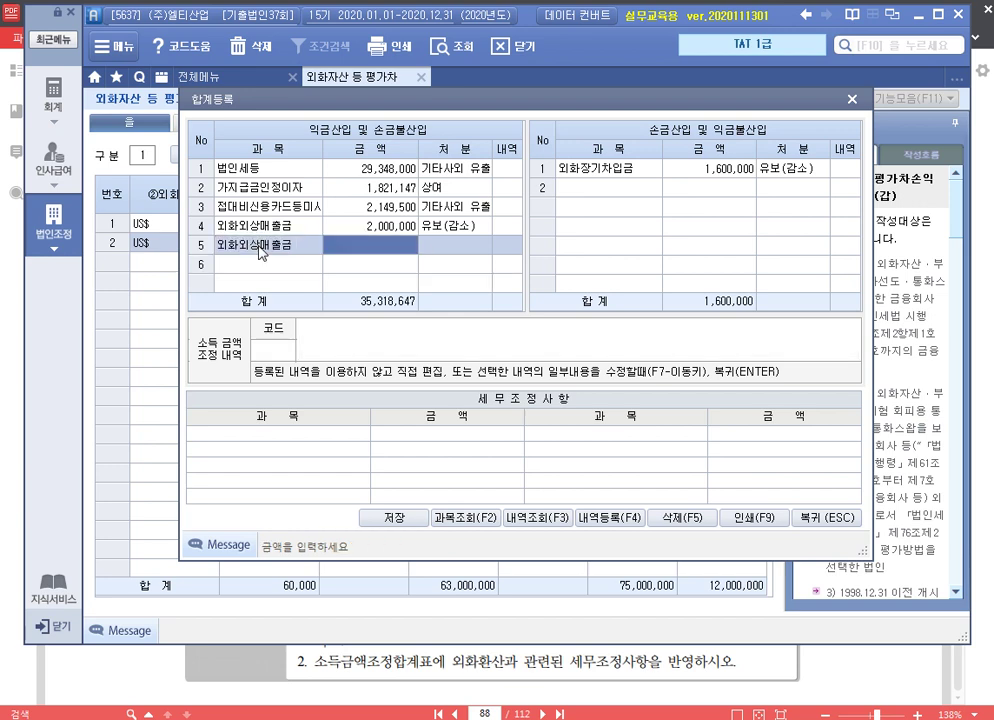
text(3000000)
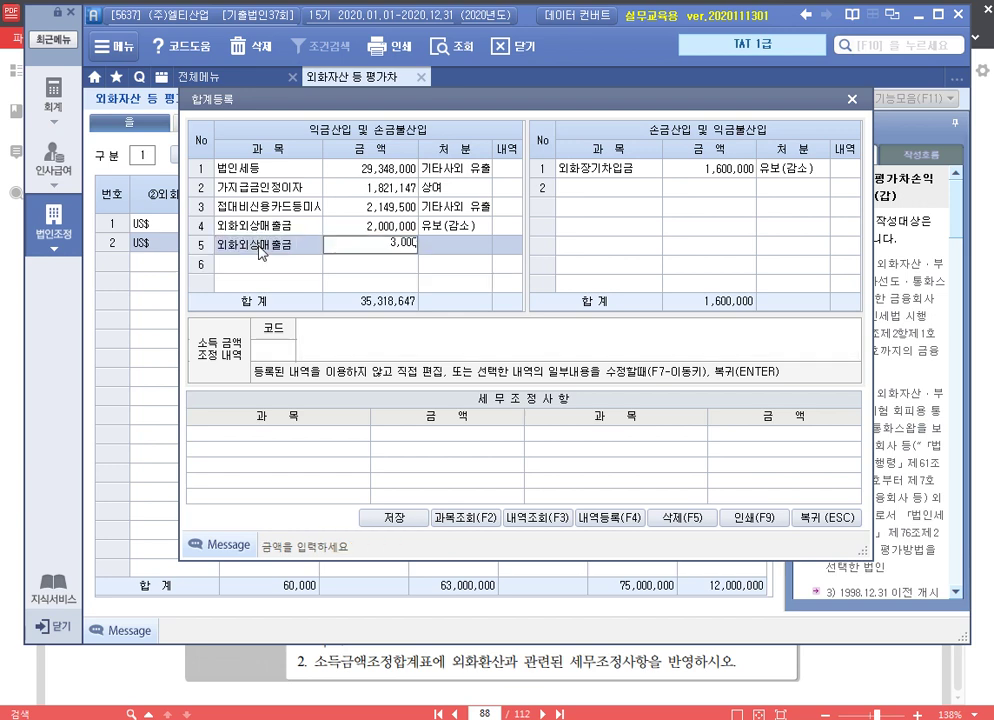
key(Return)
key(Return)
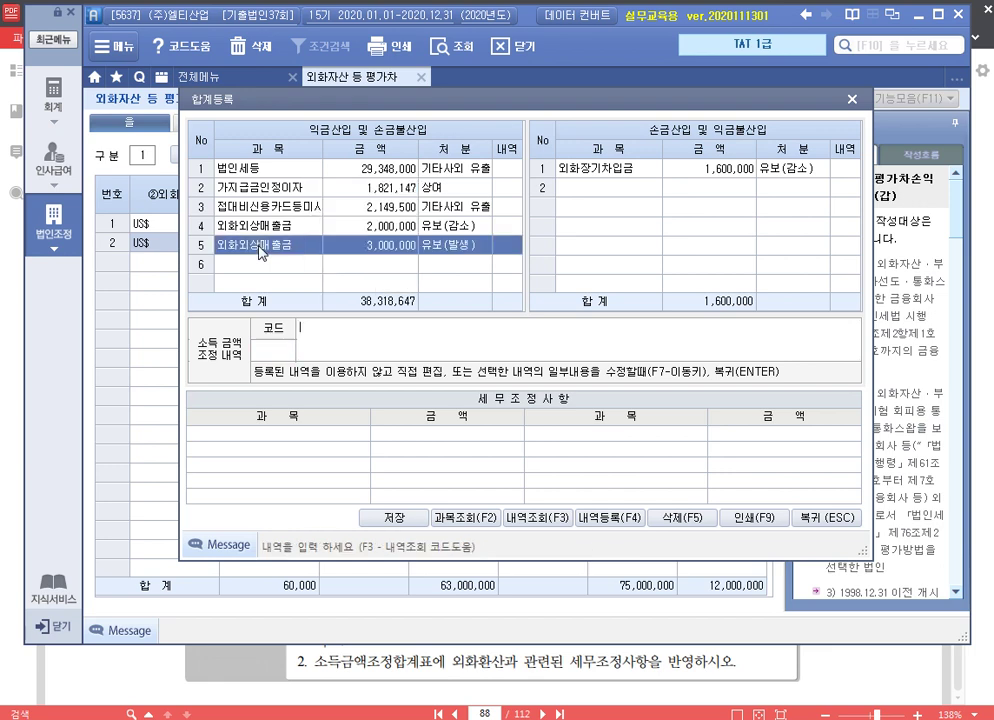
Enter the memo '익금산입 외화외상매출금' and close the adjustment summary
text(익금사)
text(ㄴ입 외화)
text(외상매출금)
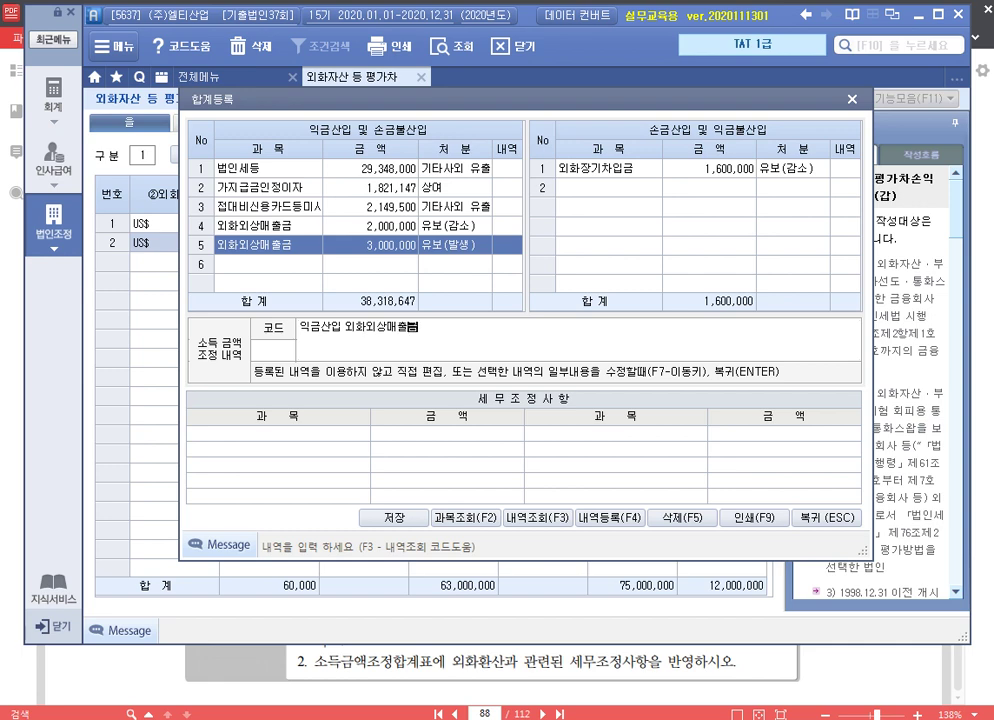
key(Return)
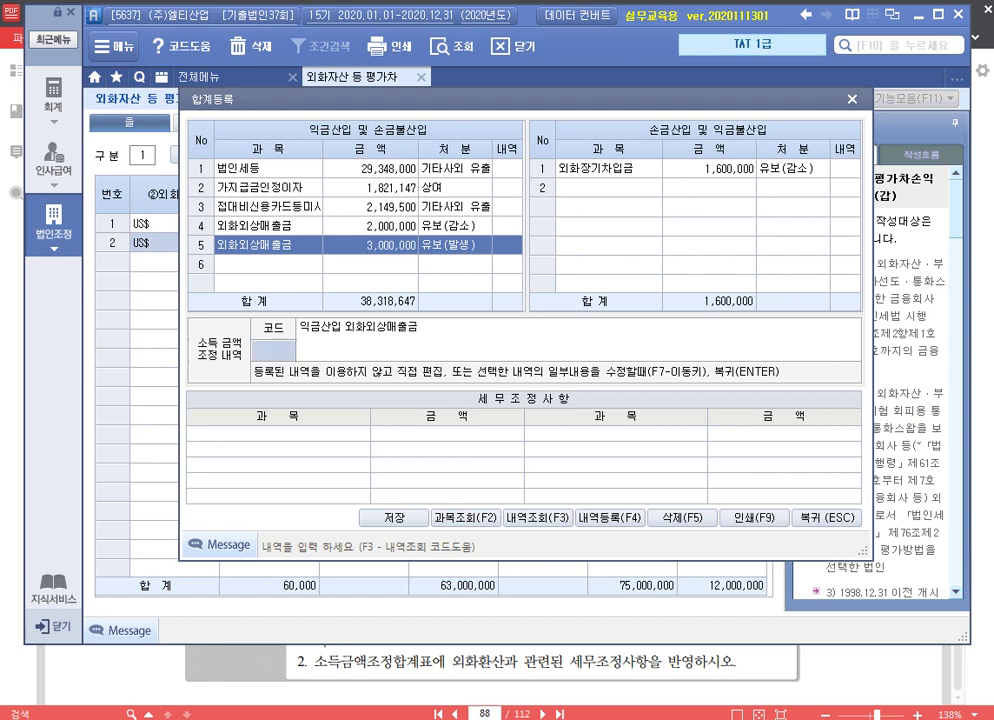
click(485, 332)
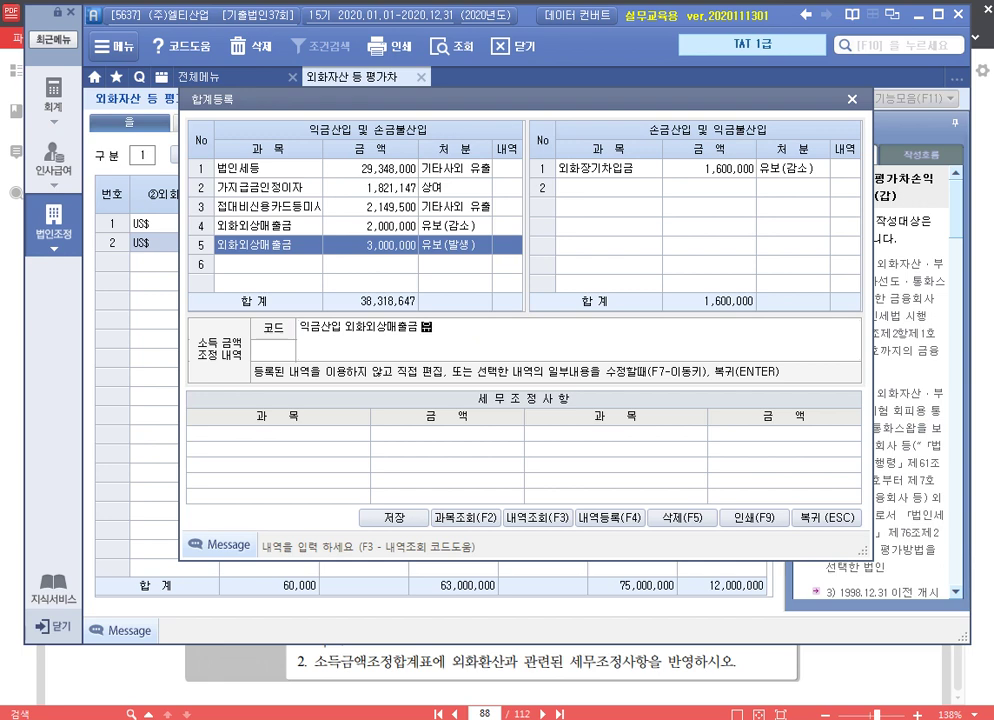
key(Return)
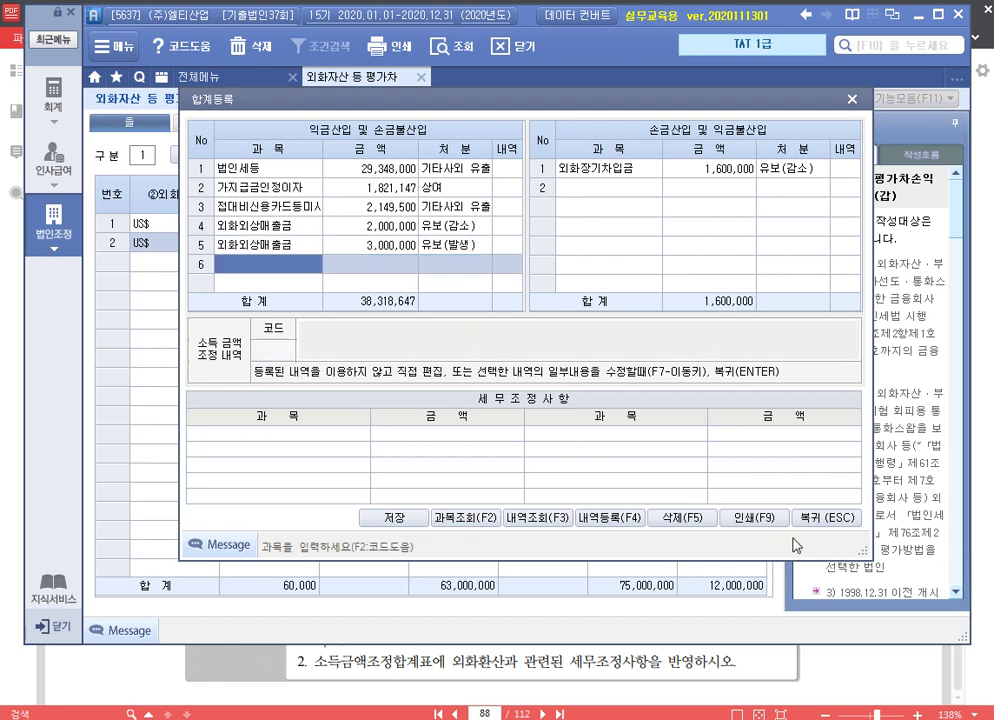
click(830, 519)
Fill liability row 2: US$ 22,000, book rate 1,050, valuation rate 1,100
click(325, 156)
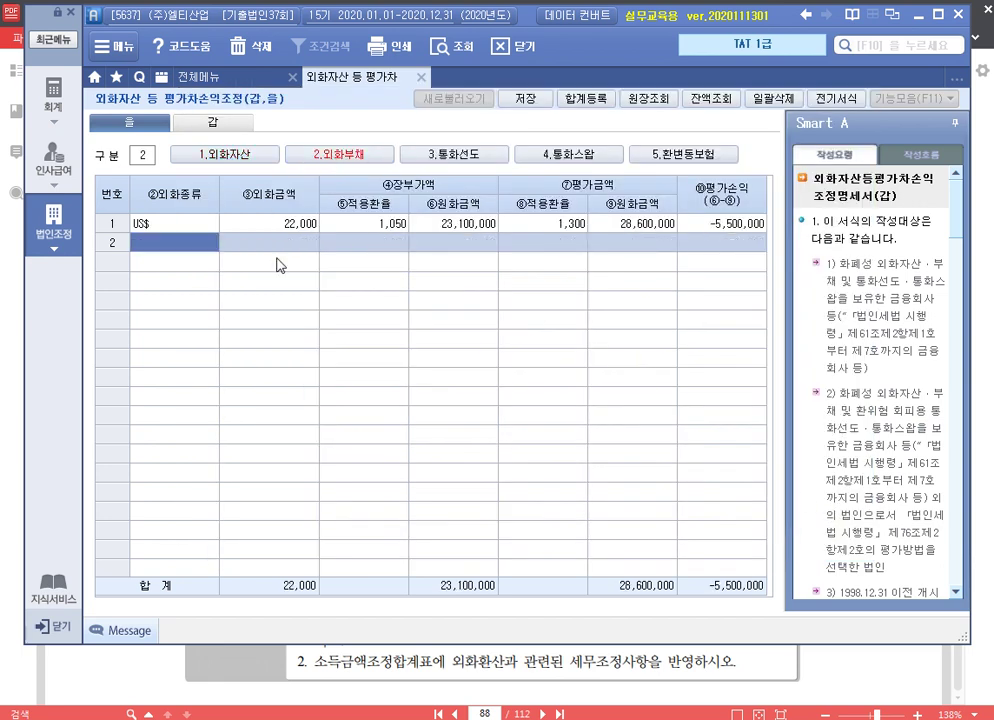
text(US$)
key(Return)
text(22000)
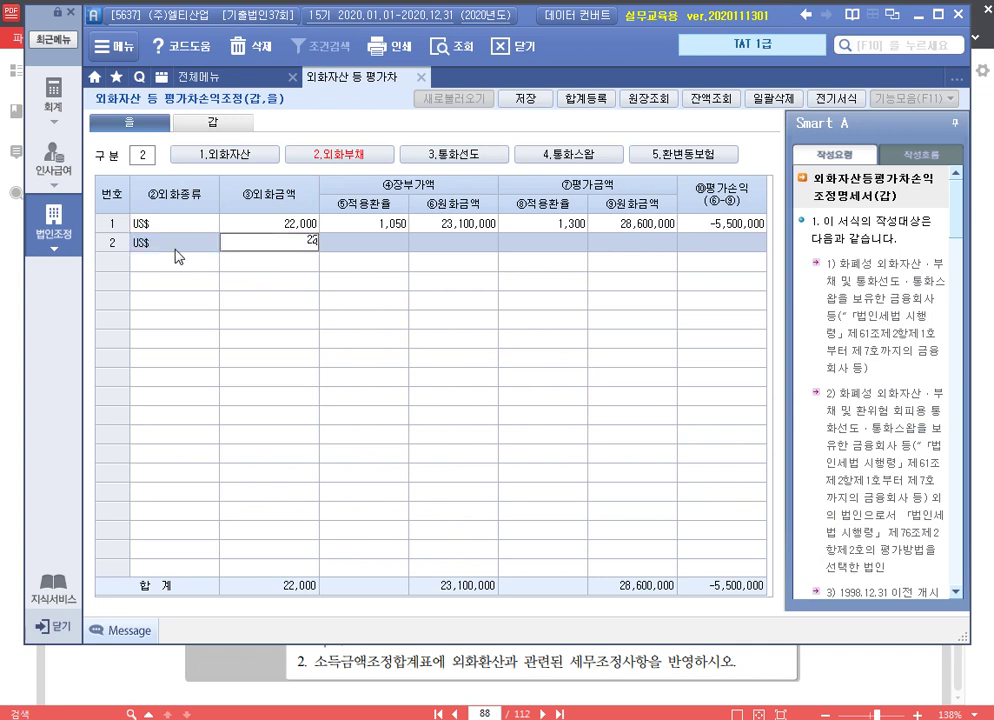
key(Return)
text(1050)
key(Return)
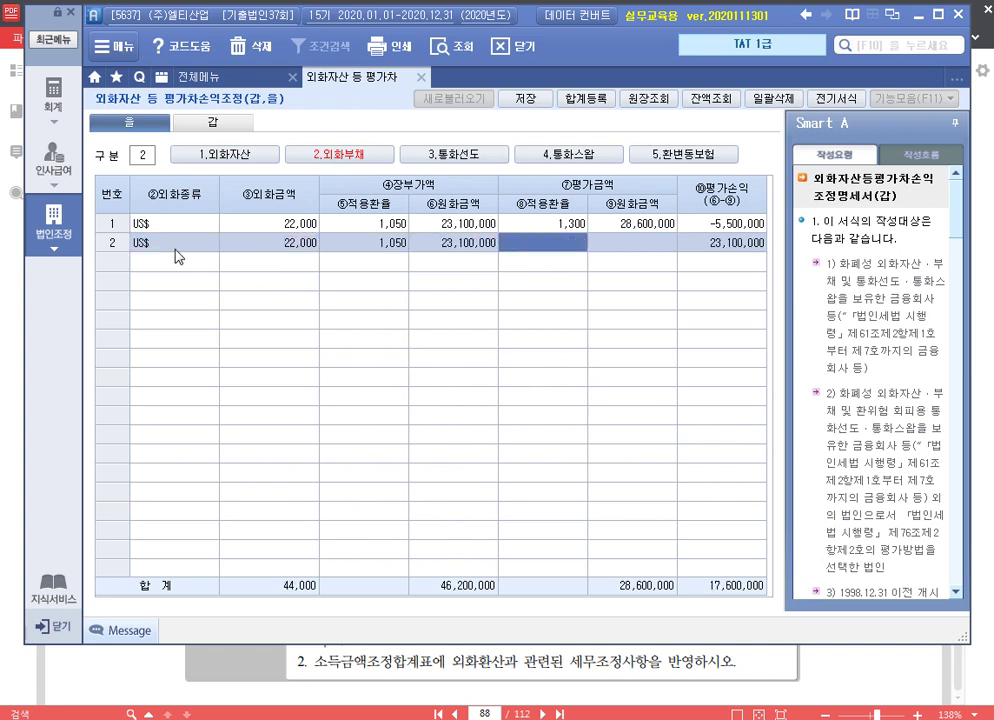
text(1,)
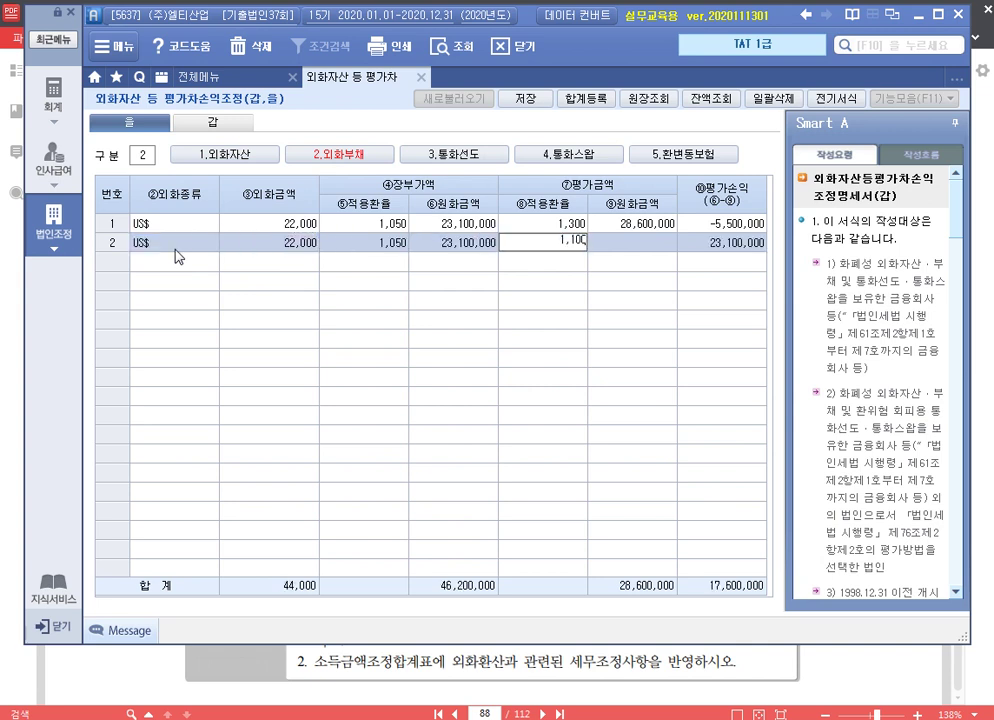
text(100)
key(Return)
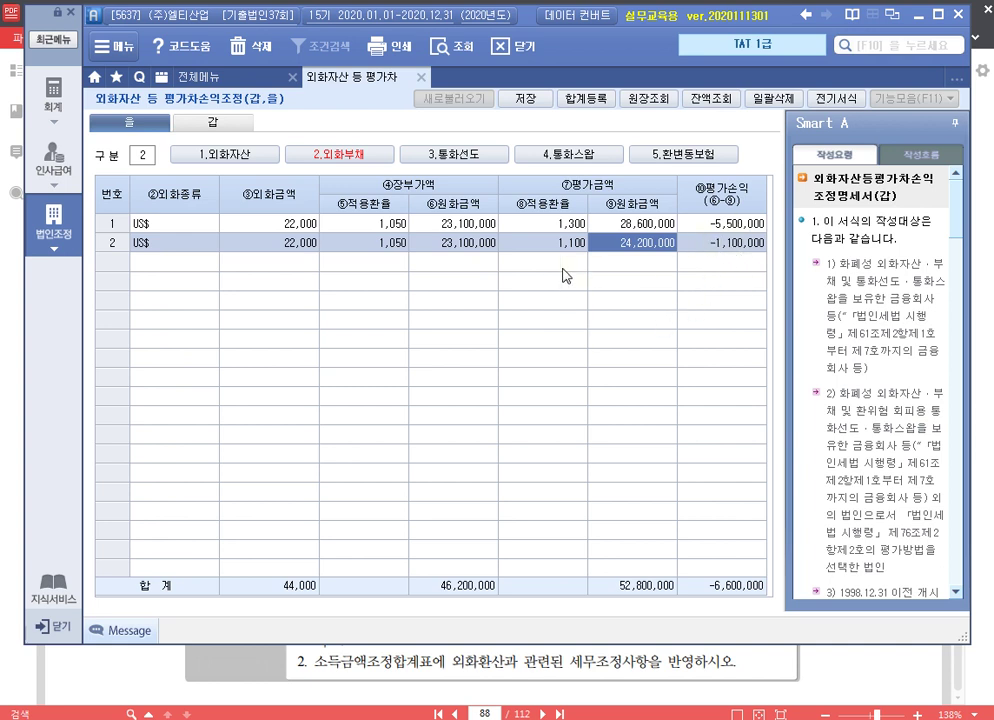
Add 손금산입 row 2: 외화장기차입금 4,400,000, 유보(발생), memo '손금산입 외화장기차입금 유보'
click(584, 98)
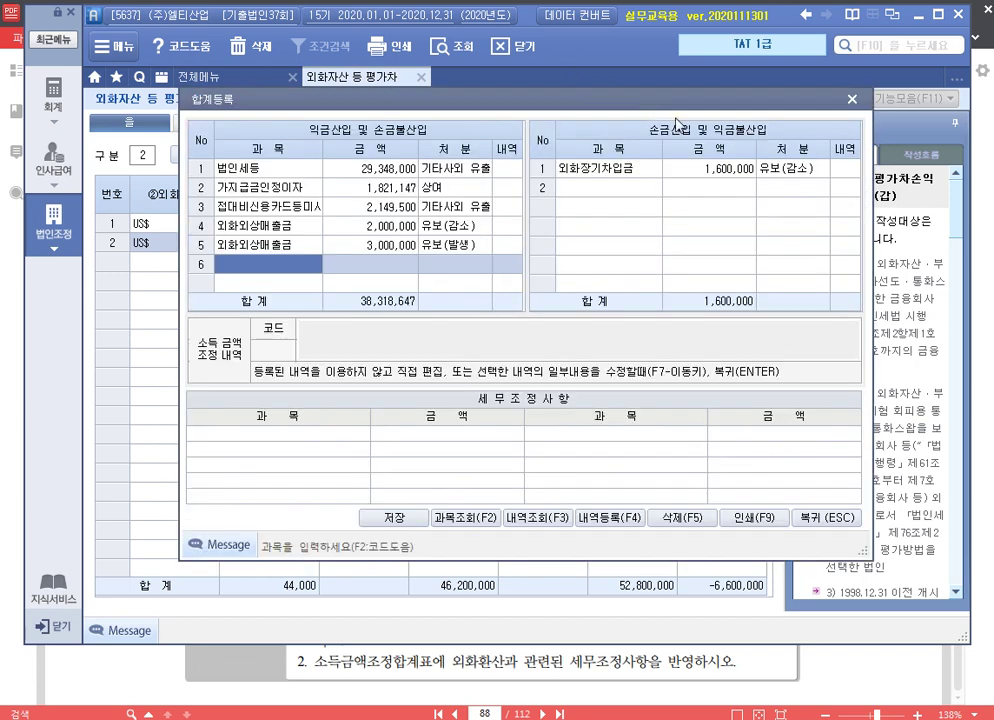
click(624, 203)
text(외)
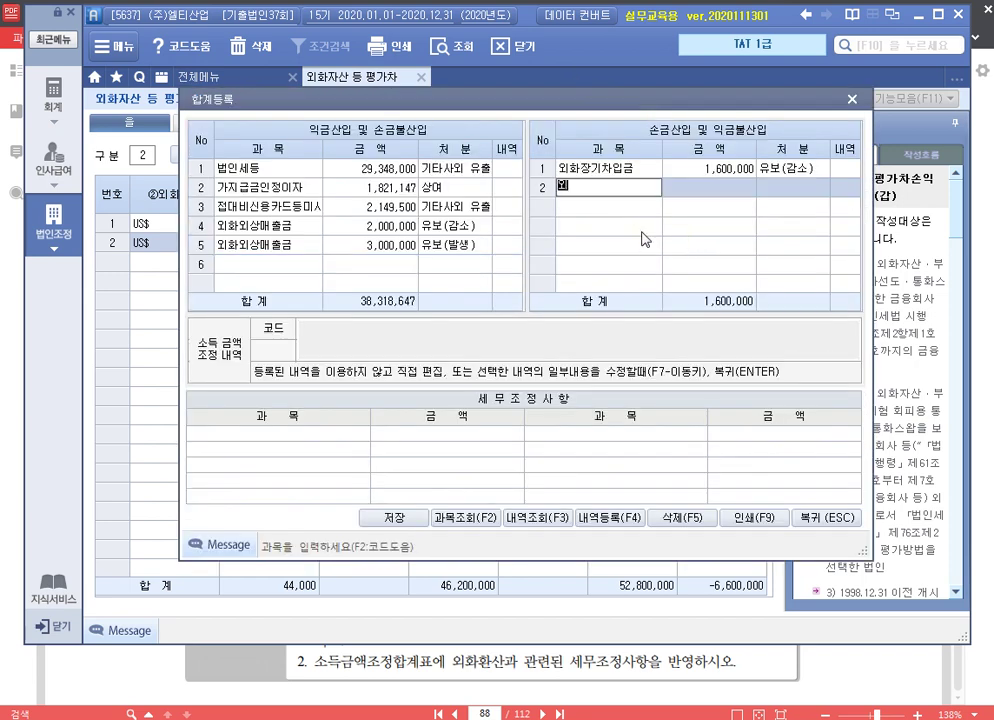
text(화장기차입금)
key(Return)
text(4,400,000)
key(Return)
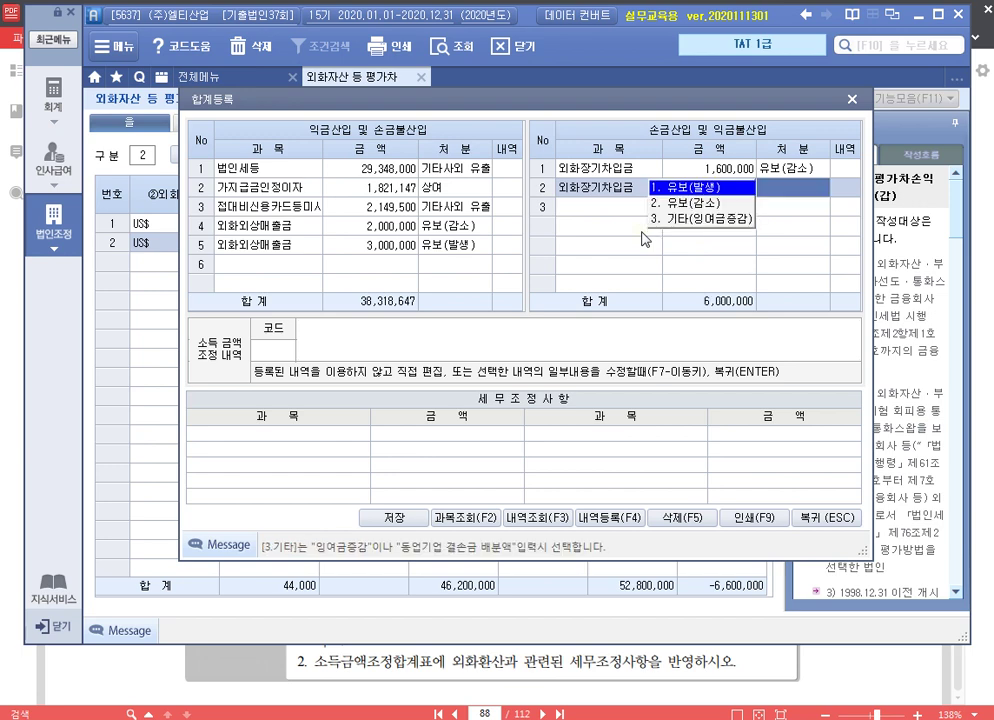
key(2)
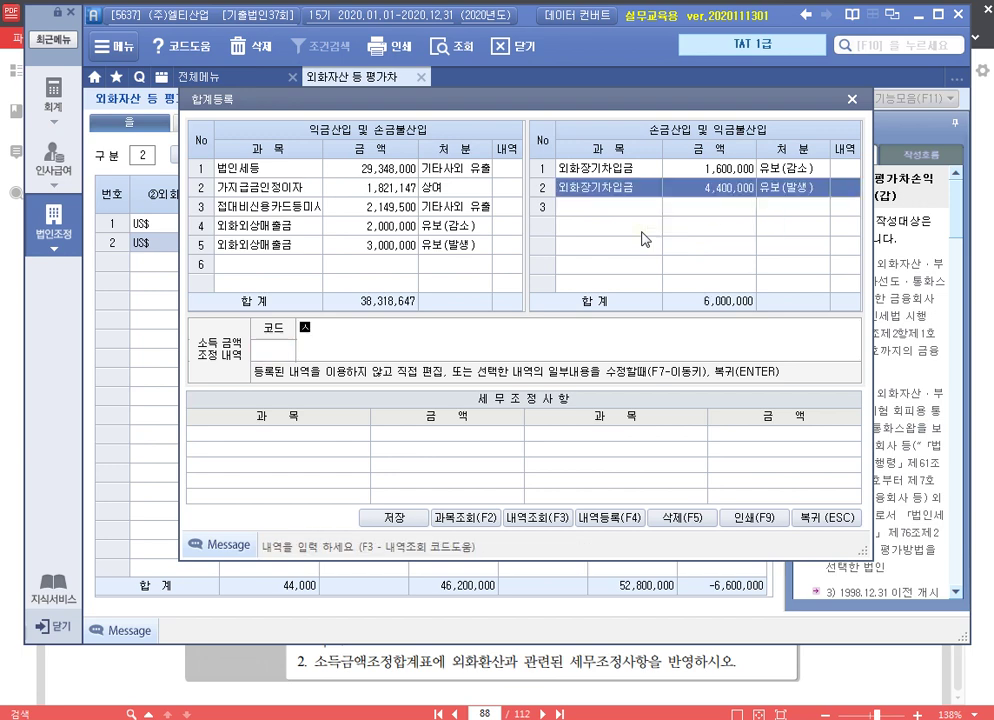
text(손금산입 외화장기차입금)
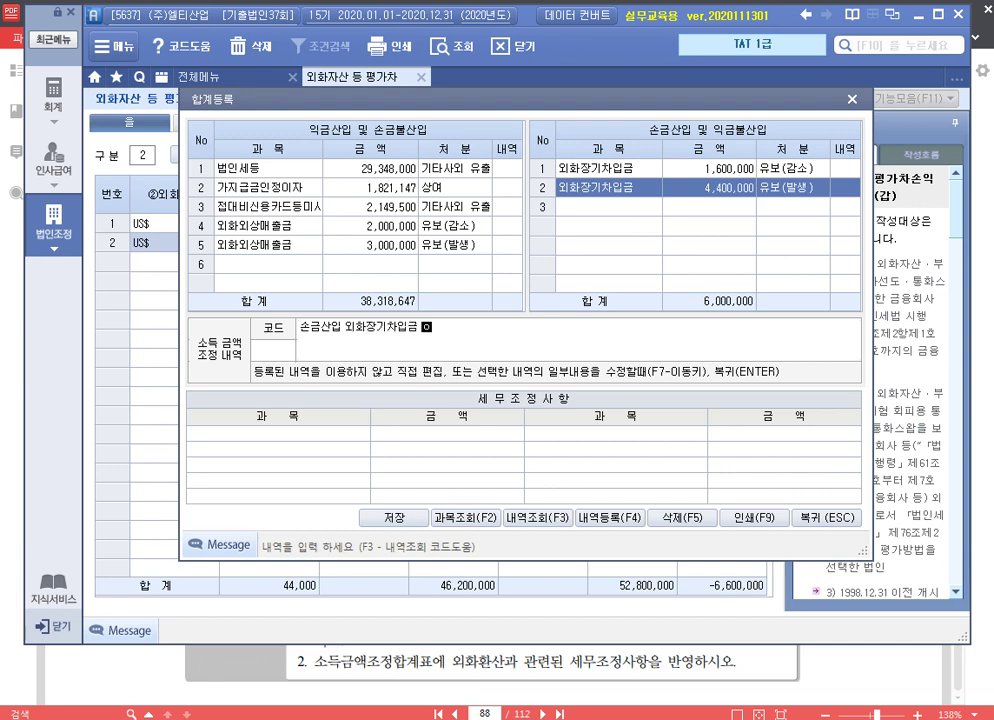
text( 유보)
key(Return)
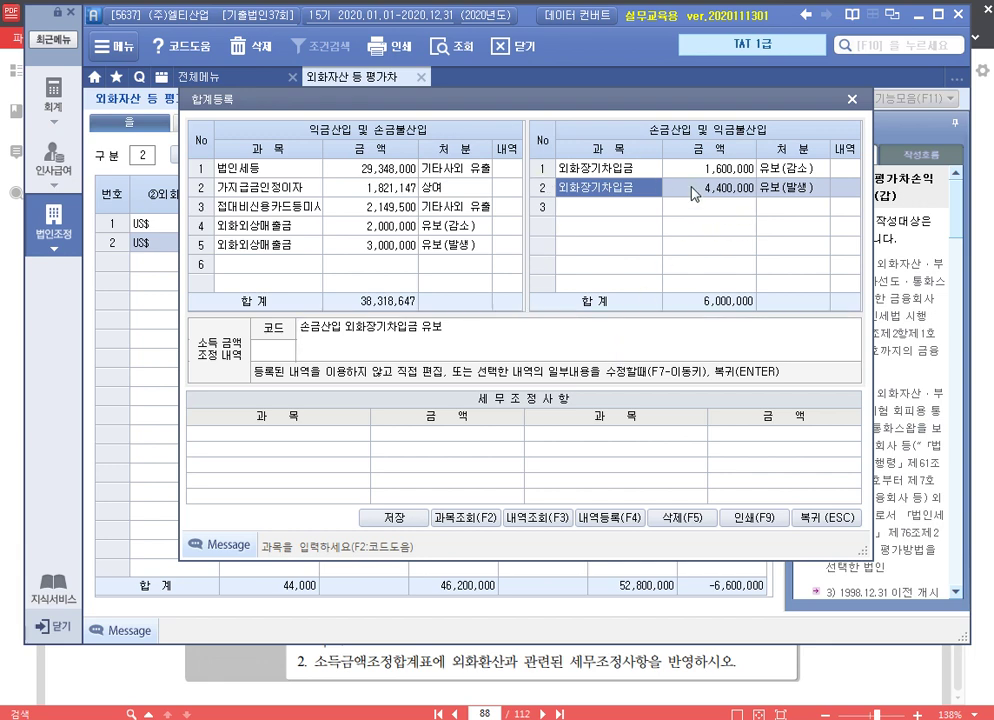
click(852, 99)
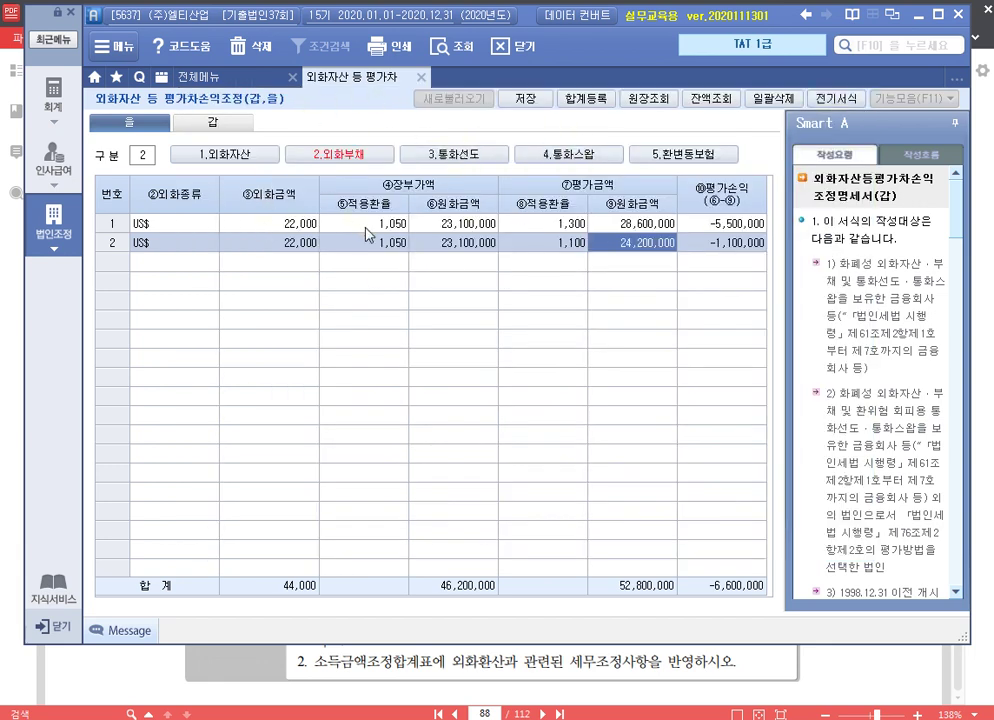
click(211, 154)
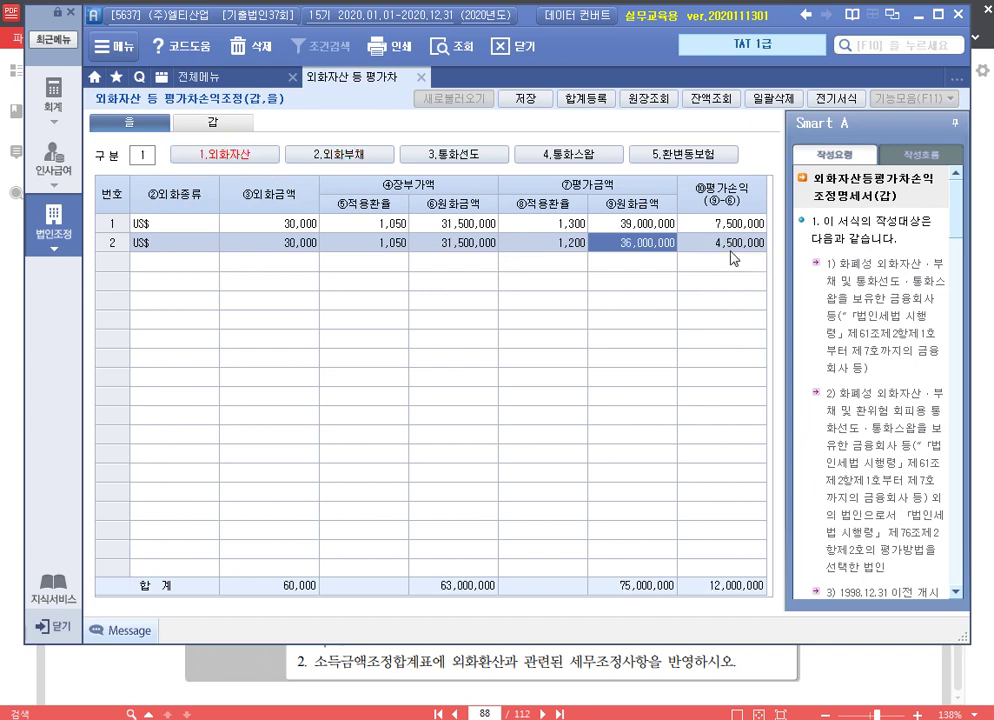
click(372, 155)
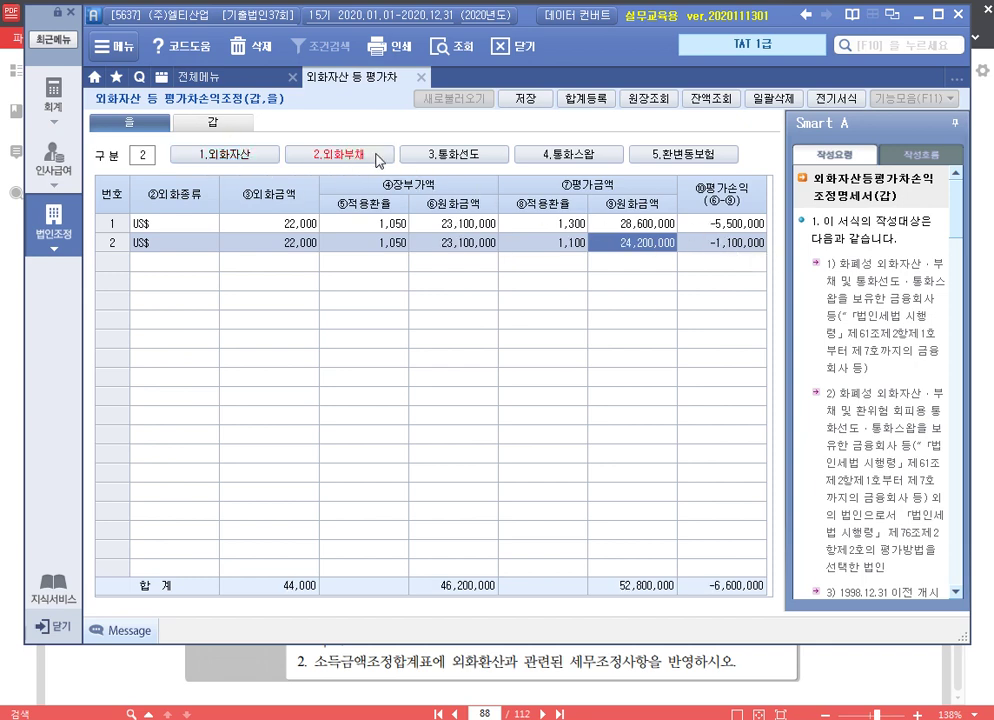
key(ctrl+q)
click(604, 266)
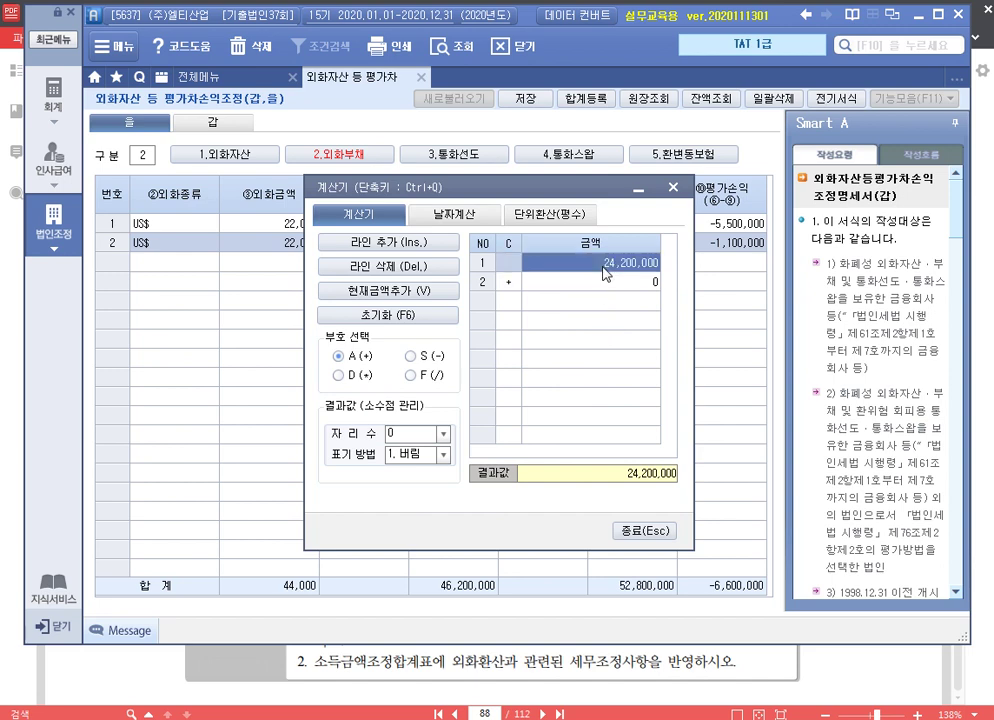
text(4500000)
key(Return)
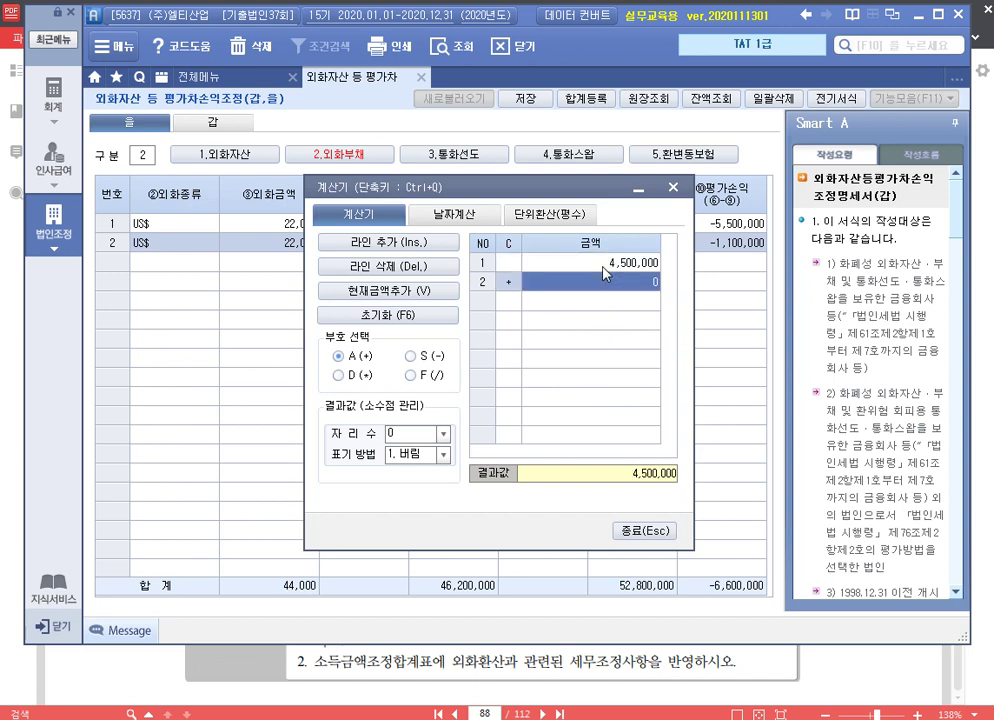
text(1100000)
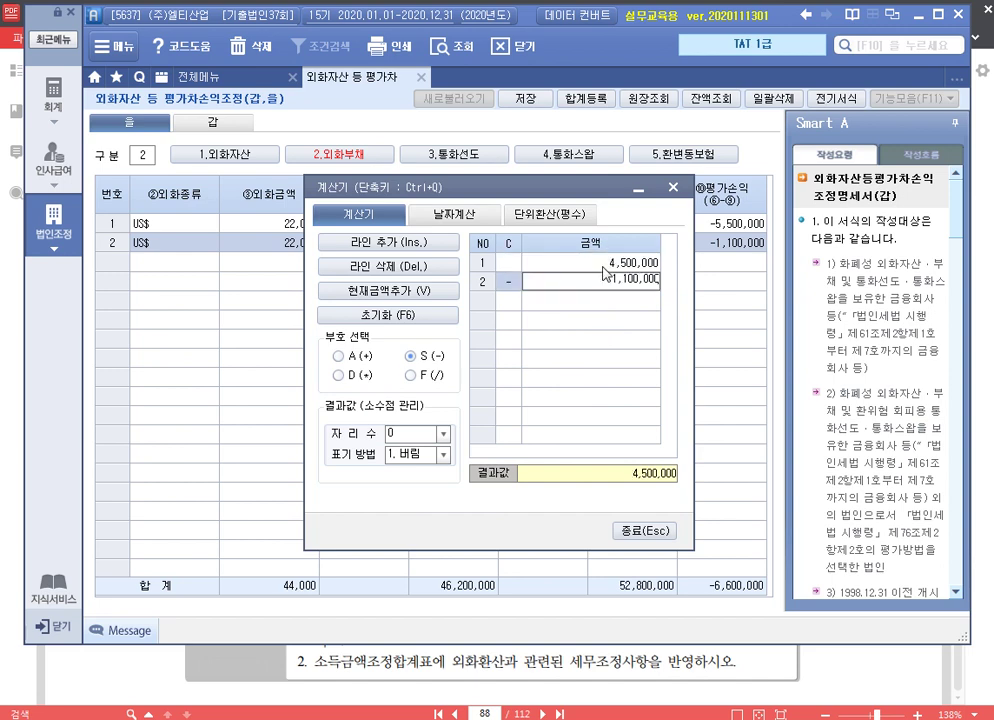
key(Return)
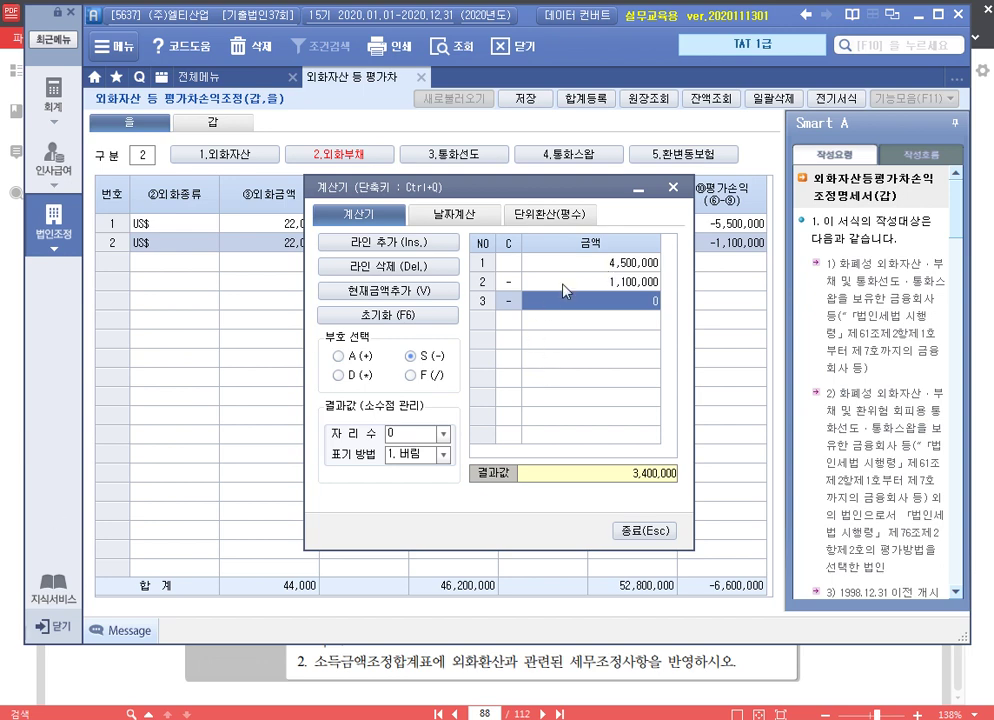
key(Escape)
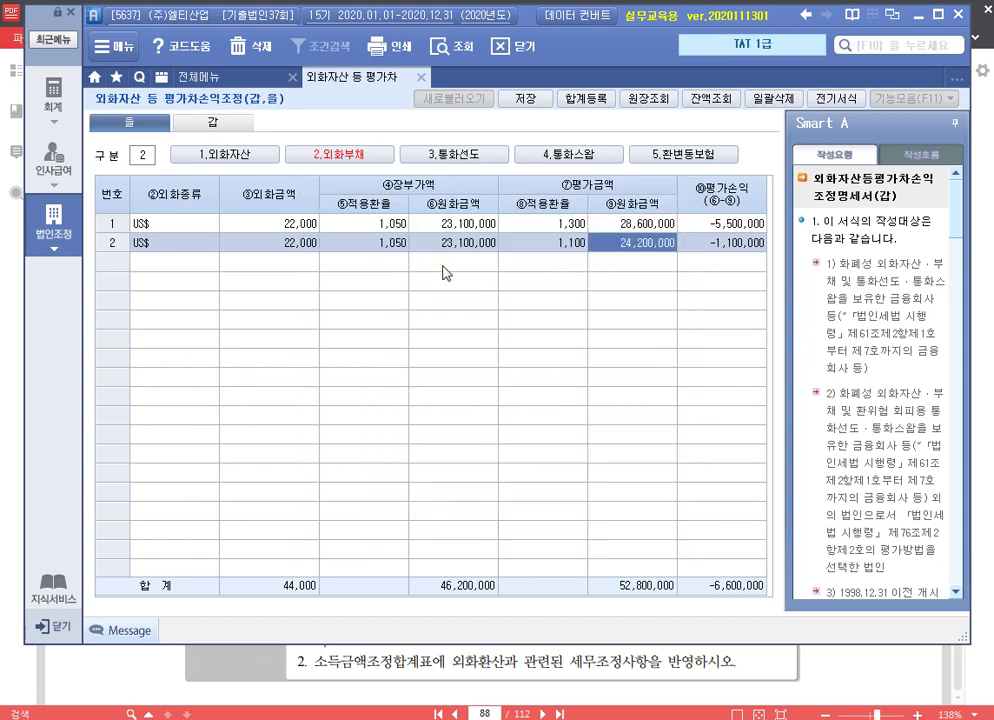
click(460, 249)
key(F5)
Delete the second US$30,000 row from the liability and asset sheets, leaving a 7,500,000 asset gain
key(Return)
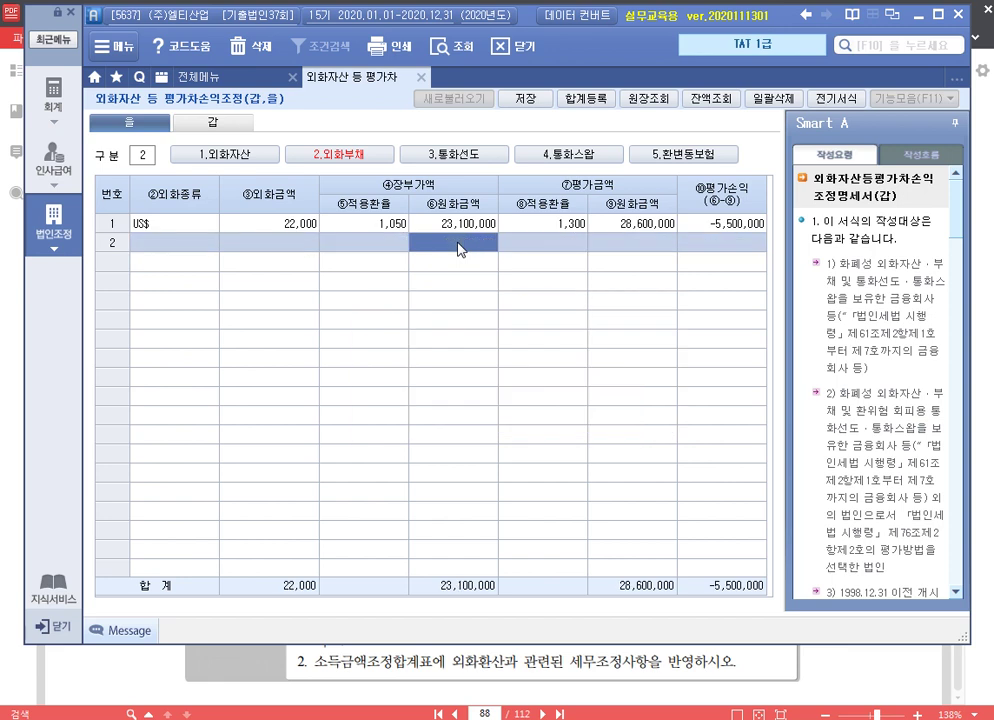
click(225, 154)
click(435, 247)
key(F5)
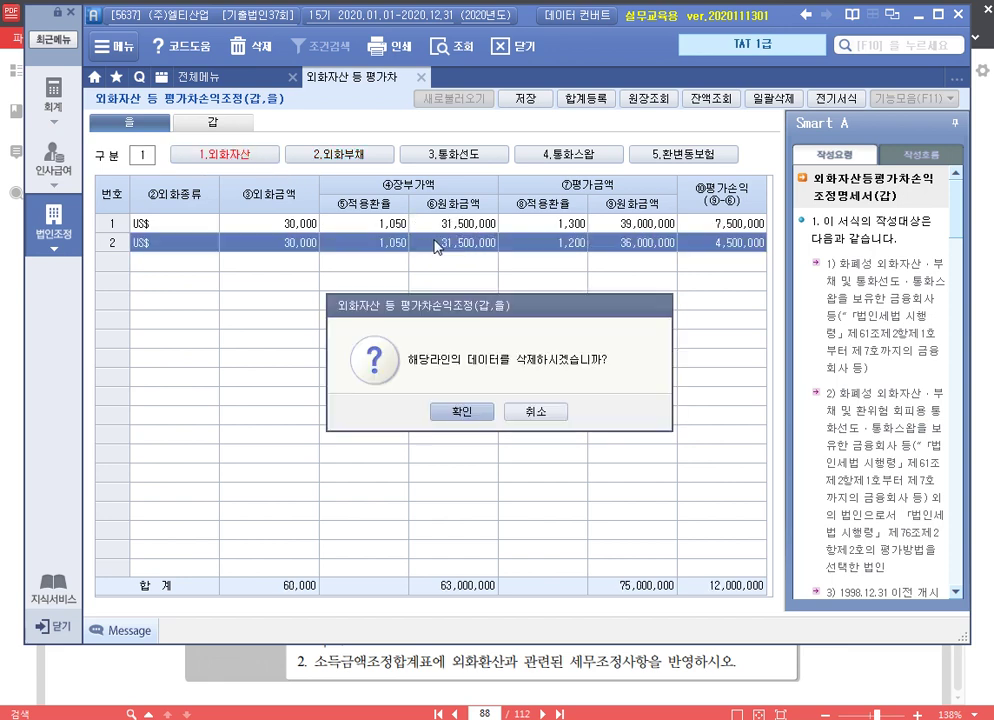
key(Return)
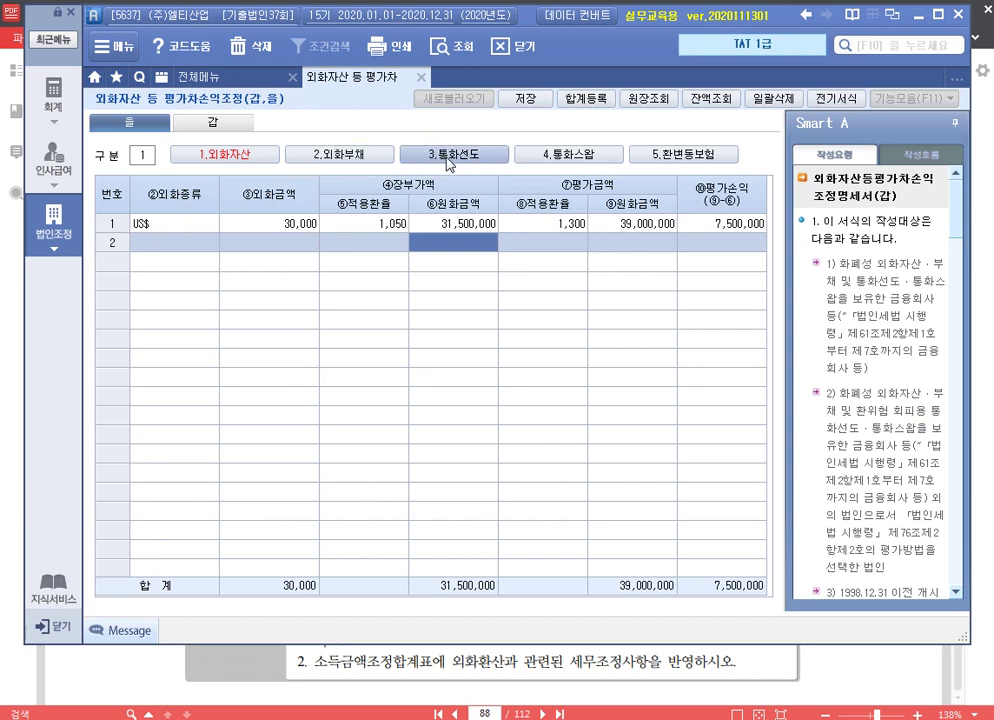
click(236, 124)
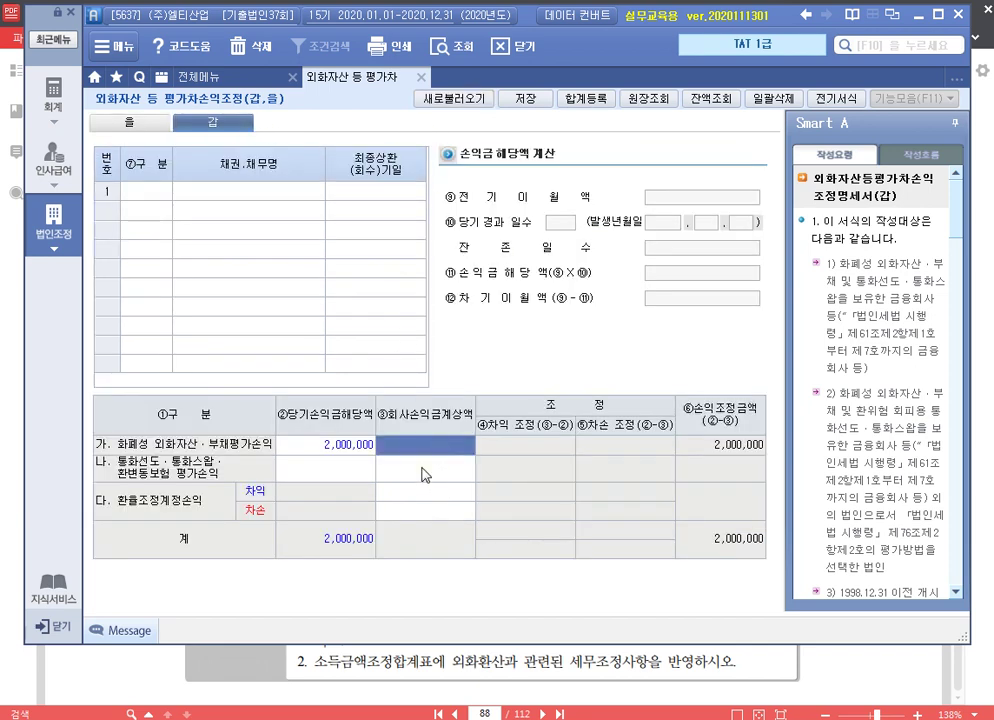
Enter 3,400,000 as row 가's company-booked amount on the 갑 statement
text(3400000)
key(Return)
key(Up)
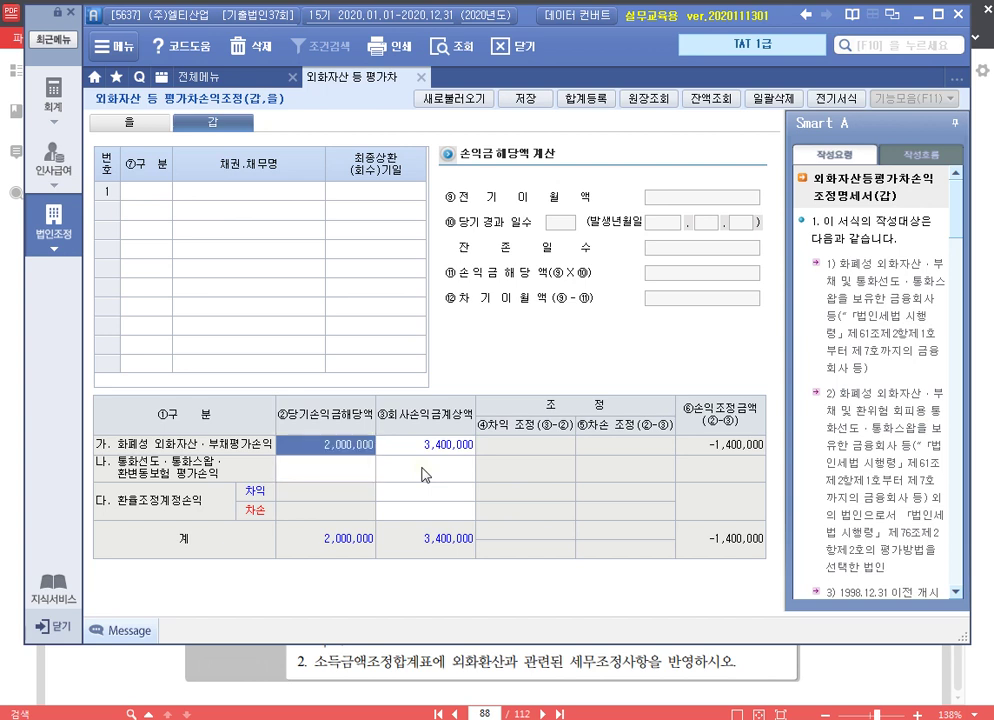
click(424, 444)
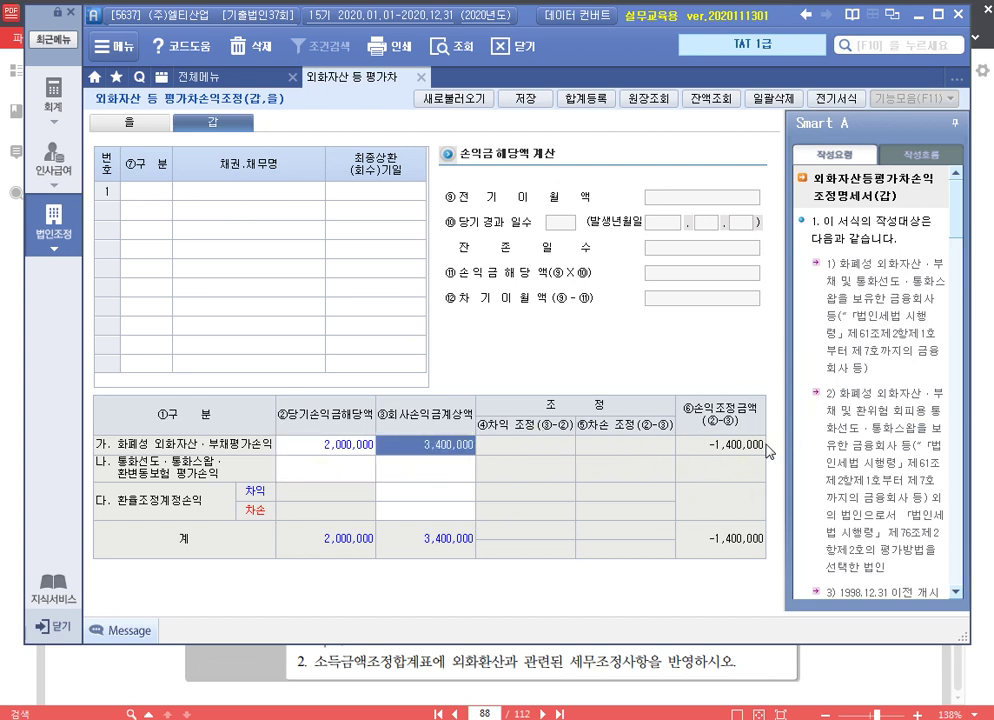
Review the 합계등록 entry for 외화장기차입금 4,400,000, then save and close the valuation statement
click(600, 101)
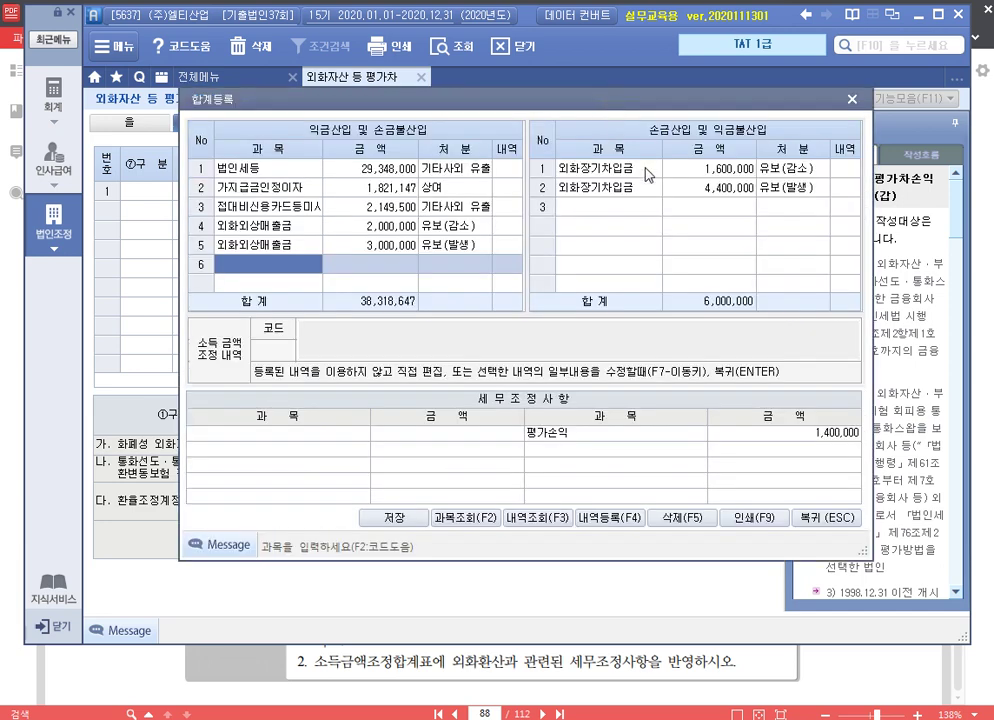
click(712, 187)
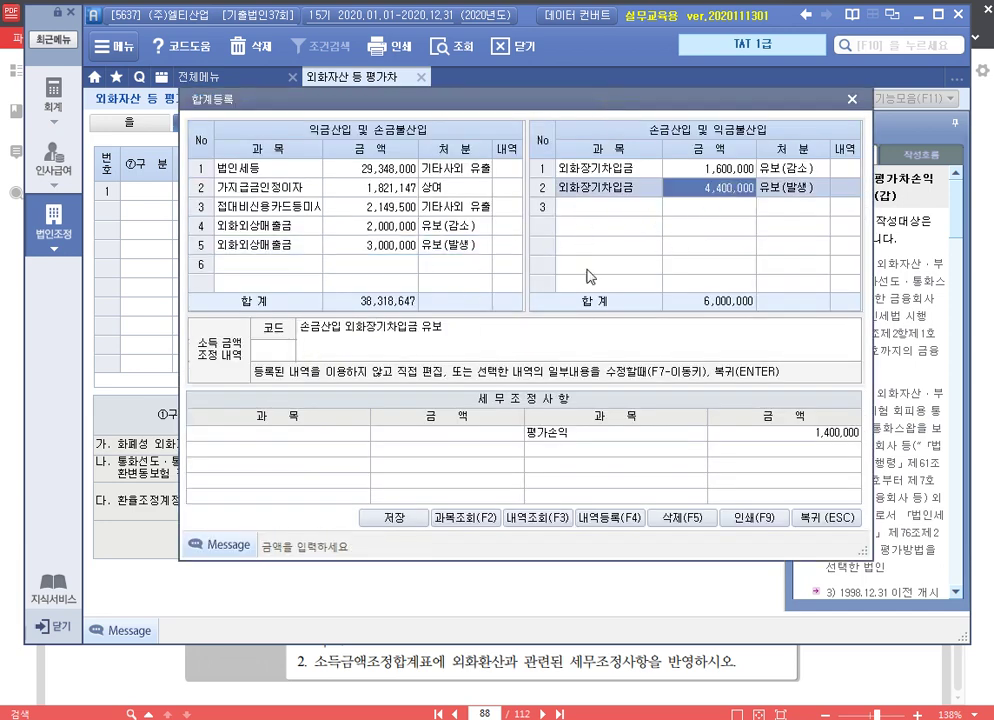
click(847, 518)
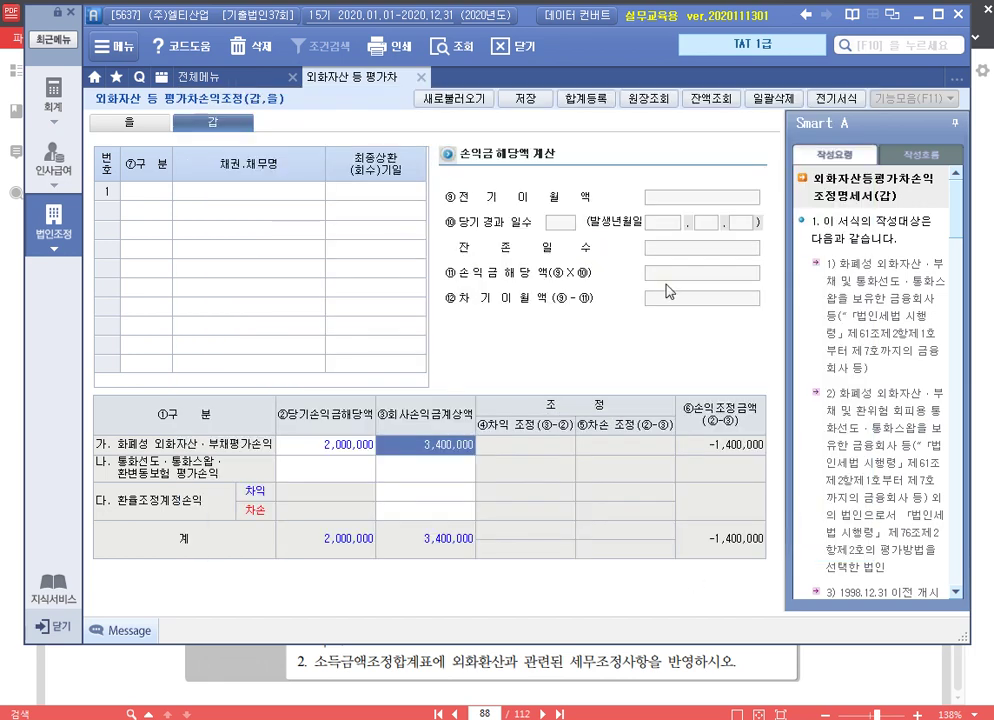
click(525, 98)
click(497, 411)
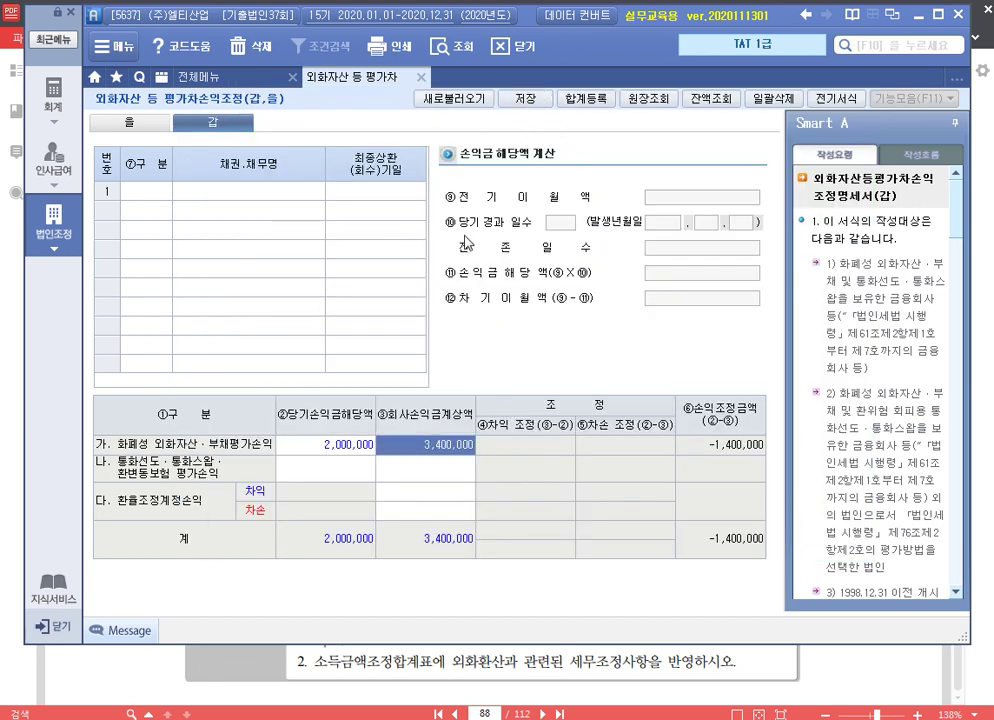
click(418, 82)
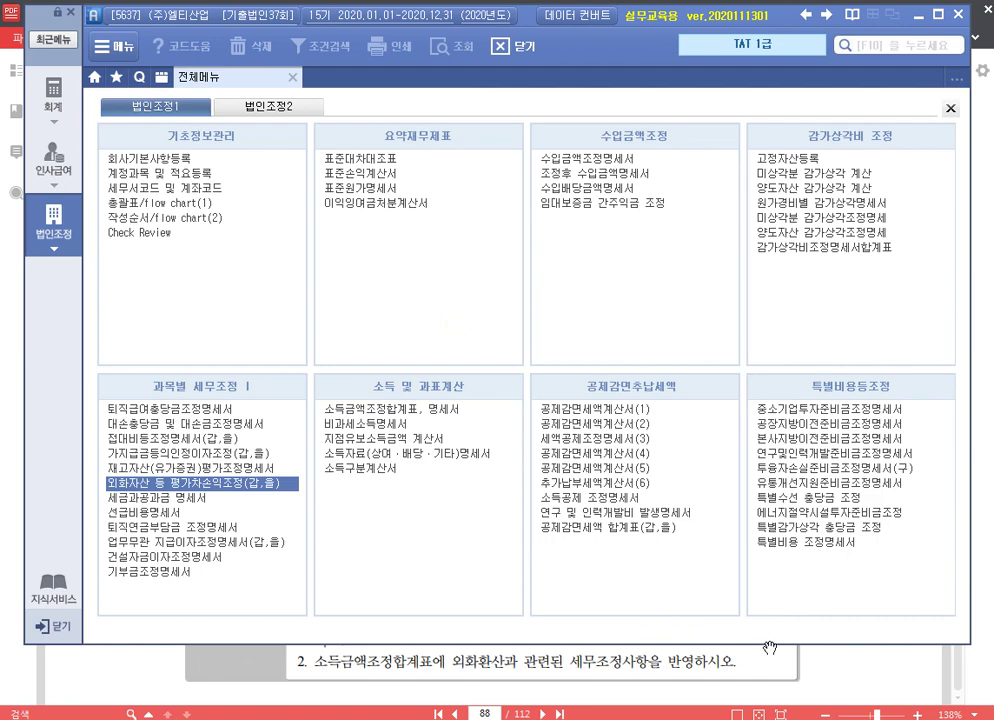
Bring page 89's 선급비용명세서 exercise into view in 알PDF, showing the factory and vehicle insurance data
click(768, 650)
scroll(612, 417, down, 10)
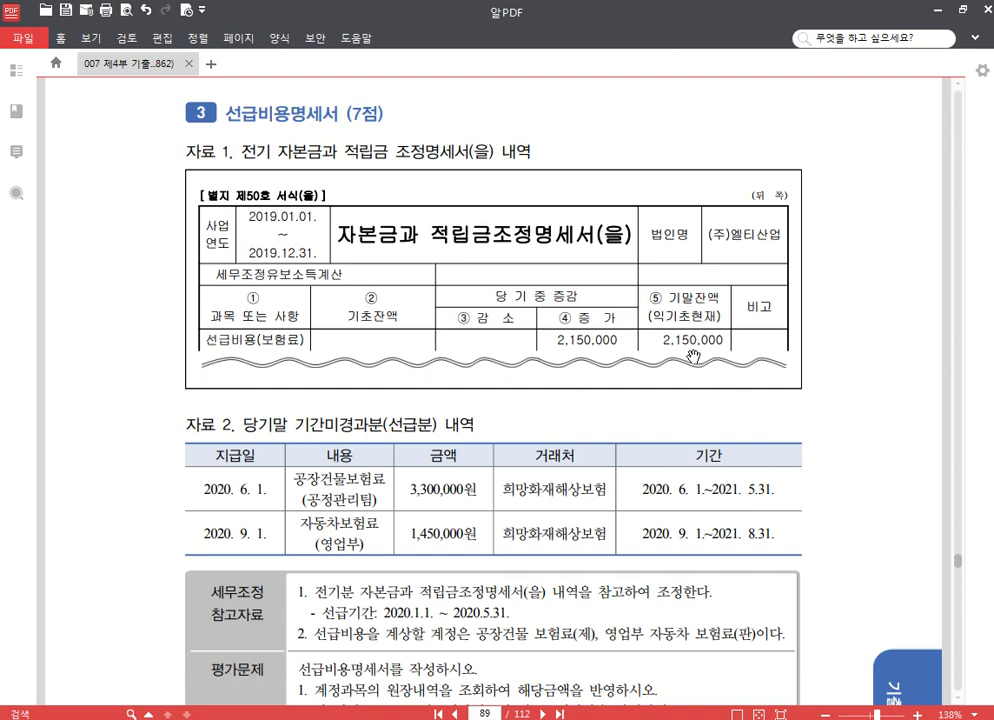
scroll(675, 360, down, 3)
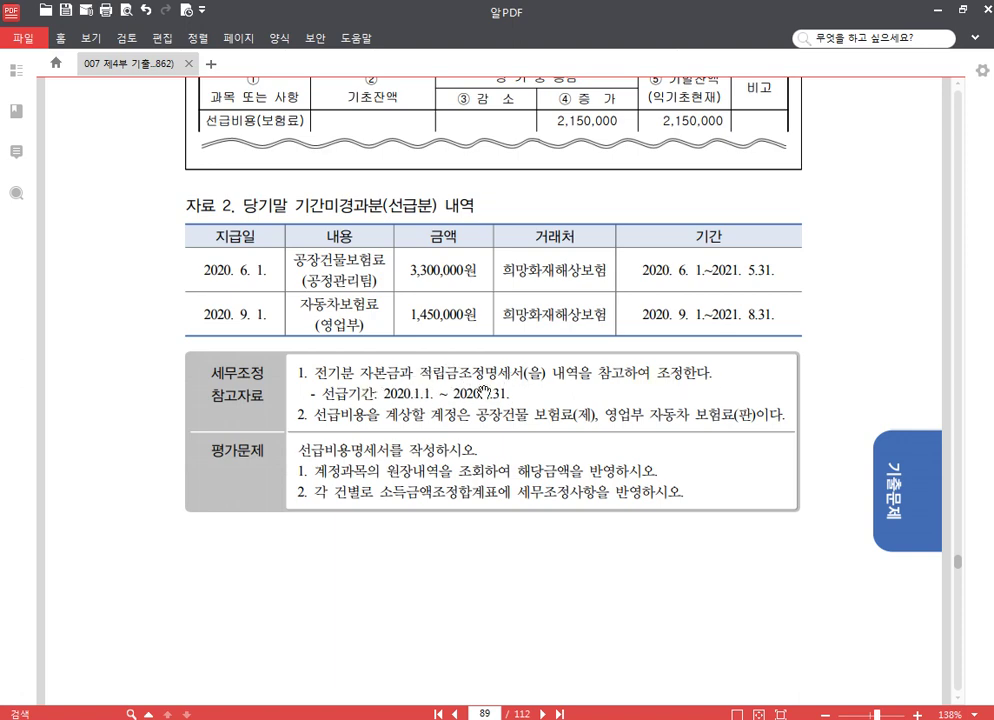
scroll(474, 390, up, 2)
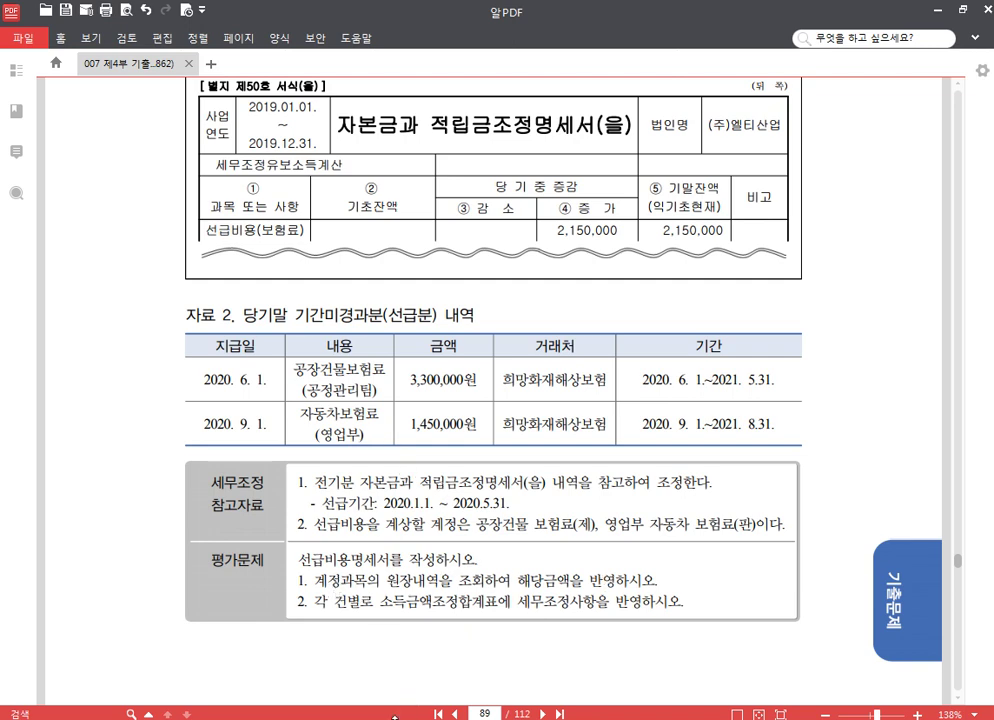
Open the 선급비용명세서 and show its 합계등록 list of existing adjustments (38,318,647 and 6,000,000)
key(alt+Tab)
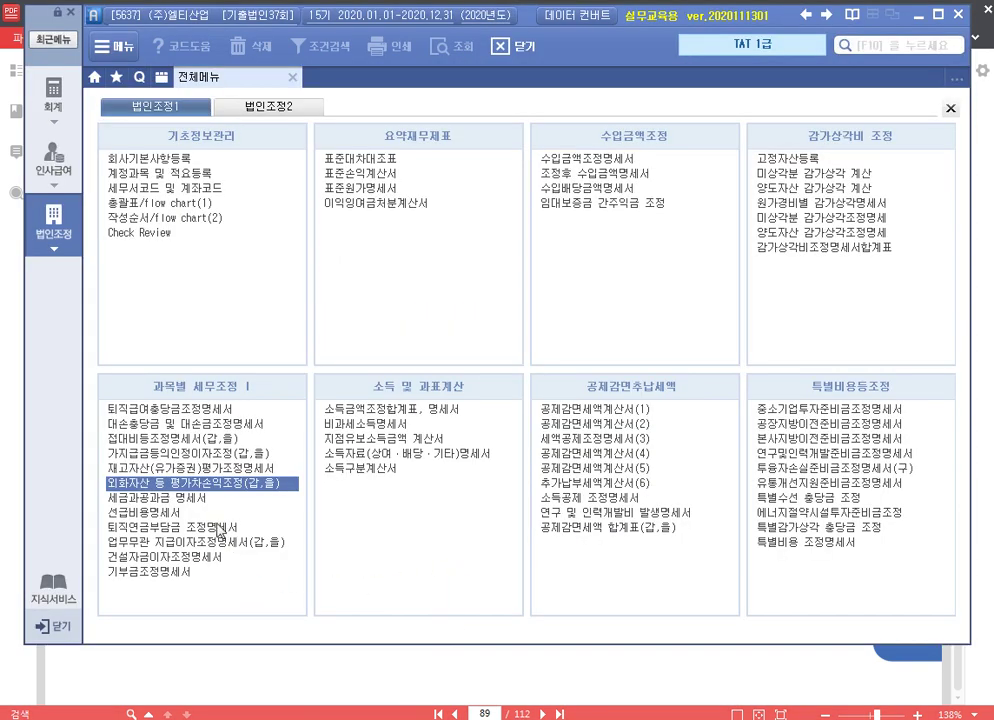
click(216, 514)
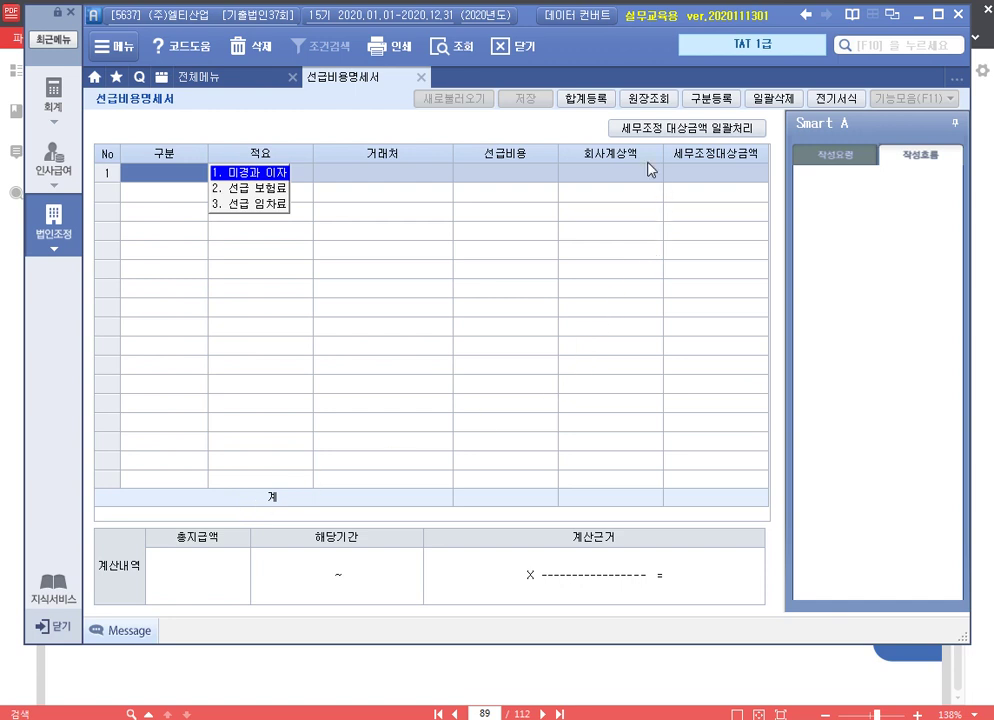
click(590, 99)
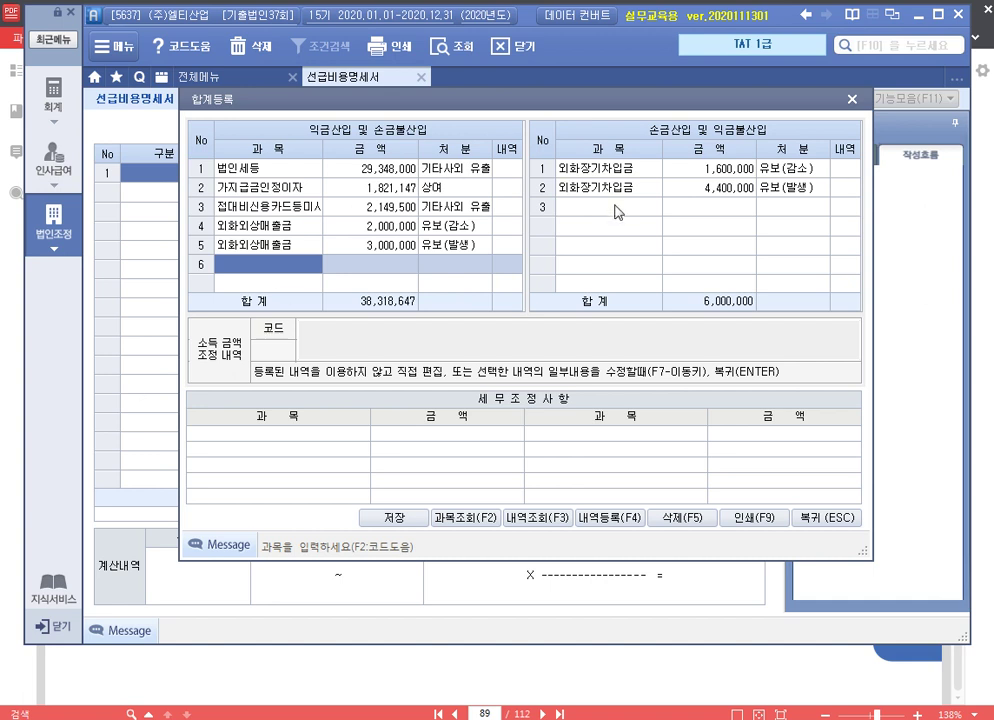
Register 손금산입 선급비용(보험료) 2,150,000 as 유보(감소) with its detail note, then close 합계등록
click(690, 250)
text(ㅅ)
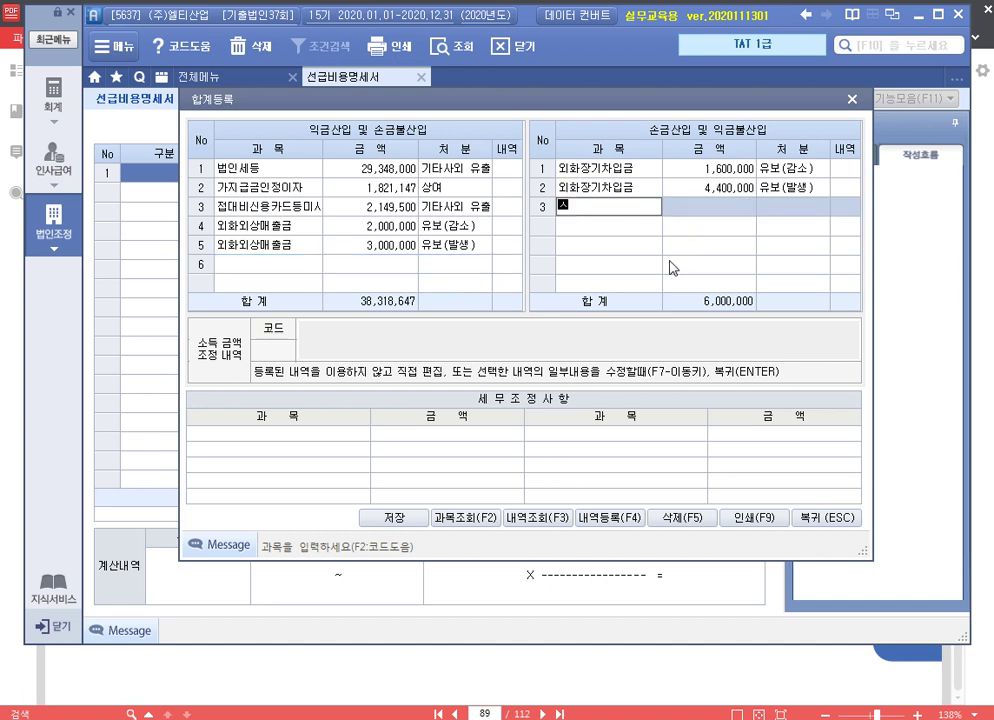
text(선급비용(보험료))
key(Return)
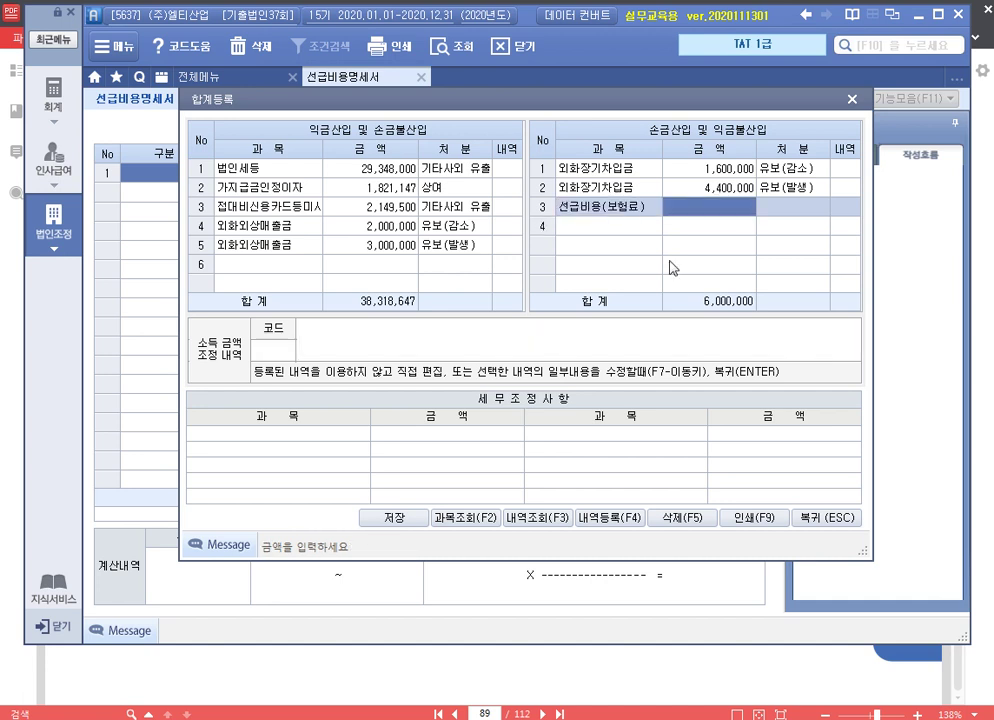
text(2,150,000)
key(Return)
key(2)
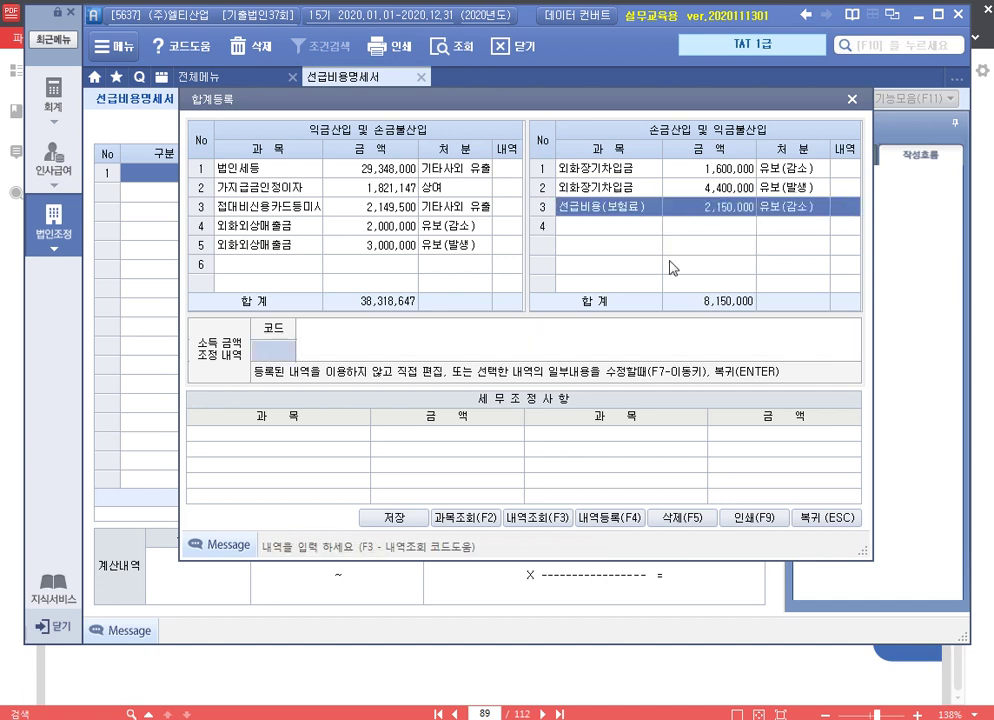
key(Return)
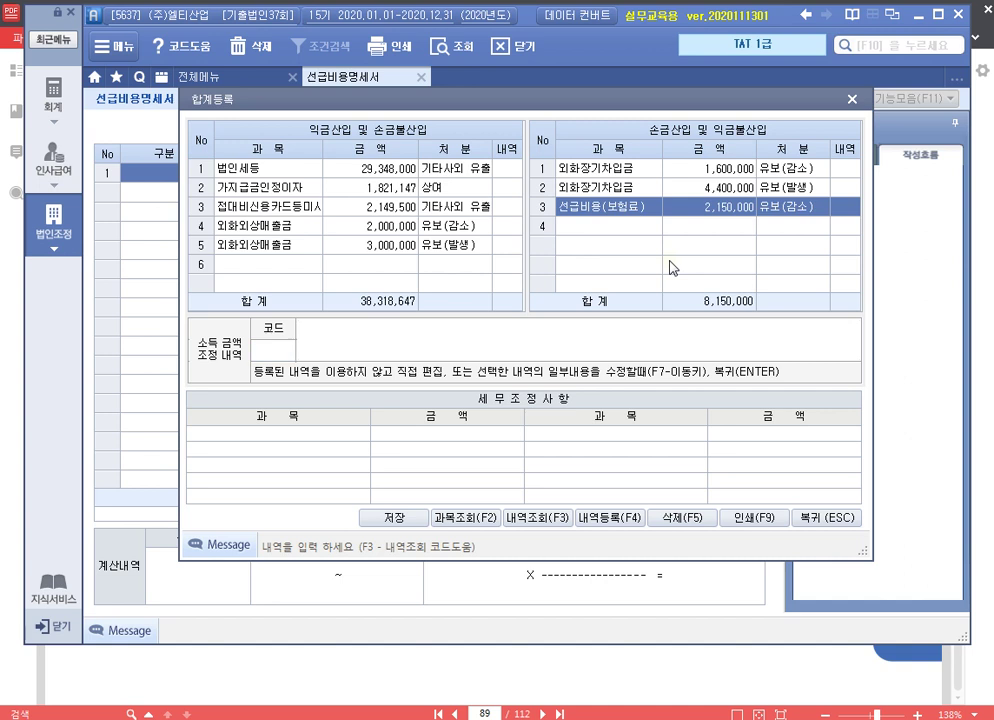
text(손금산입 선급비용(보험)
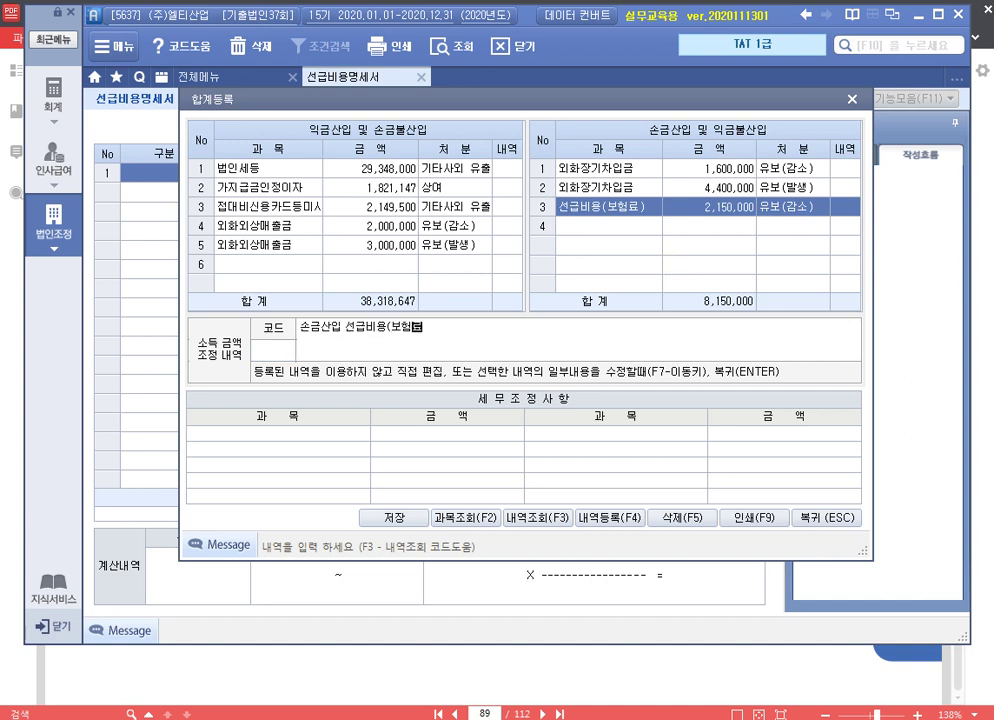
text(료) 유보)
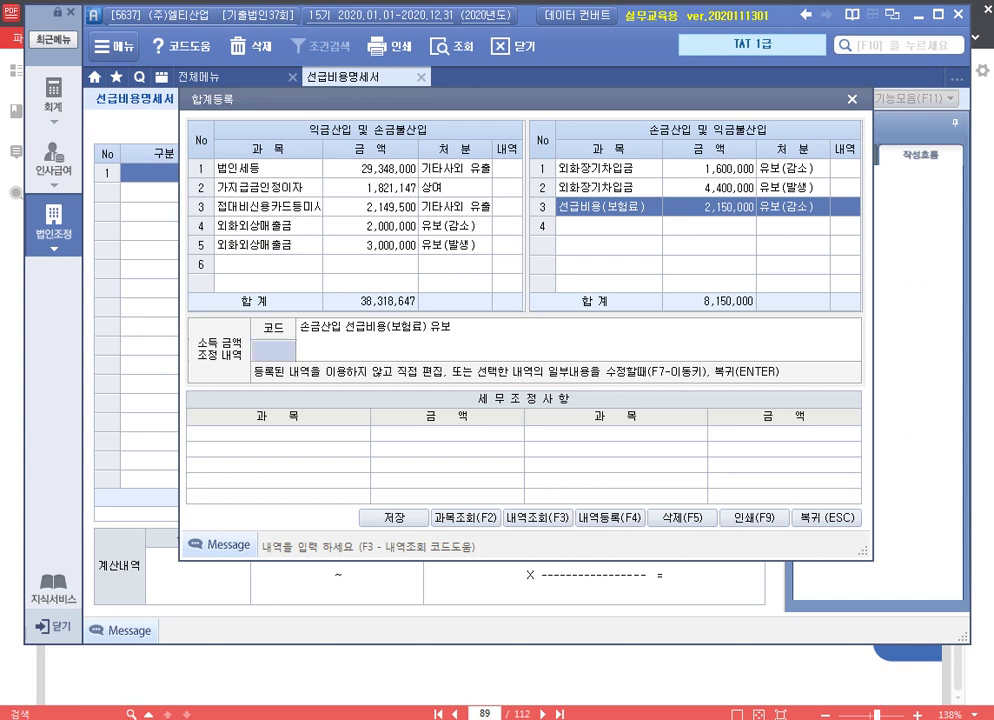
key(Return)
key(Up)
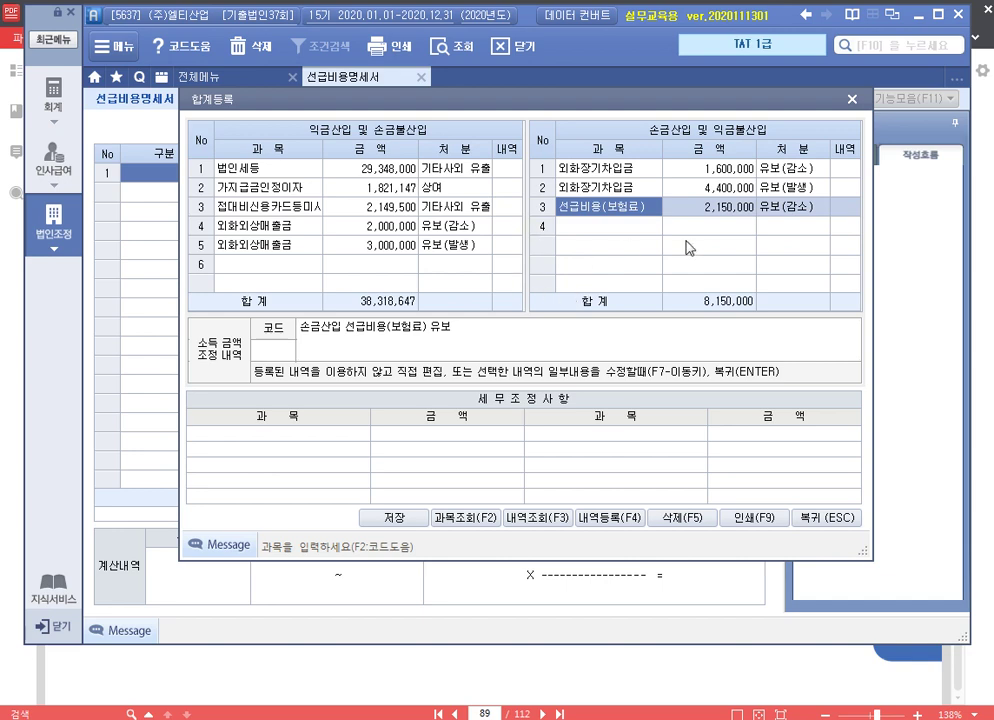
click(852, 99)
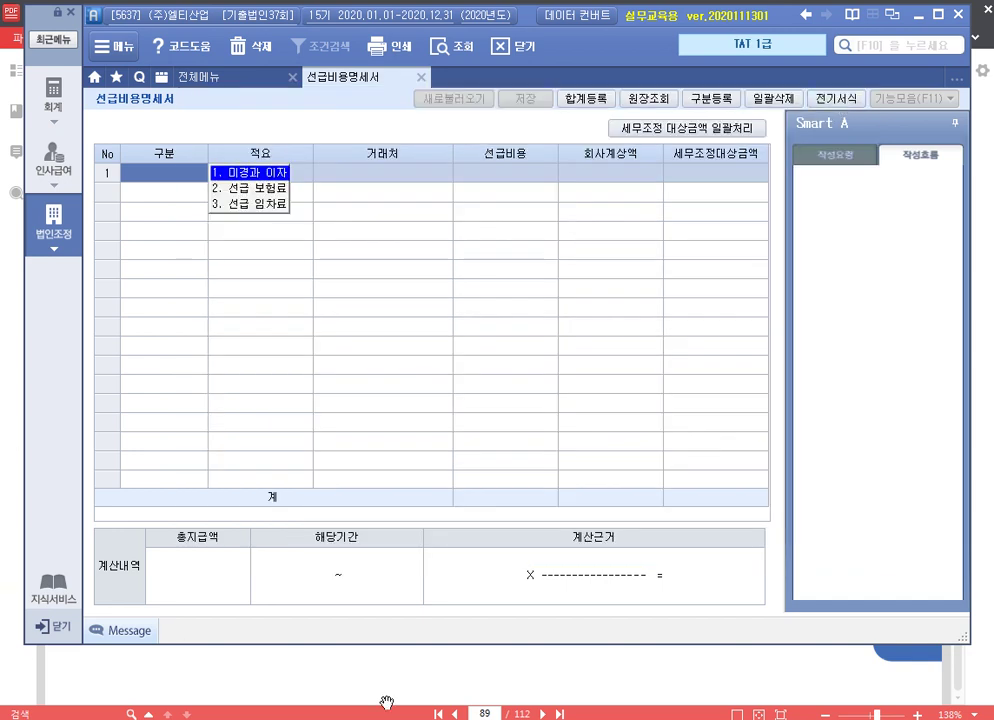
click(665, 102)
text(133)
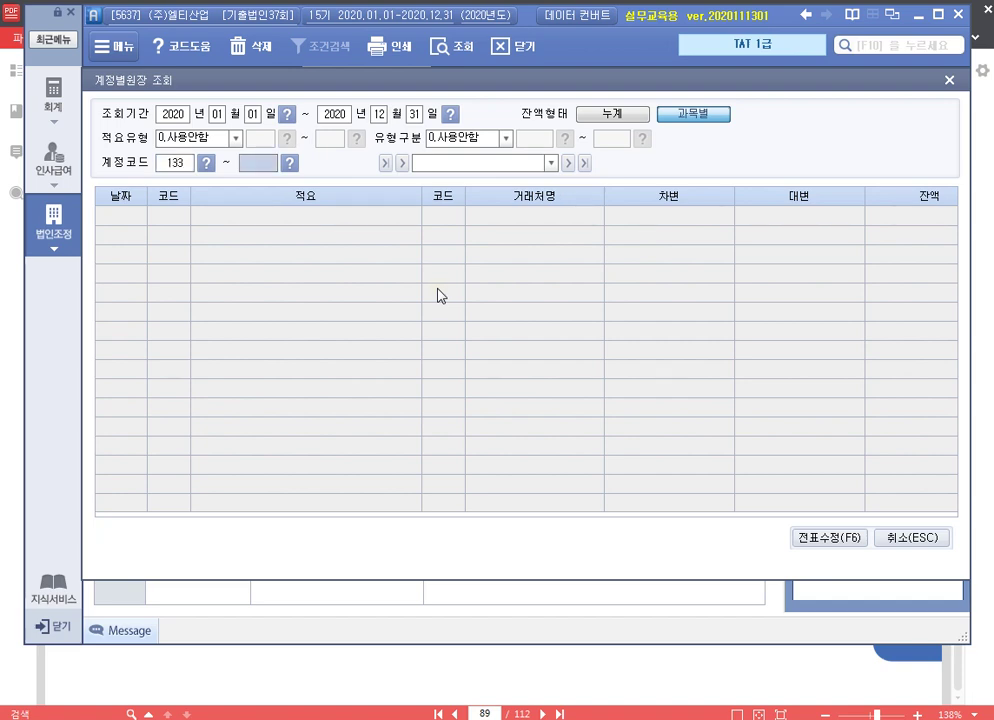
key(Return)
key(Return)
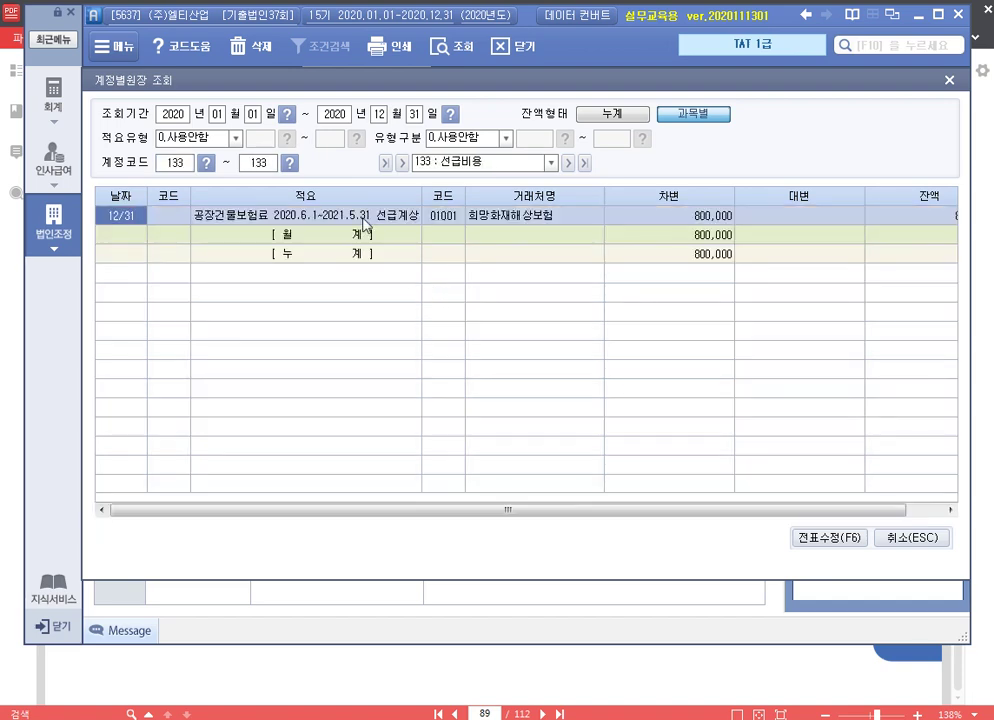
double_click(362, 218)
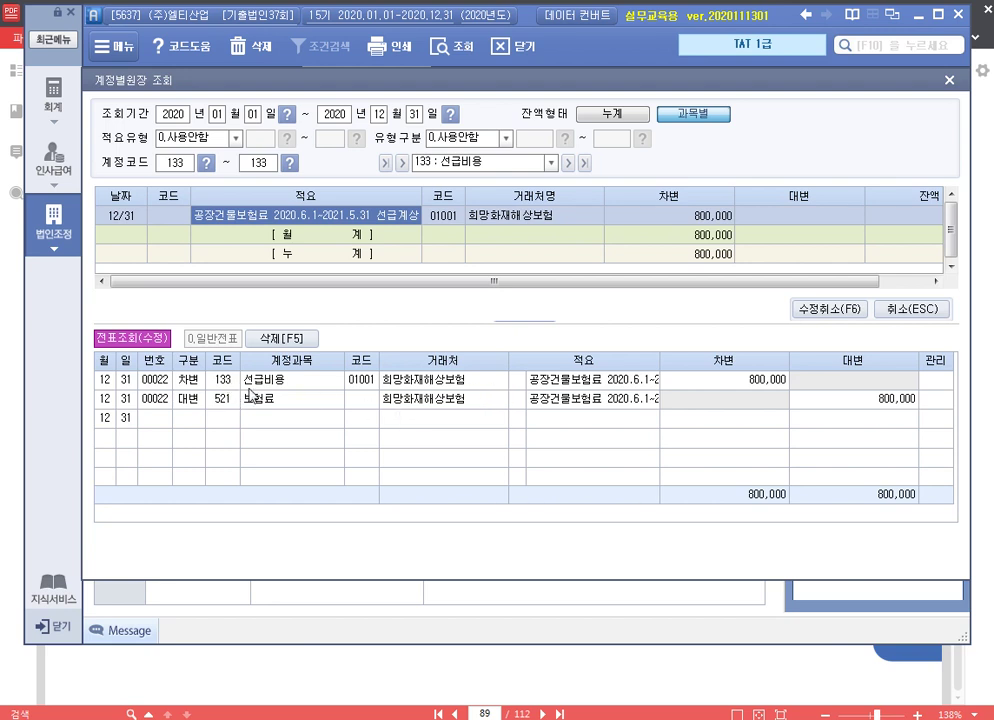
click(221, 381)
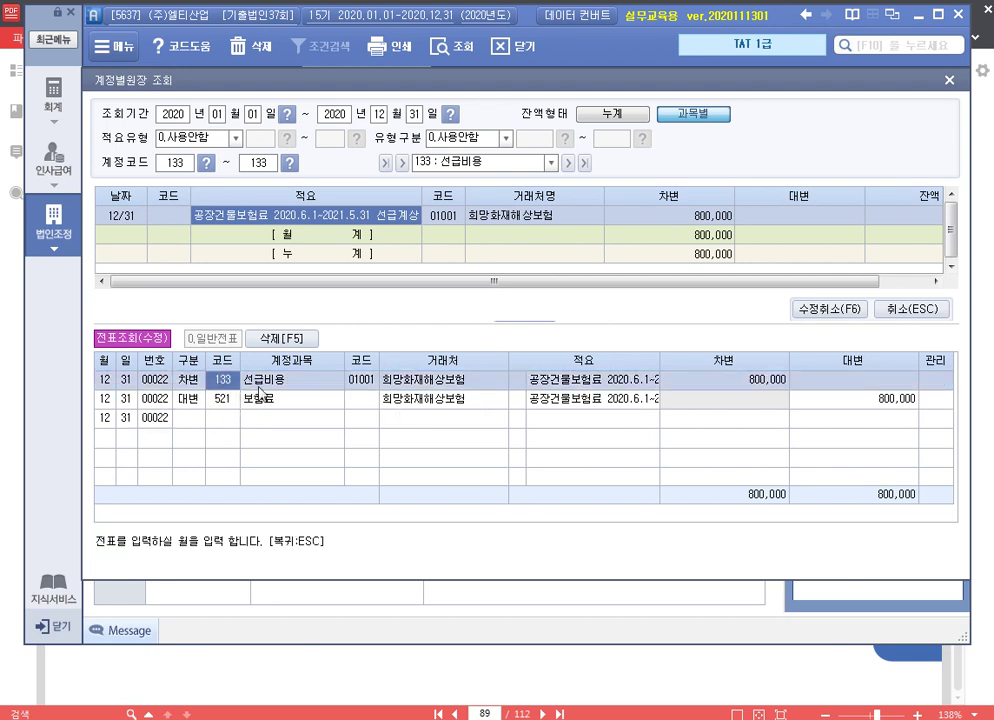
click(752, 381)
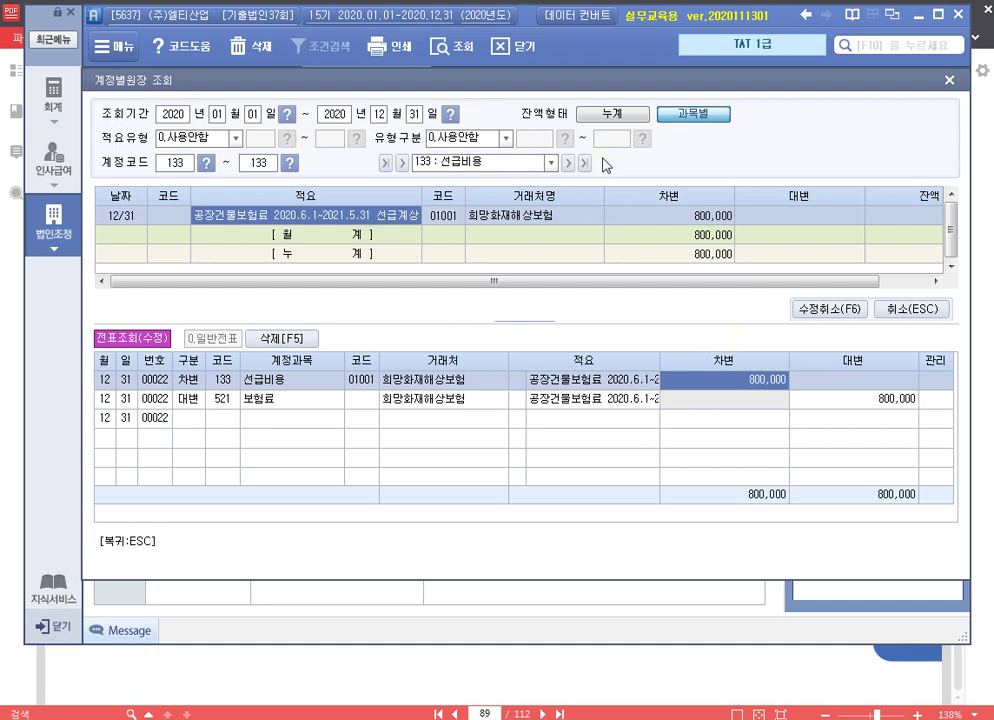
click(949, 79)
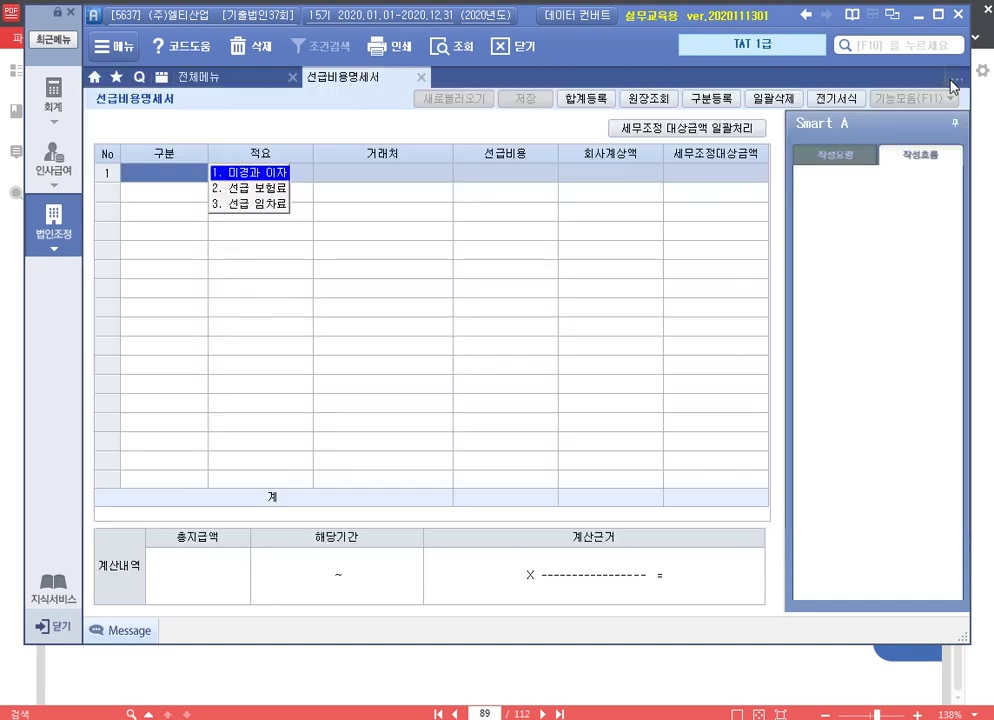
Set row 1 to 선급 보험료 '공장건물보험료(공정관리)' from vendor 희망화재해상보험
click(210, 188)
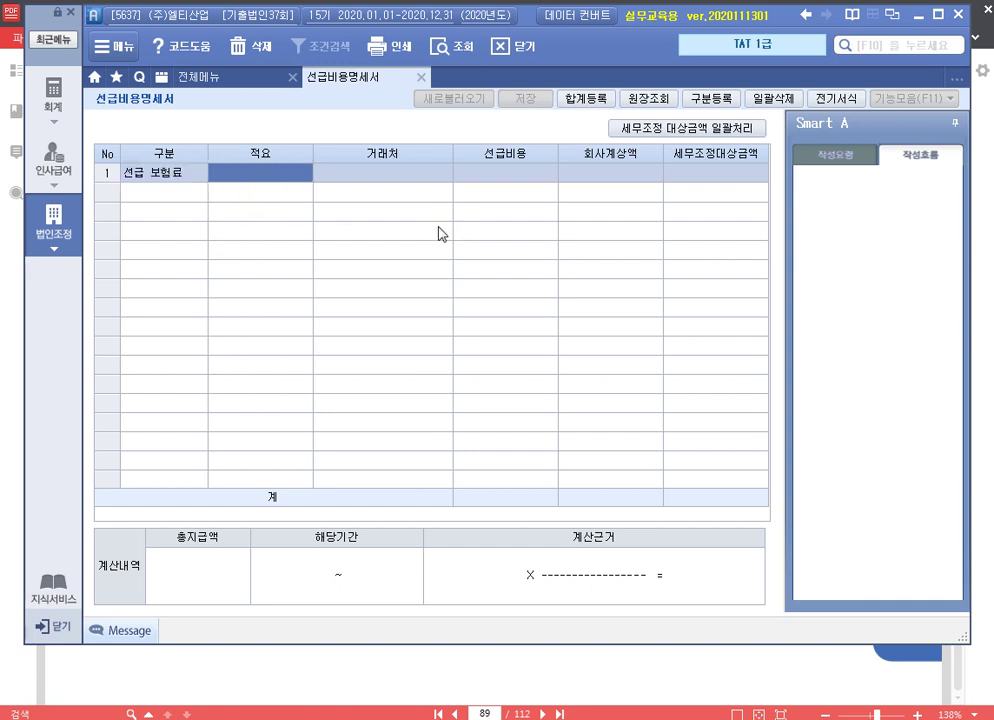
text(공장화)
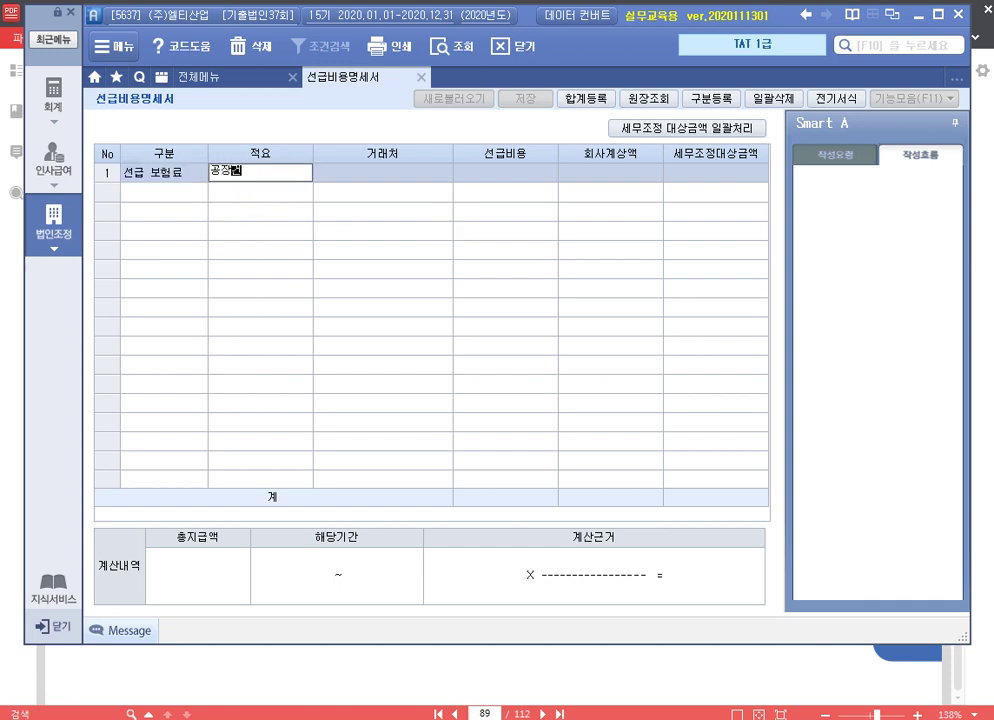
text(건물)
text(보험)
text(료(공정관리팀)
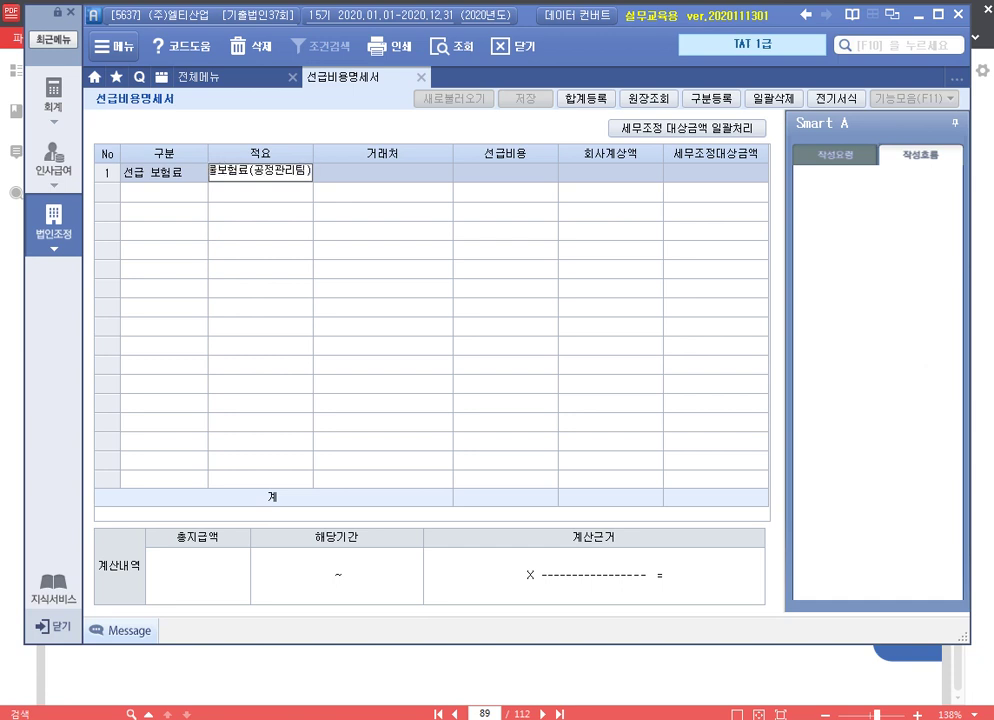
key(Return)
key(F2)
text(희망)
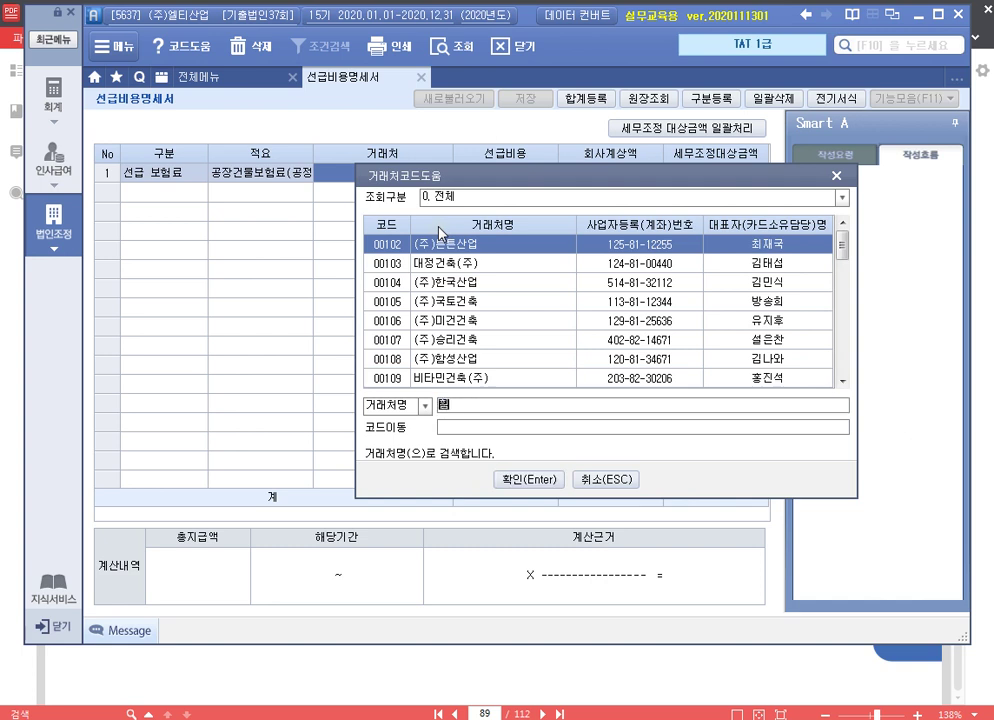
key(Return)
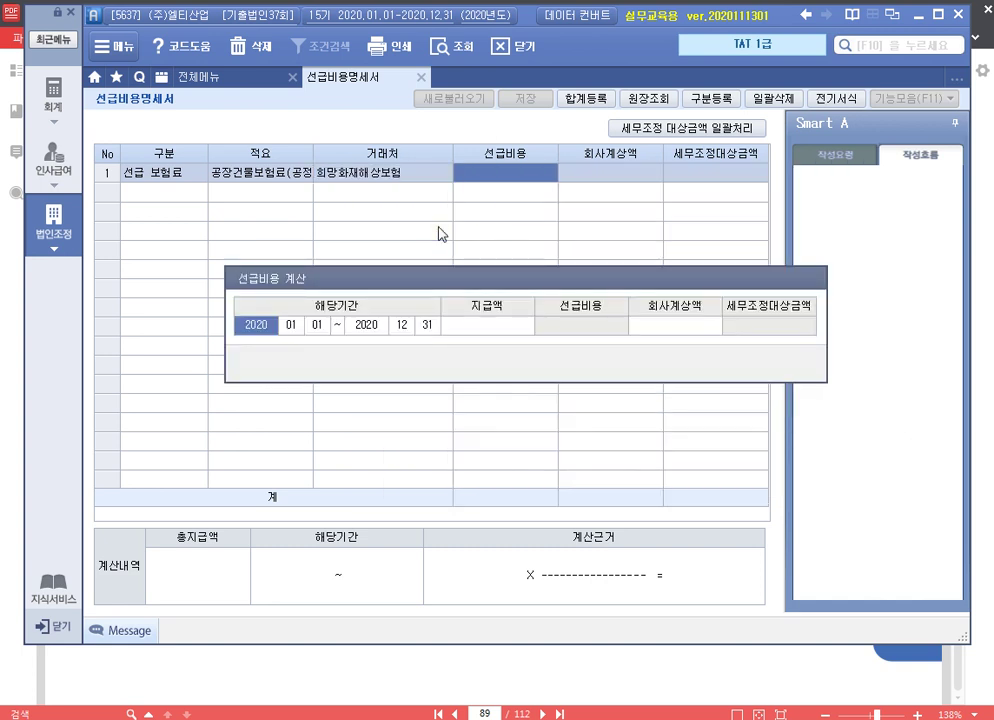
Enter 2020.06.01–2021.05.31, 3,300,000 paid and 800,000 booked; label row 2 자동차보험료(영업부)
text(2020 06 01 ~ )
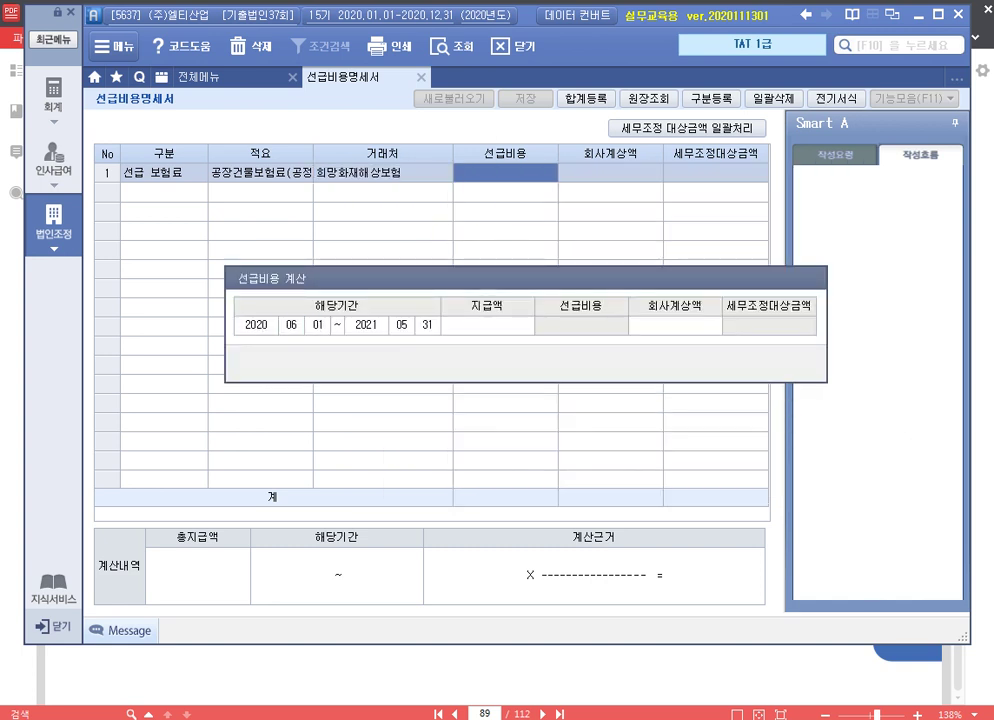
text(2021 05 31 )
text(3,300,000)
key(Return)
text(80)
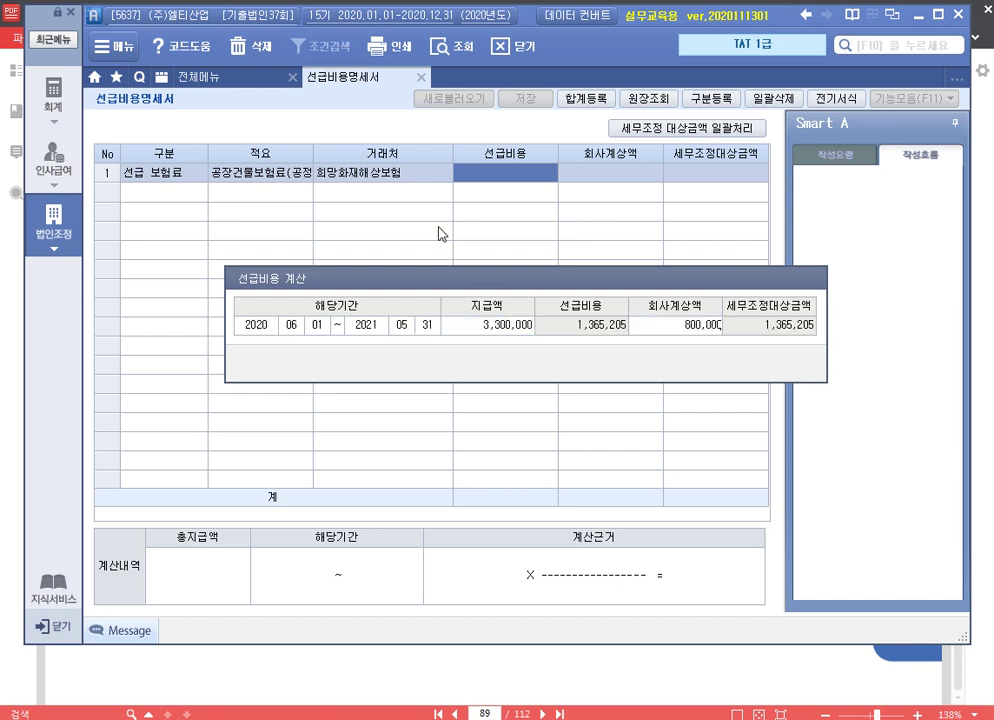
text(0,000)
key(Return)
key(Return)
key(Return)
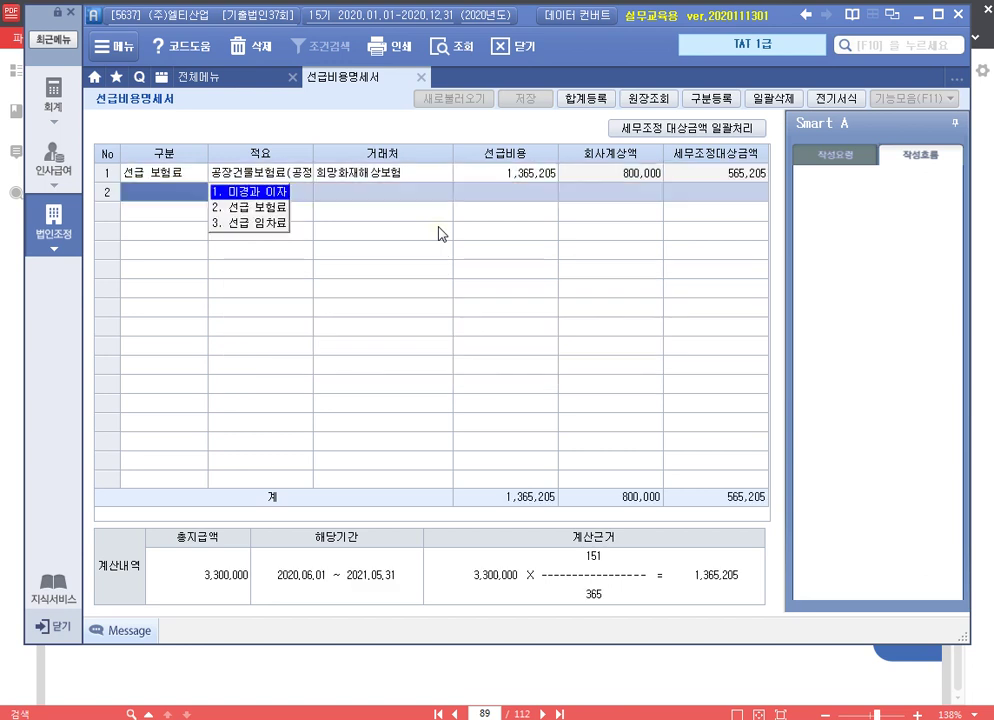
text(2)
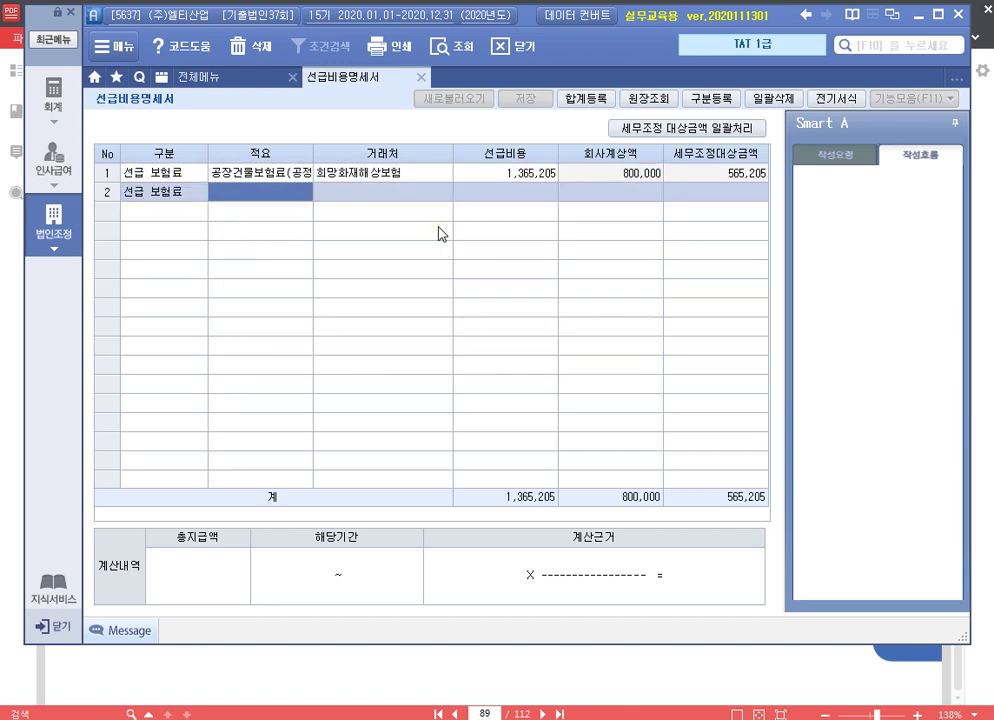
text(자동차보험료()
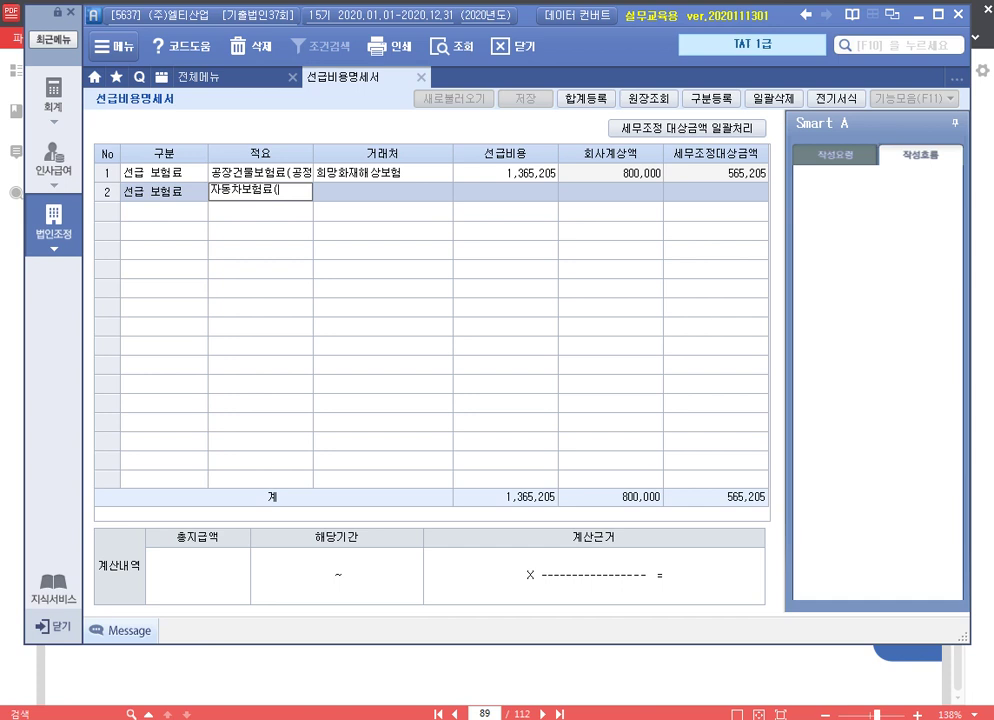
text(영업부)
Set row 2's vendor to 희망화재해상보험 and enter its insurance period and payment
key(Return)
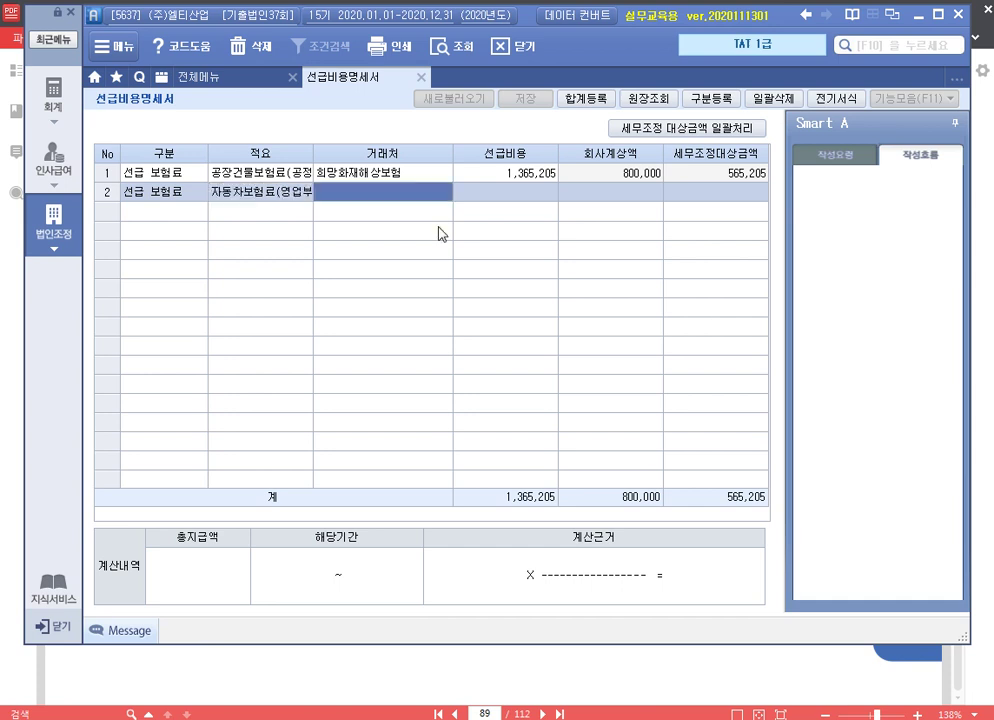
key(F2)
text(희망)
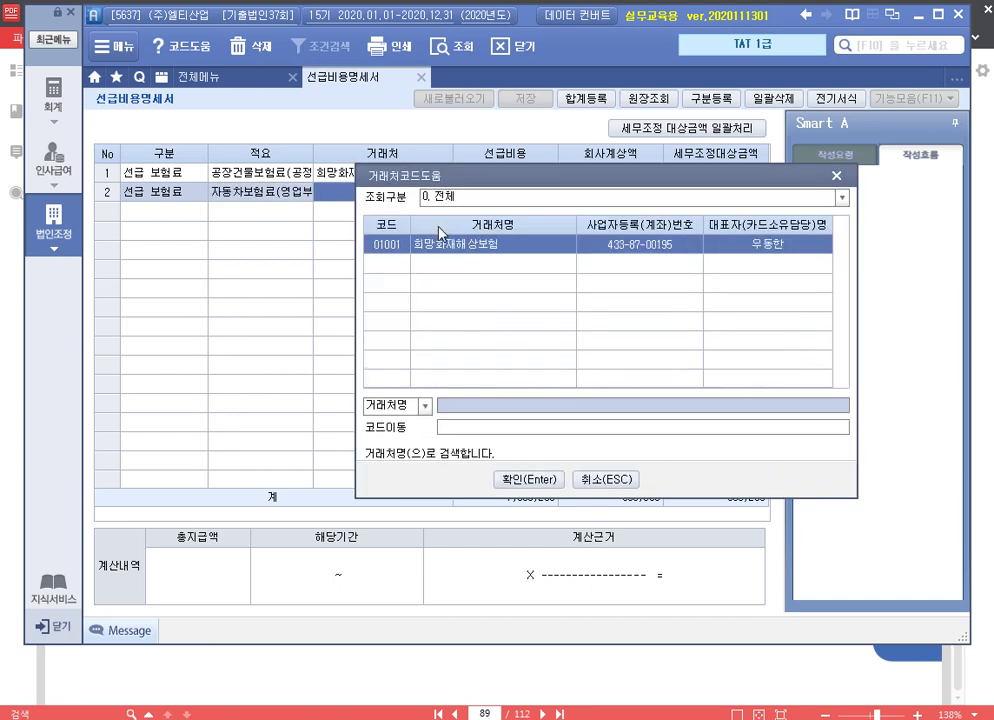
key(Return)
text(2020 09 01 ~ 202)
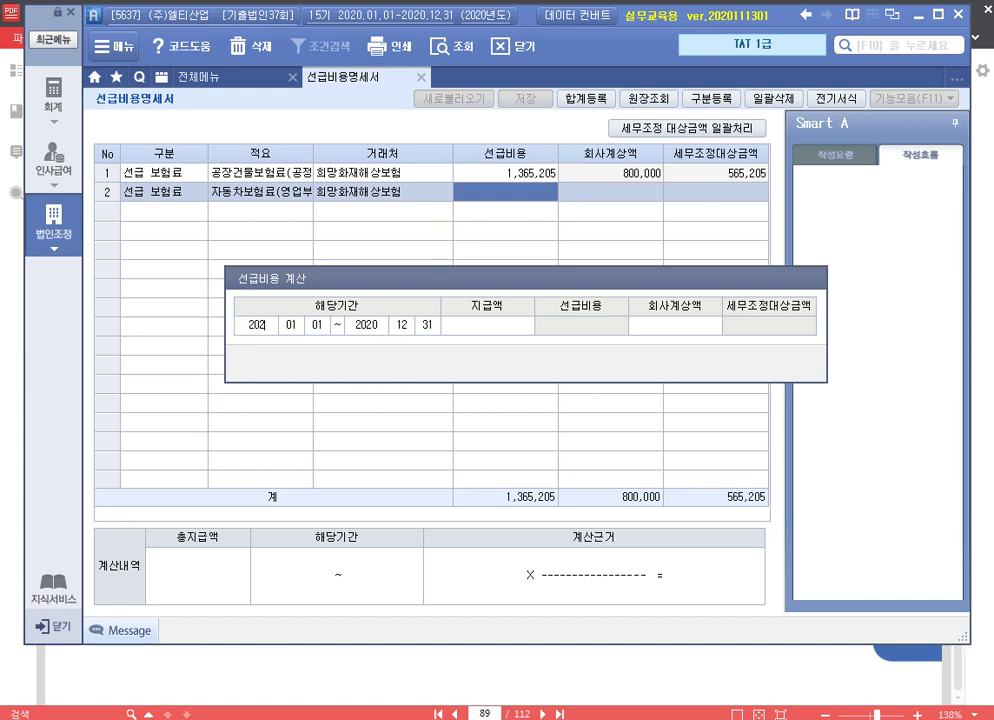
text(0 )
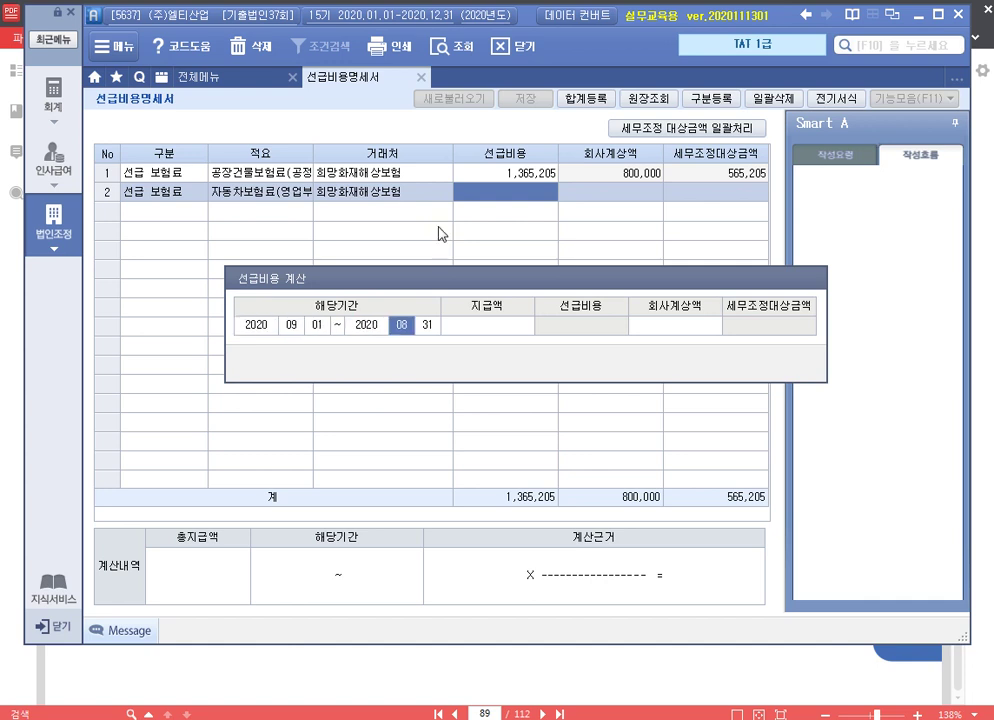
text(08 31 )
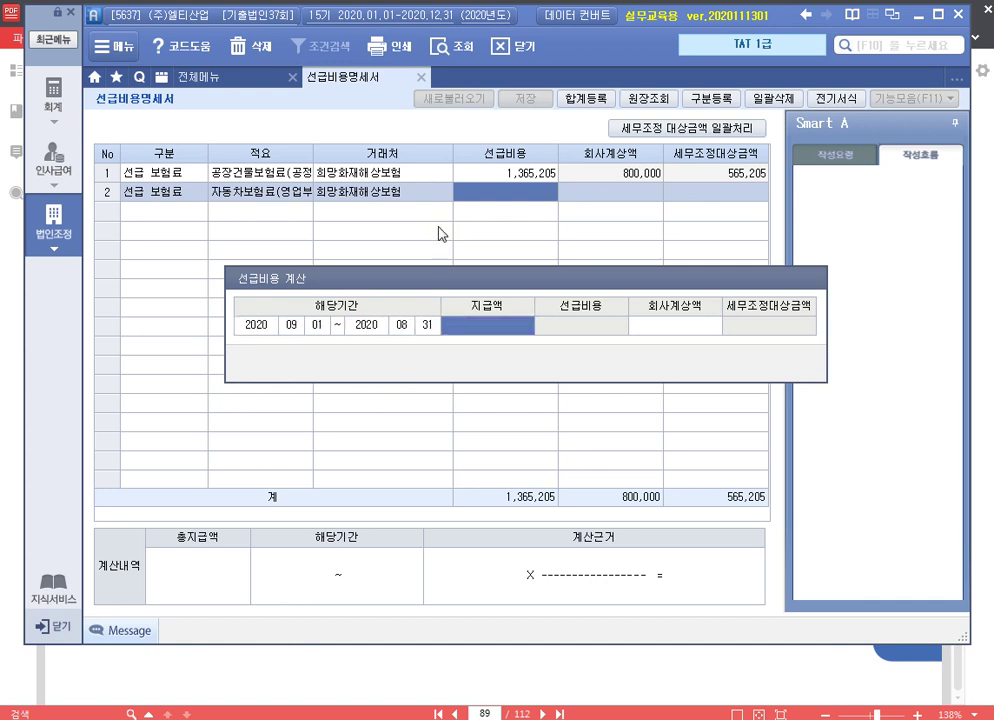
text(1,450,000,000)
key(Return)
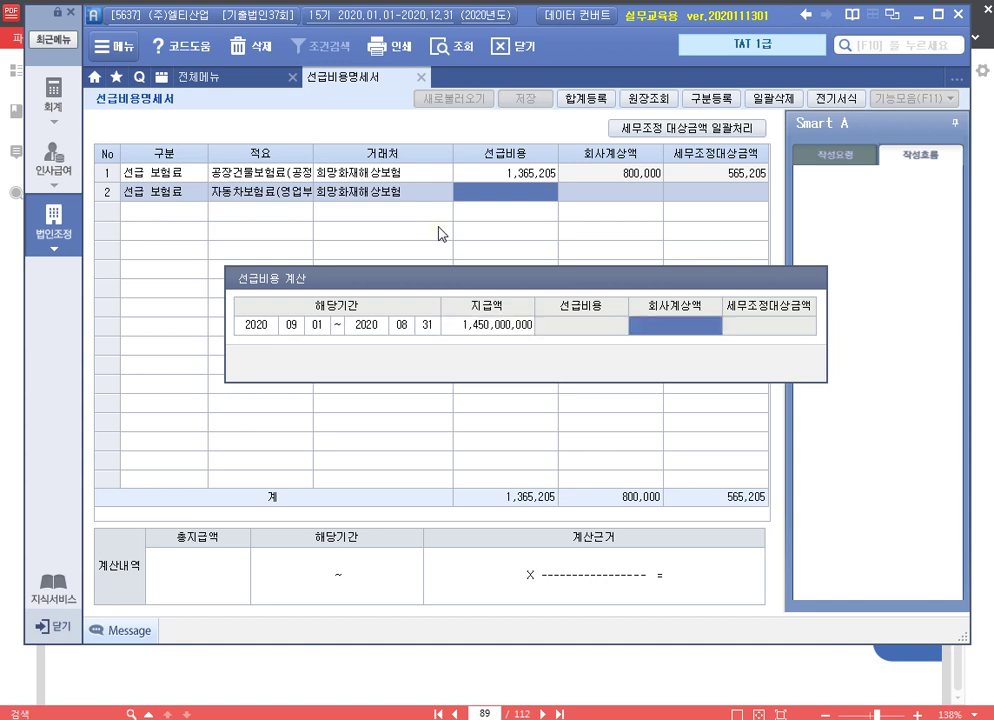
key(shift+Tab)
key(shift+Tab)
key(Escape)
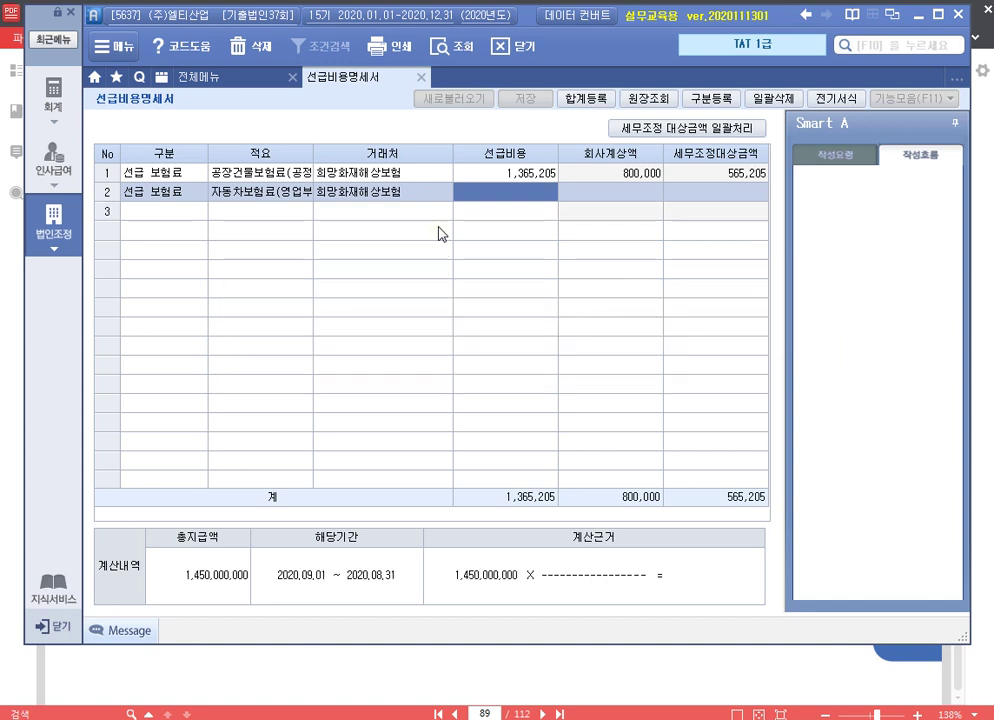
Correct row 2 to end 2021-08-31 with 1,450,000 paid, giving 965,342 prepaid
click(383, 193)
key(Return)
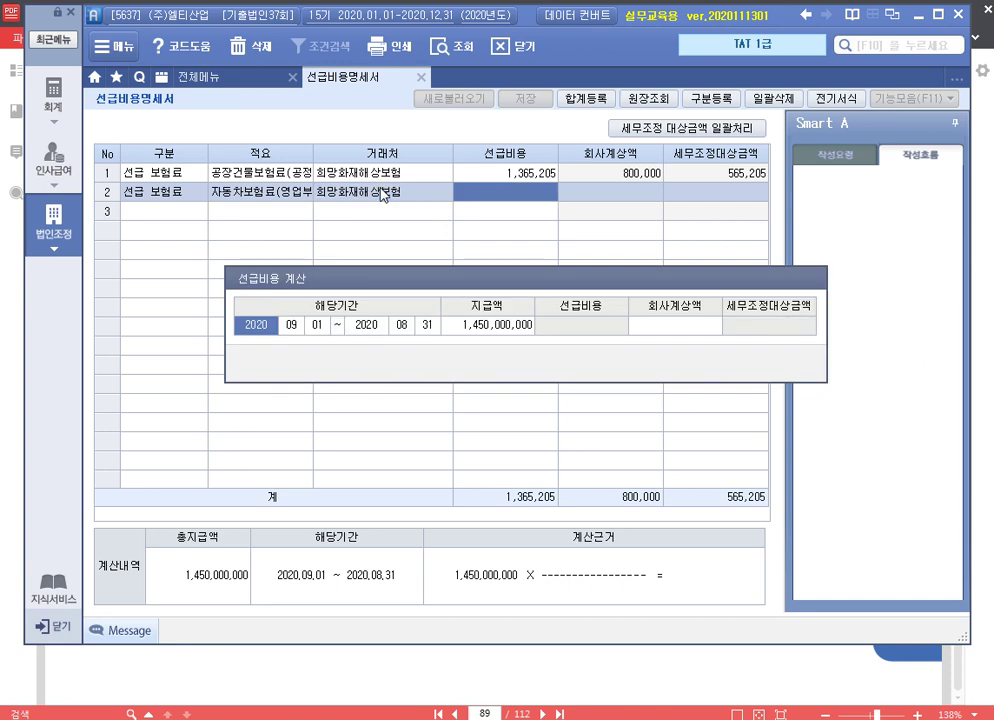
key(Return)
key(Return)
key(Return)
text(2021)
key(Return)
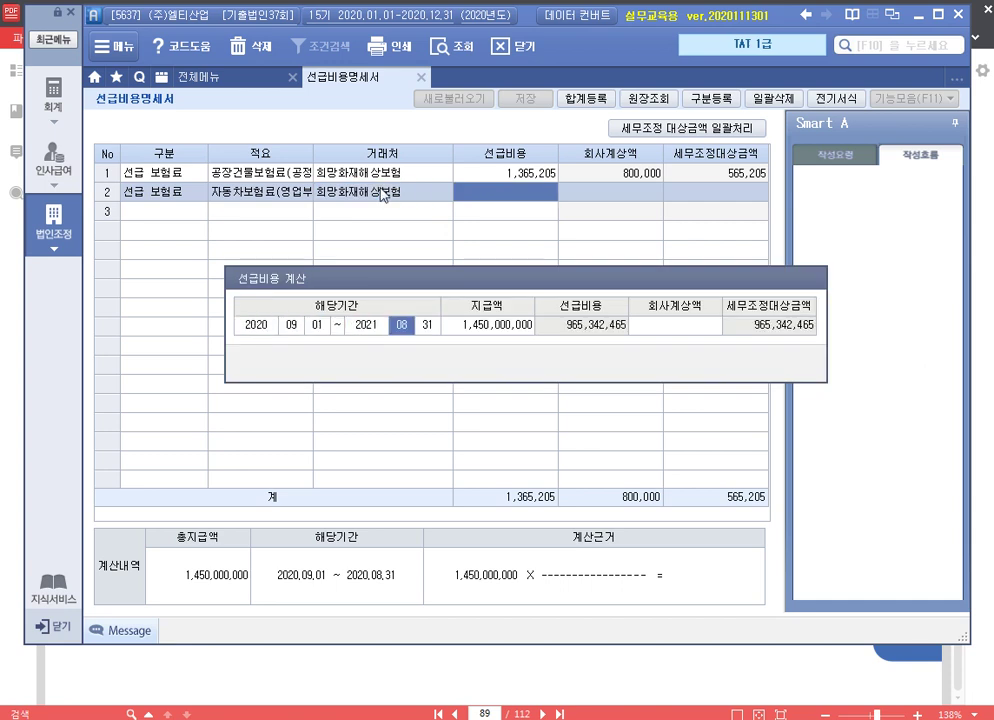
key(Return)
key(Return)
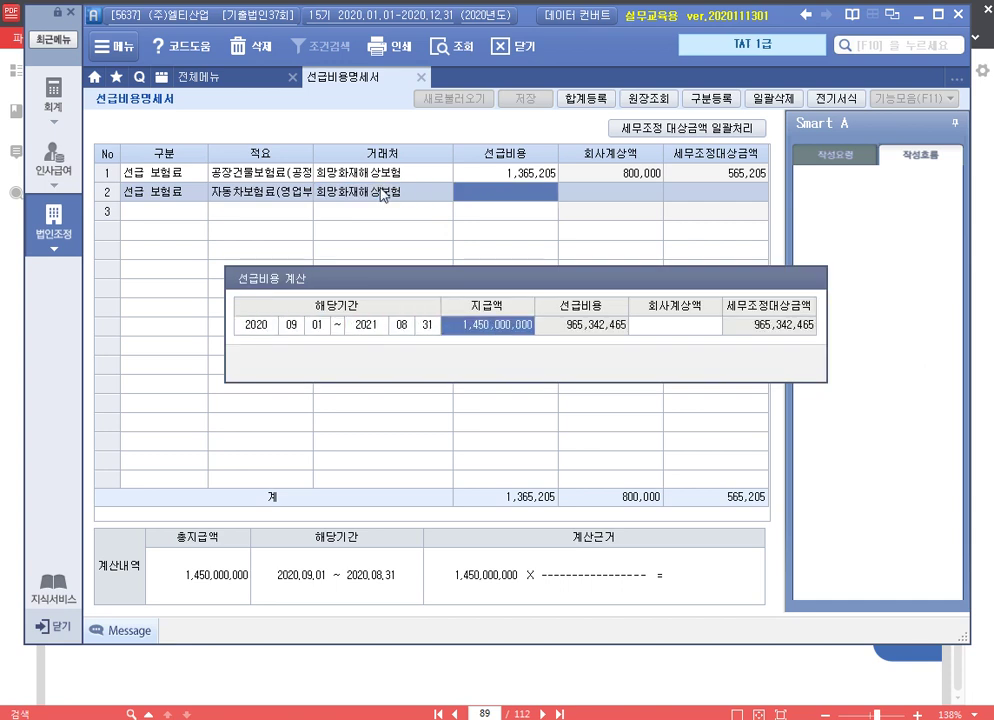
text(1450000)
key(Return)
key(Return)
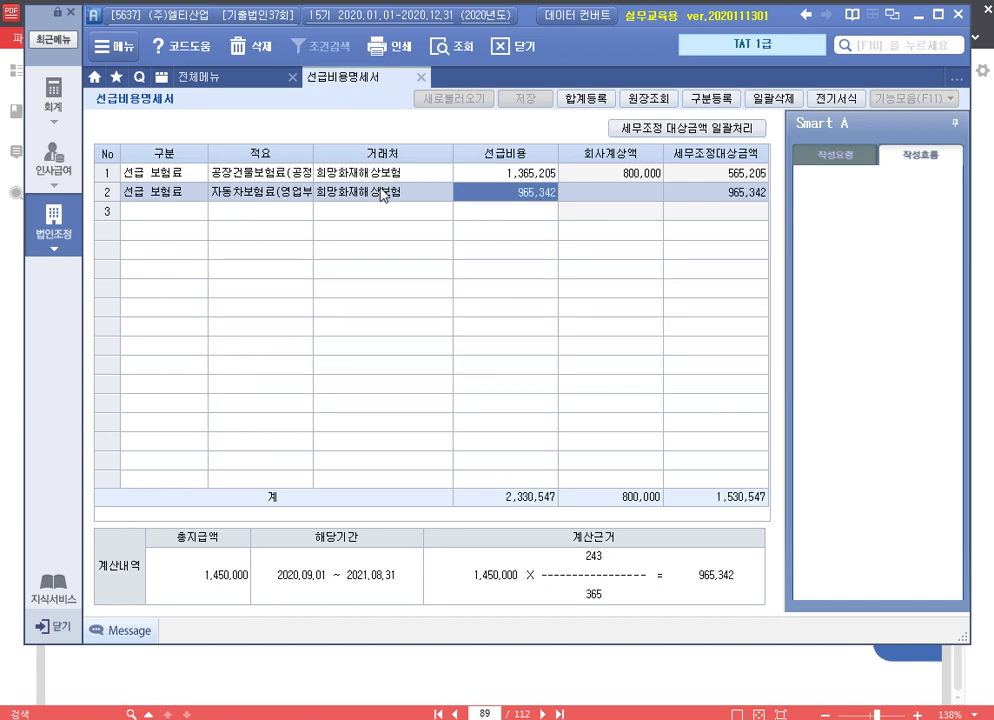
key(Return)
key(Return)
key(Return)
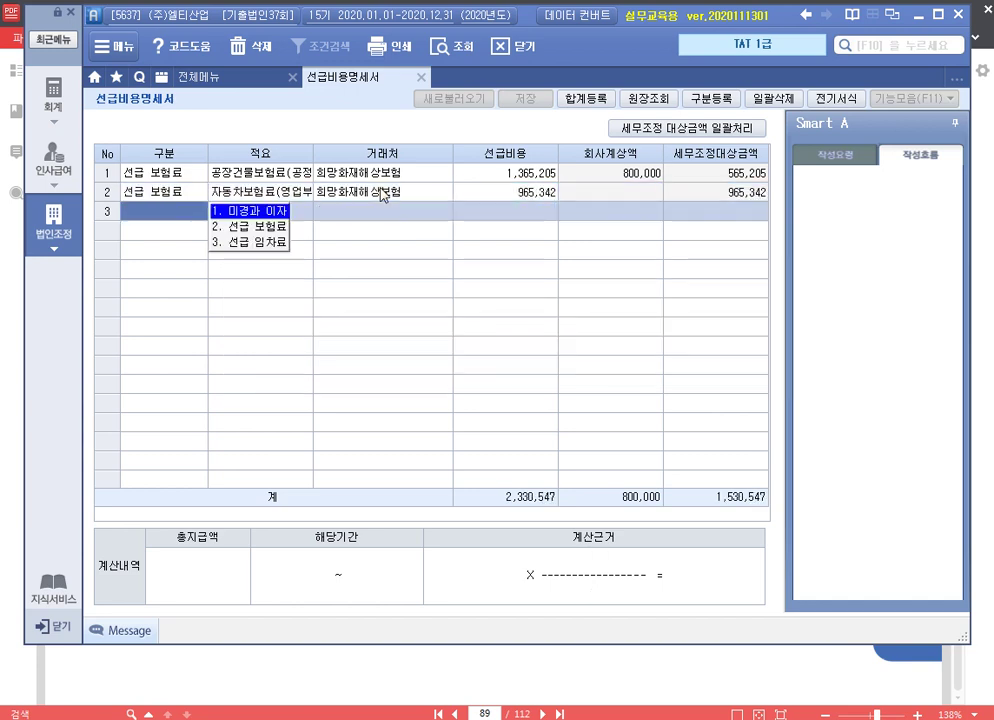
Register 손금불산입 선급보험료(공장) 565,205 as 유보(발생) in 합계등록
key(F3)
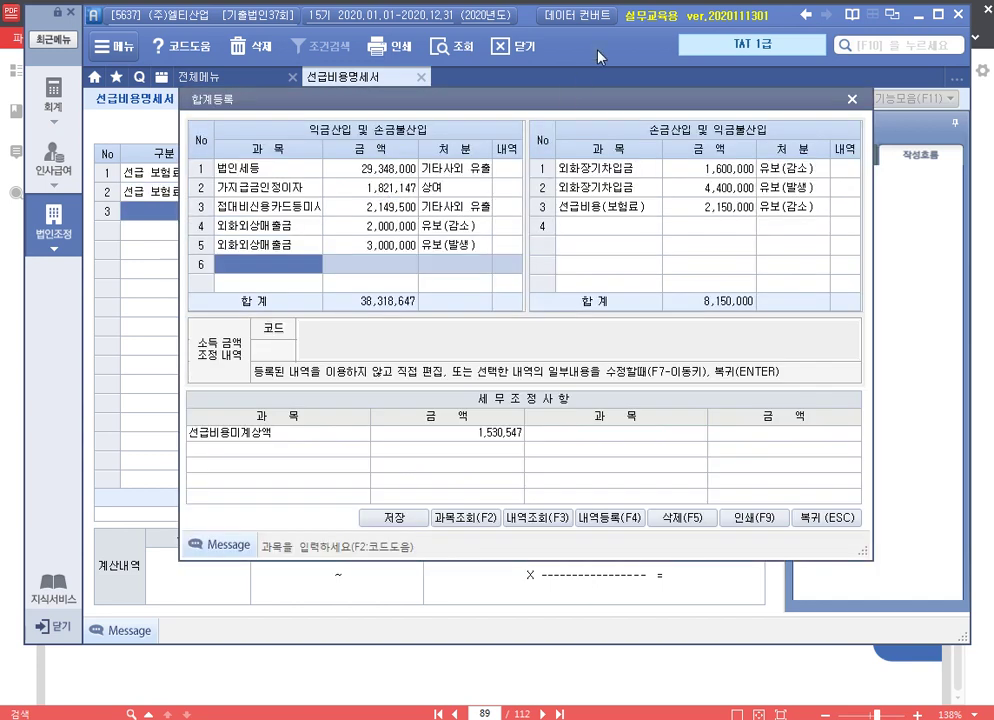
drag(519, 110, 501, 235)
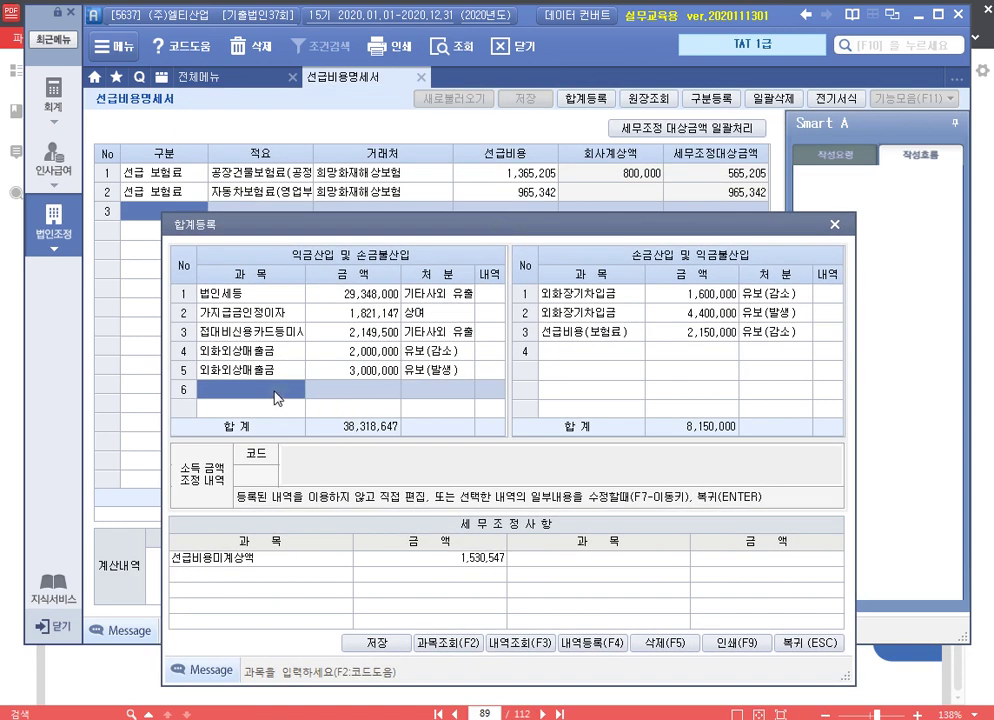
text(선급보)
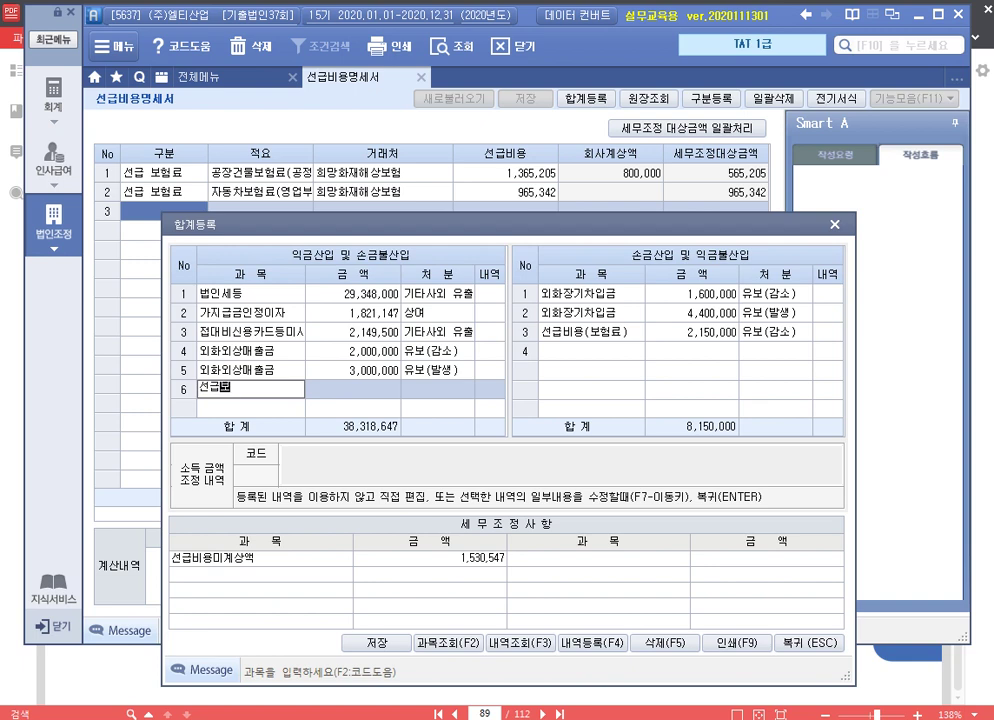
text(험료(공장))
key(Return)
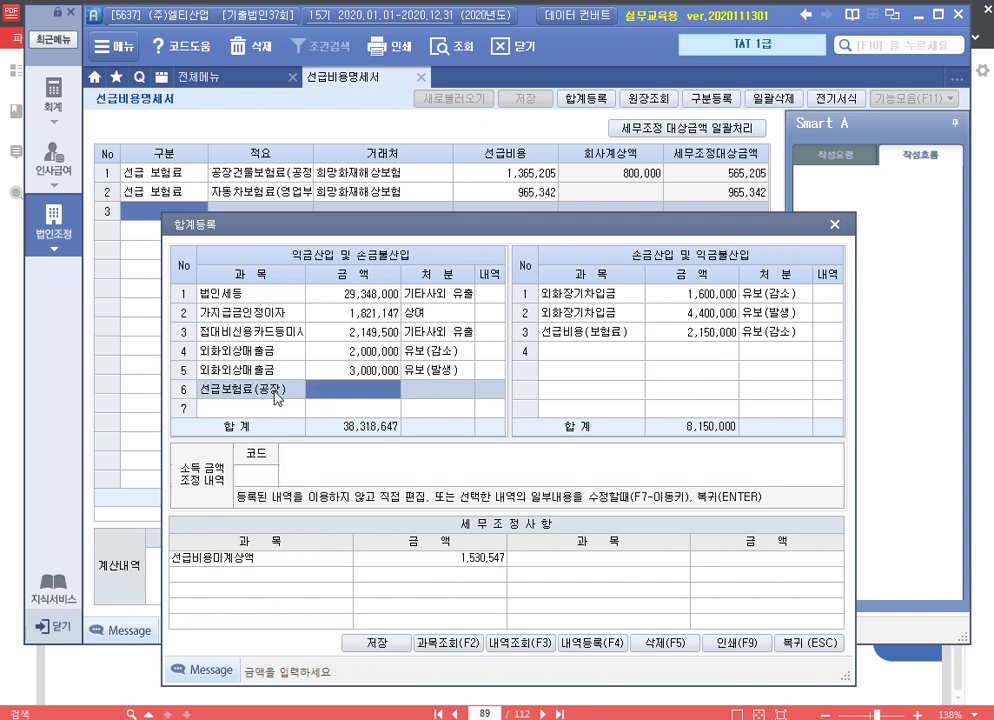
text(55)
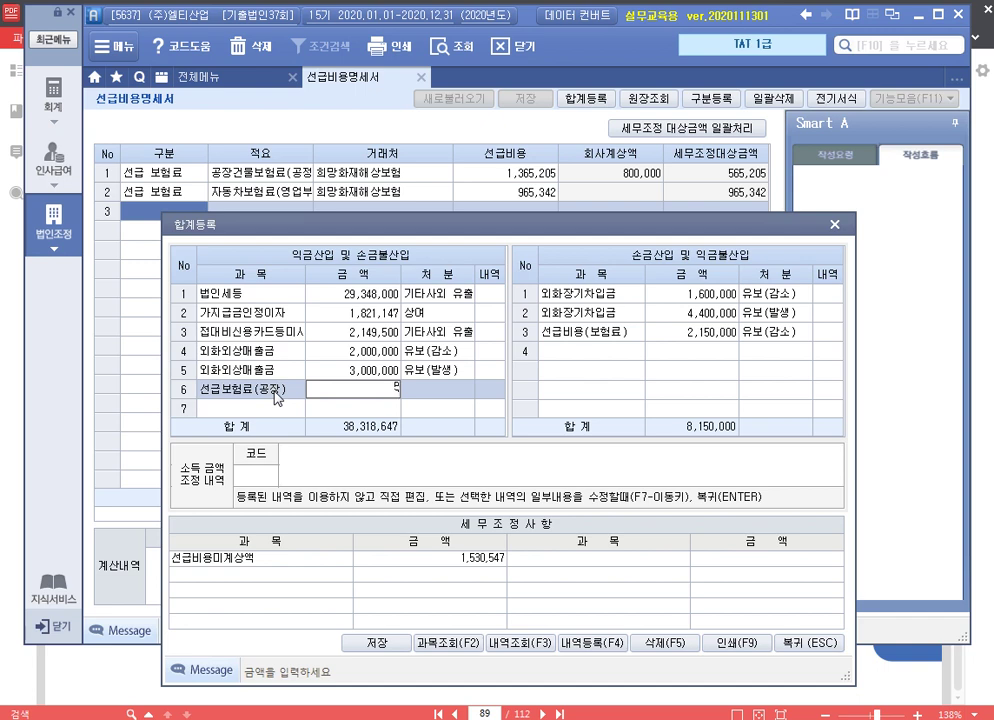
key(Return)
key(Return)
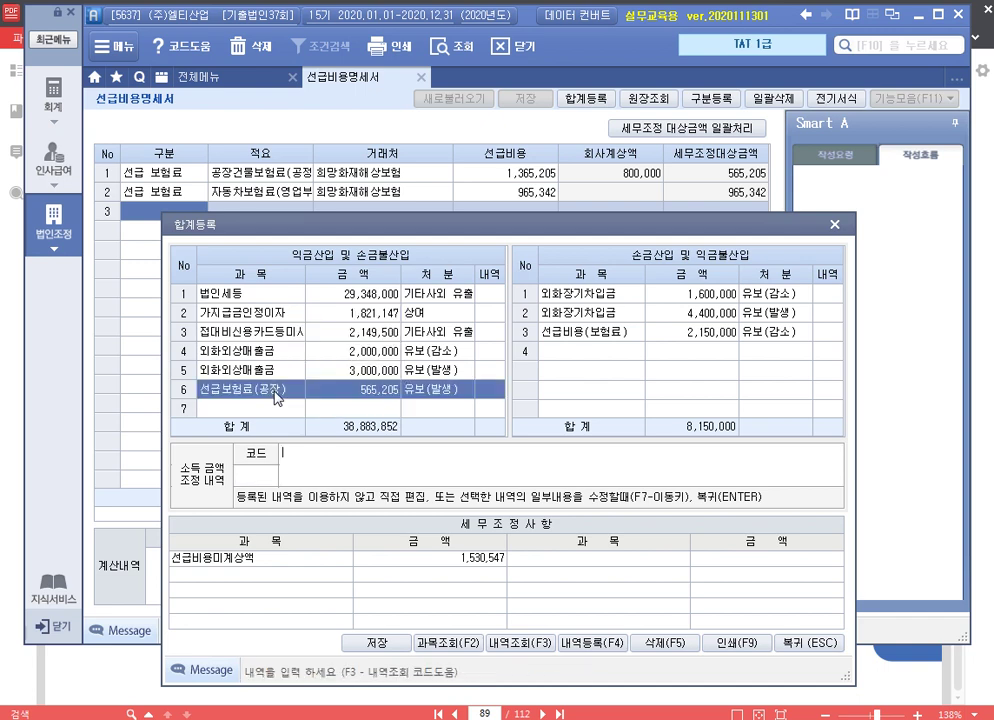
text(손금불산입 선급보험)
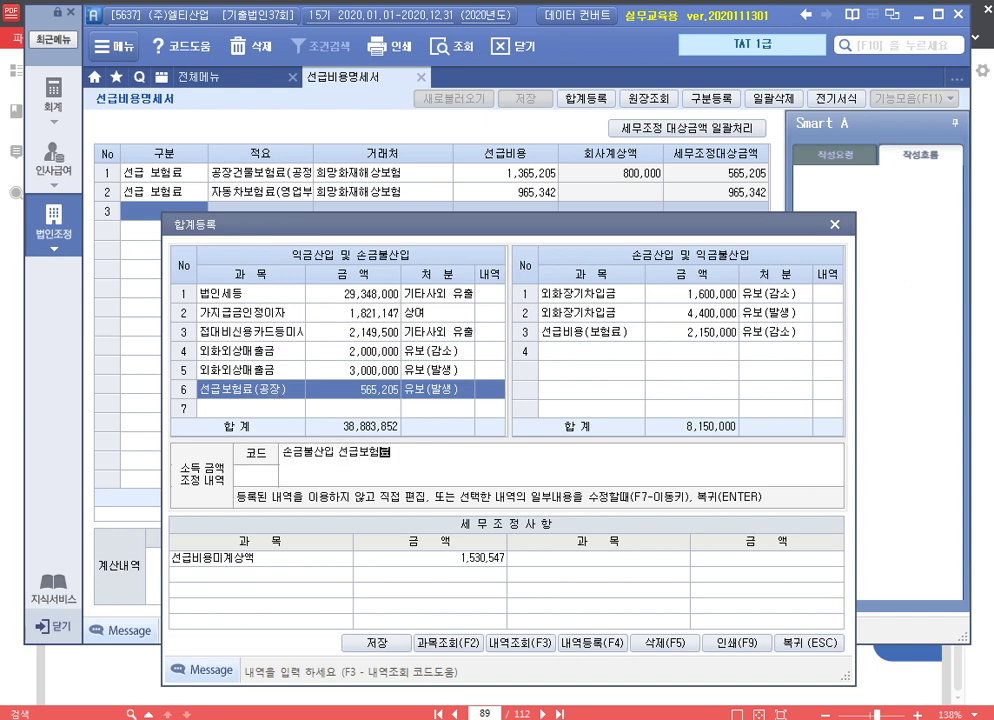
text(료(공장) 유비)
key(Return)
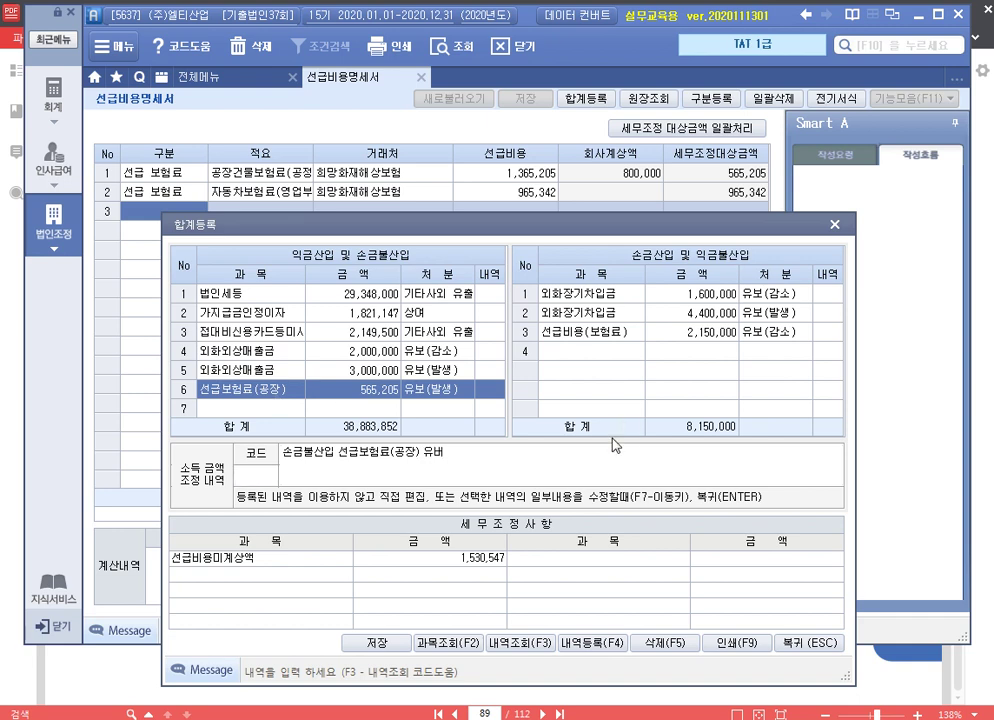
click(508, 452)
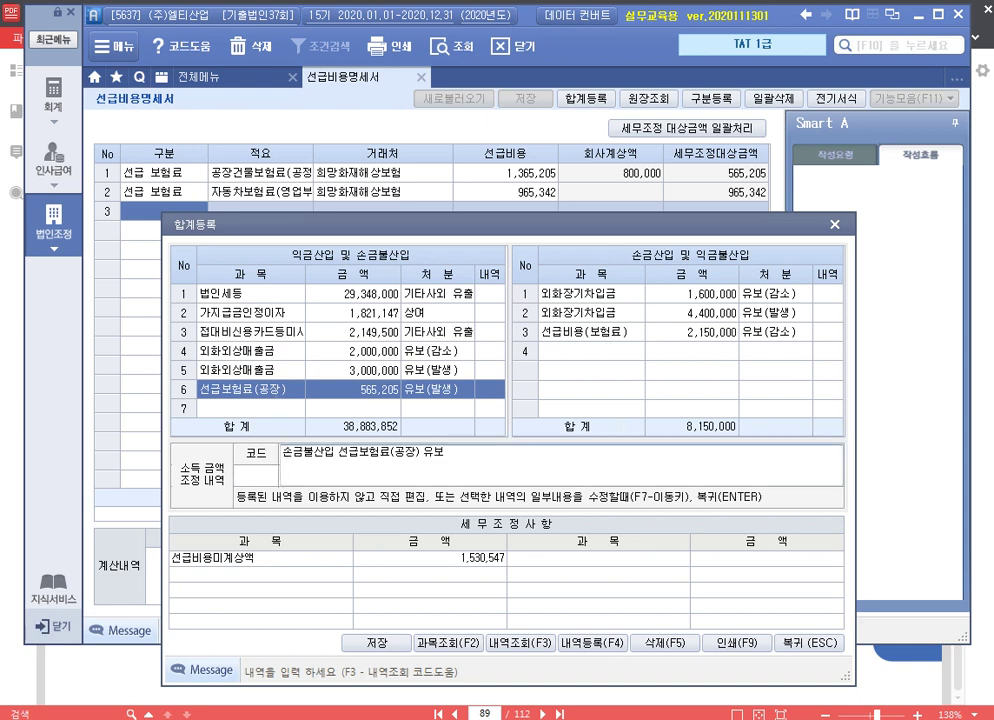
key(Return)
Add 손금불산입 선급보험료(자동차) 965,342 as 유보(발생) and close the totals window
text(선급보험료)
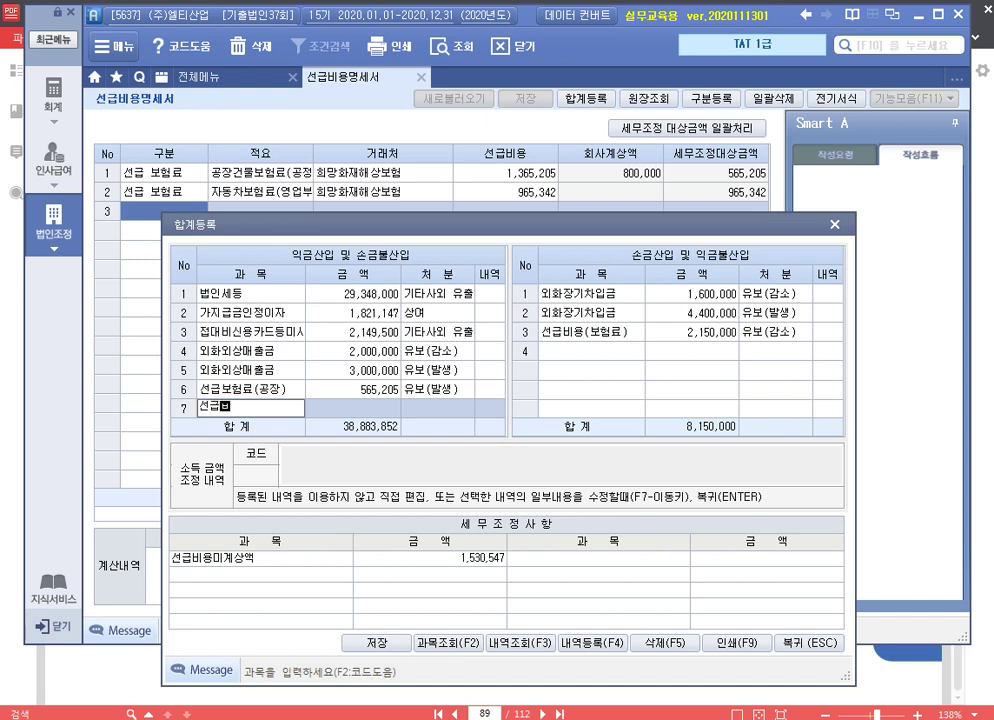
text((자동차))
key(Return)
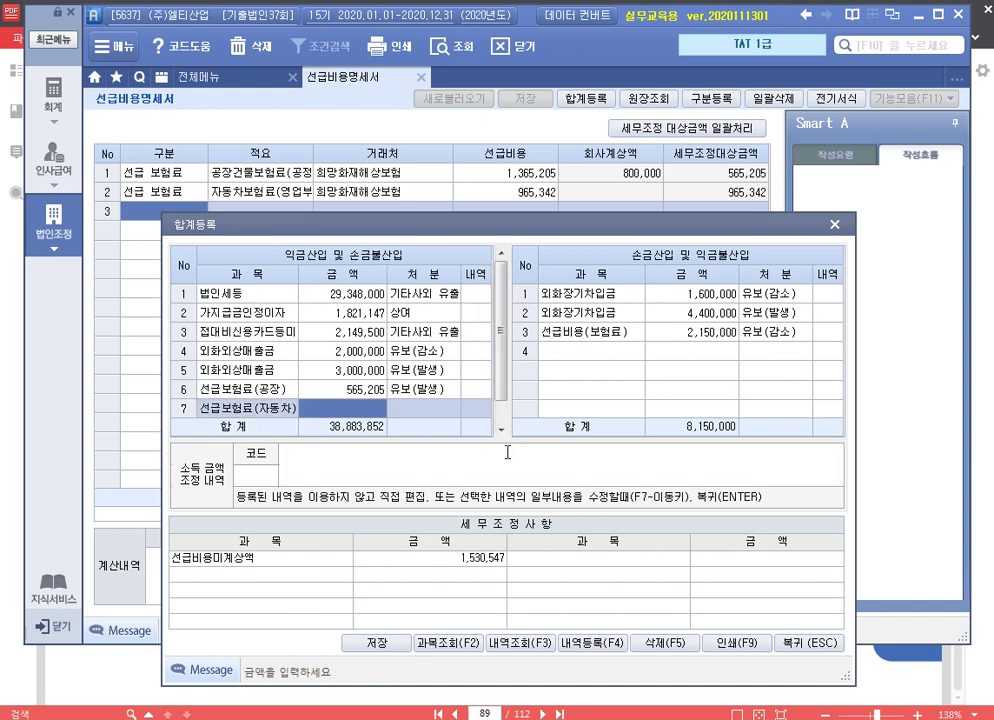
text(9655342)
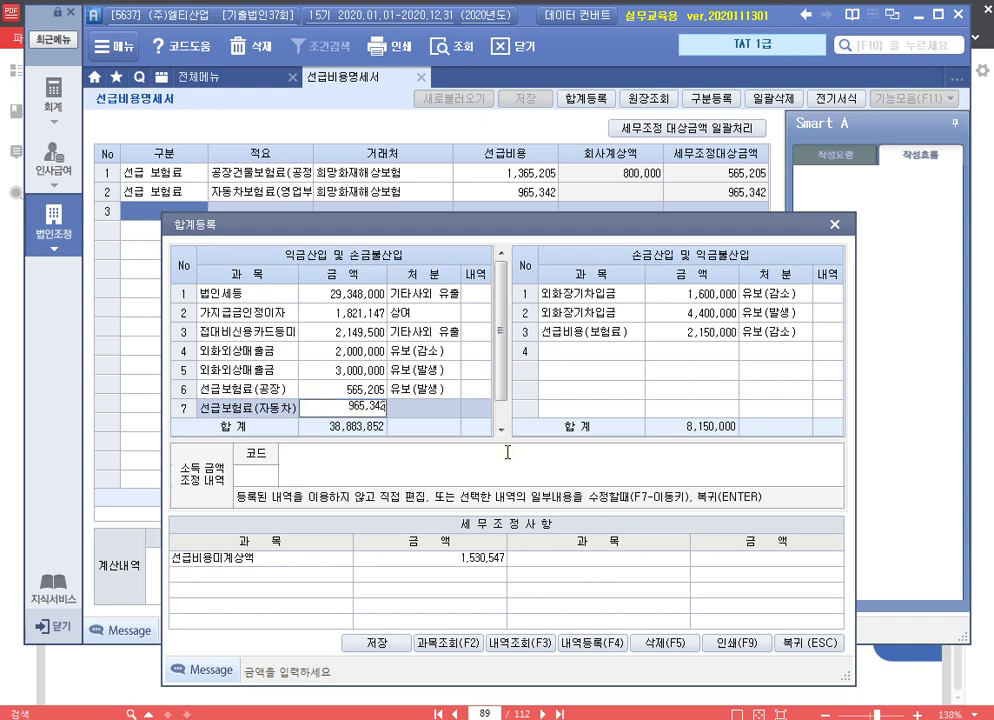
key(Return)
key(Return)
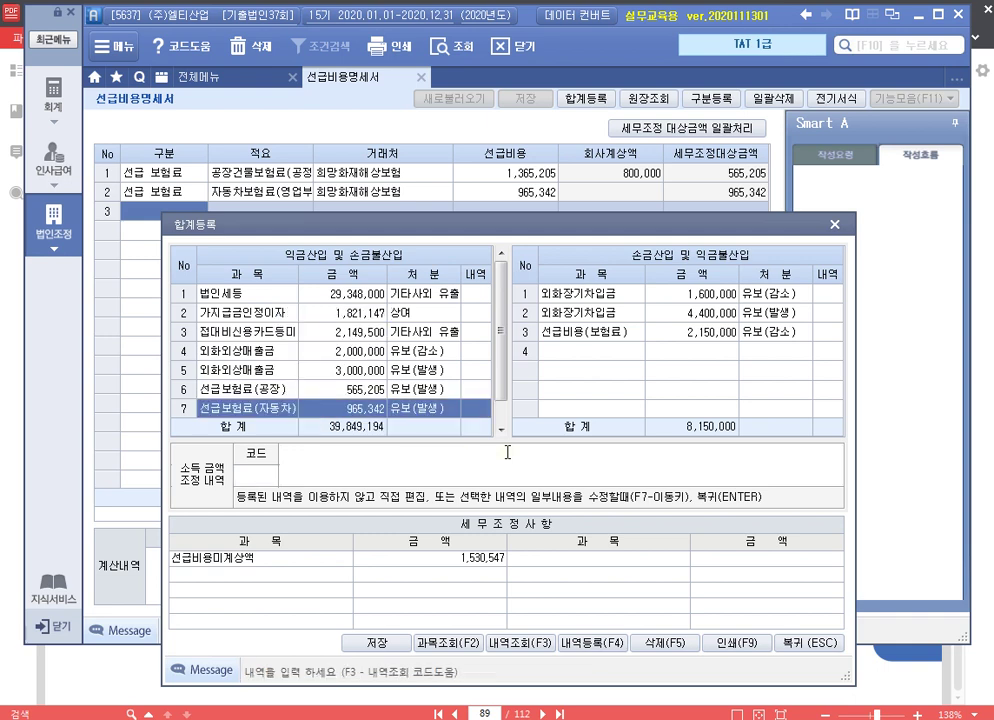
text(손금불산입 선급보험)
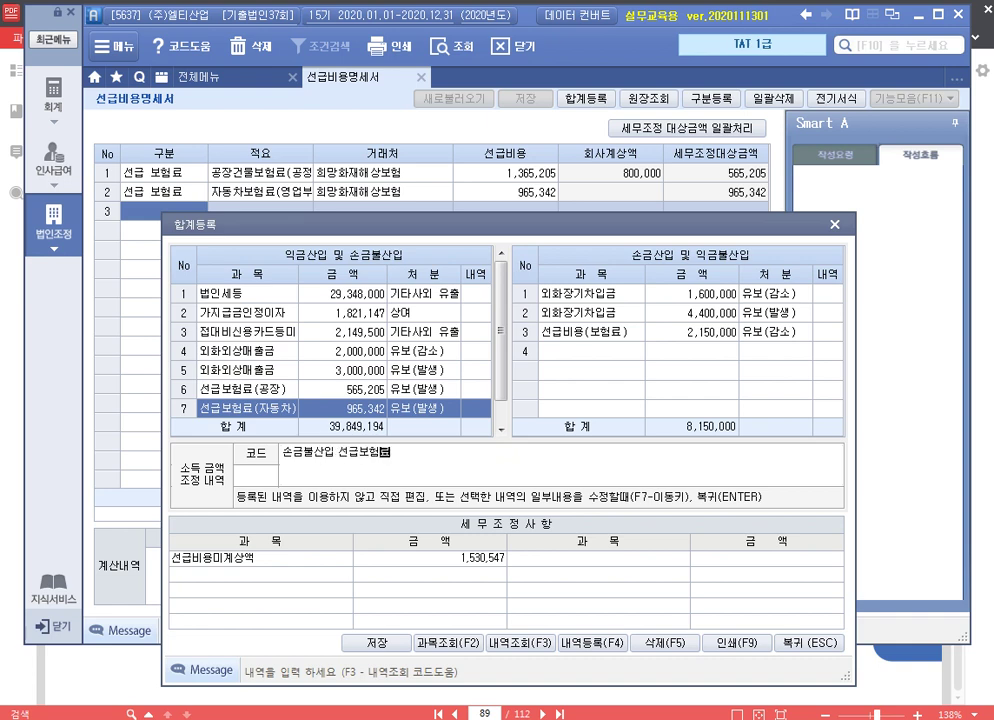
text(료(자동차))
text( 유보)
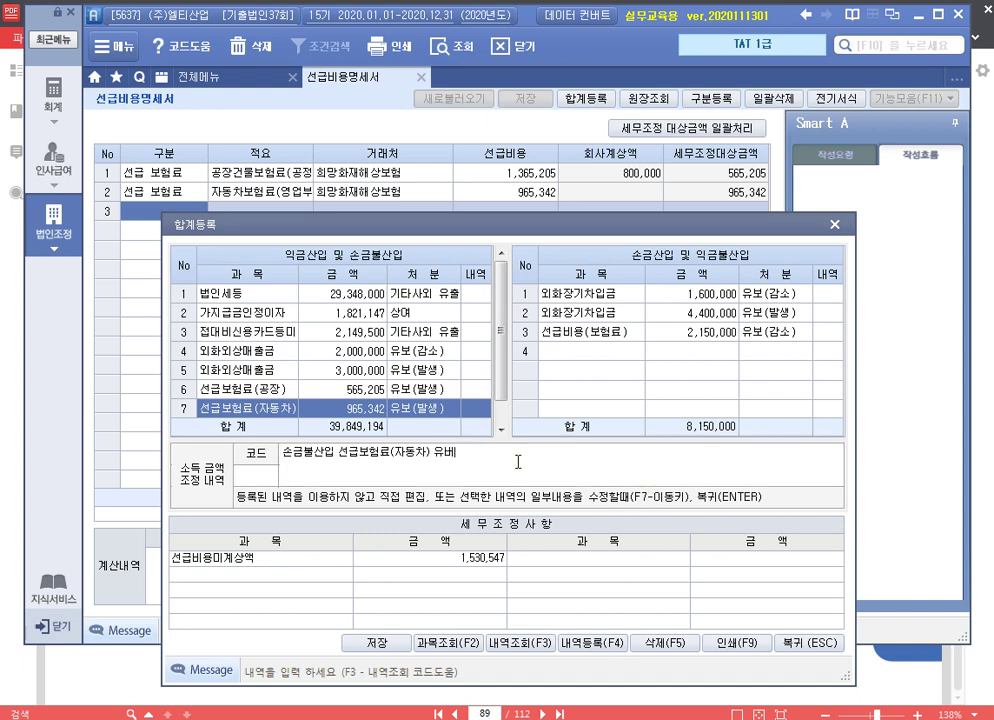
key(Return)
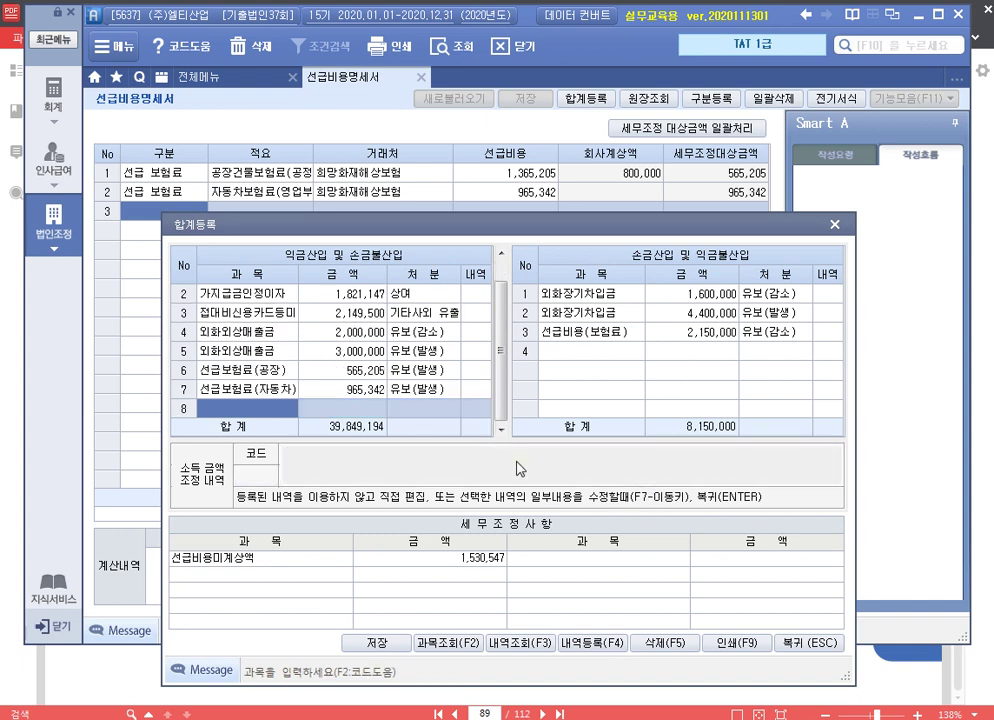
key(Up)
key(Up)
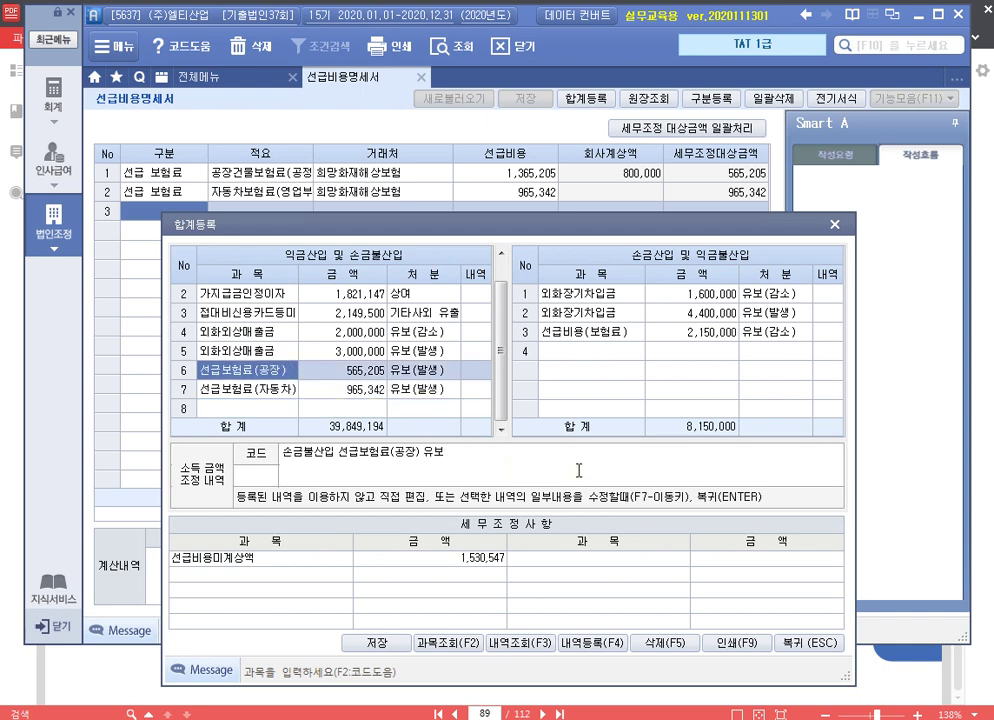
click(822, 642)
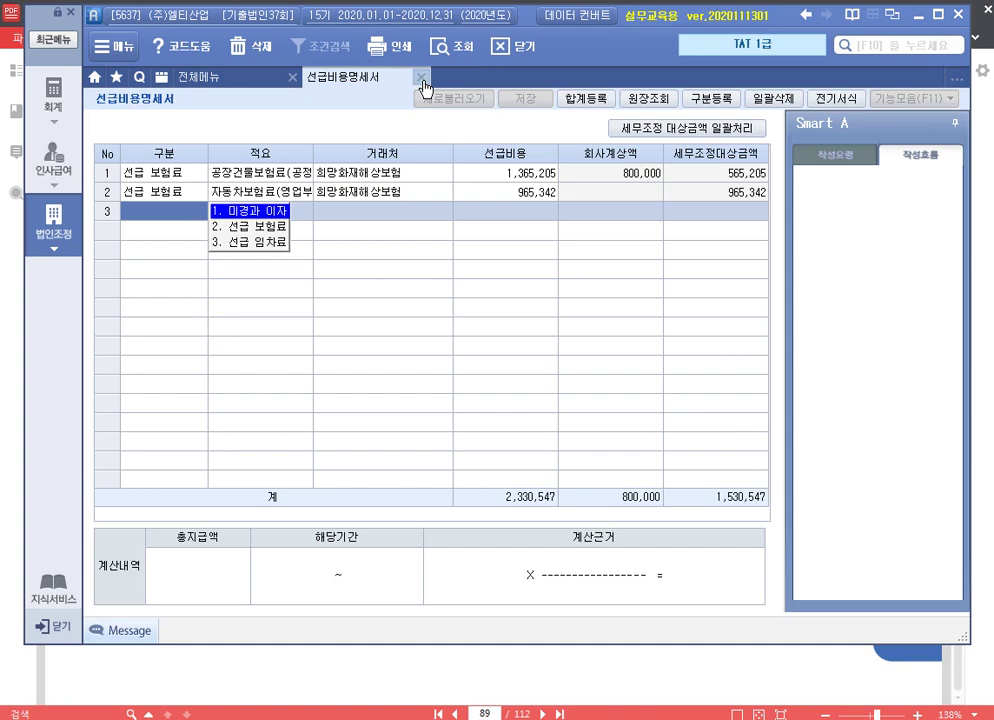
Close the 선급비용명세서 and read page 90's 업무무관 지급이자 problem in 알PDF
click(421, 79)
key(alt+Tab)
scroll(586, 530, down, 10)
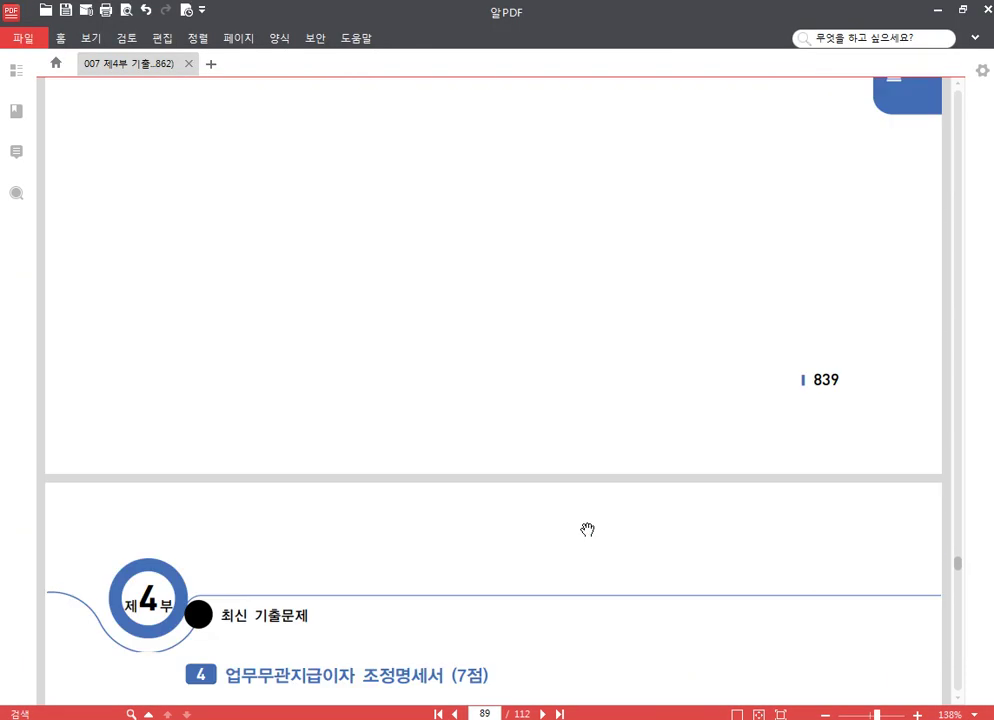
scroll(586, 530, down, 4)
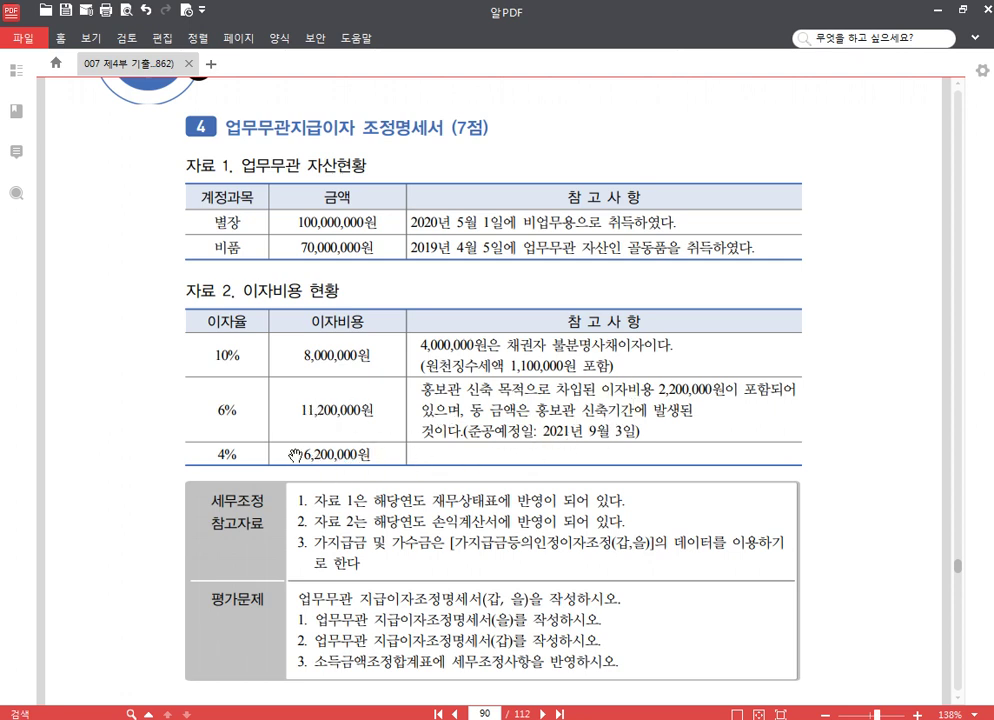
scroll(382, 437, down, 2)
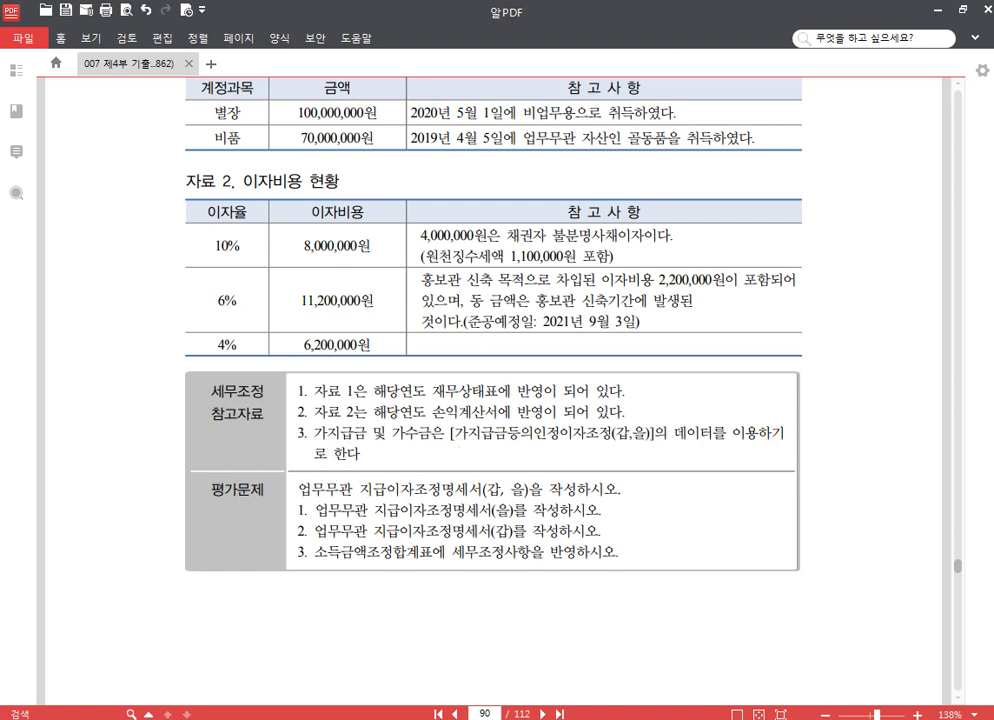
key(alt+Tab)
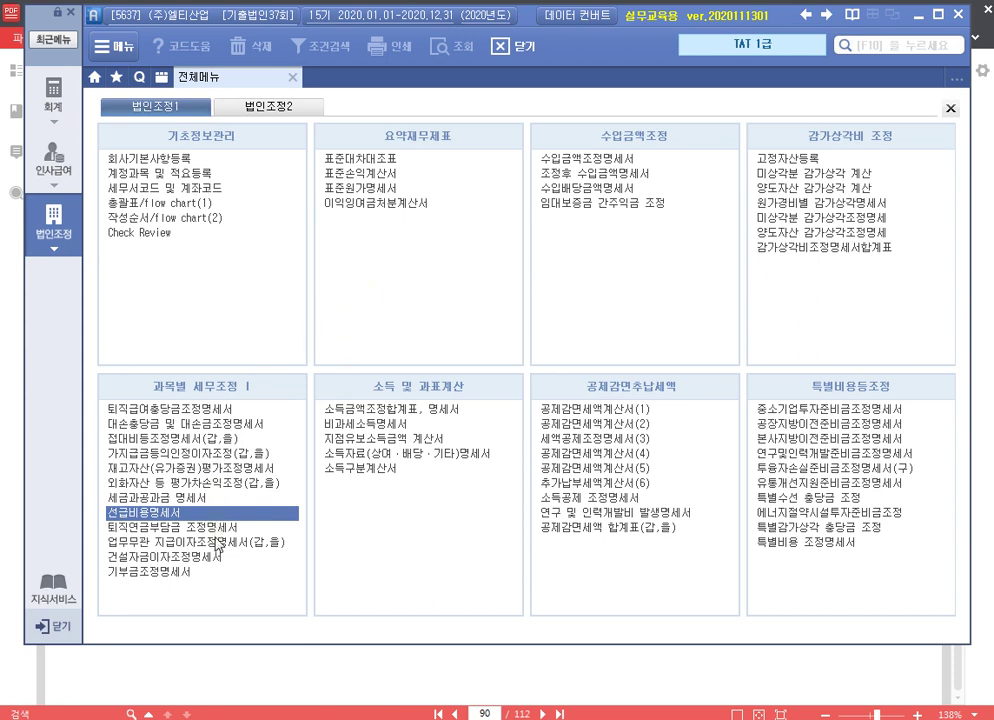
In the 업무무관 지급이자조정명세서, enter real estate acquired 05-01 for 100,000,000
click(215, 542)
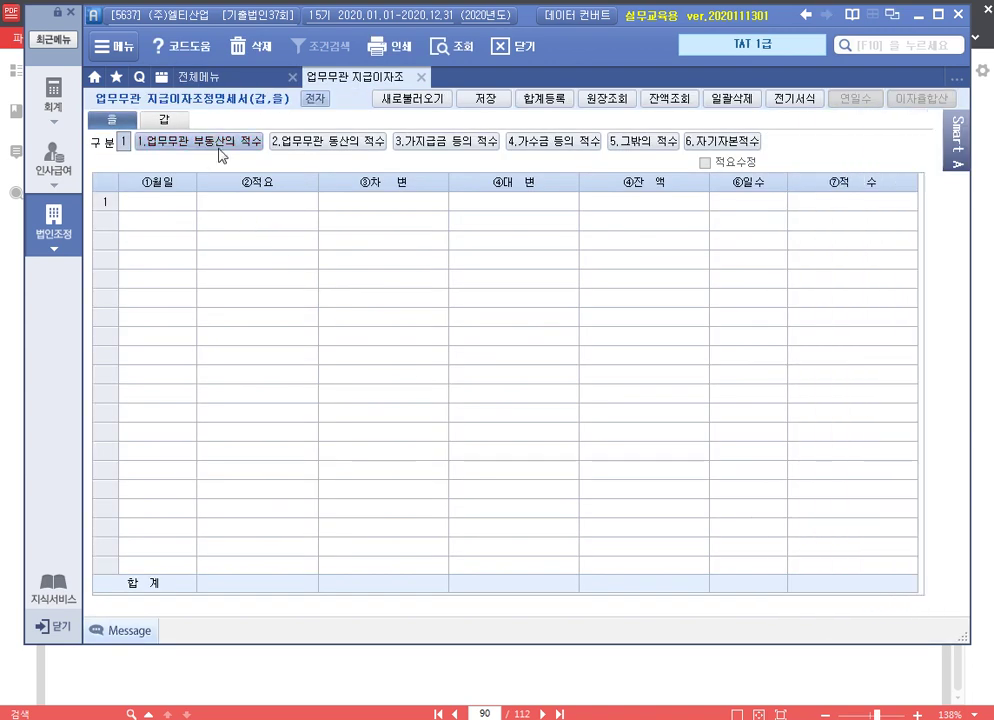
click(166, 205)
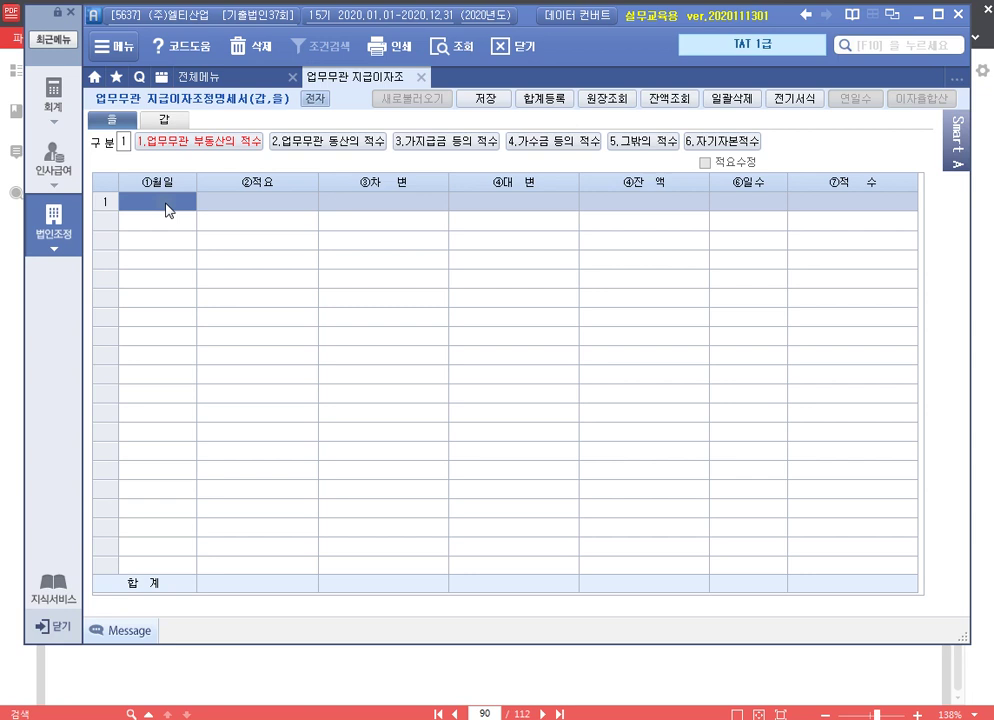
text(0501)
key(Return)
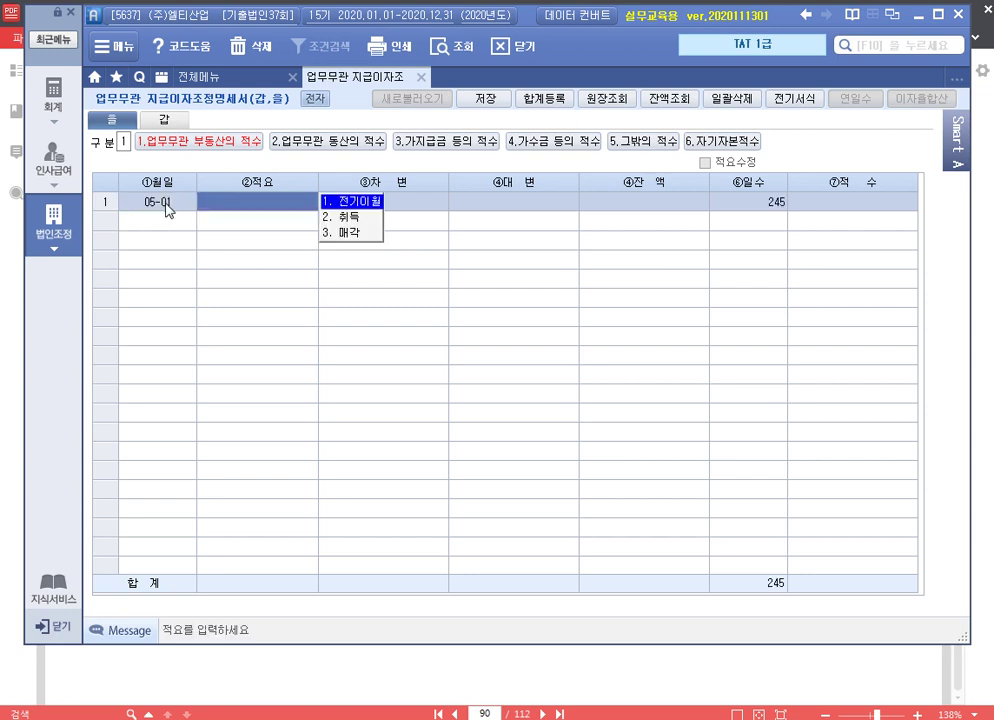
text(2100000000)
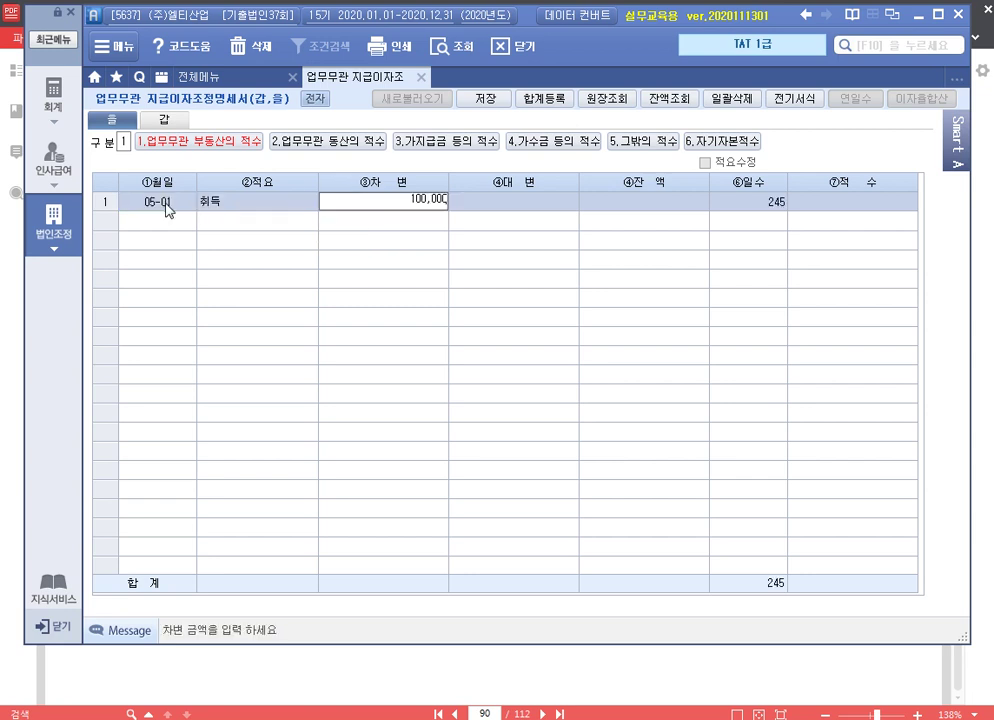
key(Return)
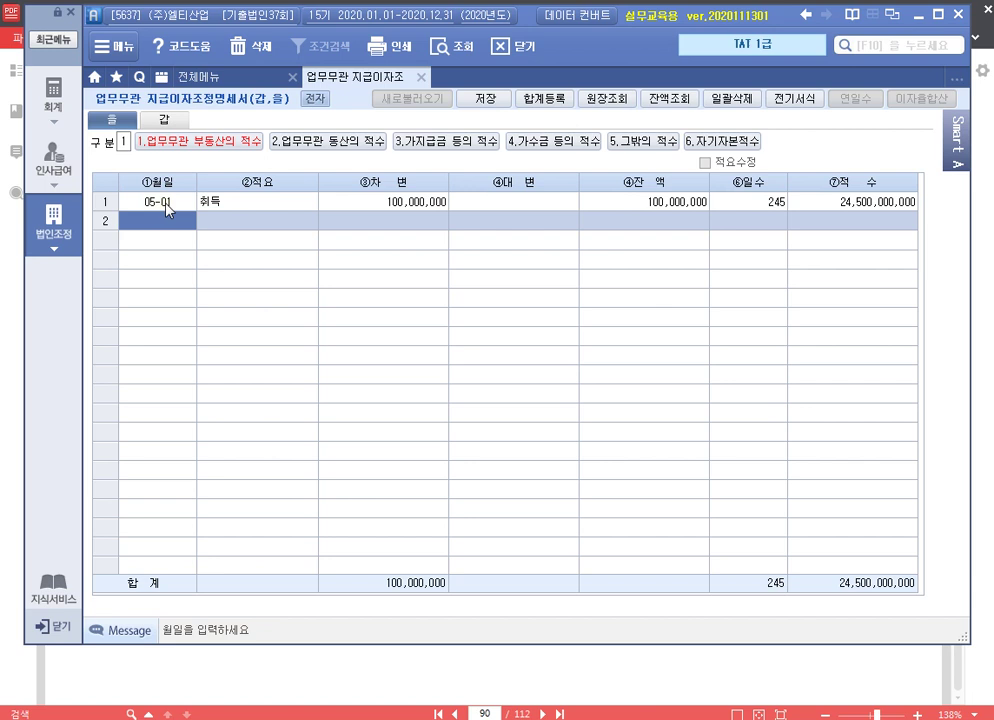
Enter movable assets dated 01-01 as 전기이월 70,000,000
click(330, 141)
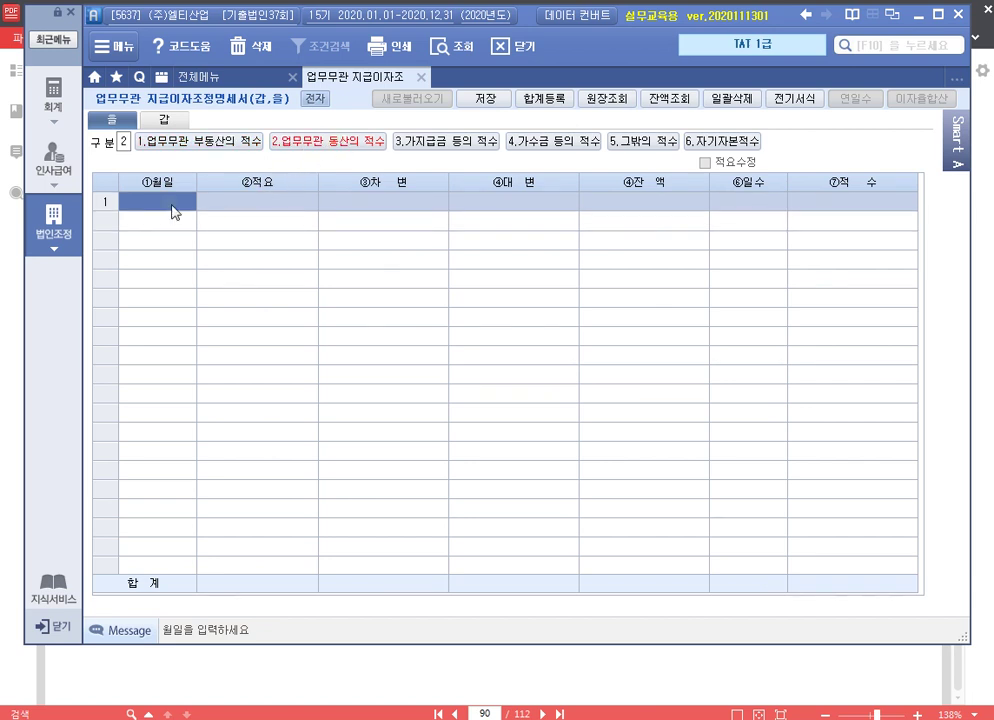
text(0101)
key(Return)
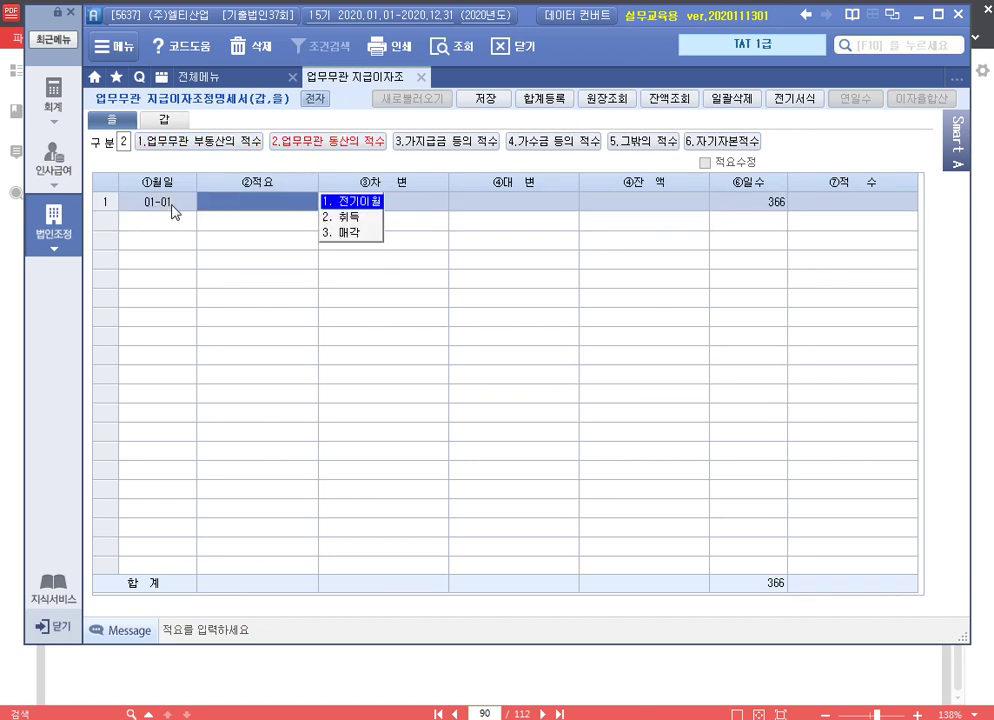
text(1)
key(Return)
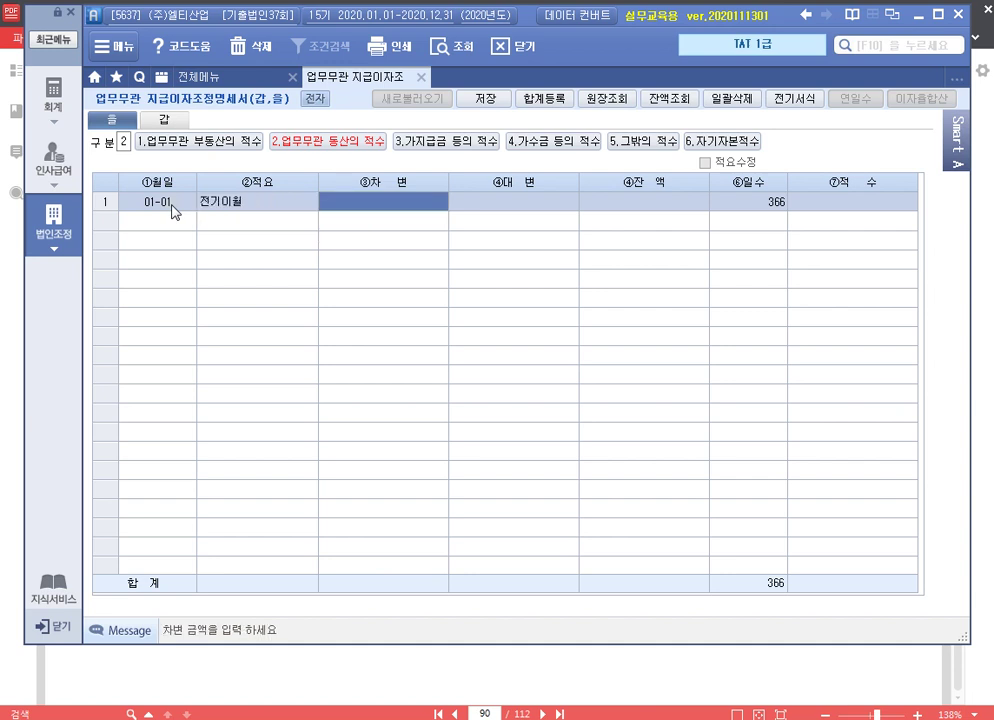
text(70000000)
key(Return)
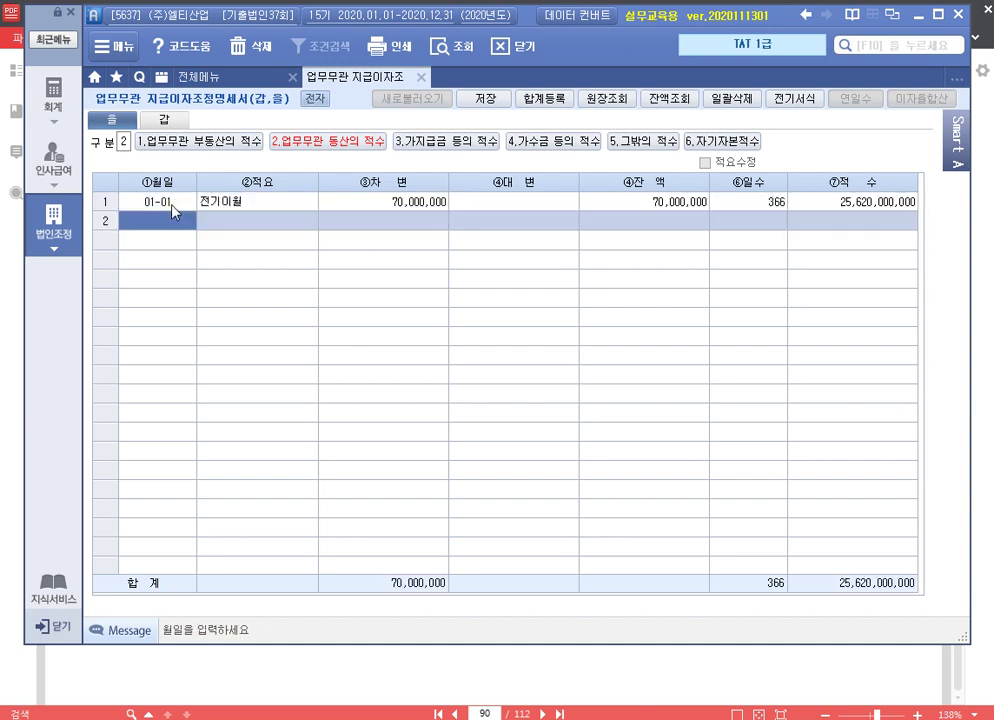
click(453, 142)
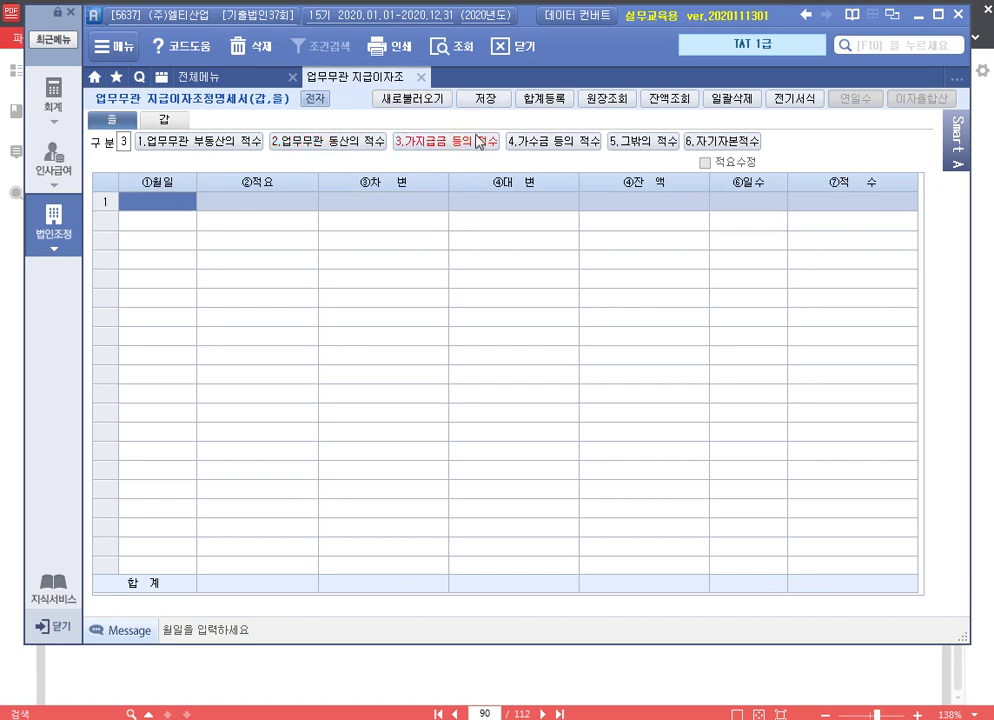
Reload 가지급금 balances (20,000,000 carried forward, 30,000,000 paid 05-07) and the empty 가수금 data
click(412, 98)
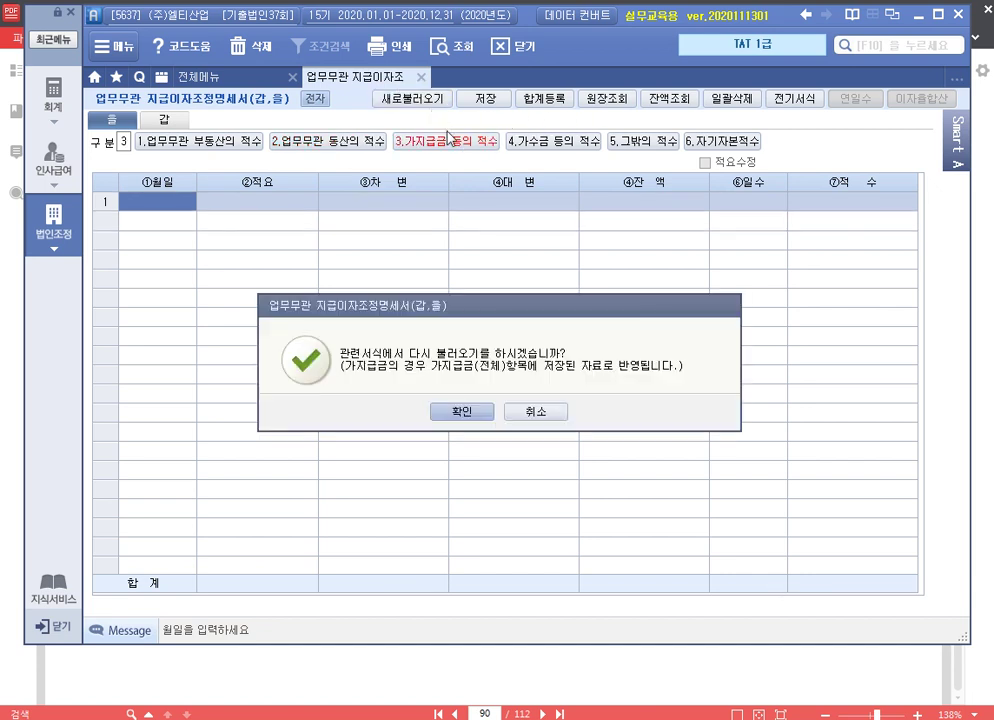
click(463, 411)
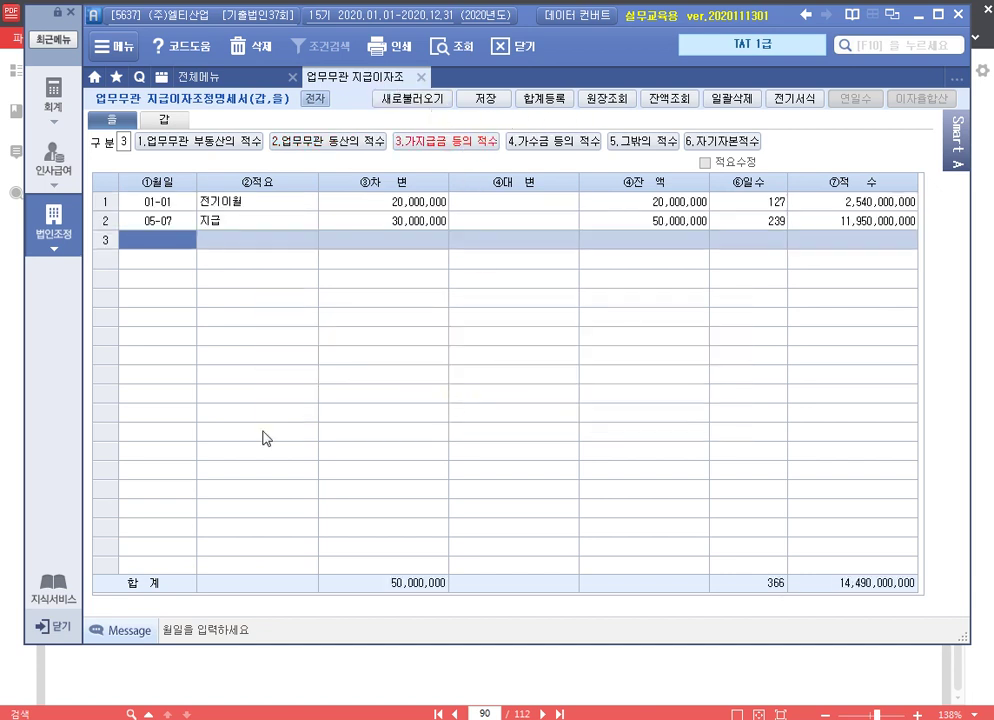
click(553, 141)
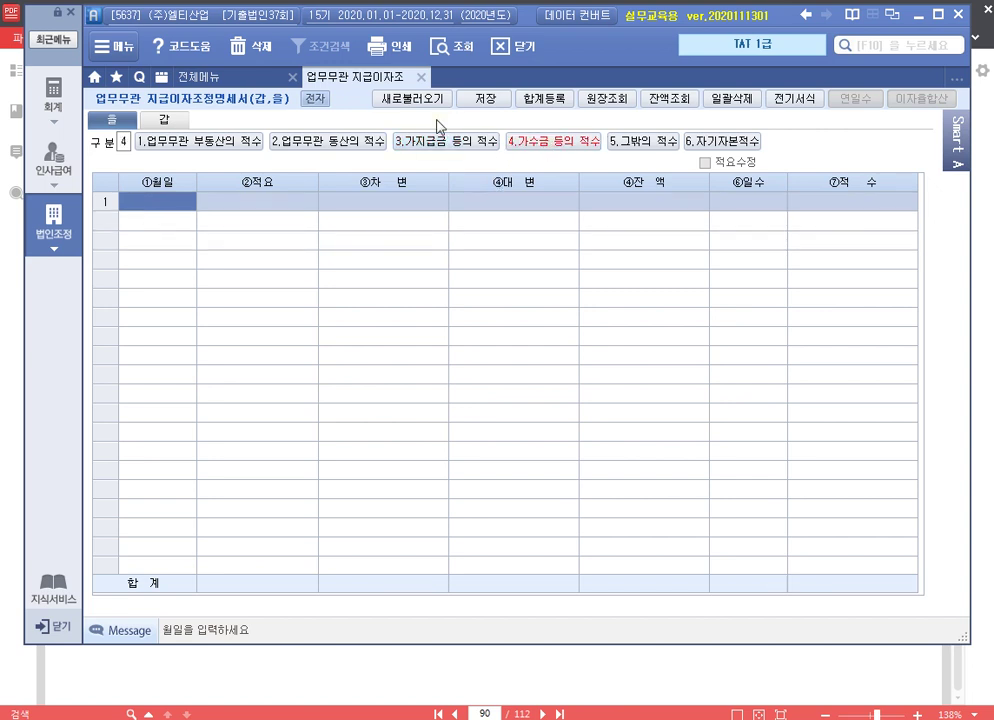
click(420, 99)
click(460, 412)
On the 갑 sheet, enter the 10% row: 8,000,000 interest, 4,000,000 unidentified-creditor interest
click(163, 119)
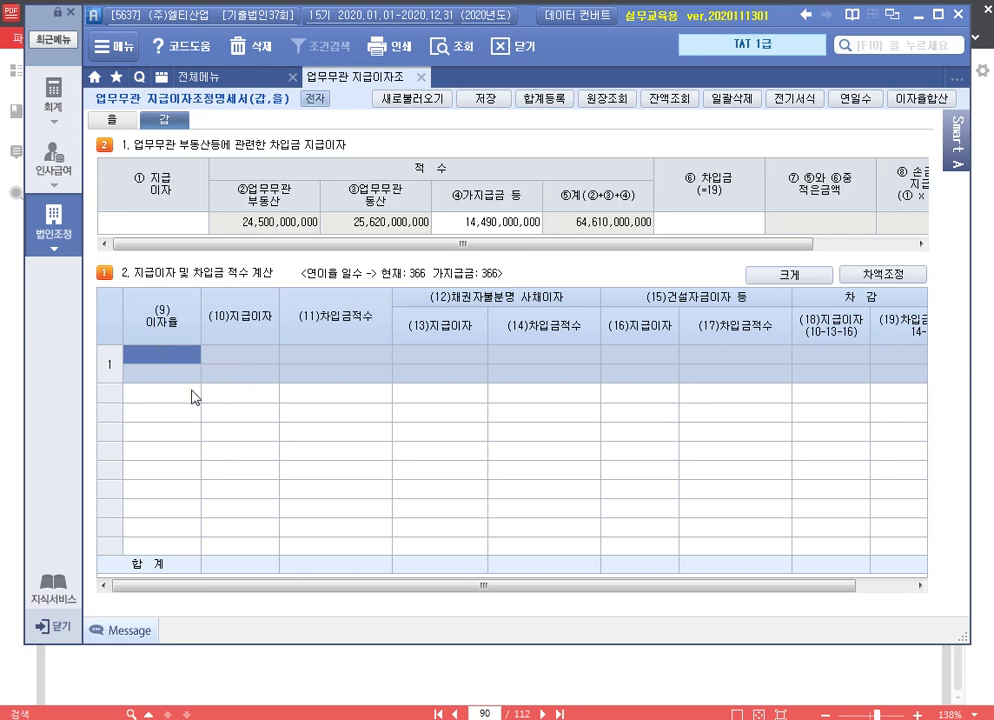
text(10)
key(Return)
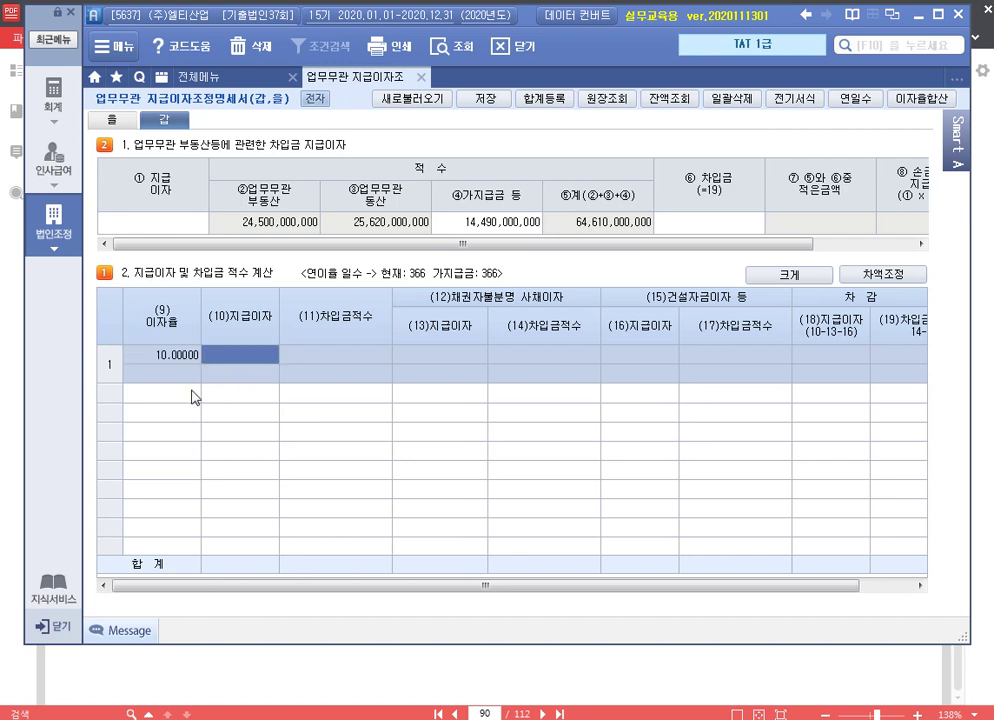
text(8000000)
key(Return)
key(Return)
text(4,000)
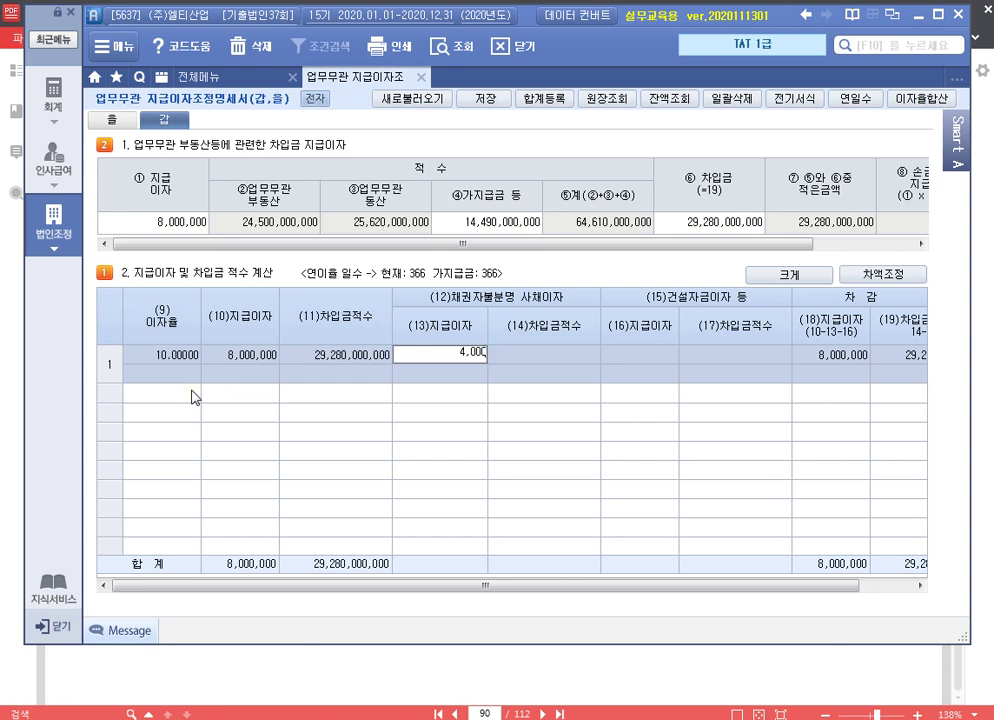
text(,000)
key(Return)
key(Return)
Enter the 6% row: 11,200,000 interest with 2,200,000 construction-fund interest
key(Return)
key(Return)
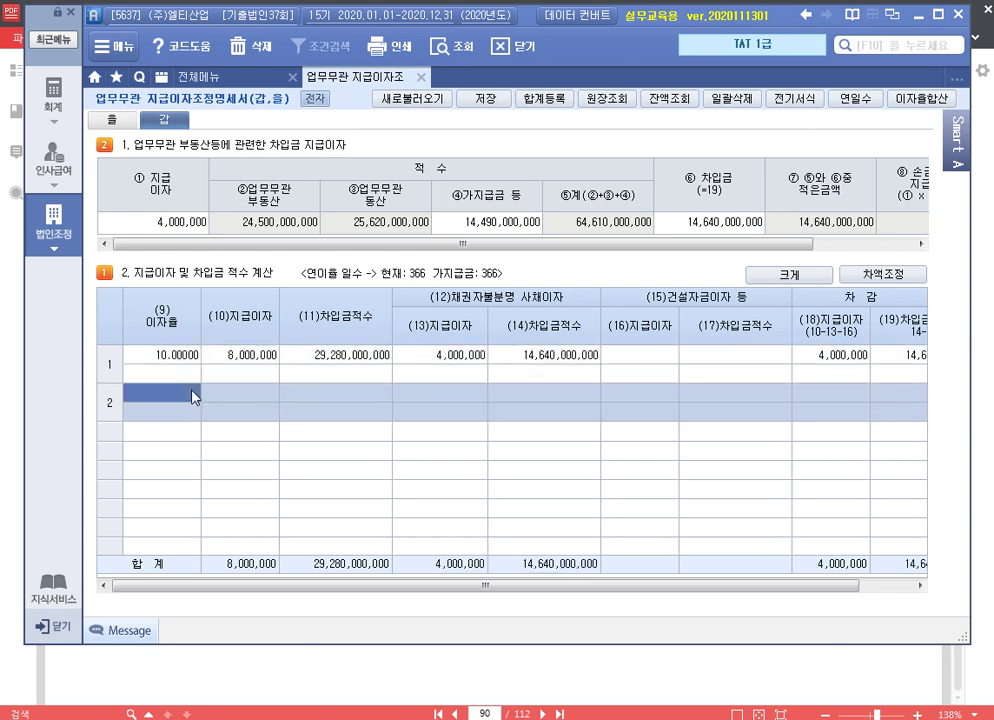
text(6)
key(Return)
text(1)
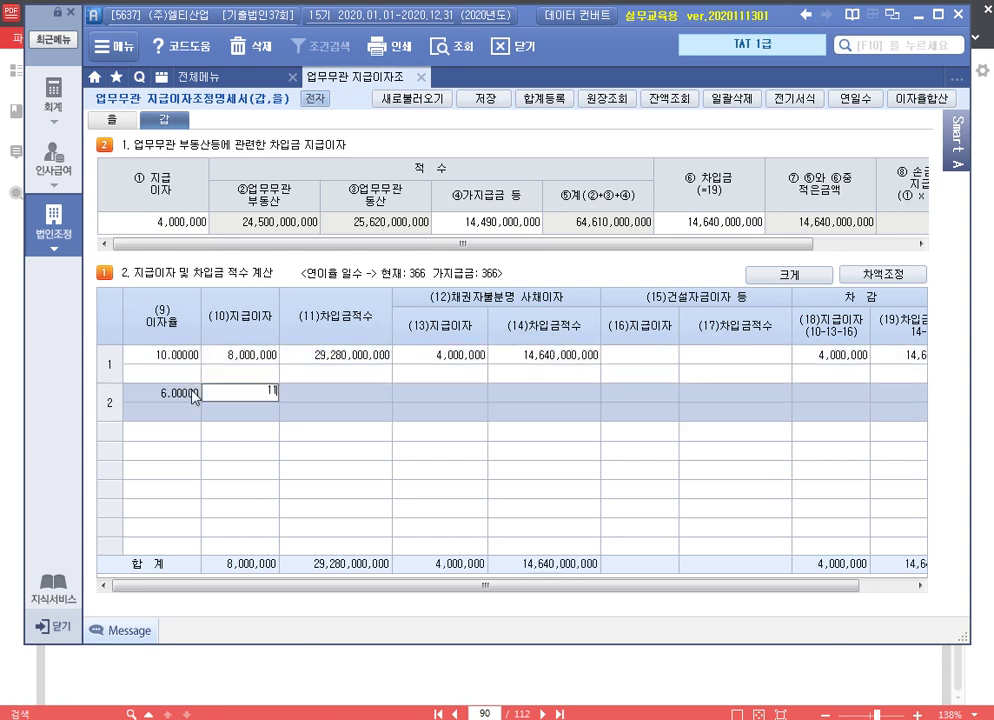
text(1,200,000)
key(Return)
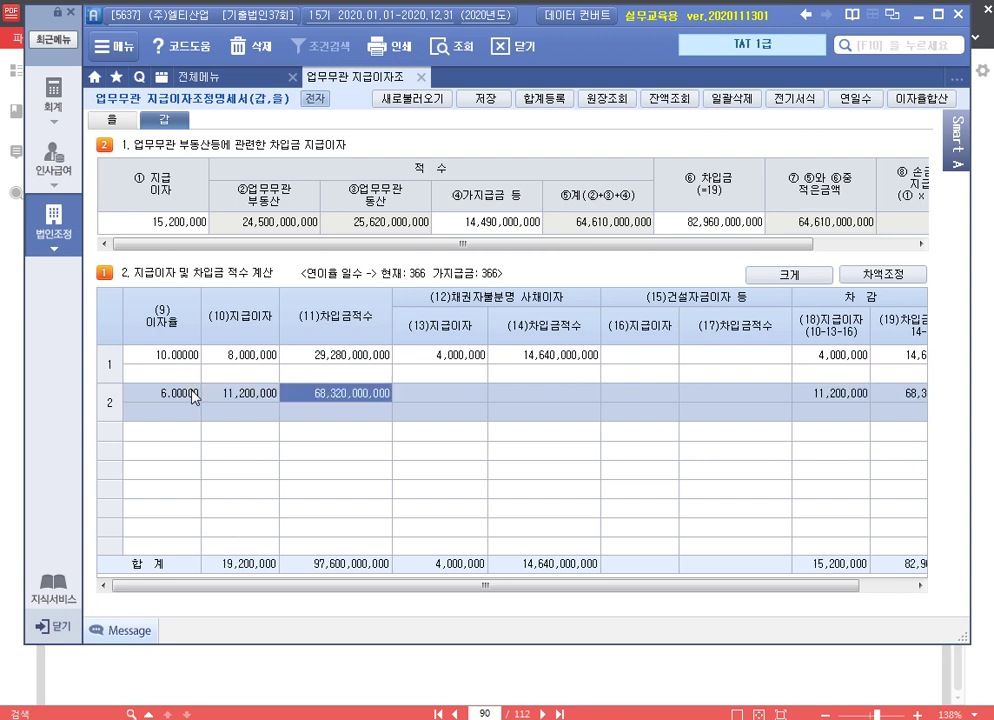
key(Return)
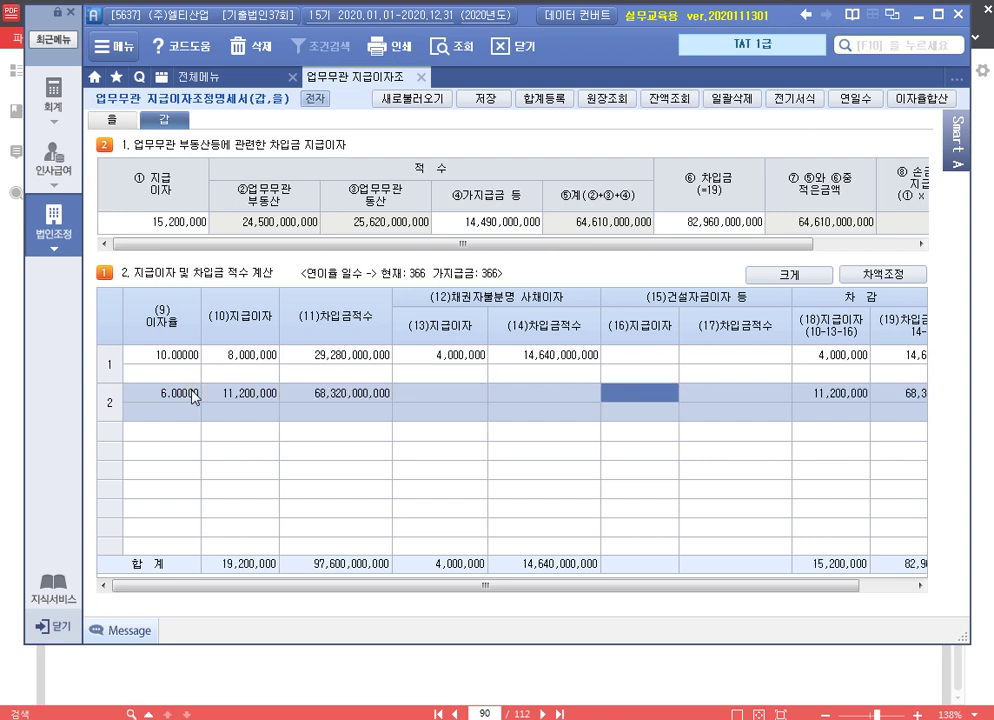
text(2200000)
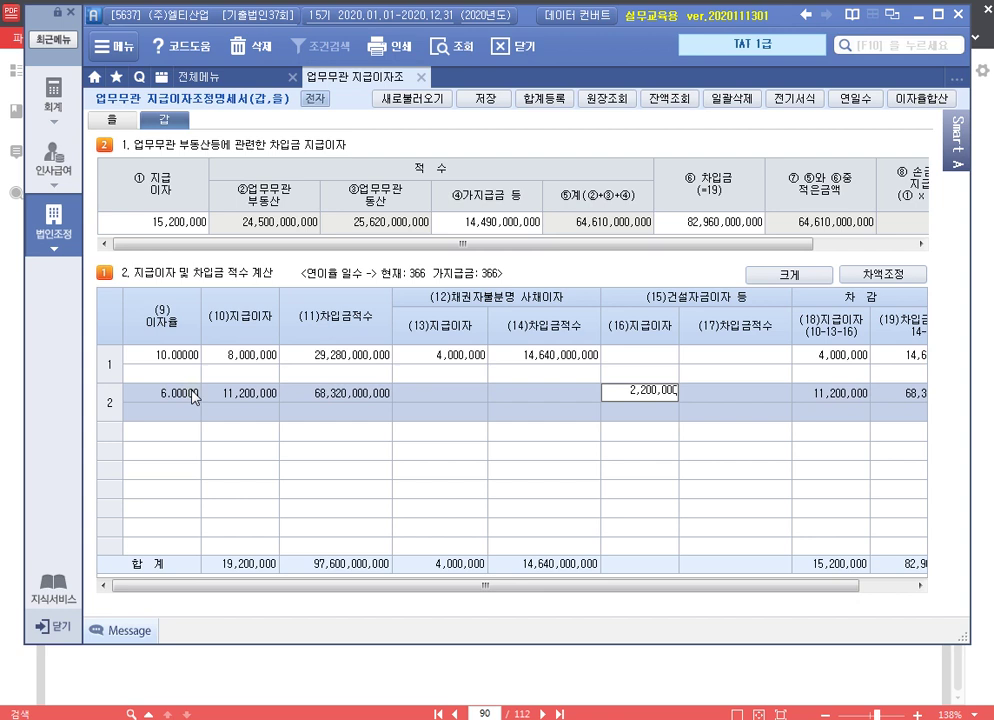
key(Return)
Enter the 4% row with 6,200,000 interest and bring up the 합계등록 adjustments
text(4)
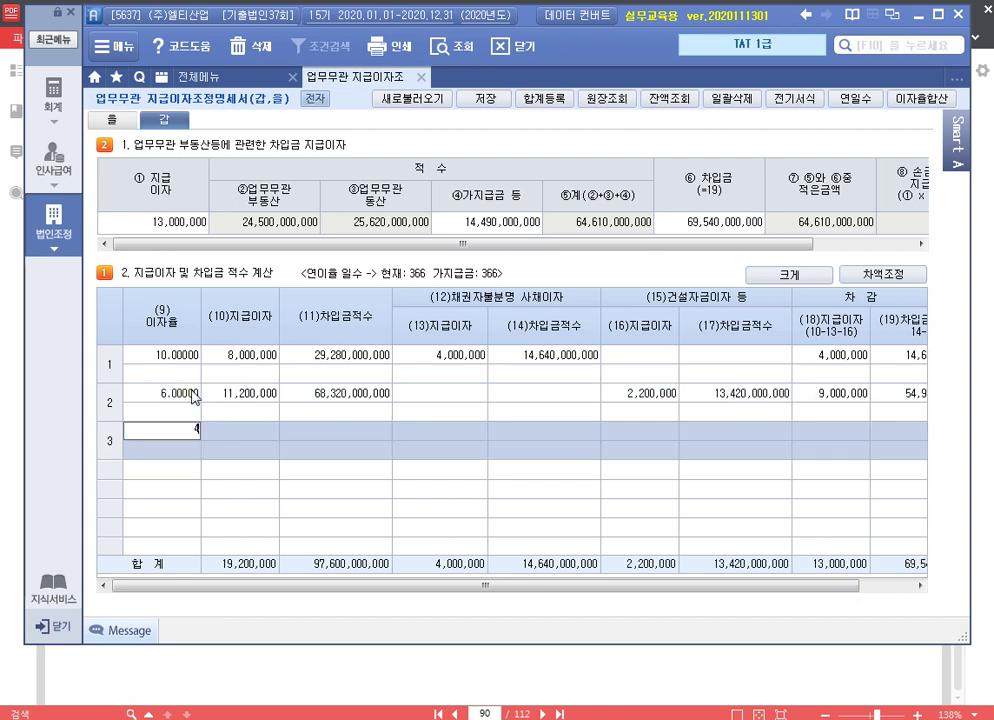
key(Return)
text(65200000)
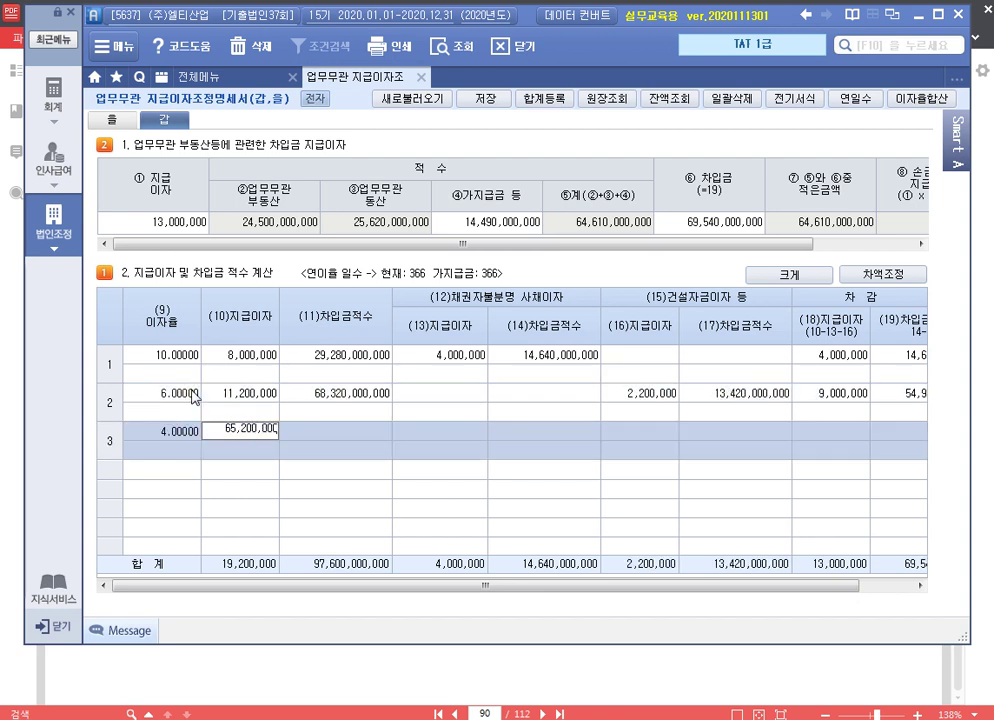
key(Return)
key(Left)
text(6)
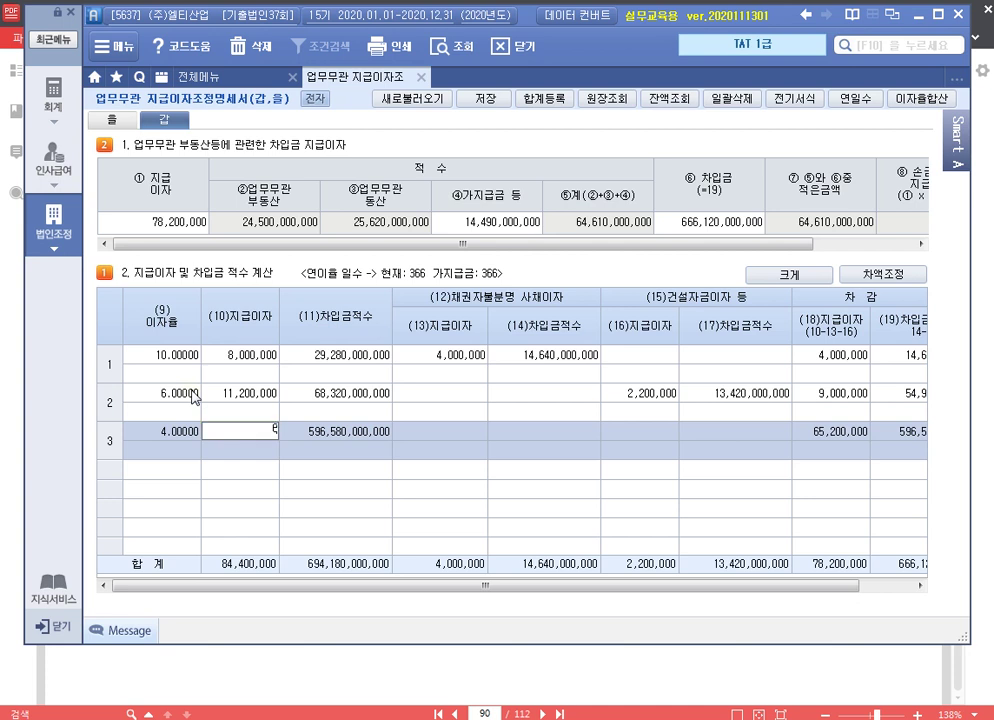
text(,200,000)
key(Return)
key(Return)
key(Return)
key(Return)
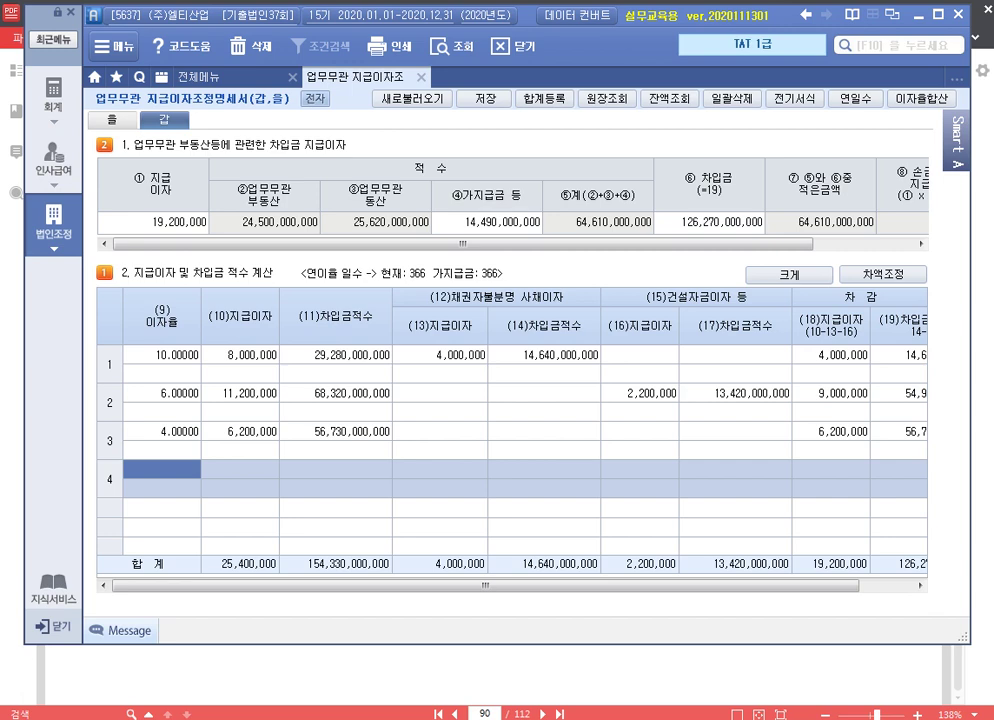
click(470, 362)
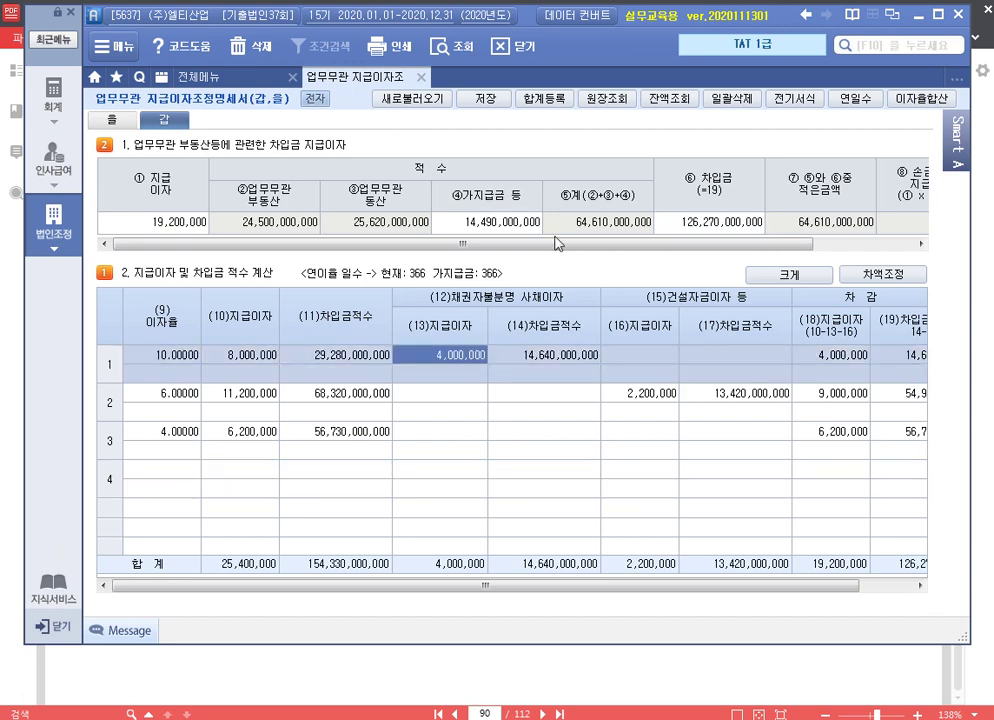
click(544, 99)
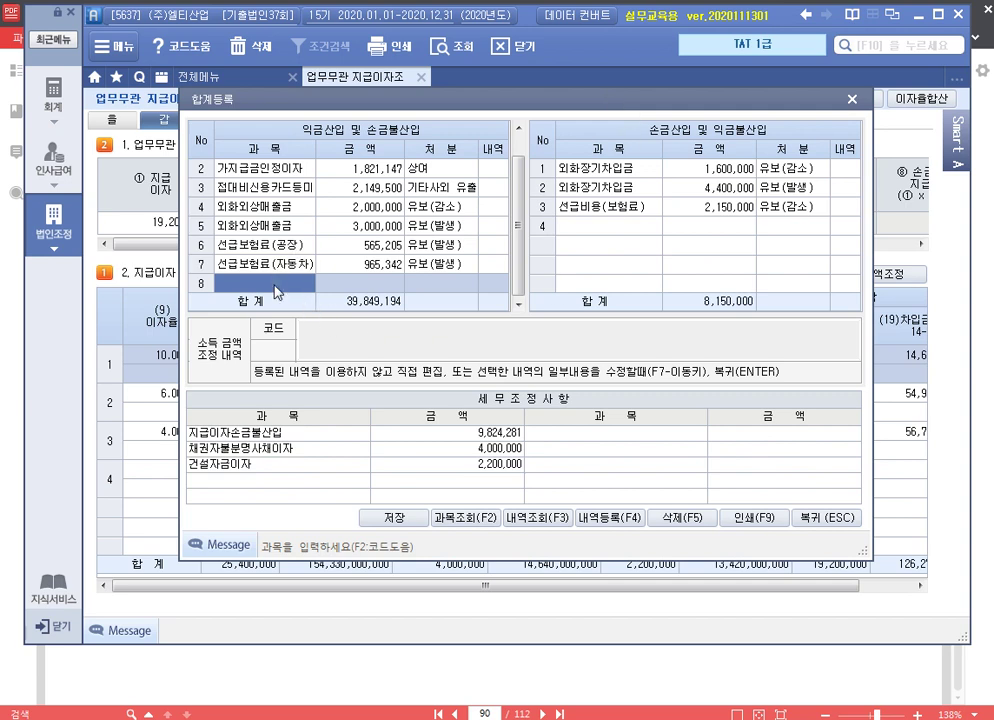
Add 손금불산입 채권자불분명사채이자(원천분) 2,900,000 as 상여 with its adjustment note
text(채권자불분명사)
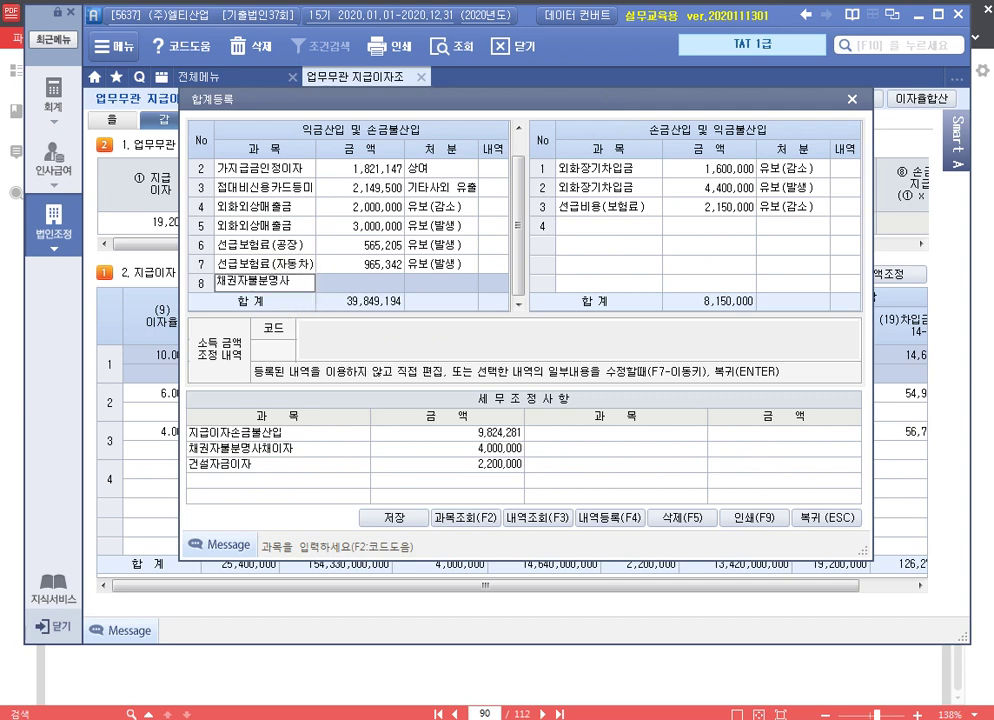
text(채이자()
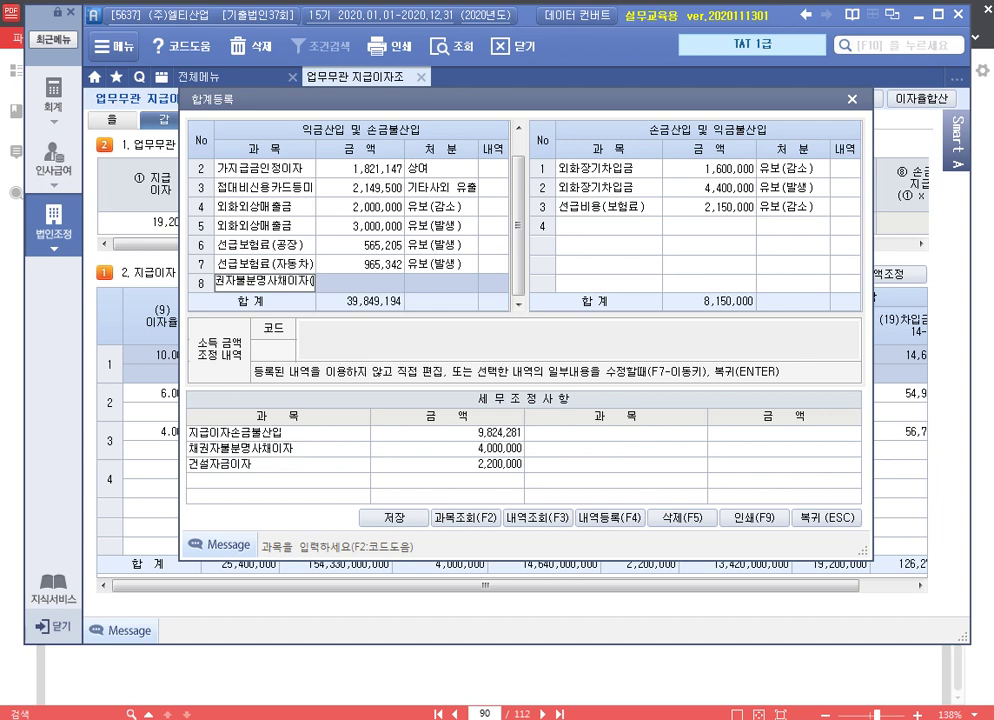
text(원지)
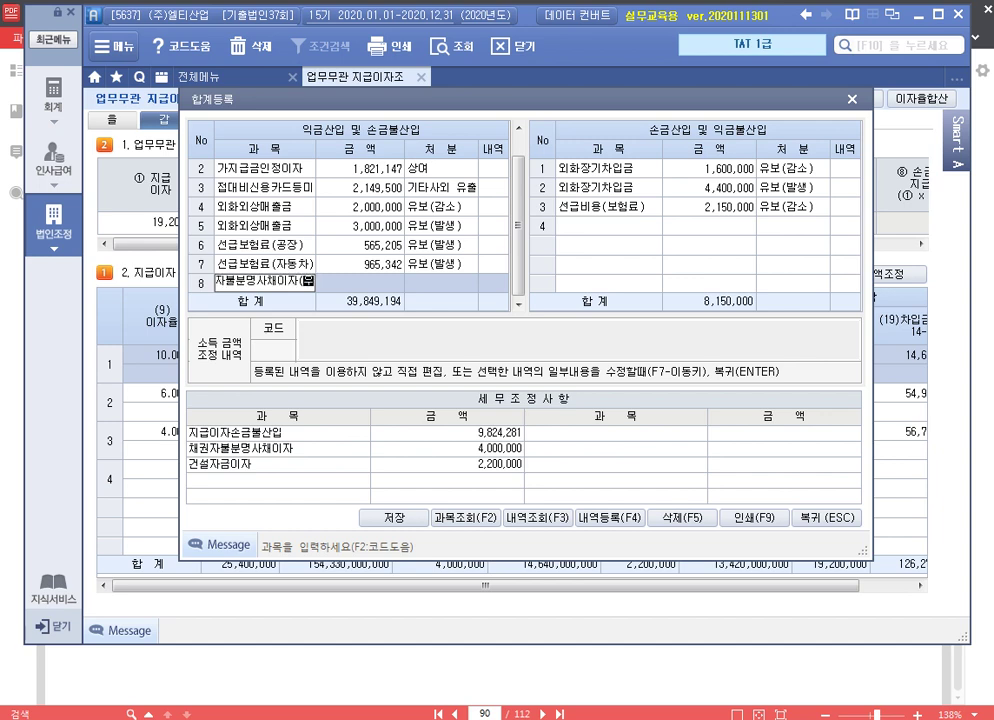
text(수분))
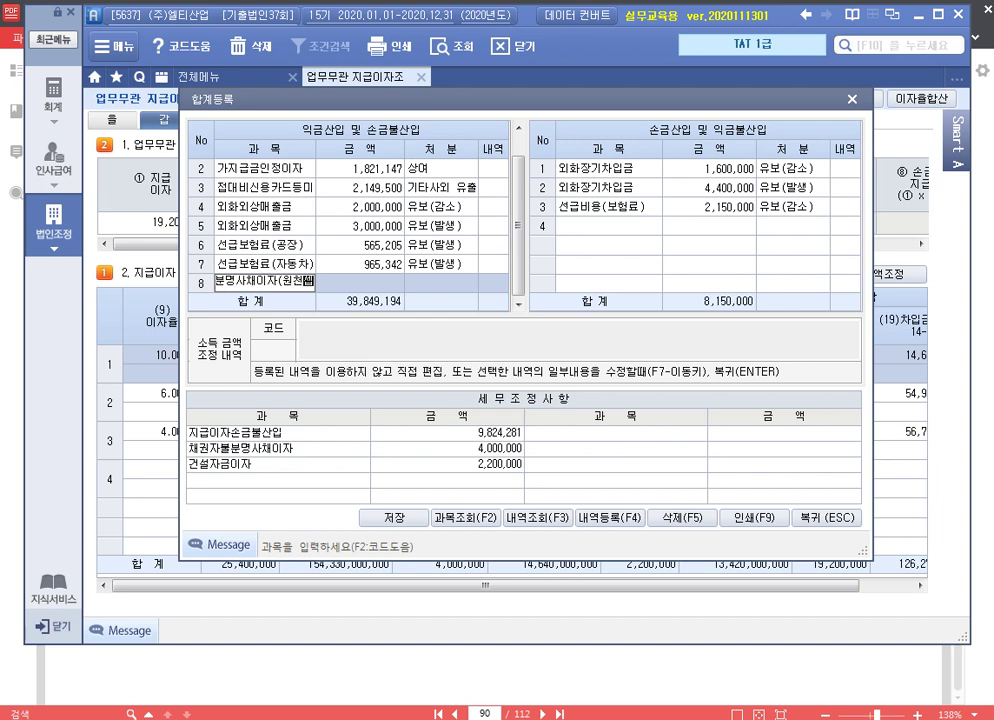
key(Return)
text(2500000)
key(Return)
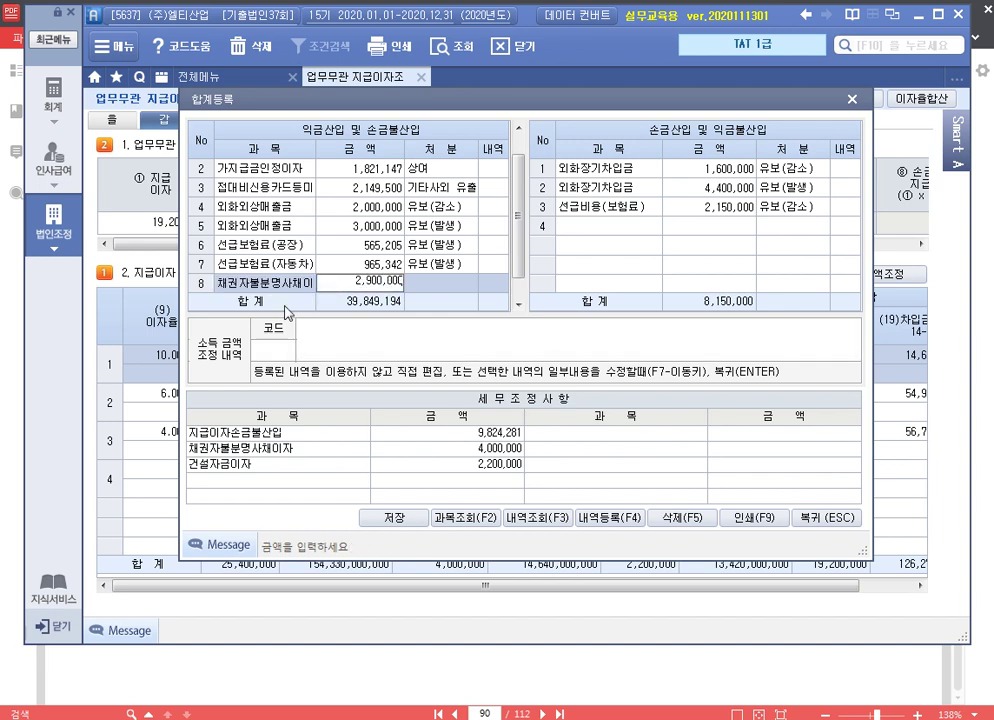
key(4)
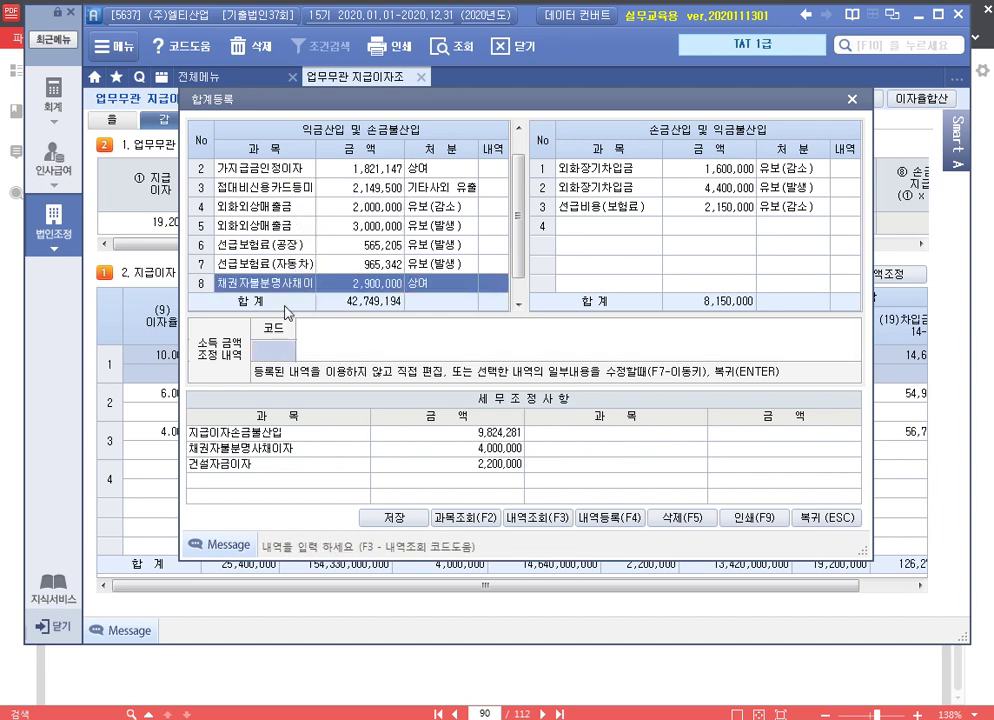
text(손)
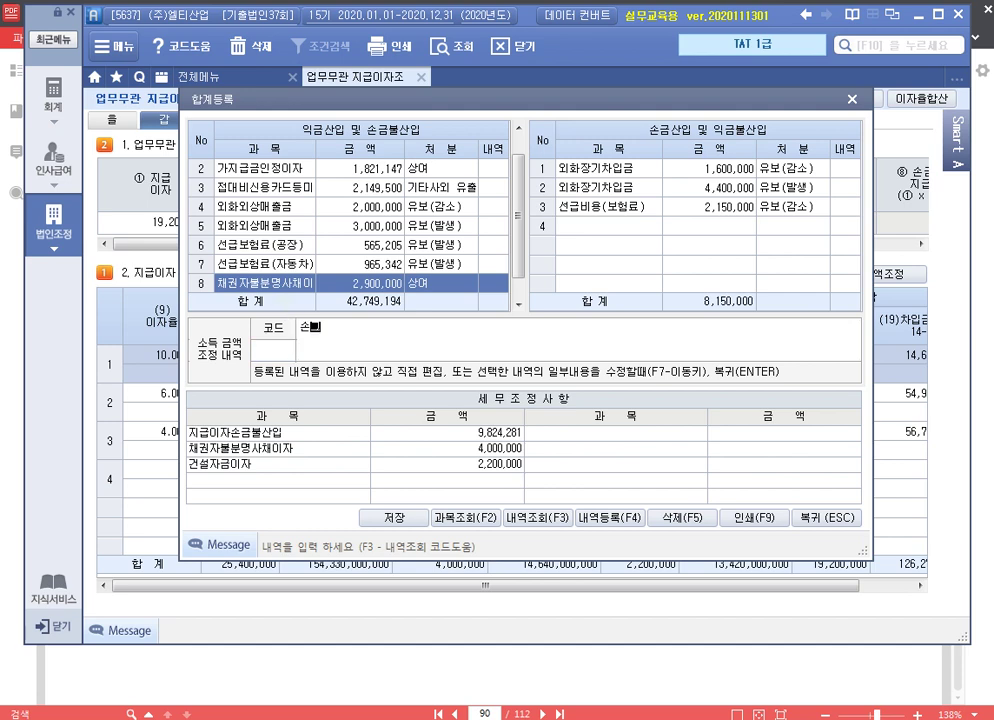
text(금ㅂ불산입 채권자불분)
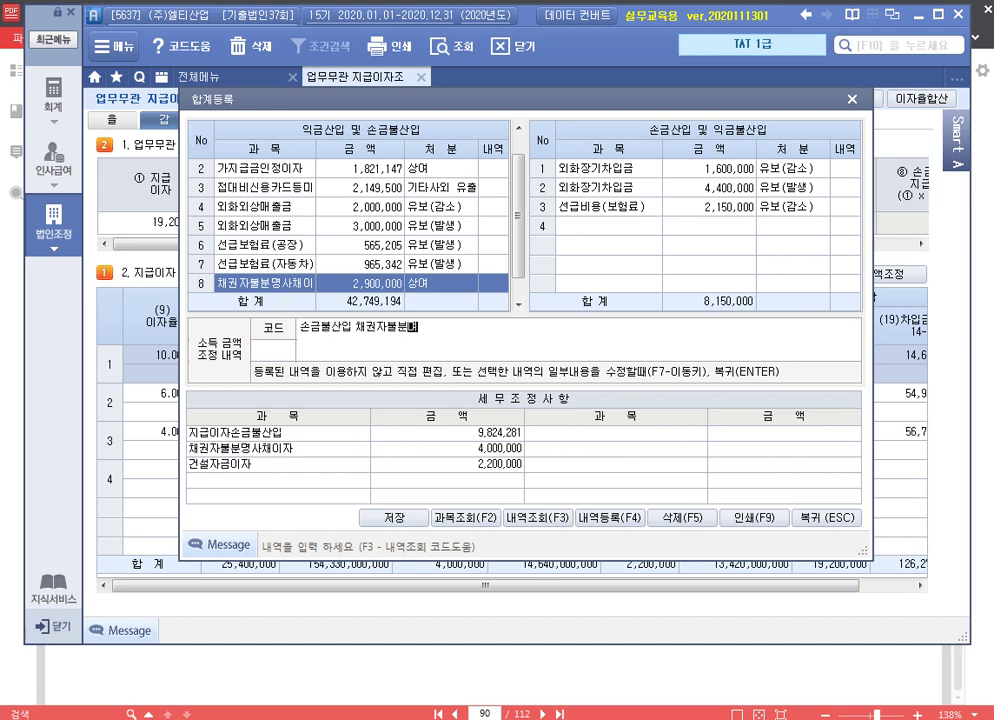
text(명사채이자(원천분) 상여)
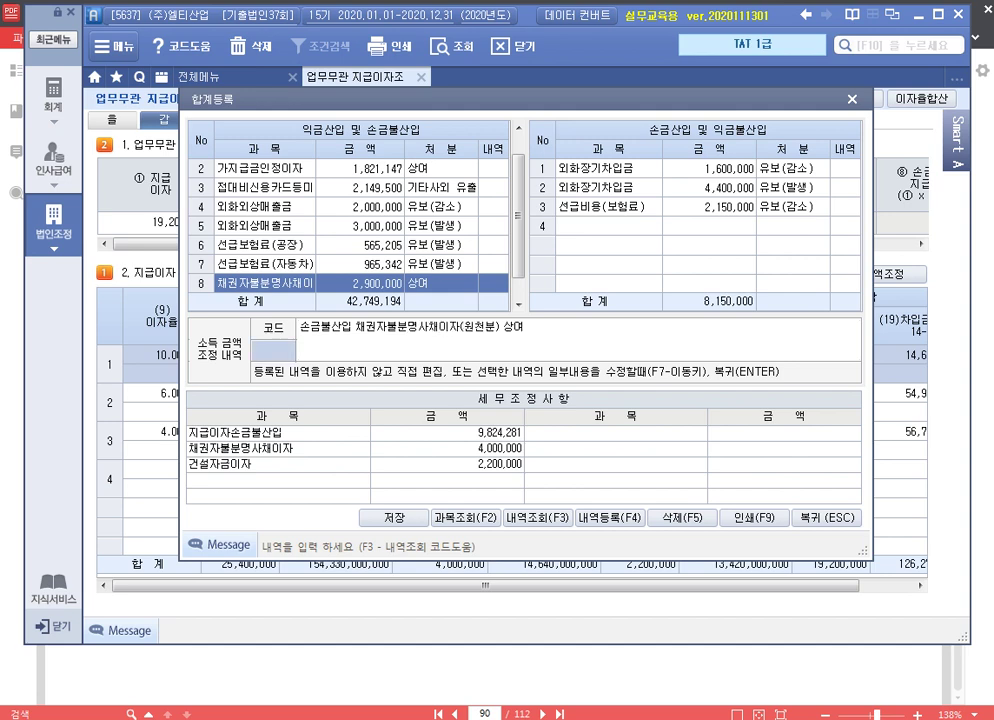
key(Return)
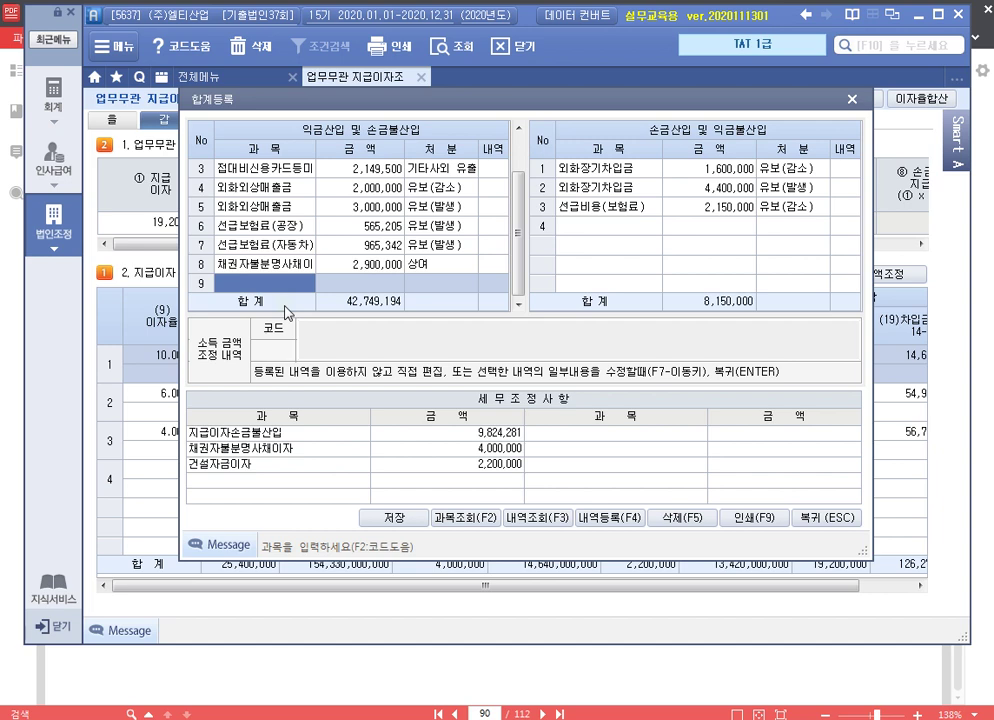
Add 손금불산입 채권자불분명사채이자(원천세분) 1,100,000 as 기타사외유출 with its adjustment note
text(채권자불분명)
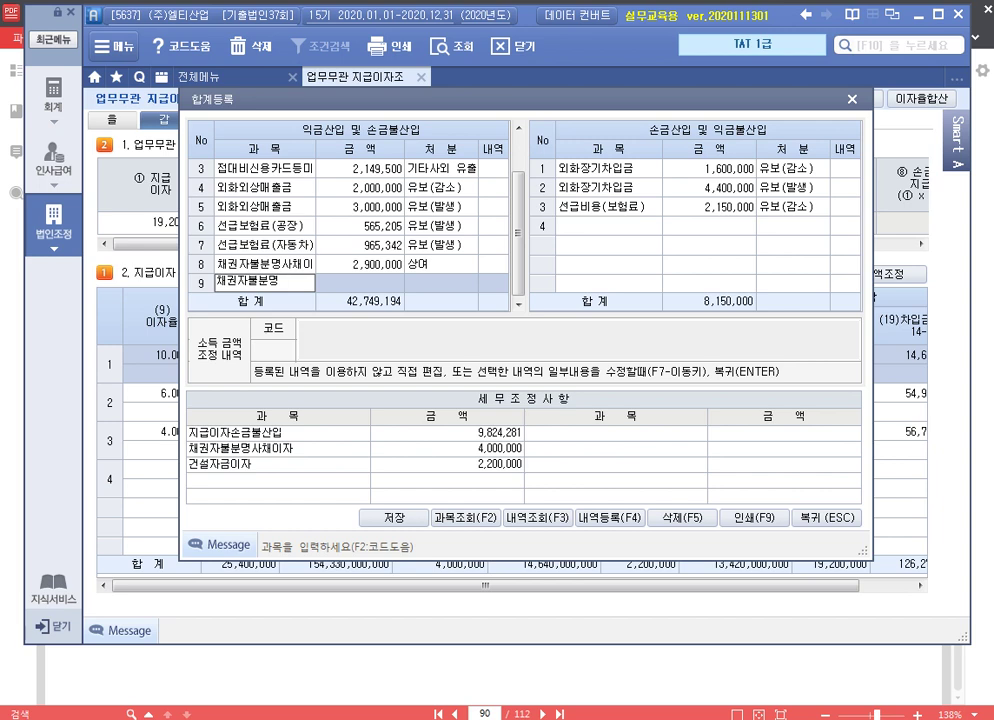
text(사채이자()
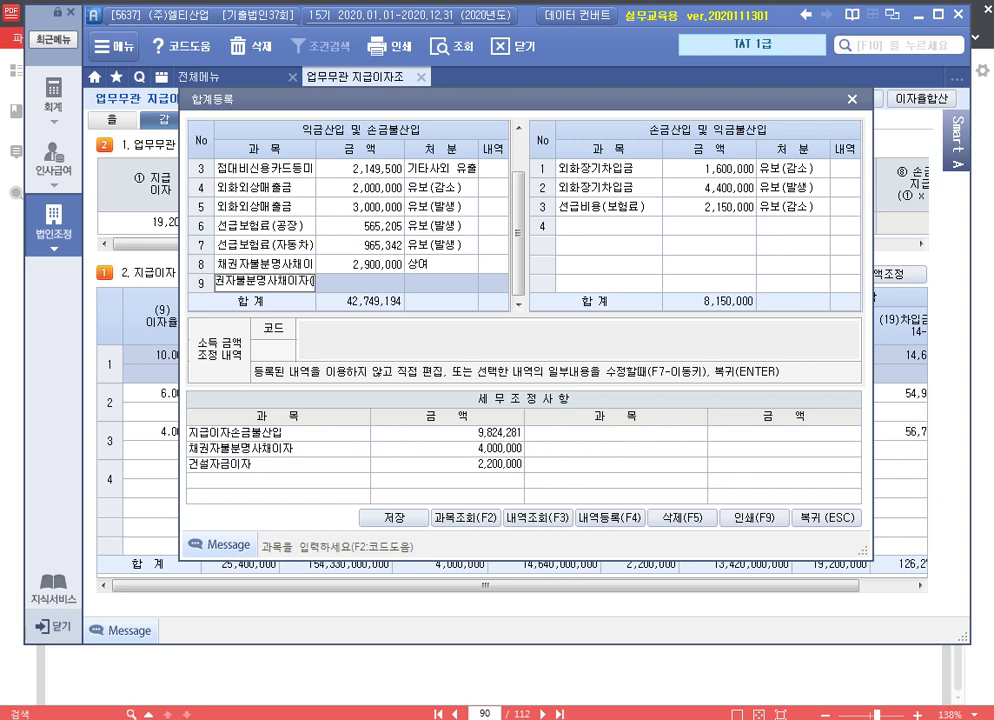
text(원지세분))
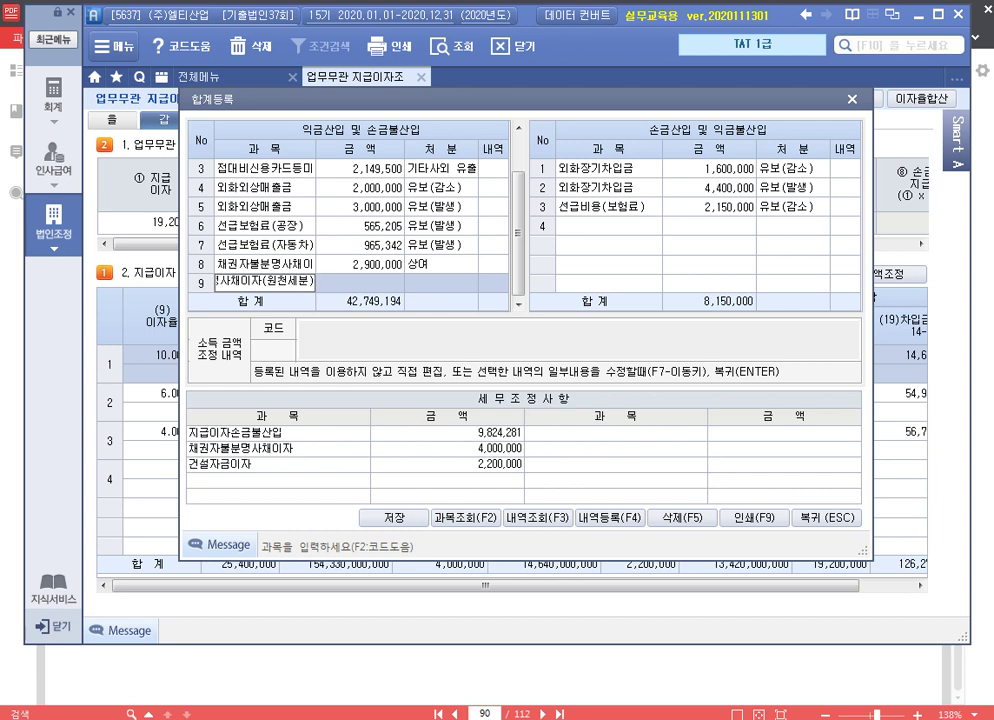
key(Return)
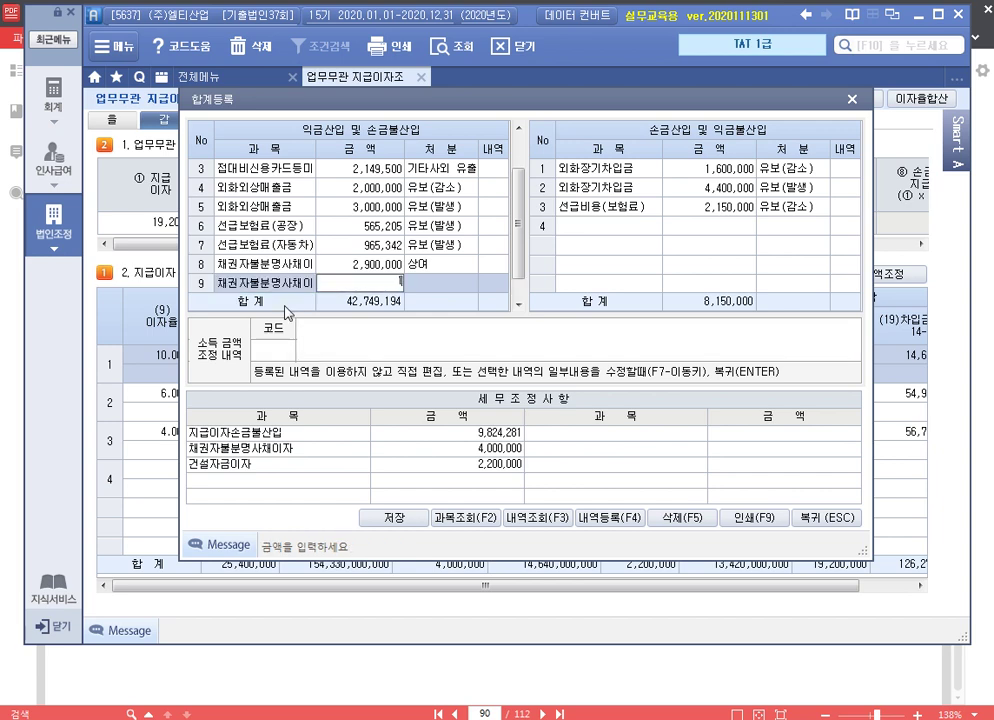
text(1100000)
key(Return)
key(6)
key(Return)
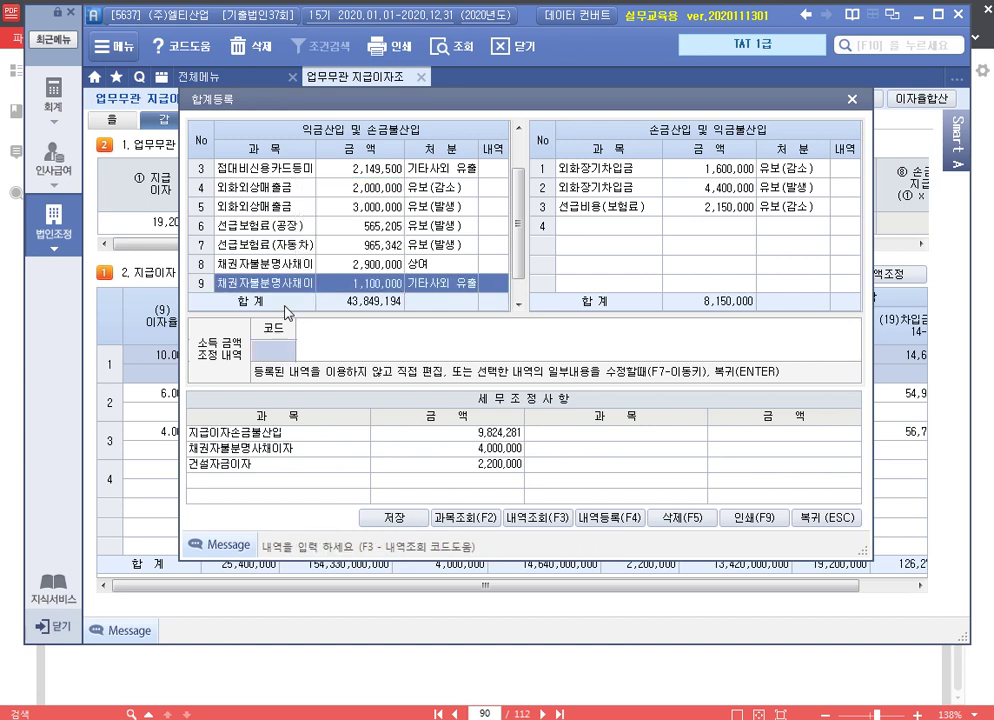
text(손금불산입 채권자)
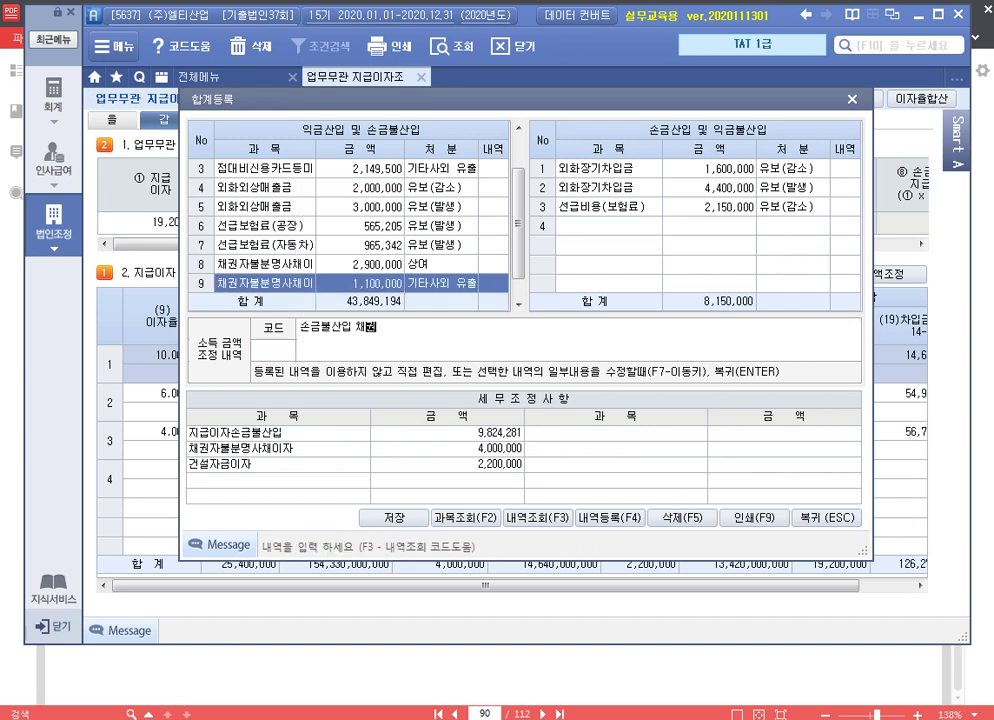
text(불분명사채이자)
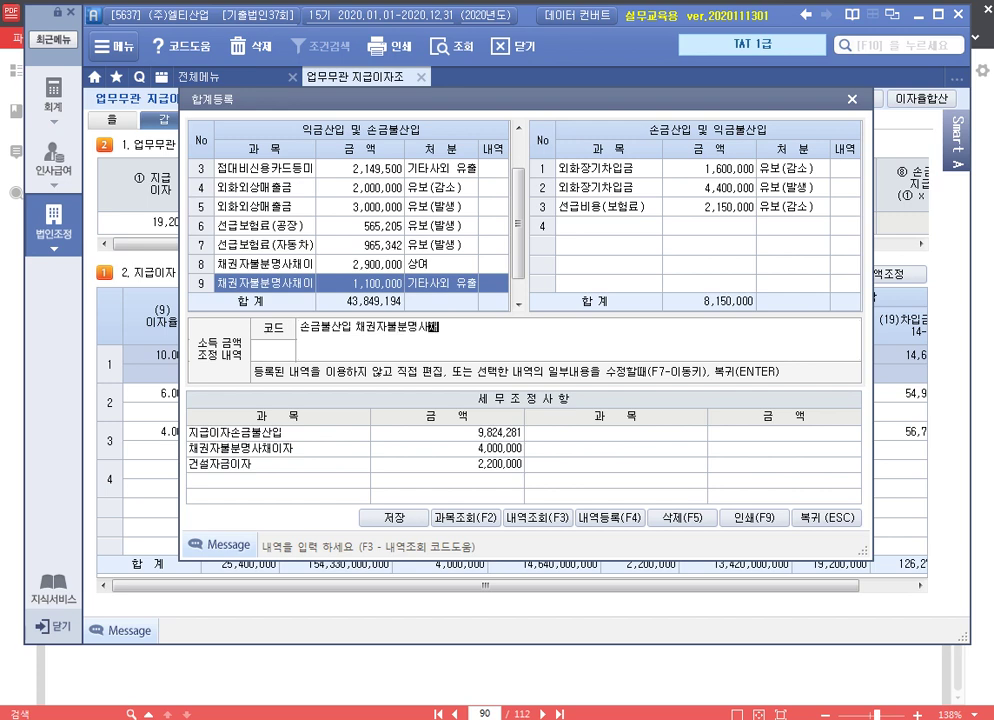
text((원천세분) 기타사외유출)
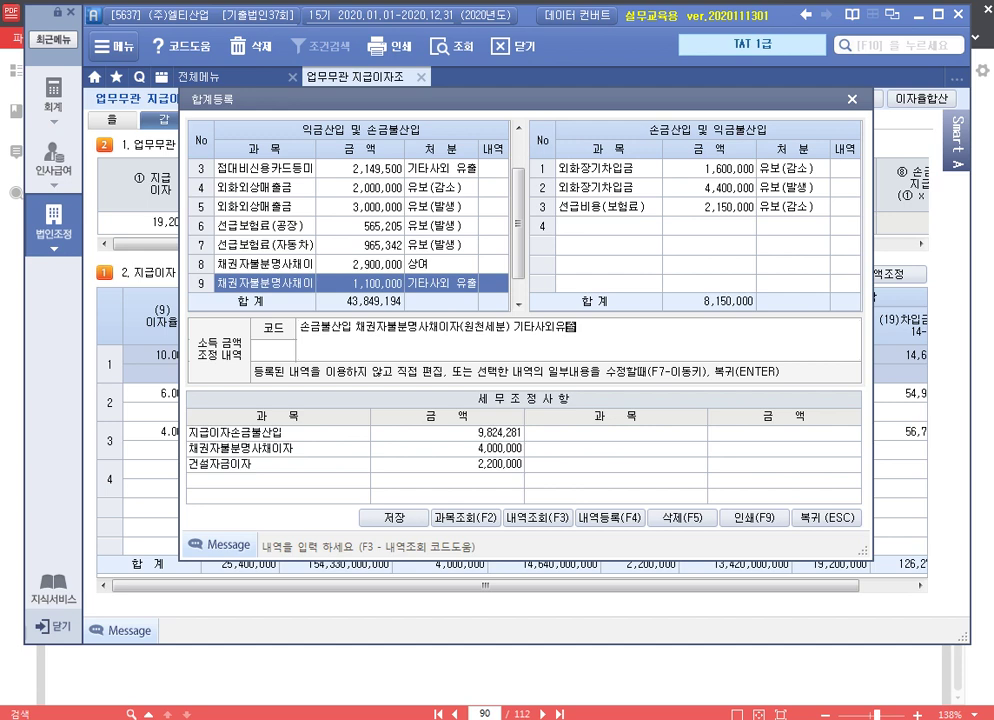
key(Return)
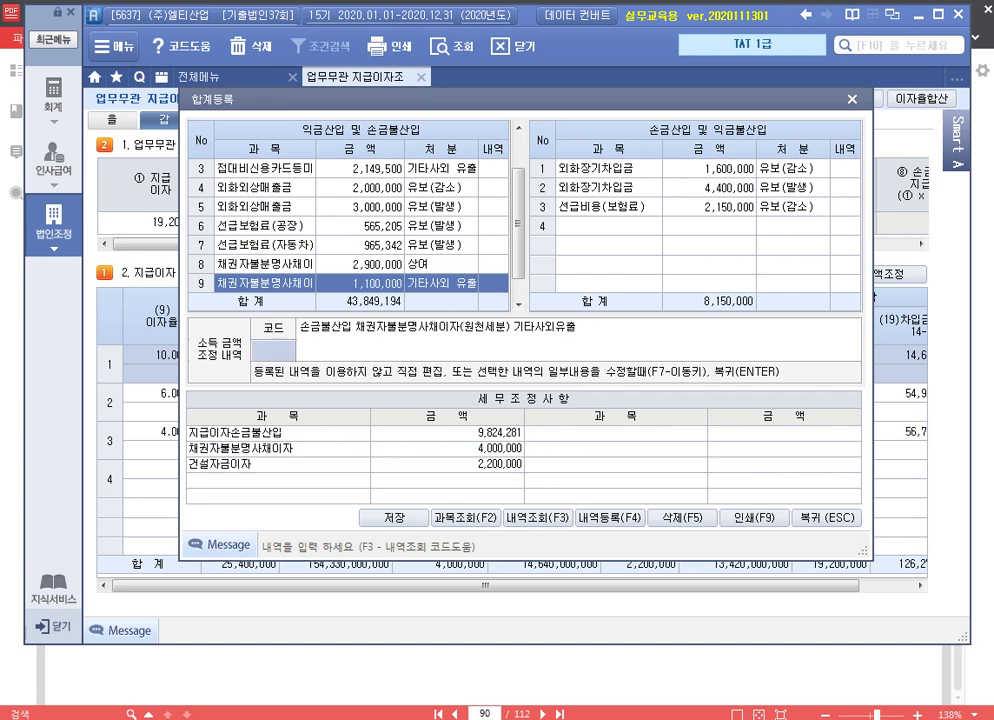
key(Return)
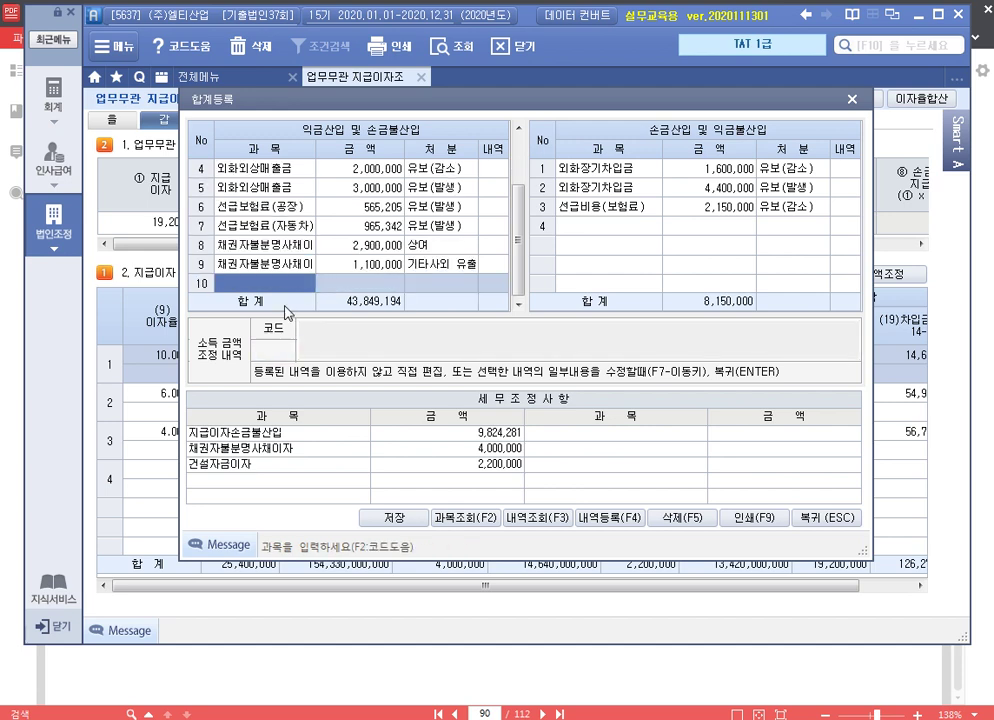
Add row 10 as 건설자금이자, 2,200,000, noted '손금불산입 건설자금이자 유보'
text(건설자)
text(금이자)
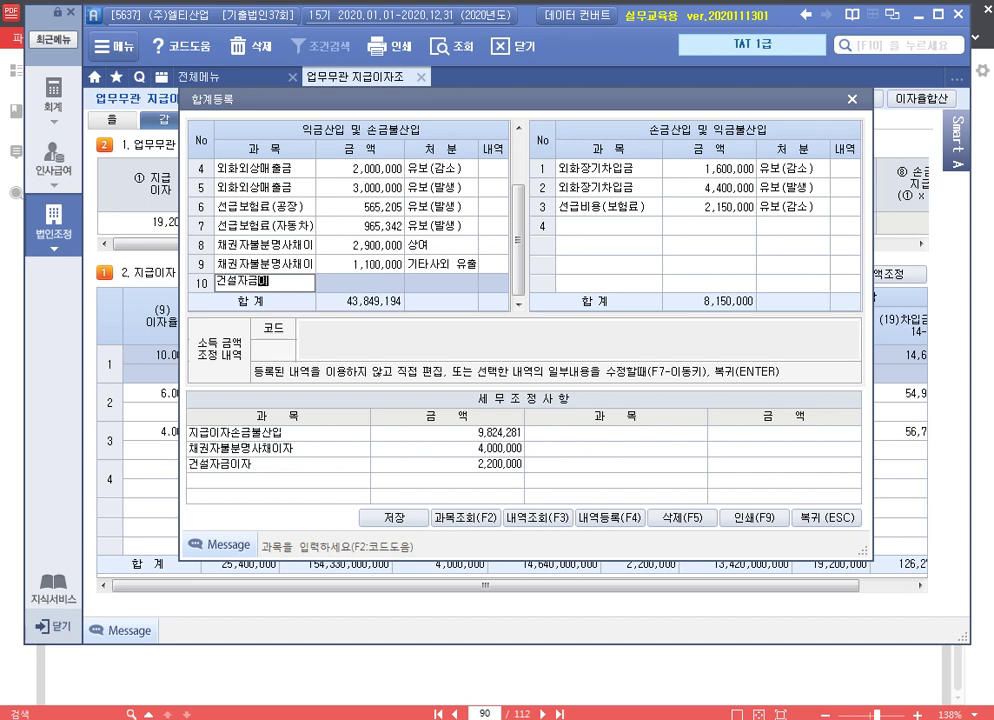
key(Return)
text(4)
key(Return)
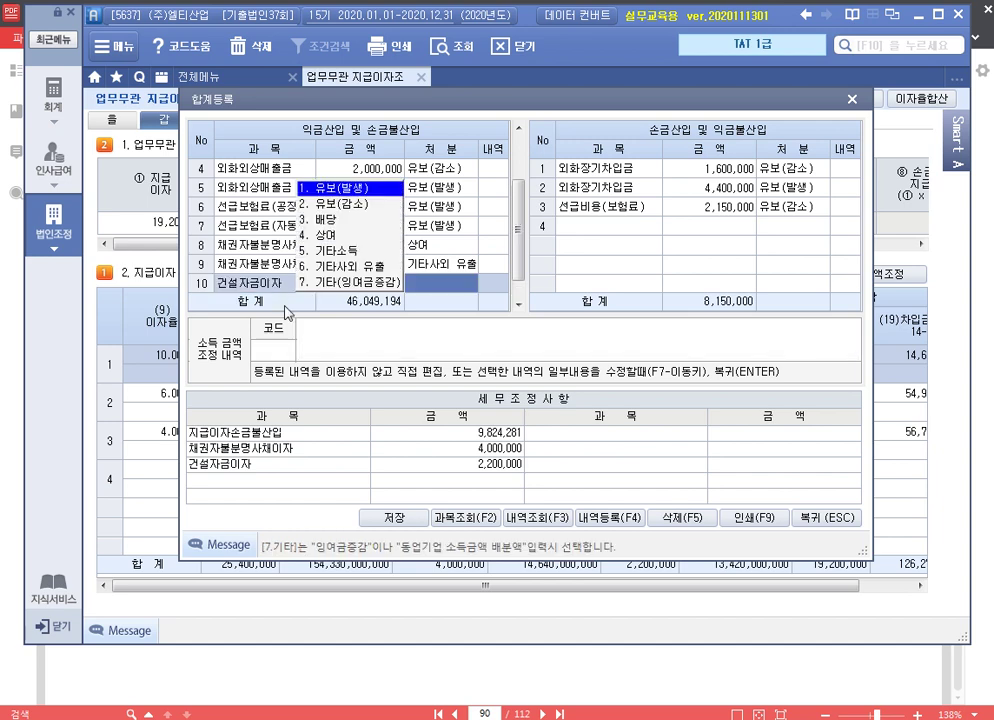
text(1)
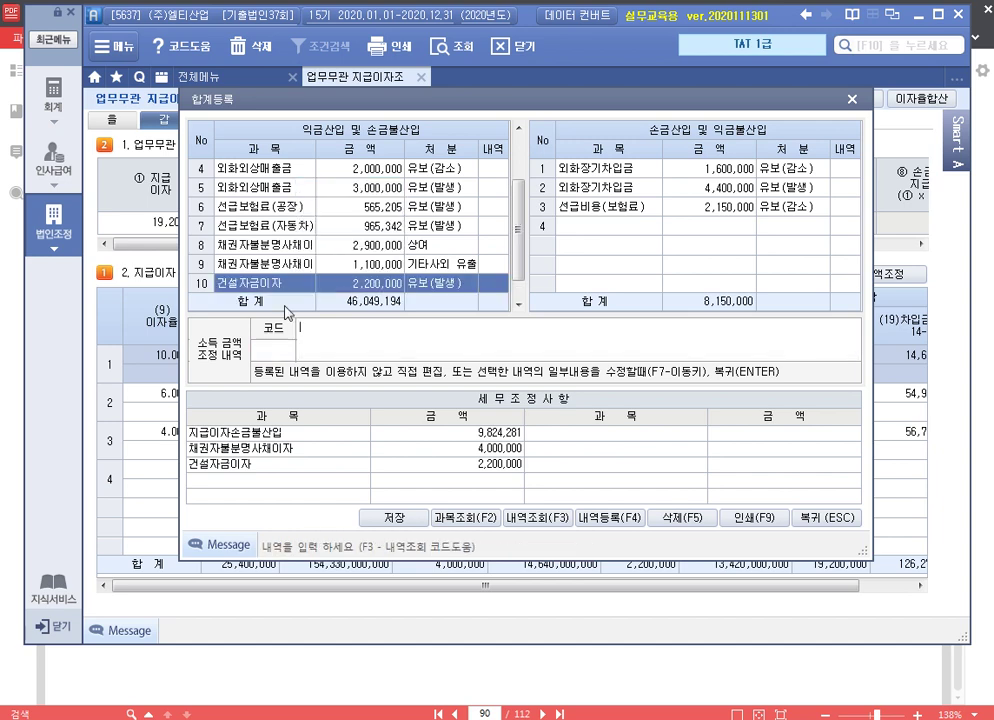
text(손금불산입)
text( 건설자금이자 유보)
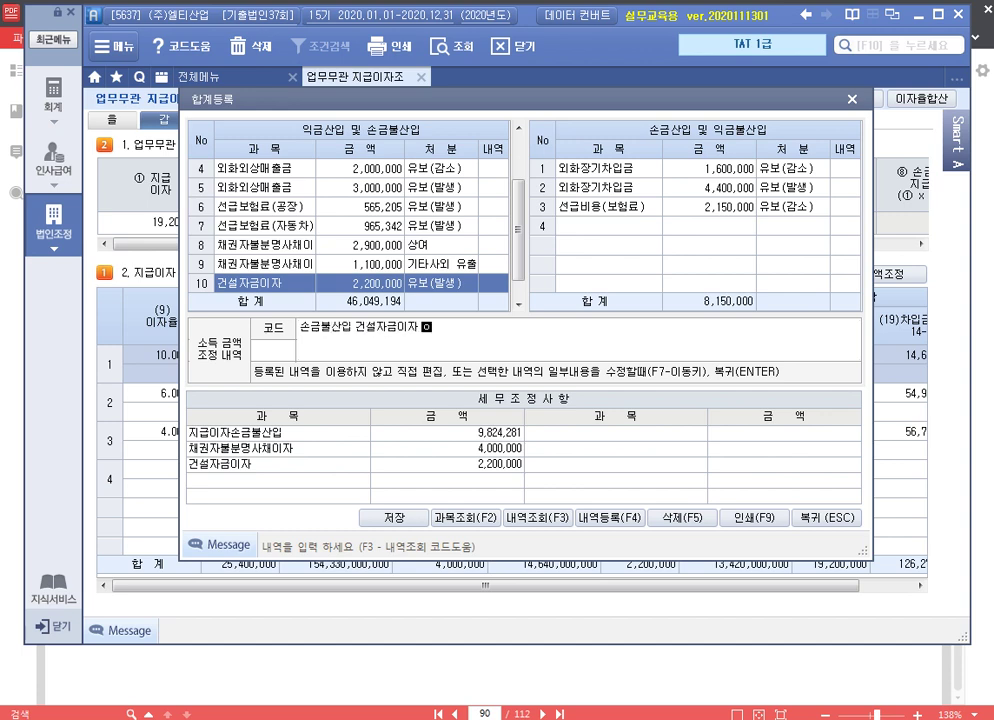
key(Return)
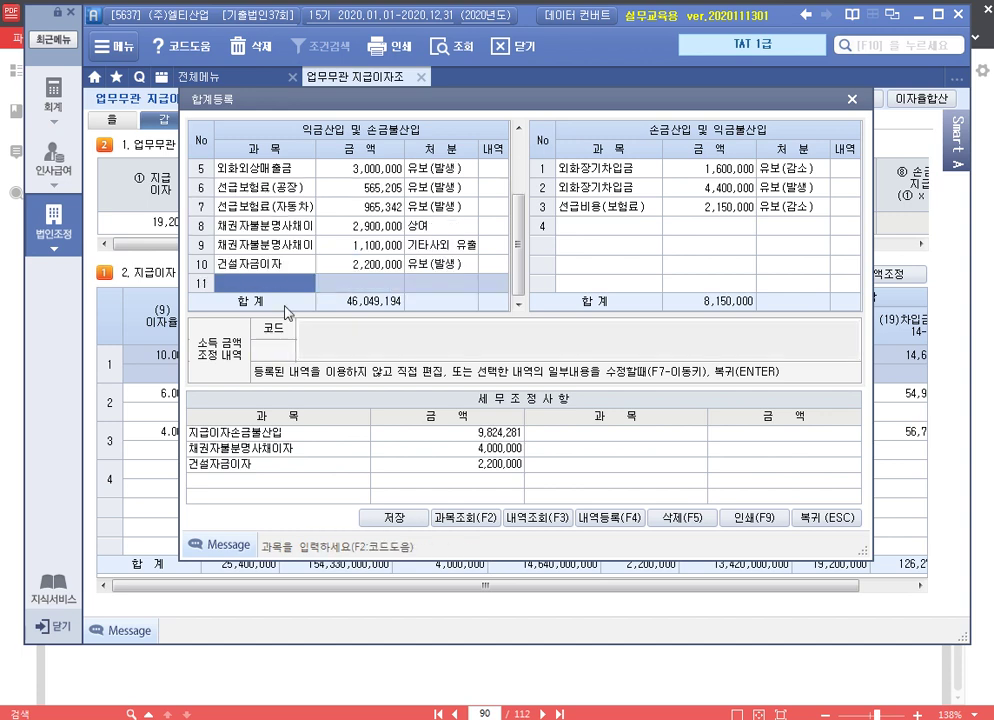
Add row 11 as 업무무관자산지급이자, 9,824,281, 기타사외유출, noted '손금불산입 업무무관자산지급이자 기타사외유출'
text(업무)
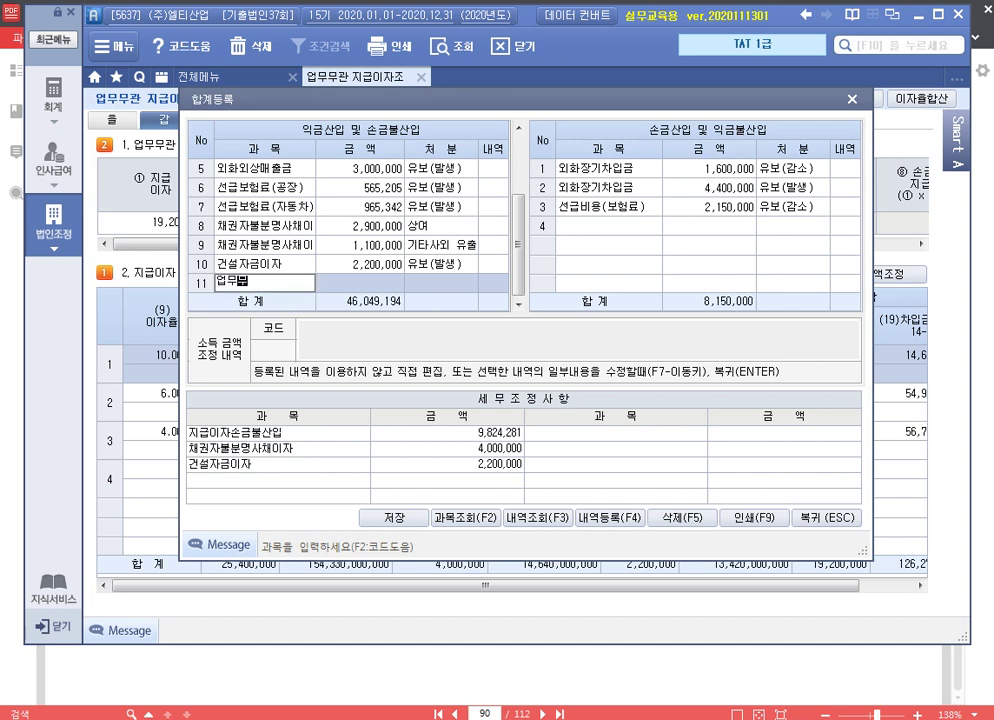
text(무관자산지급이자)
key(Return)
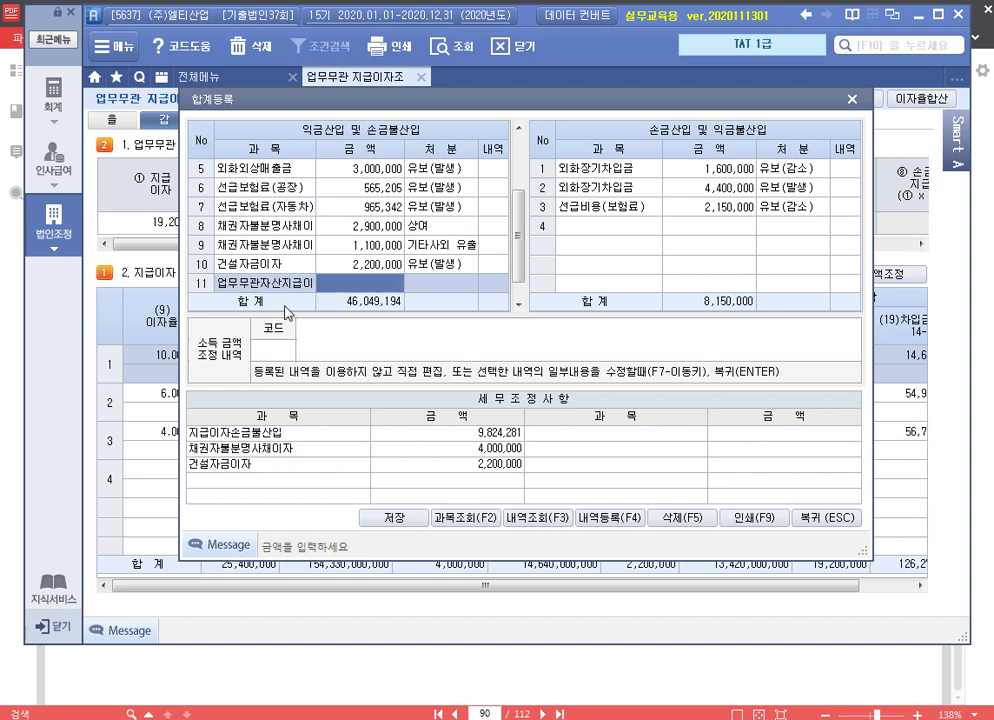
text(9,824,2)
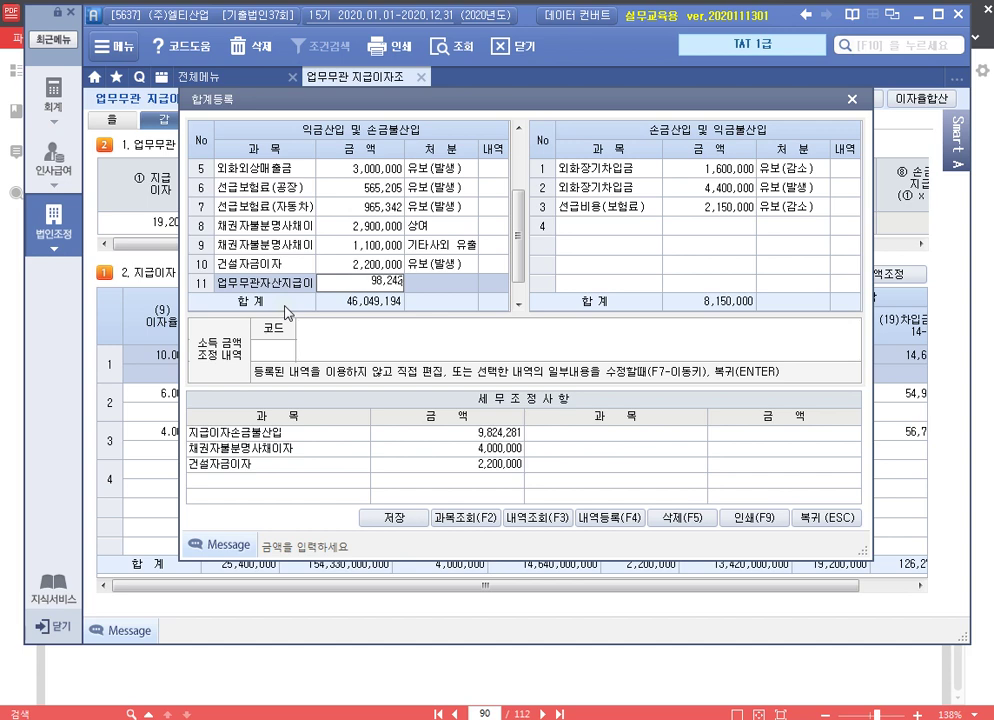
text(81)
key(Return)
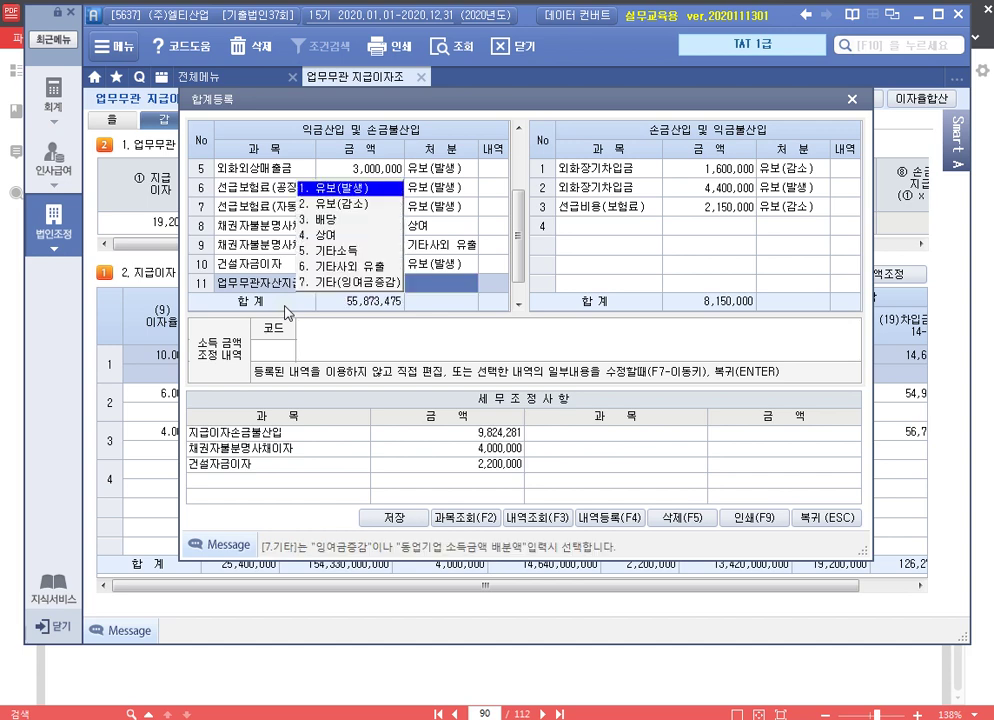
key(6)
key(Return)
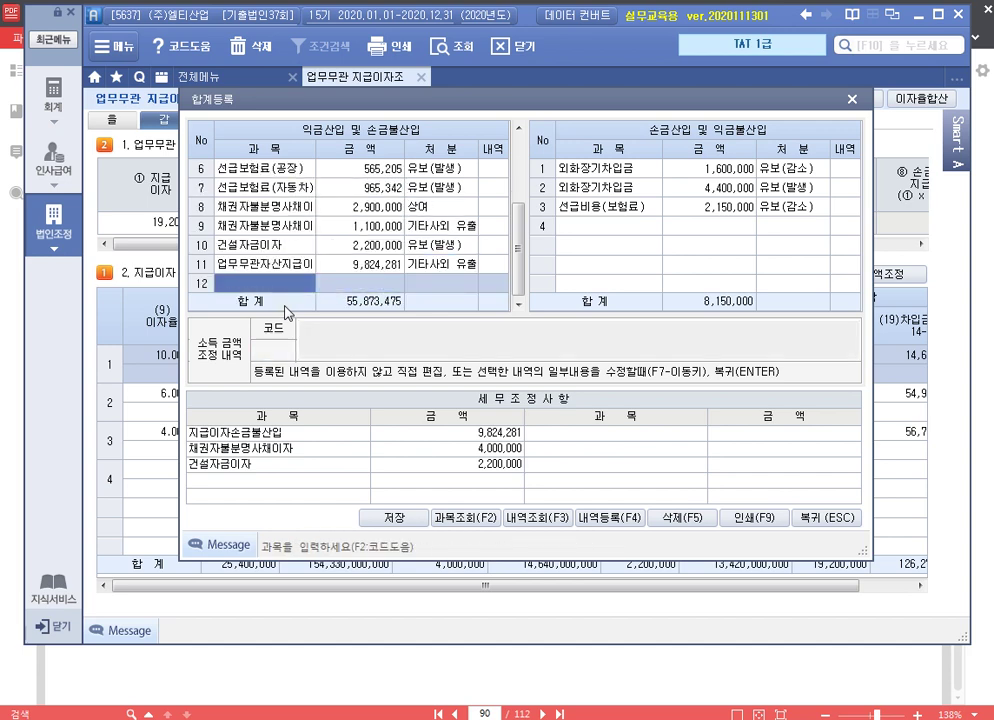
key(Up)
click(332, 341)
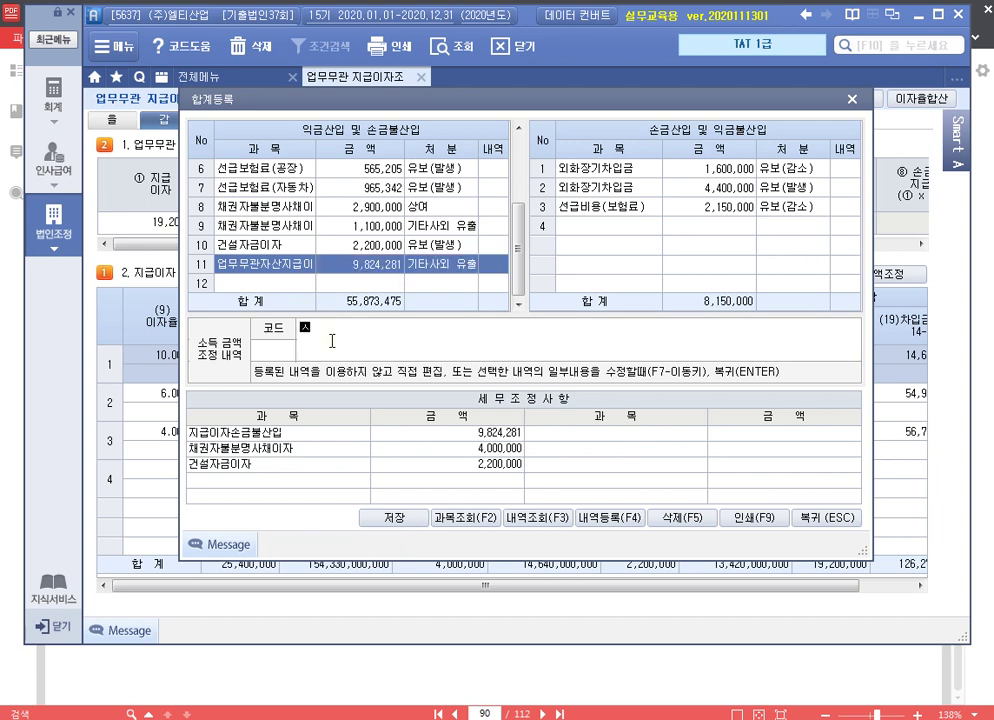
text(손금불산입 업무무관자산지급)
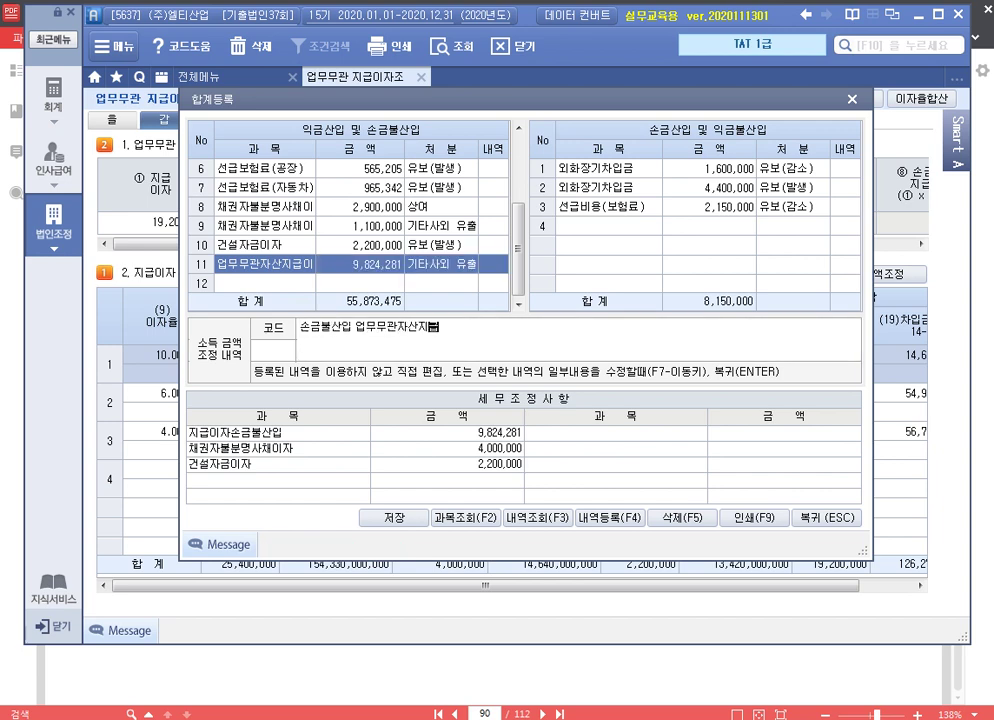
text(이자 기타사외유출)
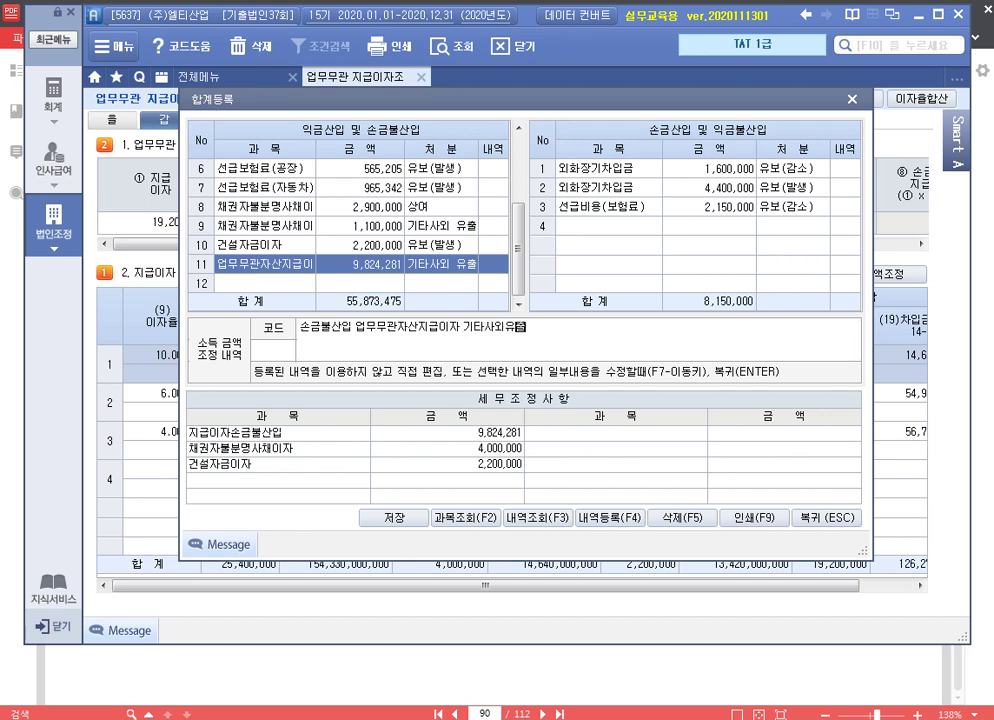
key(Return)
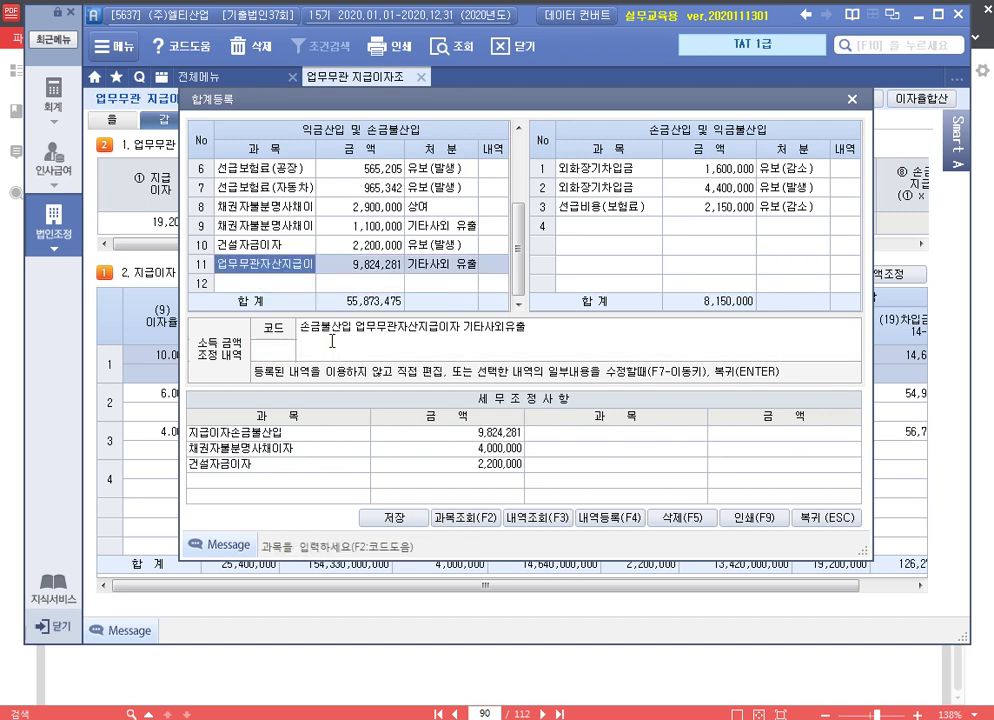
Save the 업무무관 지급이자조정명세서 and close that form
click(833, 518)
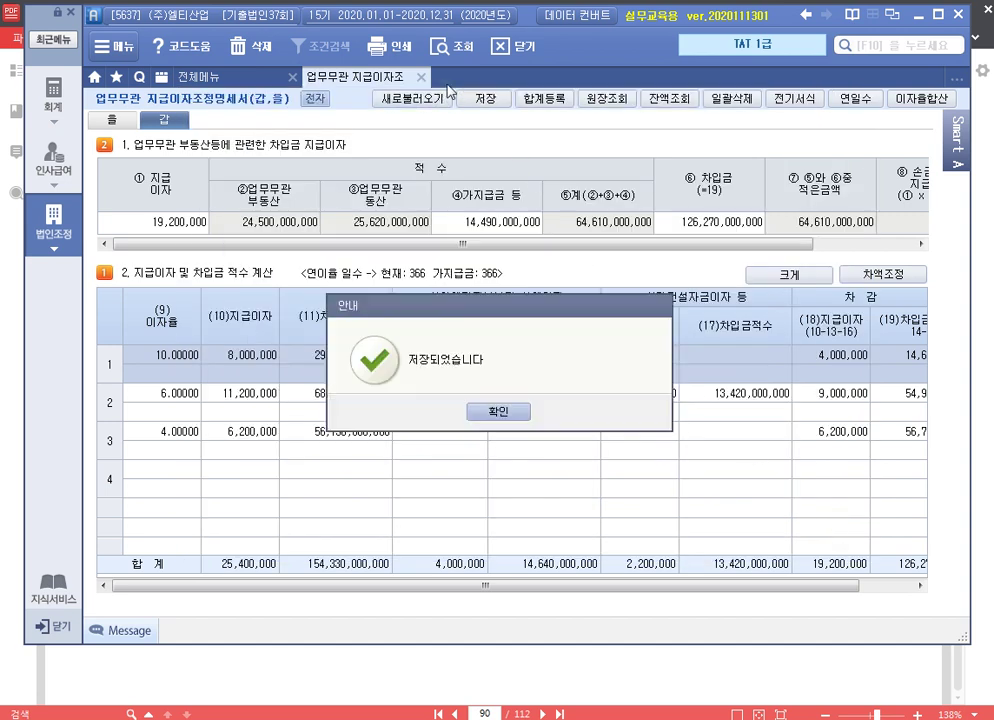
click(510, 426)
click(421, 78)
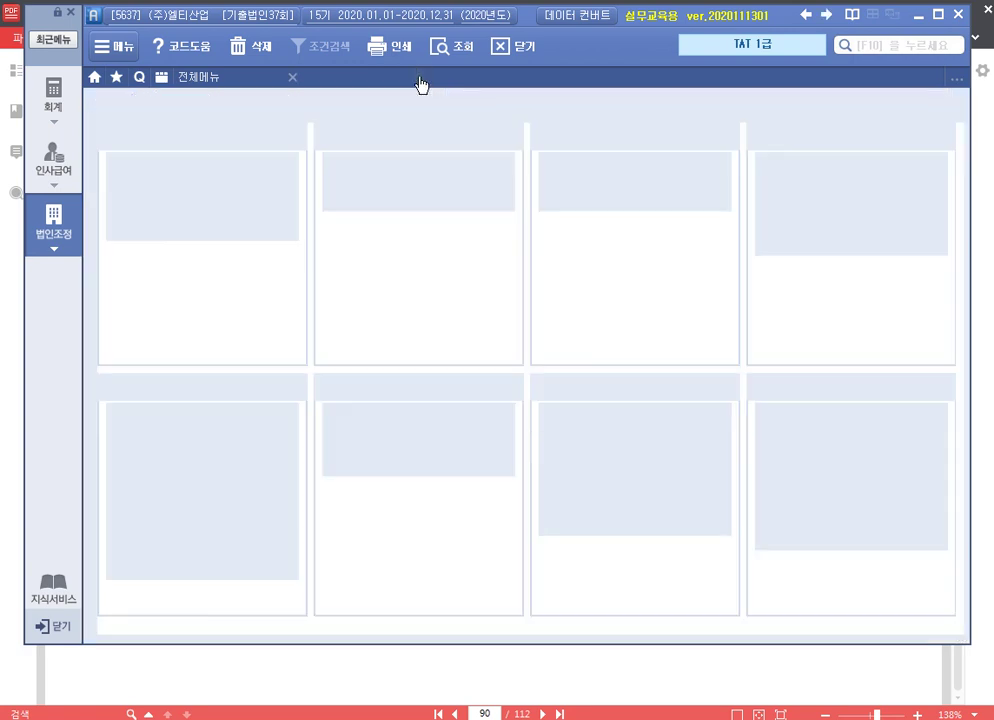
click(665, 668)
Read page 91 problem 5 on the 300,000,000 피난방호시설 investment, then return to Smart A
scroll(600, 500, down, 10)
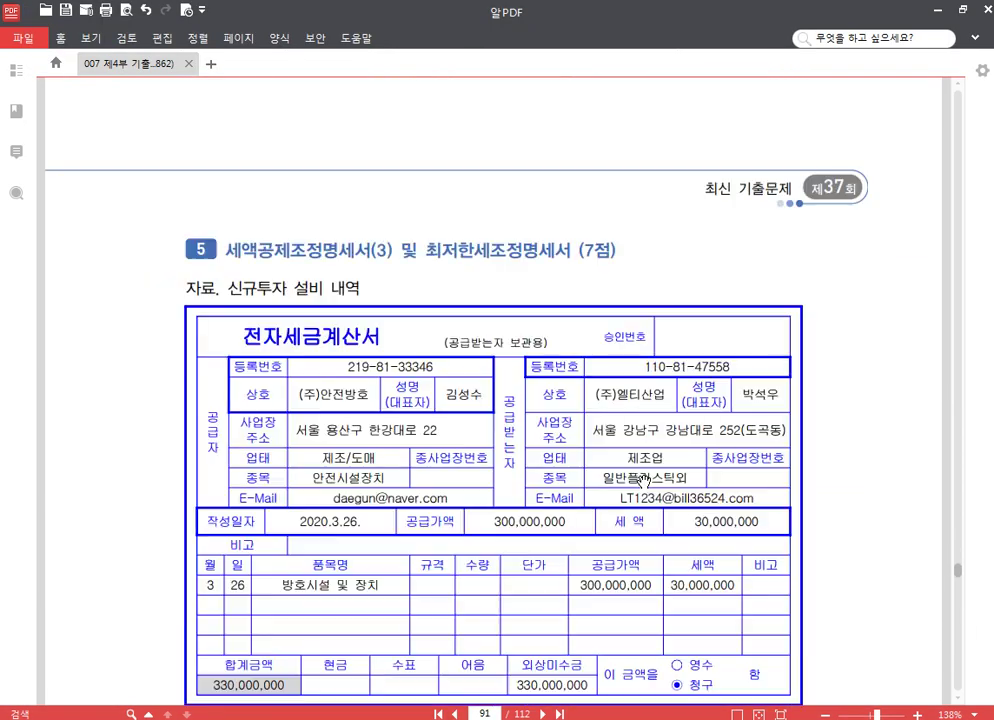
scroll(643, 481, down, 2)
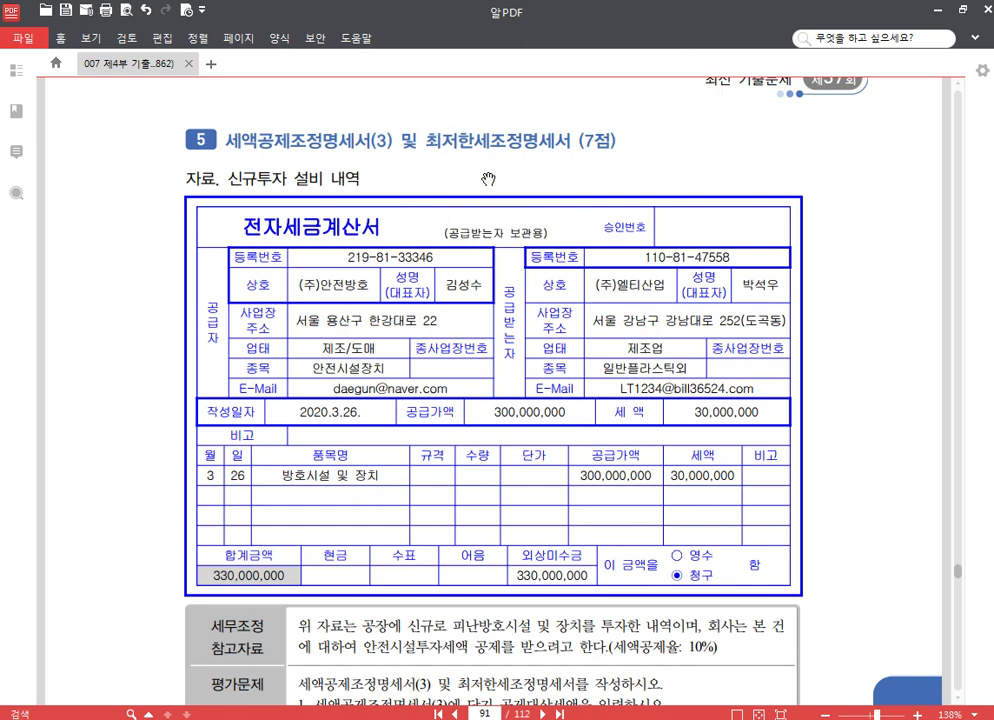
scroll(480, 469, down, 2)
right_click(458, 470)
click(379, 333)
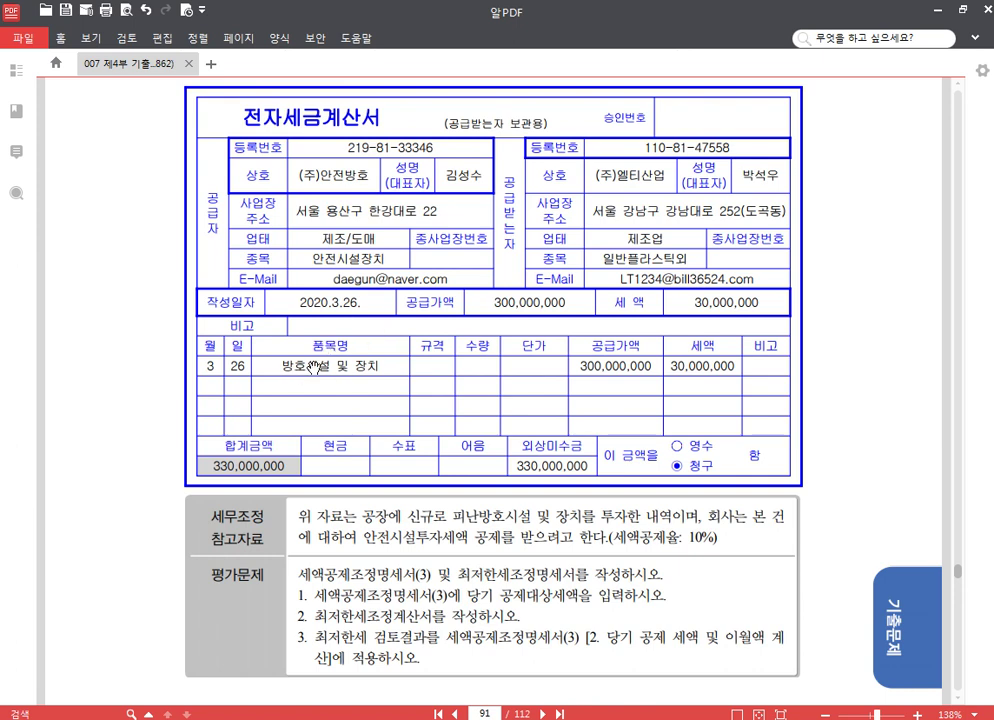
scroll(450, 402, down, 2)
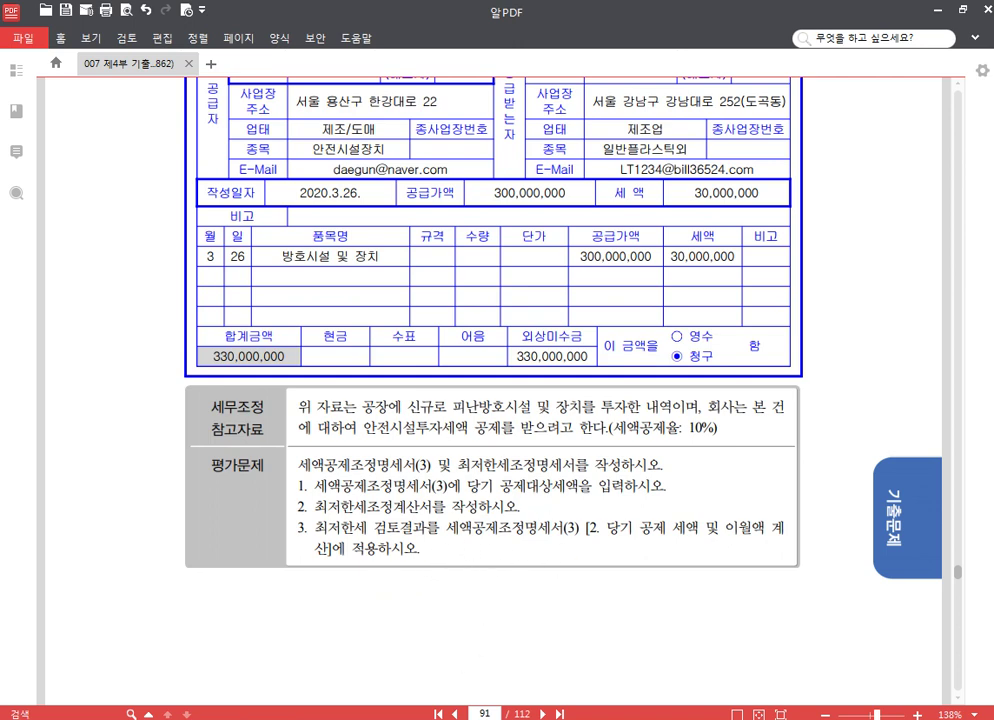
key(alt+Tab)
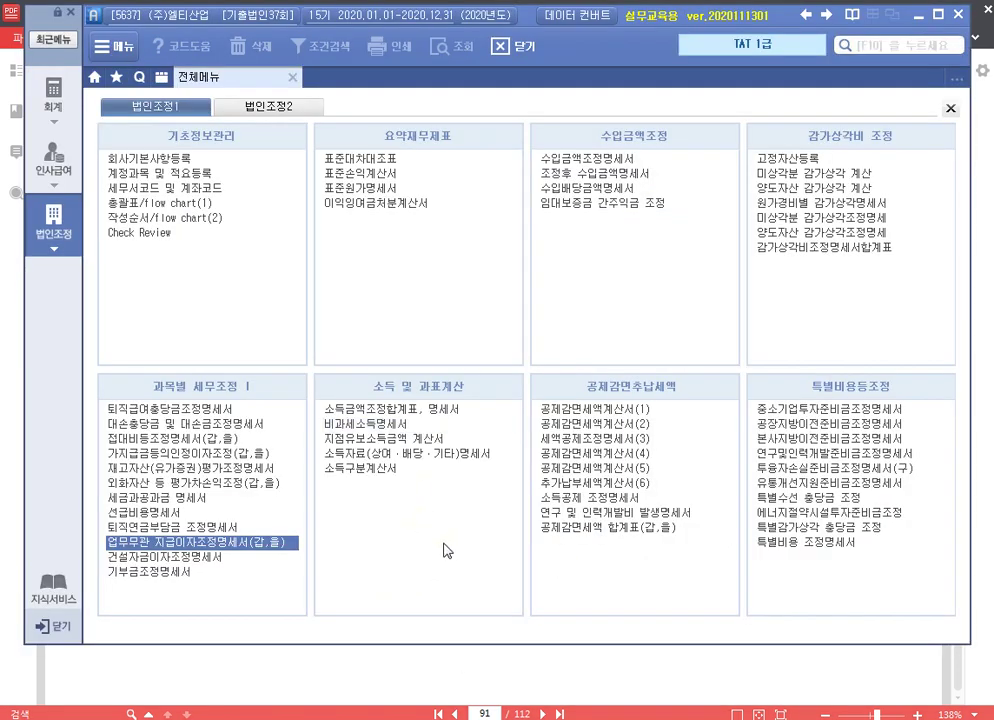
Enter a 300,000,000 안전시설 investment at the 10% rate, yielding a 30,000,000 credit
click(612, 438)
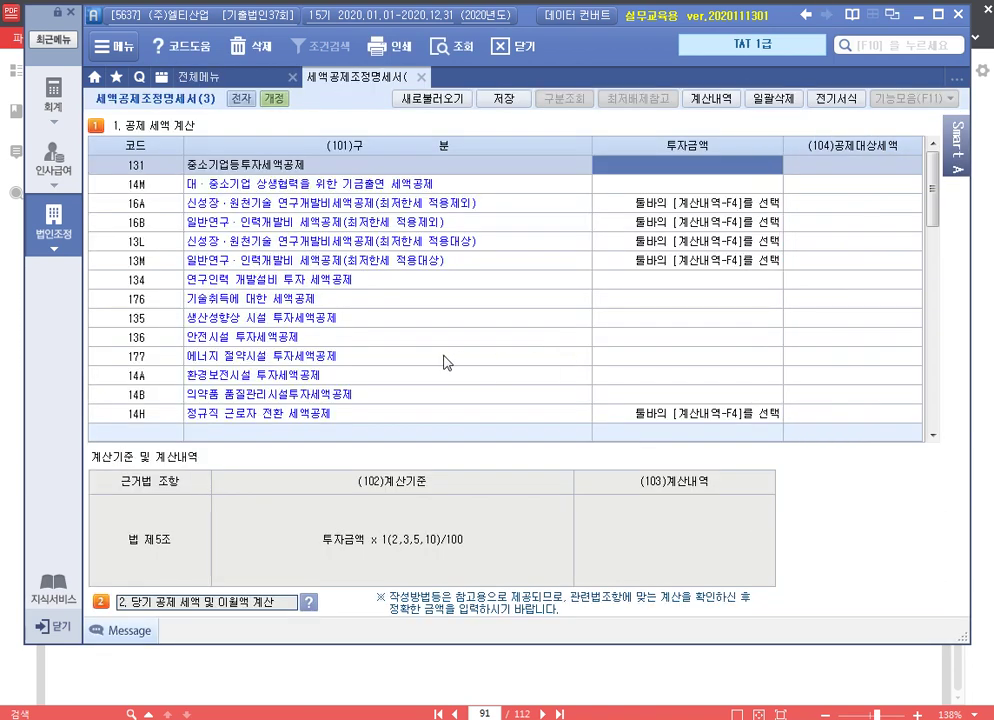
click(407, 338)
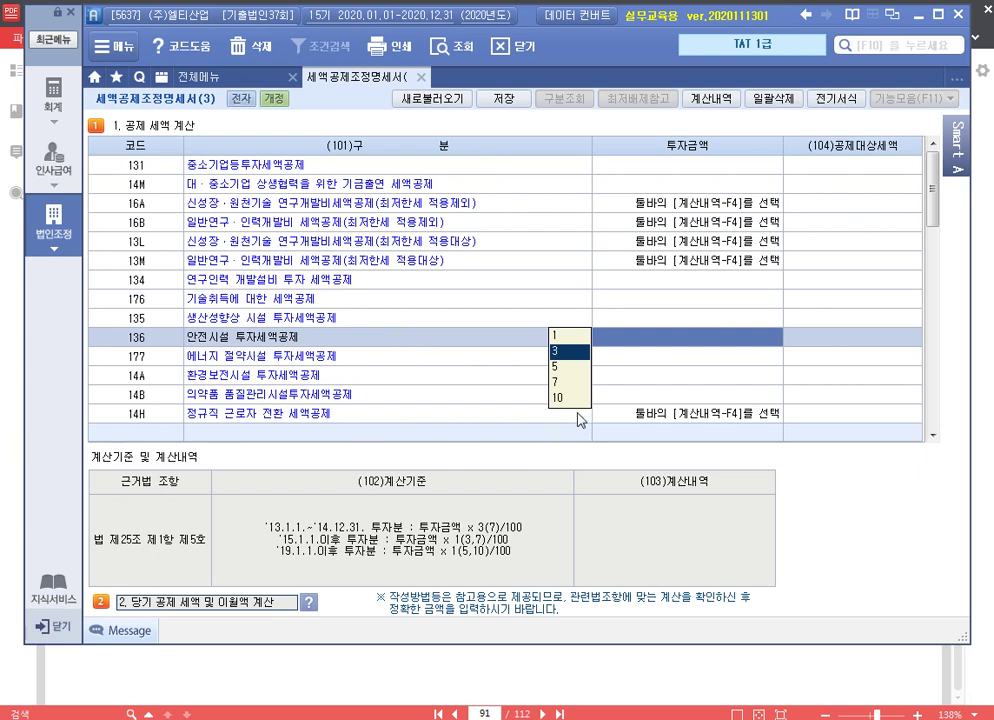
click(559, 399)
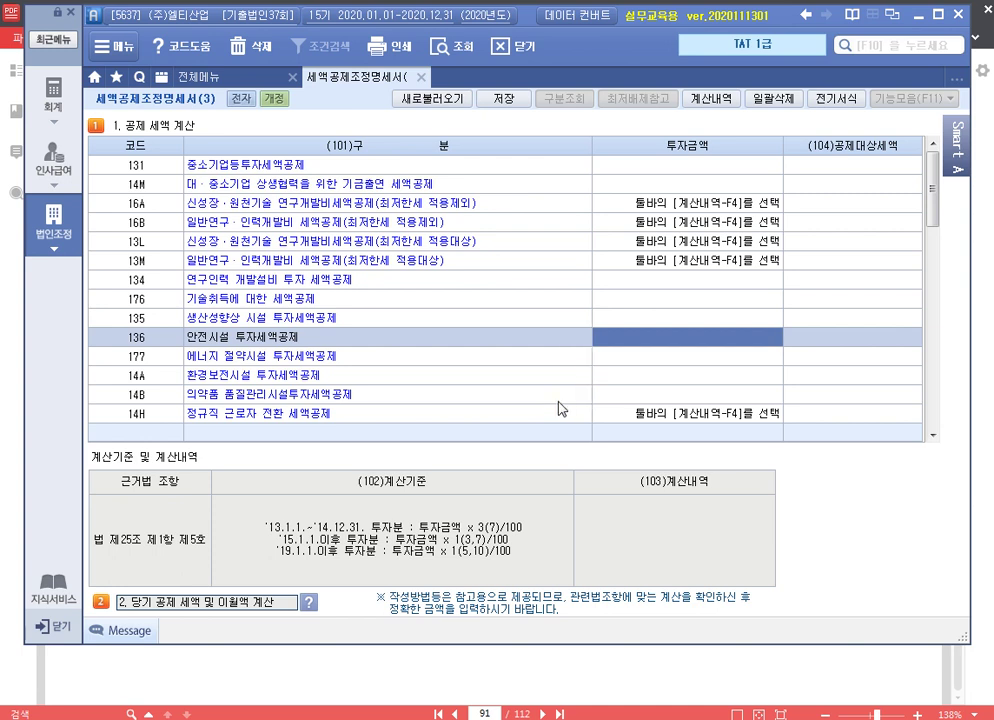
click(720, 336)
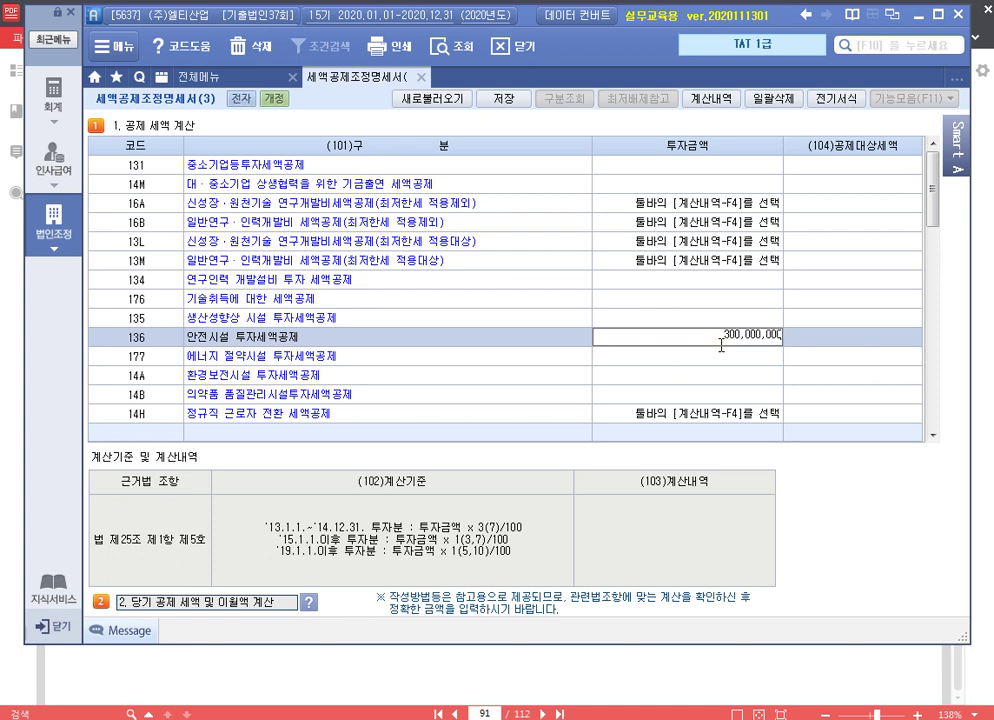
key(Return)
key(Return)
key(Up)
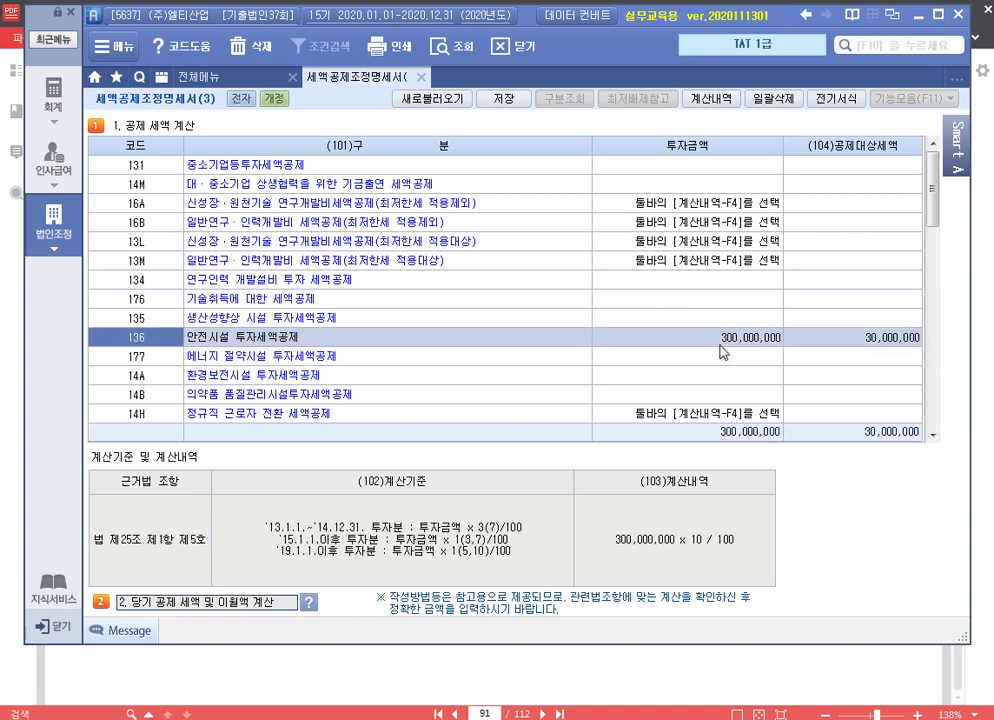
click(853, 340)
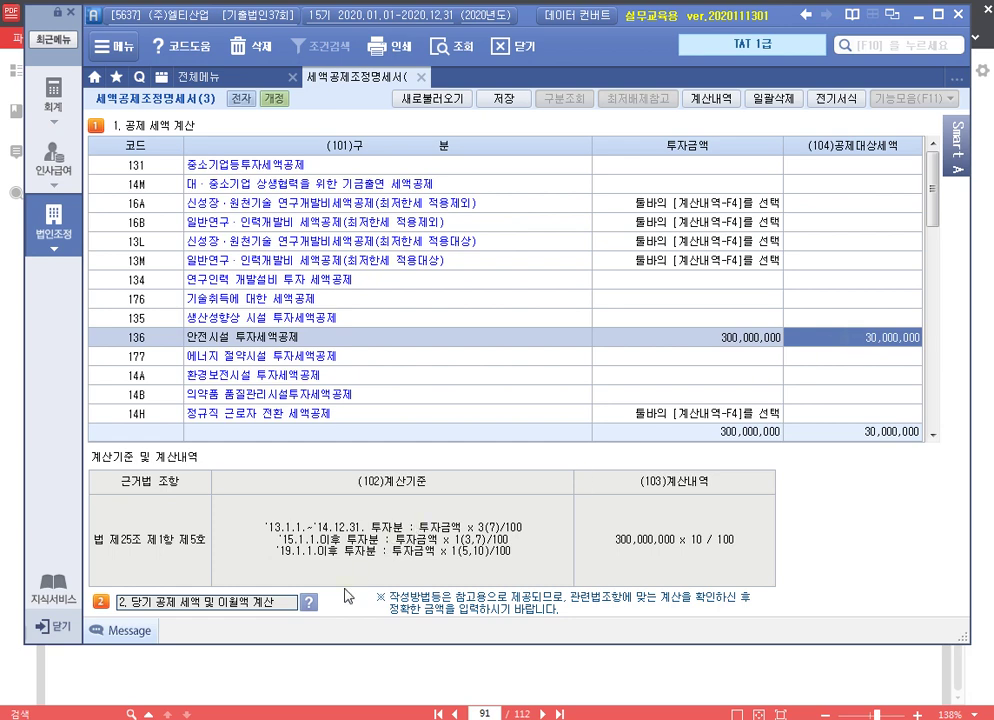
click(310, 604)
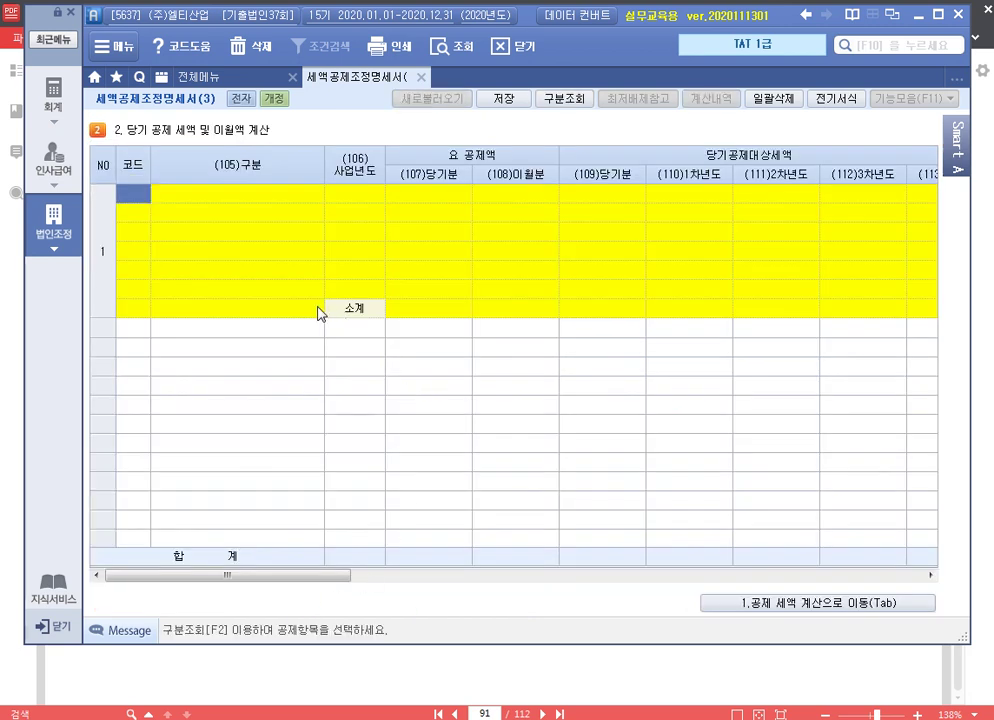
Add line 136 안전시설 투자세액공제 (2020-12, 30,000,000) to section 2 and review columns (116)-(120)
key(F2)
key(Down)
key(Down)
key(Down)
key(Down)
key(Down)
key(Down)
key(Down)
key(Down)
key(Down)
key(Down)
key(Down)
key(Down)
key(Down)
key(Down)
key(Down)
key(Down)
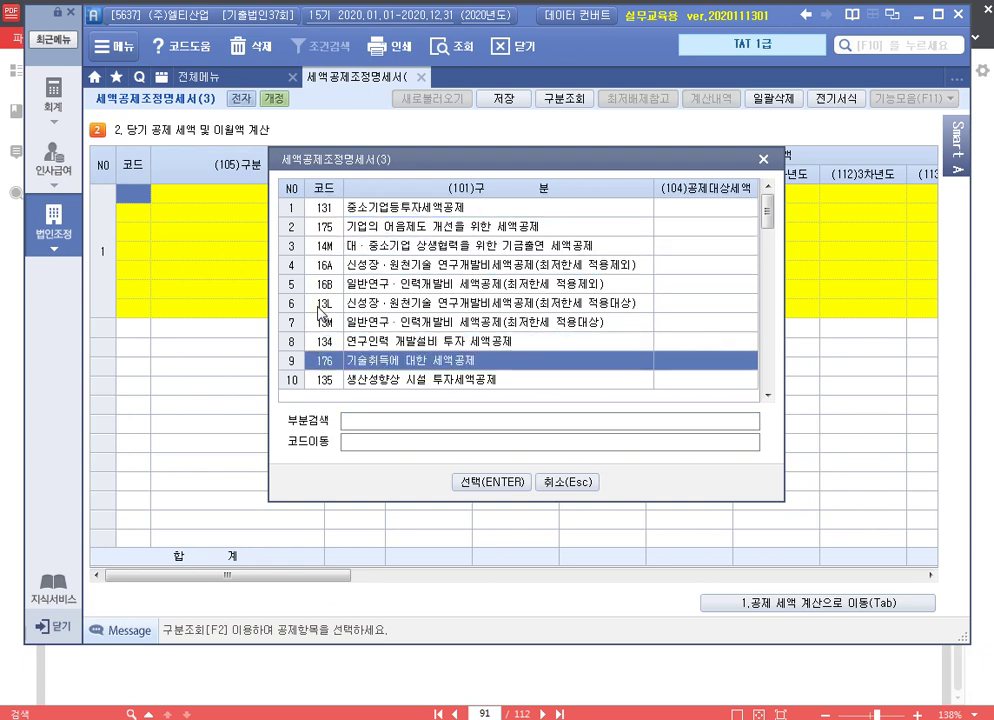
key(Up)
key(Up)
key(Up)
key(Up)
key(Up)
key(Up)
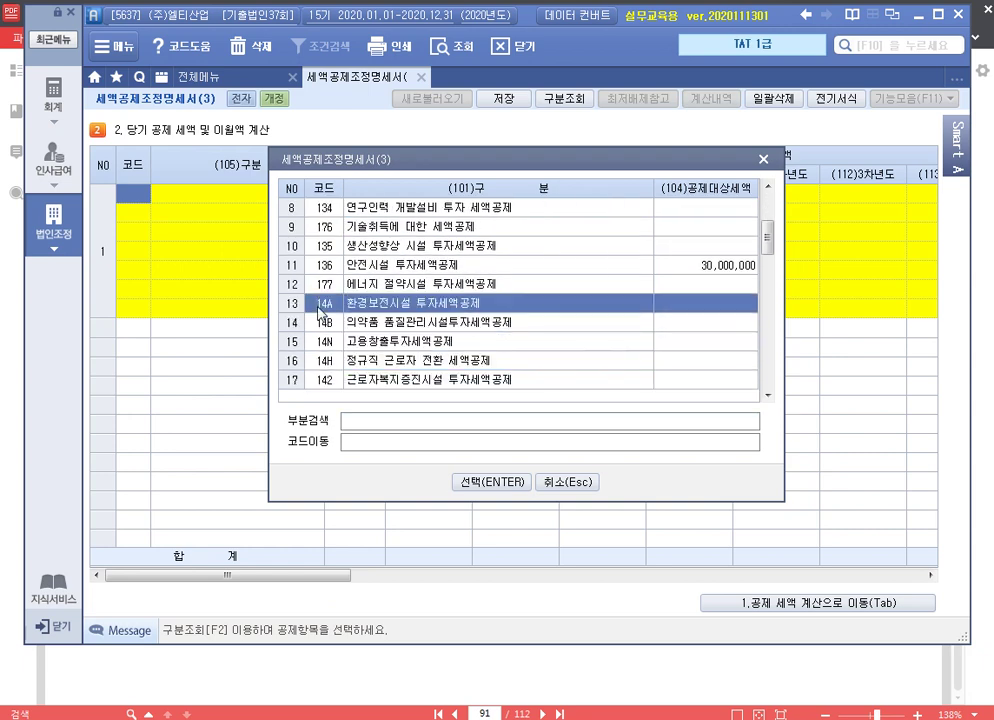
key(Return)
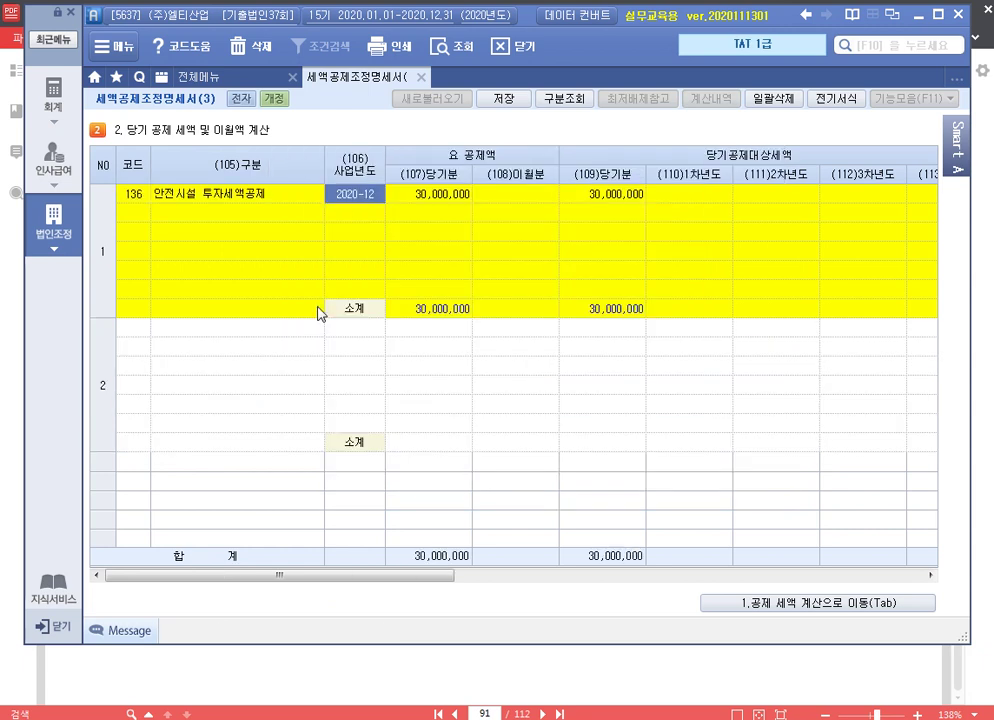
key(Return)
key(Return)
key(Return)
key(Return)
key(Return)
key(Return)
key(Return)
key(Return)
key(Return)
key(Return)
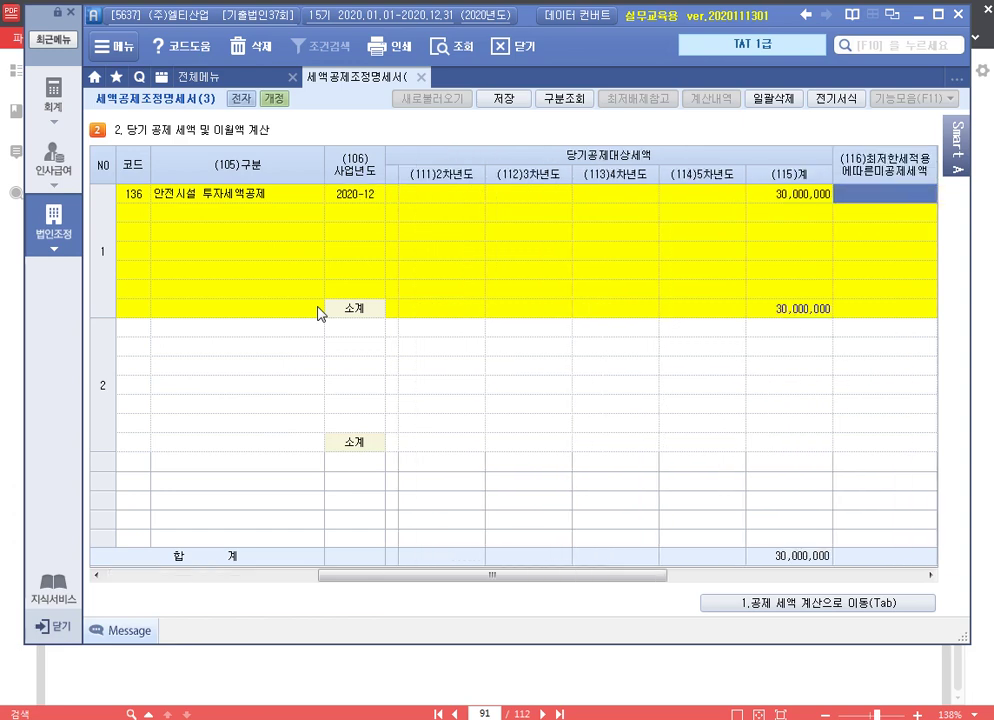
key(Return)
key(Return)
key(Return)
key(Up)
key(Left)
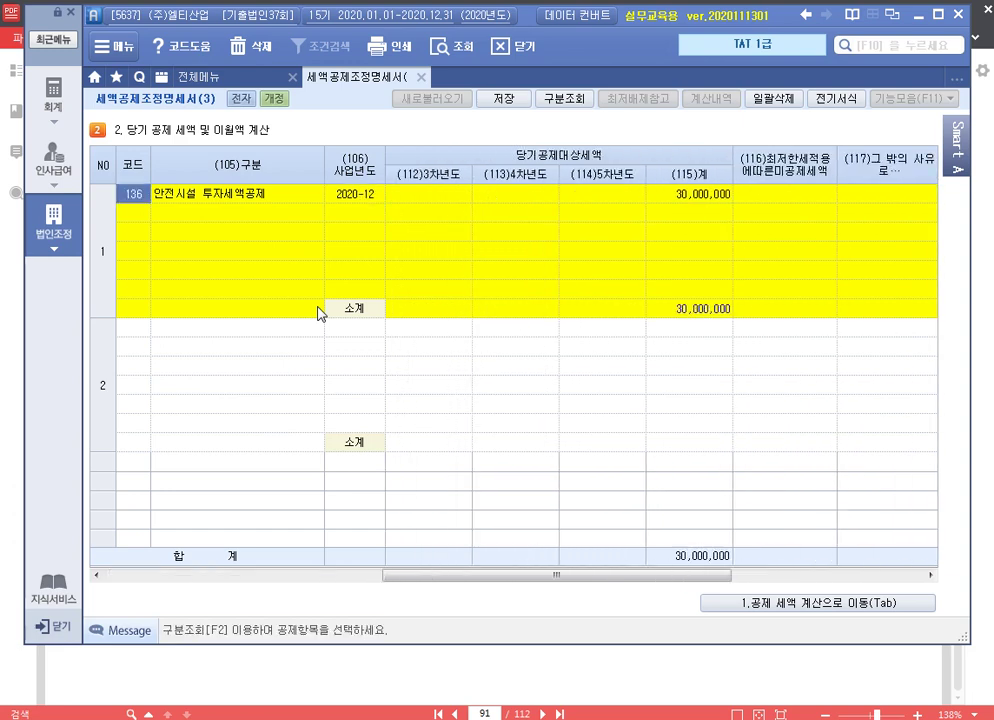
drag(568, 577, 812, 577)
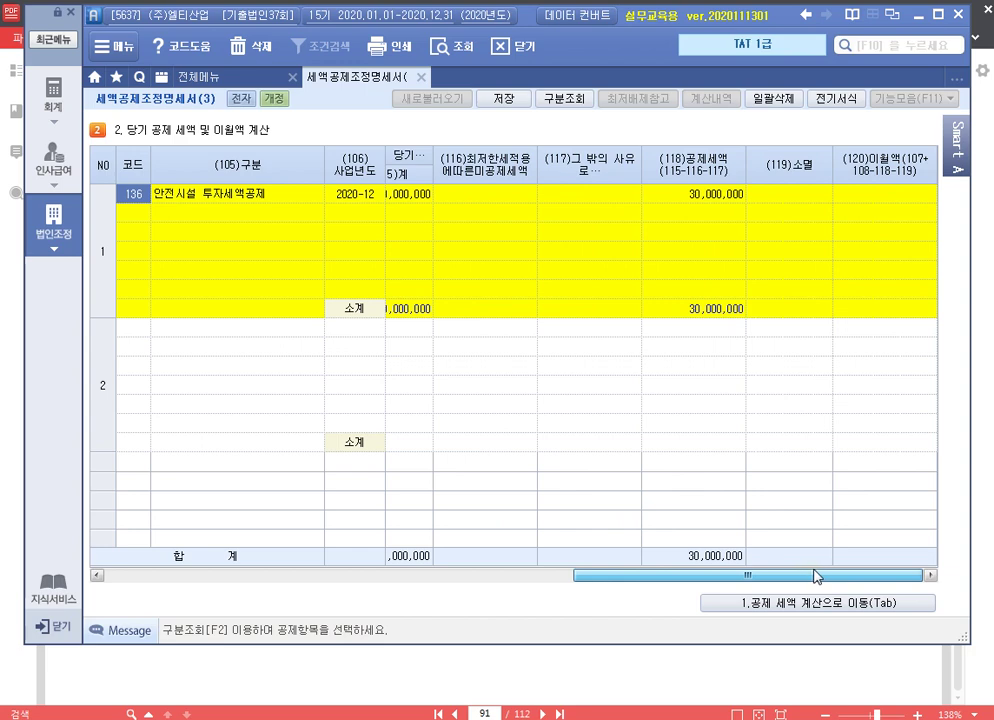
click(508, 198)
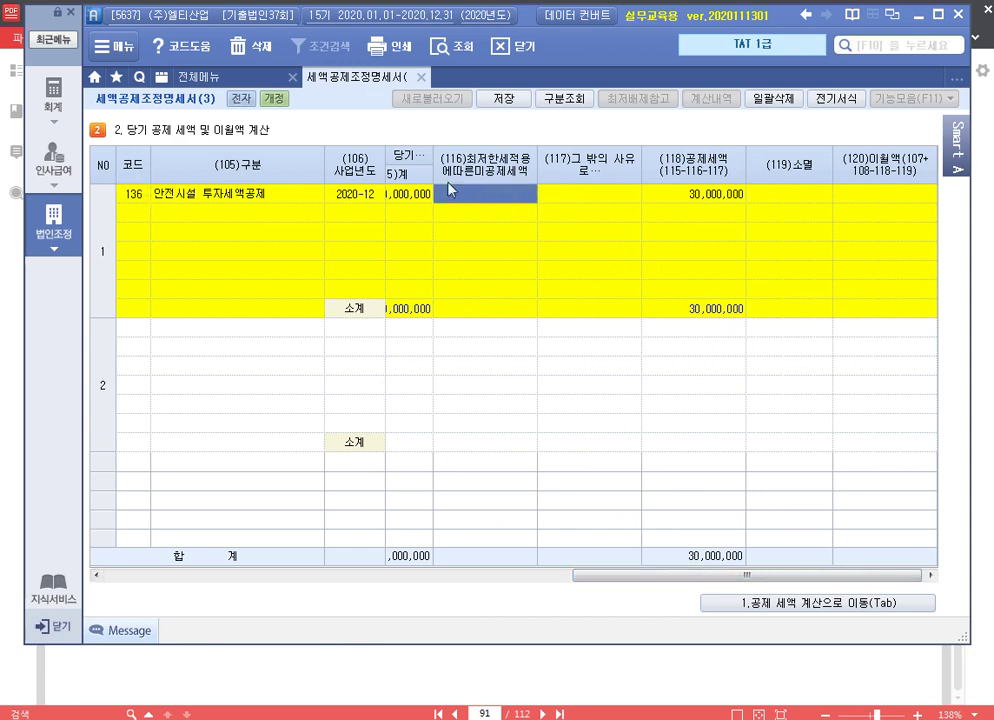
click(250, 77)
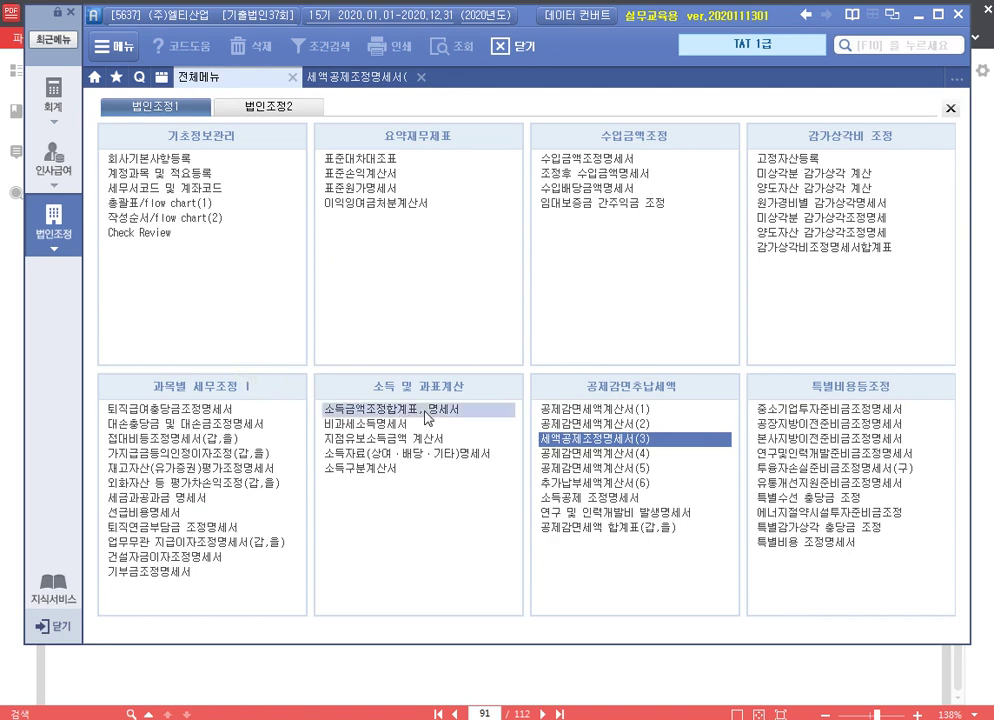
Open the 최저한세조정계산서 and reload its figures from related statements
click(268, 106)
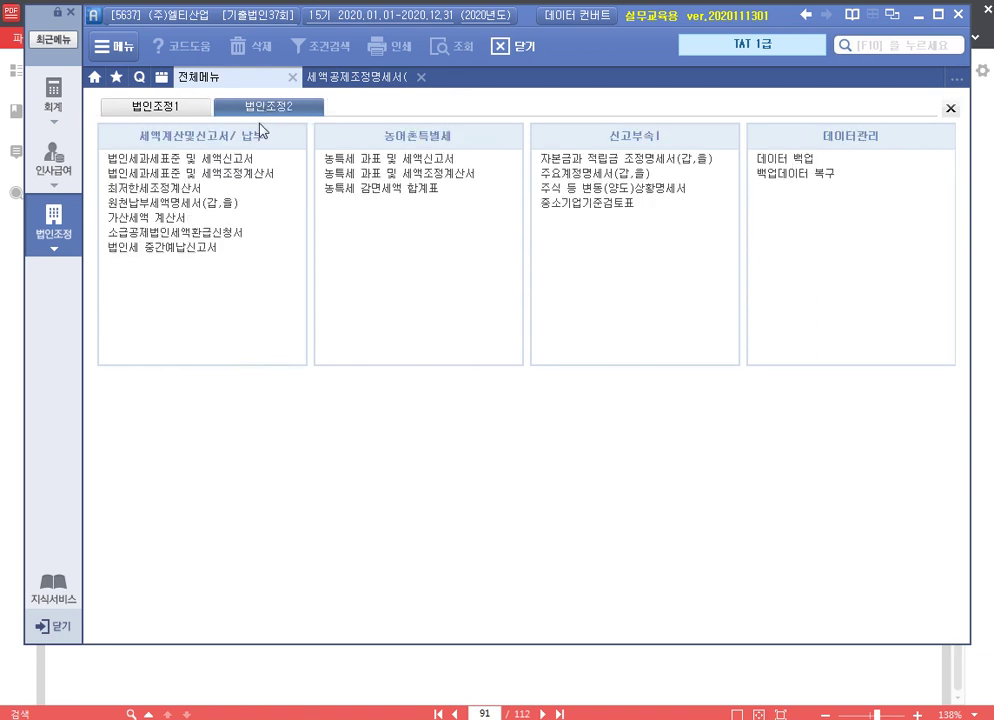
click(170, 189)
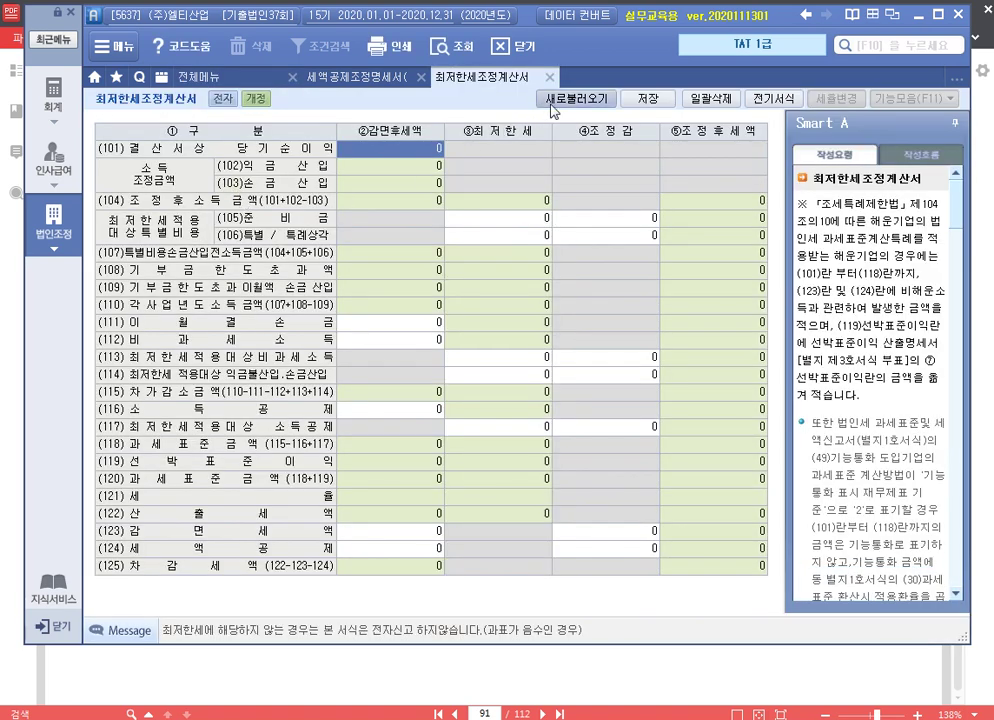
click(561, 106)
click(446, 410)
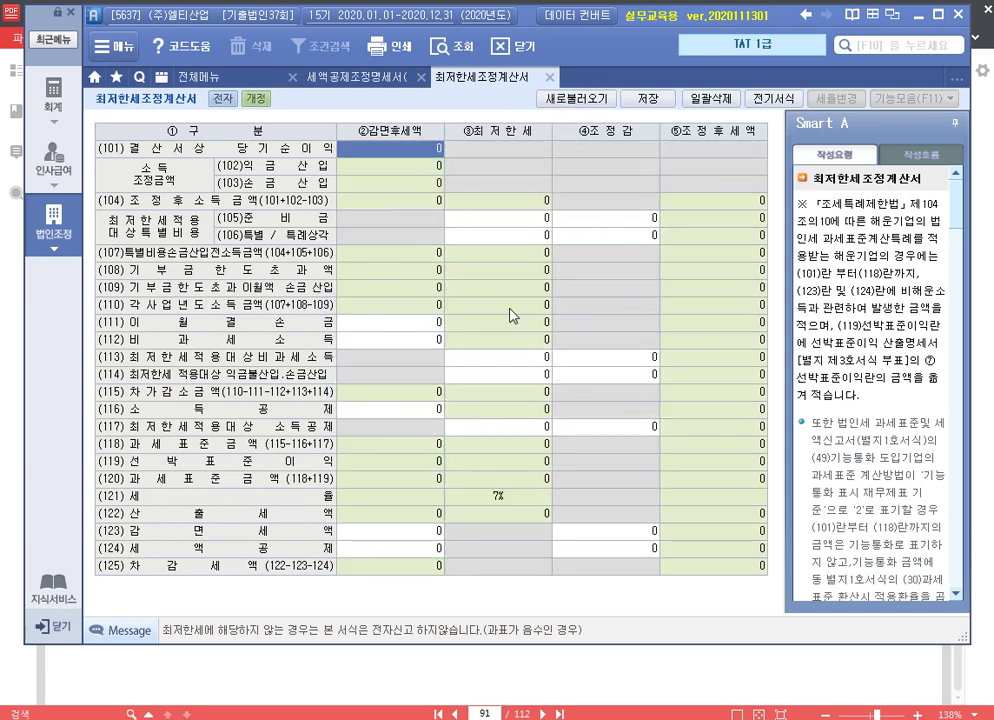
click(233, 82)
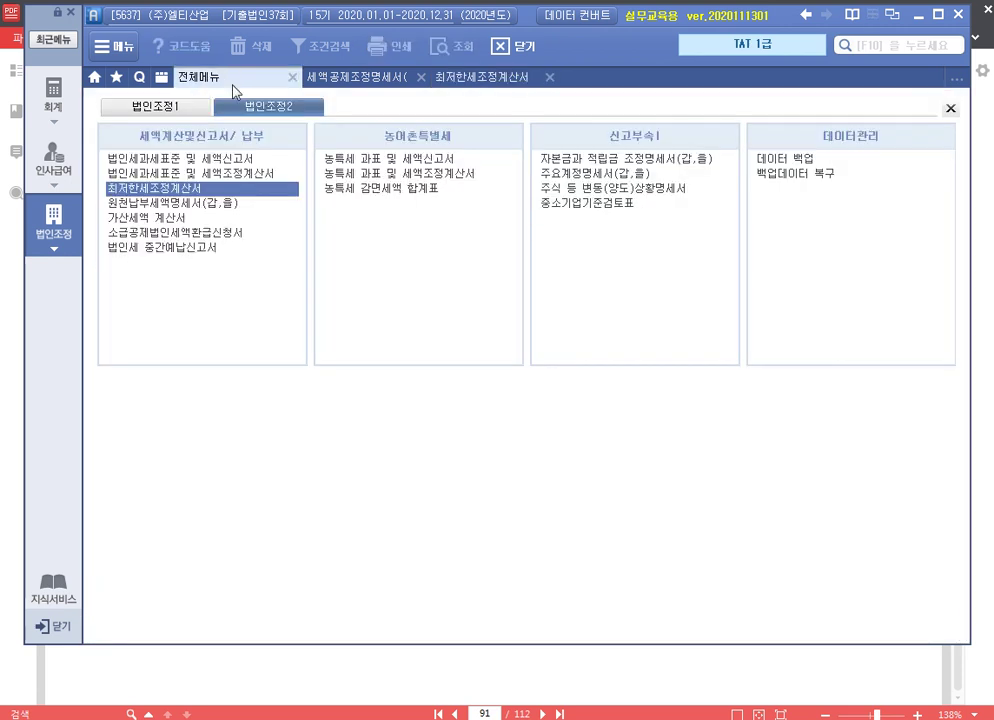
Save the 법인세과세표준 및 세액조정계산서 showing 과세표준 372,714,175 and 산출세액 54,542,835
click(226, 178)
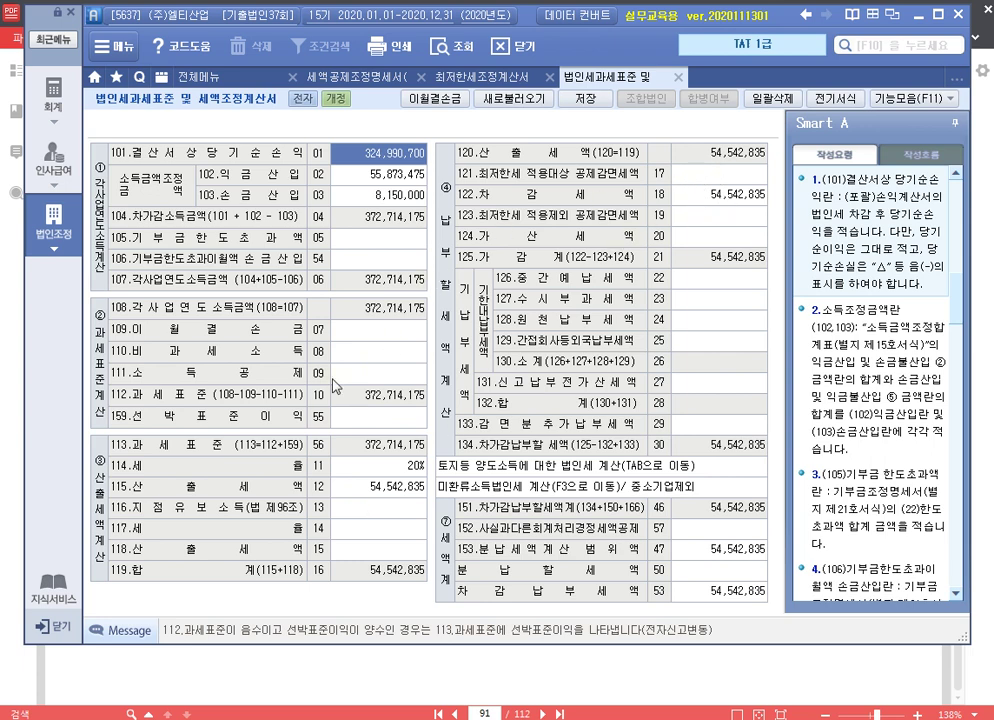
click(585, 99)
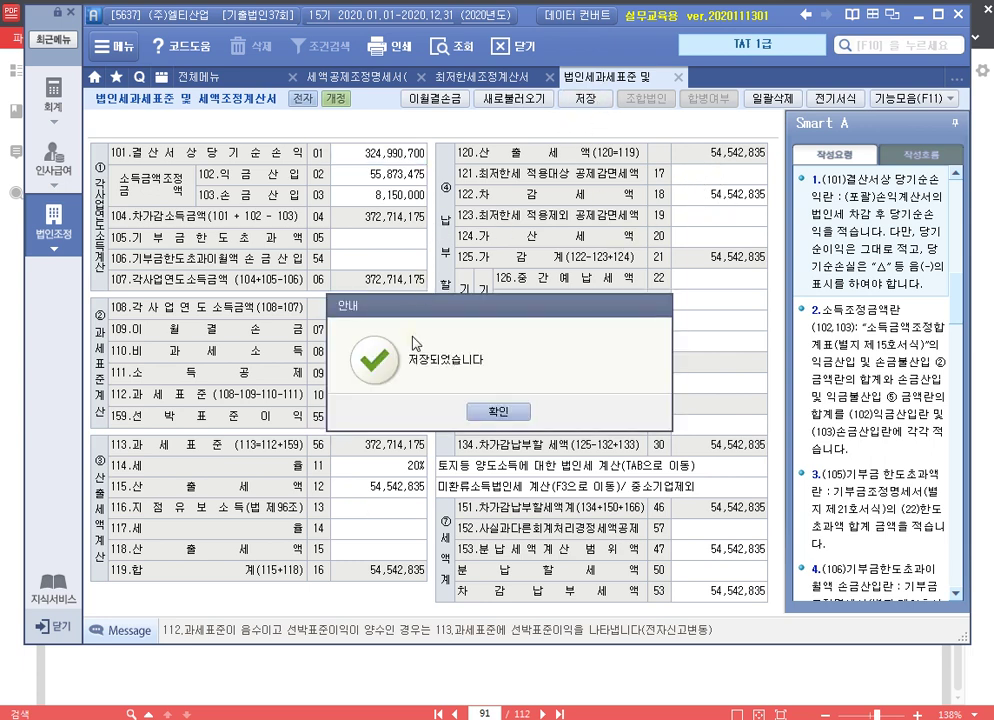
key(Return)
click(482, 77)
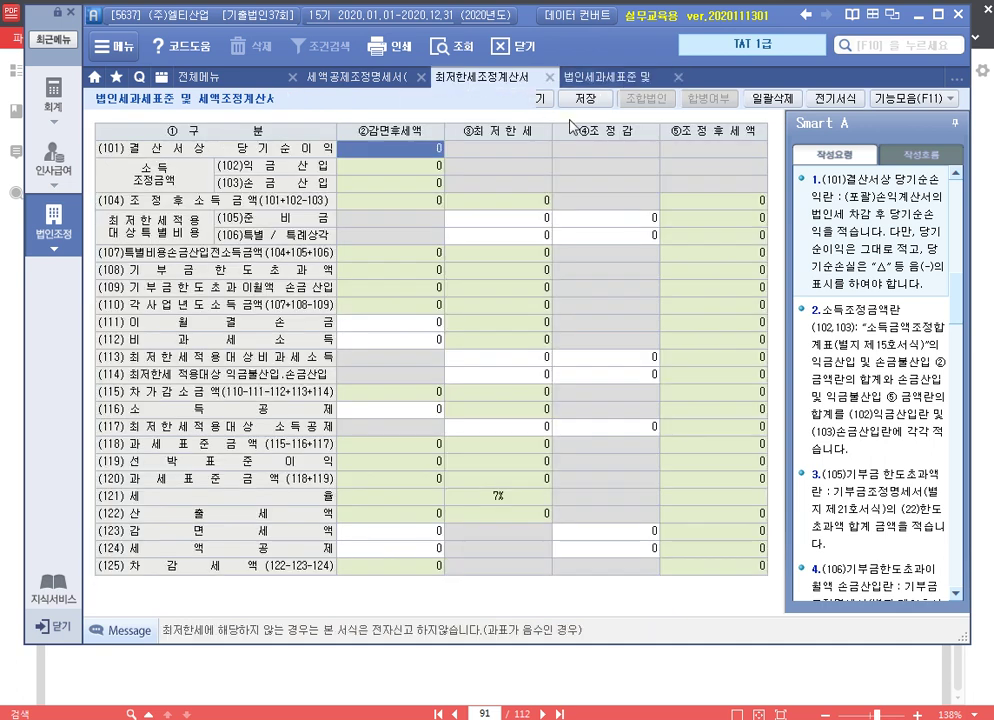
Reload the minimum tax form, enter 30,000,000 on line 124 for a 1,547,157 adjustment, and save
click(575, 99)
click(470, 413)
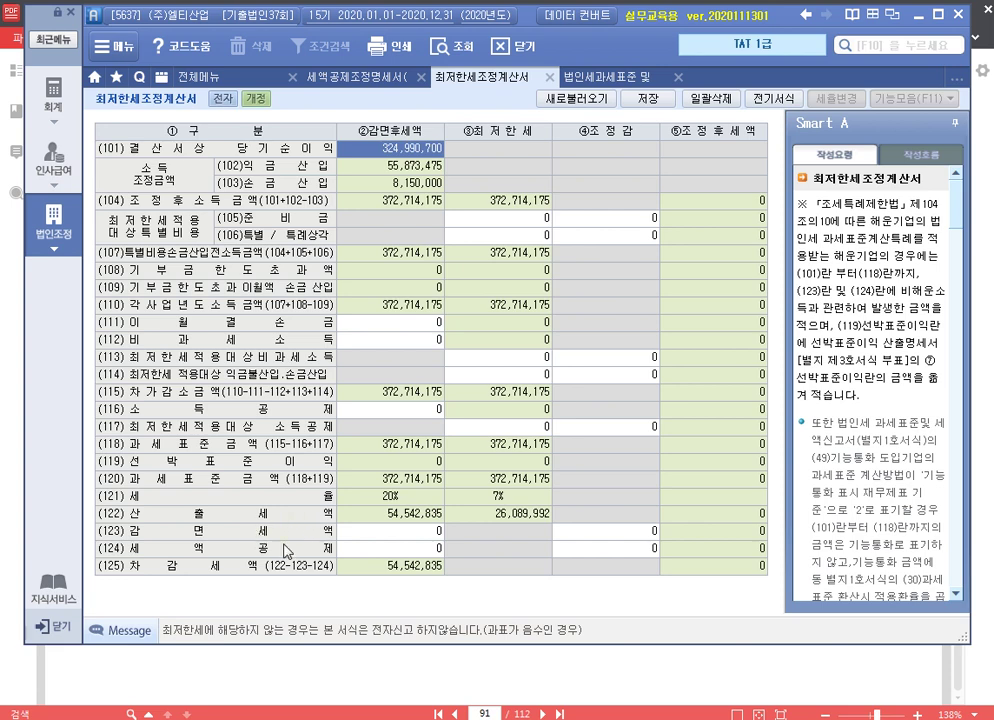
click(420, 549)
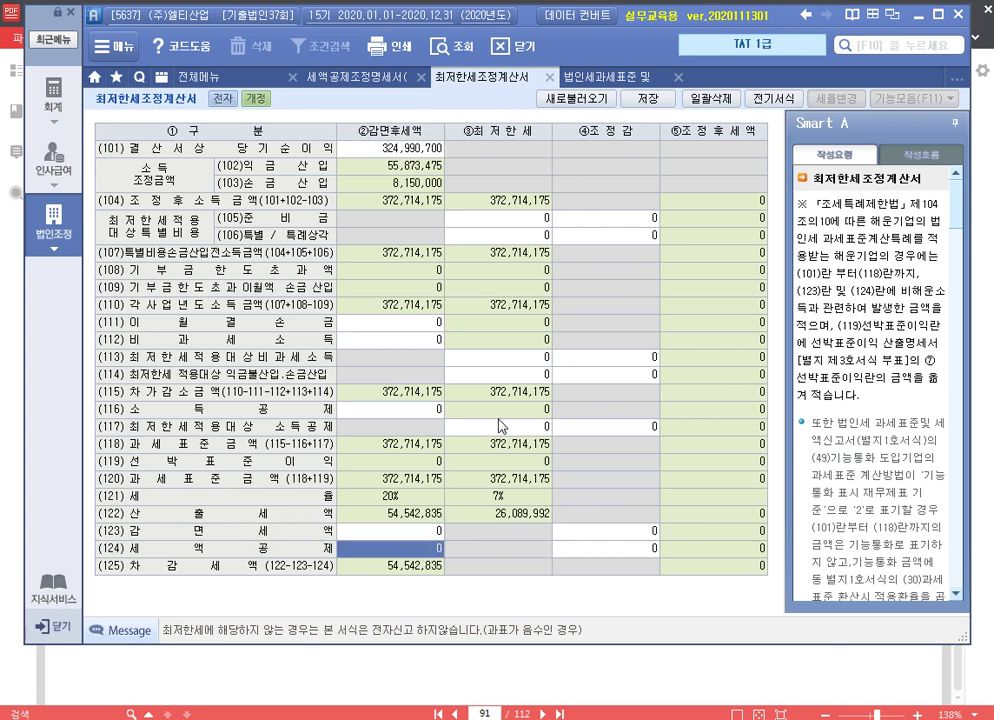
text(30,000,000)
key(Return)
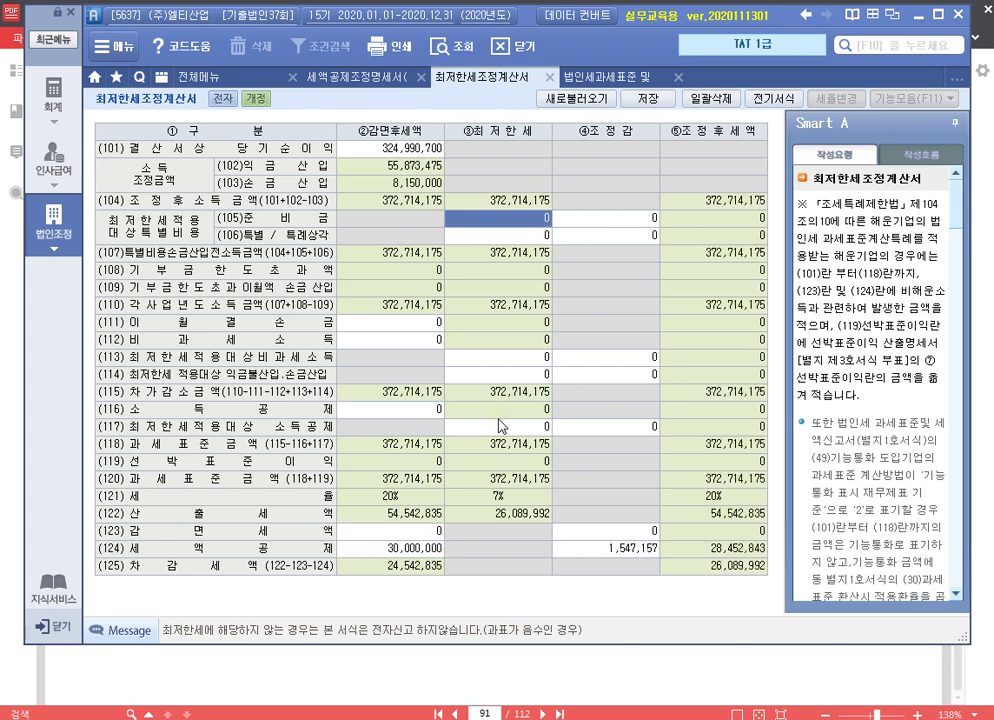
click(635, 548)
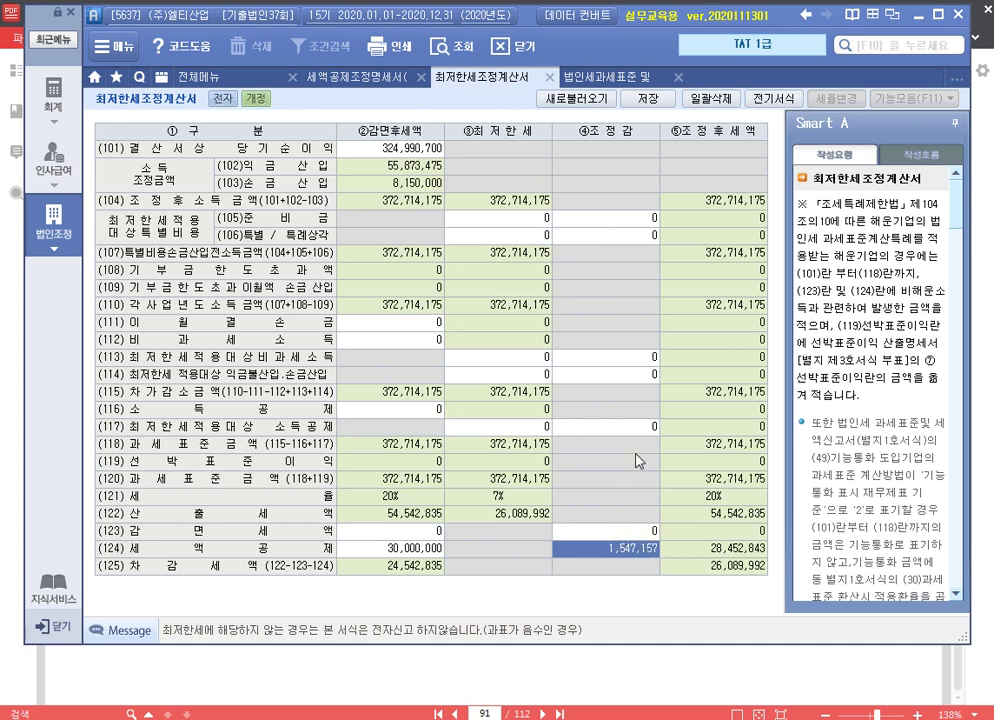
click(650, 99)
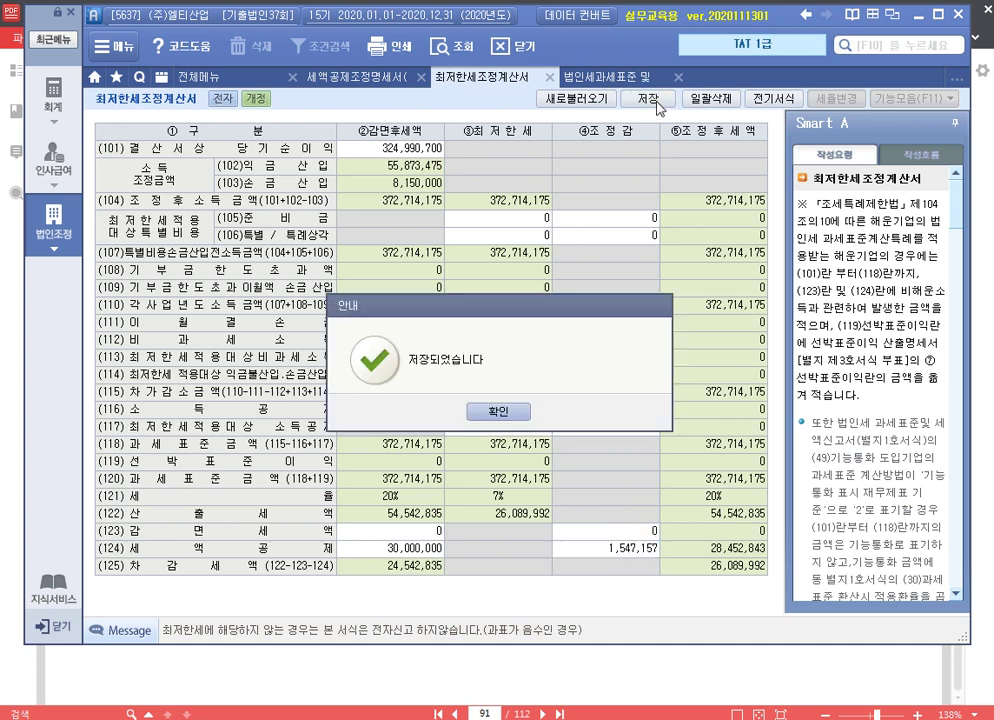
click(498, 412)
click(330, 75)
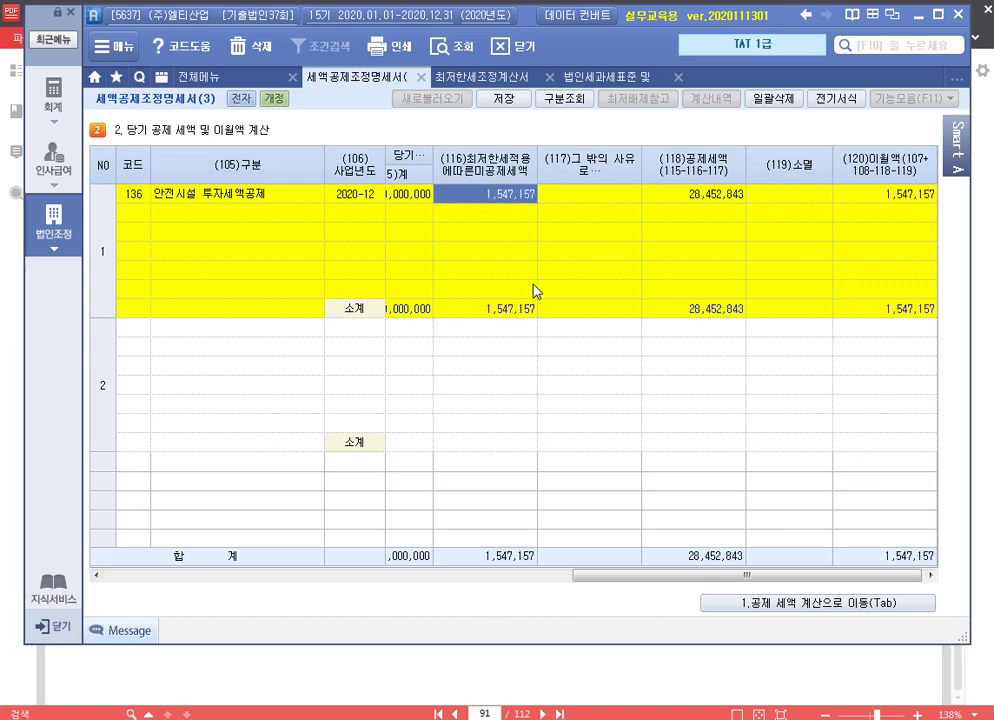
Verify column (116) shows 1,547,157 against the minimum tax form, then save the credit statement
key(Return)
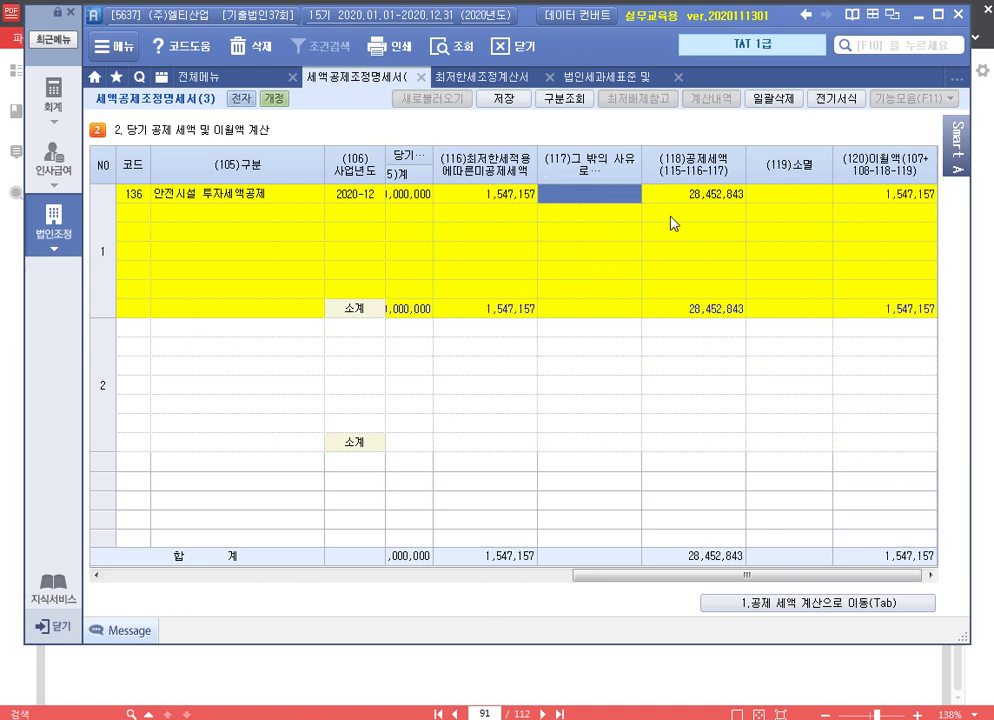
click(510, 194)
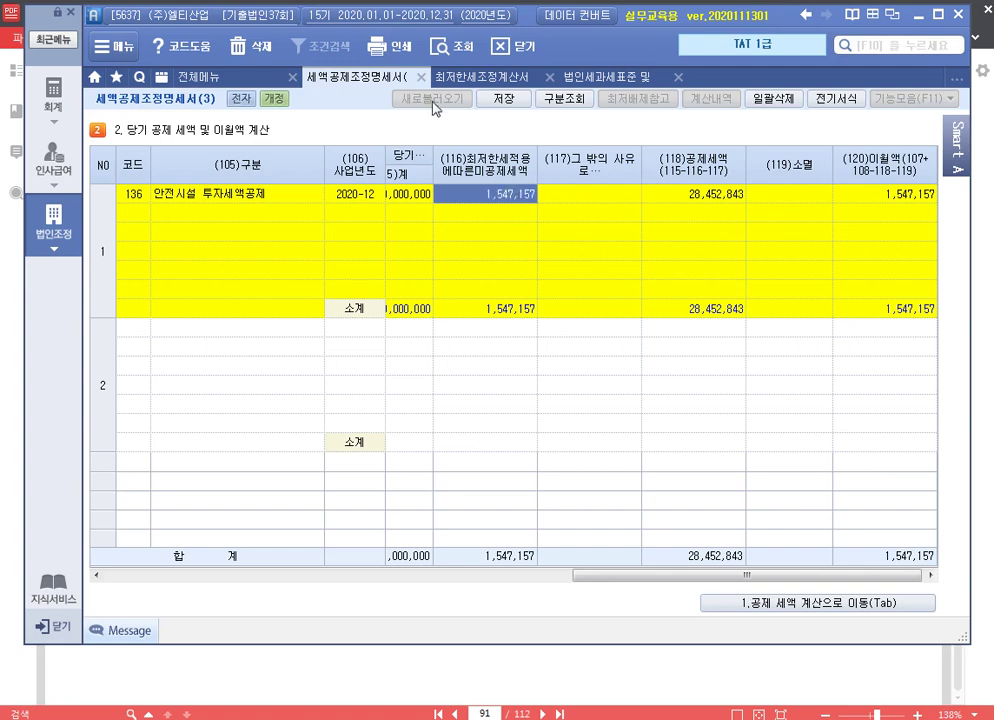
click(480, 77)
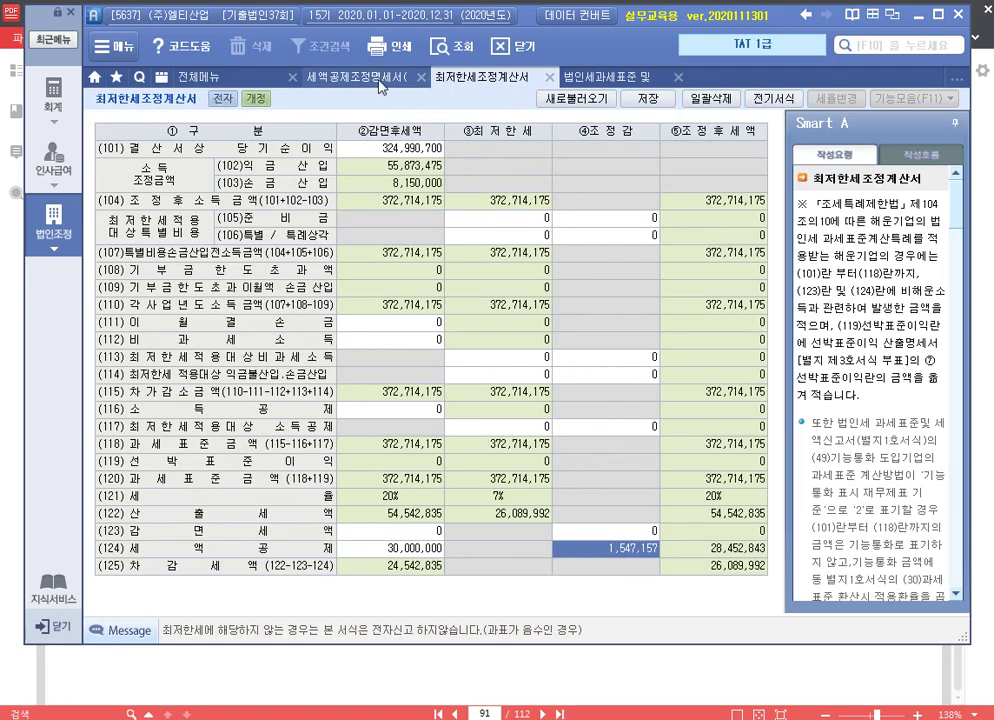
click(379, 82)
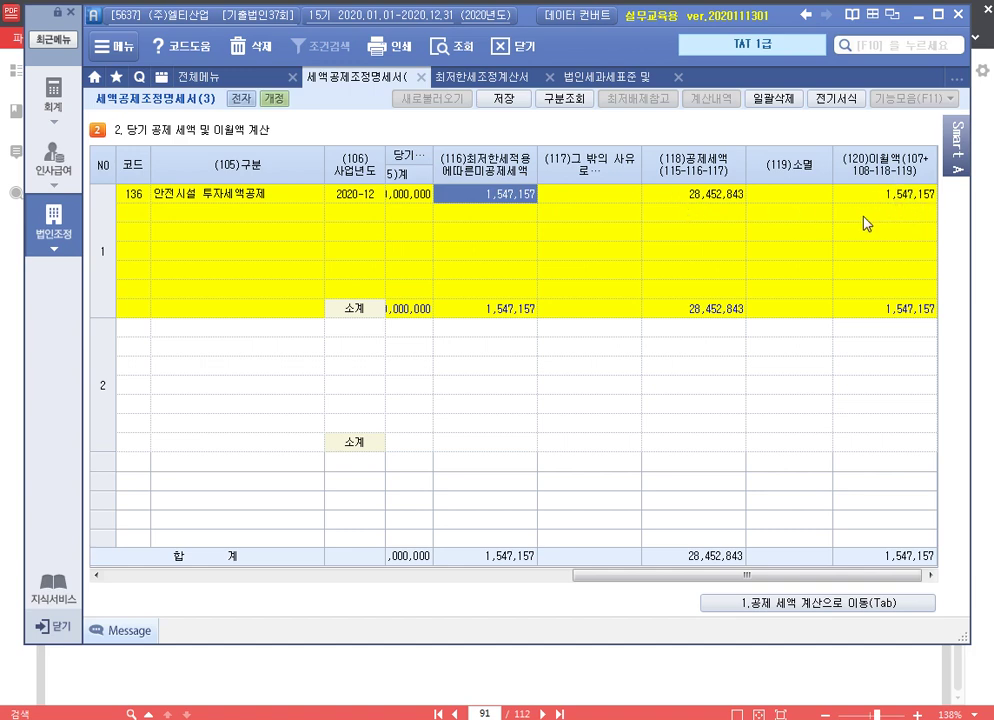
click(504, 103)
click(510, 418)
click(246, 78)
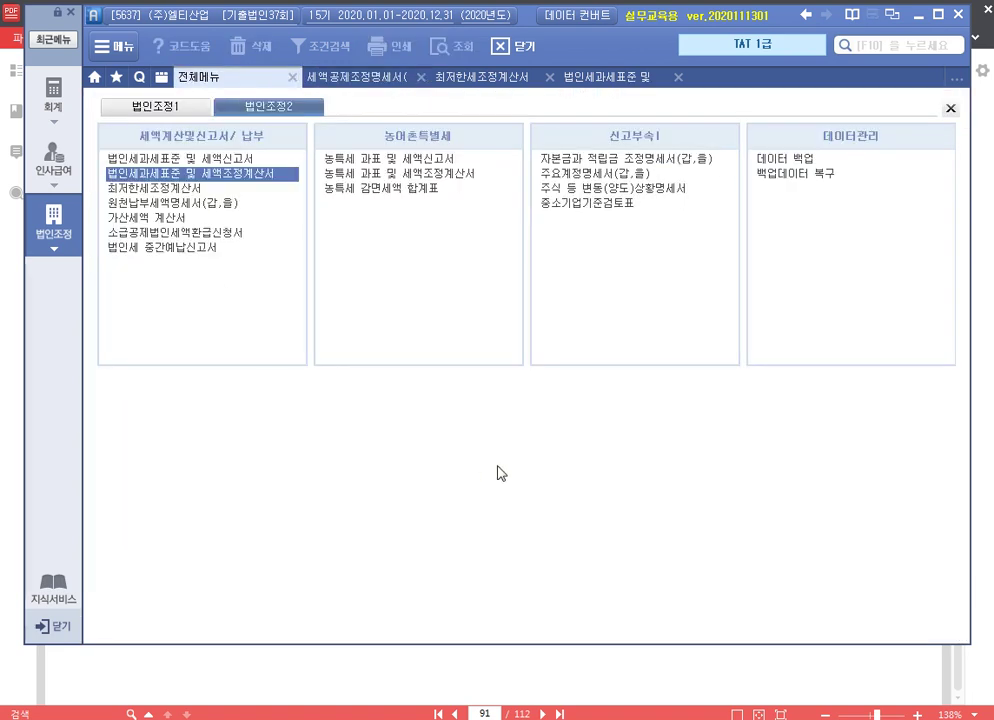
Open the 공제감면세액 합계표 from 법인조정1 and reload it from related statements
click(140, 106)
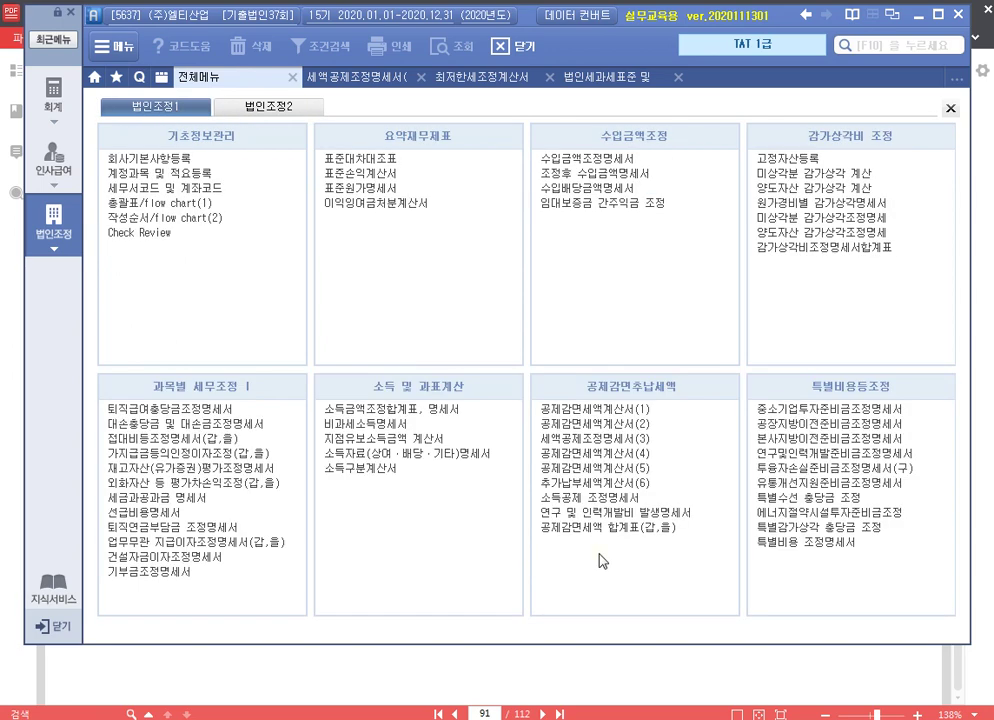
click(617, 530)
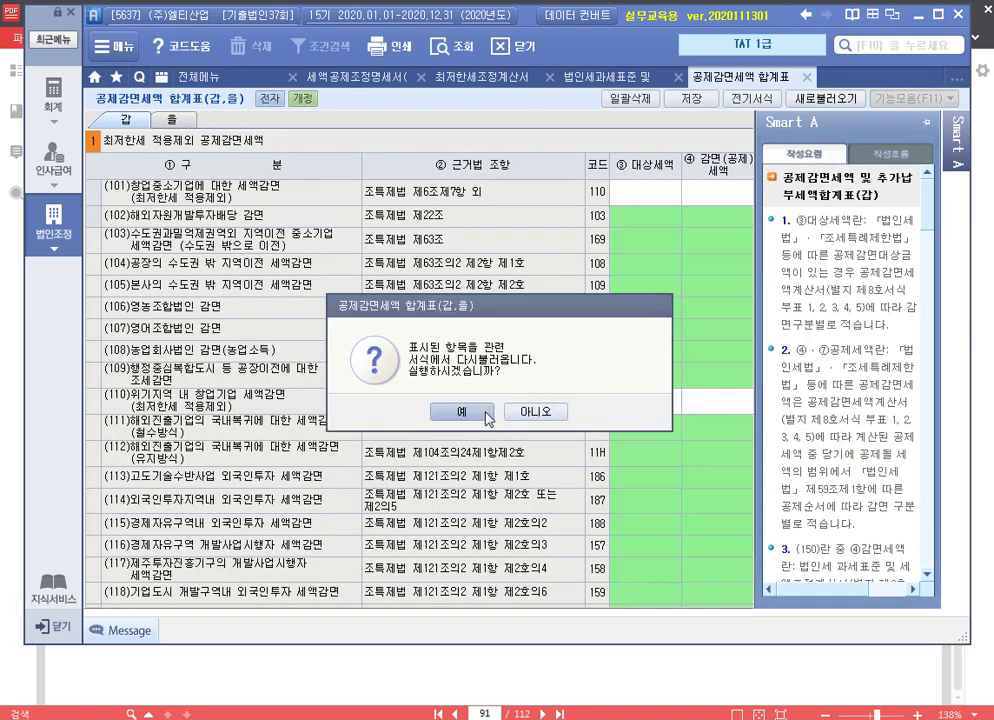
click(461, 412)
scroll(700, 375, down, 10)
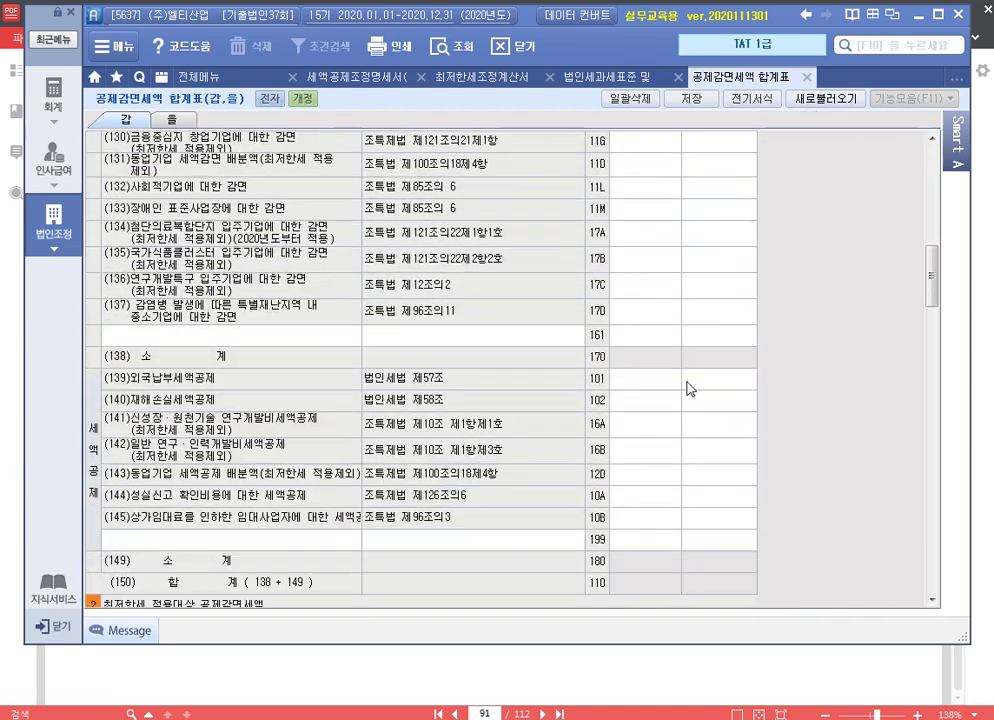
scroll(687, 388, down, 15)
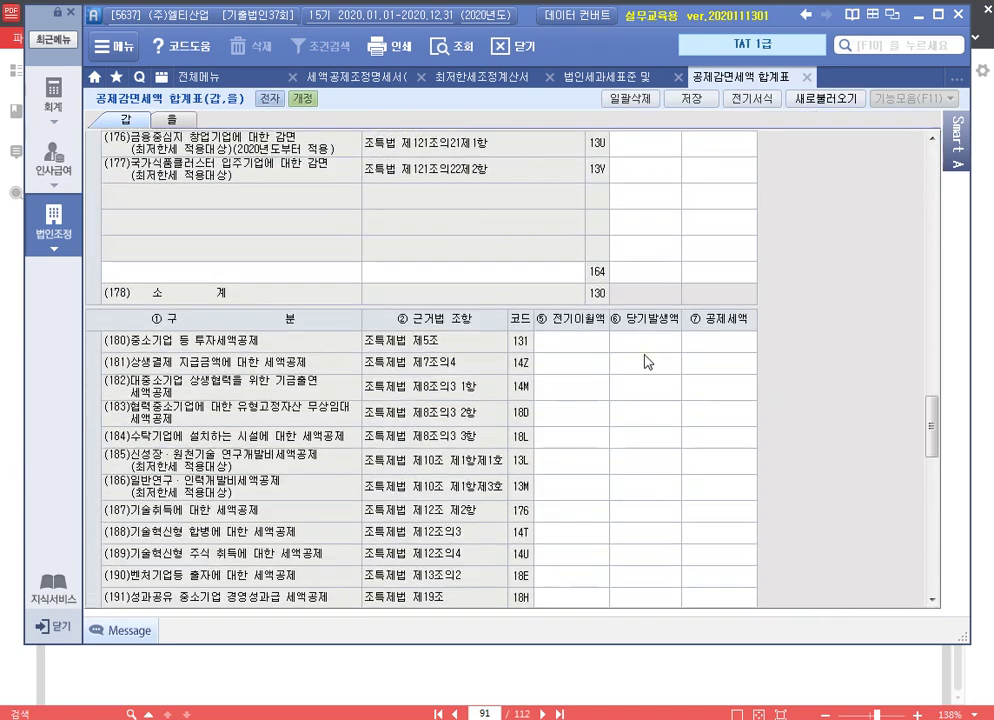
scroll(647, 362, down, 6)
Confirm line 196 shows 30,000,000 and 28,452,843, and save the summary
click(720, 228)
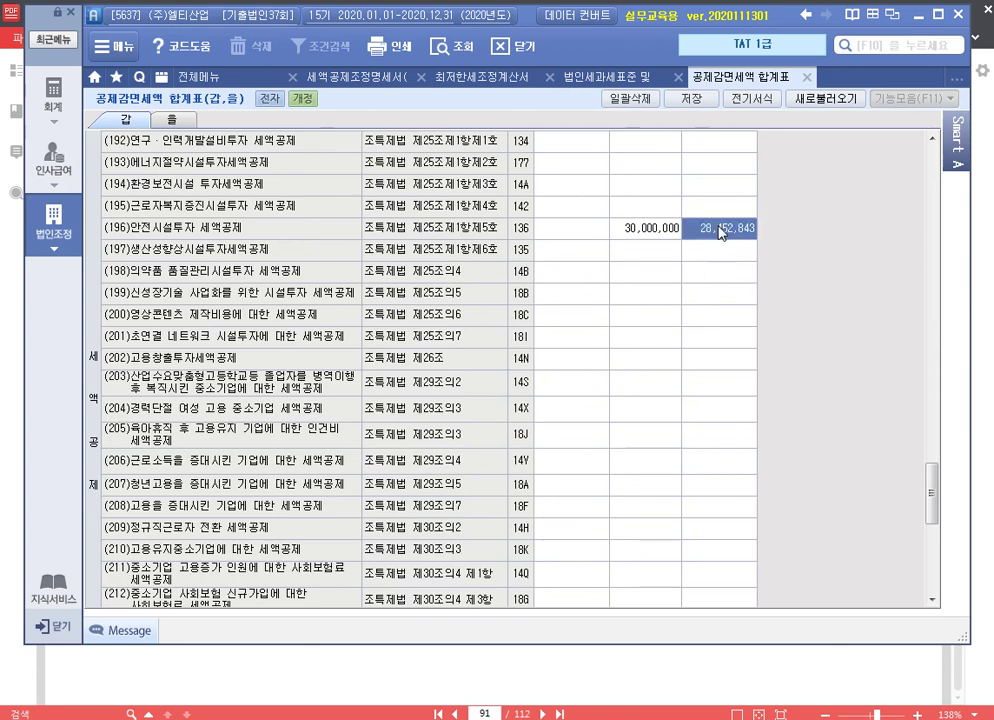
click(653, 229)
click(725, 234)
click(650, 228)
click(732, 227)
click(691, 98)
click(500, 472)
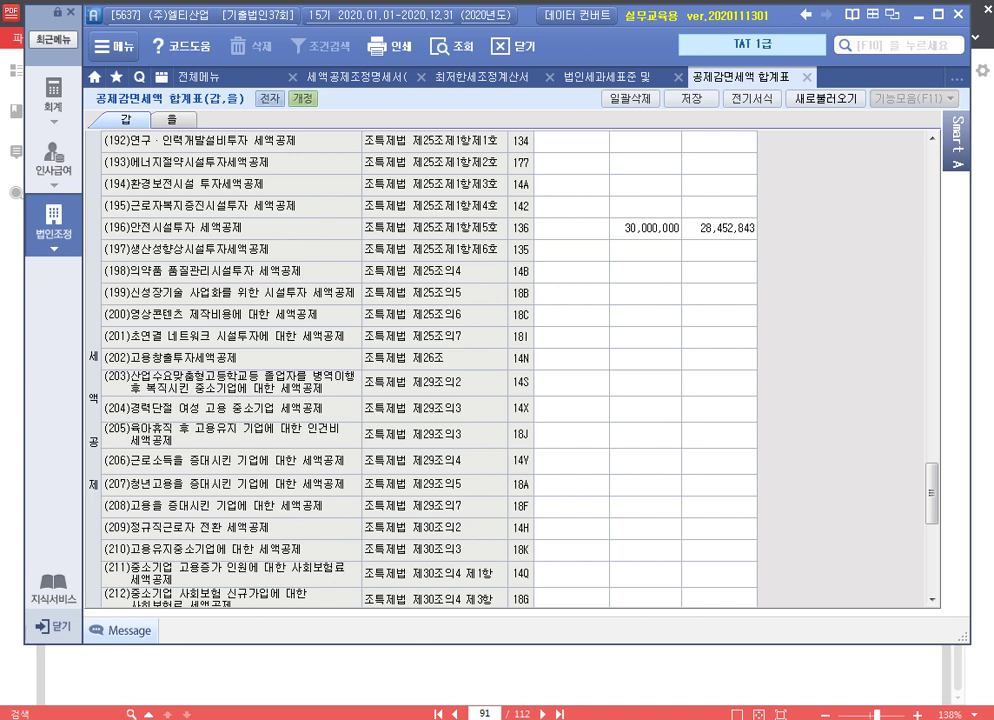
click(728, 228)
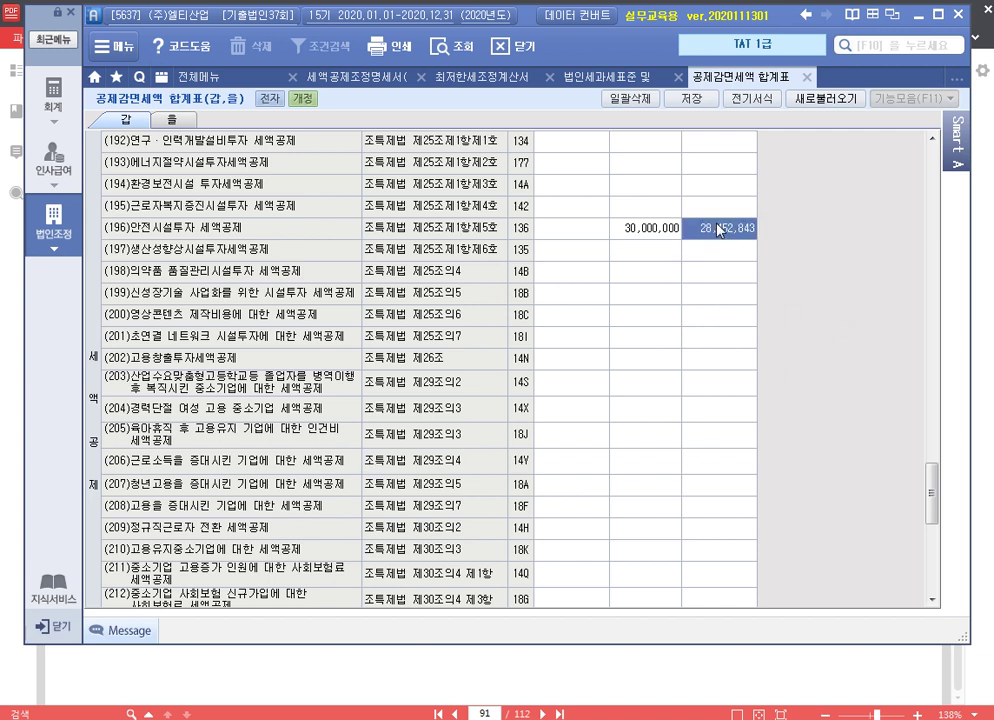
key(Left)
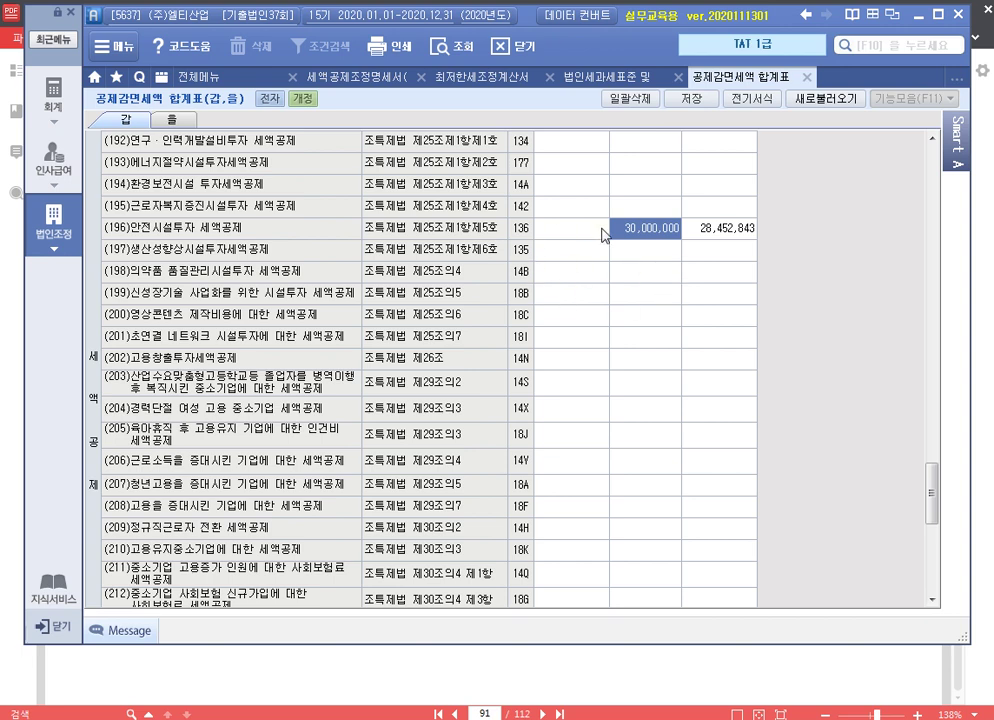
Close the 공제감면세액 합계표, 법인세과세표준, 최저한세조정계산서 and 세액공제조정명세서 tabs
click(809, 78)
click(677, 77)
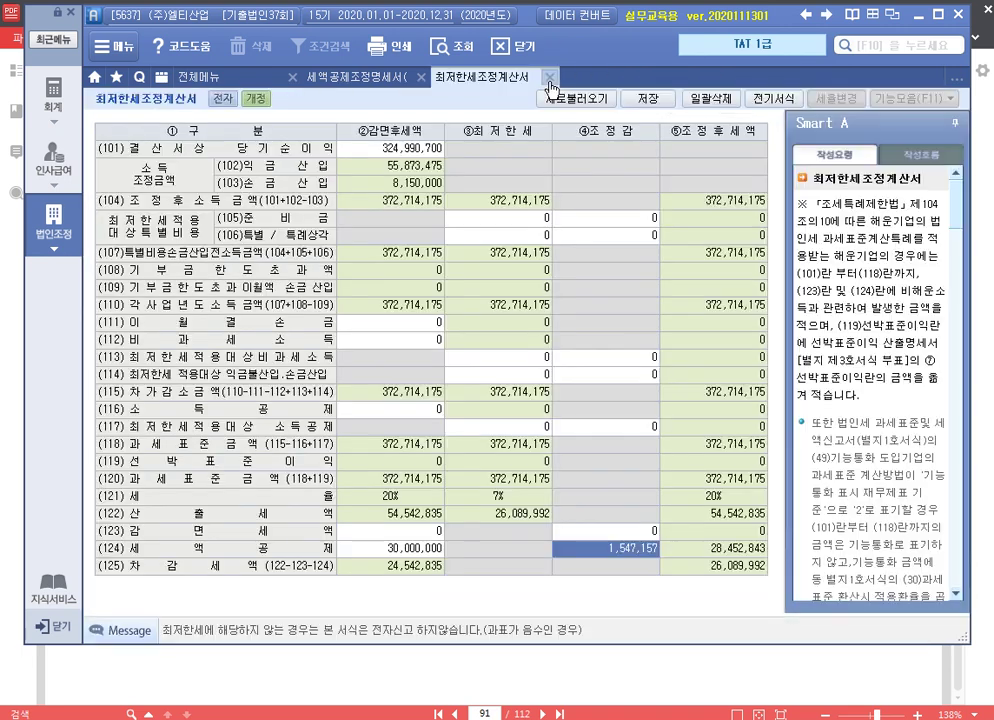
click(549, 79)
click(421, 77)
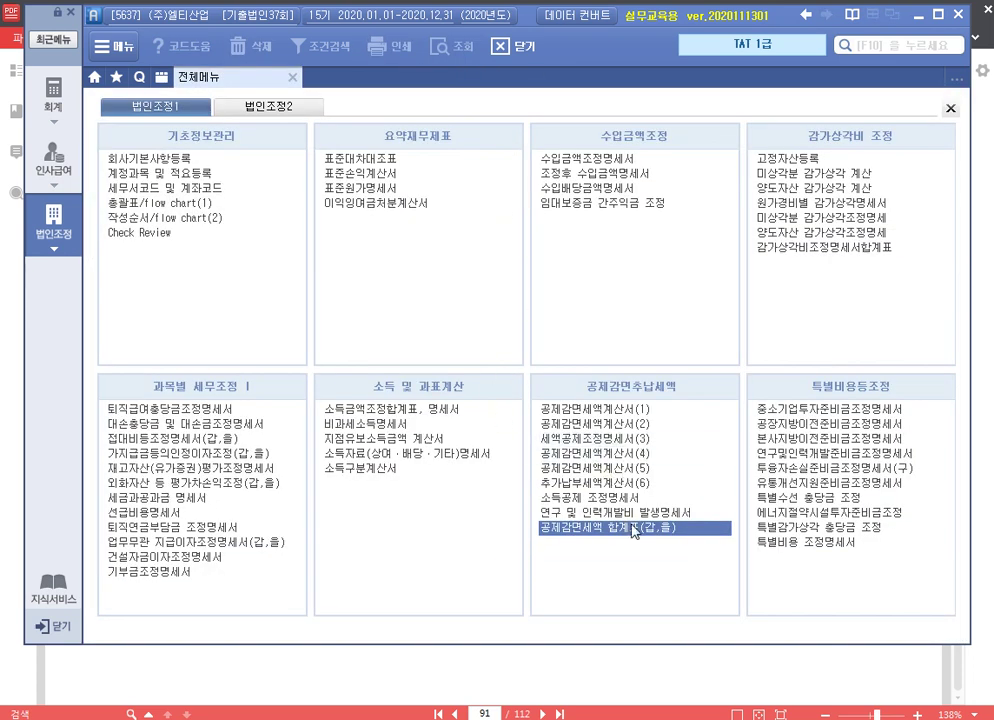
click(604, 541)
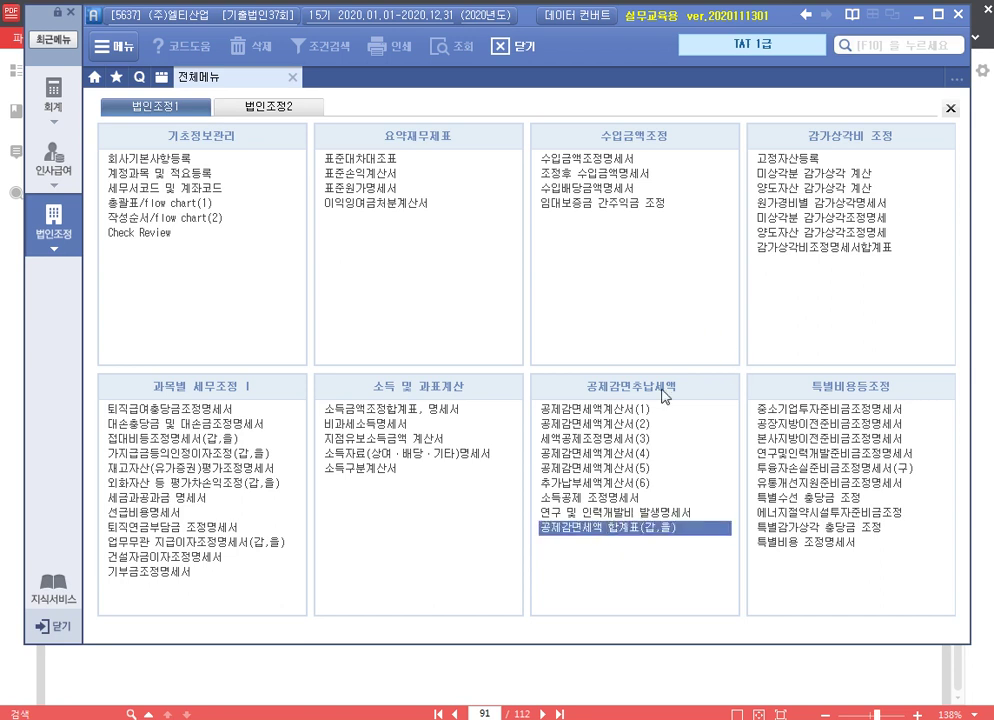